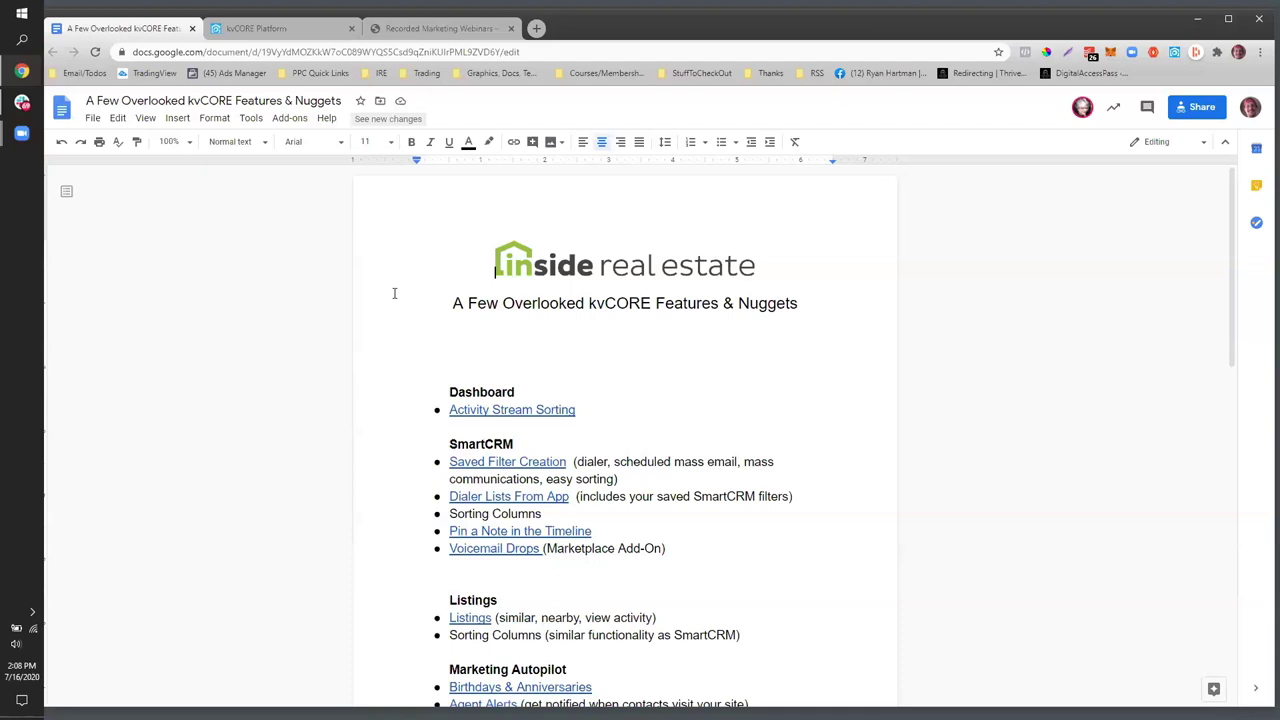
- Highlight the Activity Stream Sorting topic in the outline, then switch to the kvCORE Platform tab
scroll(394, 293, "down", 1)
scroll(394, 293, "up", 1)
scroll(394, 293, "down", 1)
scroll(394, 293, "up", 1)
scroll(394, 293, "down", 2)
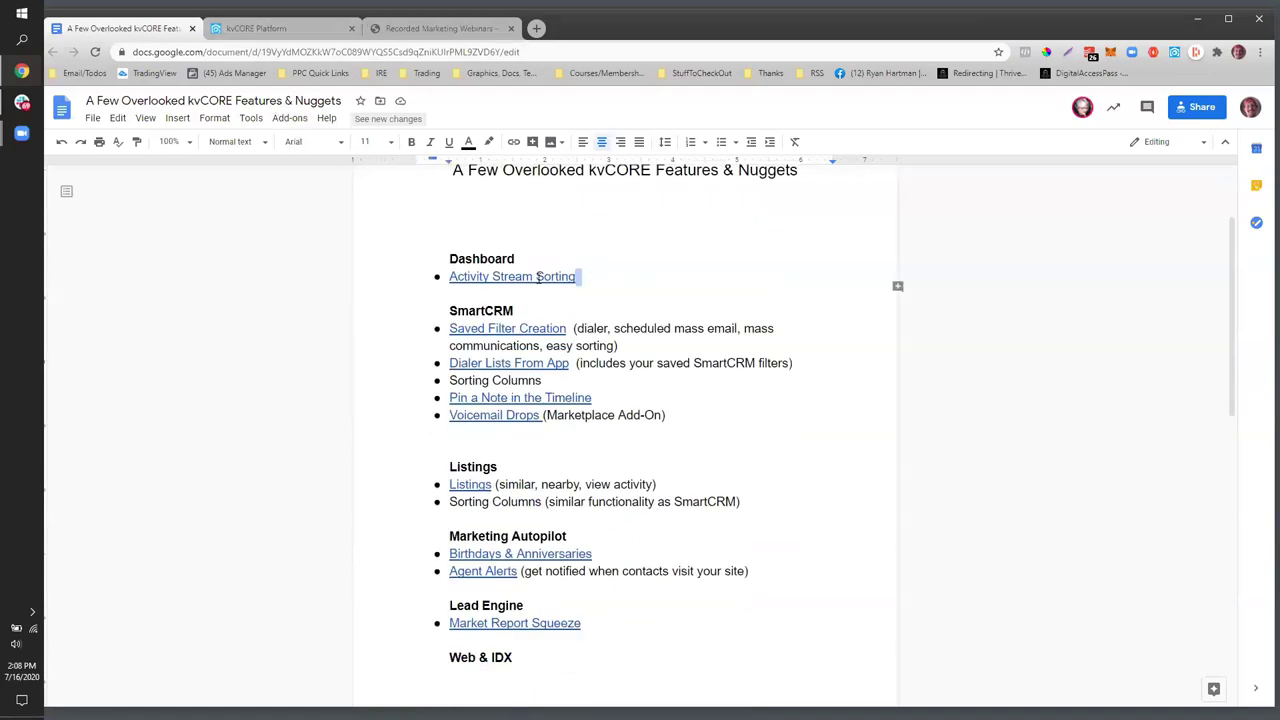
left_click_drag(578, 277, 449, 277)
left_click(268, 30)
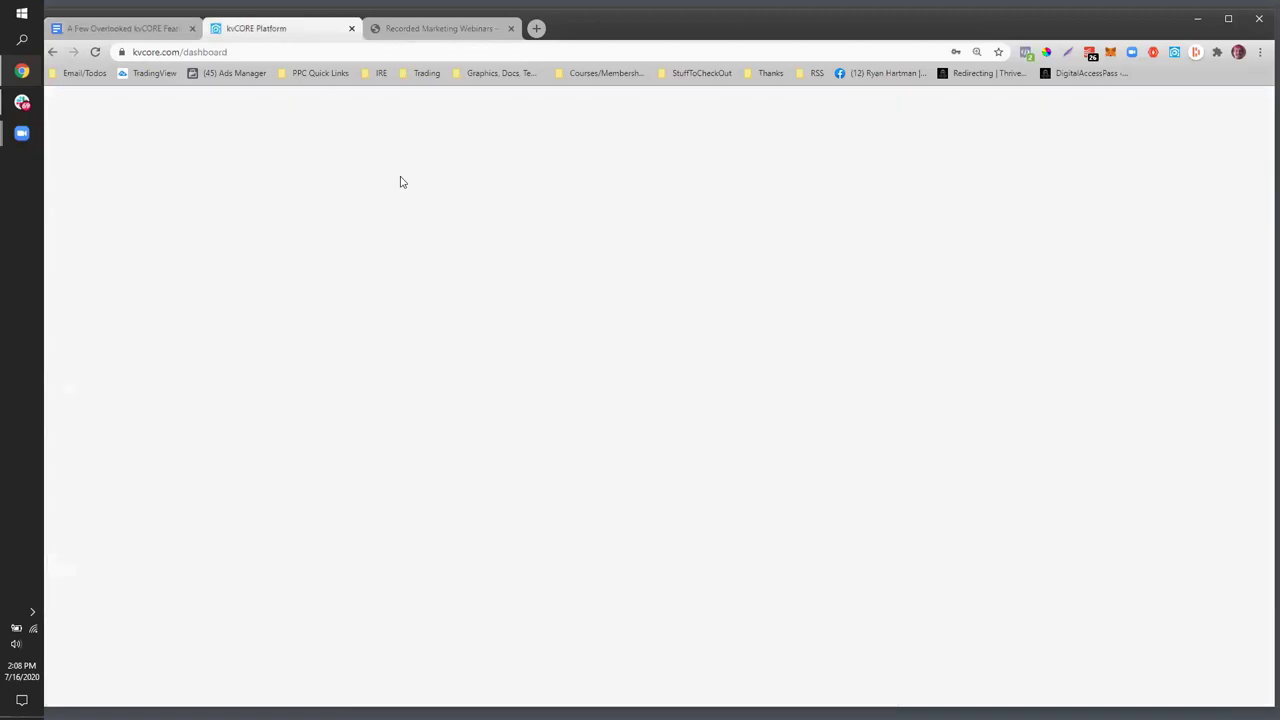
- Filter the dashboard activity stream to Email Events using the All Activity dropdown
scroll(397, 220, "down", 1)
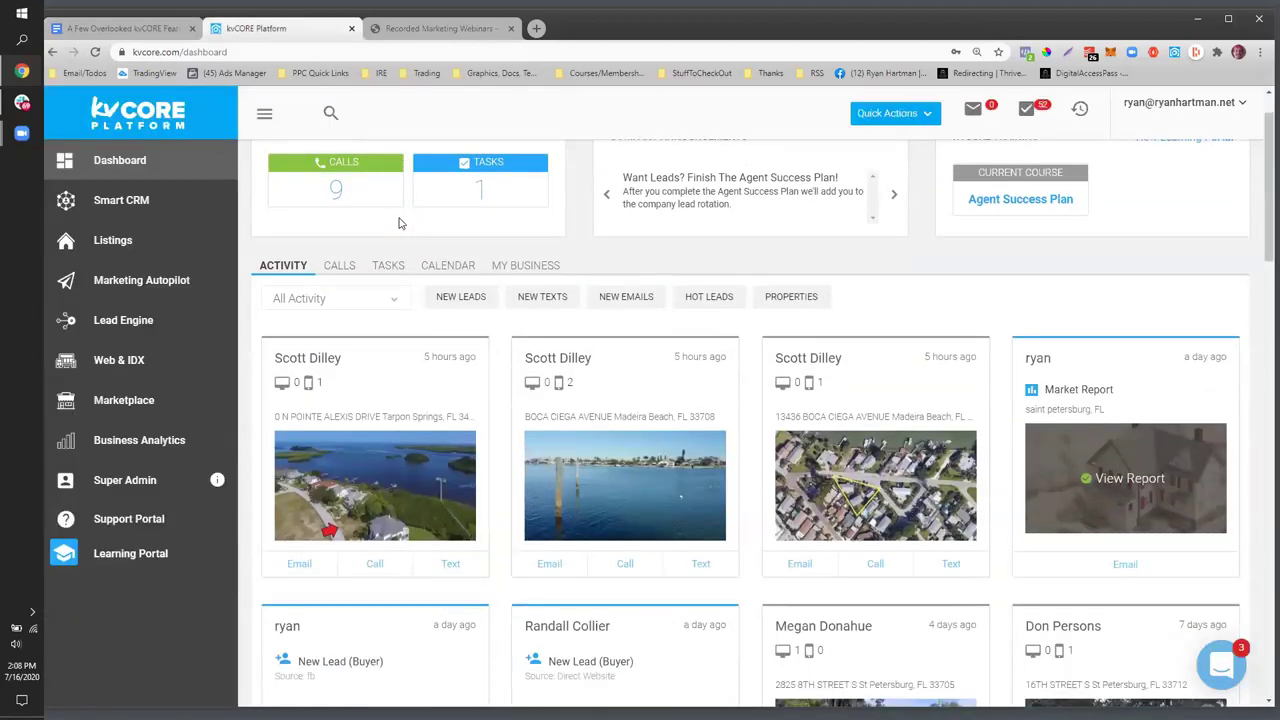
scroll(398, 222, "up", 1)
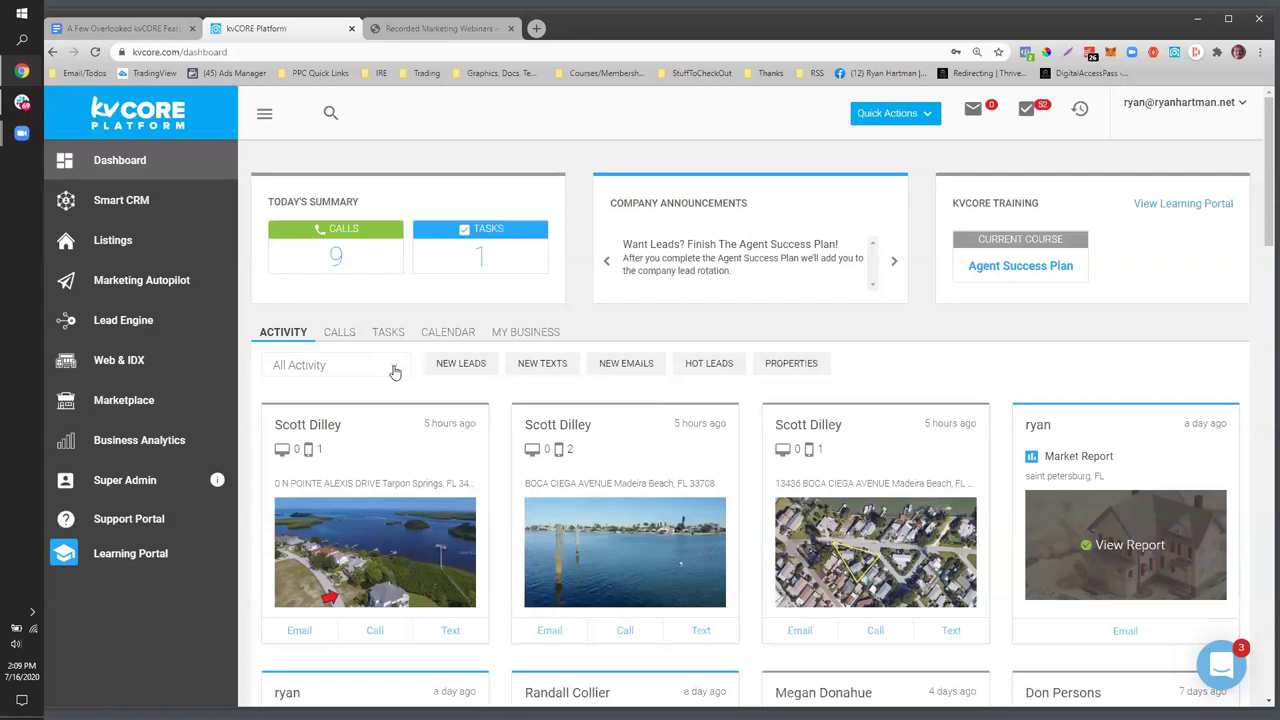
scroll(395, 372, "down", 2)
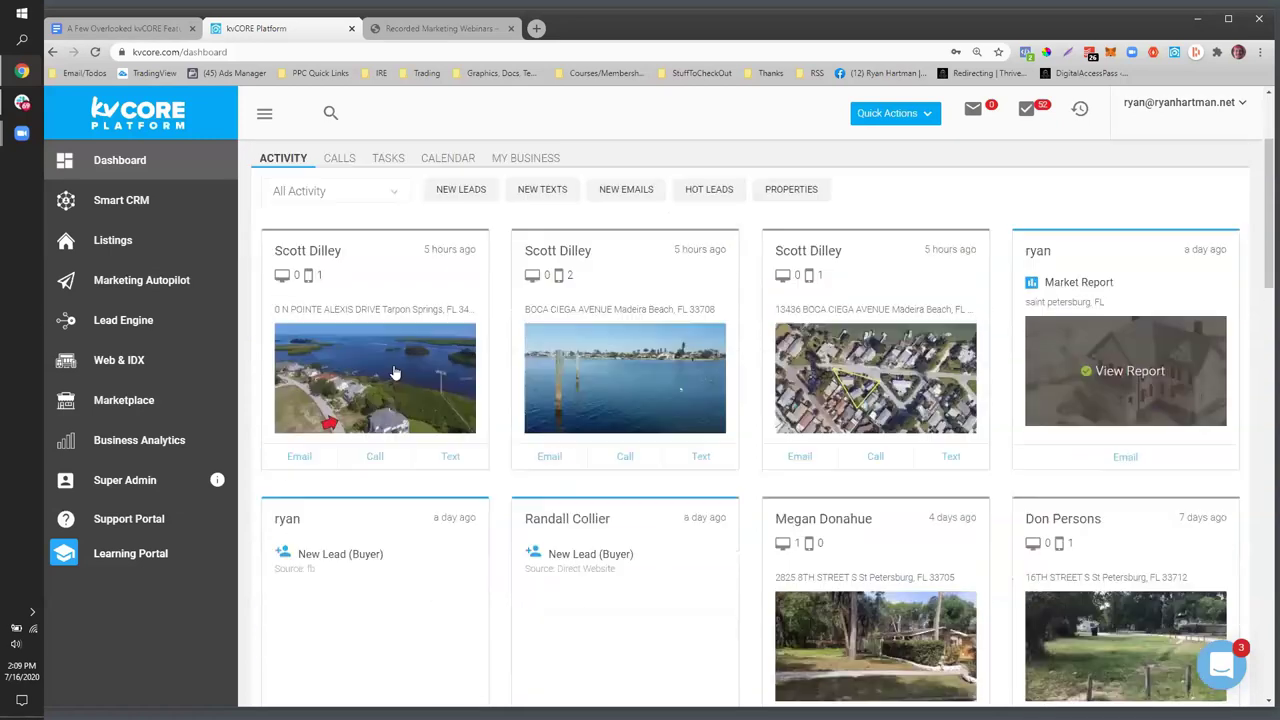
scroll(395, 372, "up", 2)
left_click(395, 370)
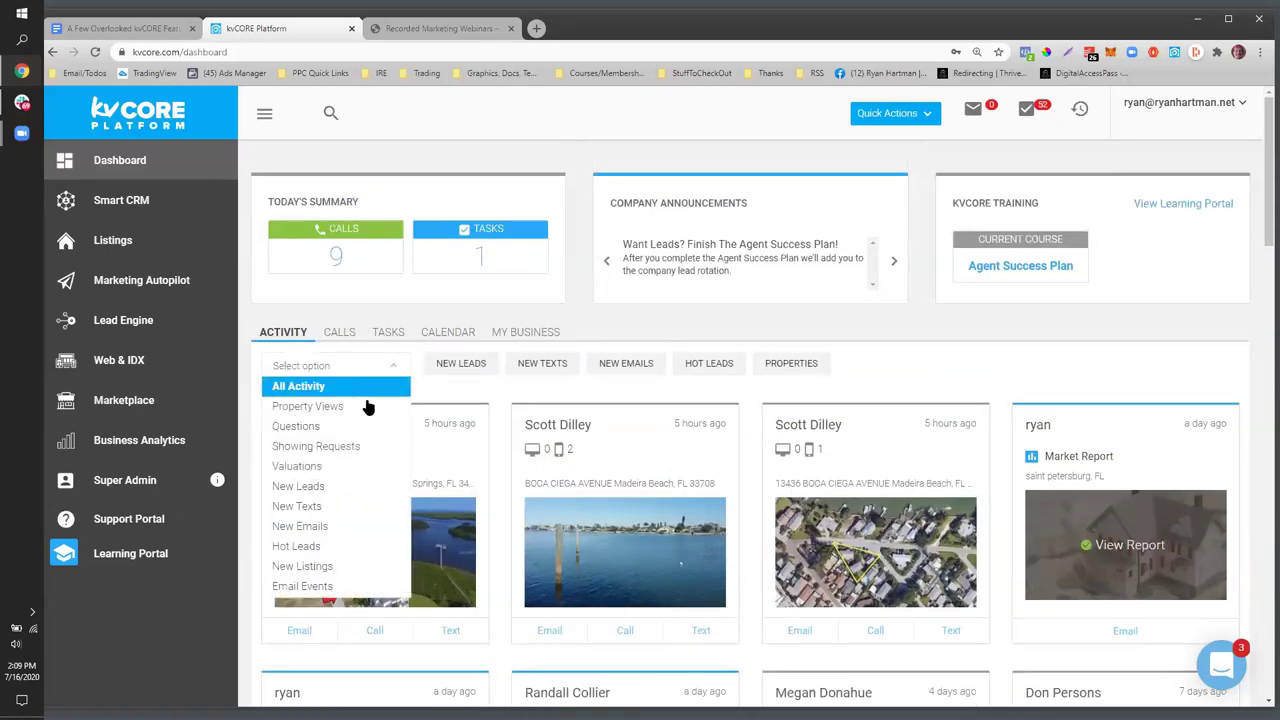
left_click(306, 587)
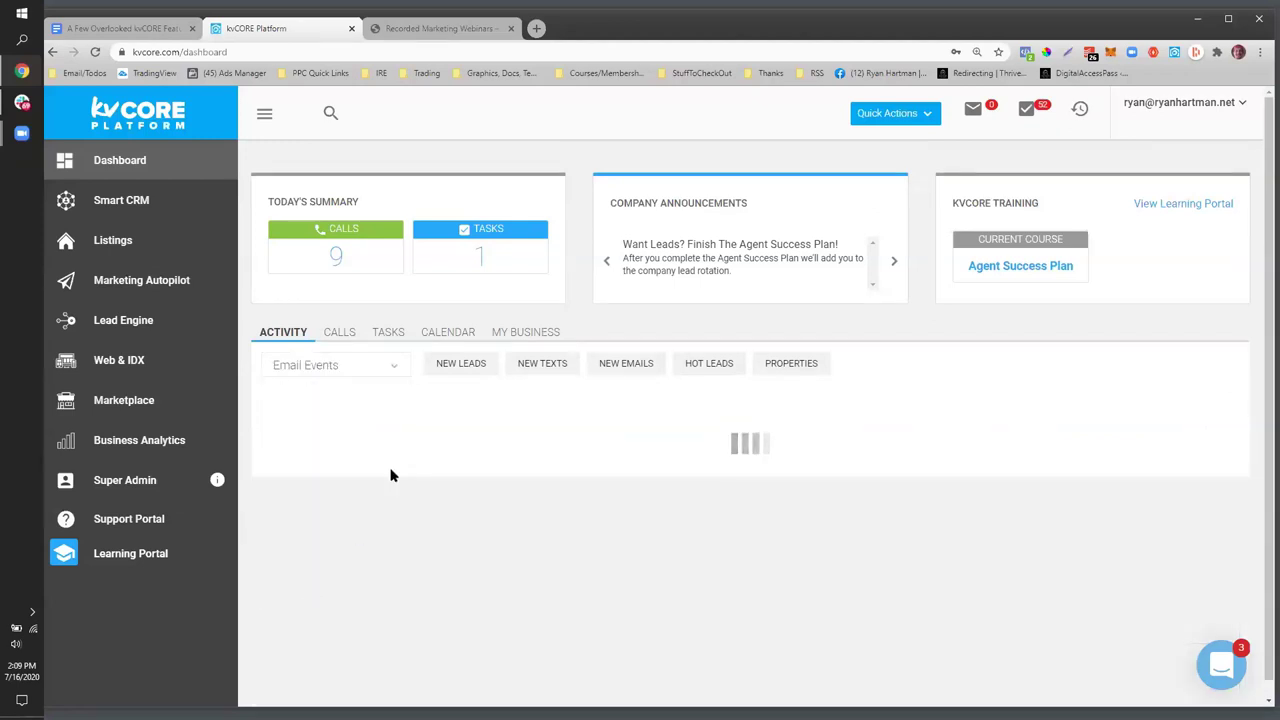
- Review the Email Events cards and highlight an Email Opened & Clicked status
scroll(445, 391, "down", 3)
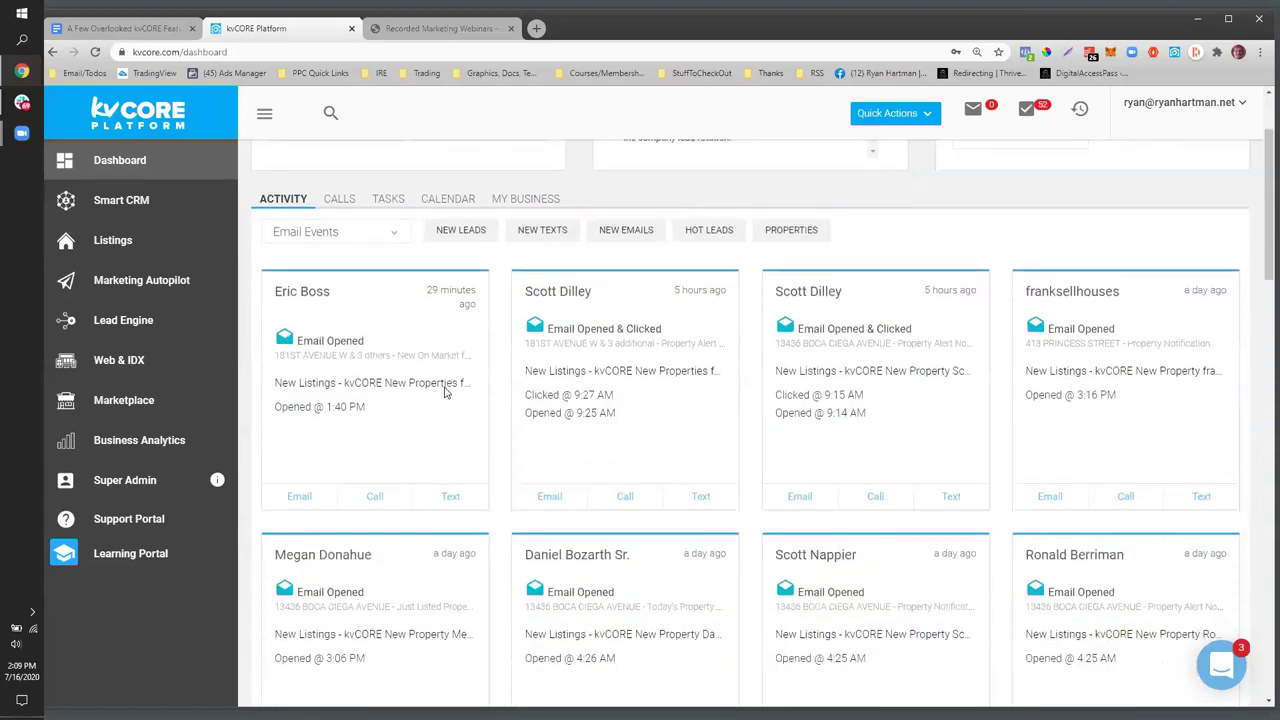
scroll(436, 412, "down", 3)
scroll(437, 418, "up", 5)
scroll(436, 420, "up", 2)
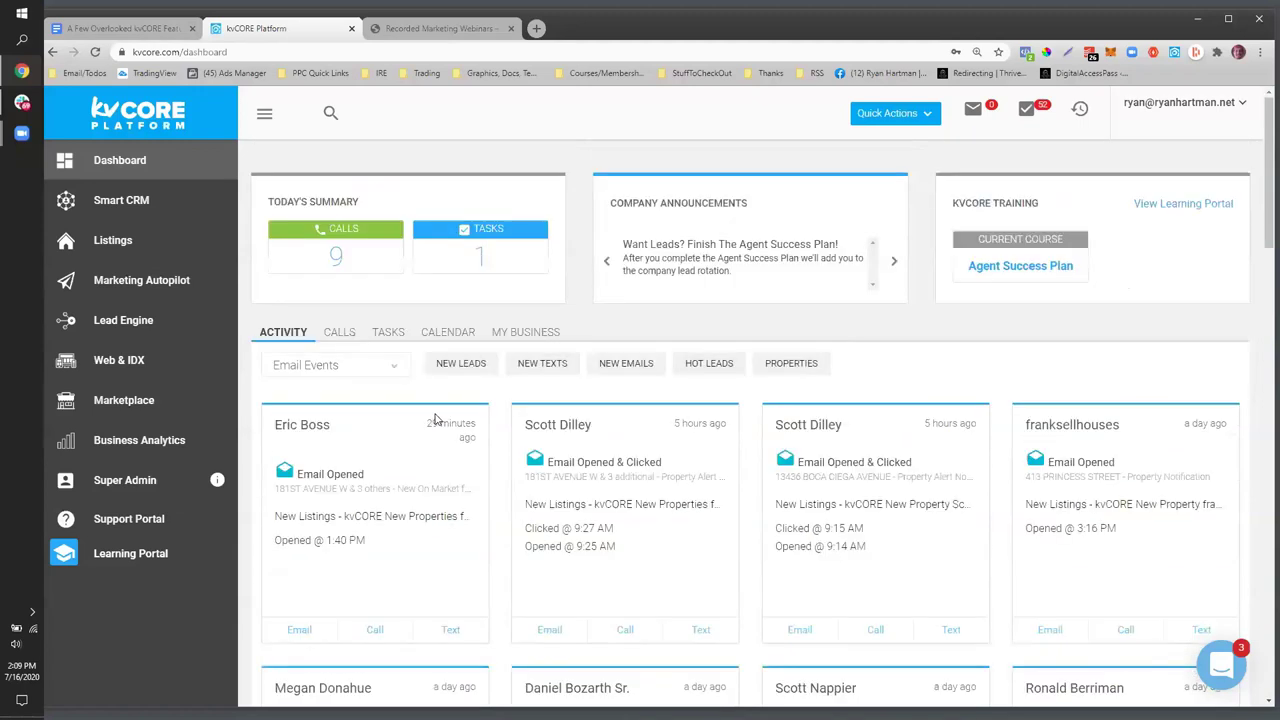
scroll(501, 416, "down", 1)
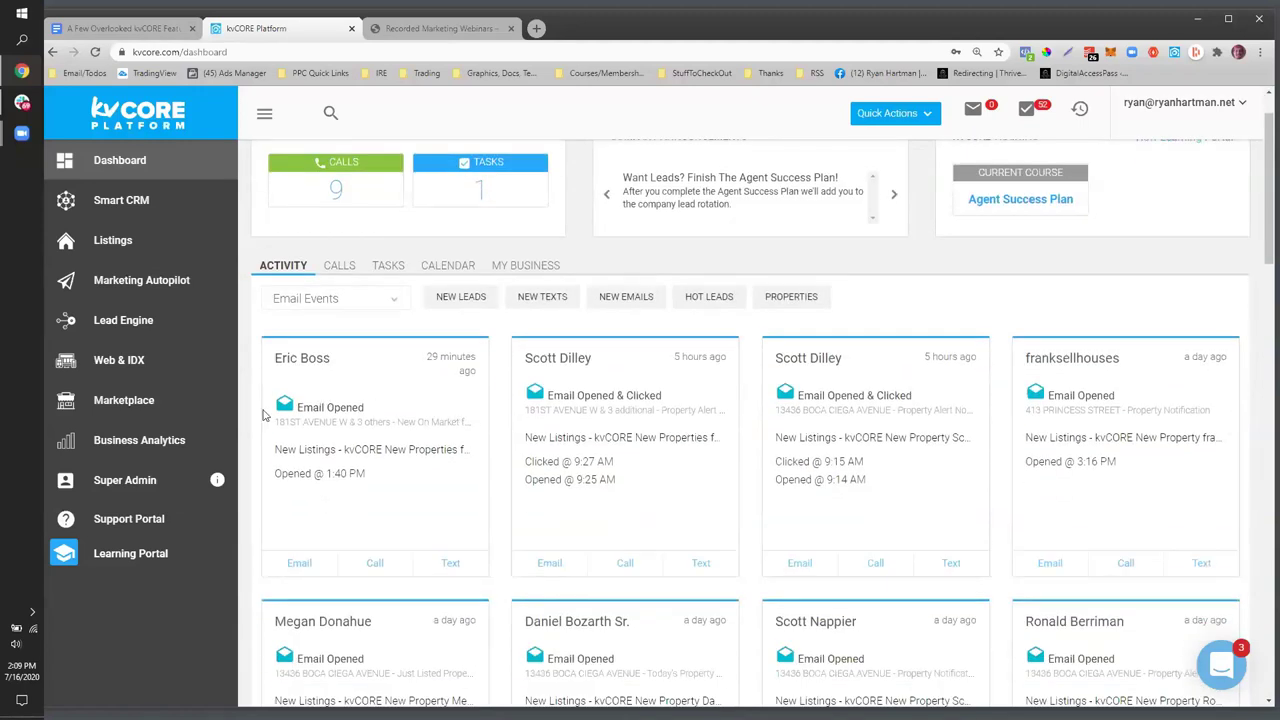
scroll(612, 414, "down", 1)
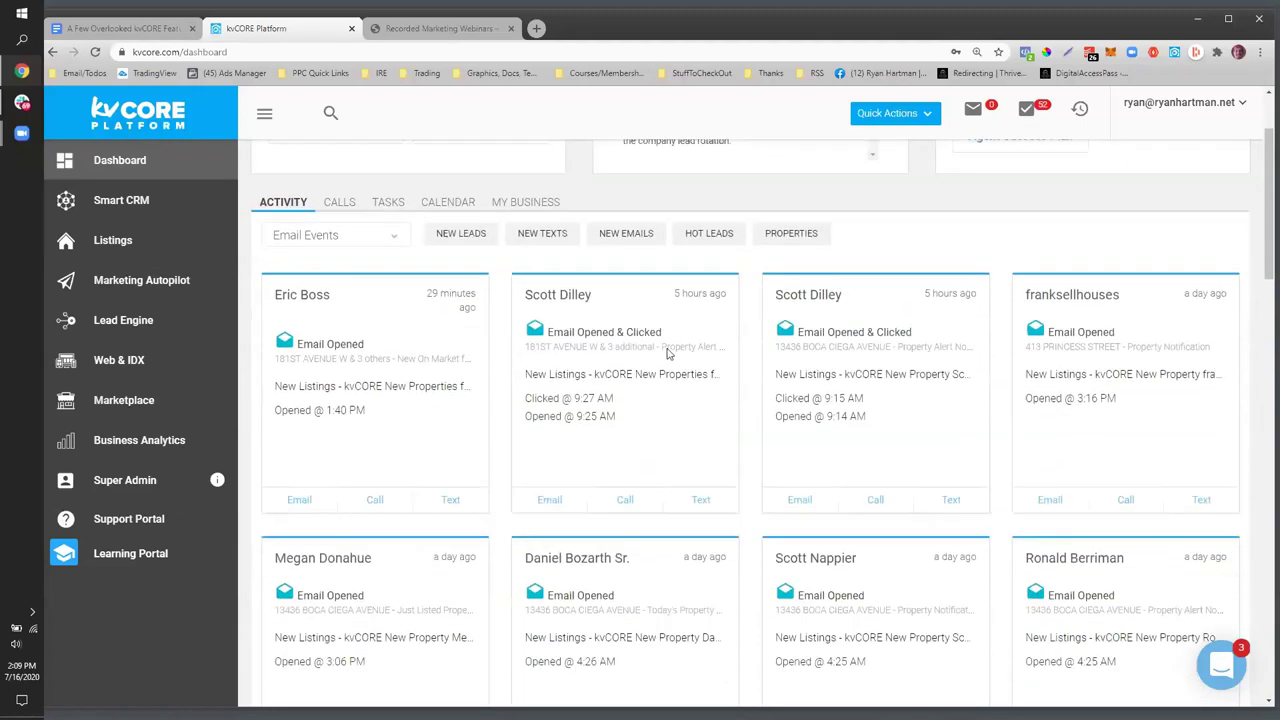
left_click_drag(660, 328, 538, 330)
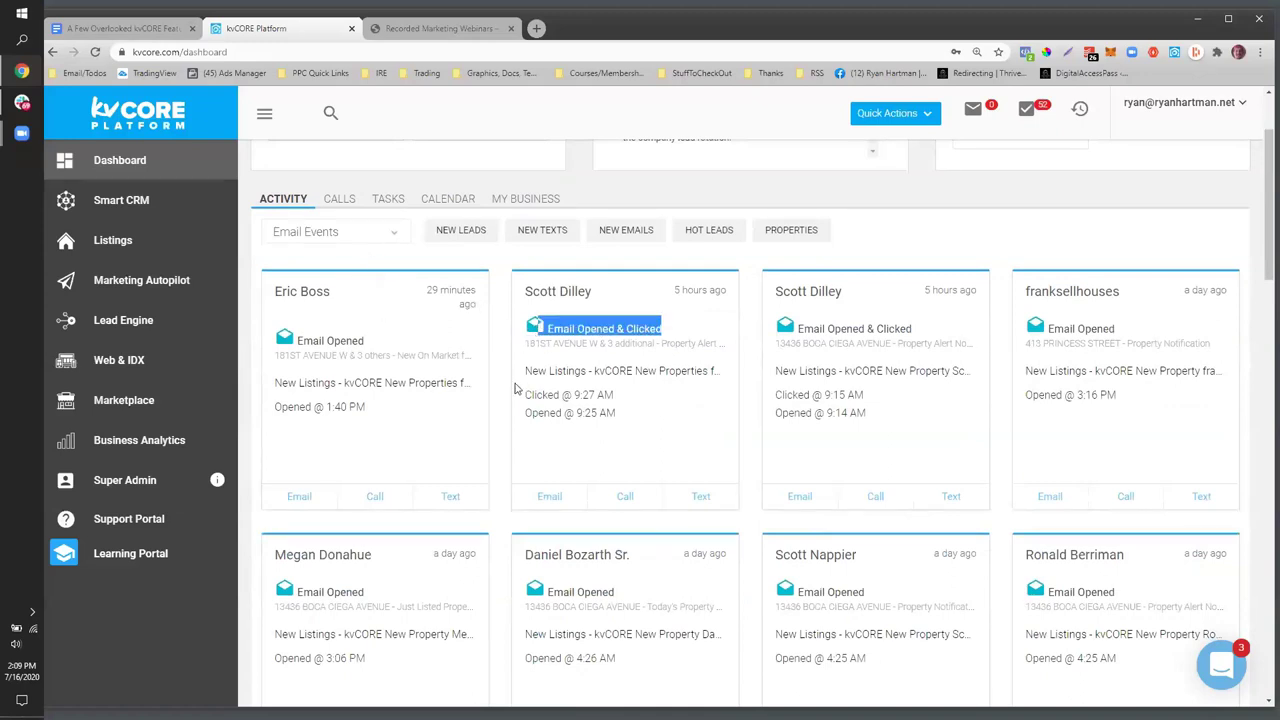
- Switch the activity filter to Hot Leads and look over its cards
left_click(366, 231)
scroll(364, 318, "down", 1)
scroll(372, 330, "up", 1)
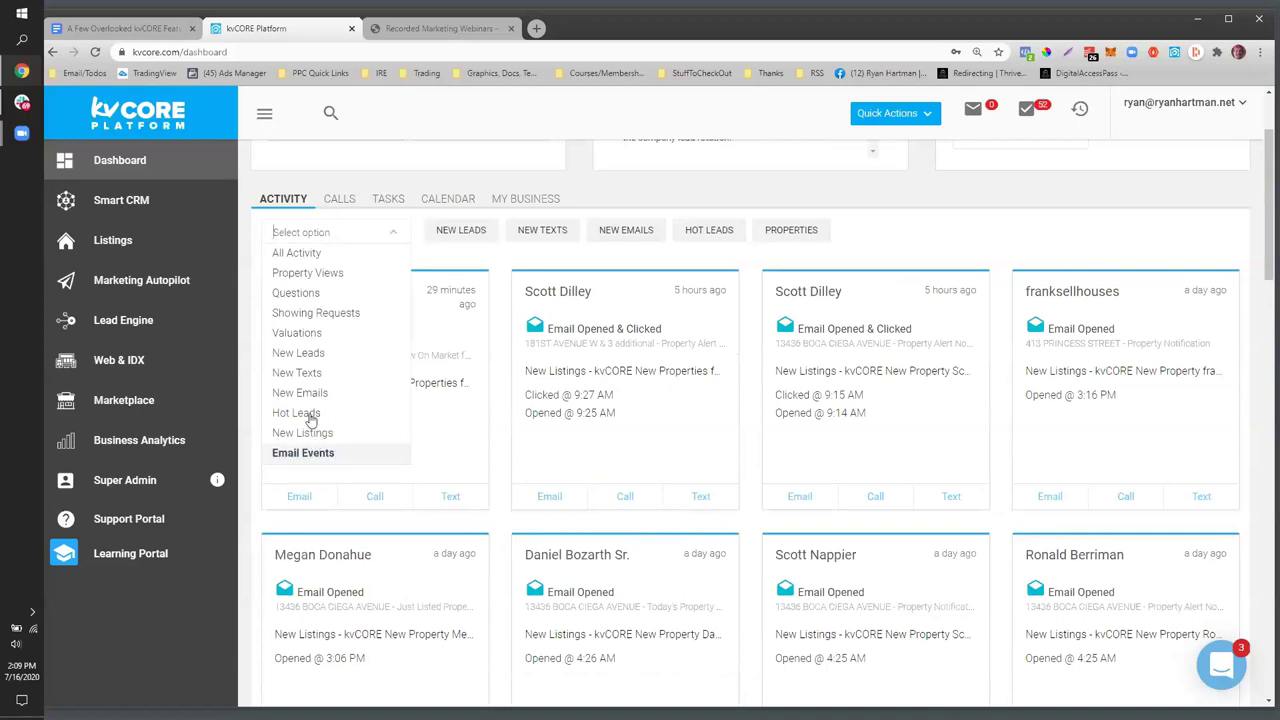
left_click(308, 414)
scroll(420, 415, "down", 2)
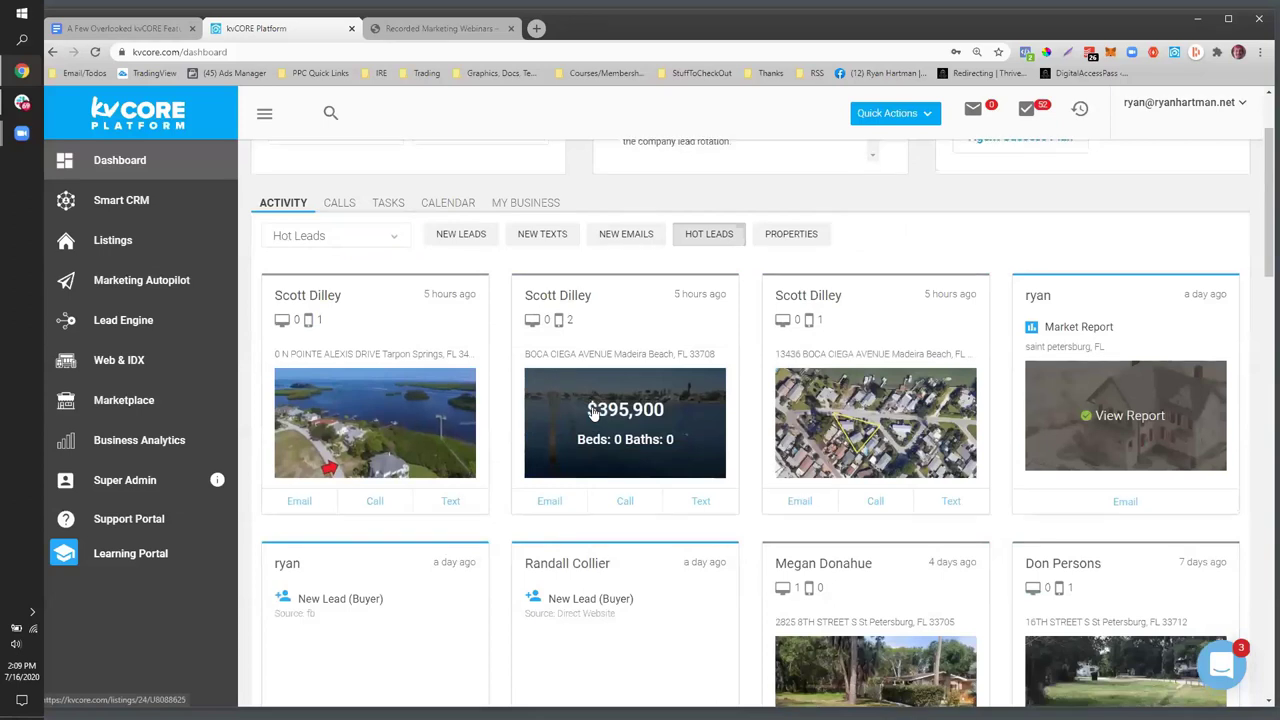
scroll(590, 410, "up", 2)
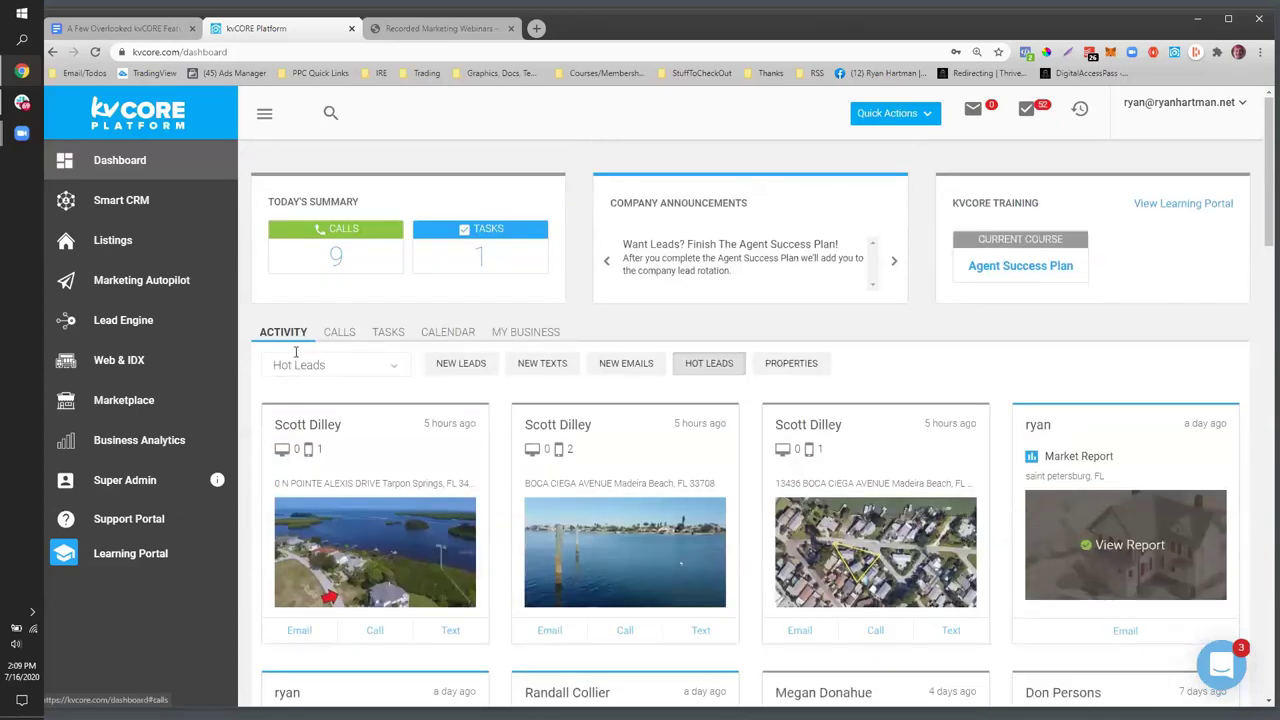
left_click(377, 360)
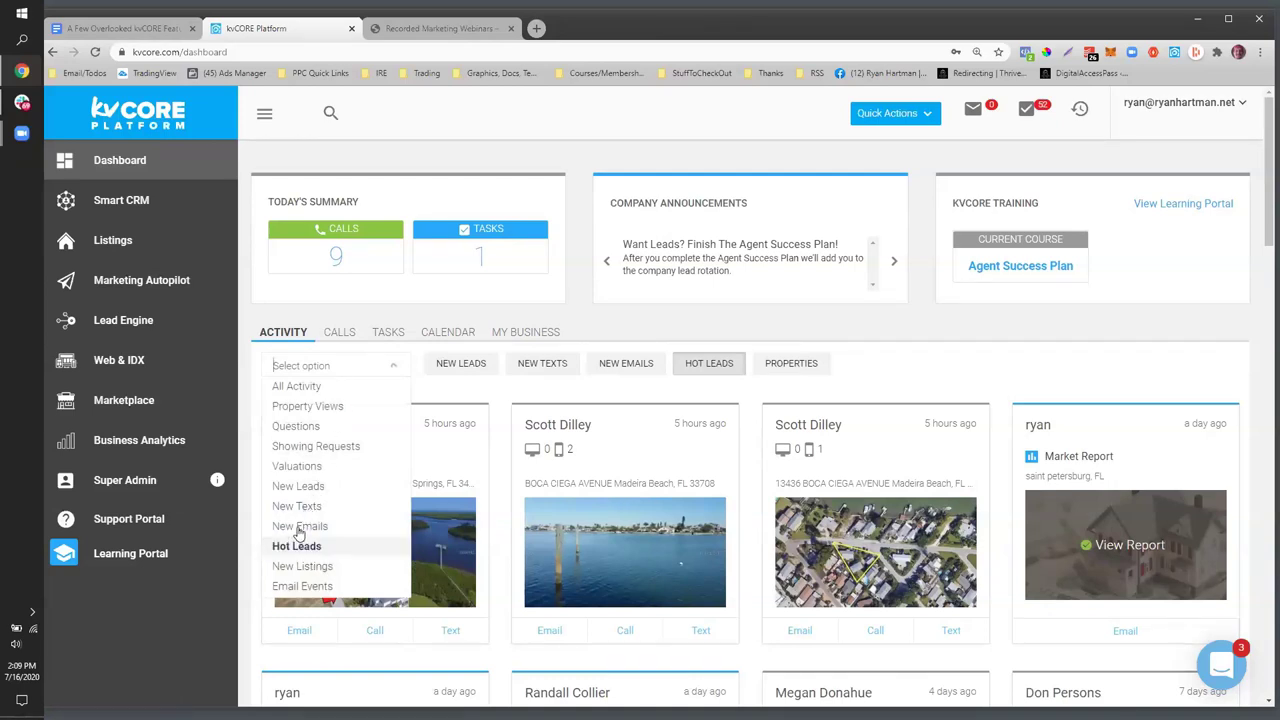
- Filter the activity stream to Property Views and scroll through the cards
left_click(293, 407)
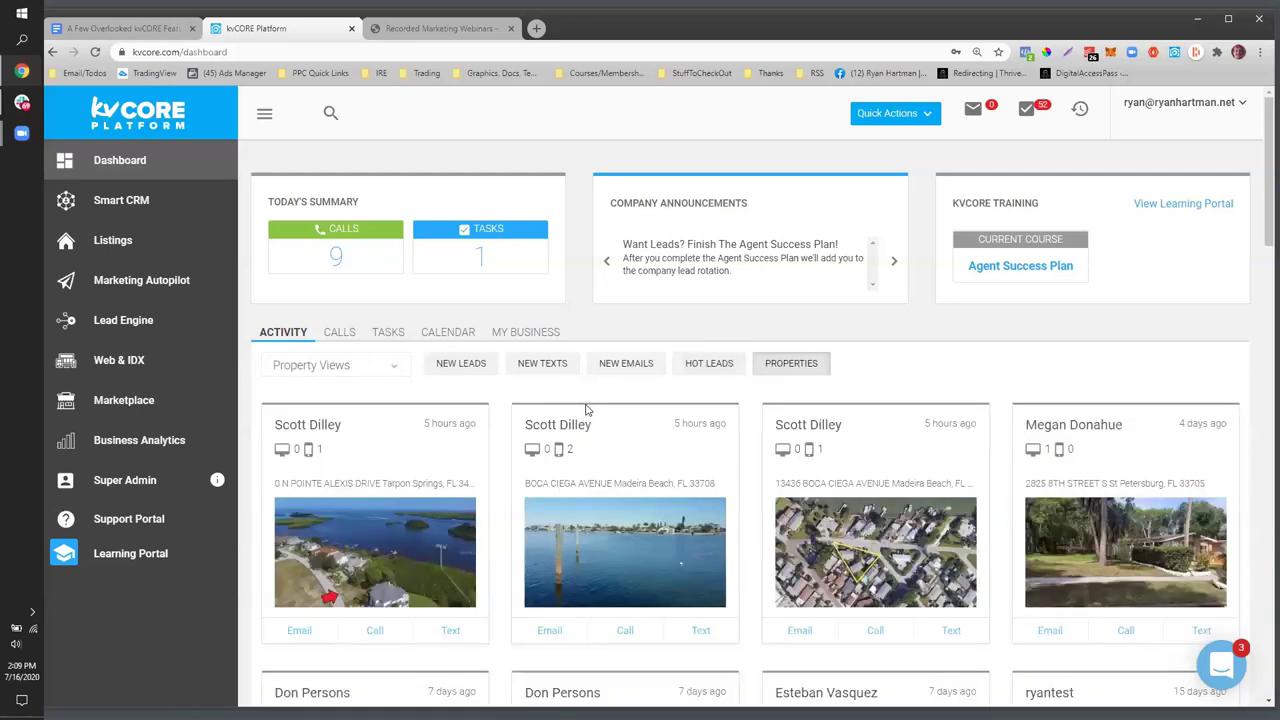
scroll(587, 410, "down", 2)
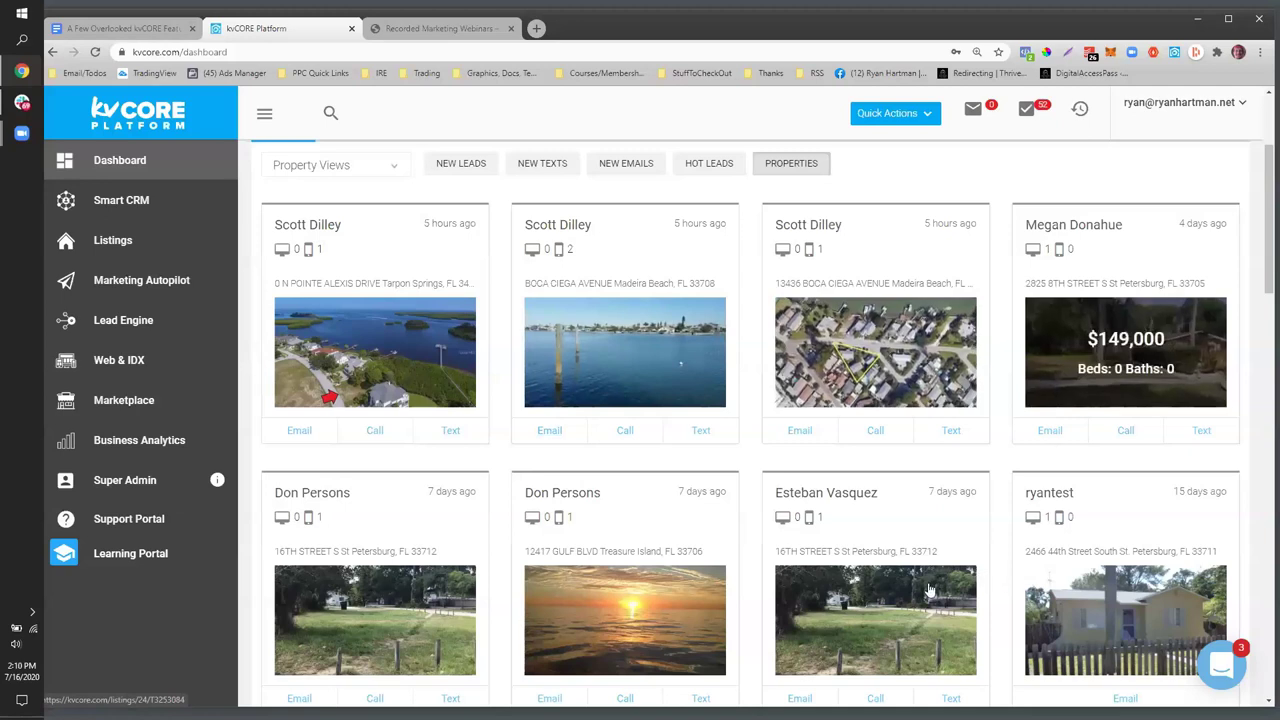
scroll(565, 594, "down", 4)
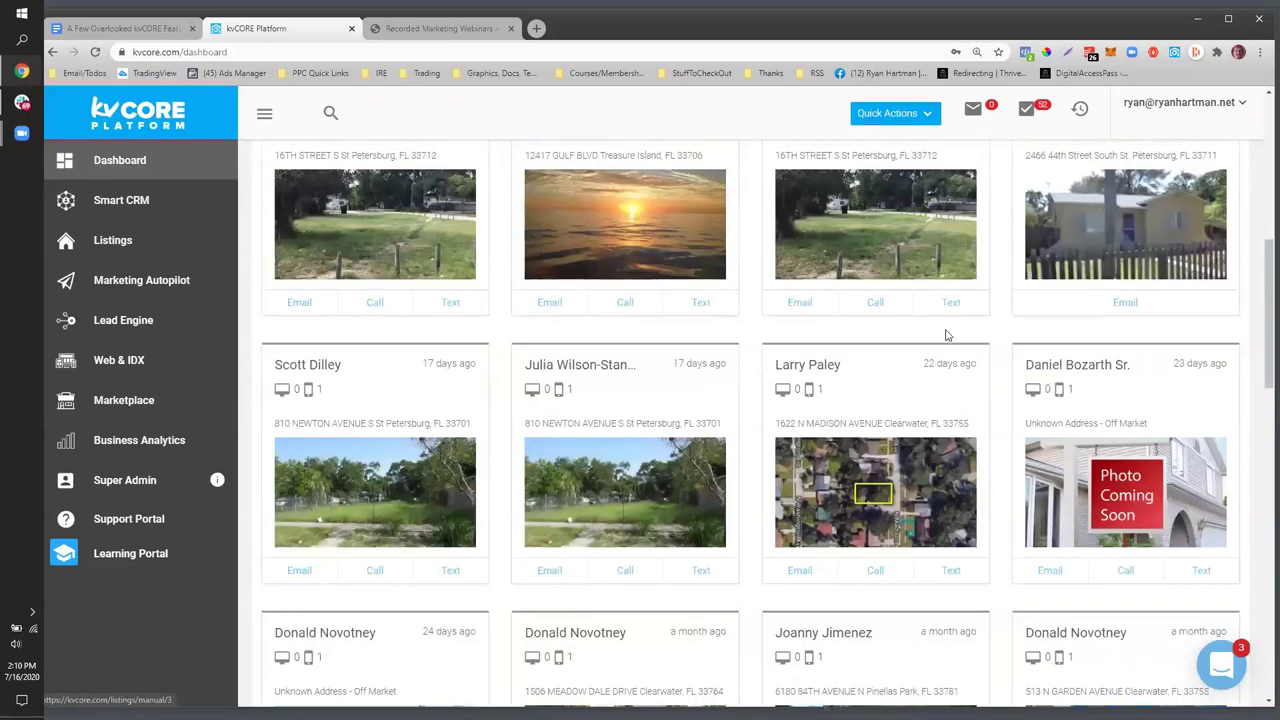
scroll(751, 343, "up", 2)
scroll(560, 242, "up", 1)
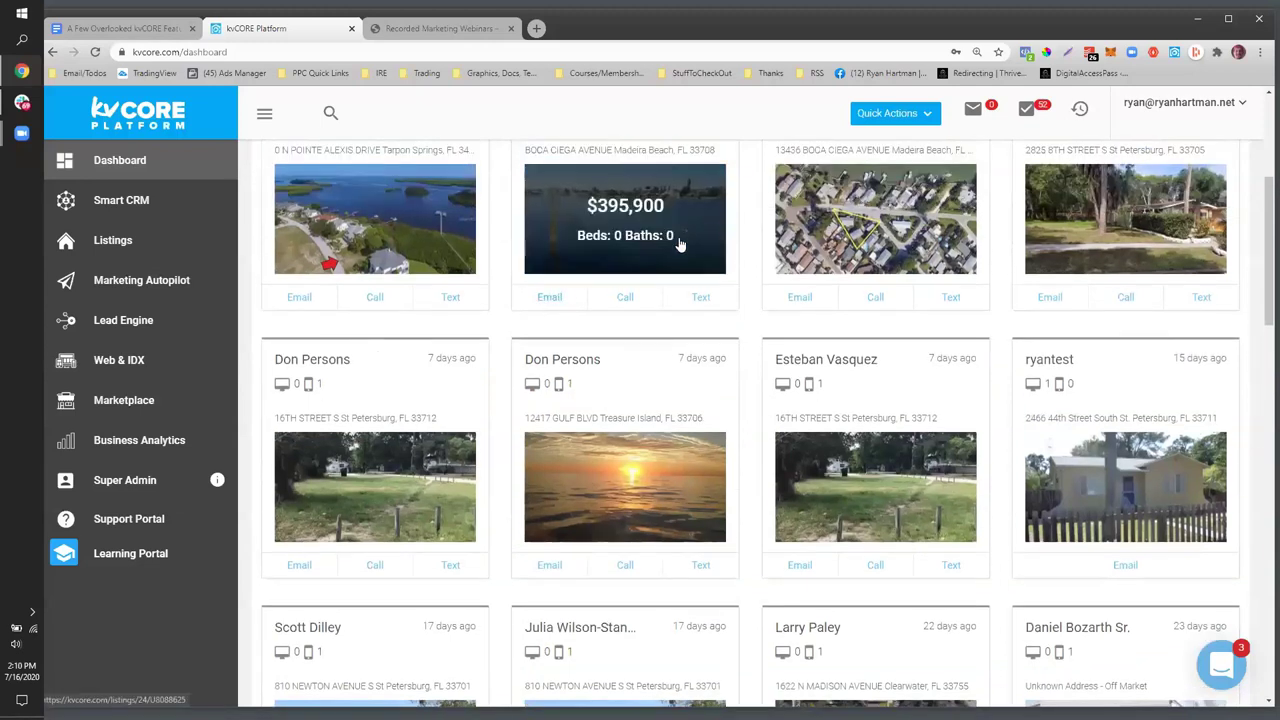
scroll(677, 245, "up", 1)
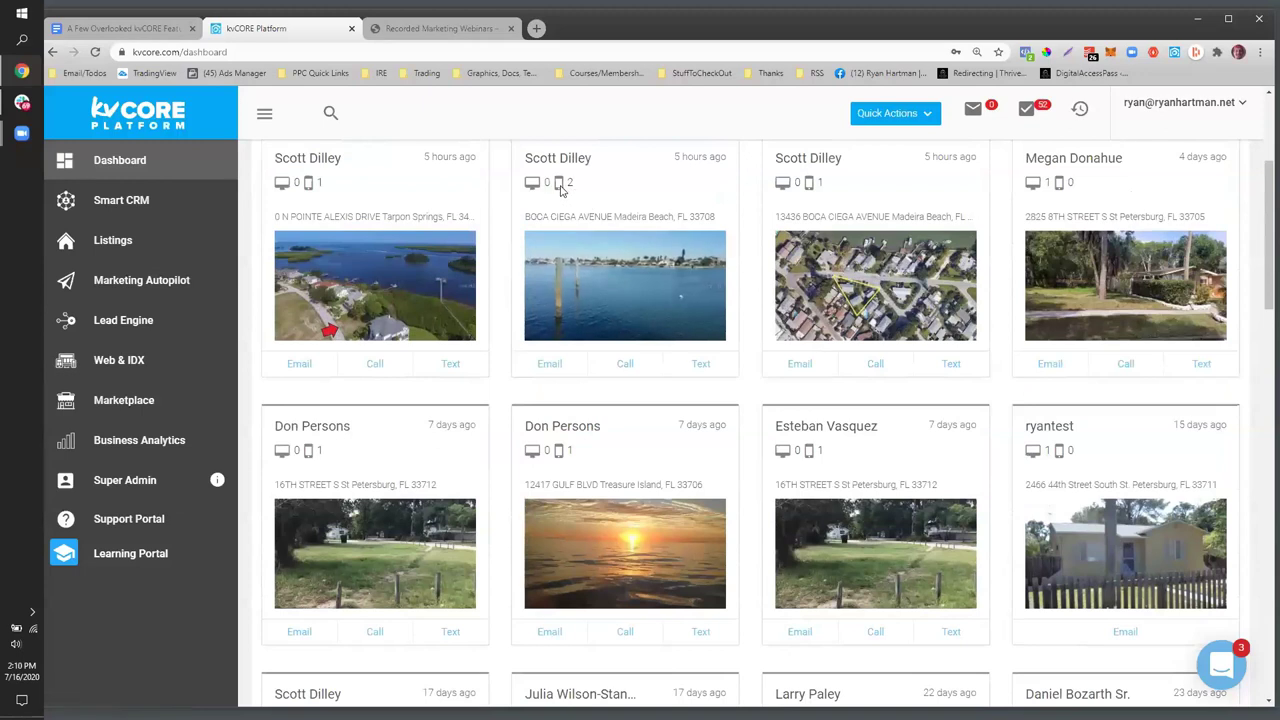
- Point out a card's desktop view count, timestamp and CIEGA address, then start a text to that lead
left_click_drag(549, 183, 527, 189)
left_click_drag(680, 157, 727, 159)
double_click(563, 216)
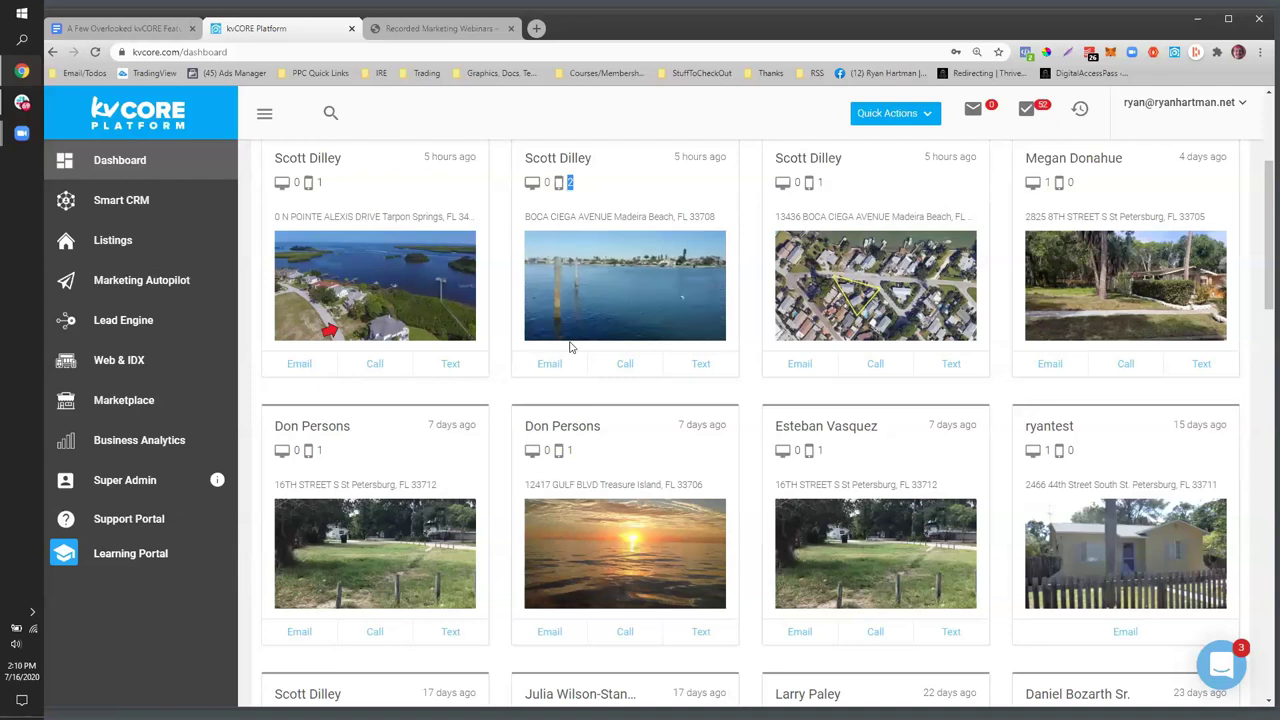
scroll(597, 404, "up", 1)
scroll(597, 404, "up", 3)
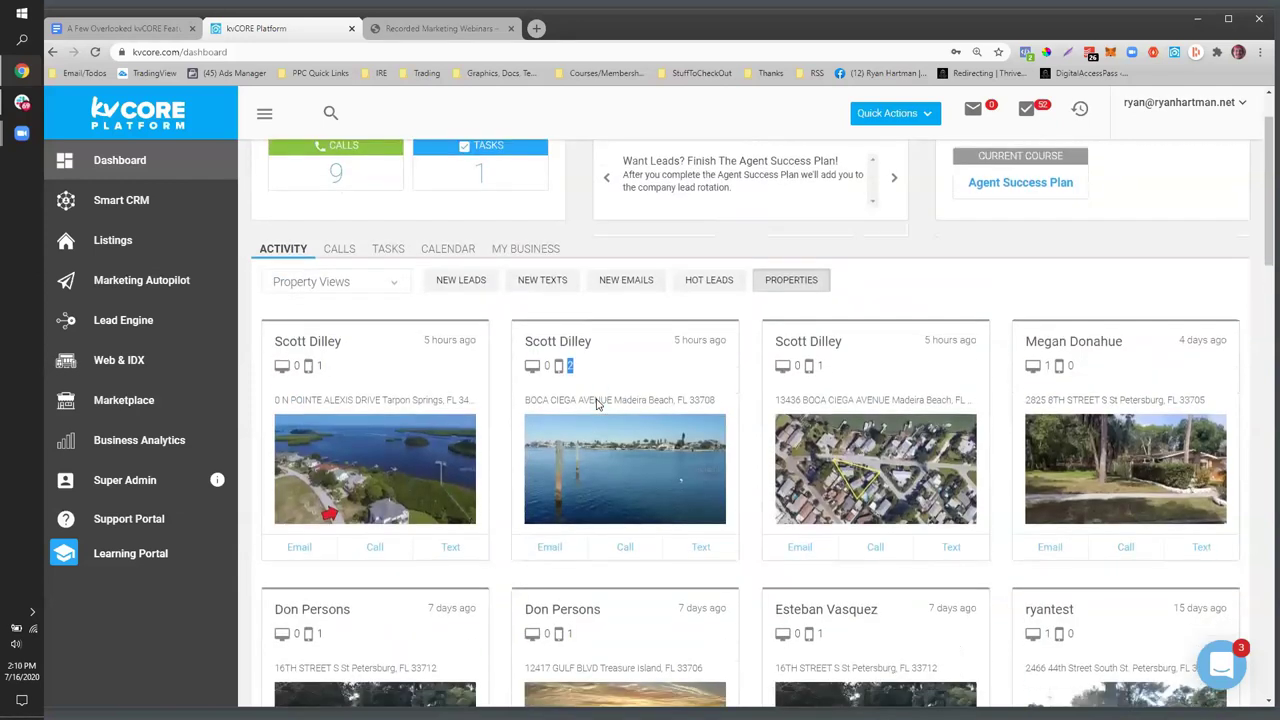
scroll(594, 409, "down", 2)
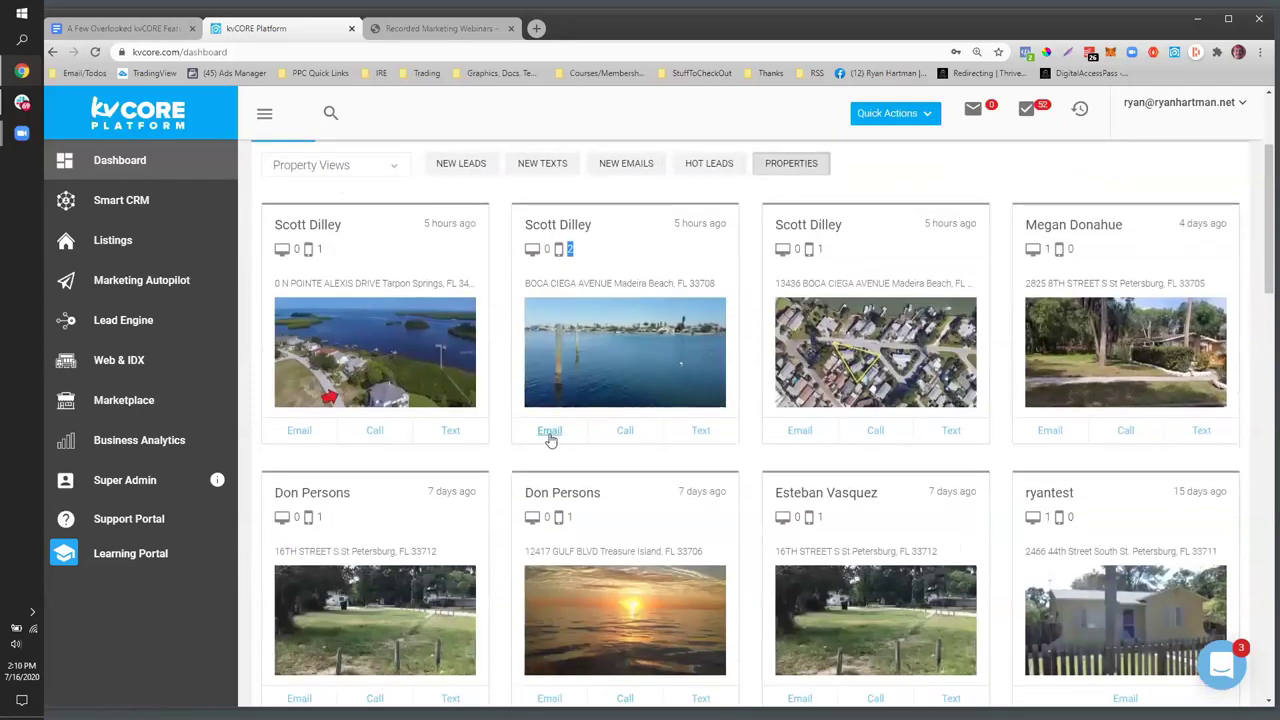
left_click(689, 432)
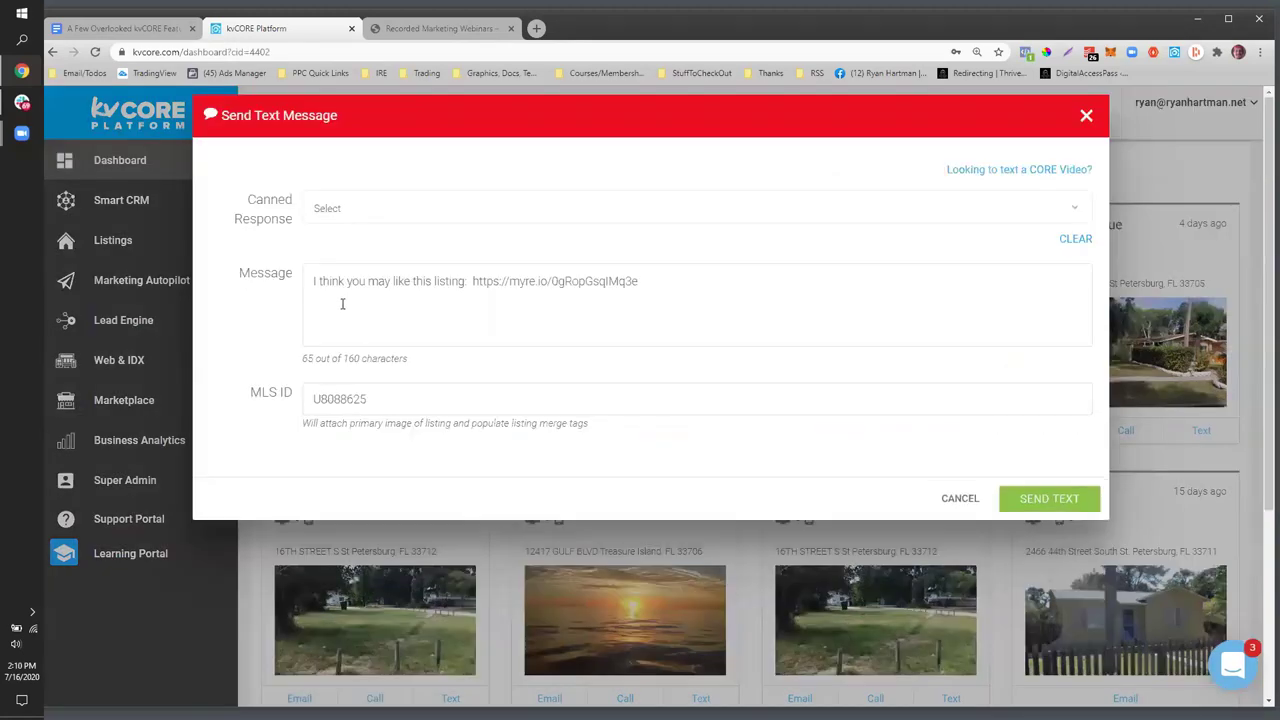
left_click_drag(310, 285, 466, 273)
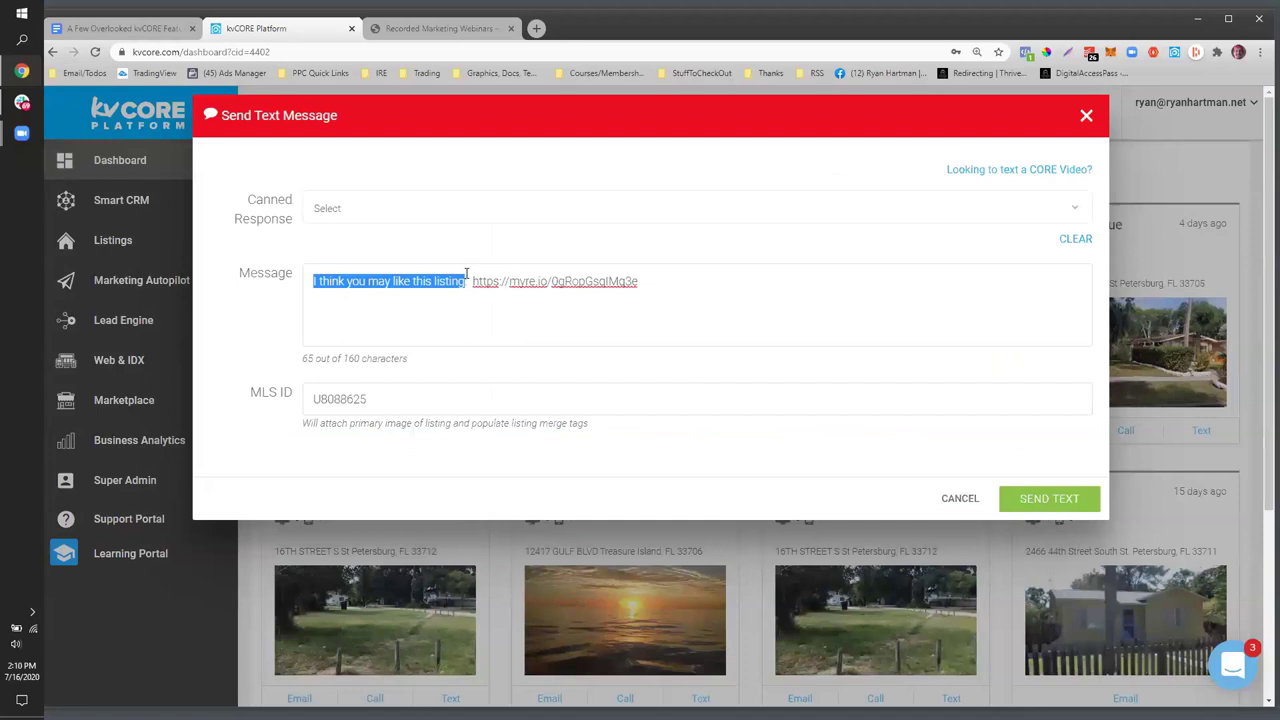
type("I wil")
key("BackSpace")
key("BackSpace")
key("BackSpace")
key("BackSpace")
key("BackSpace")
type("I saw you were look")
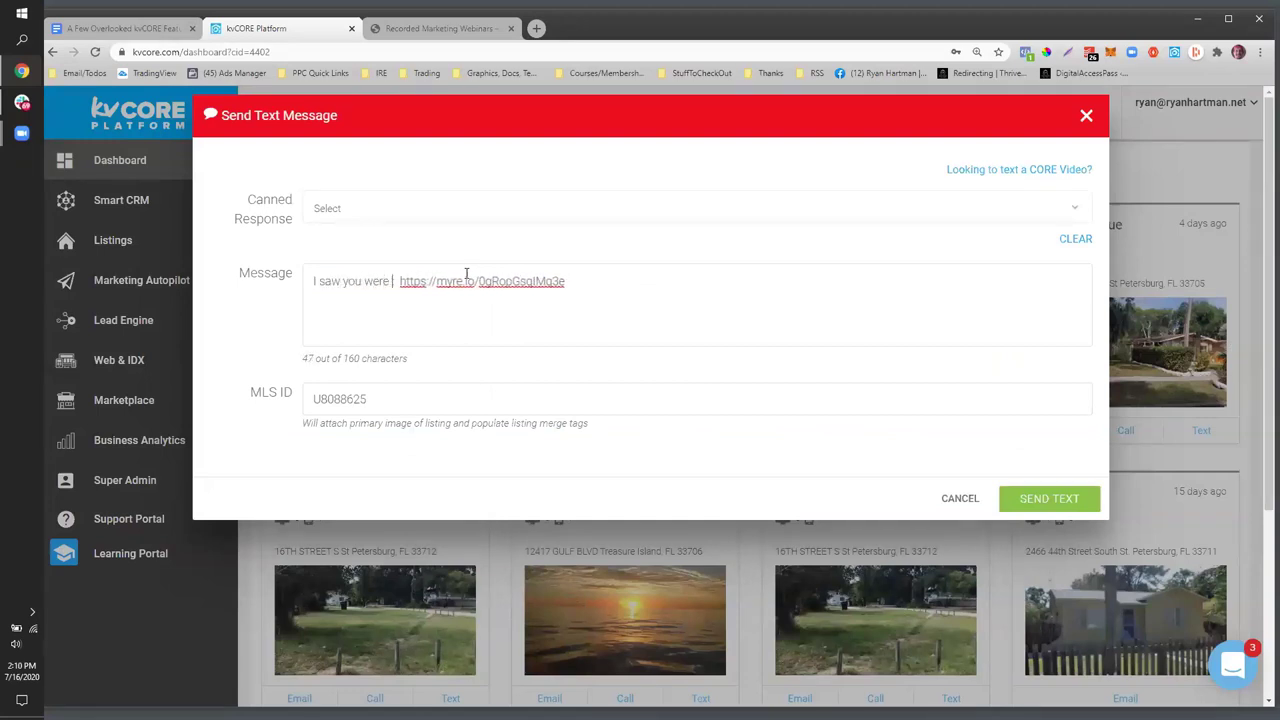
type("ing at ")
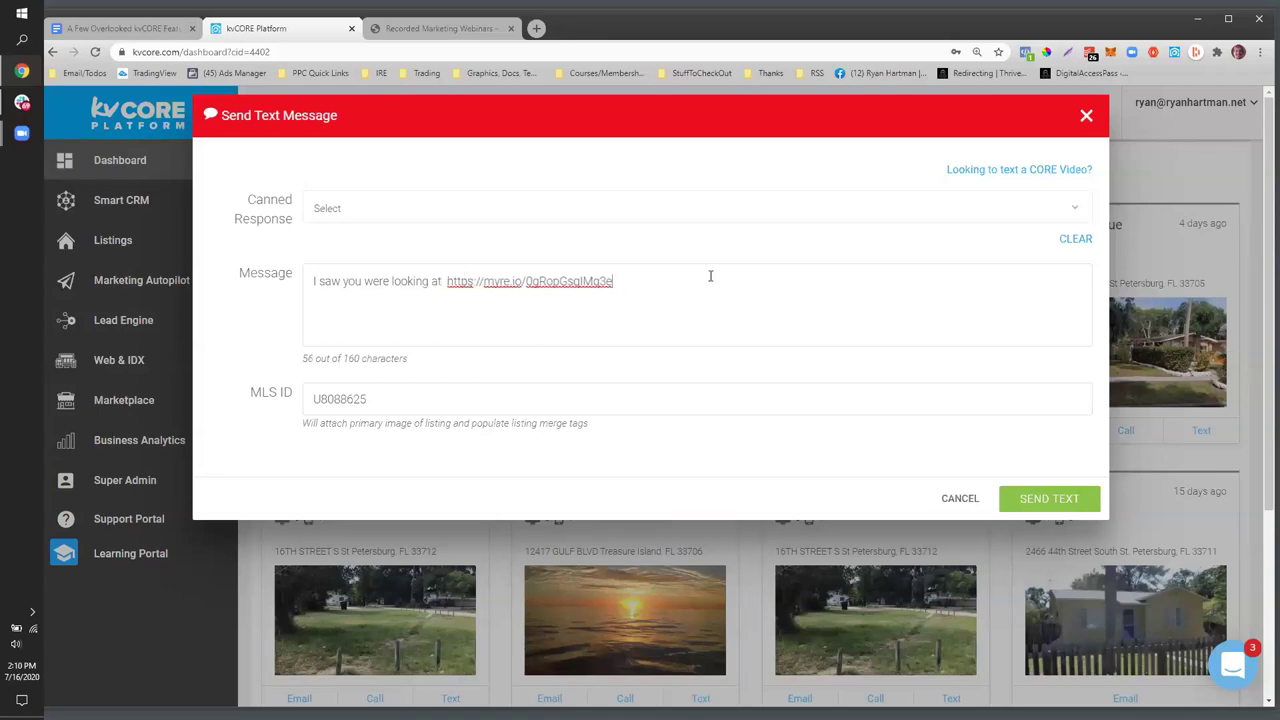
type(" https://myre.io/0gRopGsqIMq3e .. would you like for me to send you other similar lots for sale in st pete?")
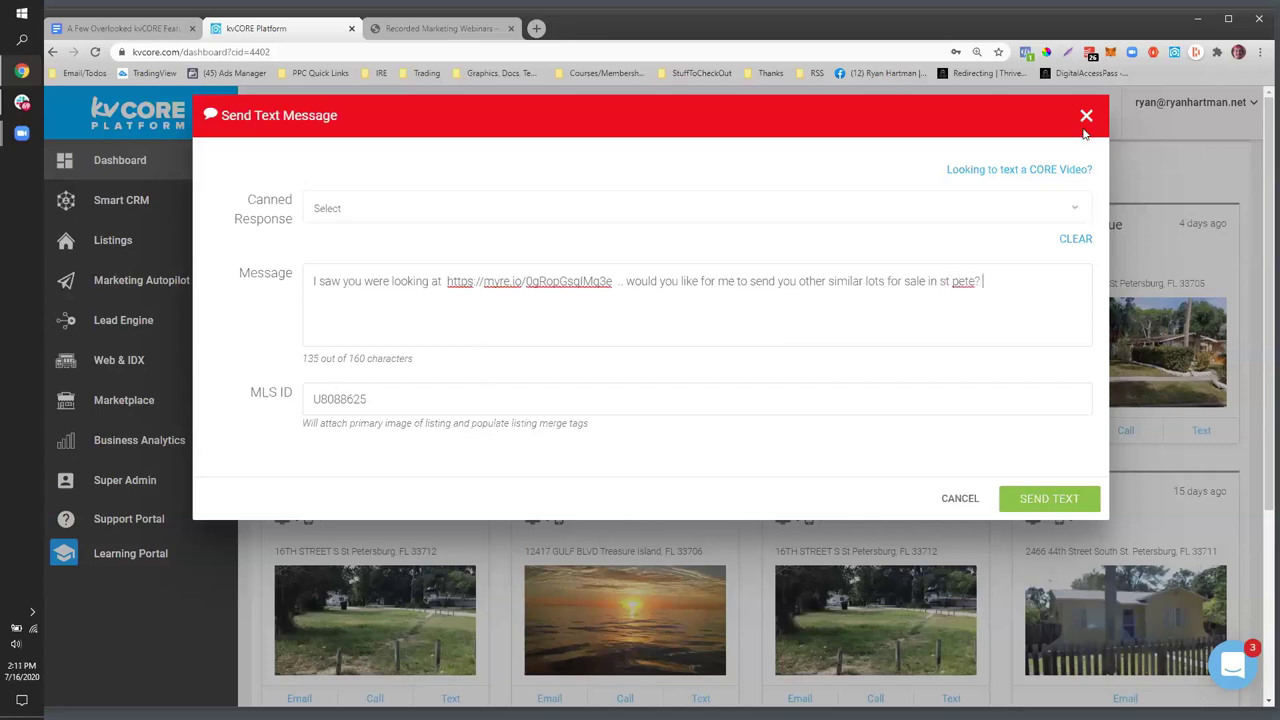
- Close the text draft, check the Saved Filter Creation note in Google Docs, and return to kvCORE
left_click(171, 129)
scroll(447, 279, "up", 2)
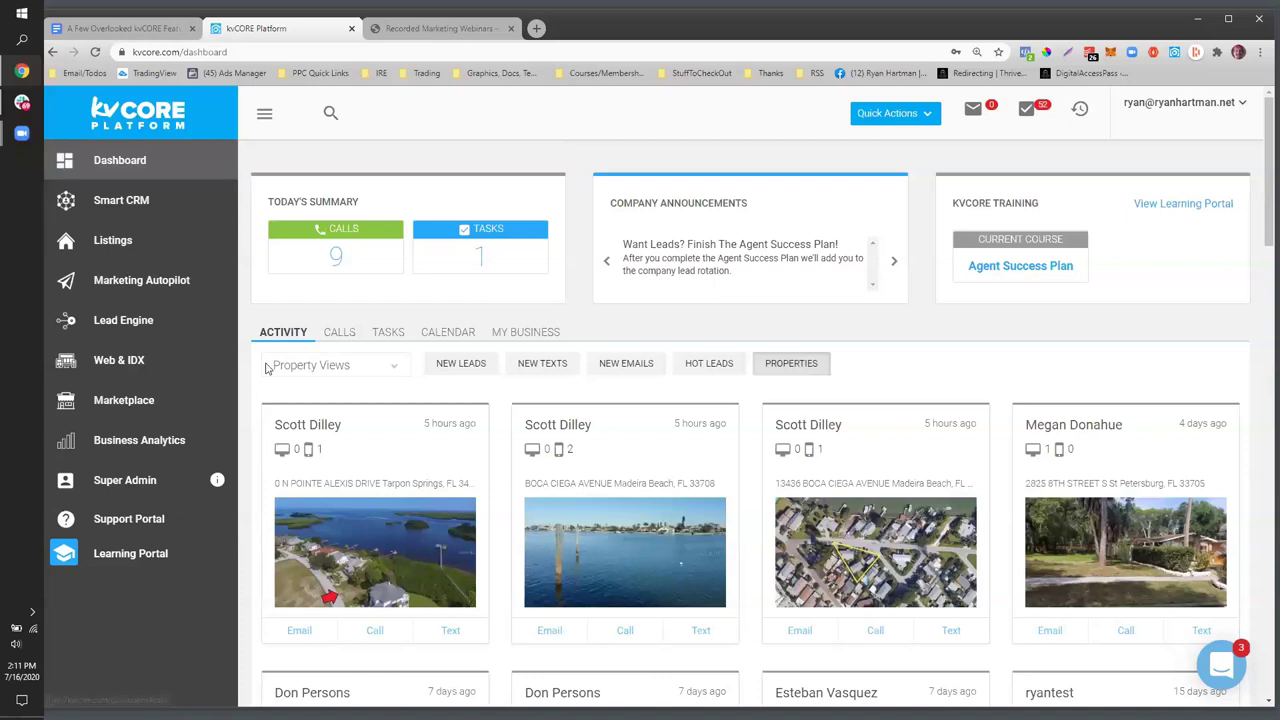
left_click(399, 367)
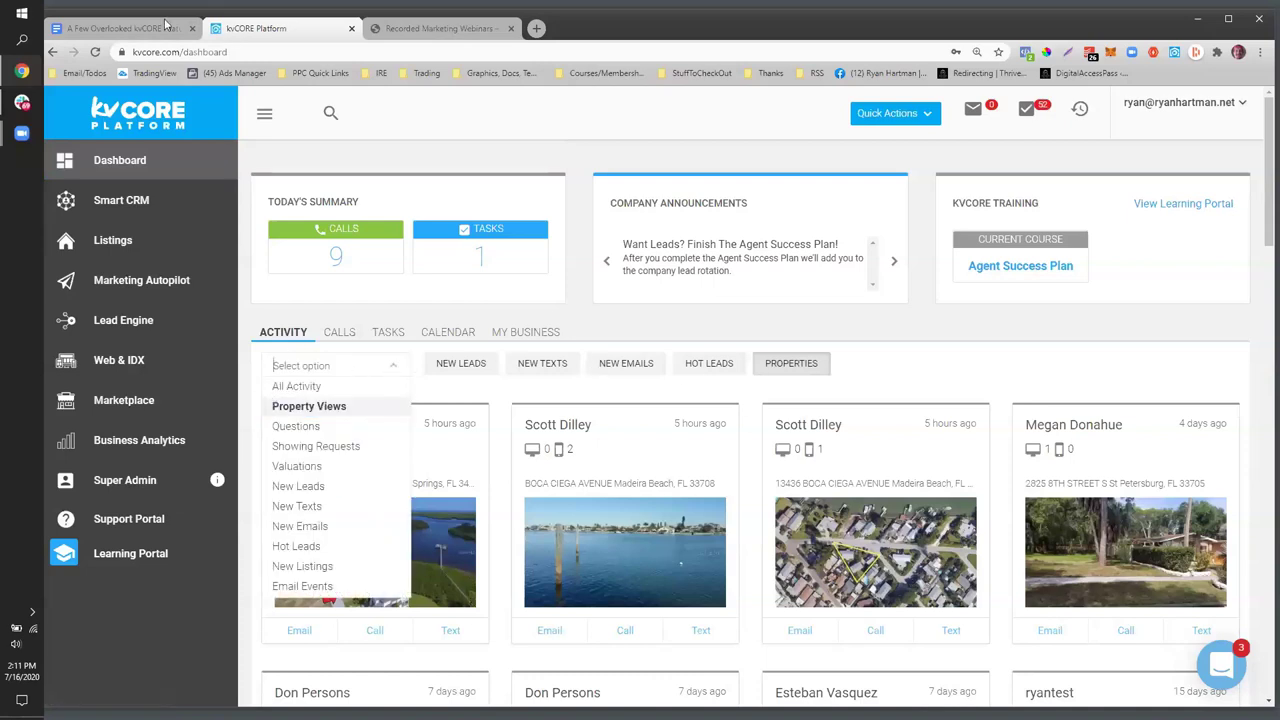
left_click(97, 34)
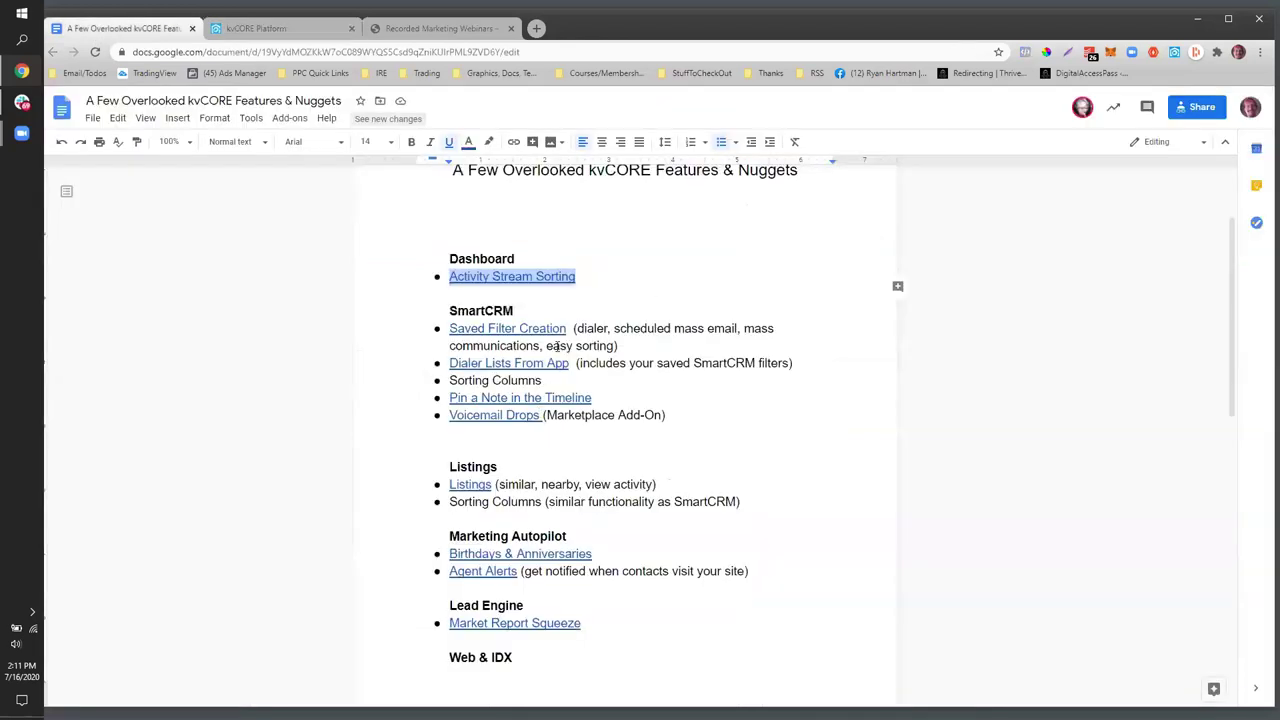
left_click_drag(619, 346, 449, 330)
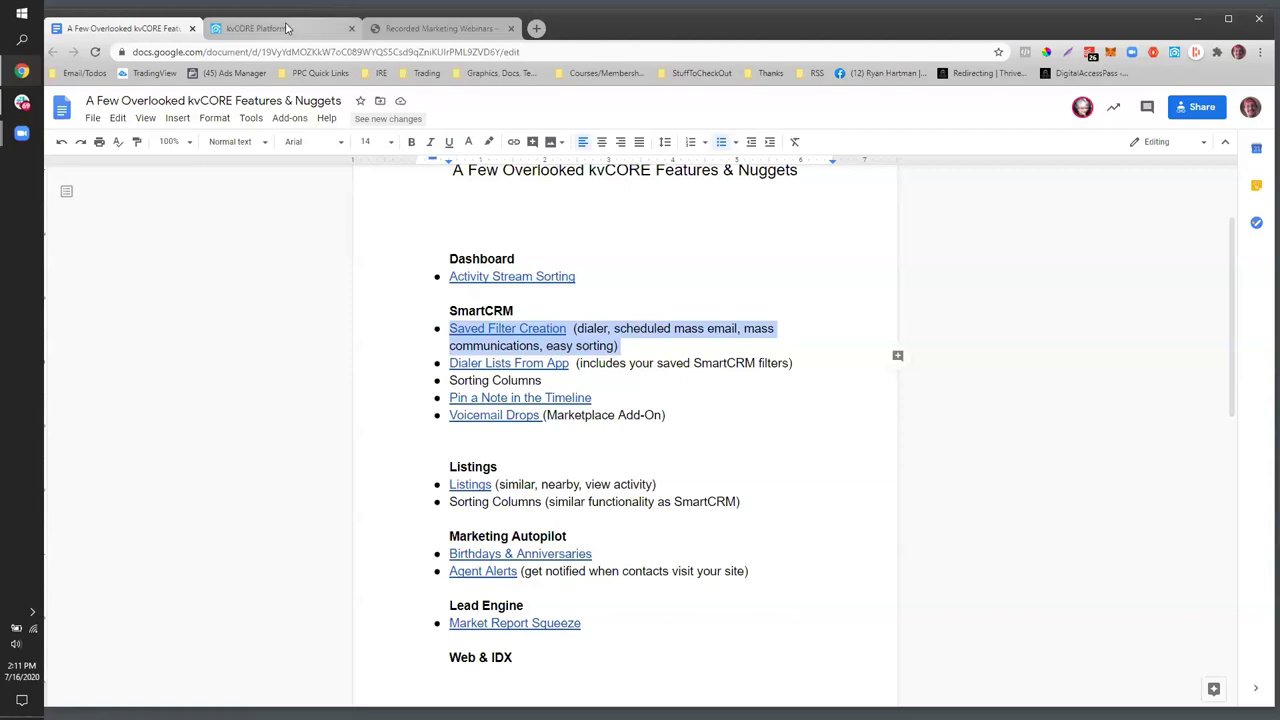
left_click(284, 28)
left_click(455, 483)
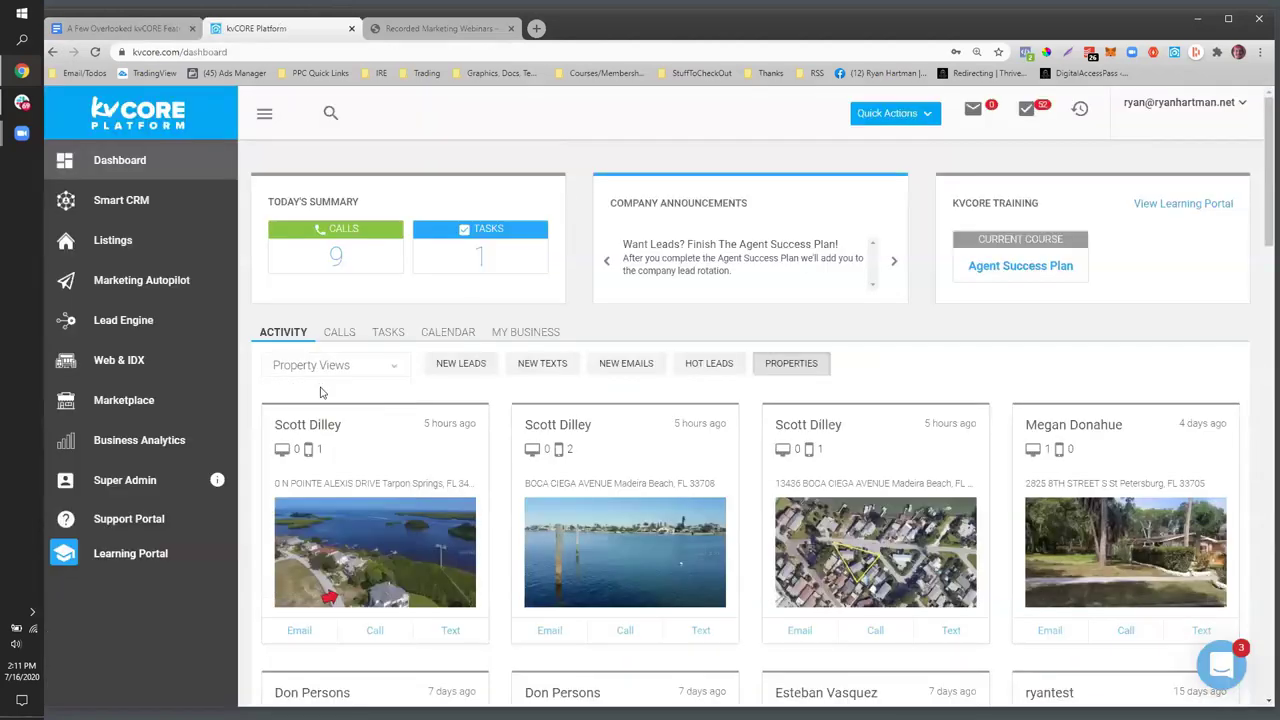
- Open Smart CRM, show New / Active Leads Without Alerts, and open the Filters panel
left_click(124, 203)
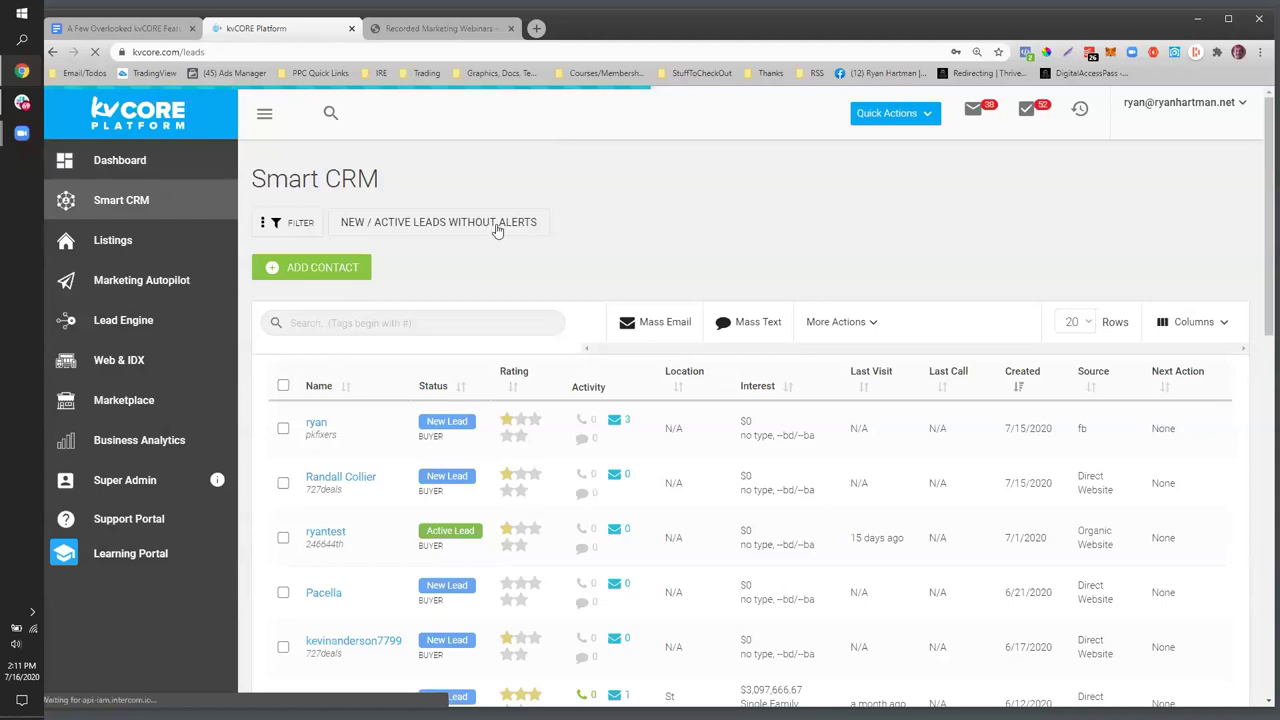
left_click(497, 229)
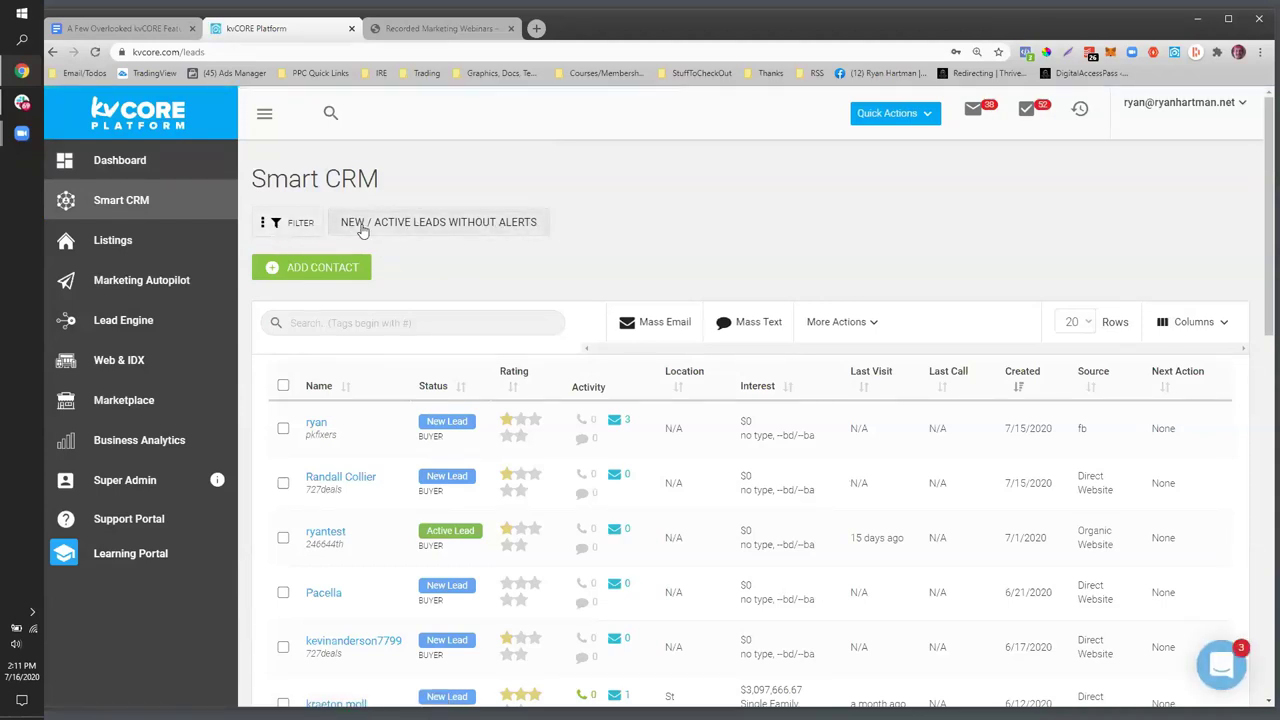
left_click(298, 223)
scroll(410, 347, "down", 1)
scroll(410, 347, "up", 1)
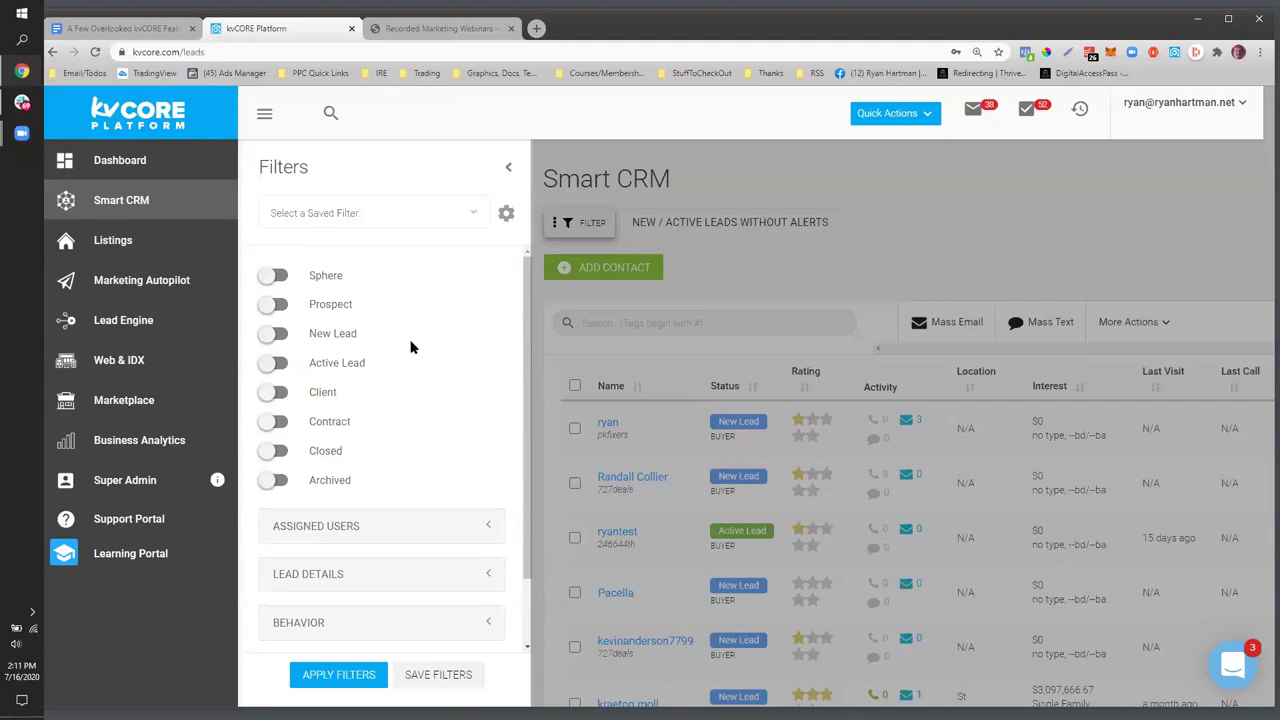
- Turn on Has No Market Reports under Behavior and apply the filters
scroll(410, 347, "down", 2)
left_click(486, 543)
scroll(400, 251, "down", 2)
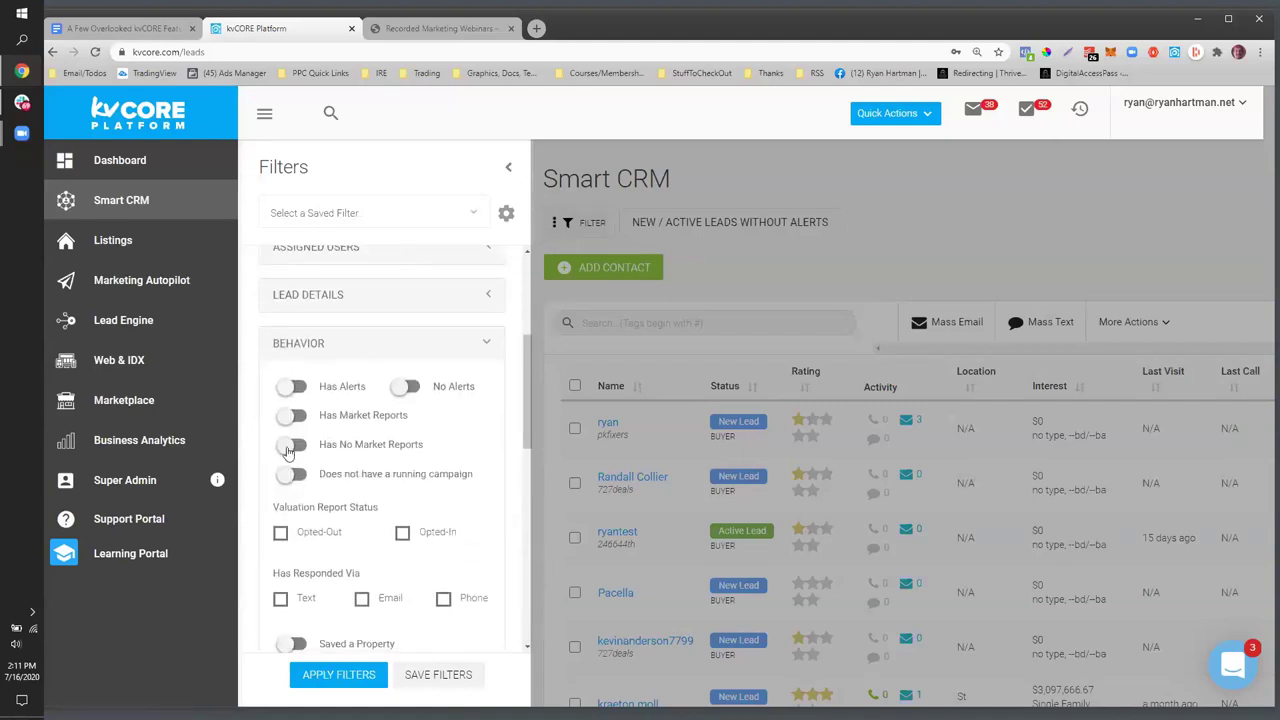
left_click(295, 420)
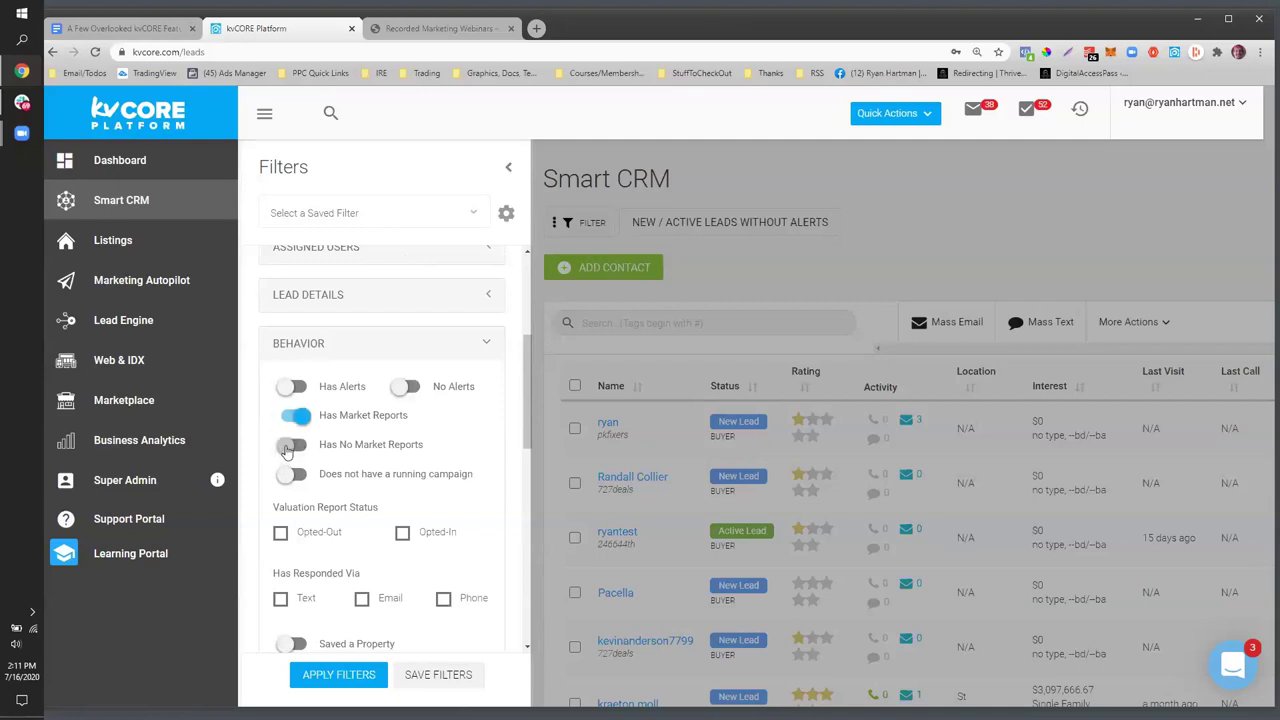
left_click(298, 417)
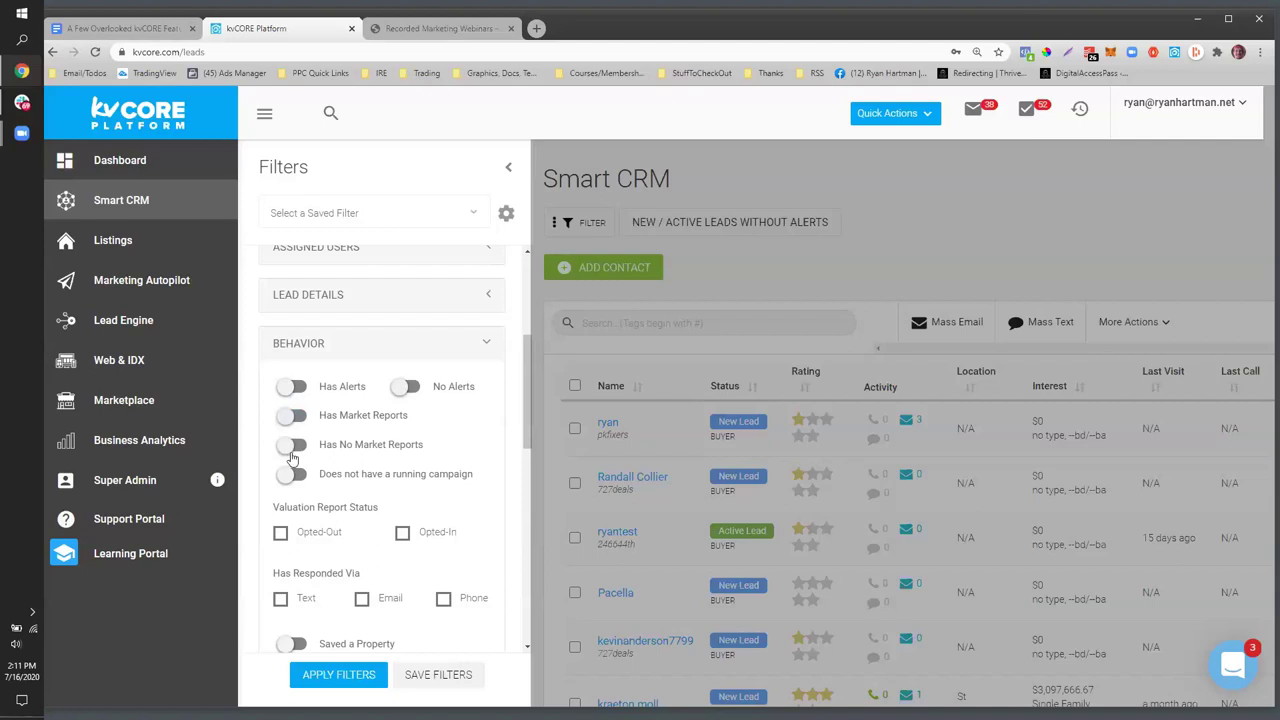
left_click(292, 450)
scroll(395, 452, "down", 1)
scroll(395, 452, "down", 8)
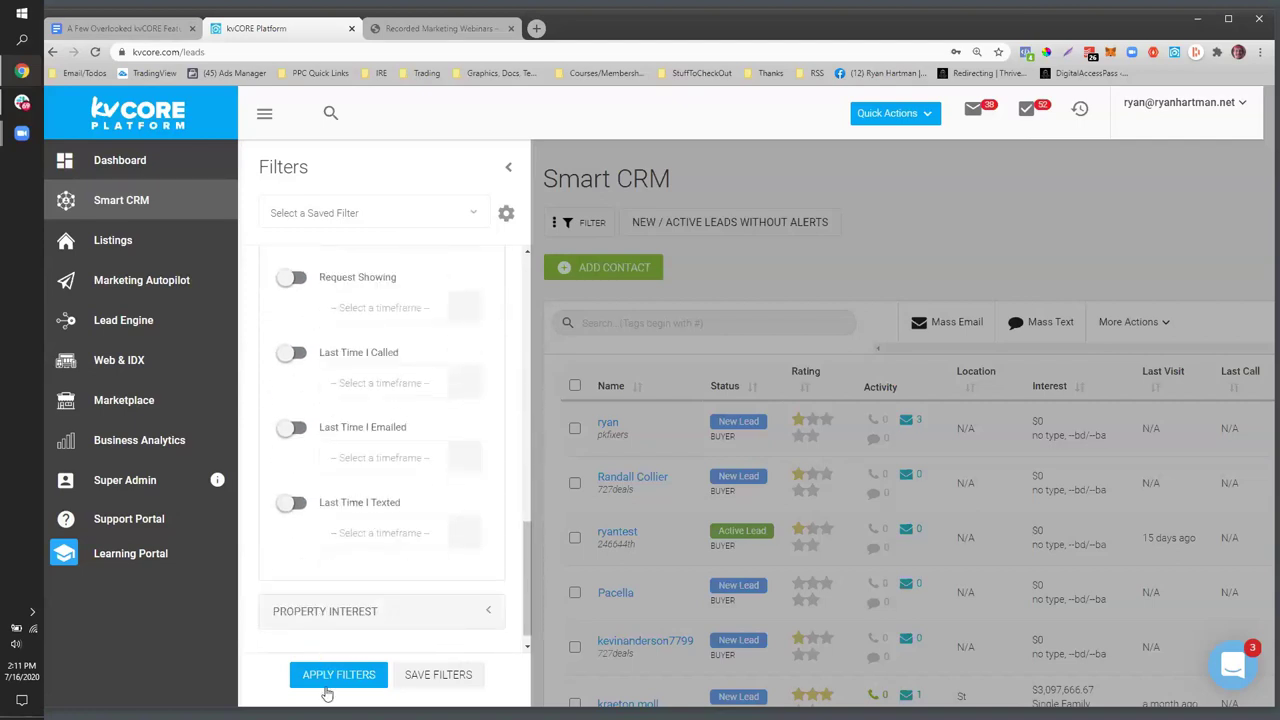
left_click(329, 677)
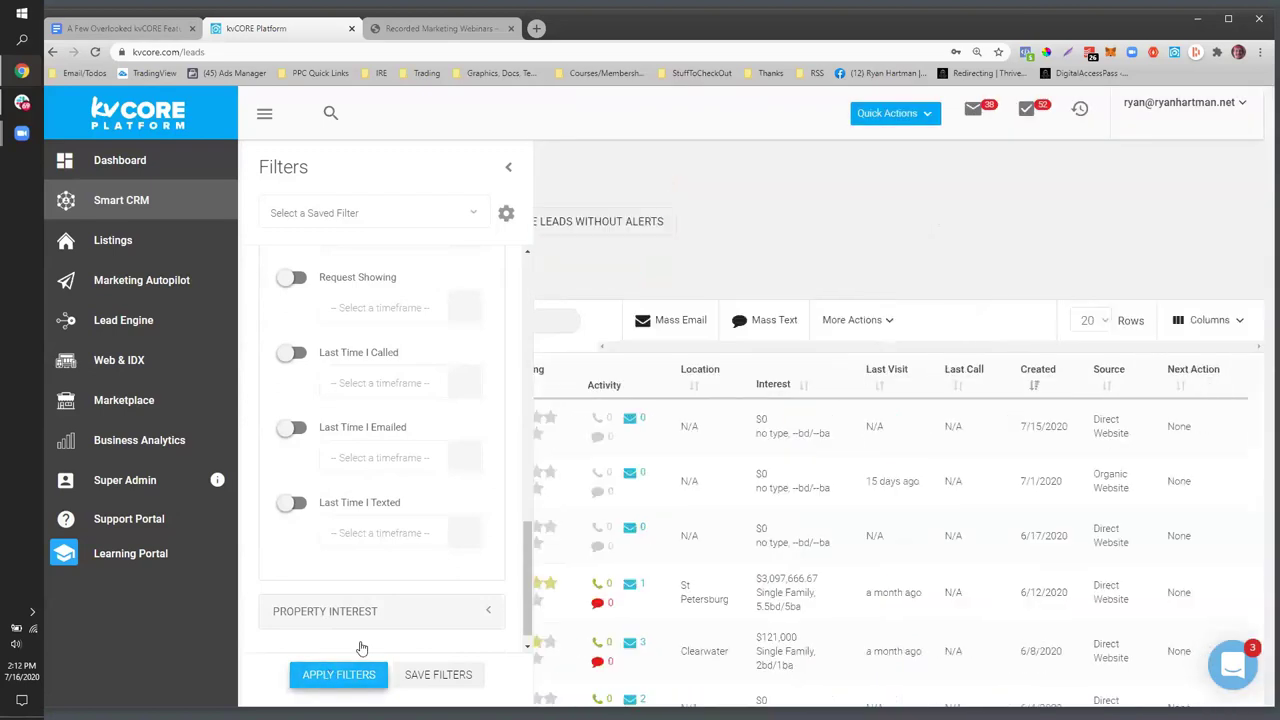
- Reopen the Filters panel and start saving the filter as 'No Market Reports'
scroll(537, 458, "down", 5)
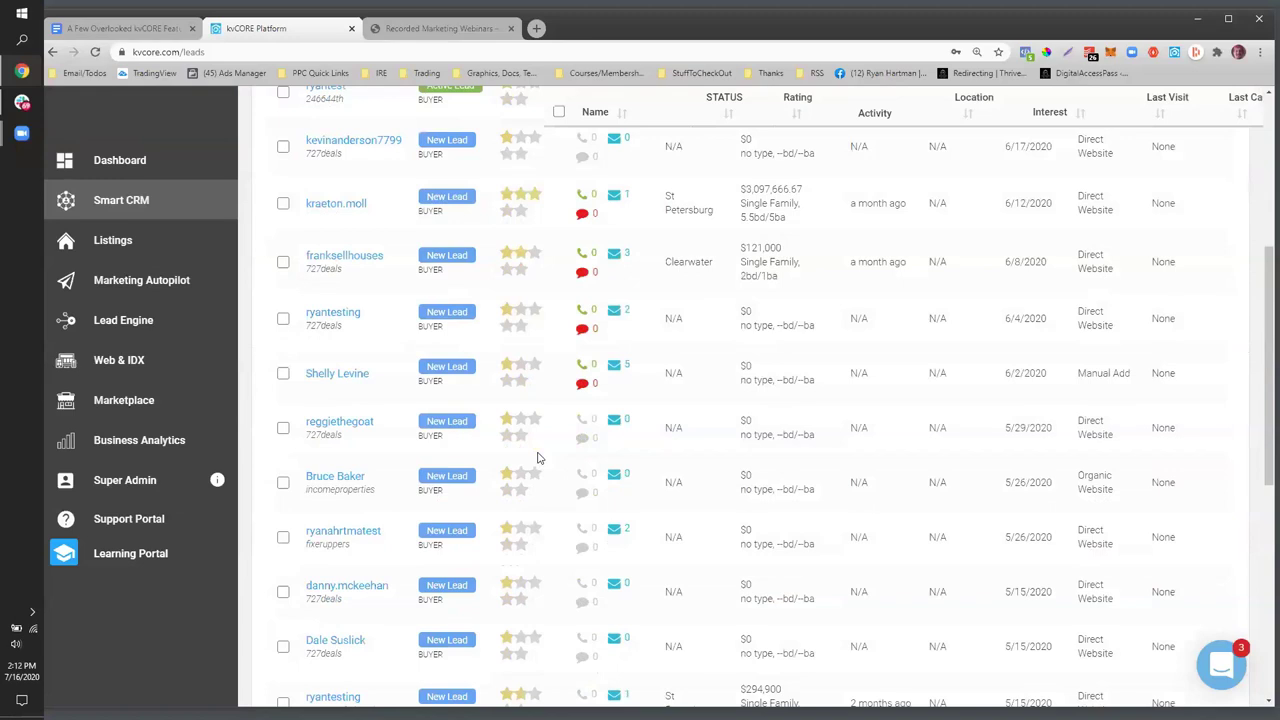
scroll(538, 458, "up", 5)
scroll(537, 456, "down", 1)
scroll(537, 456, "up", 1)
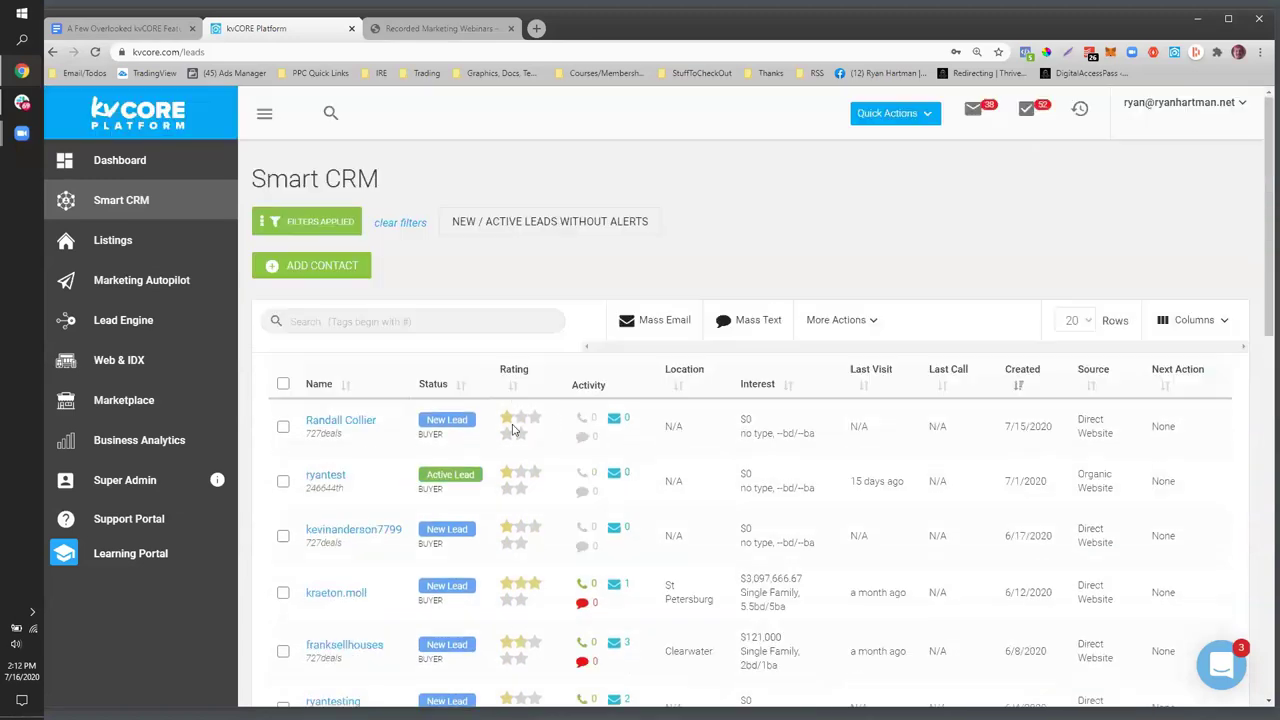
left_click(303, 222)
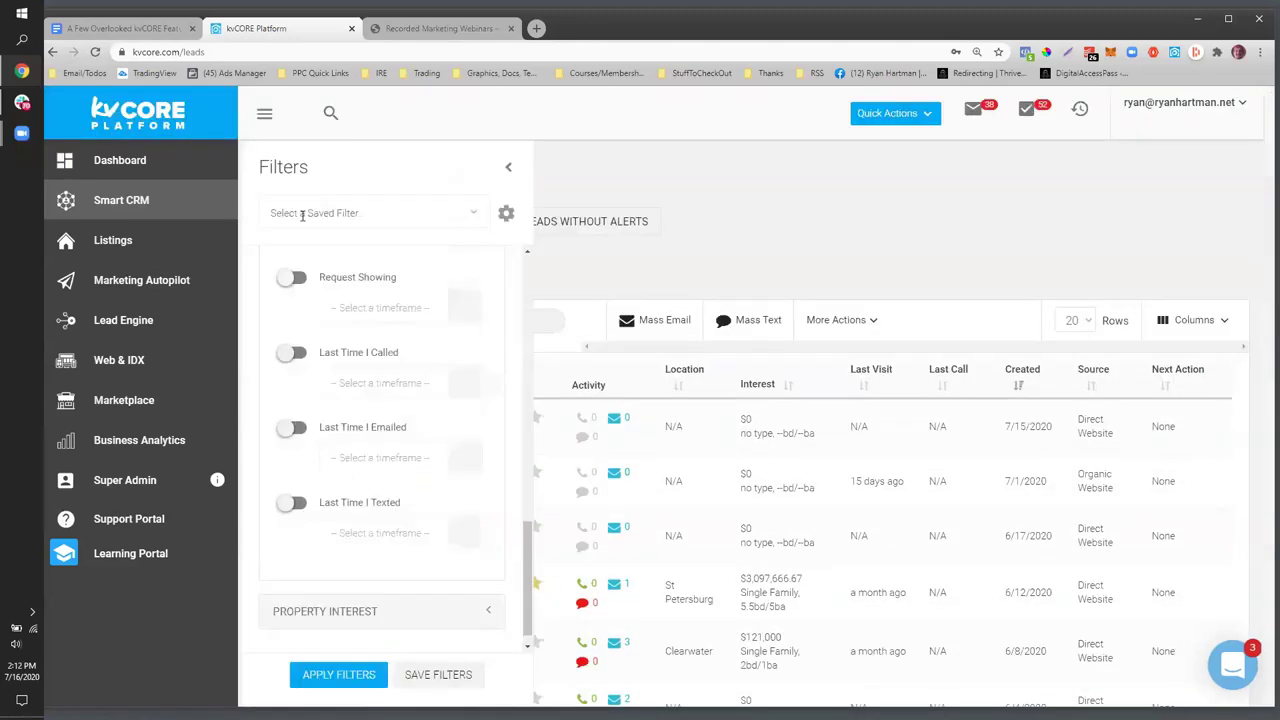
scroll(475, 387, "down", 1)
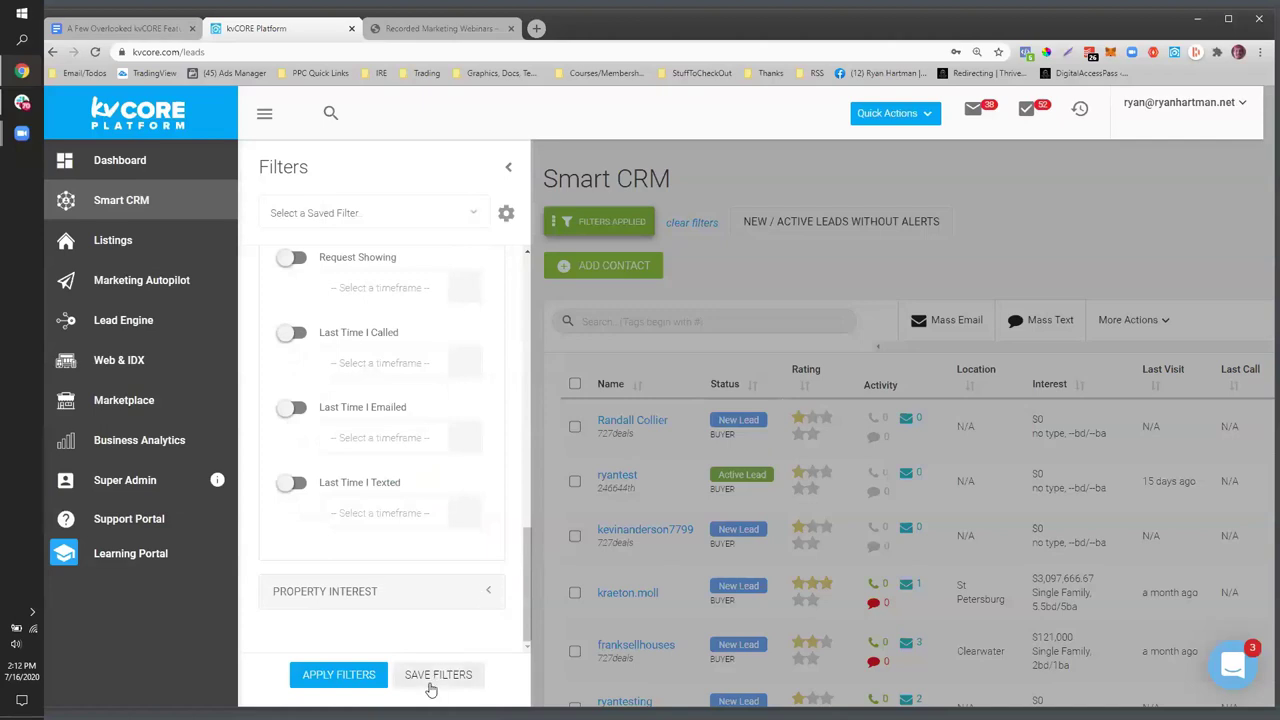
left_click(430, 688)
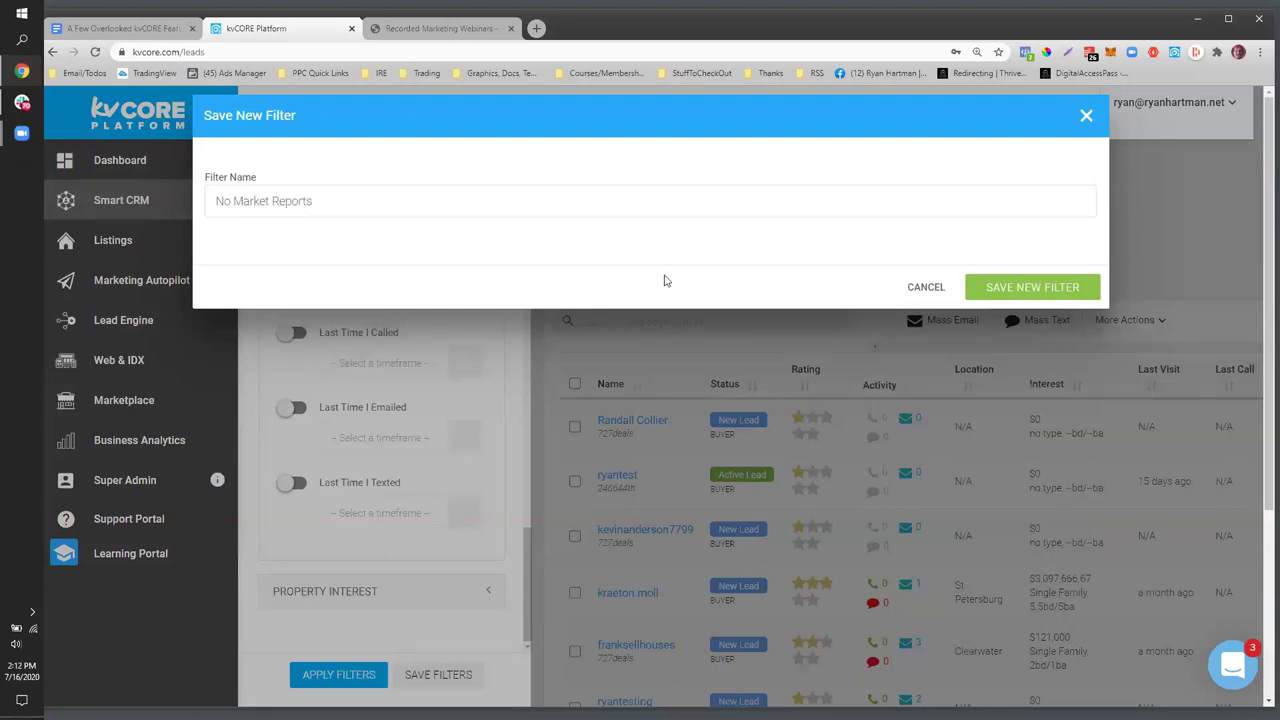
- Save the new filter 'No Market Reports' and reopen the Filters panel
left_click(985, 285)
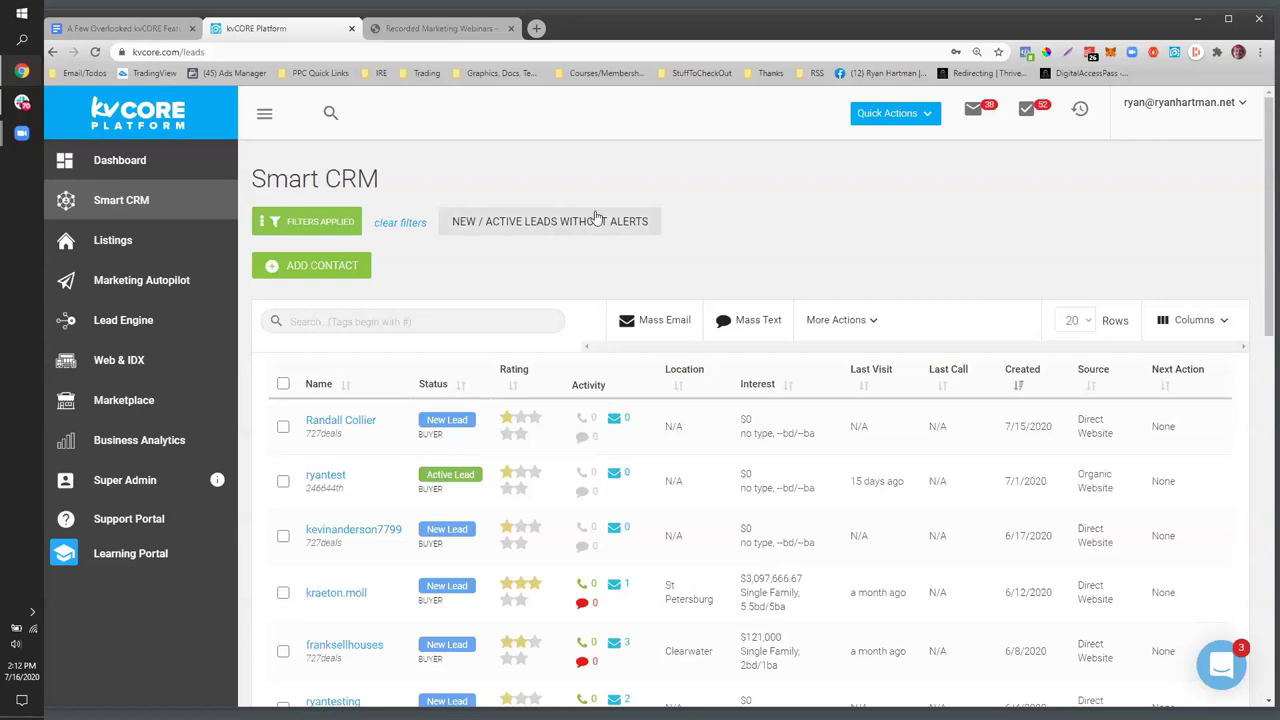
left_click(292, 229)
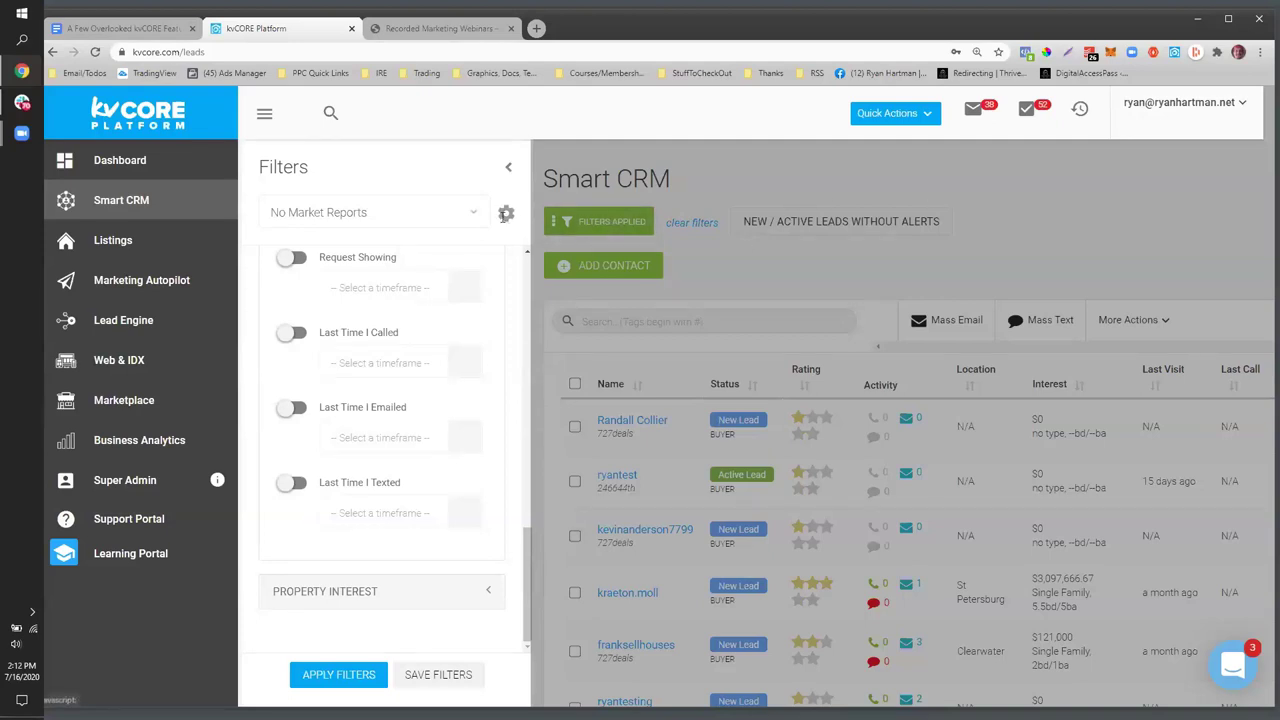
- Enable Quick link on CRM for No Market Reports, save, and apply that quick link
left_click(505, 213)
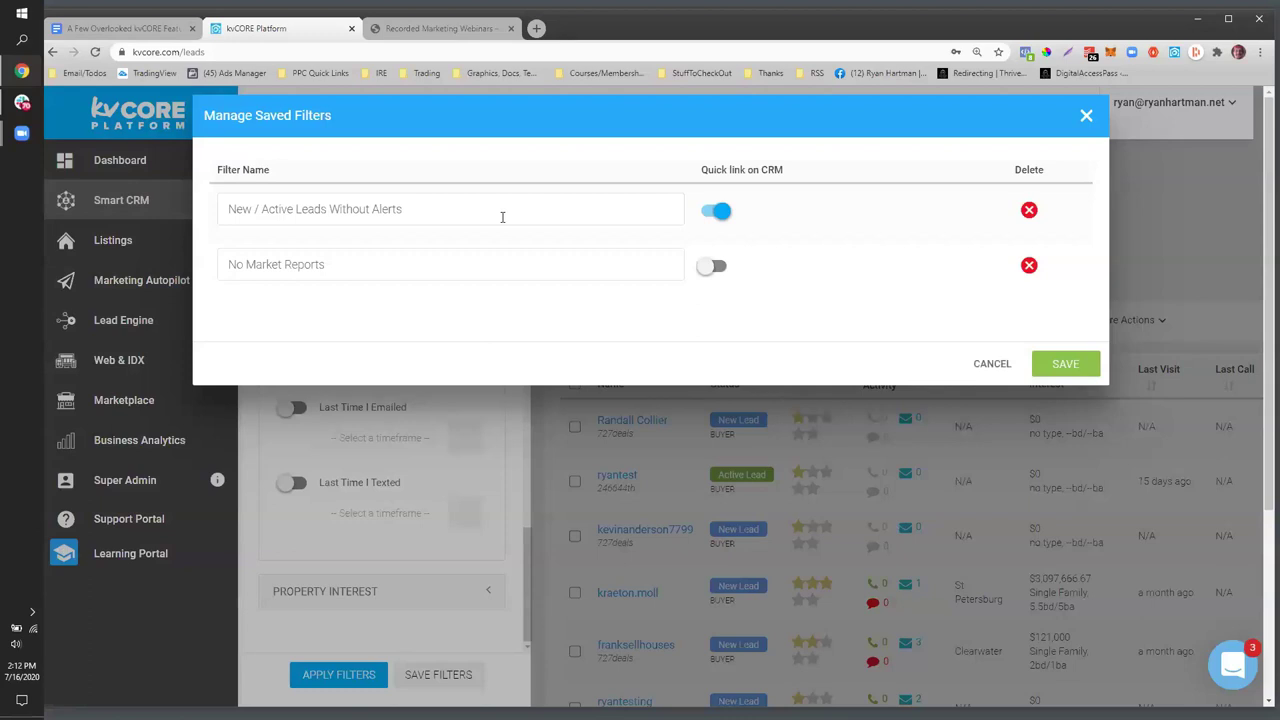
left_click(706, 268)
left_click(708, 268)
left_click(708, 268)
left_click(1055, 368)
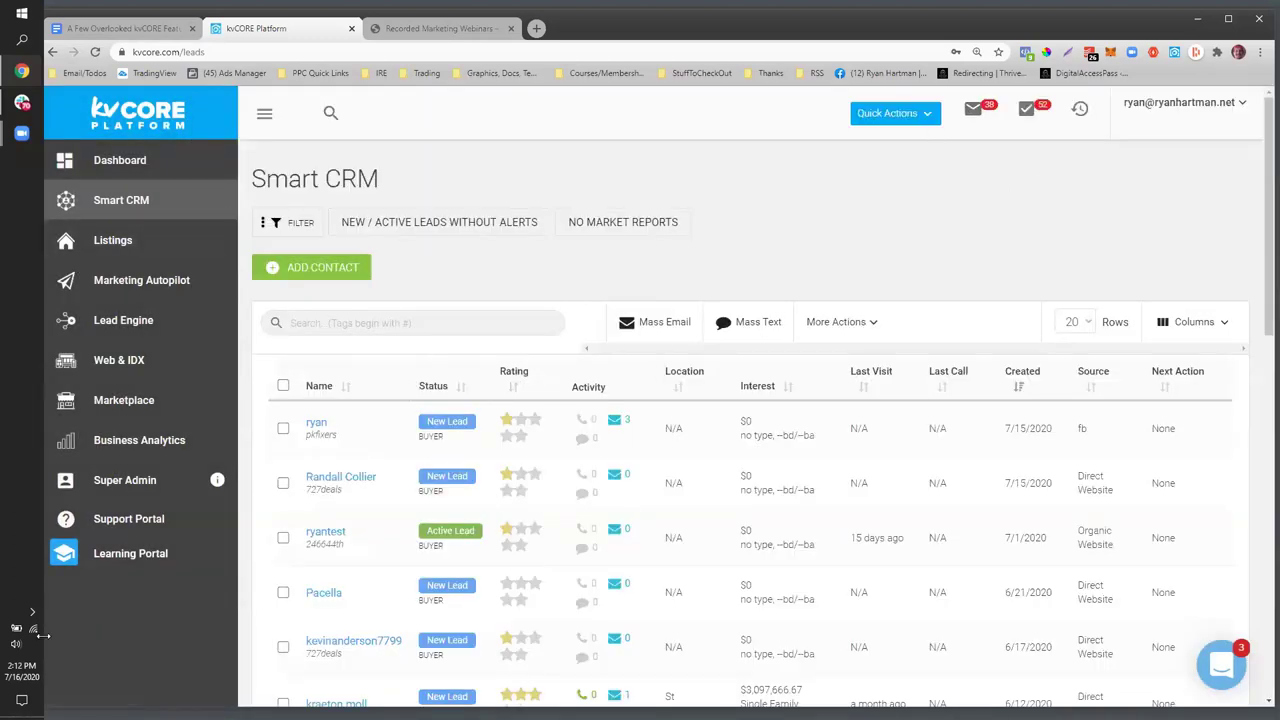
left_click(686, 226)
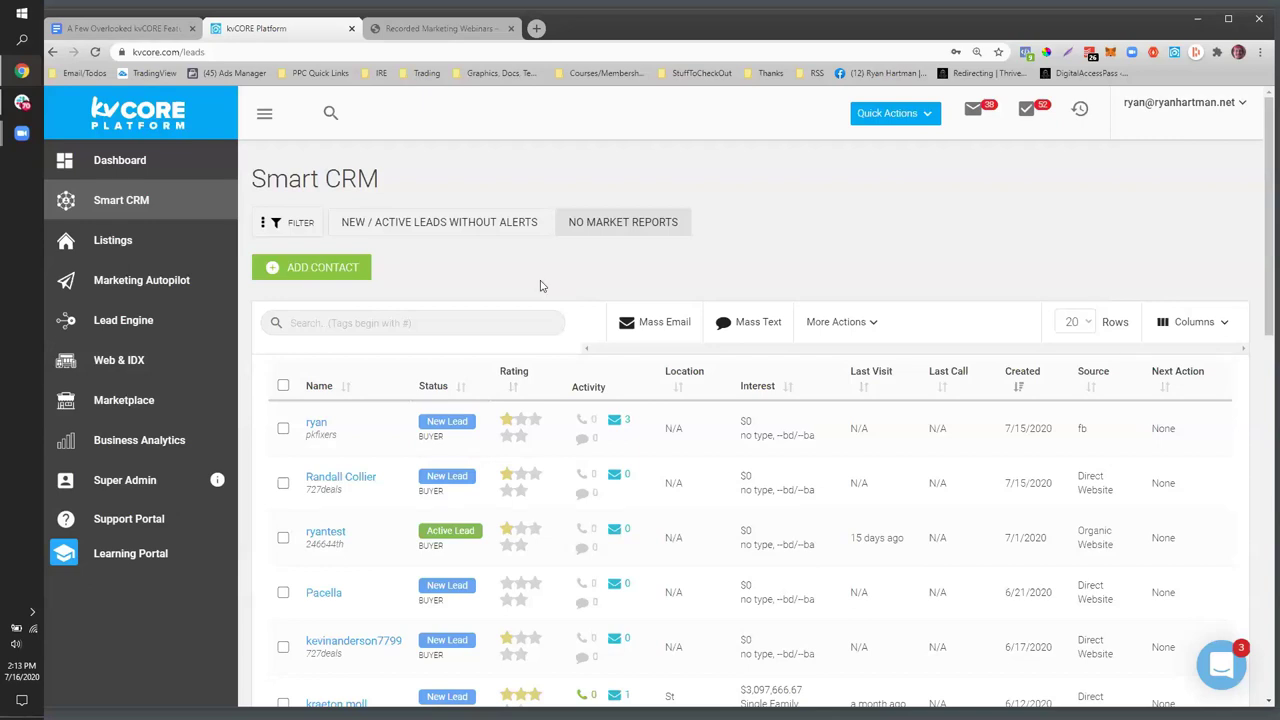
left_click(277, 228)
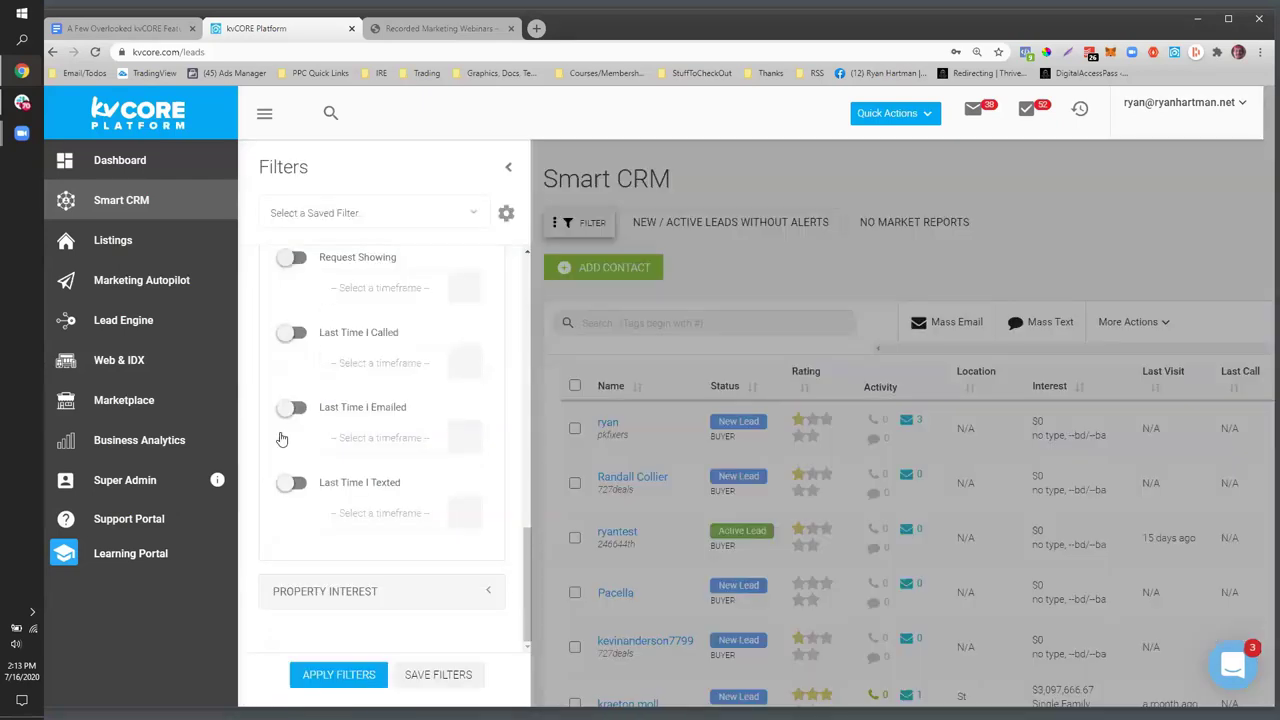
- Turn on the Last Time I Called filter with a Last Month timeframe
left_click(292, 334)
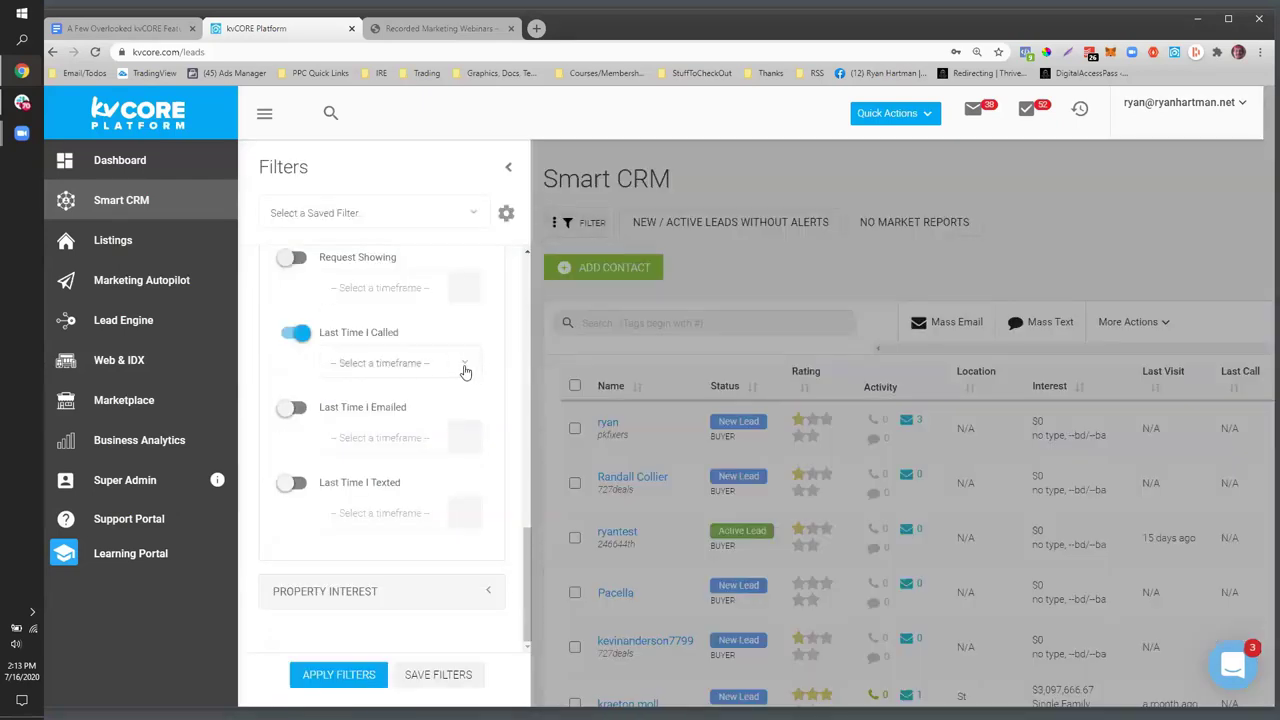
left_click(464, 368)
scroll(418, 505, "down", 1)
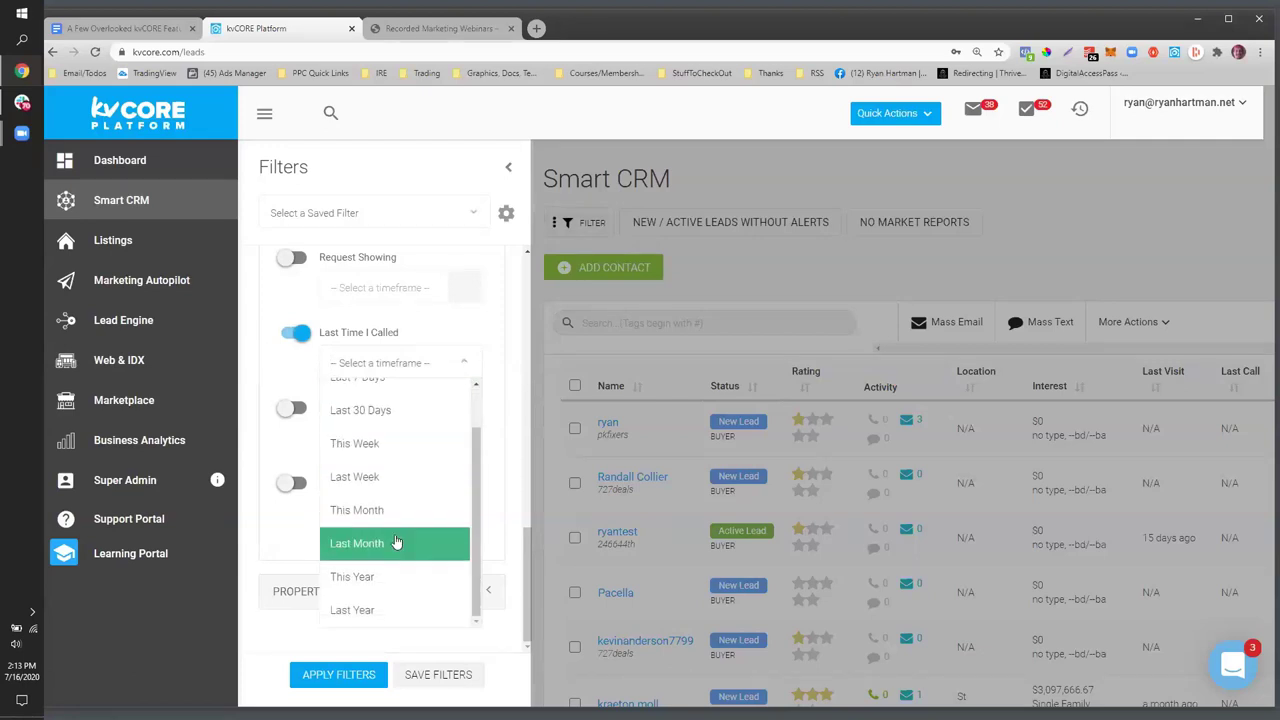
scroll(396, 542, "up", 1)
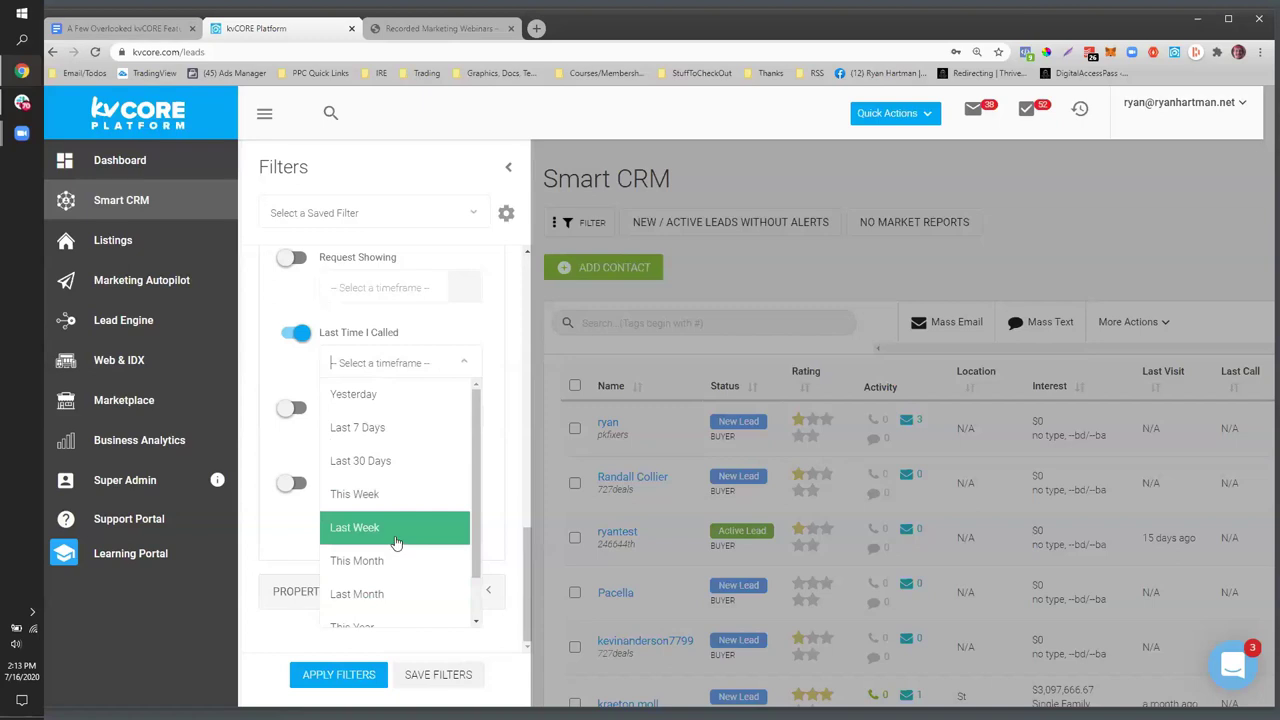
left_click(375, 594)
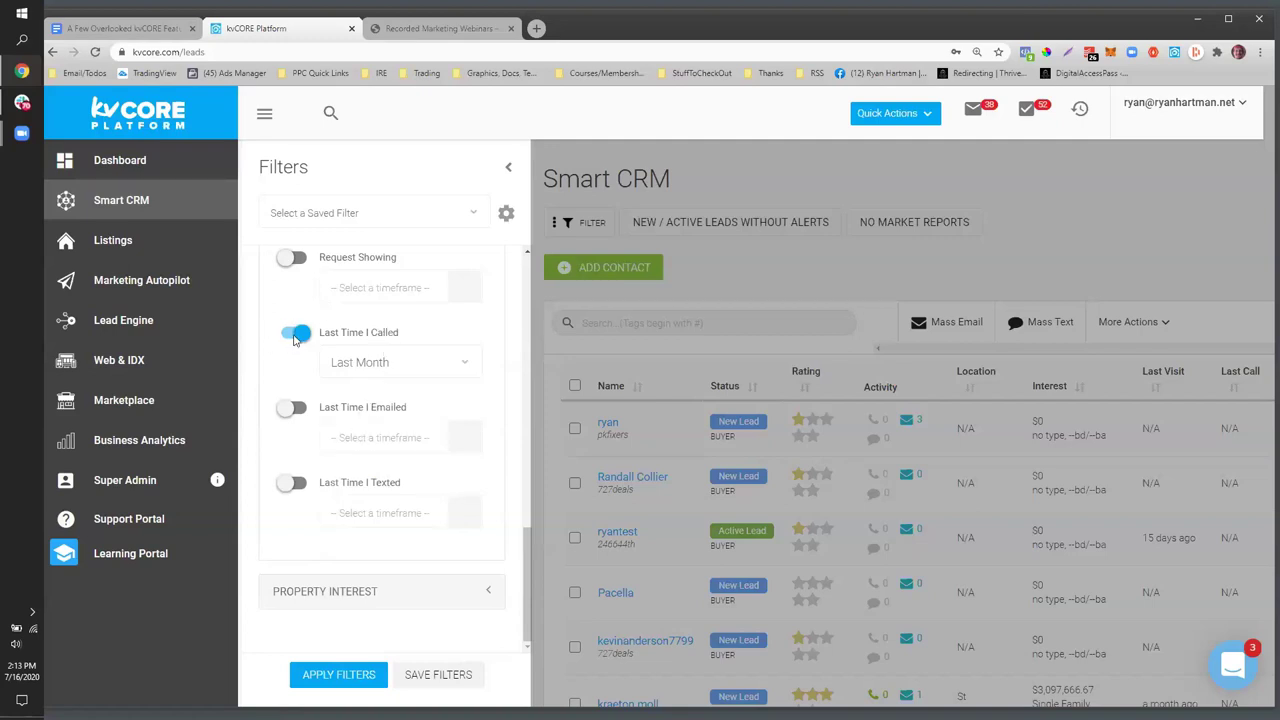
- Swap to Request Showing set to Last Month, turning Last Time I Called off, and collapse the panel
left_click(295, 334)
left_click(288, 260)
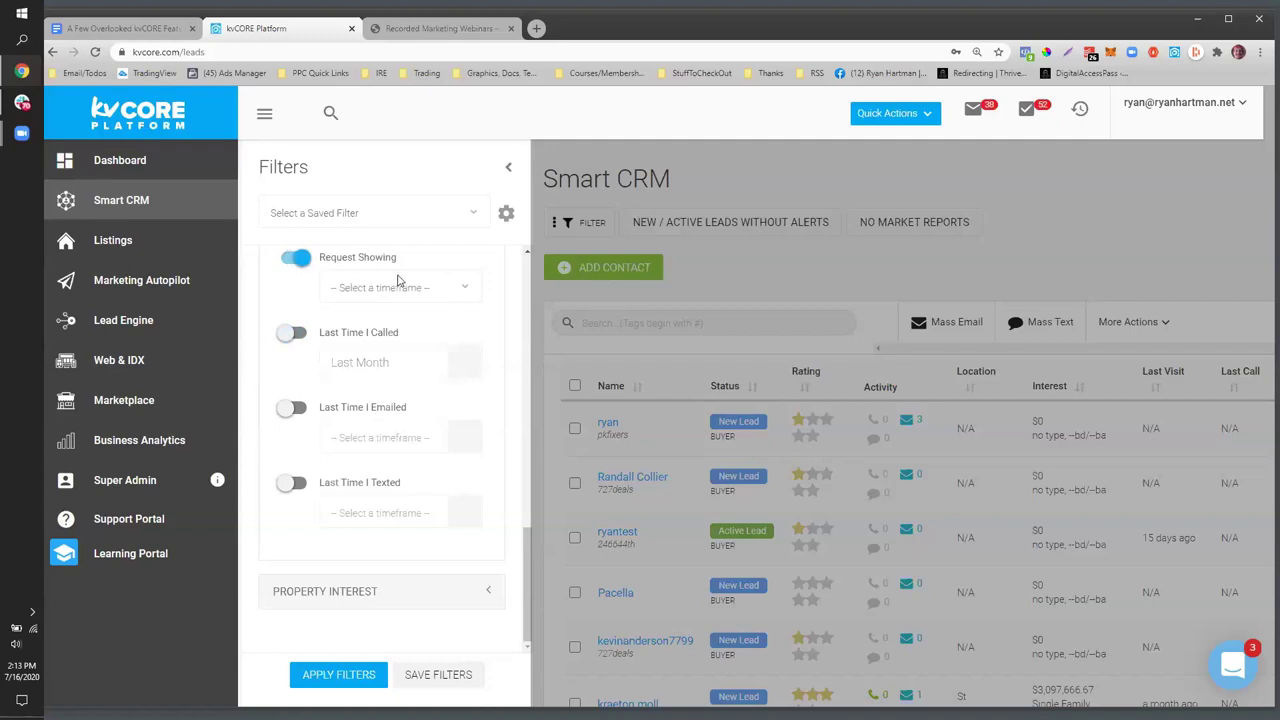
left_click(400, 285)
left_click(388, 518)
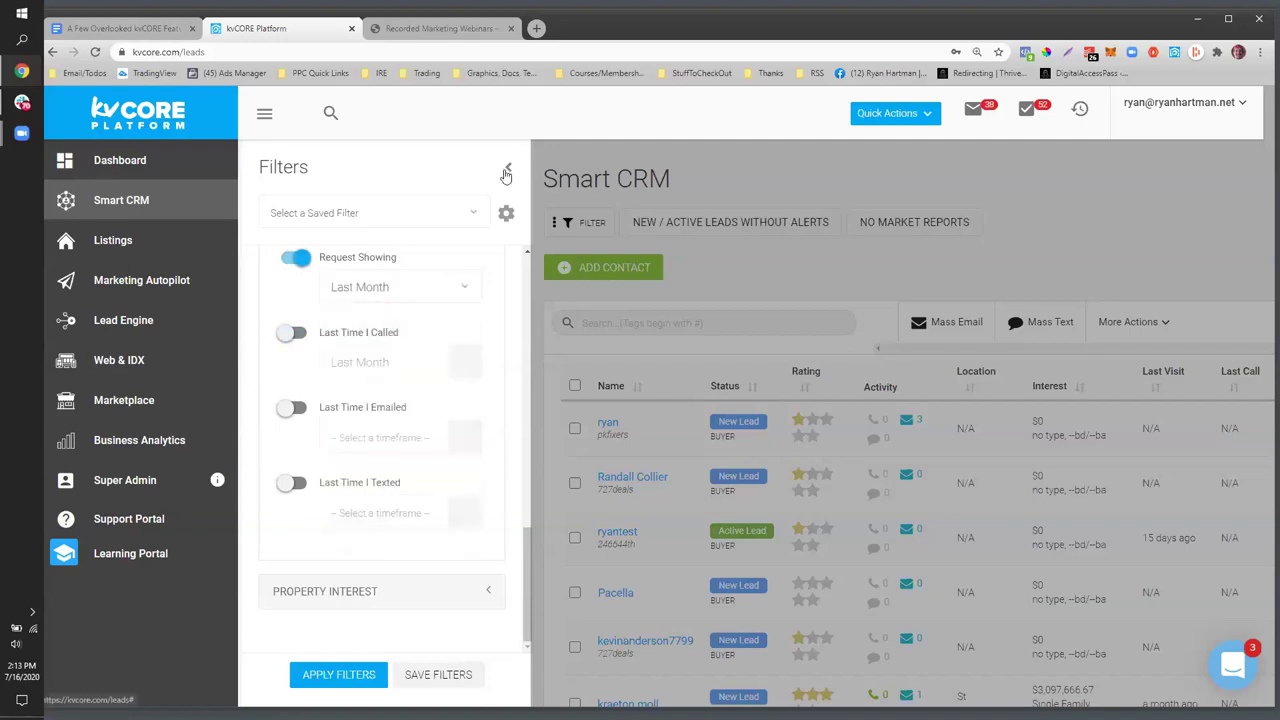
left_click(507, 168)
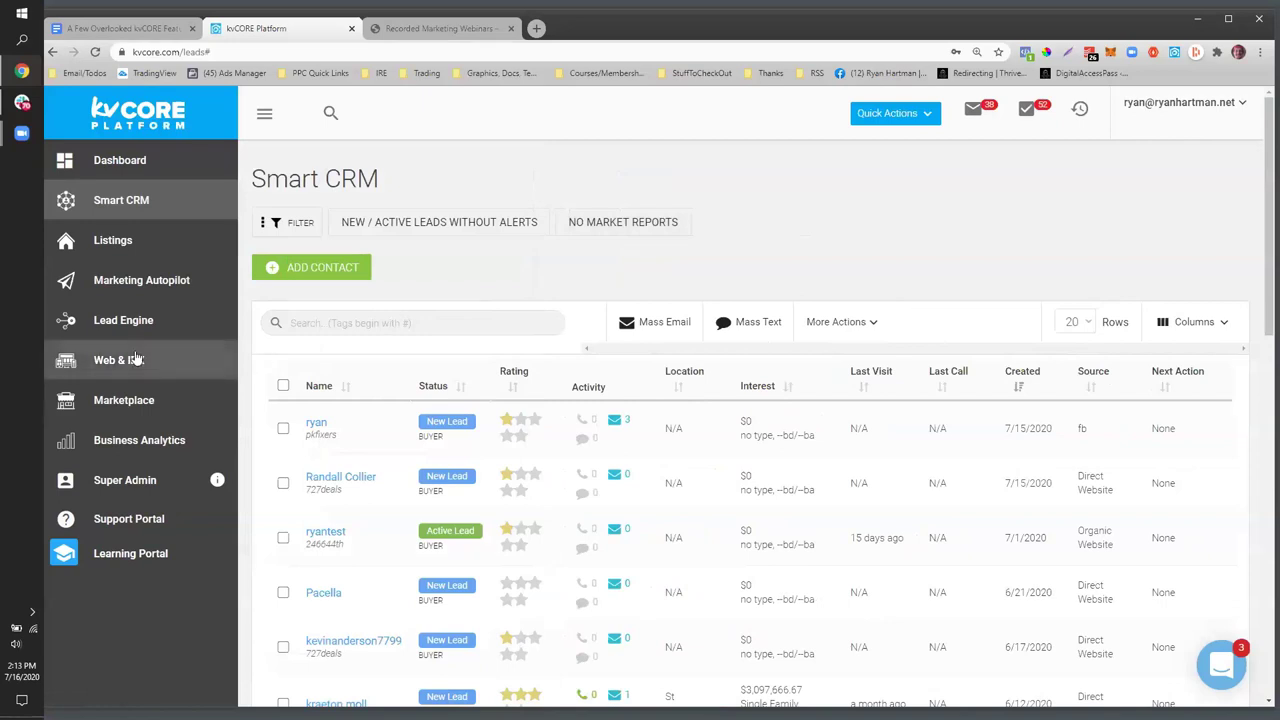
- Open the Dialer Lists From App link in the feature notes to load the Figma app demo
key("ctrl+shift+Tab")
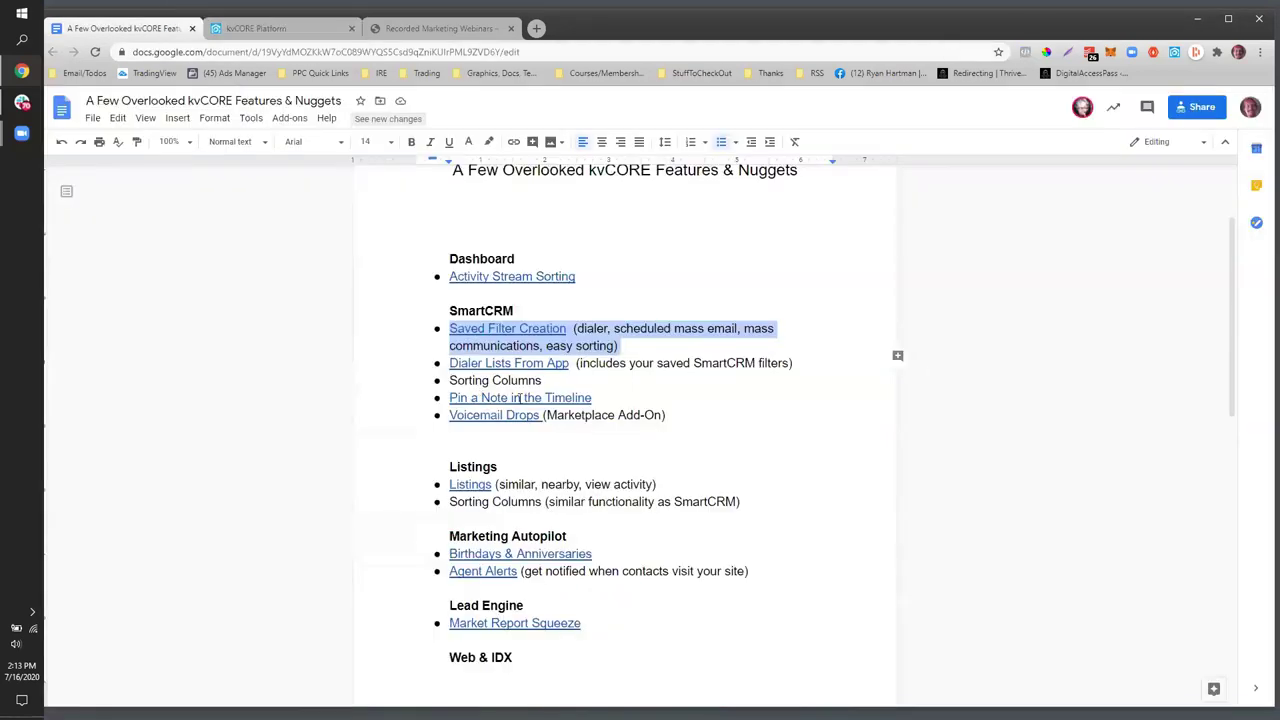
left_click(578, 367)
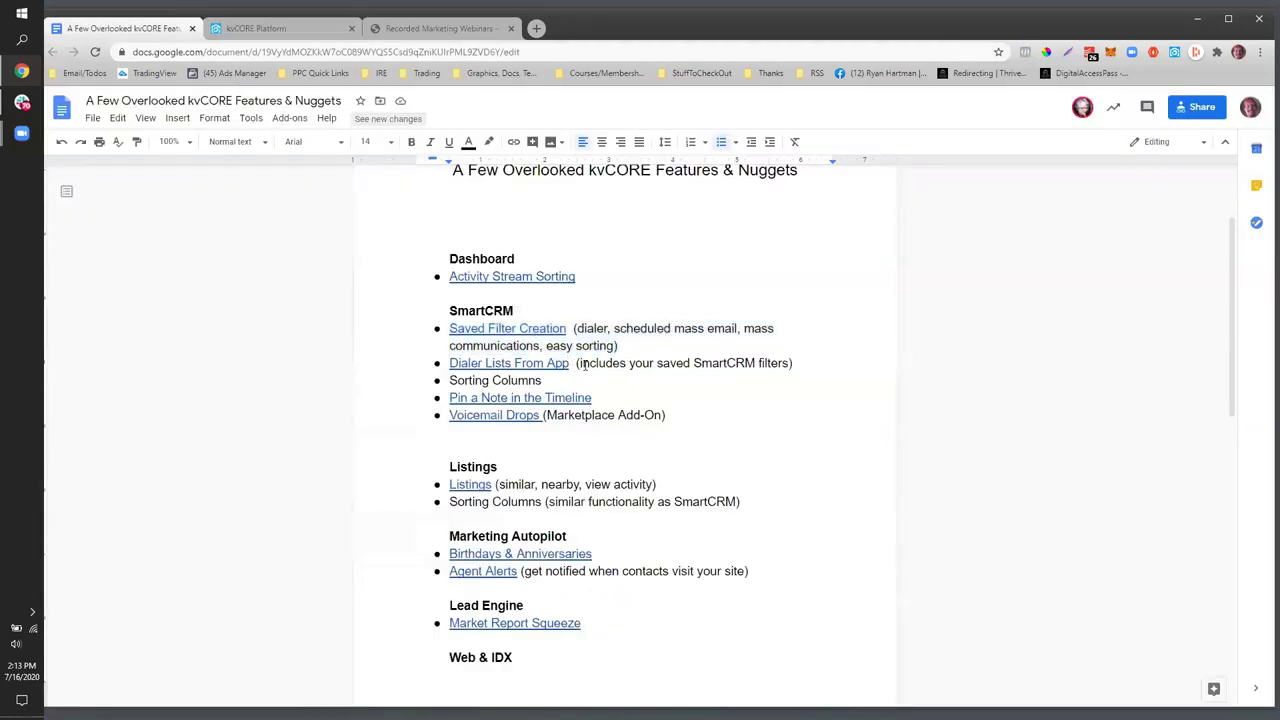
key("ctrl+shift+Left")
key("ctrl+shift+Left")
key("ctrl+shift+Left")
key("ctrl+shift+Left")
left_click(340, 419)
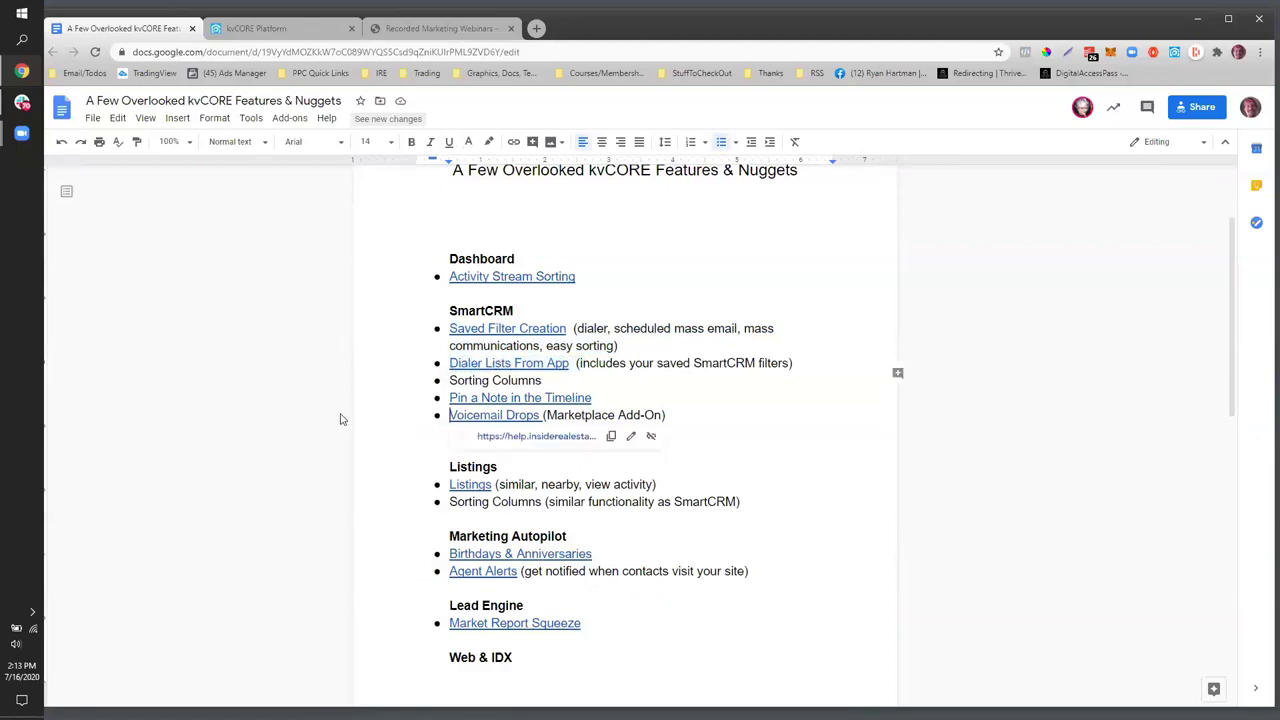
key("Up")
key("Up")
key("Up")
key("alt+Return")
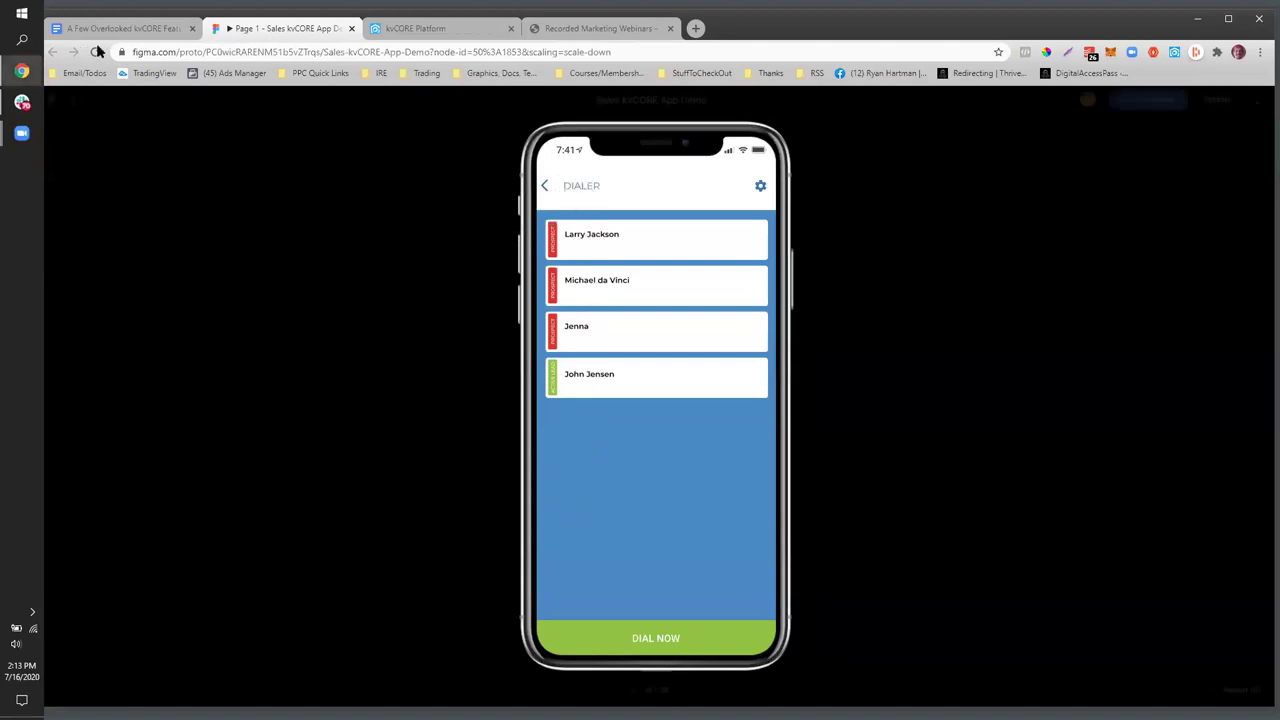
- In the Figma dialer prototype, open the first contact, tap DIAL NOW, then go back
left_click(417, 29)
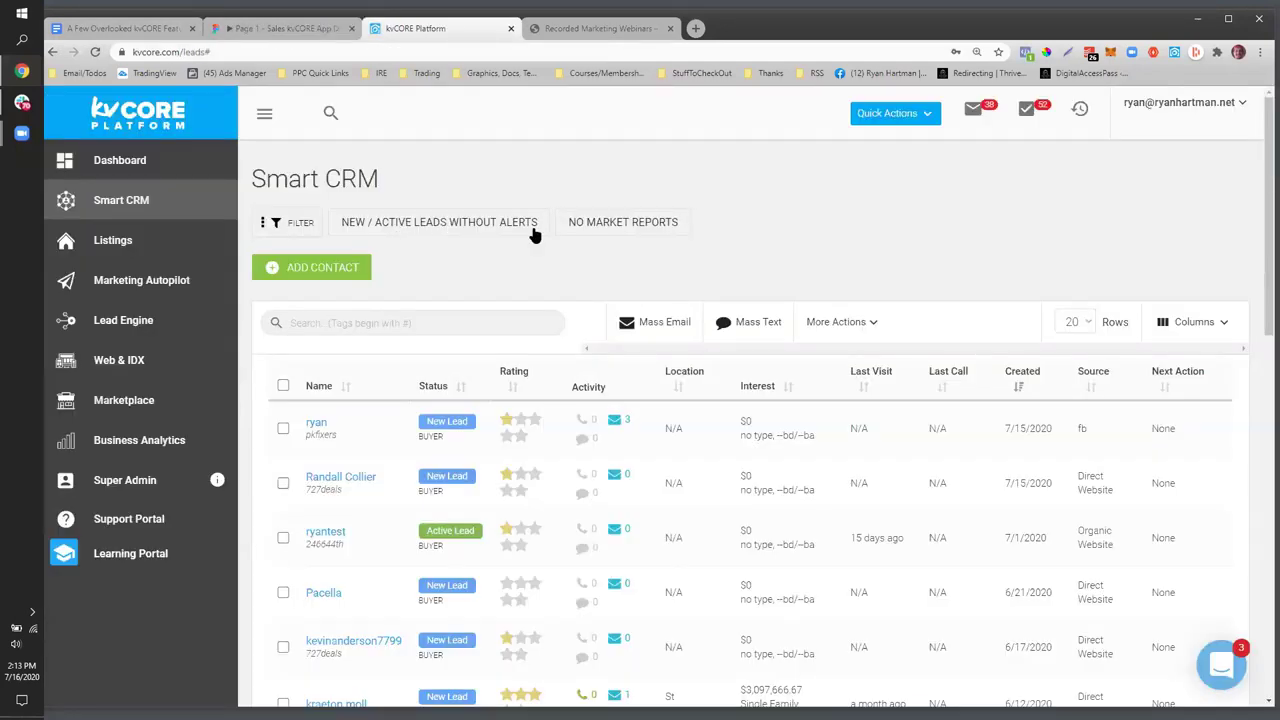
left_click(282, 29)
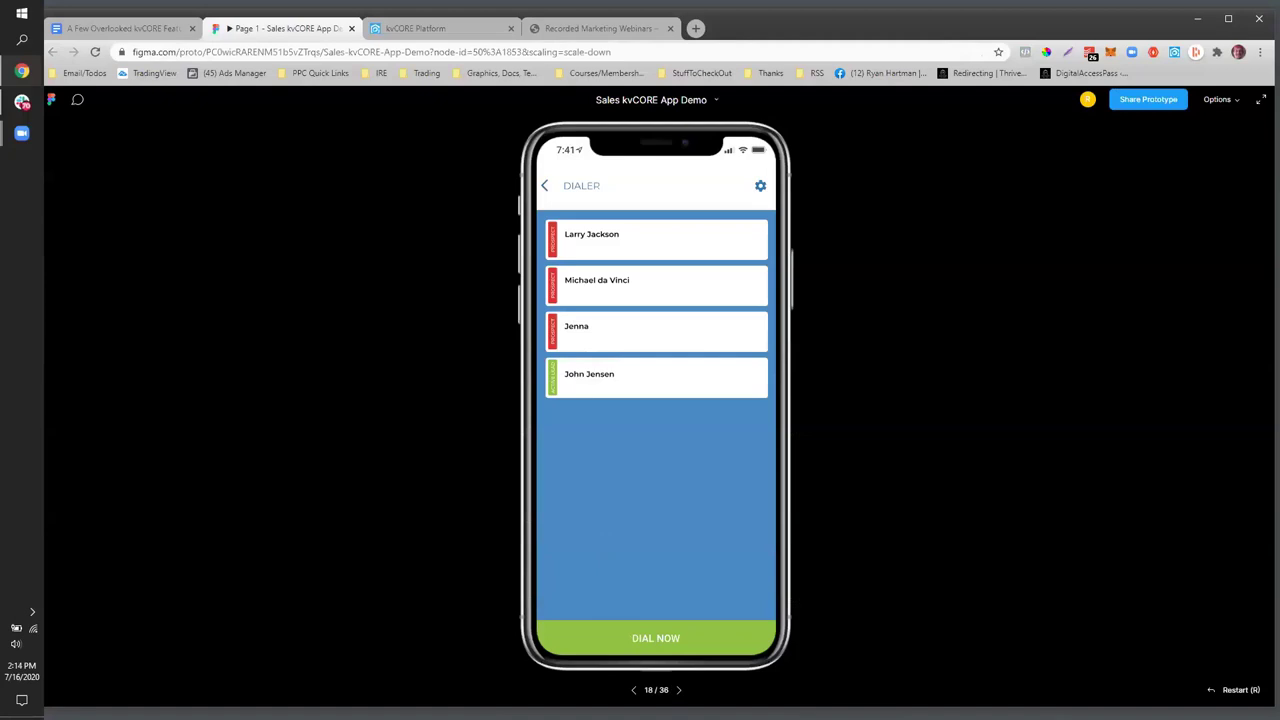
left_click(700, 640)
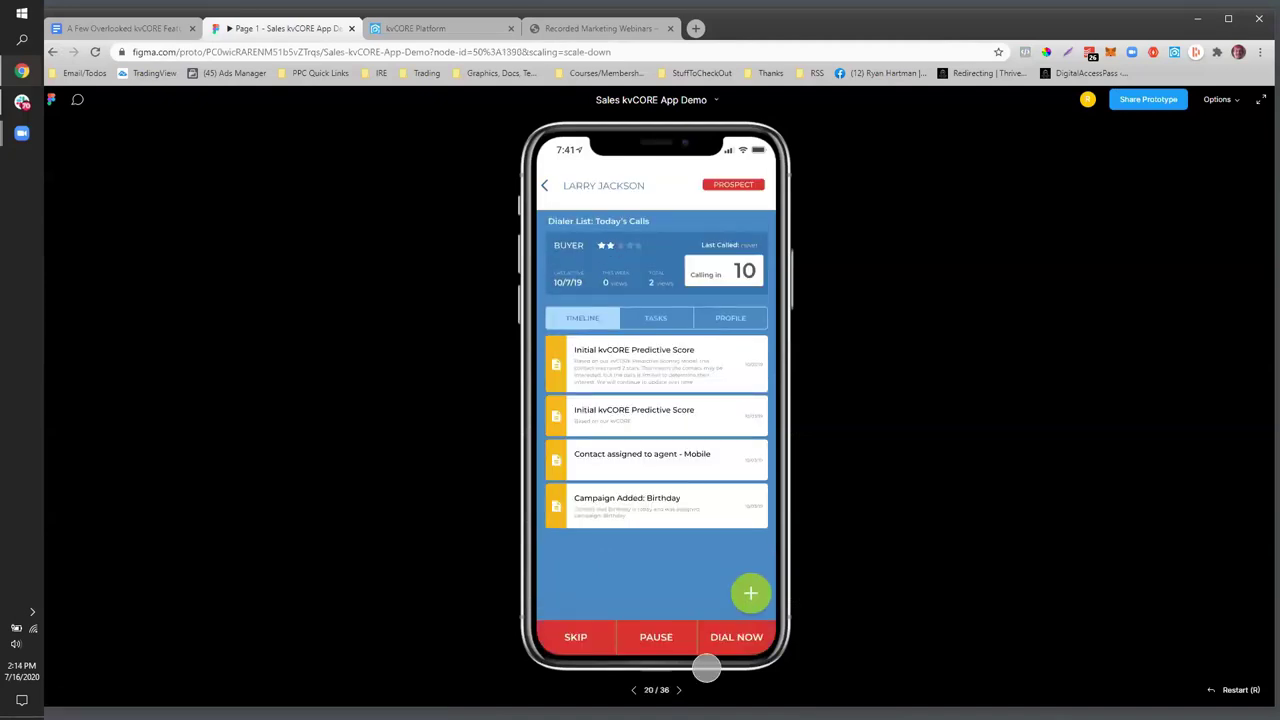
left_click(730, 634)
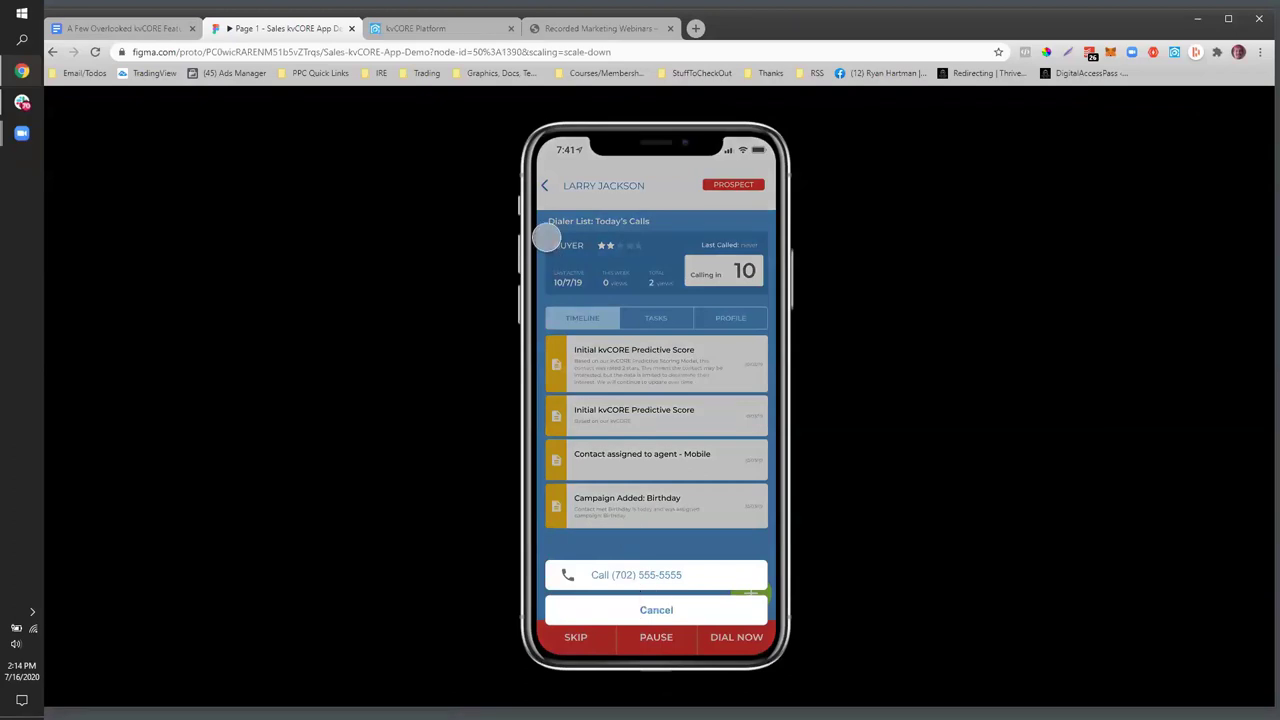
left_click(547, 186)
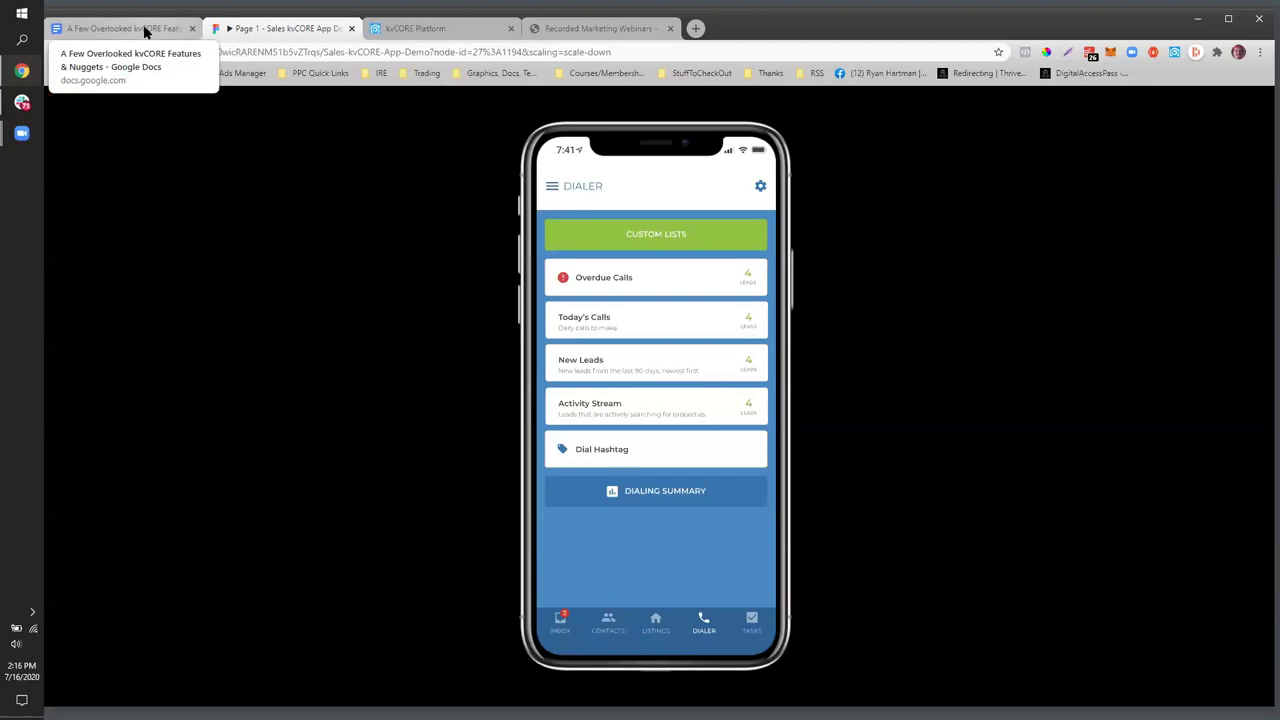
left_click(145, 32)
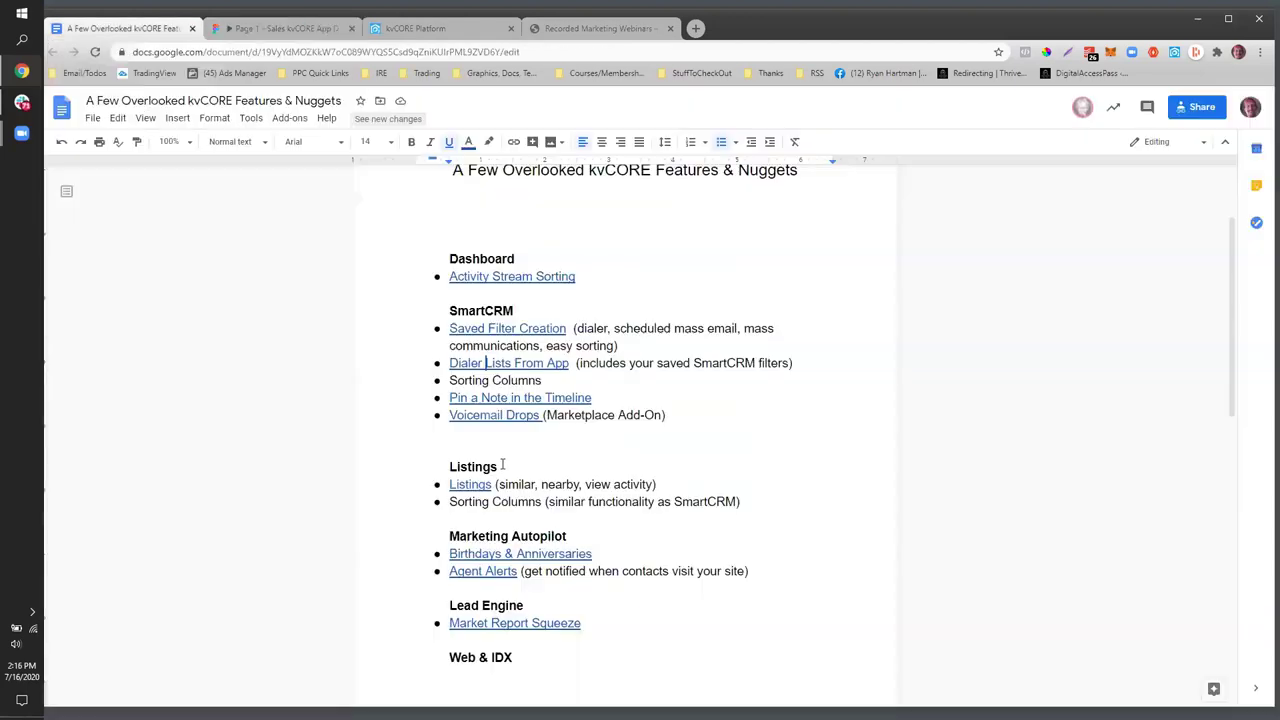
- Highlight the 'Pin a Note in the Timeline' item in the notes, then return to Smart CRM
left_click(508, 397)
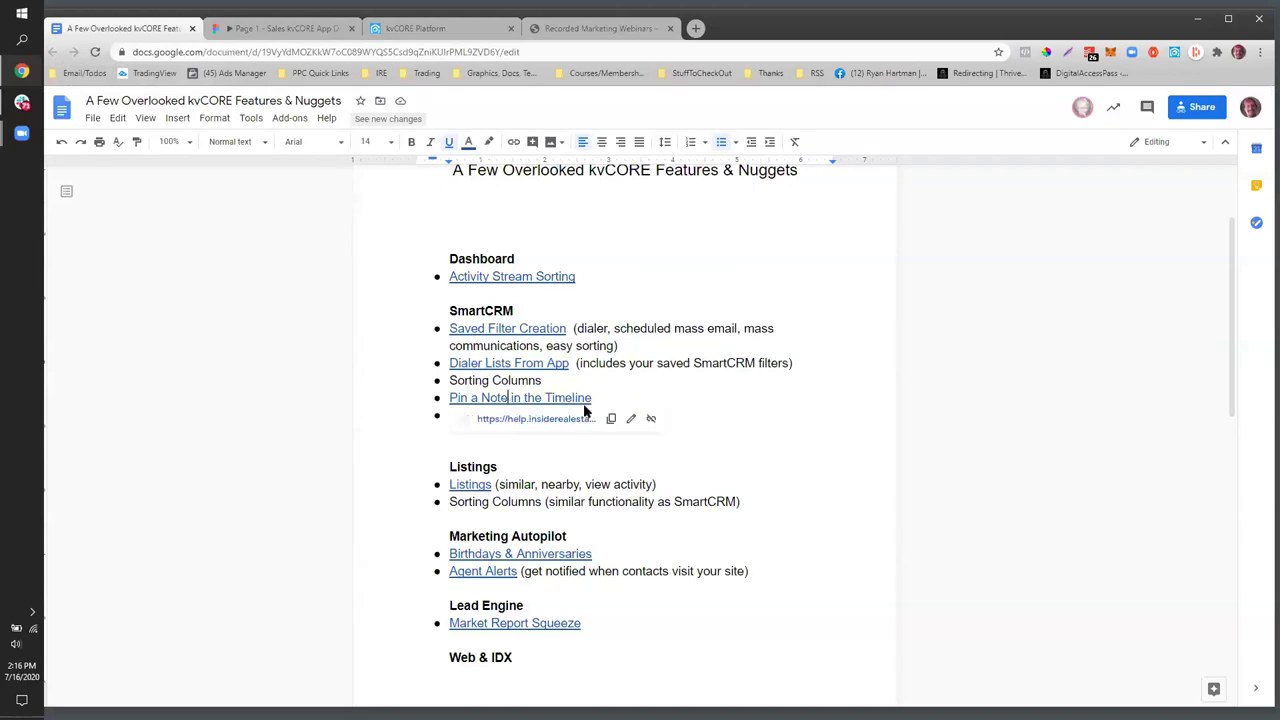
left_click_drag(596, 398, 418, 390)
key("ctrl+z")
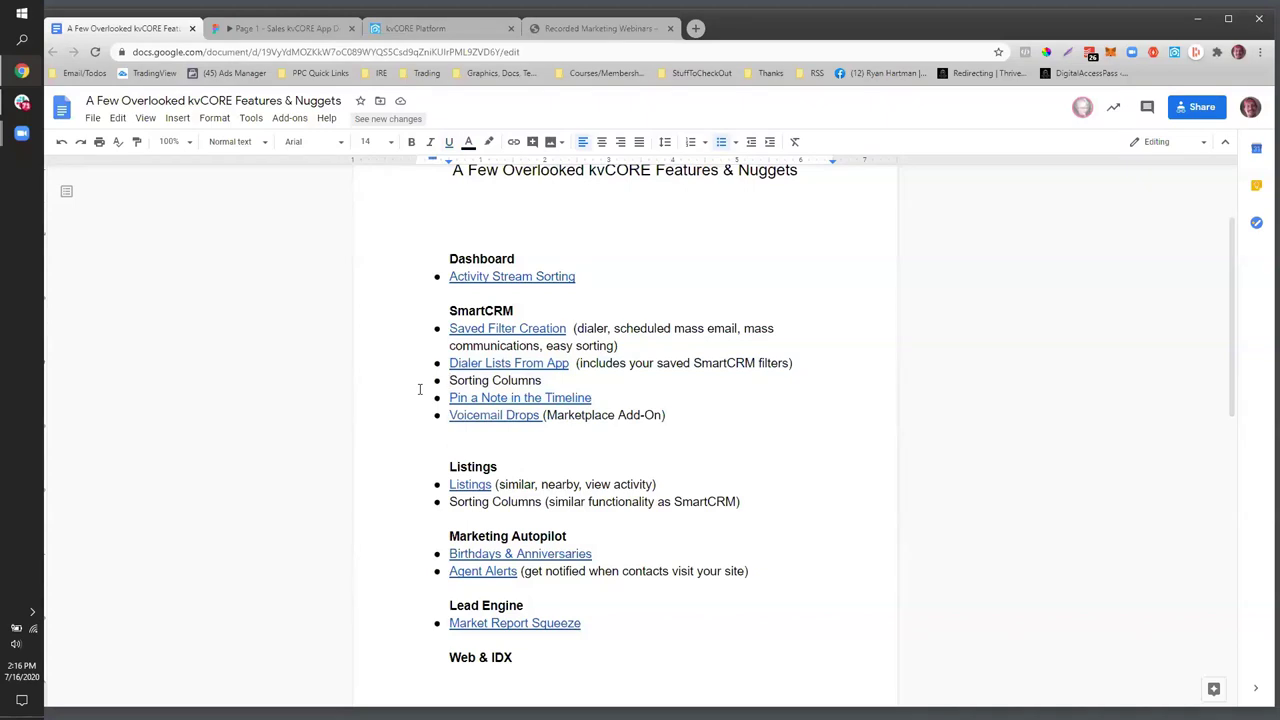
left_click(467, 30)
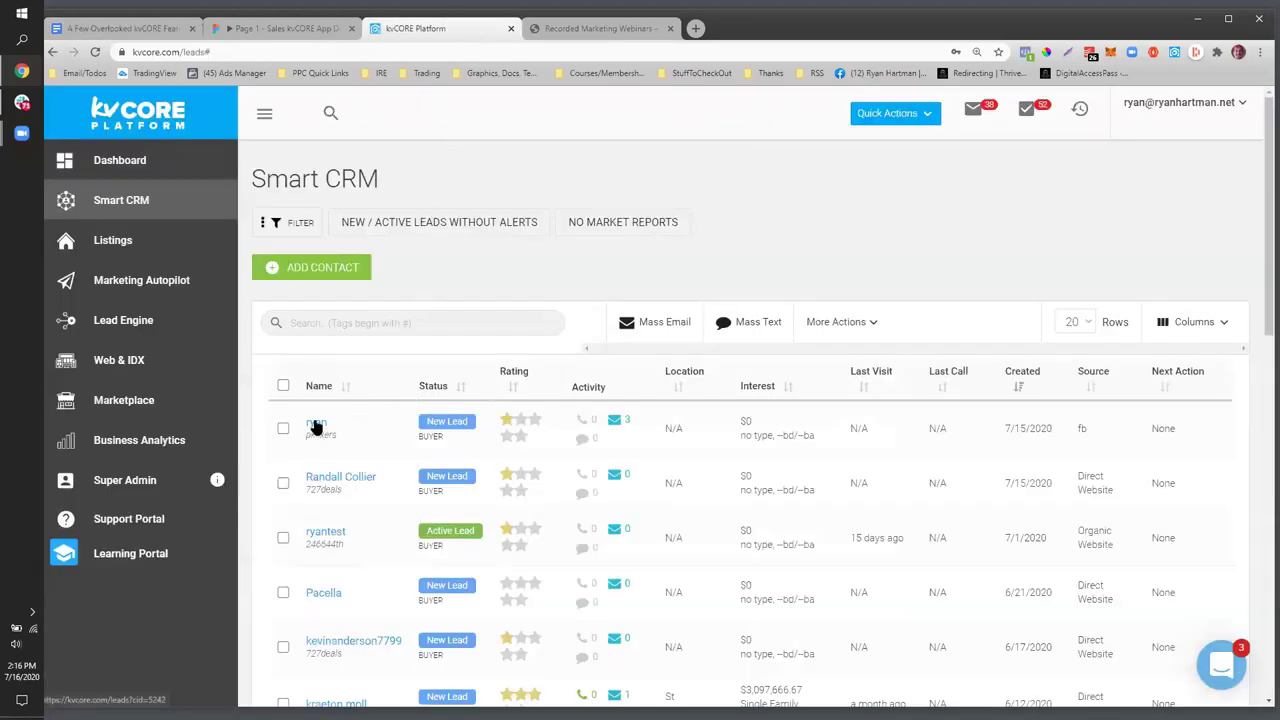
- Open the first lead's record from the Smart CRM table and start a new note
left_click(314, 425)
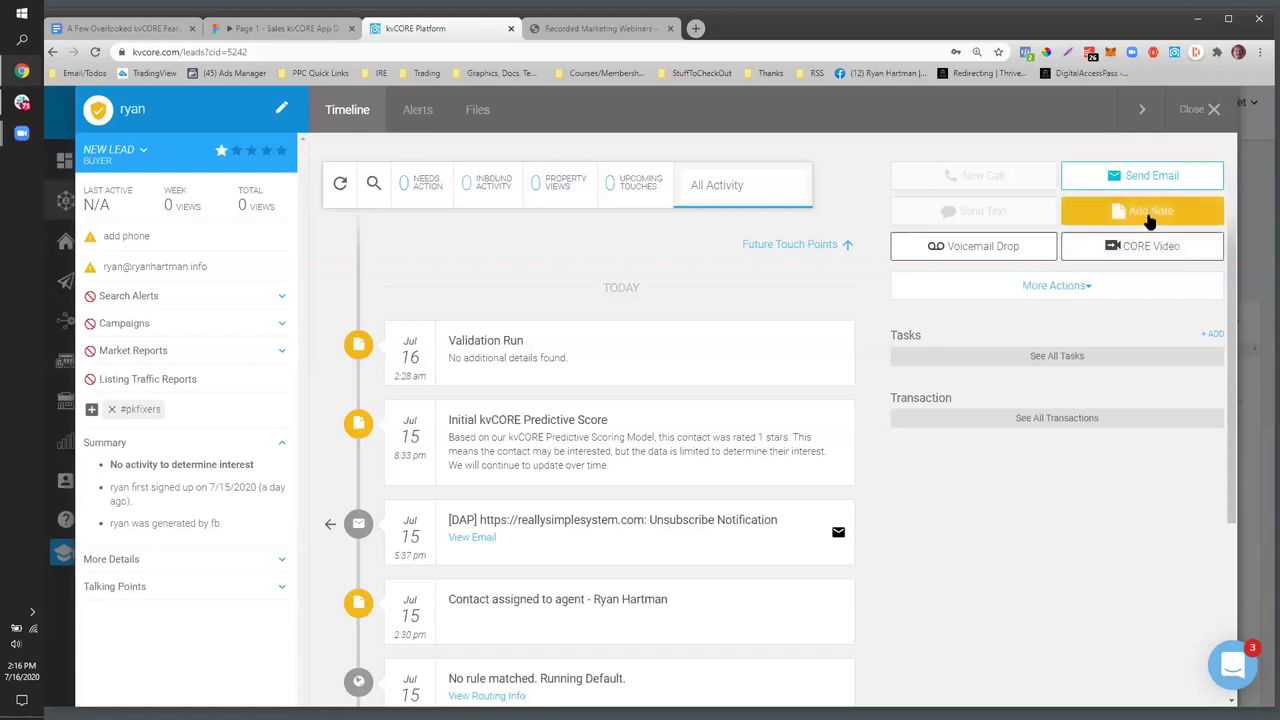
left_click(1149, 216)
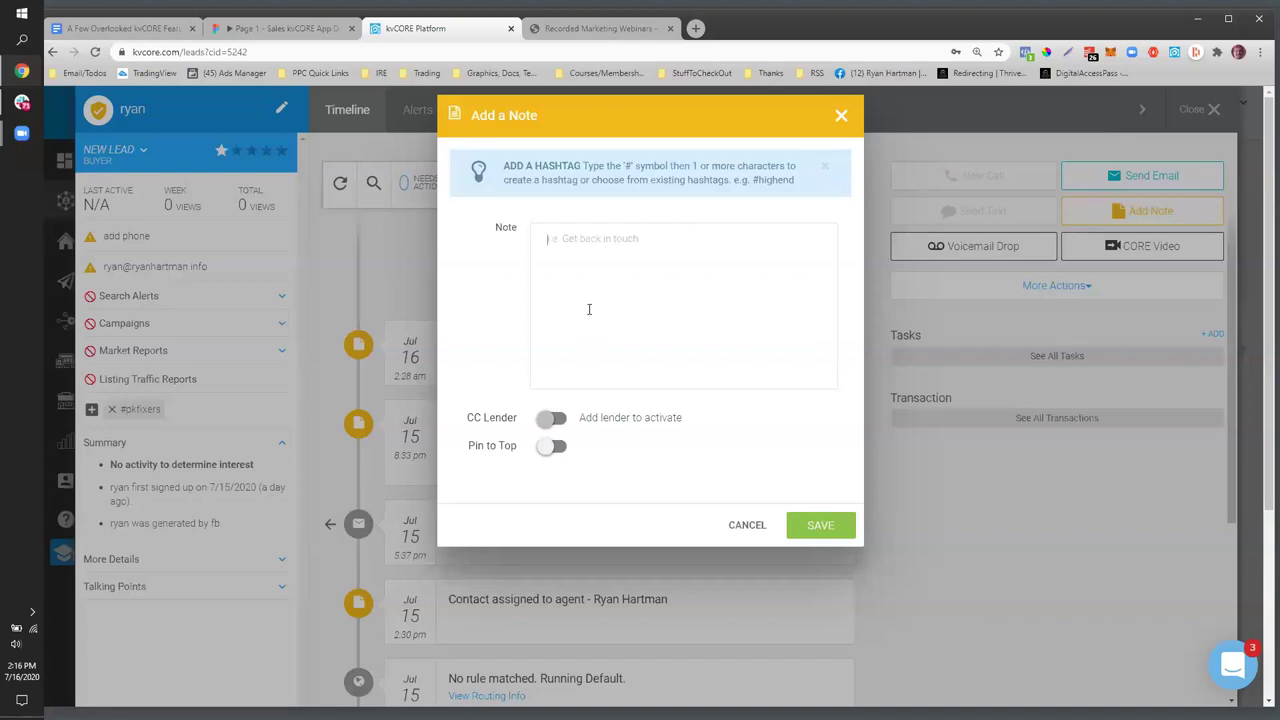
- Save a pinned note: moving early next year, veteran considering VA loan, sent for preapproval, kid's name
type("Is planning to move early next year. W")
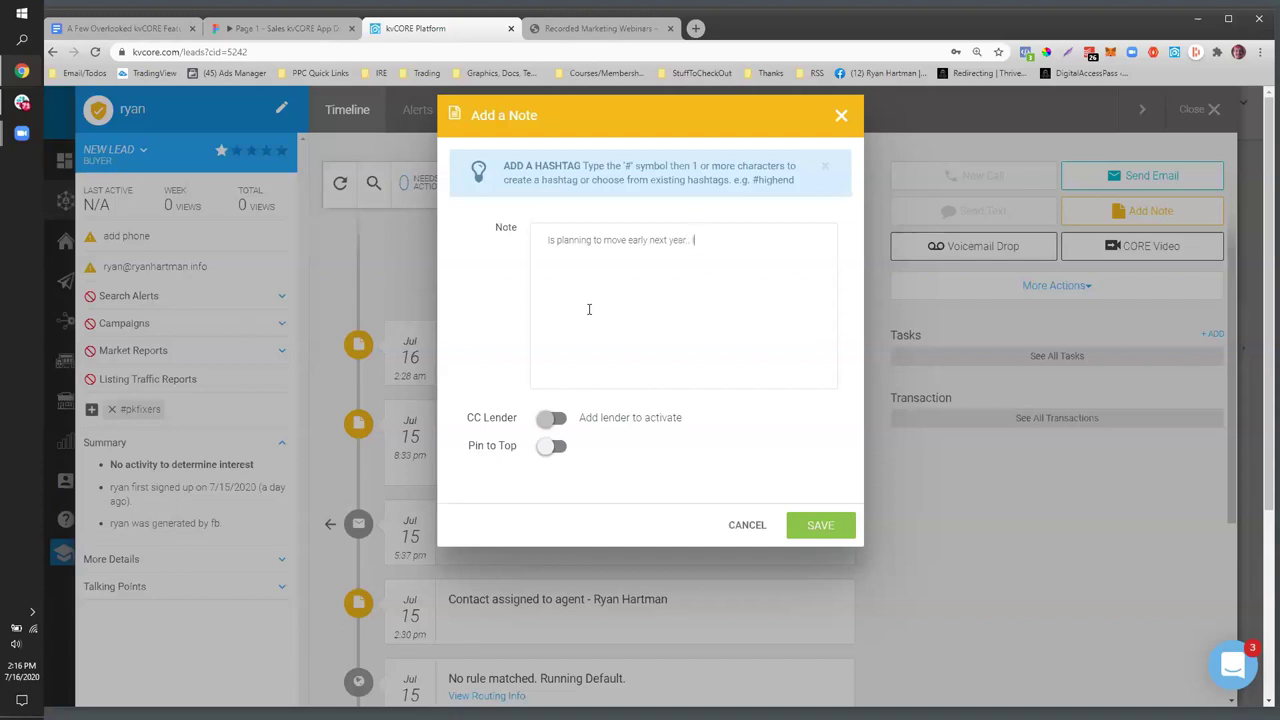
type("Is a veteran considering va loan. Sent to lender for preappar")
key("BackSpace")
type("rova")
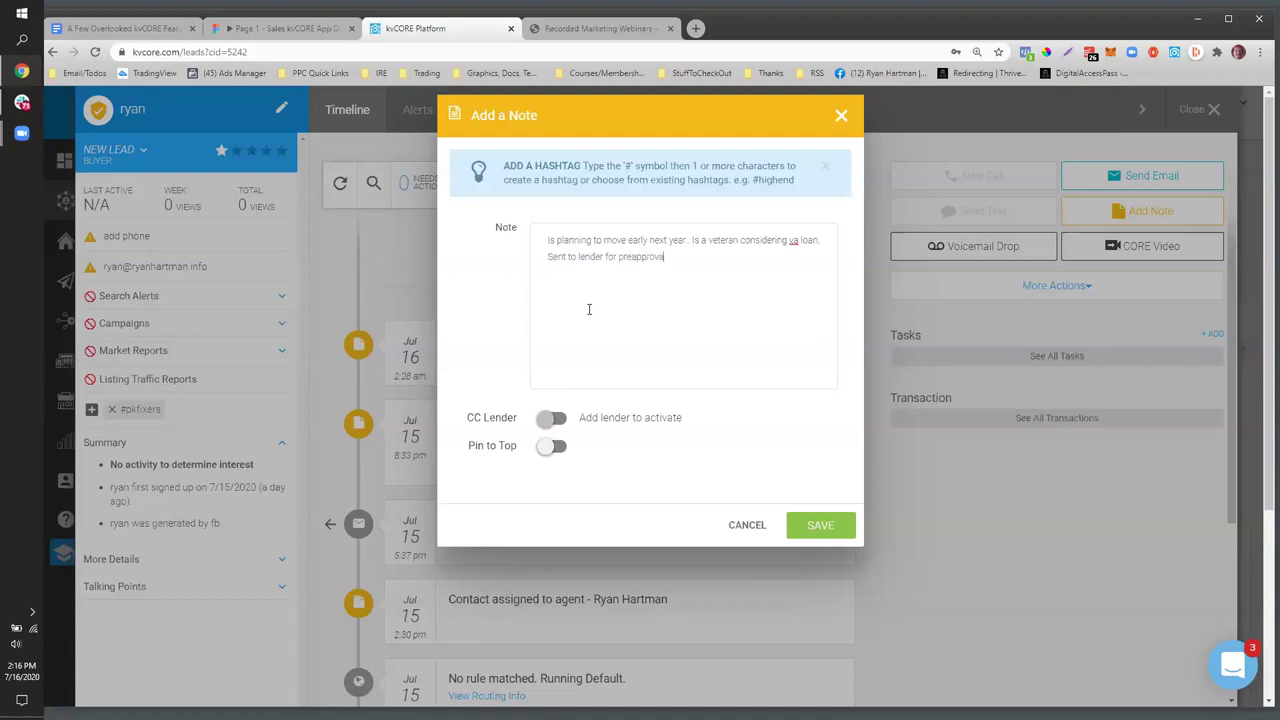
type("l. Kid's name is fred")
left_click(553, 448)
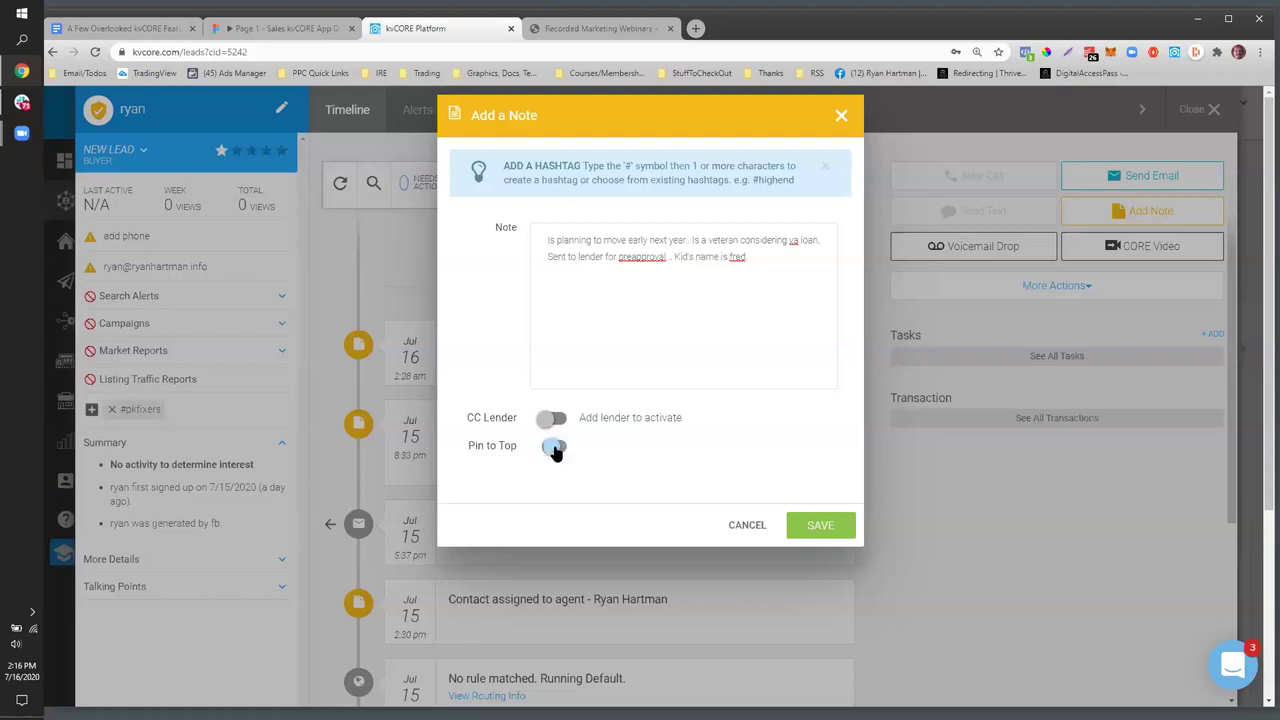
left_click(831, 535)
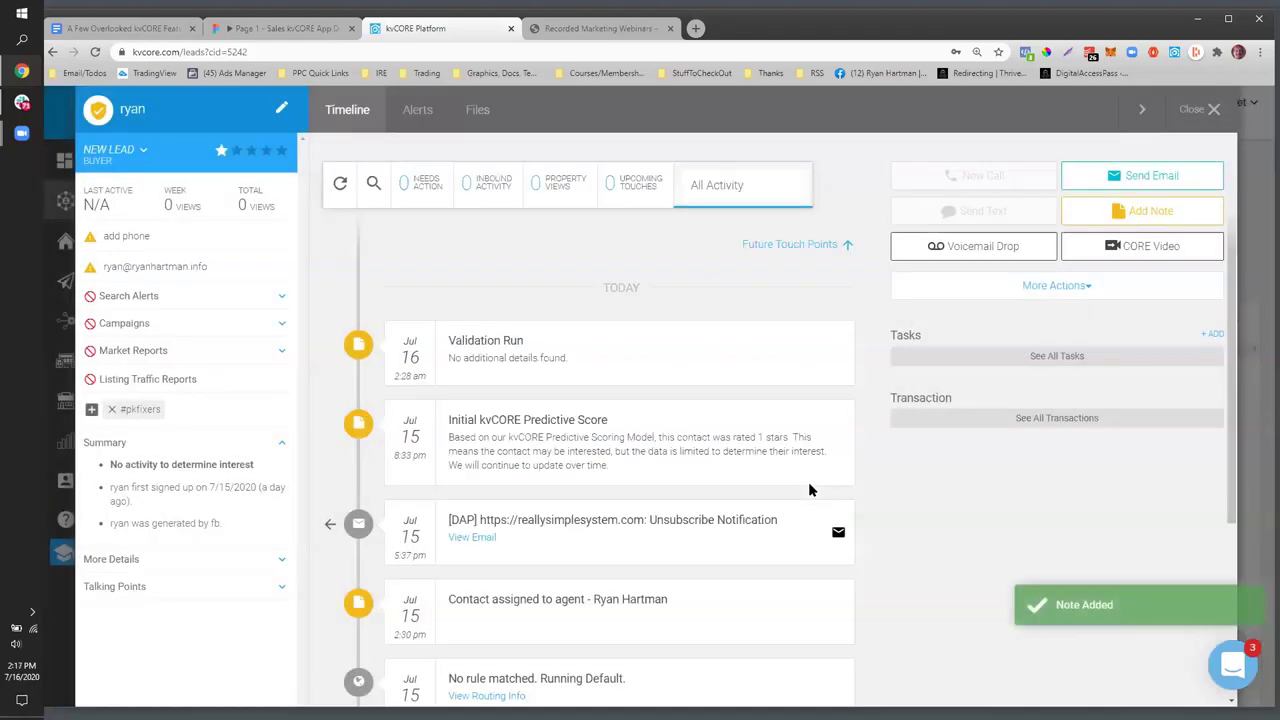
- Review the pinned Custom Note under PINNED NOTES, briefly opening and closing its editor
left_click_drag(583, 289, 676, 287)
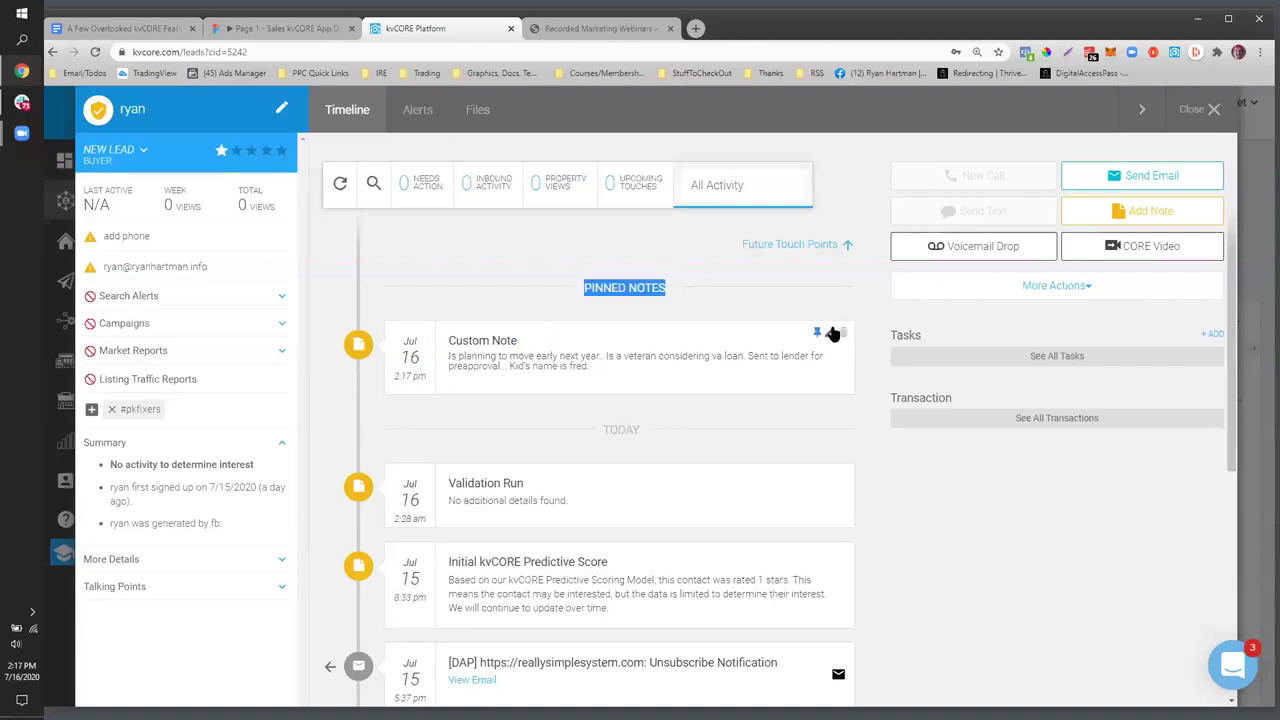
left_click(831, 332)
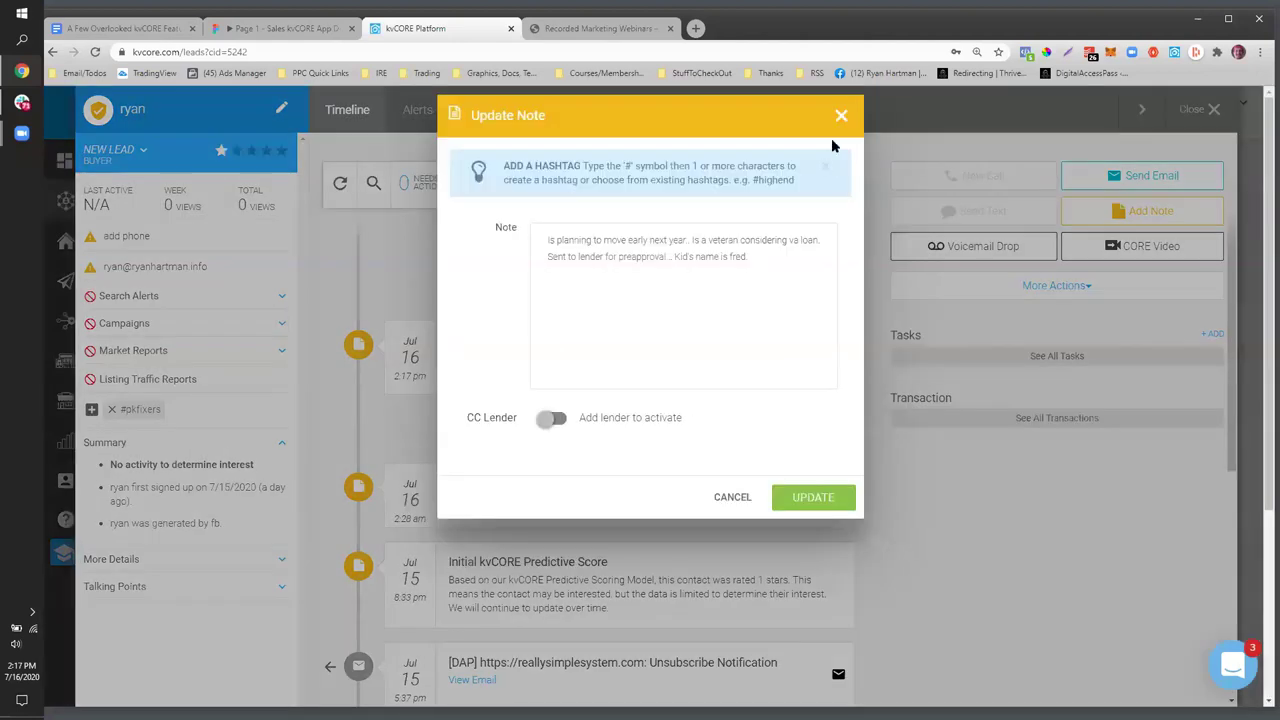
left_click(842, 112)
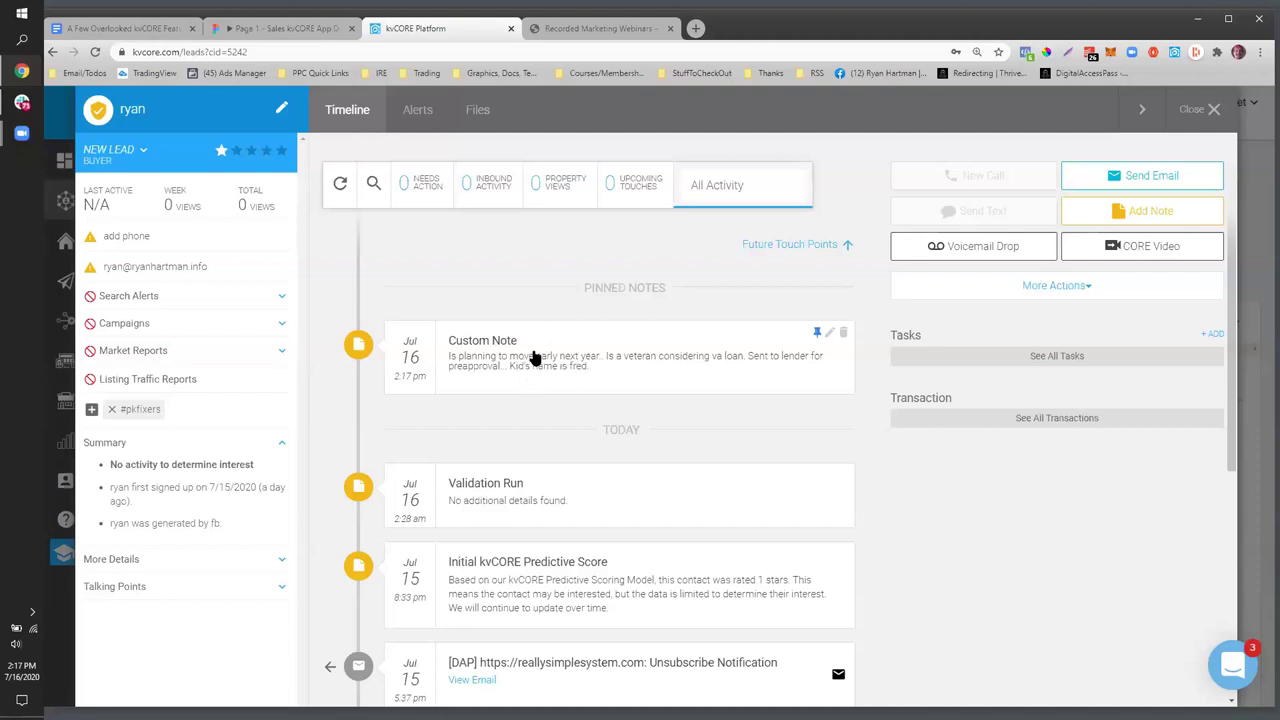
left_click_drag(600, 368, 436, 316)
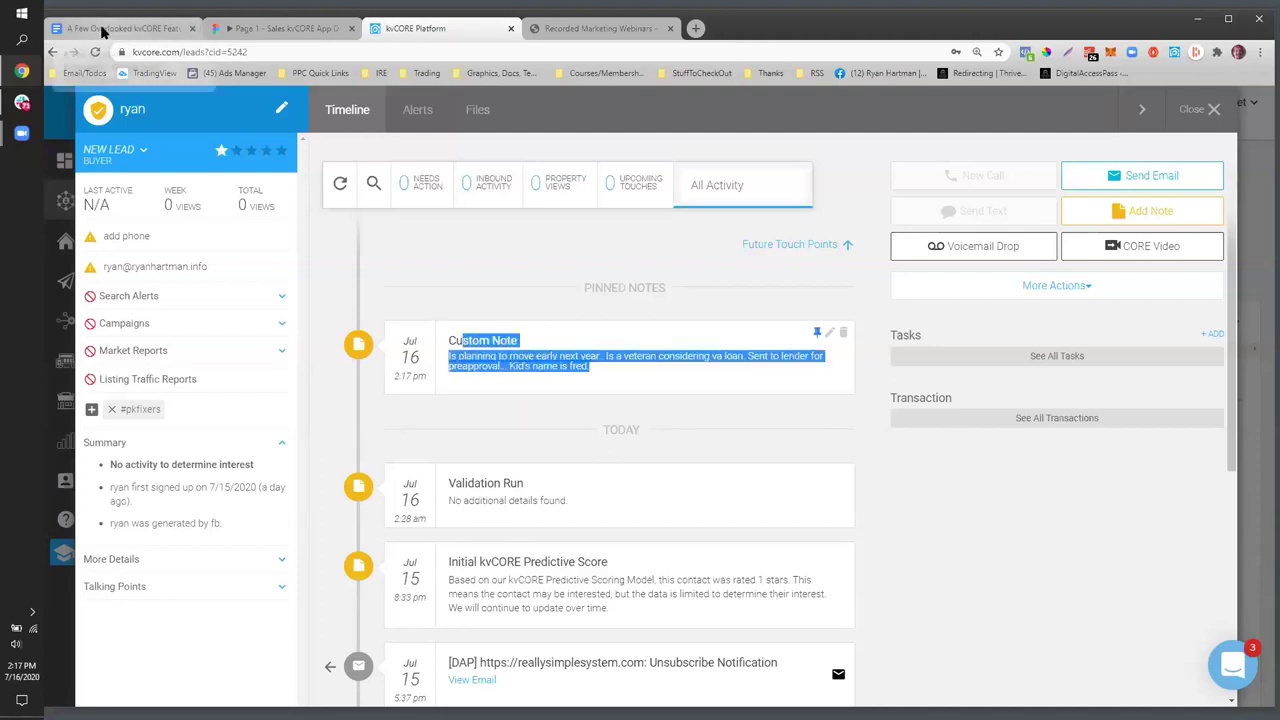
- Check the Pin a Note in the Timeline item in the notes, then open the pinned note's Update Note dialog
left_click(103, 30)
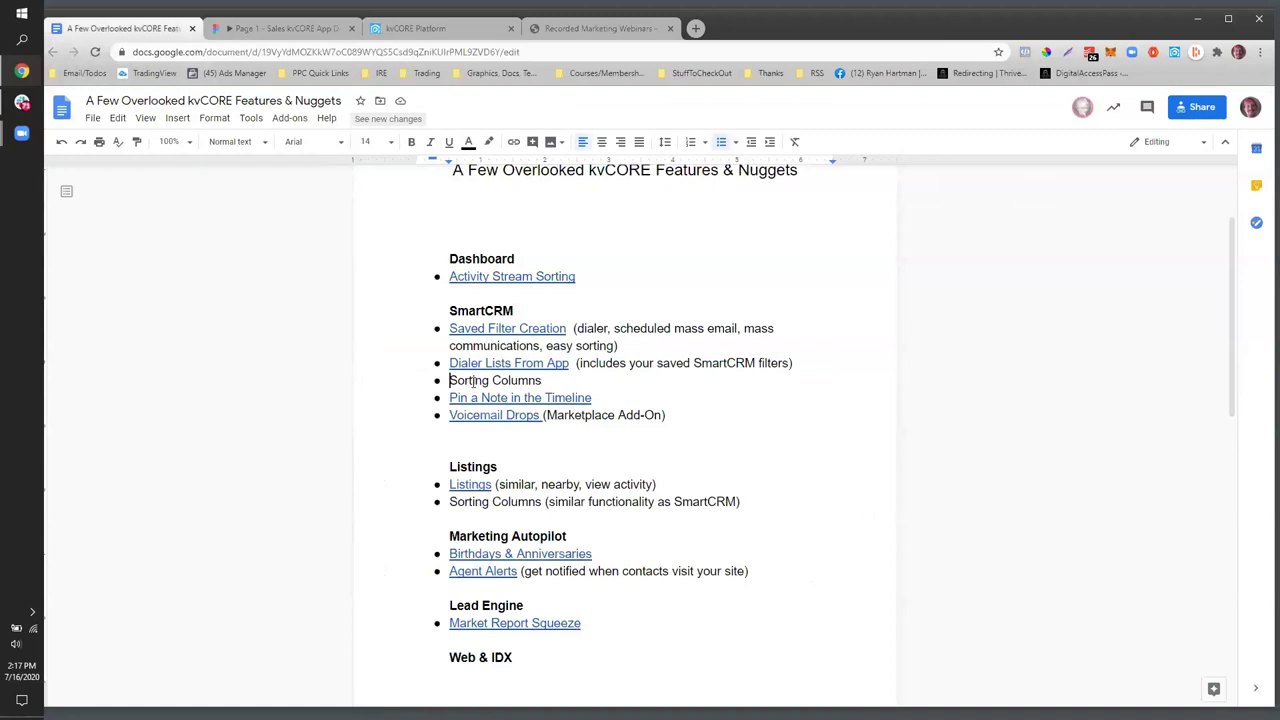
left_click(592, 398)
left_click_drag(592, 398, 449, 398)
left_click(415, 29)
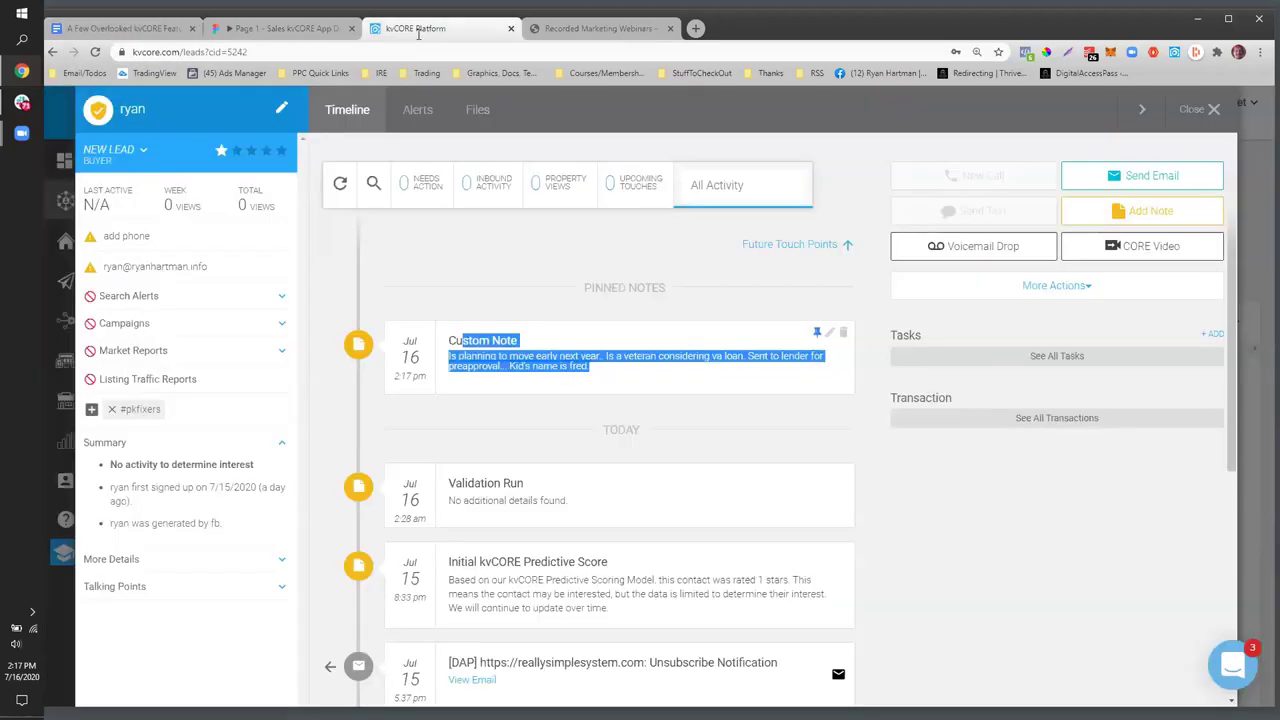
left_click(829, 332)
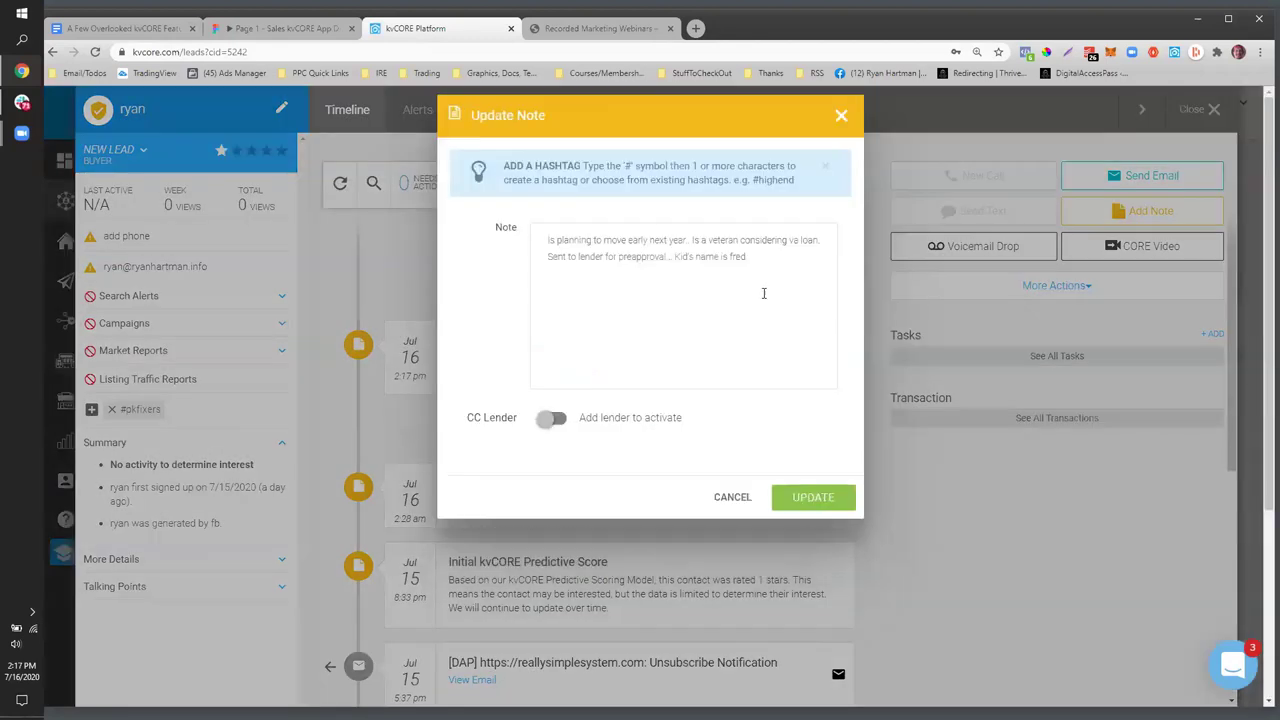
- Append the #fixeruppers hashtag to the pinned Custom Note and save the update
left_click(778, 256)
type("#fi")
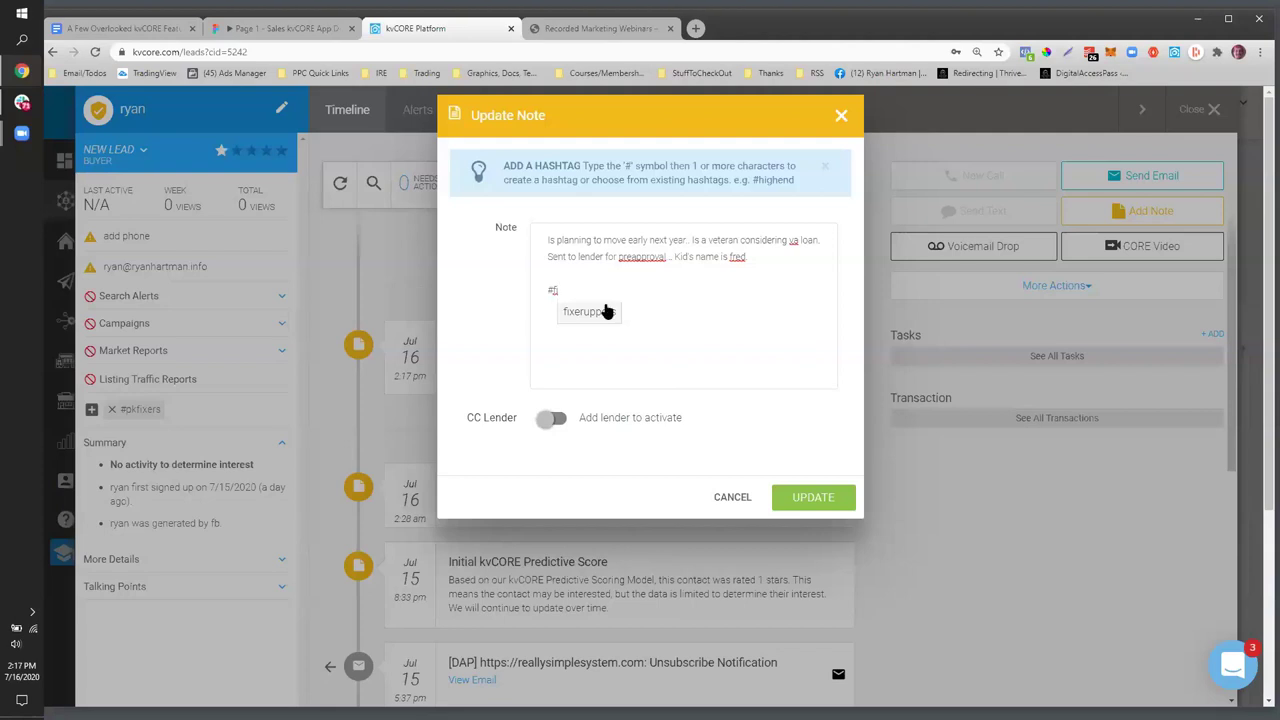
left_click(589, 312)
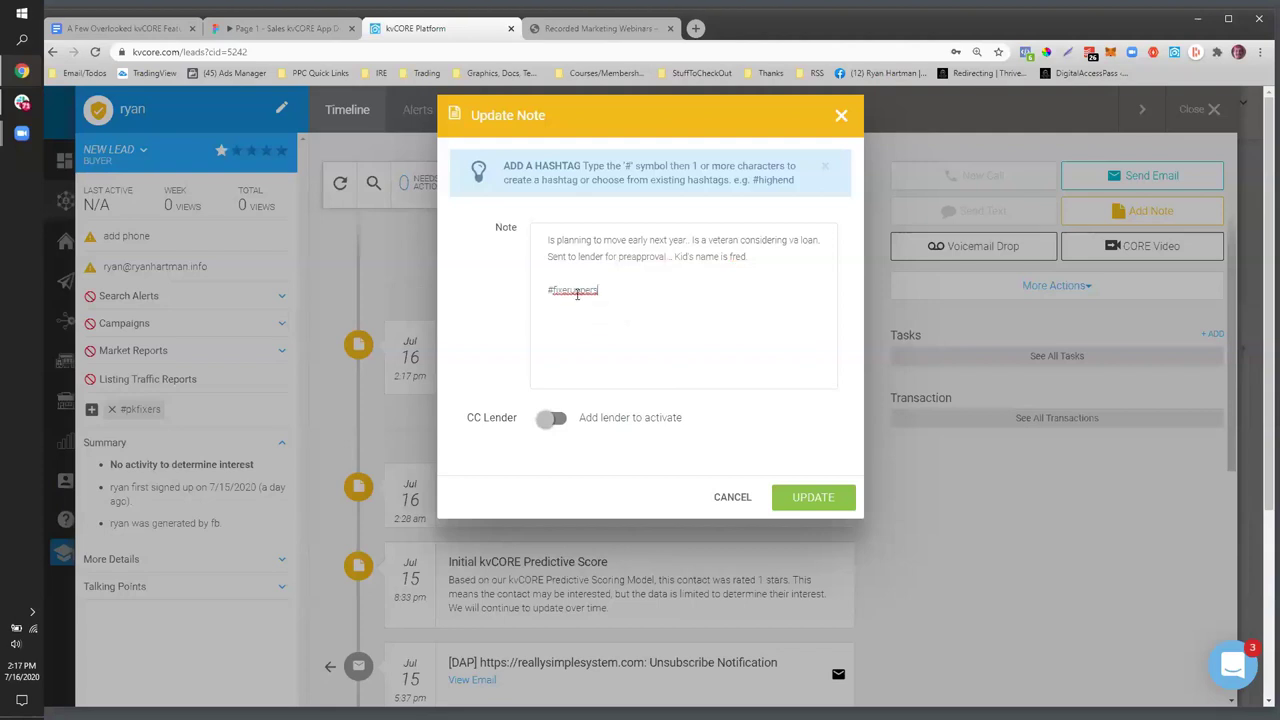
left_click_drag(600, 290, 545, 293)
left_click(806, 500)
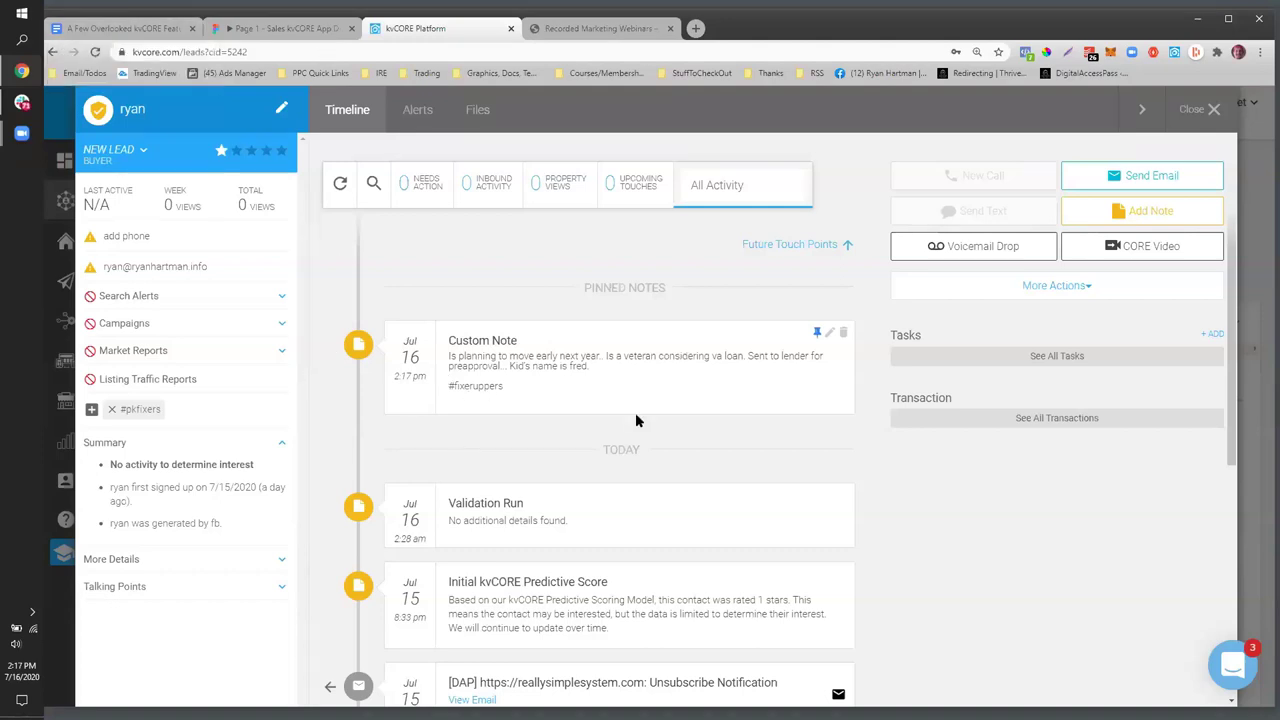
left_click(128, 30)
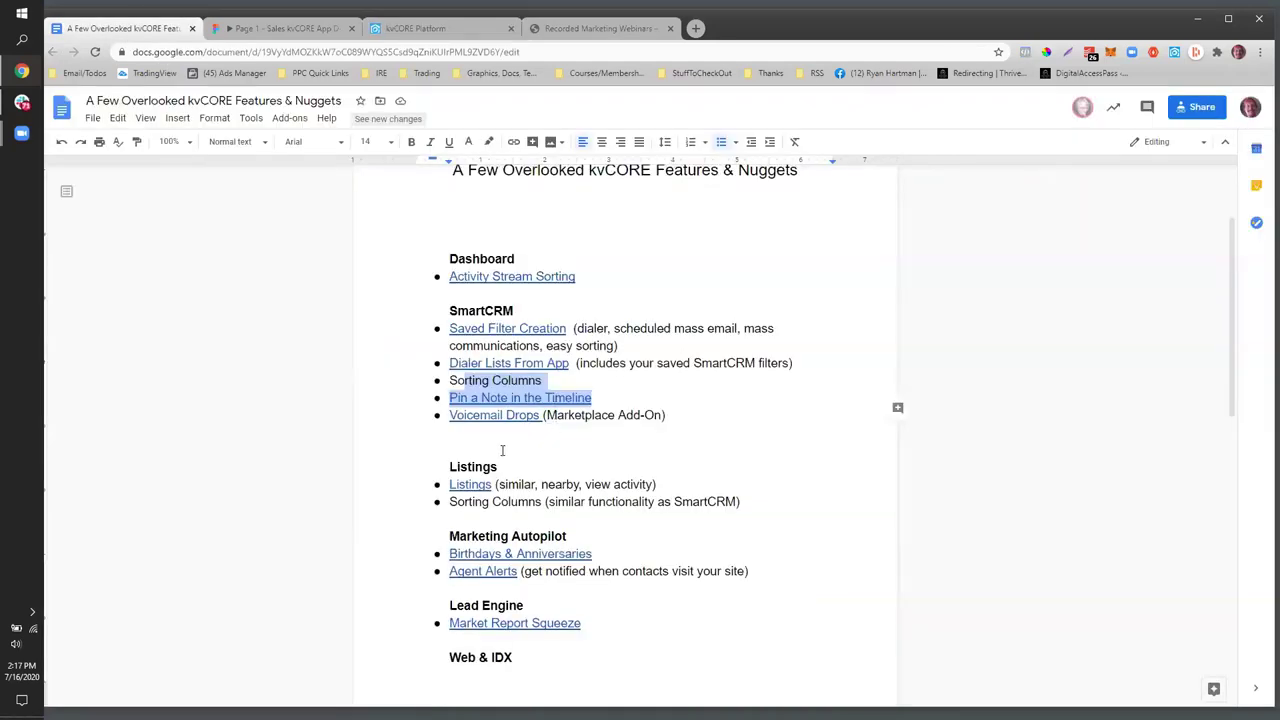
- Open the Voicemail Drops help article linked in the outline, then return to kvCORE
left_click(502, 450)
left_click(563, 414)
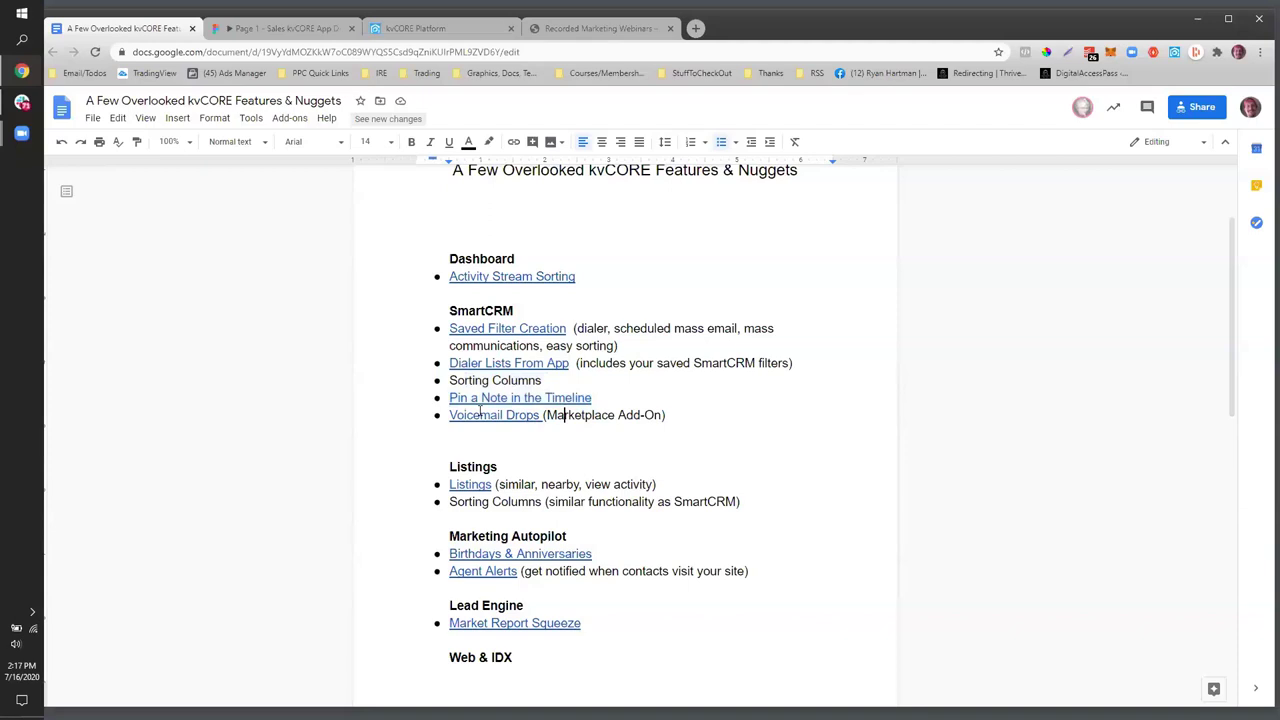
left_click(480, 414)
left_click(508, 434)
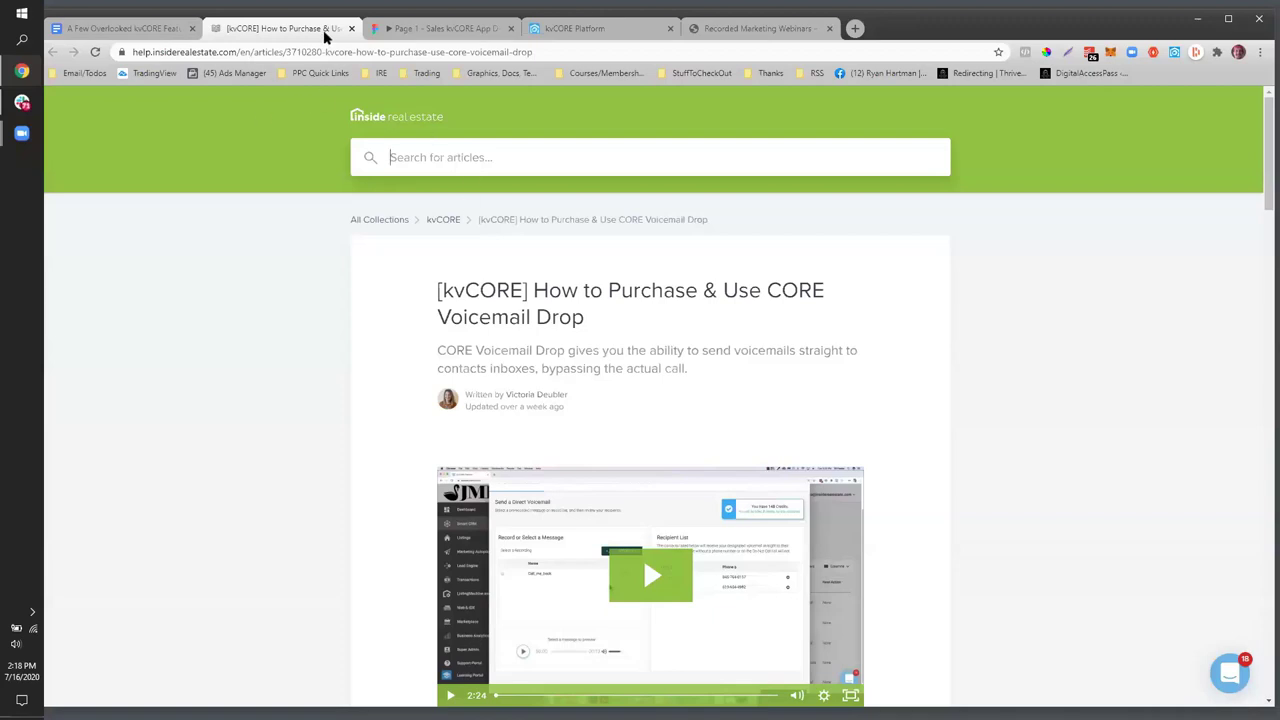
left_click(585, 28)
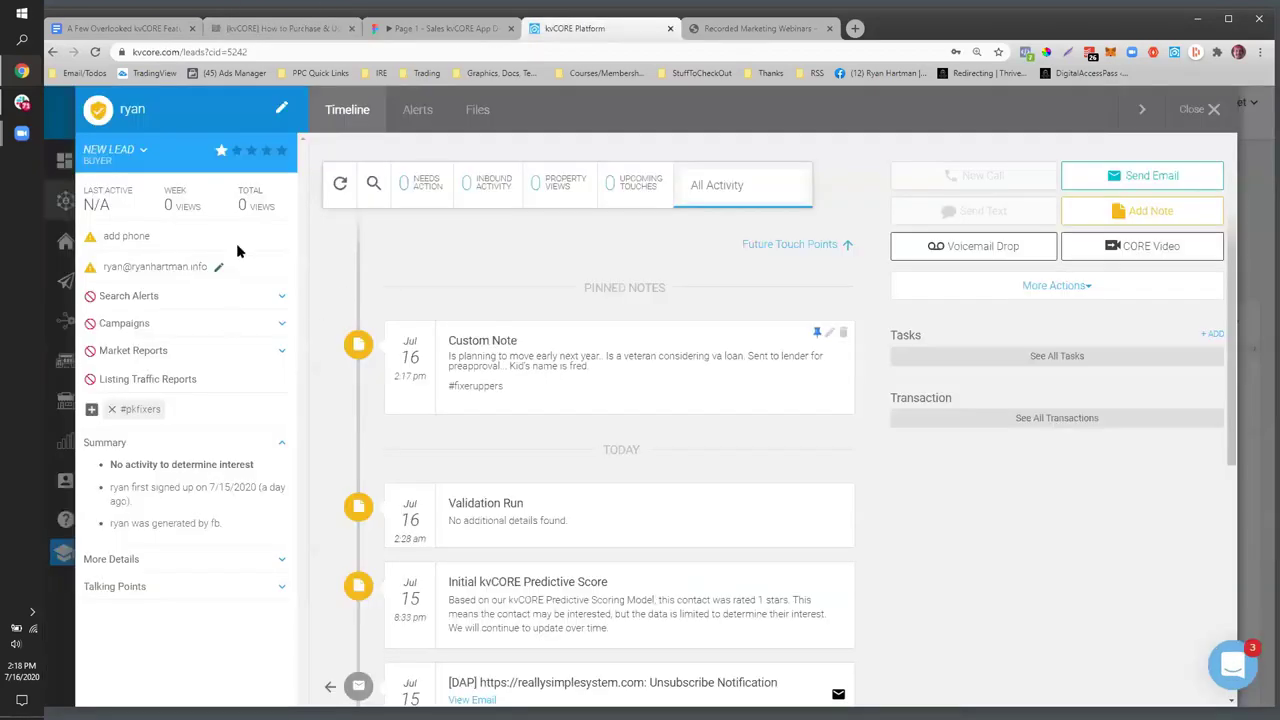
- Search the Marketplace for 'voicemail' and view CORE Voicemail Drop's $20, $30 and $50 plans
left_click(1195, 110)
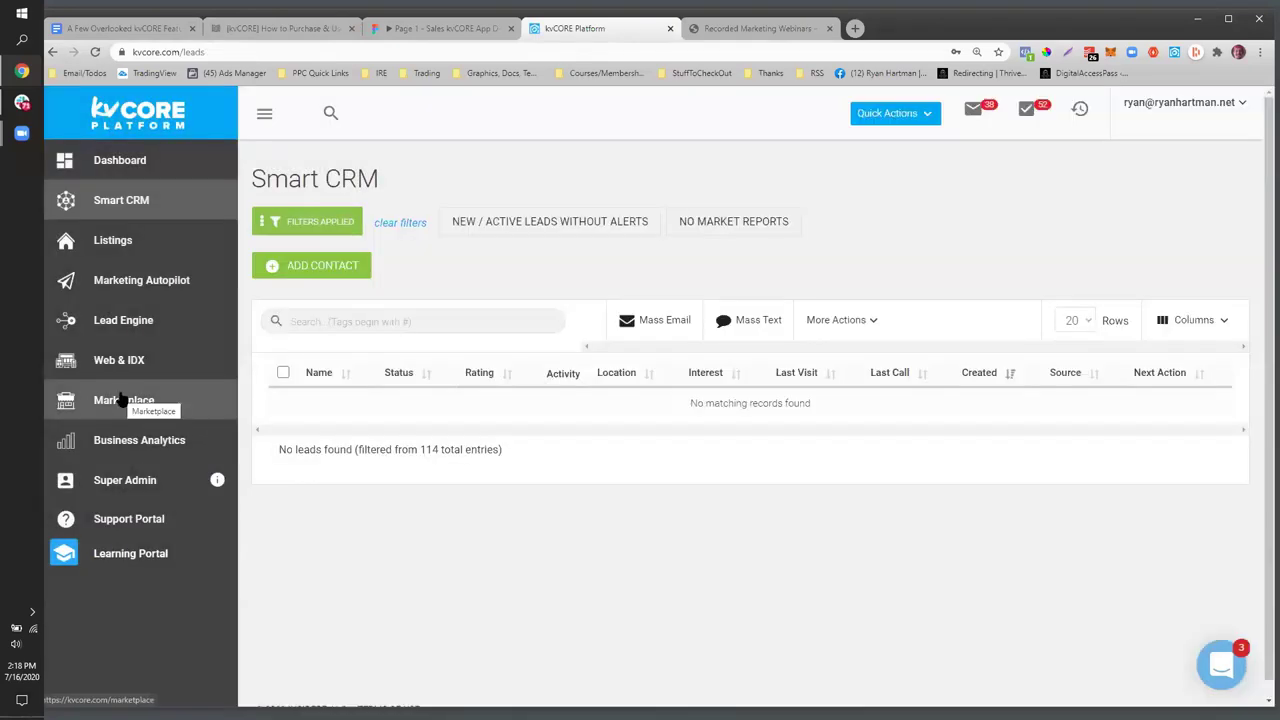
left_click(120, 399)
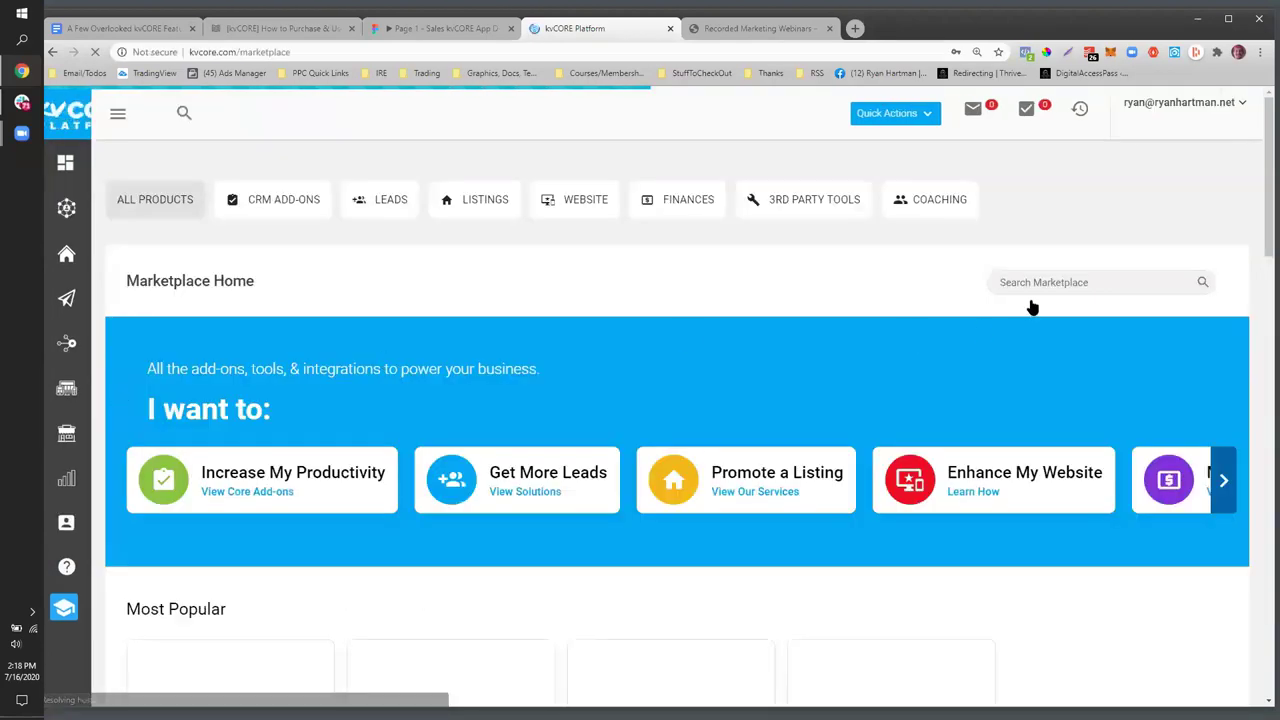
left_click(1057, 283)
type("v")
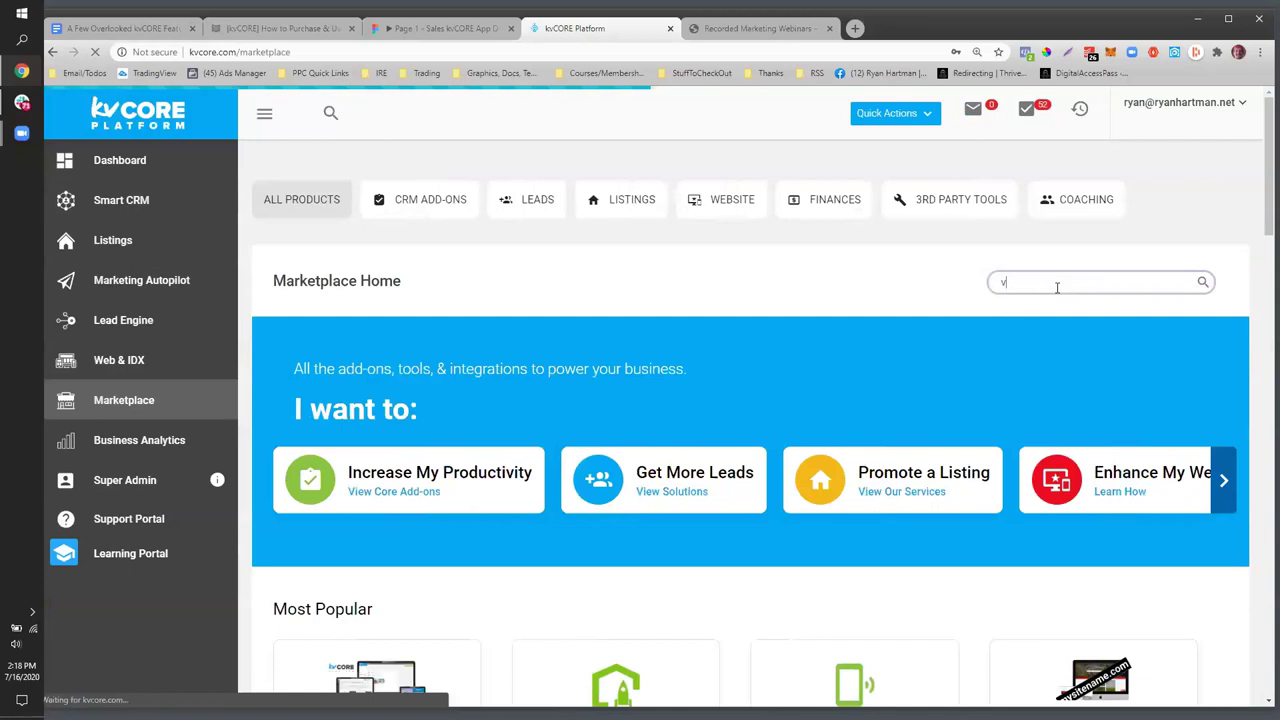
type("oicemail")
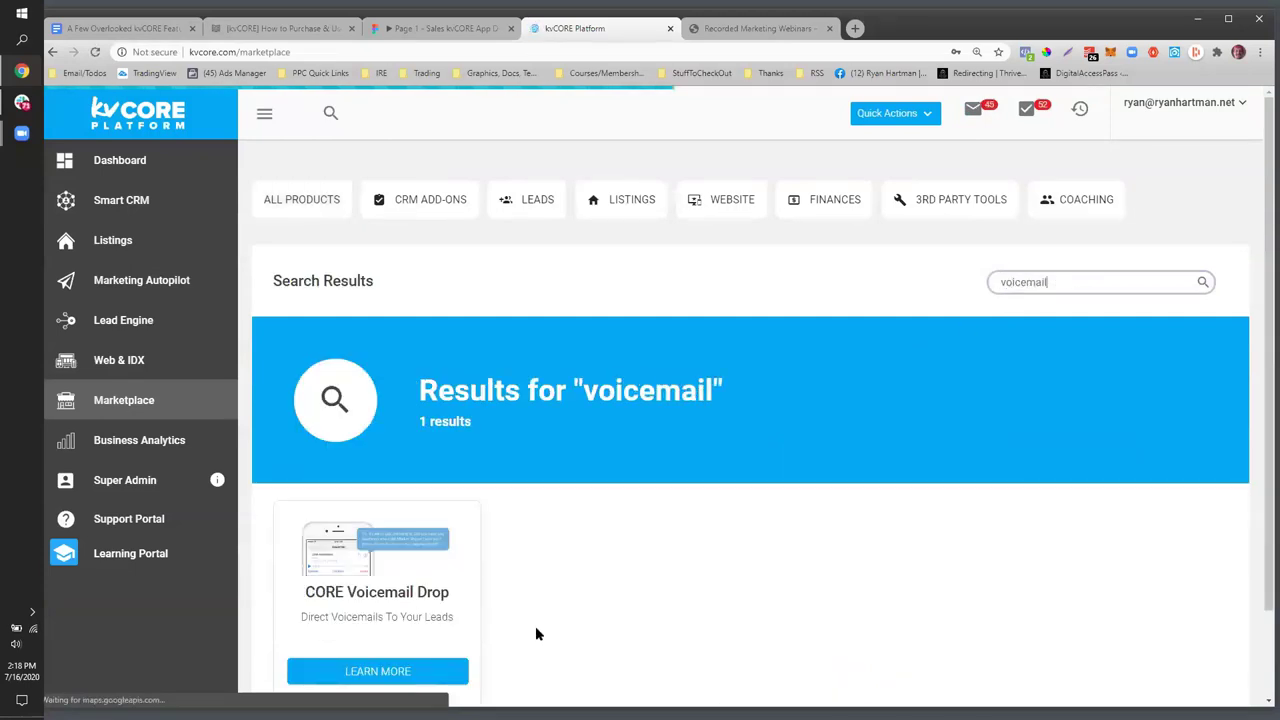
left_click(378, 674)
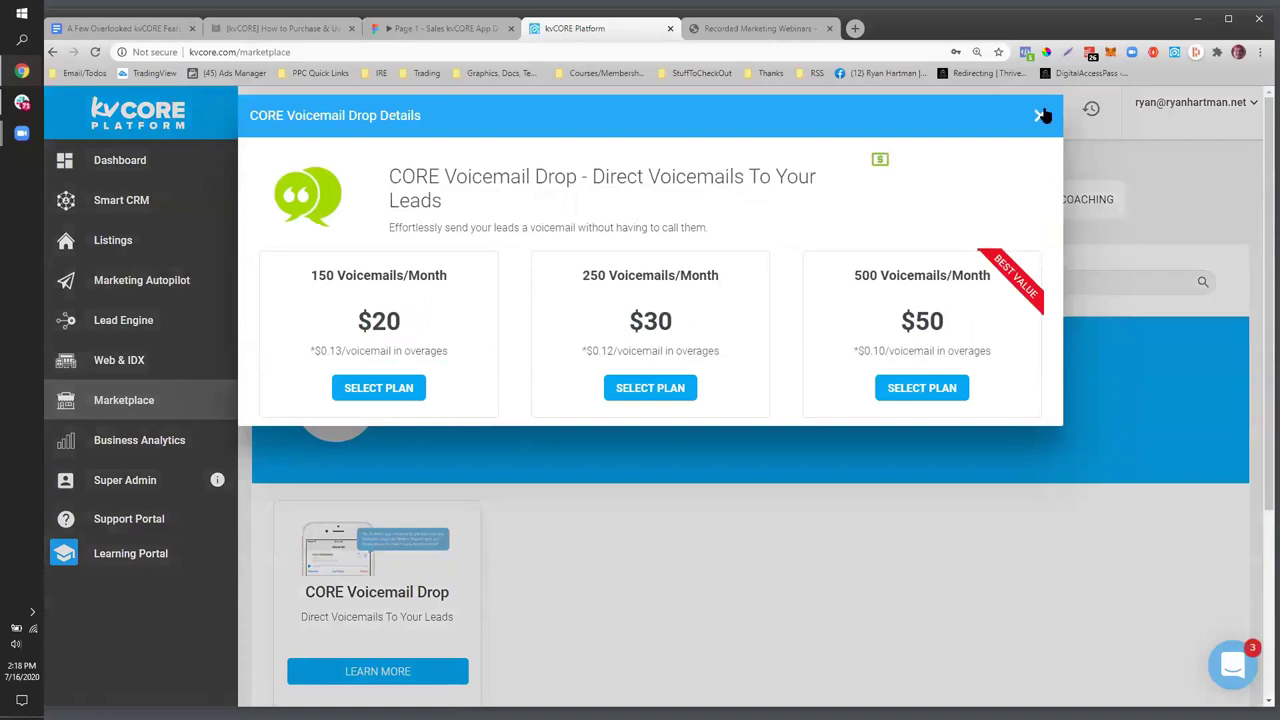
left_click(1040, 115)
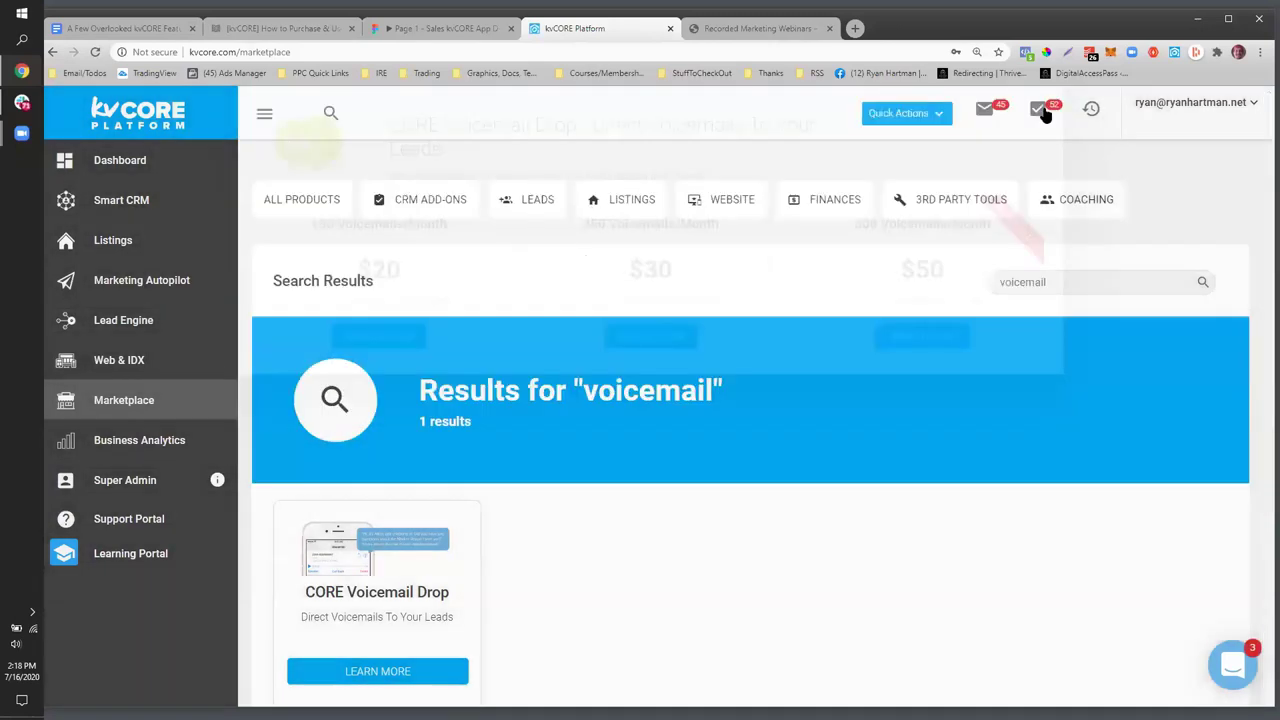
- Select all Smart CRM leads to see the Send Voicemail(s) bulk action, then open Marketing Autopilot
left_click(146, 204)
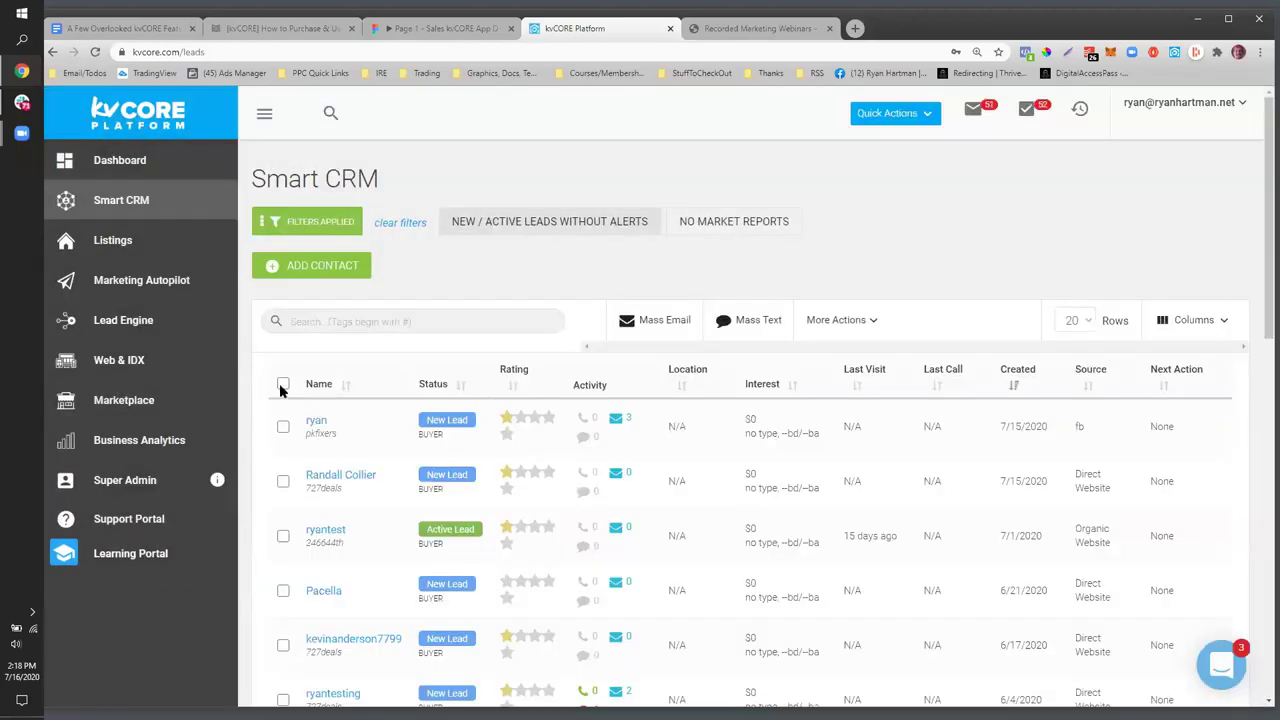
left_click(283, 383)
left_click(866, 326)
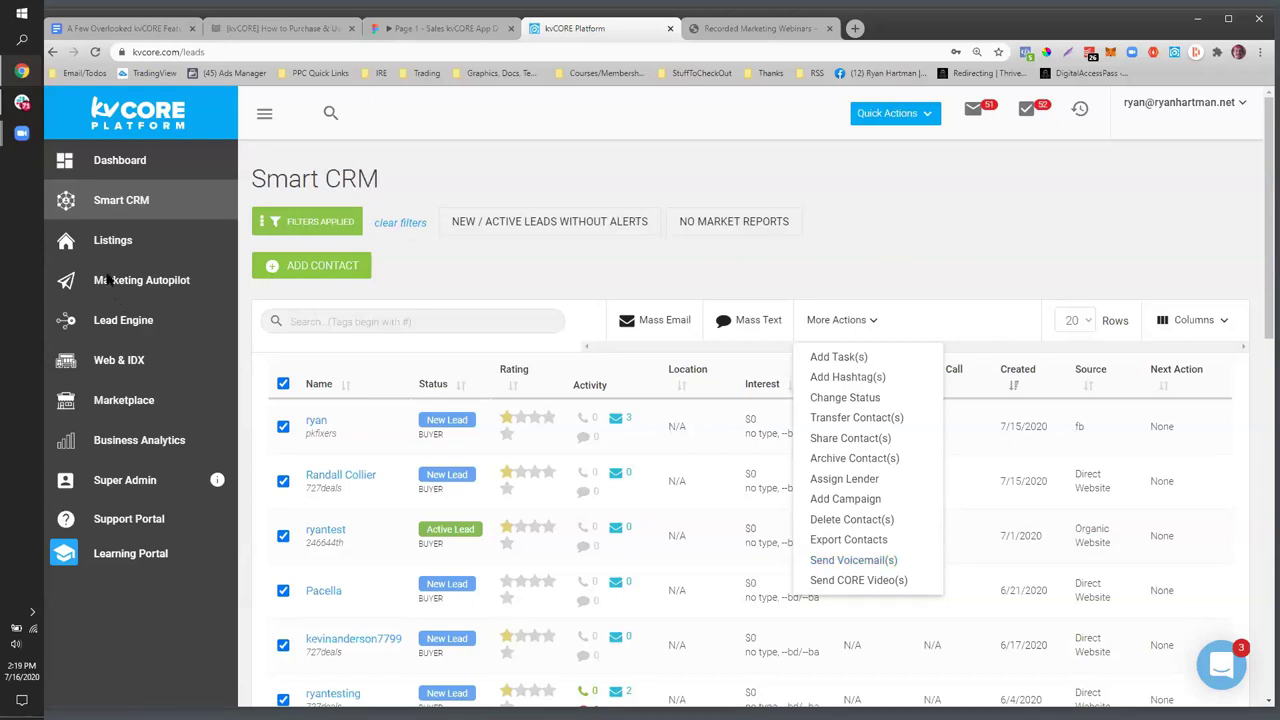
left_click(116, 283)
left_click(125, 285)
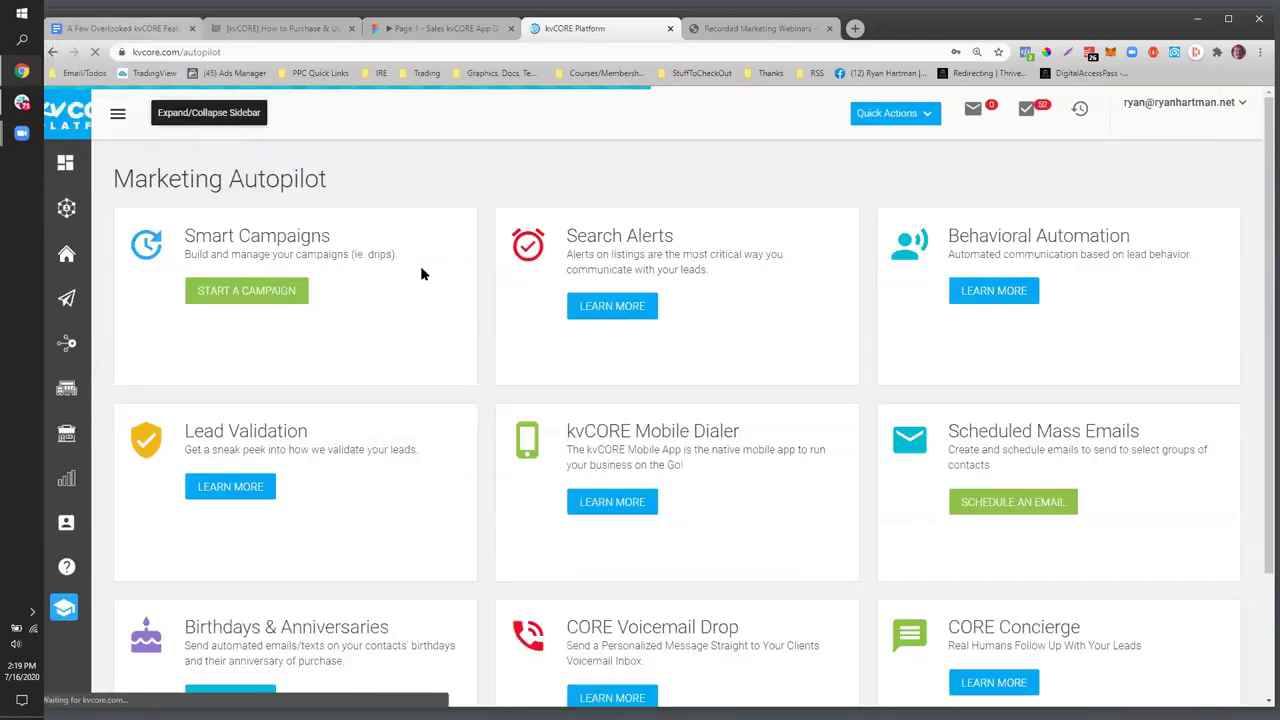
- Highlight the CORE Voicemail Drop description, then go to the campaign library via Start a Campaign
scroll(502, 375, "down", 3)
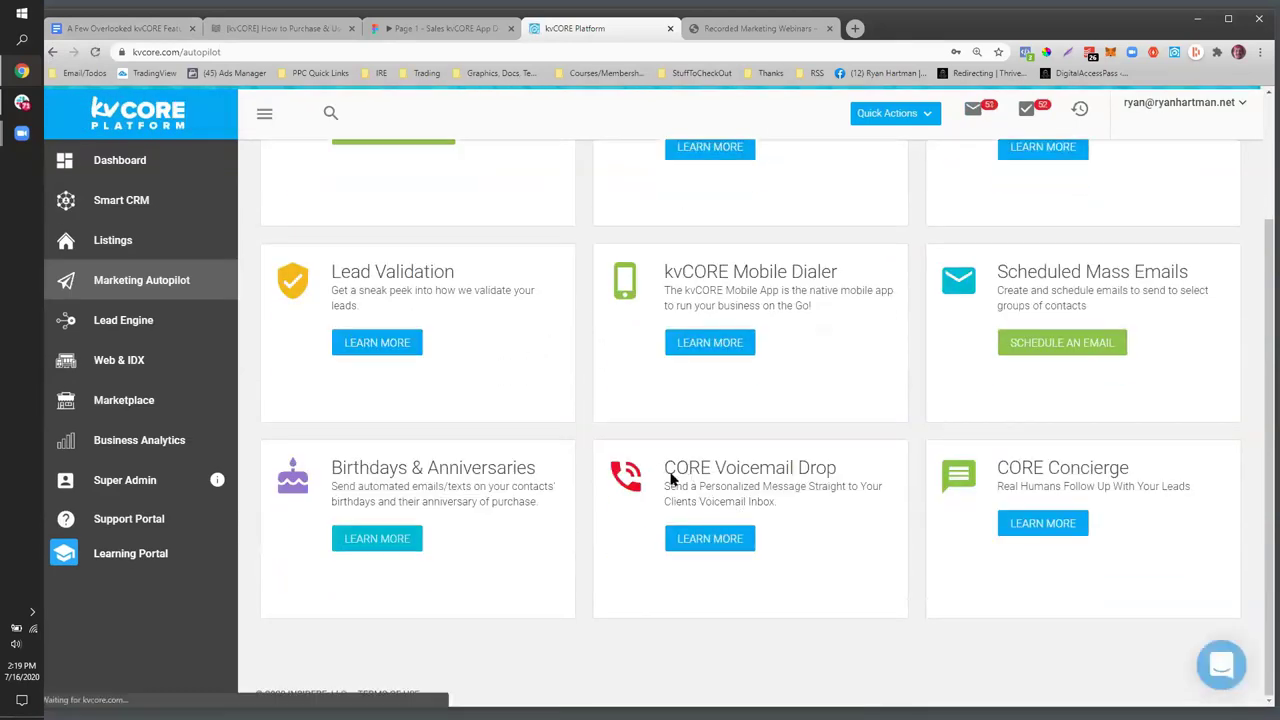
left_click_drag(677, 468, 789, 488)
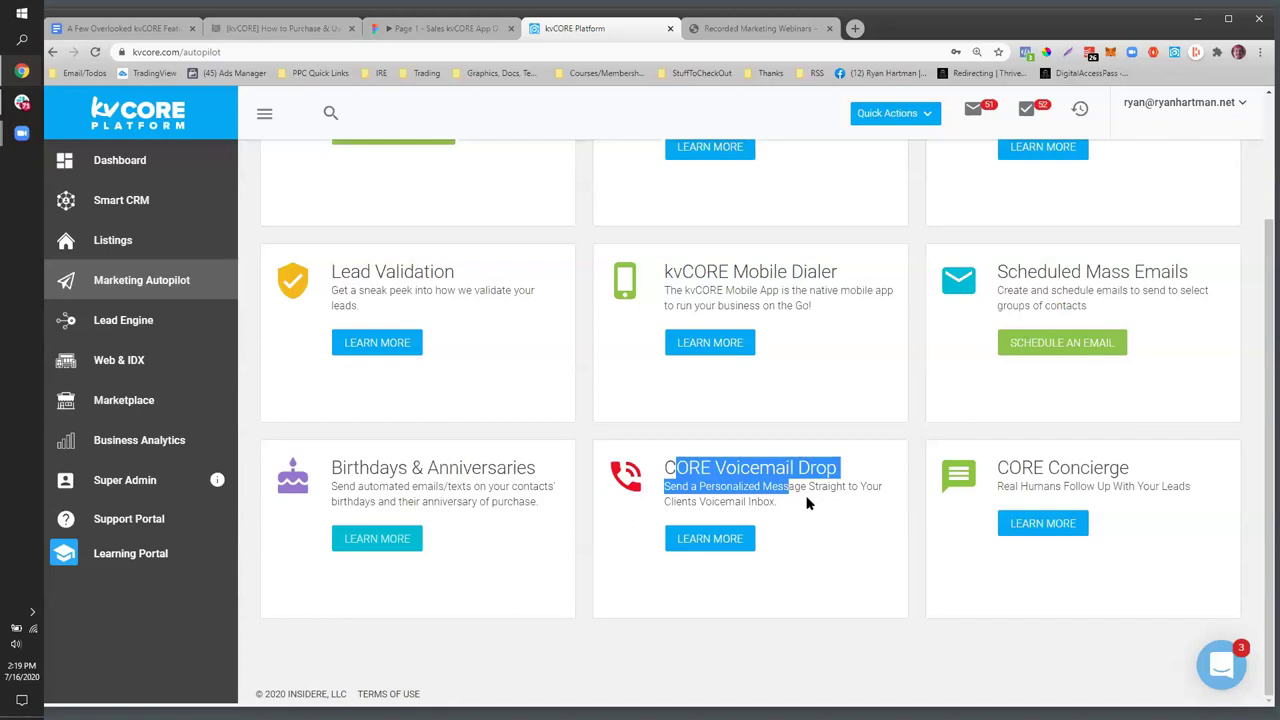
scroll(808, 503, "up", 3)
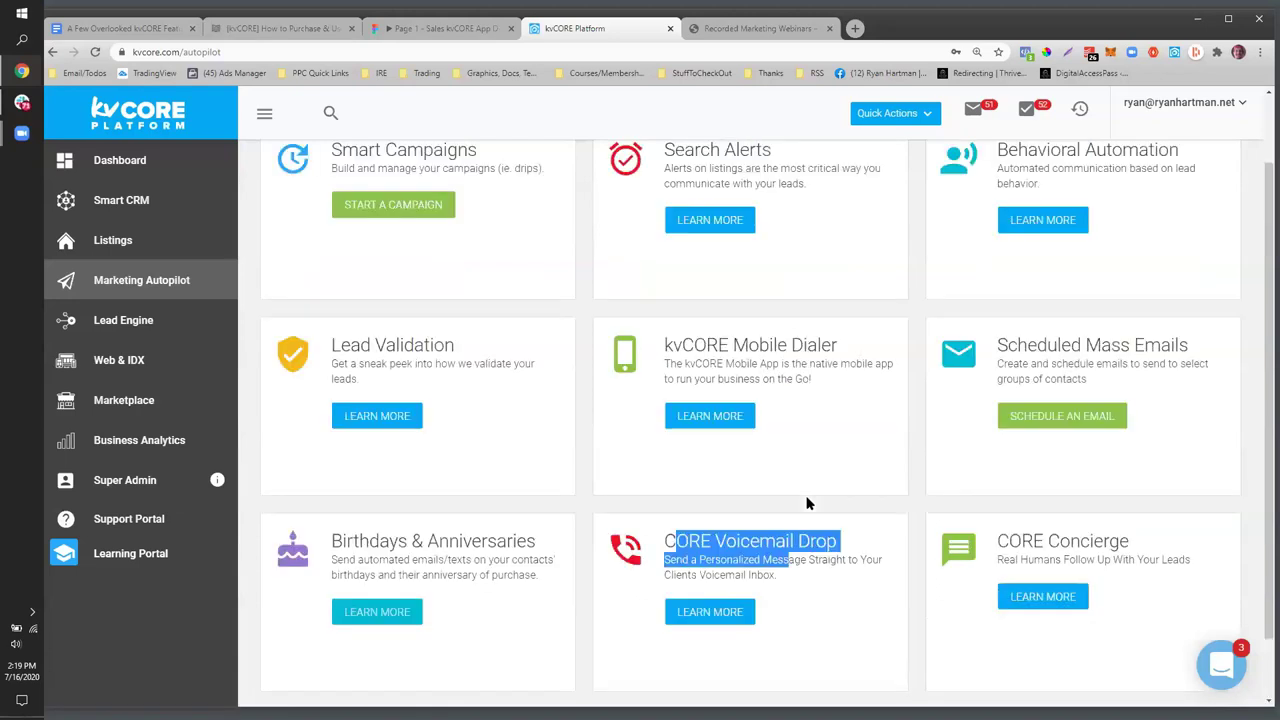
left_click(383, 288)
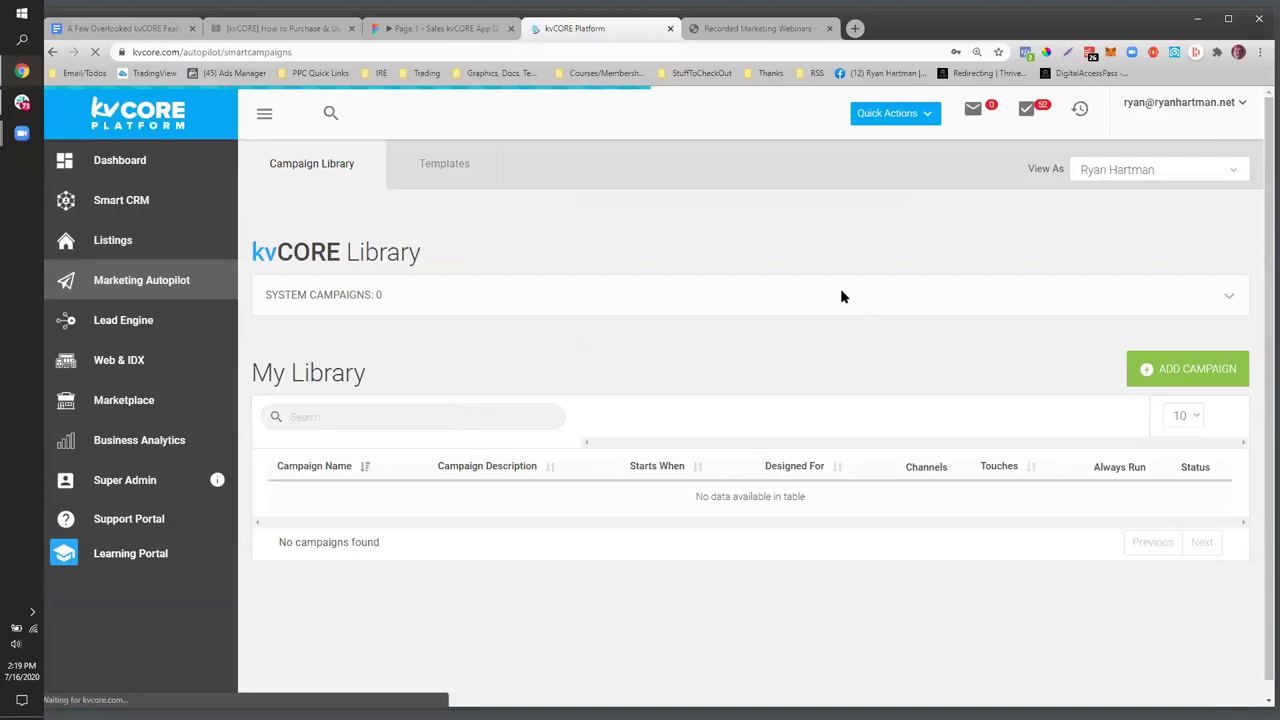
- Show the campaign Templates tab and the list of template types that can be added
scroll(983, 286, "down", 1)
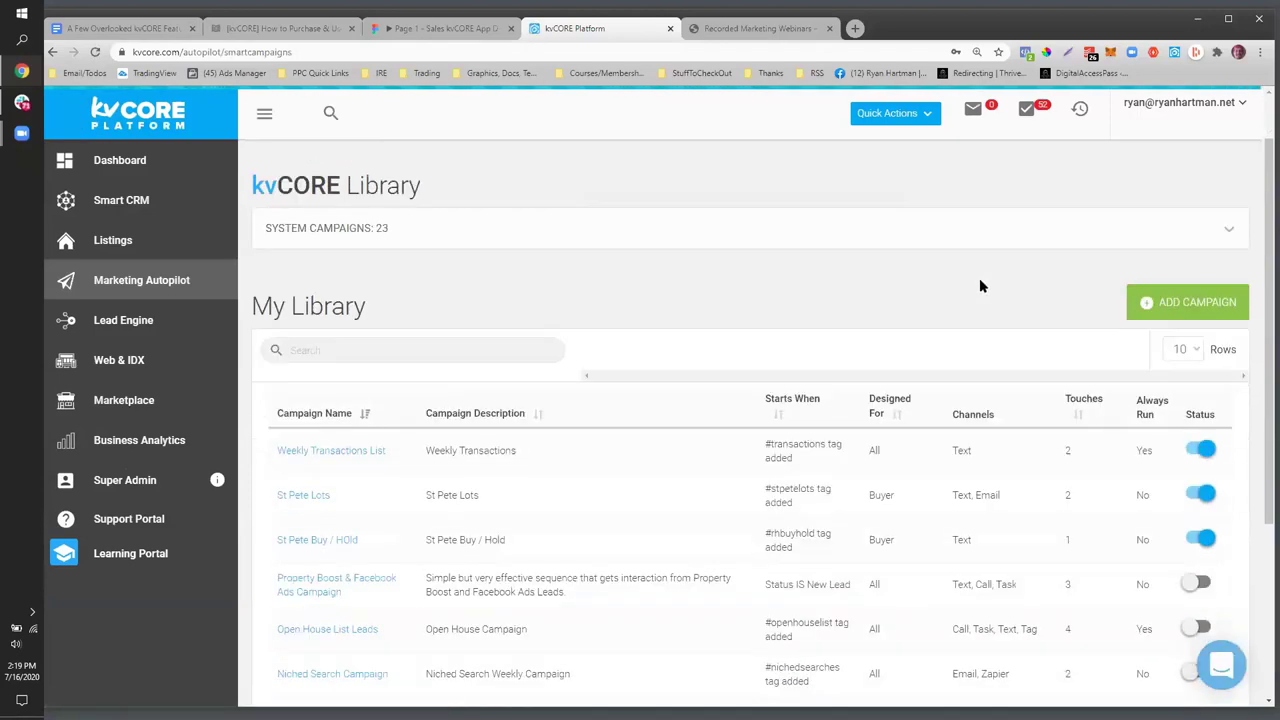
scroll(979, 283, "down", 3)
scroll(979, 283, "up", 4)
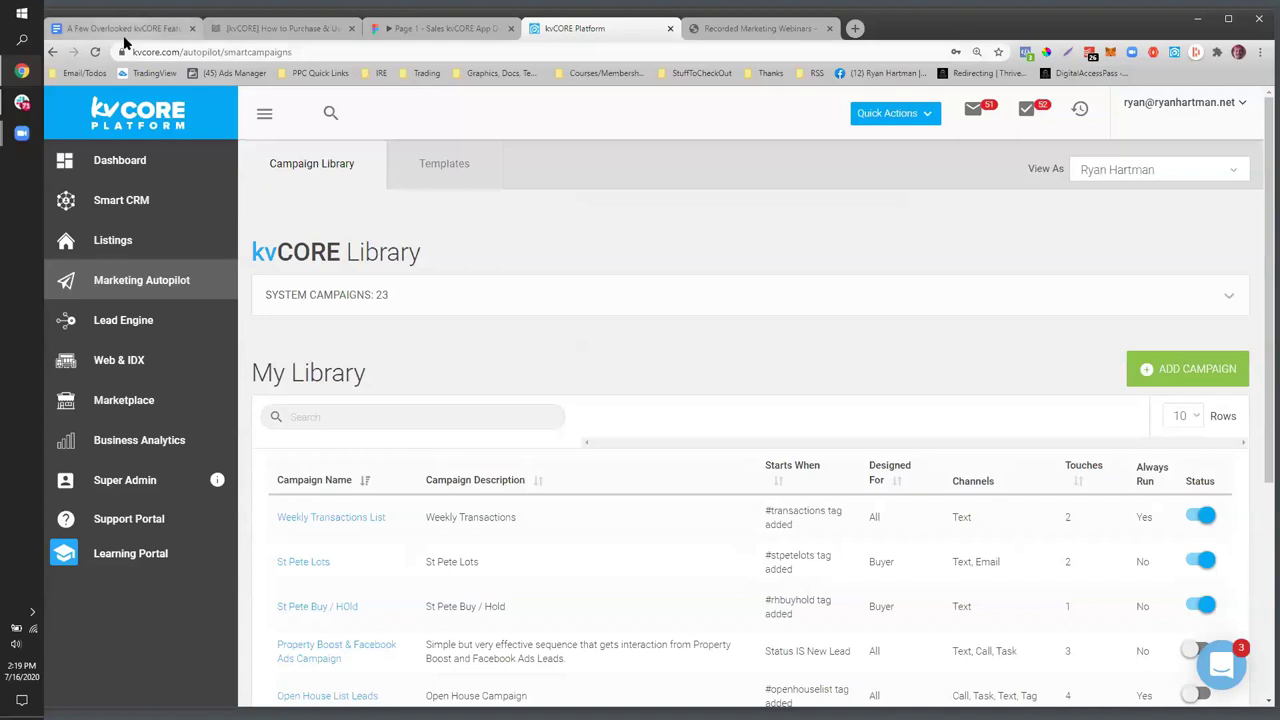
scroll(417, 380, "down", 2)
scroll(417, 380, "up", 2)
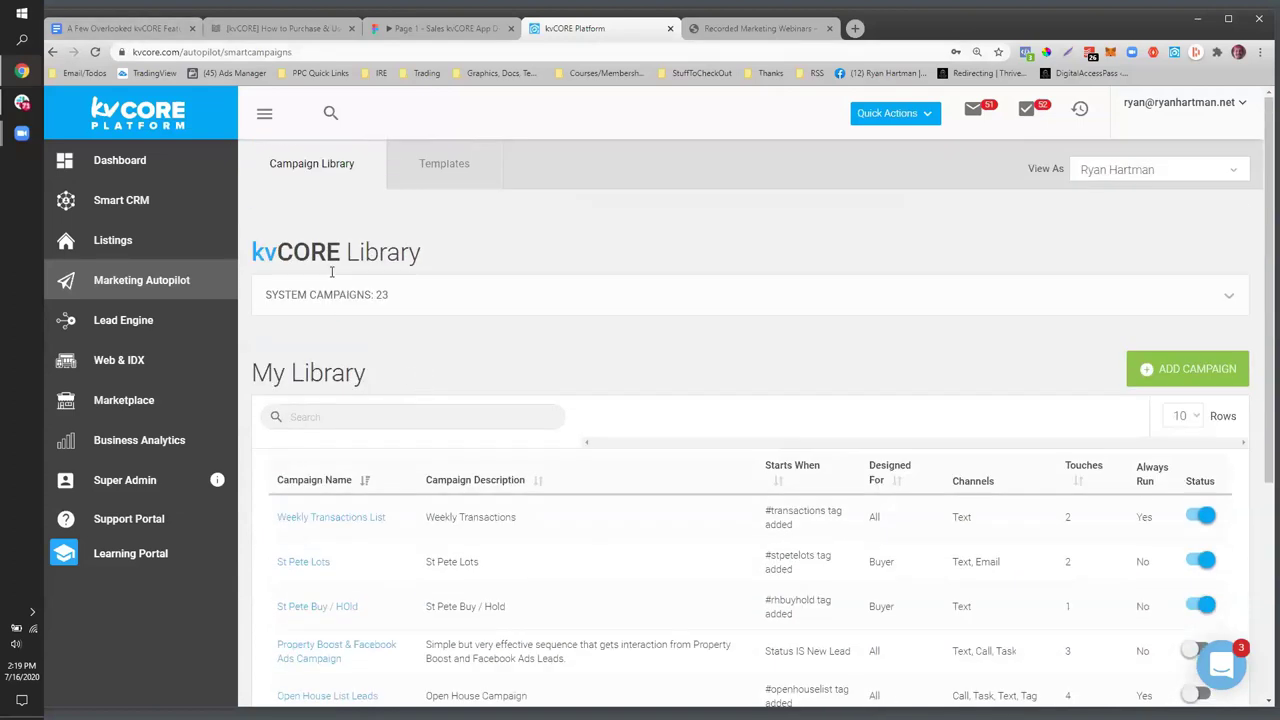
left_click(466, 164)
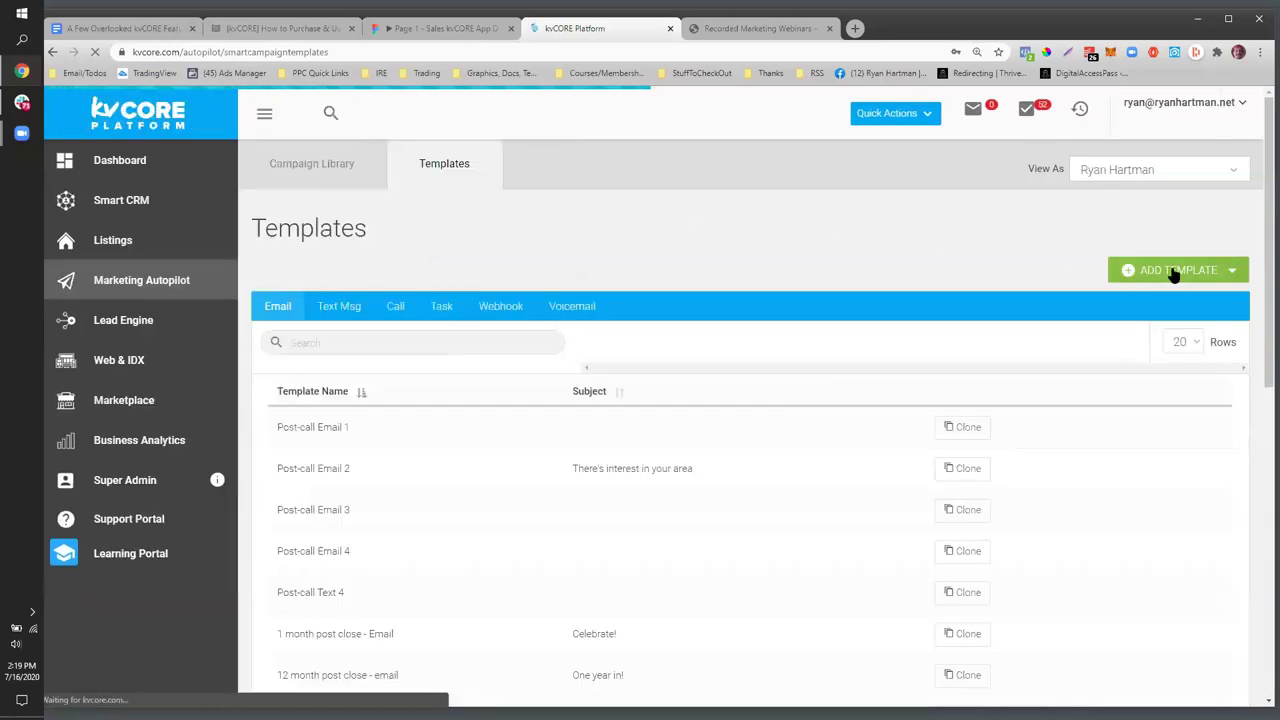
left_click(1160, 272)
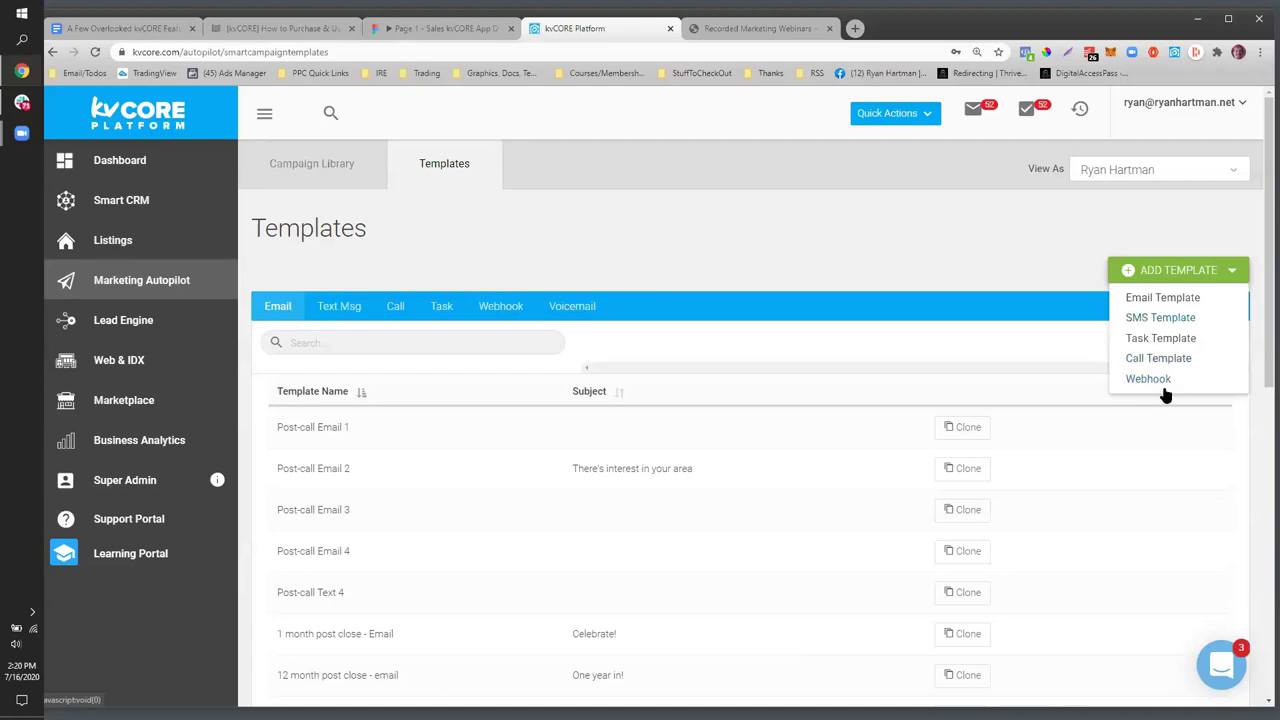
- Check the Voicemail templates, which have no recordings, then return to the Google Docs outline
left_click(578, 307)
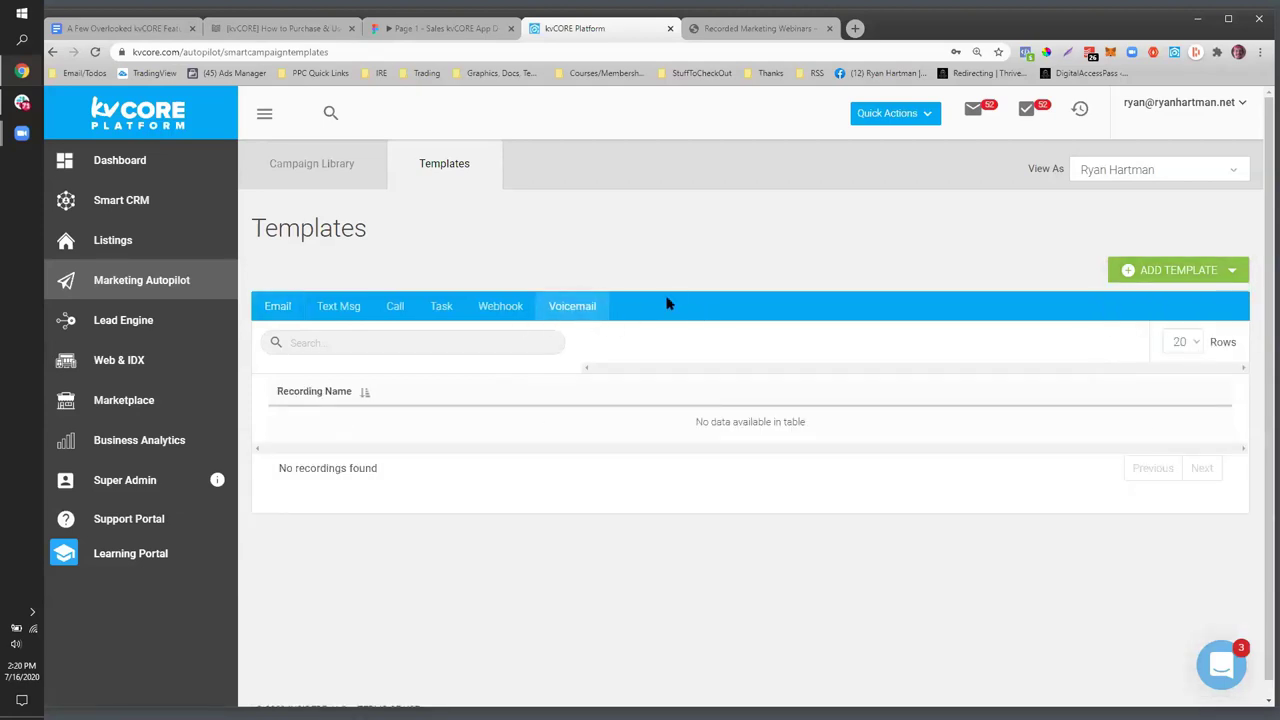
left_click_drag(601, 307, 546, 311)
left_click(1188, 279)
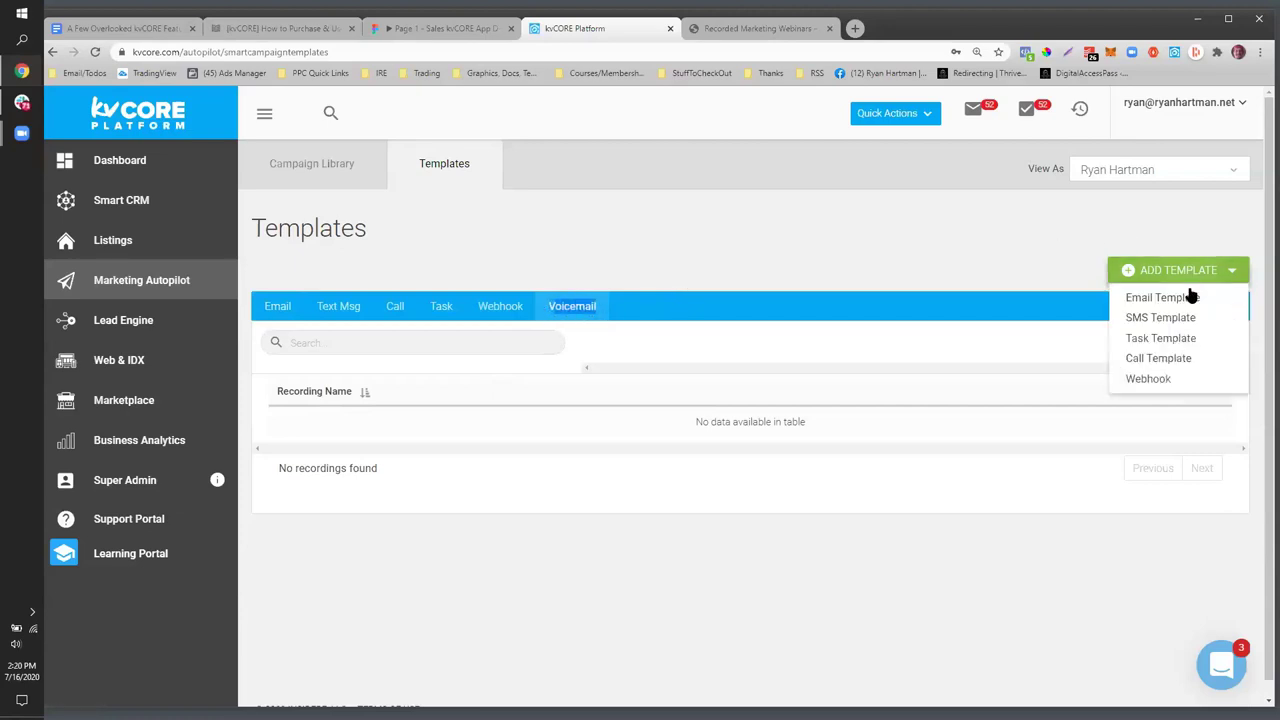
left_click(691, 254)
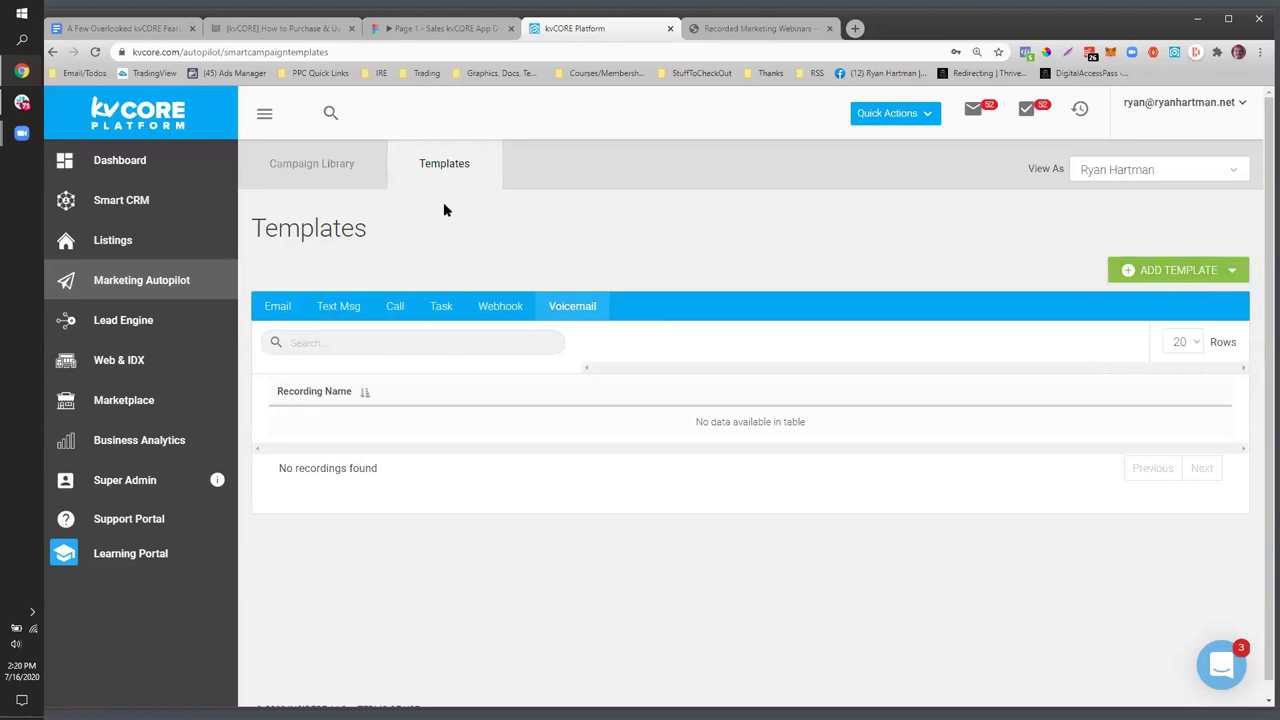
left_click(118, 29)
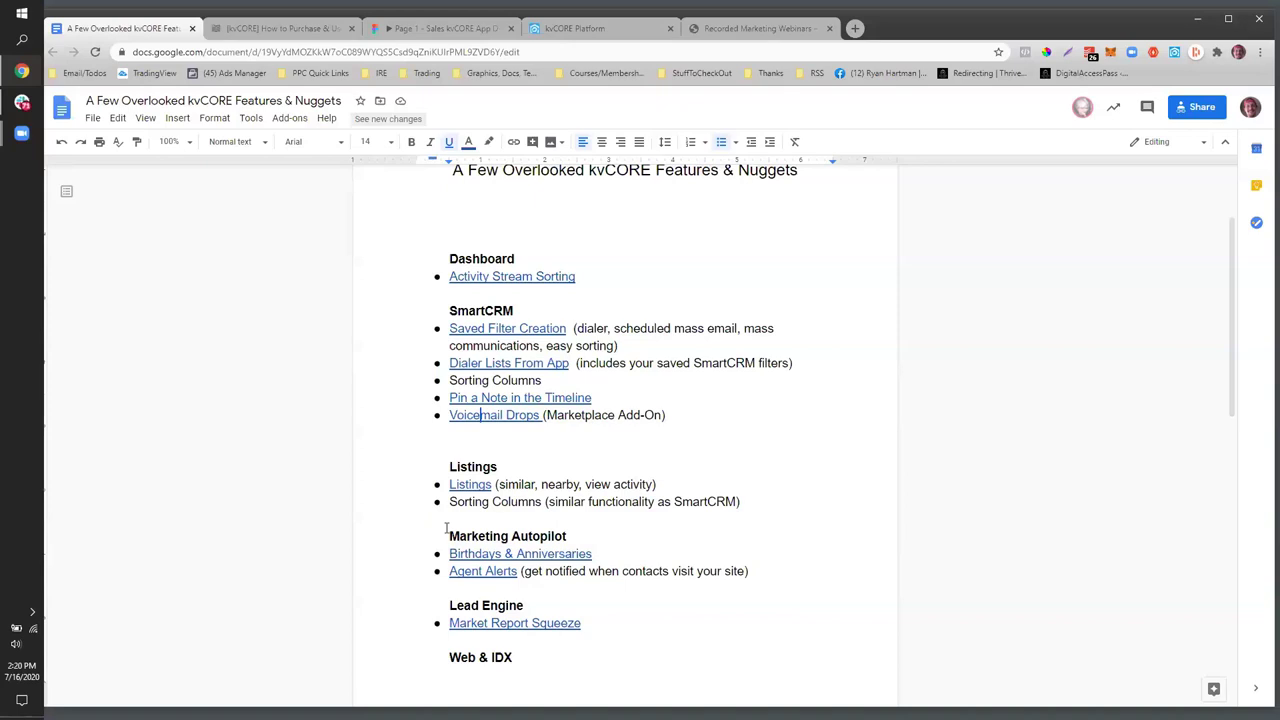
- Highlight the outline's Listings section, then bring up kvCORE's Property Listings page
left_click_drag(742, 509, 450, 450)
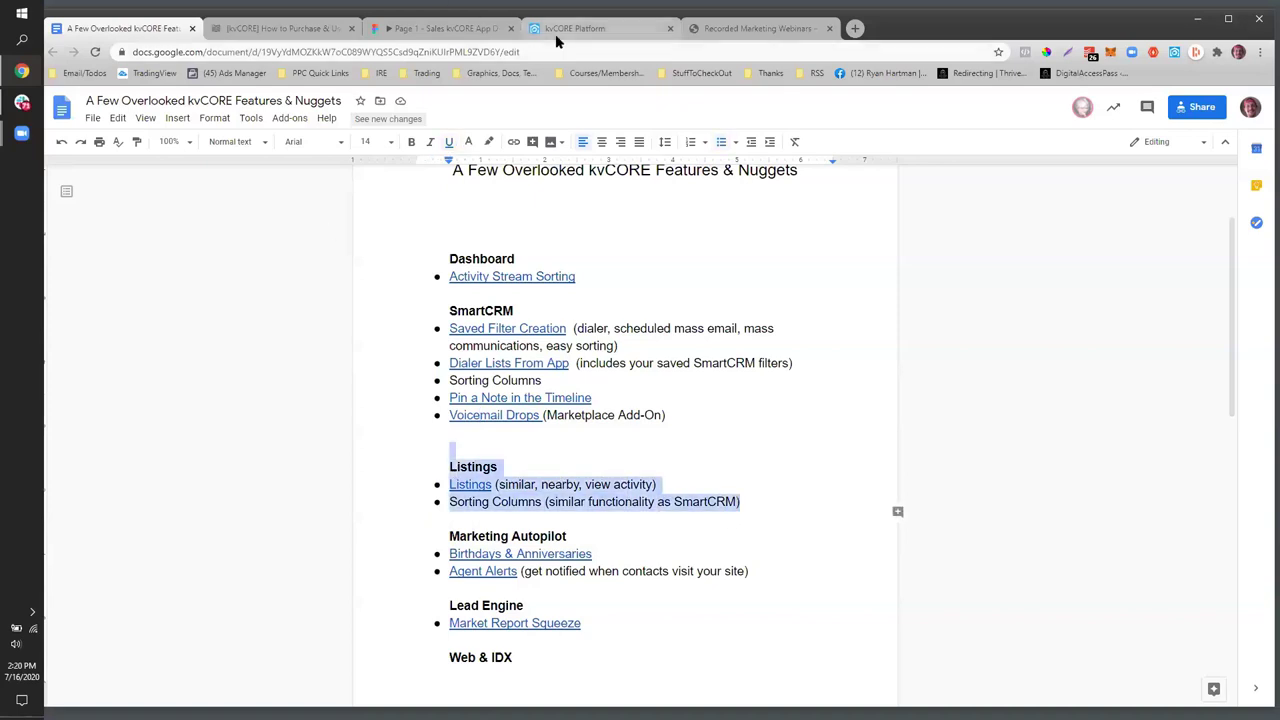
left_click(556, 31)
left_click(101, 242)
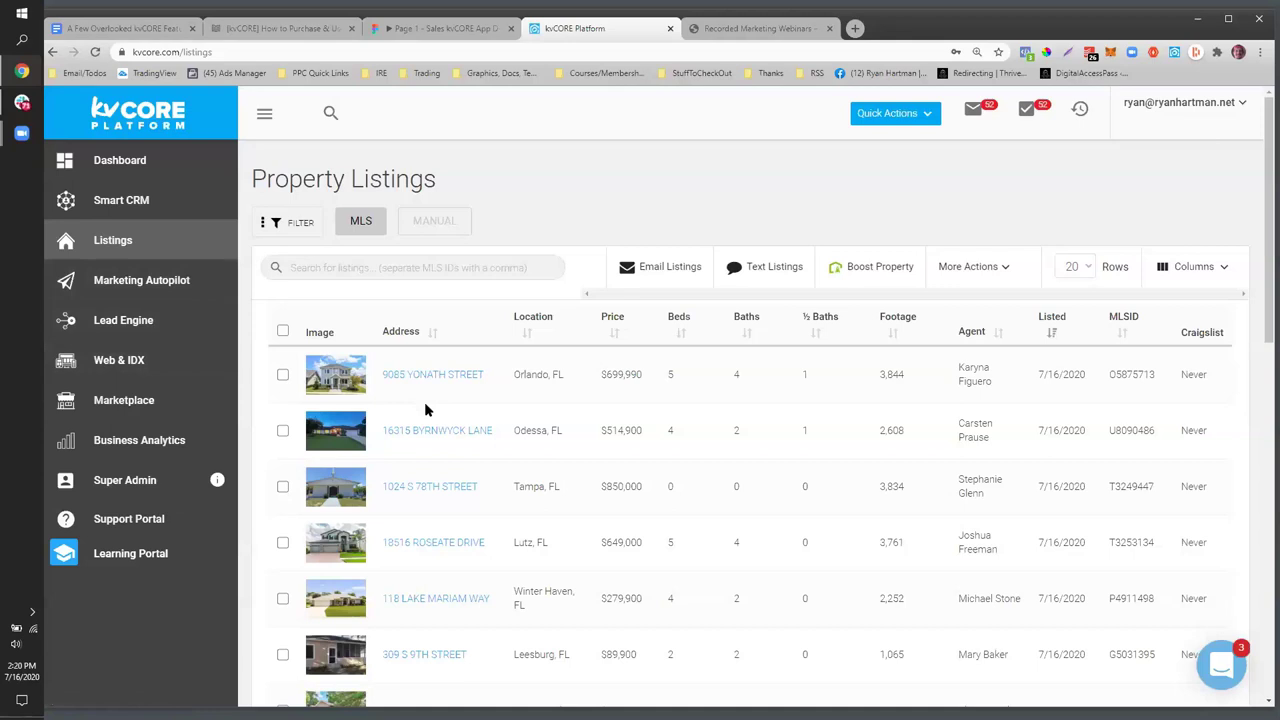
left_click(282, 376)
left_click(416, 380)
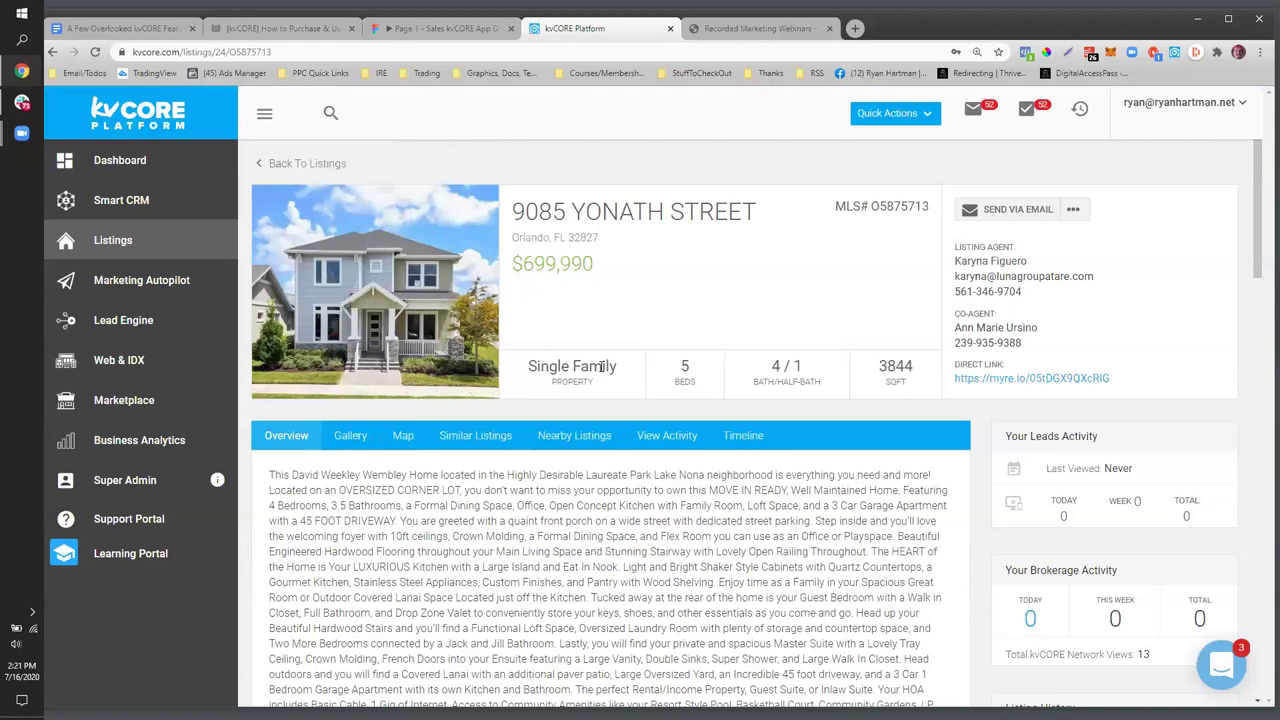
scroll(600, 366, "down", 2)
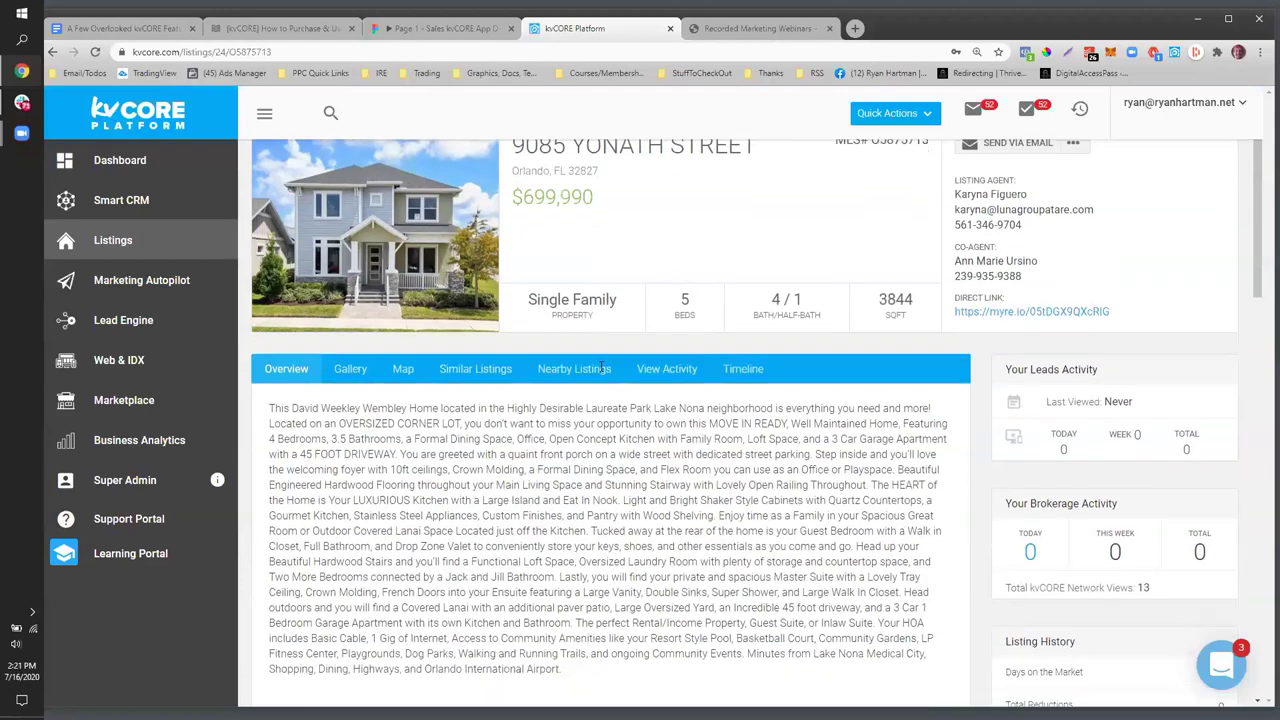
scroll(600, 366, "up", 2)
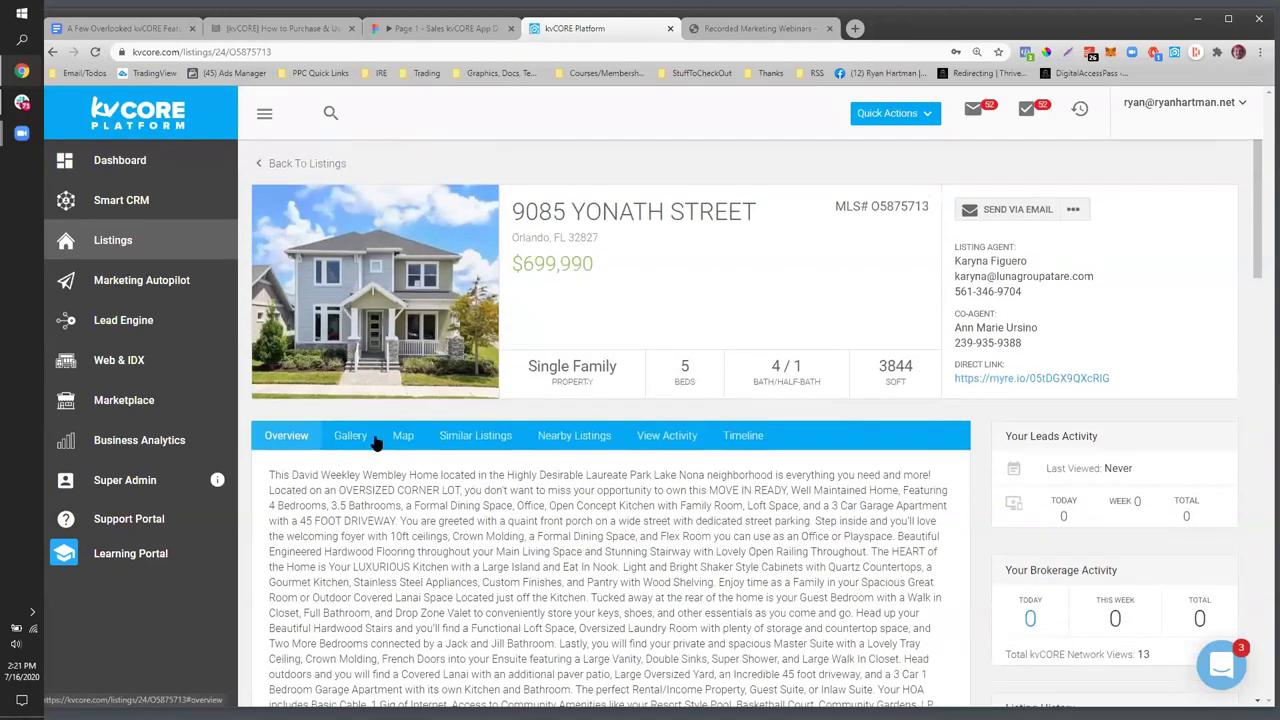
left_click(371, 442)
left_click(400, 440)
- Select all 31 Similar Listings and open More Actions for them
left_click(470, 437)
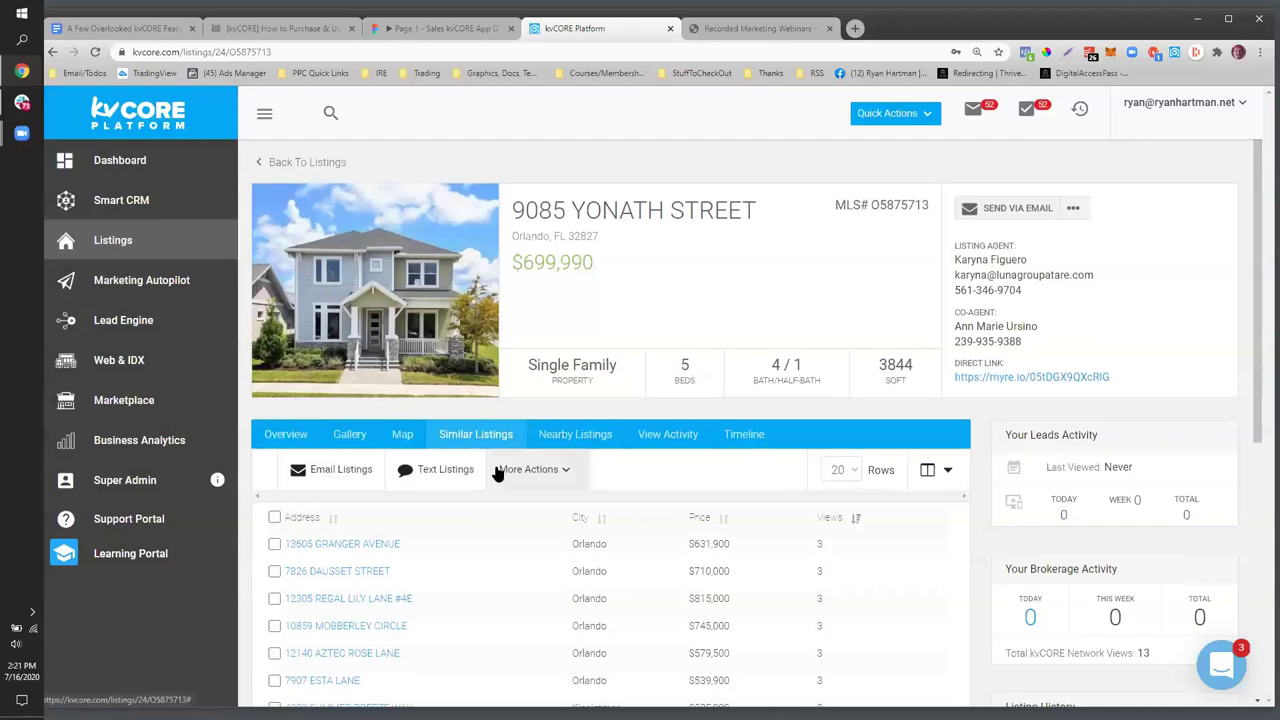
scroll(450, 520, "down", 3)
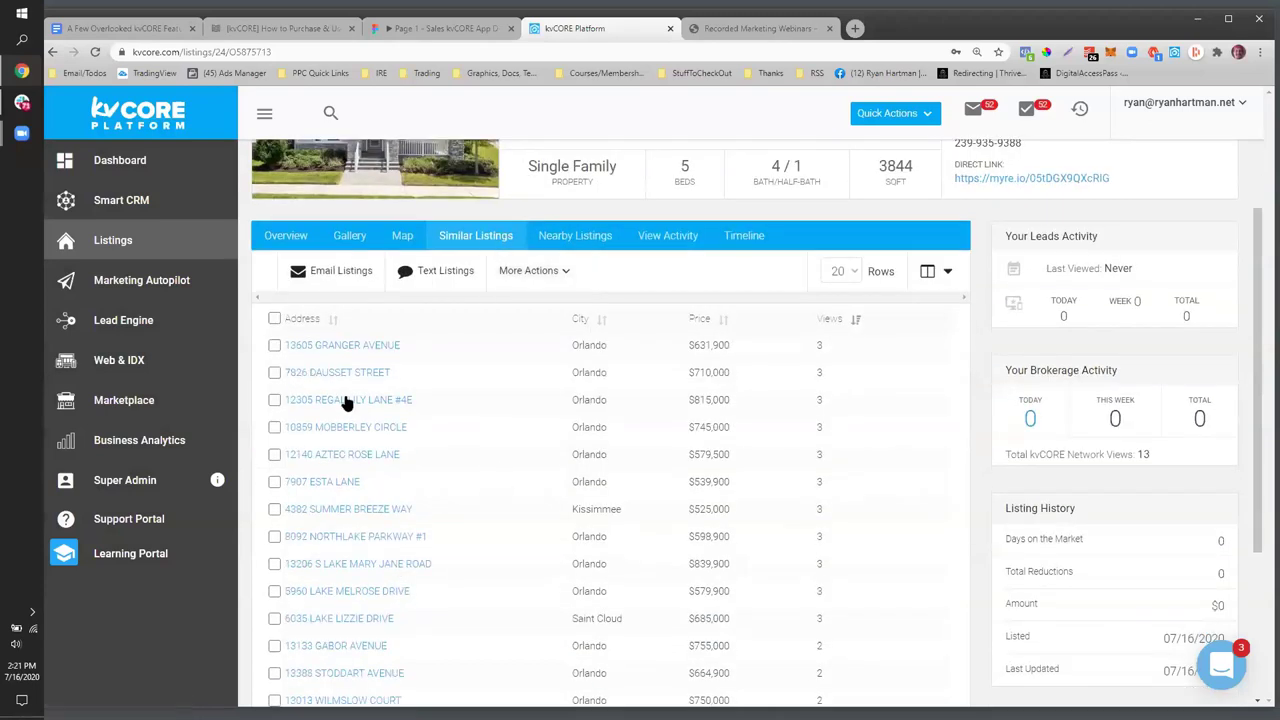
scroll(345, 401, "up", 1)
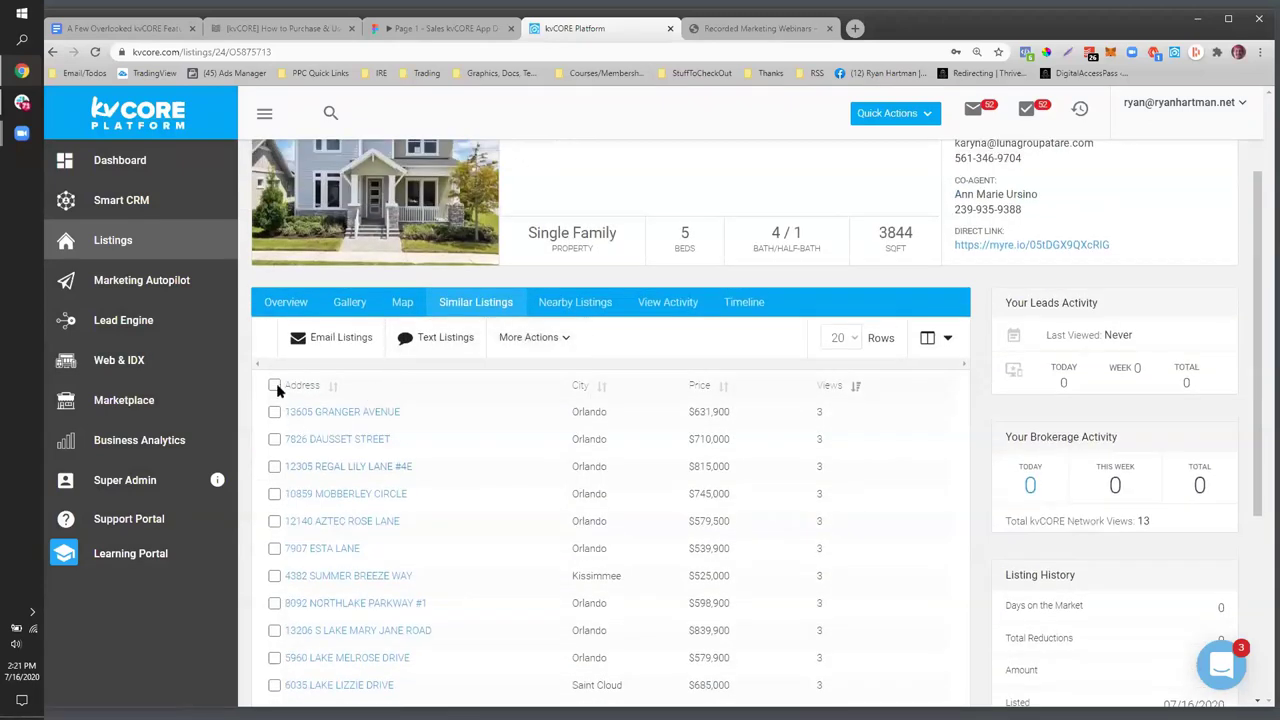
left_click(274, 385)
scroll(343, 471, "down", 5)
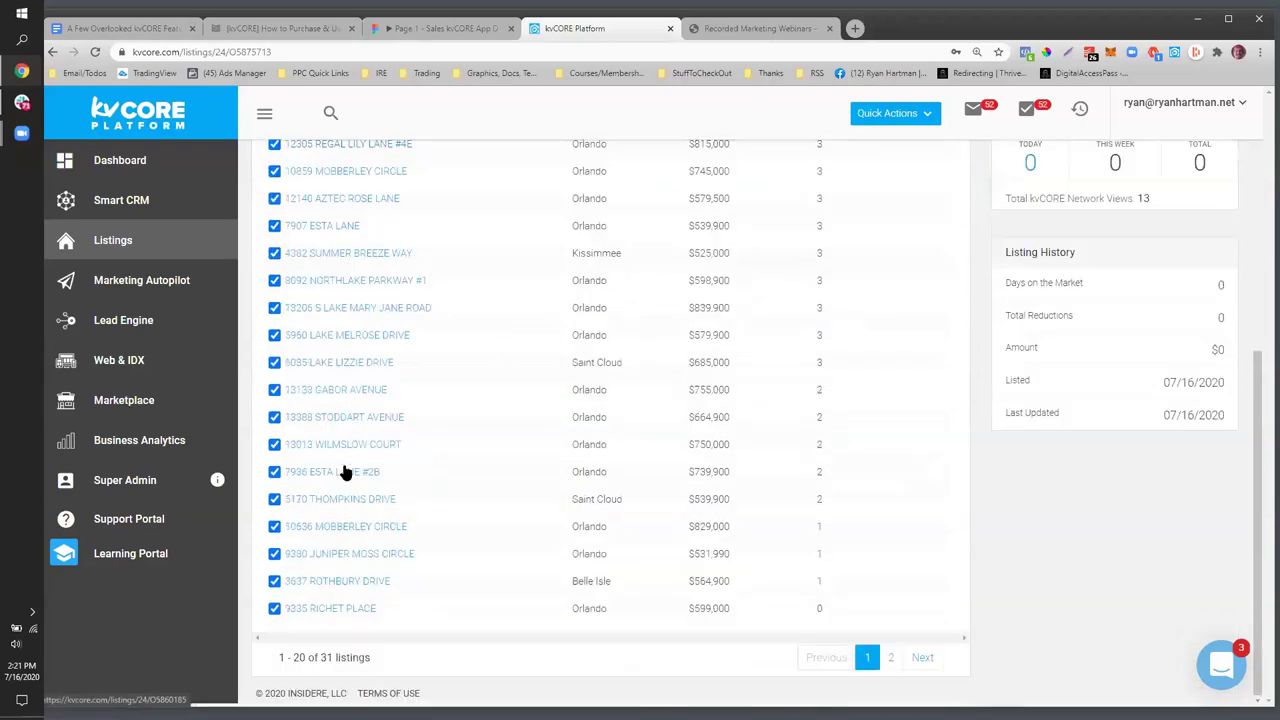
scroll(345, 471, "up", 5)
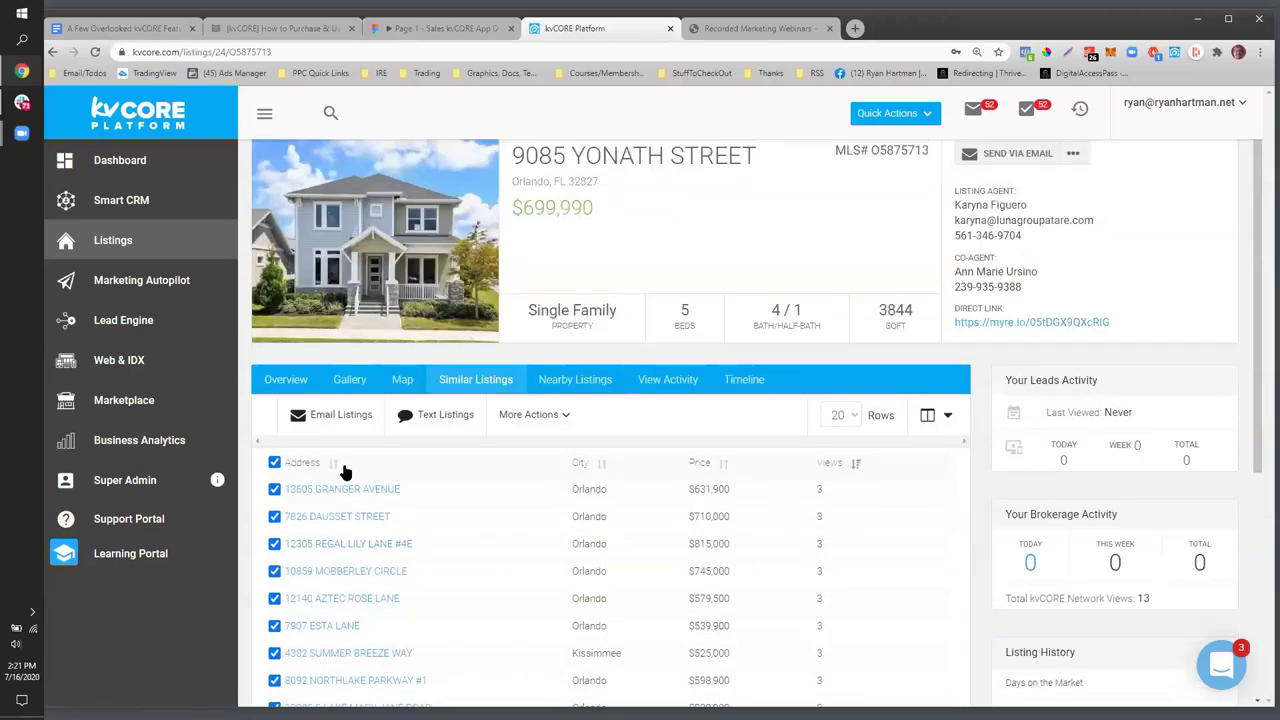
left_click(335, 418)
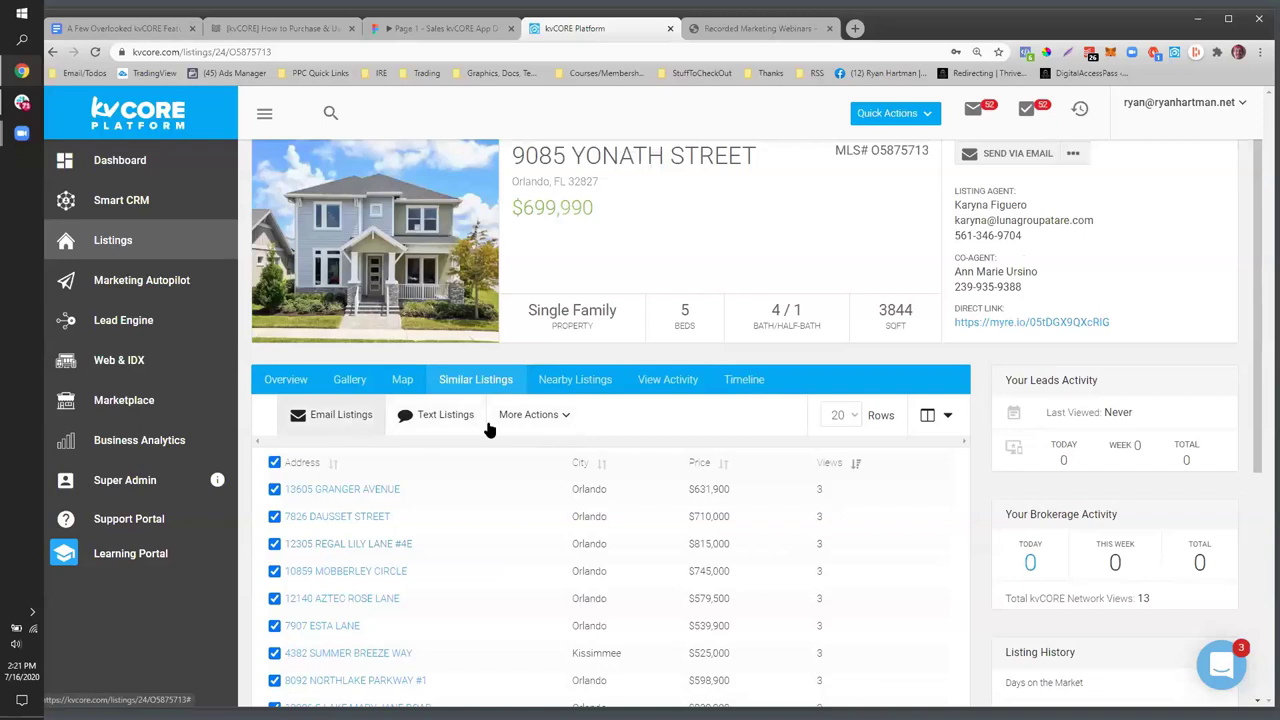
left_click(572, 418)
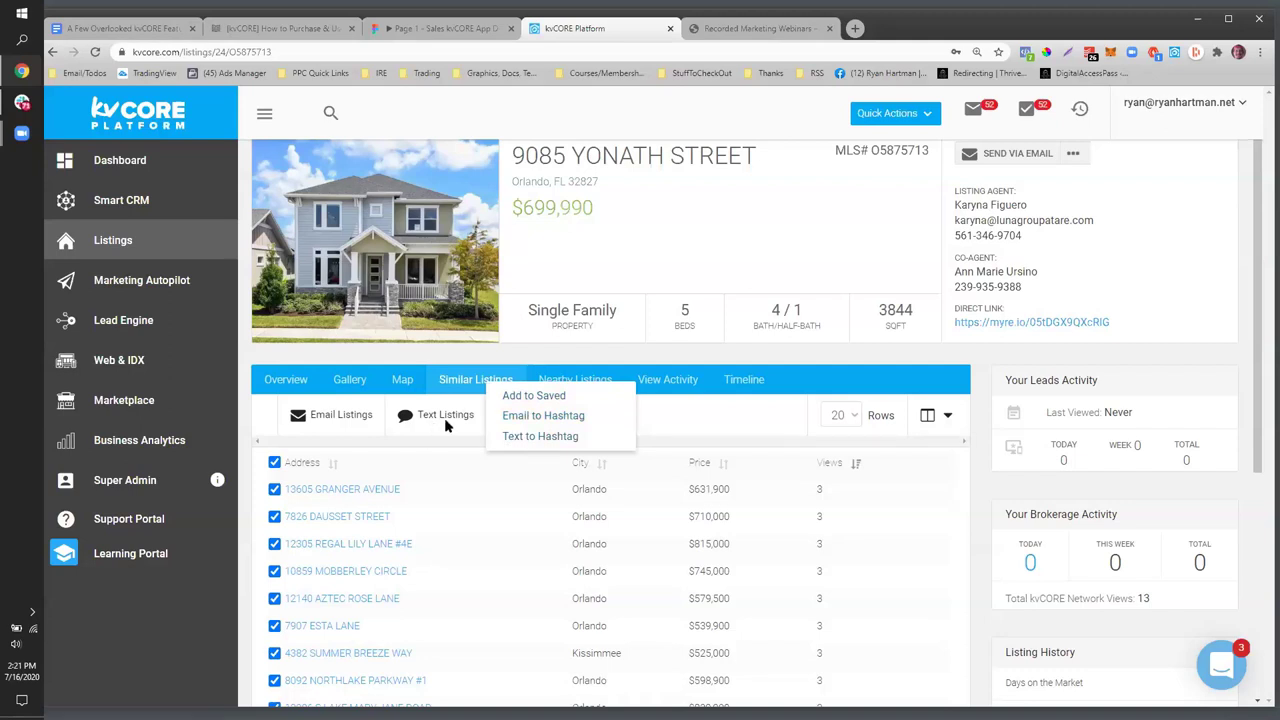
left_click(541, 416)
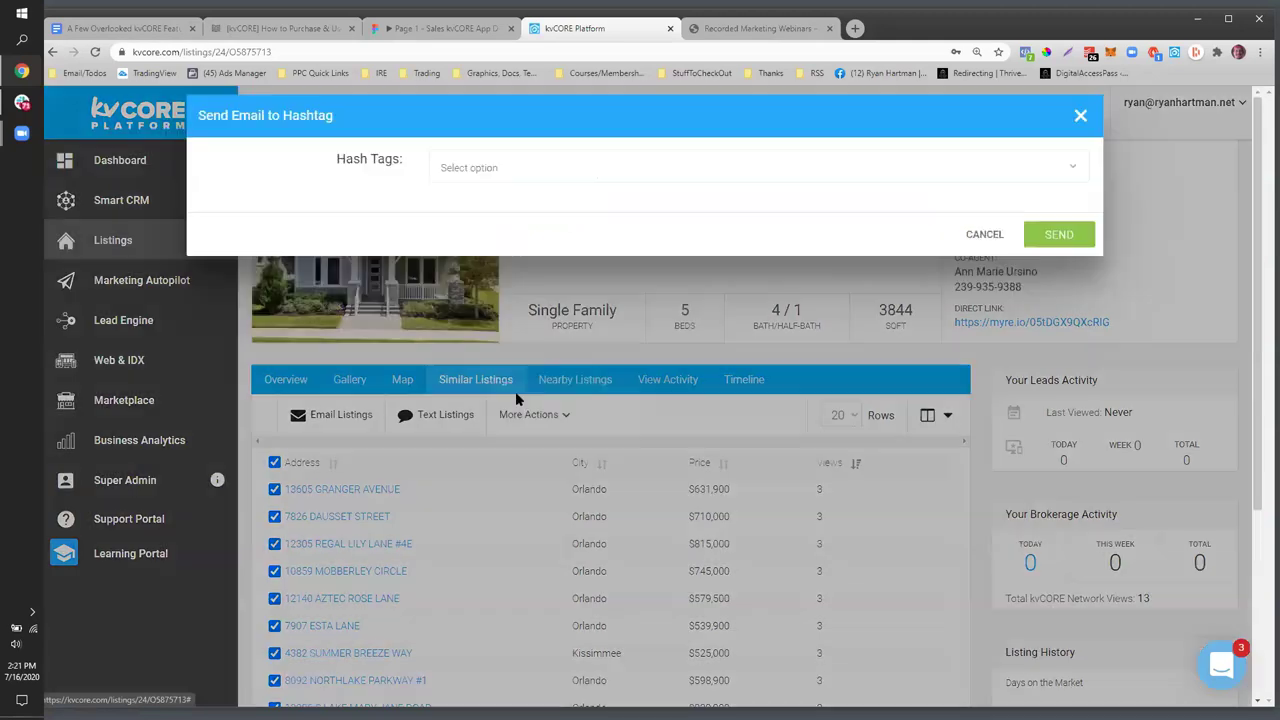
left_click(494, 175)
left_click(489, 234)
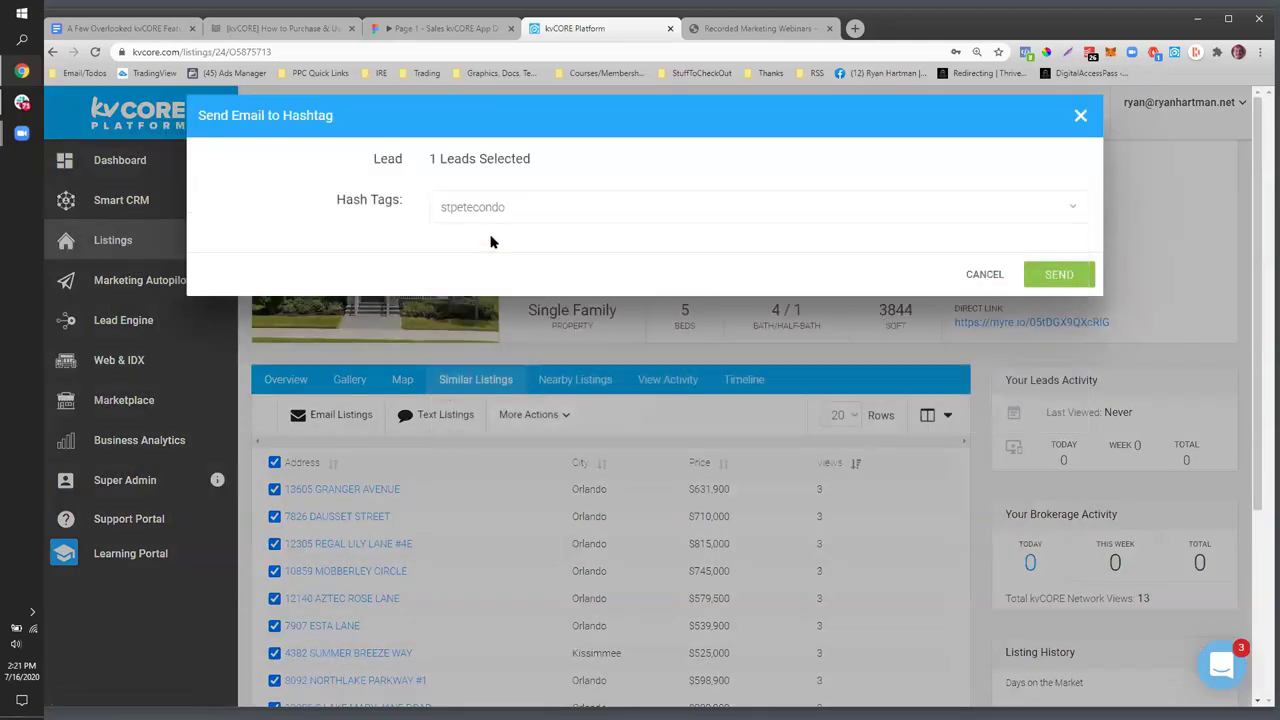
left_click(531, 203)
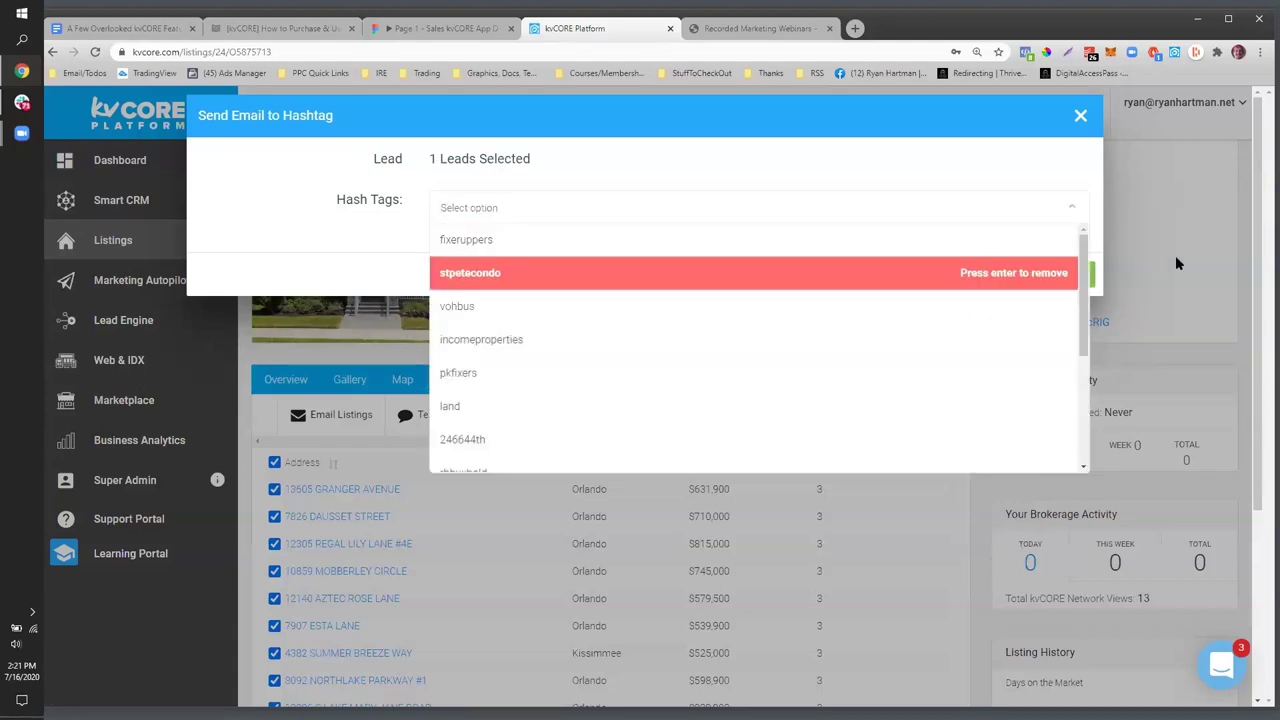
left_click(1080, 117)
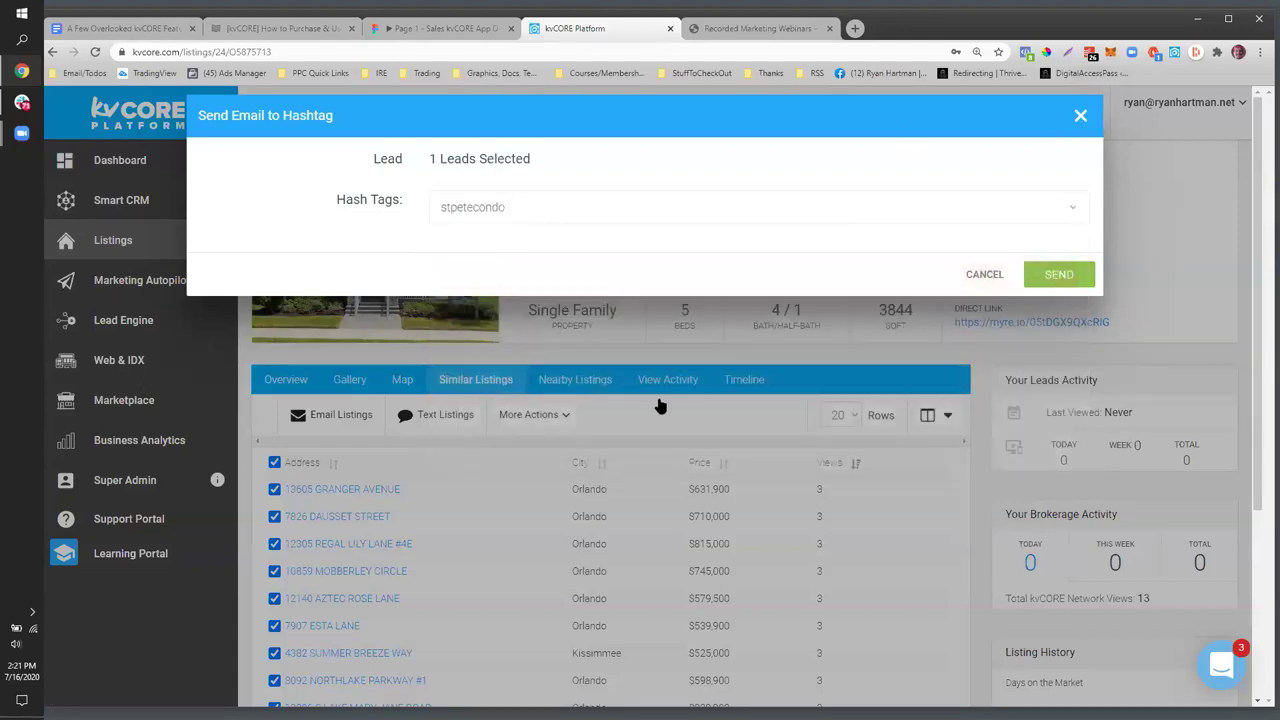
left_click(626, 436)
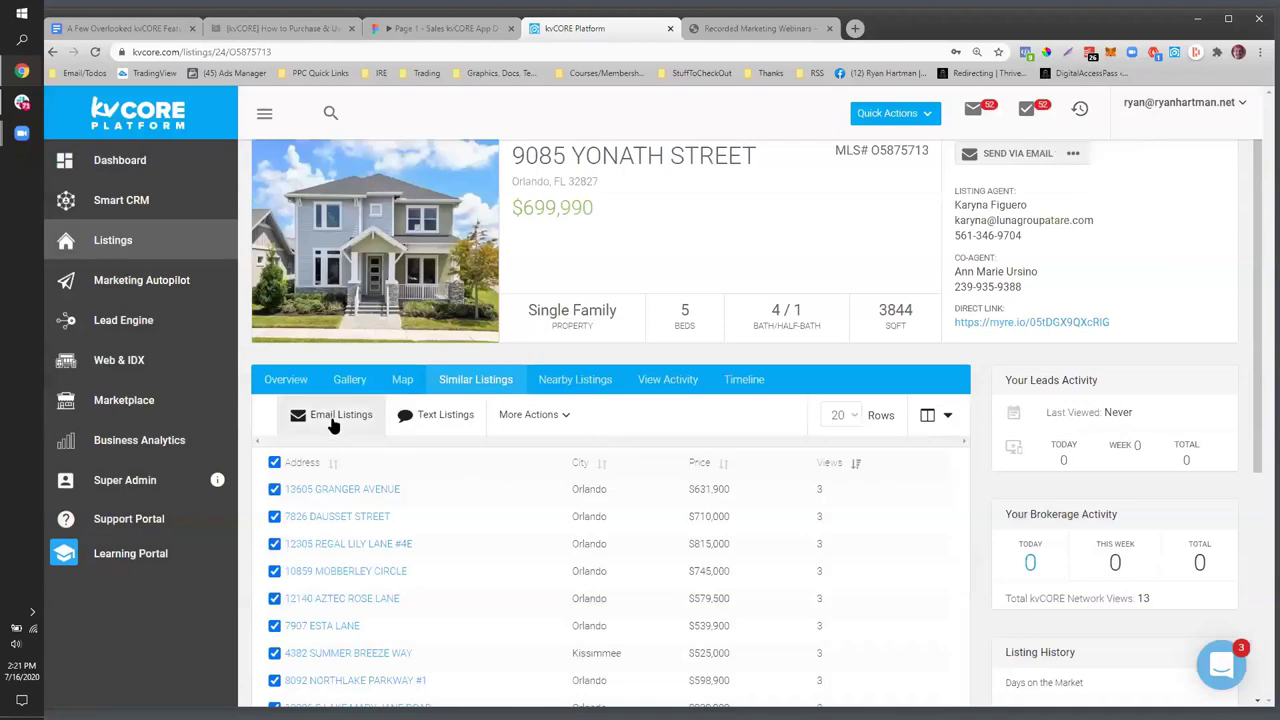
double_click(820, 489)
left_click(545, 412)
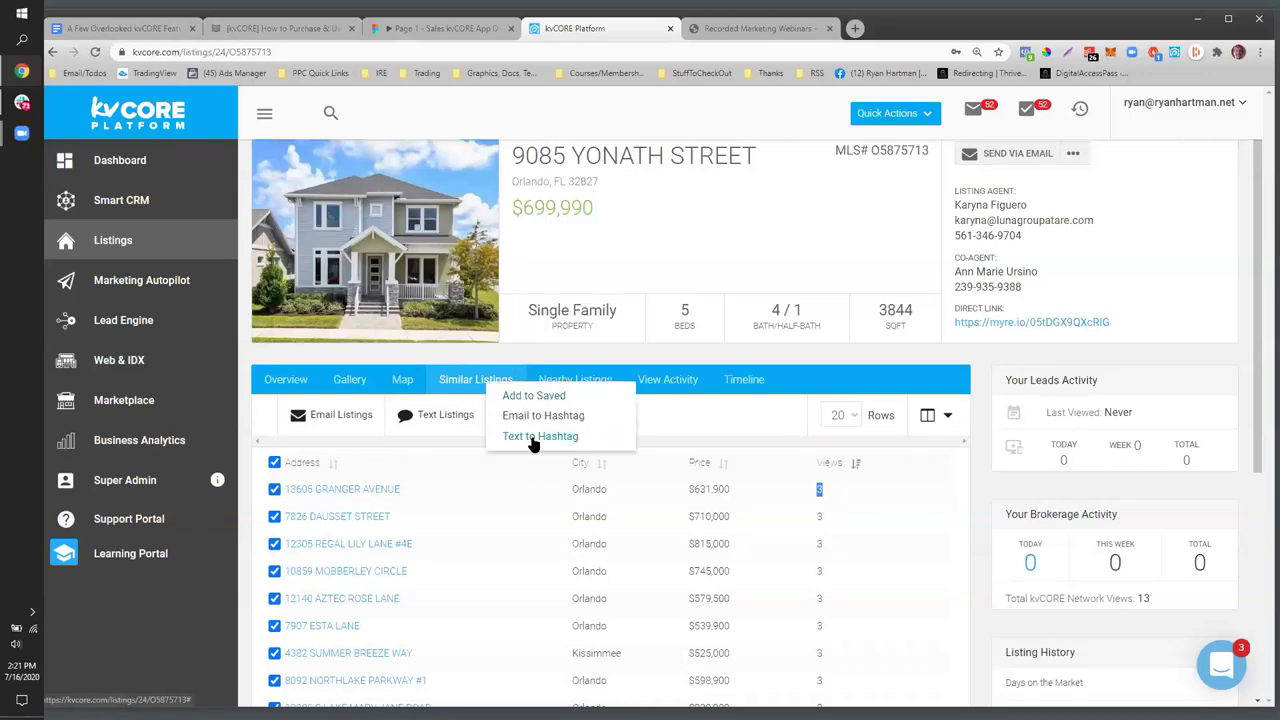
left_click(533, 440)
left_click(541, 240)
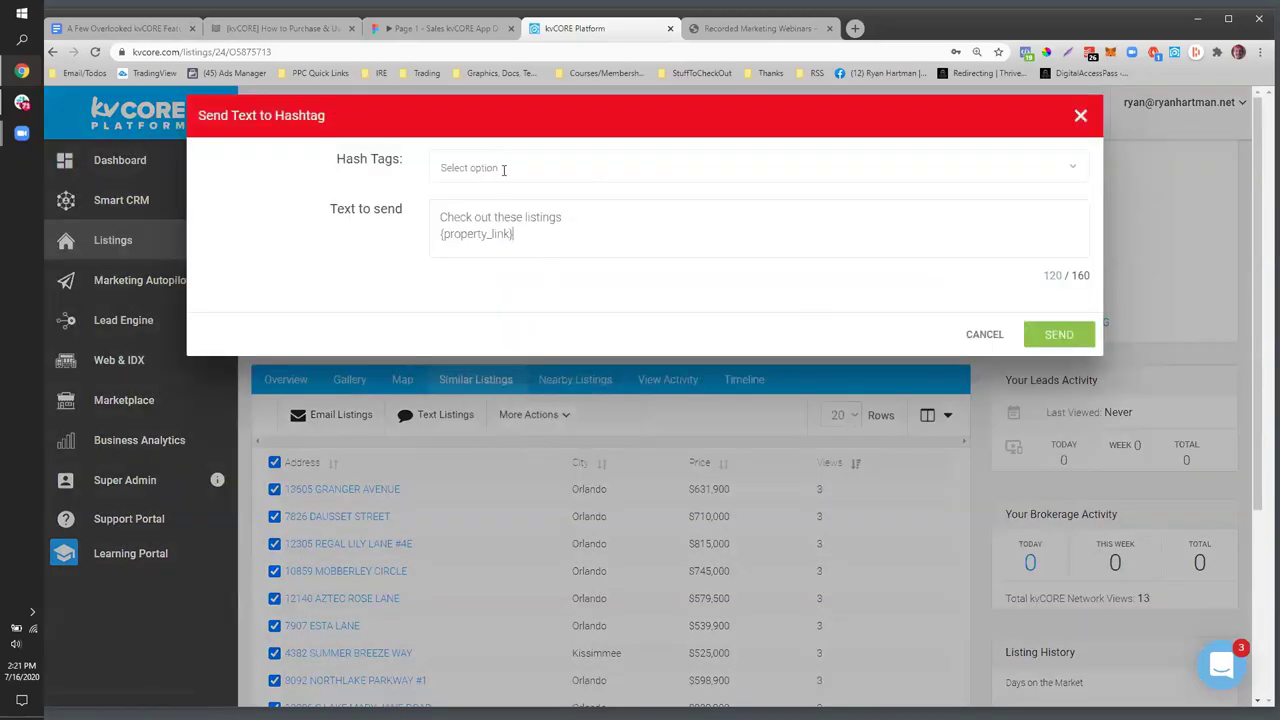
left_click(502, 169)
left_click(237, 274)
left_click_drag(440, 217, 600, 213)
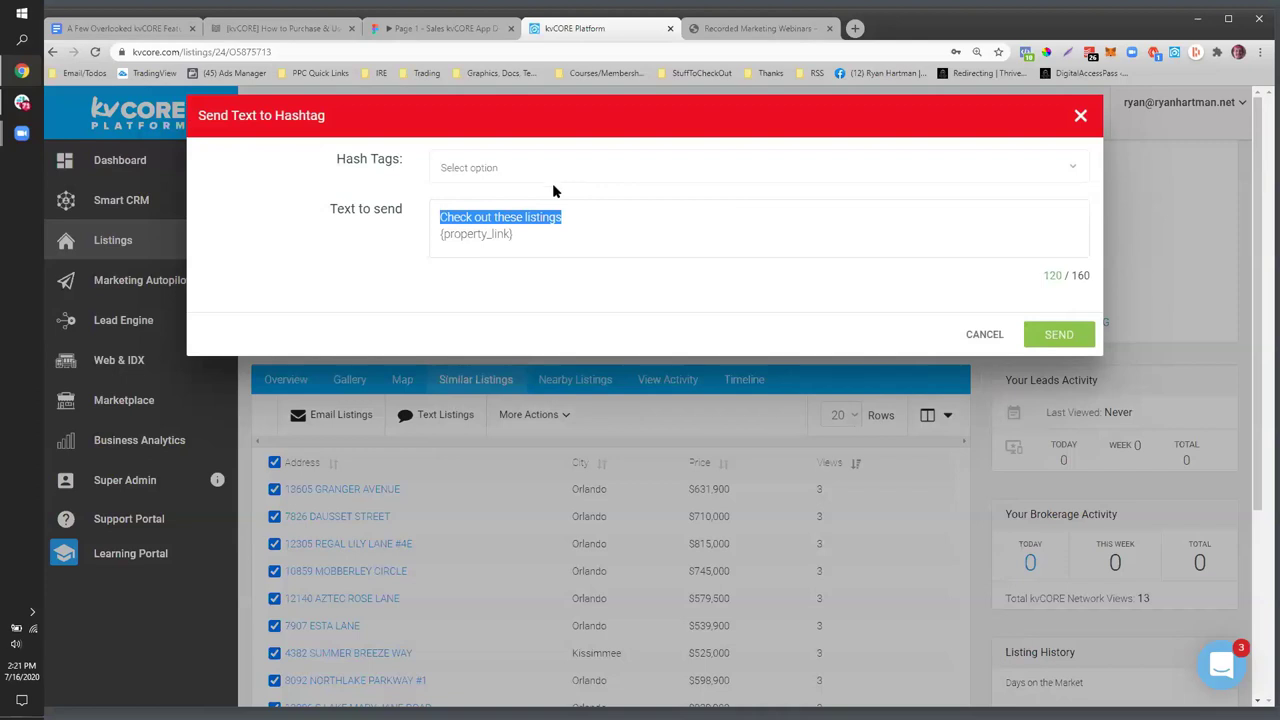
left_click(1080, 115)
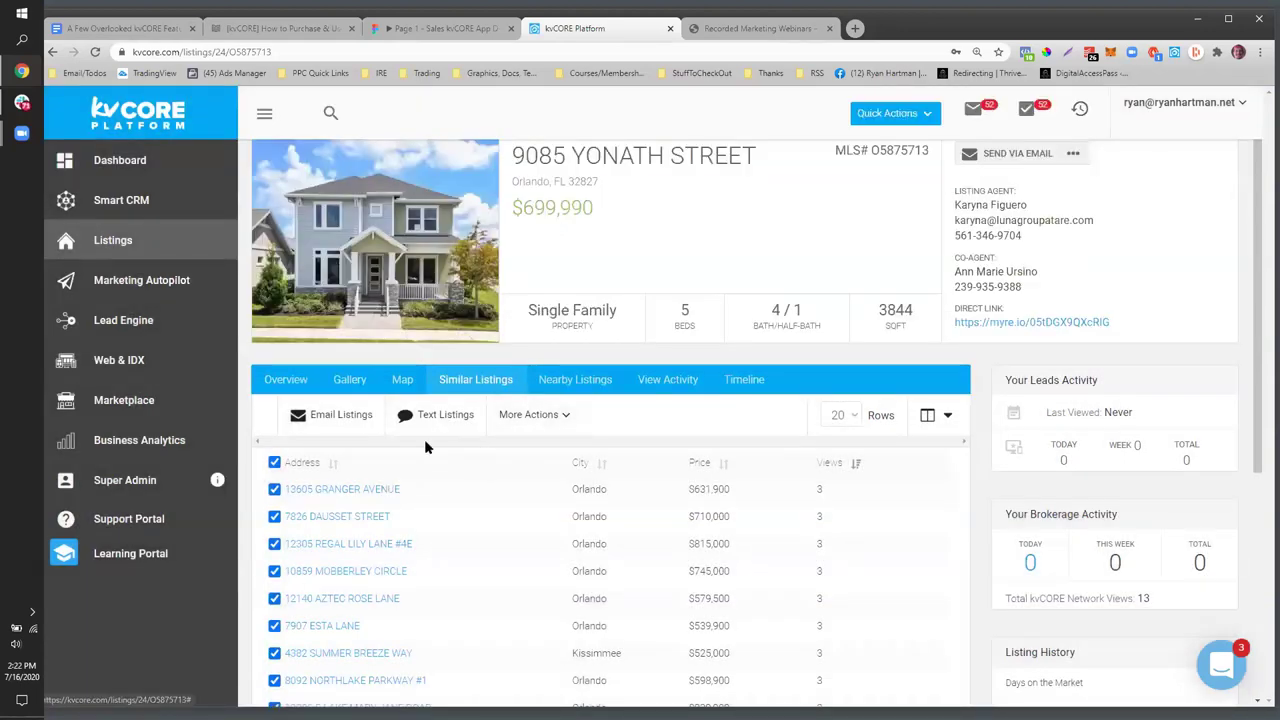
left_click(570, 380)
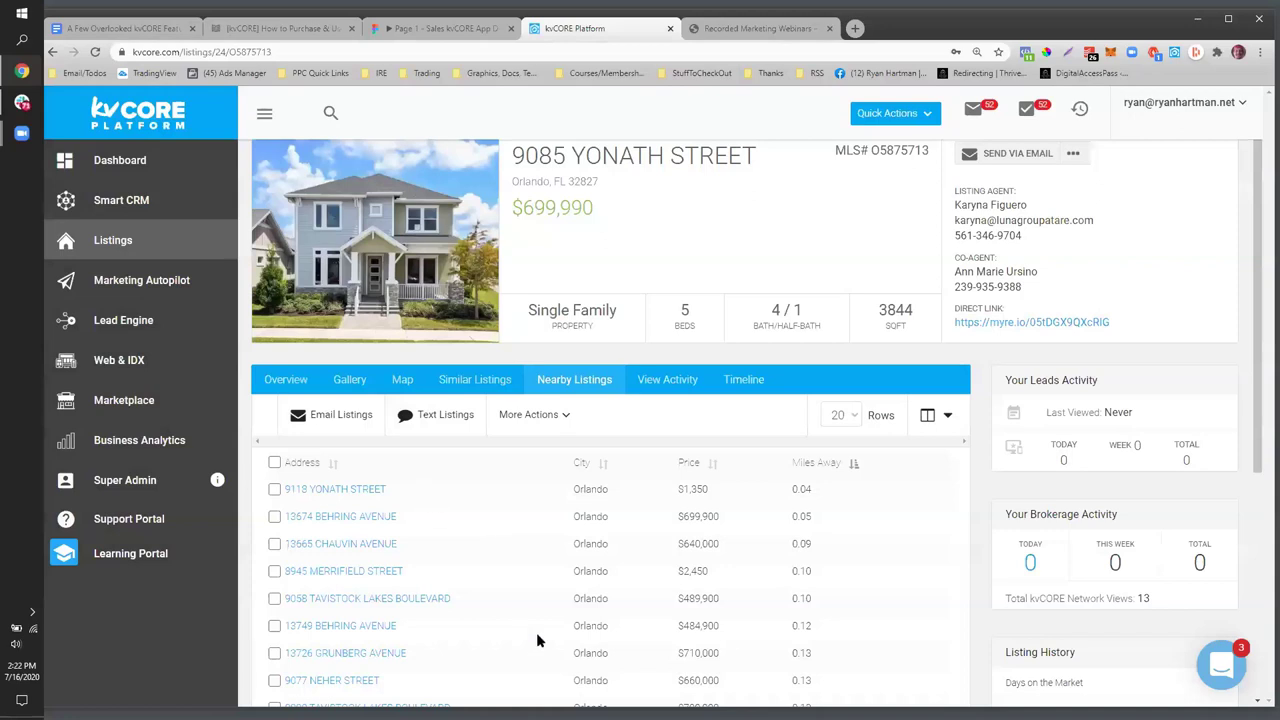
- Scroll through the Nearby Listings table of Orlando homes 0.04 to 0.20 miles away
scroll(504, 544, "down", 2)
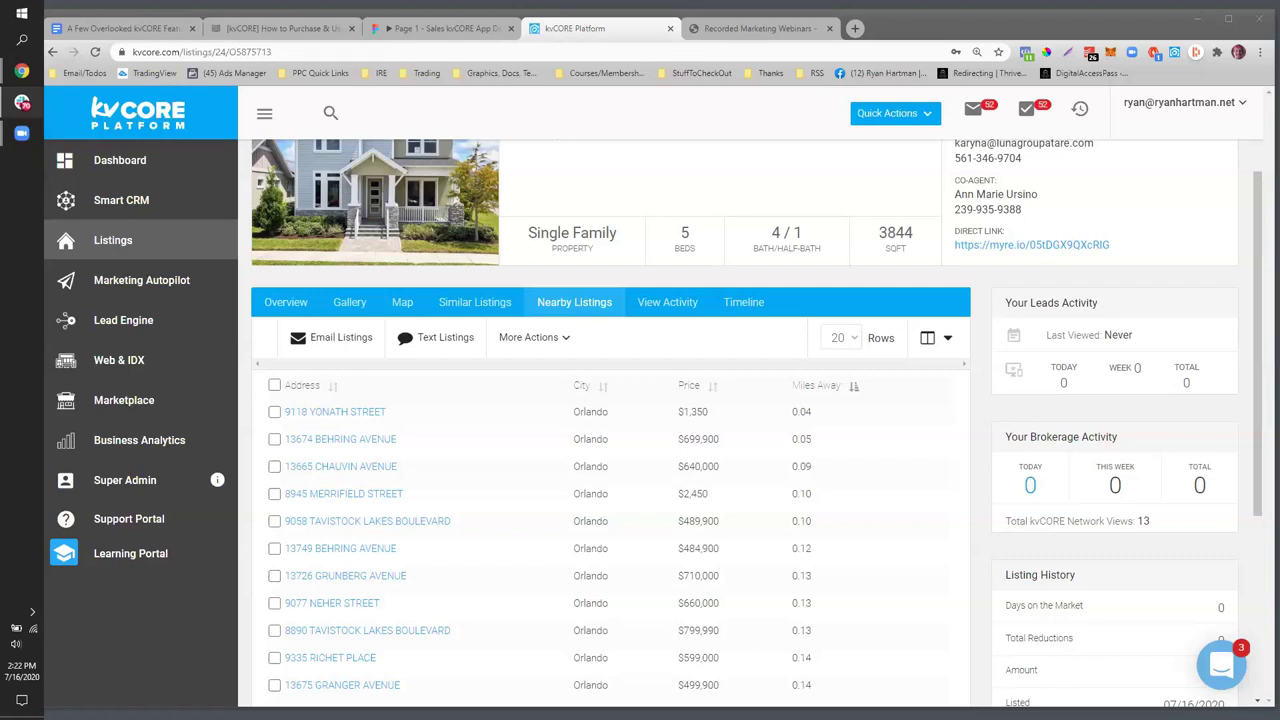
scroll(687, 371, "down", 1)
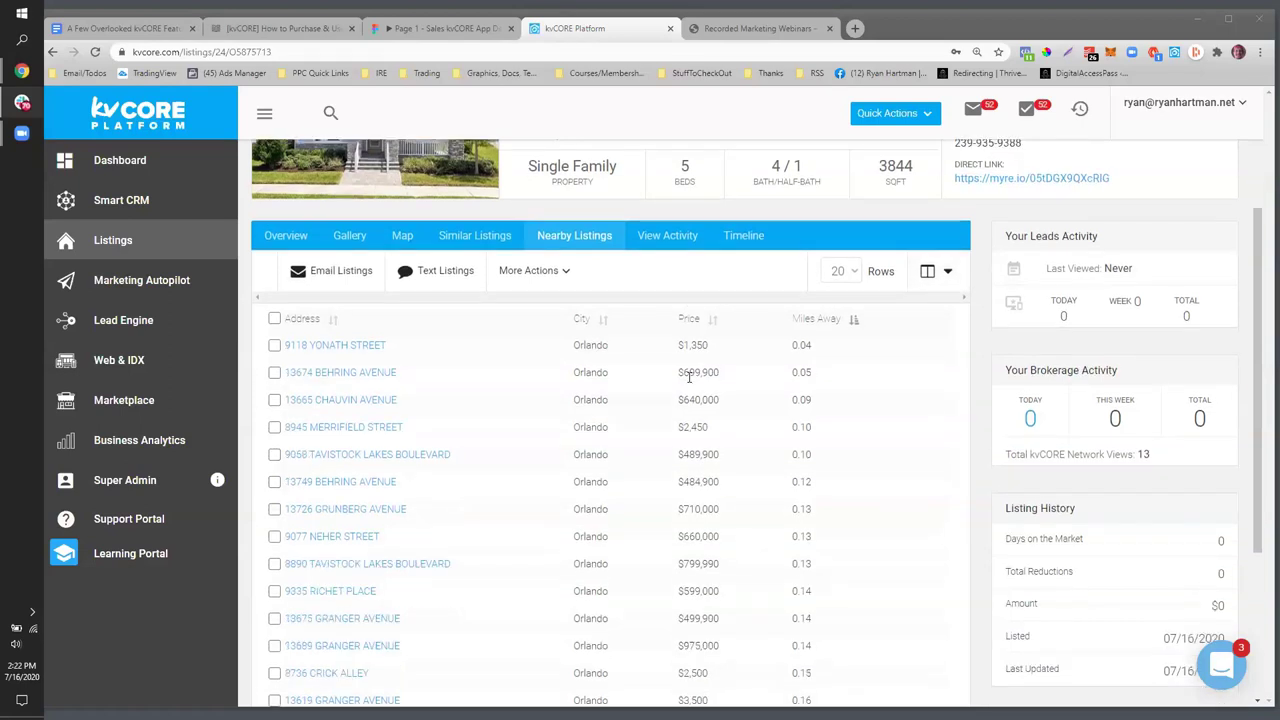
scroll(689, 377, "down", 3)
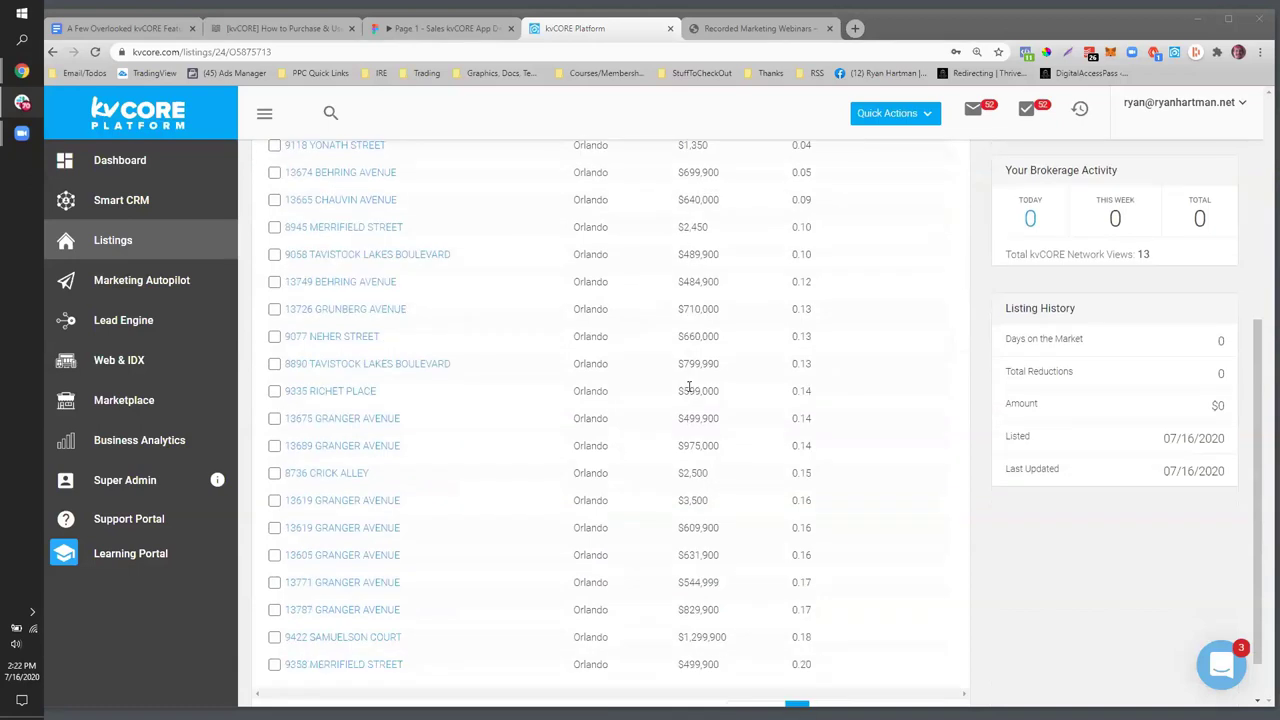
scroll(688, 388, "up", 3)
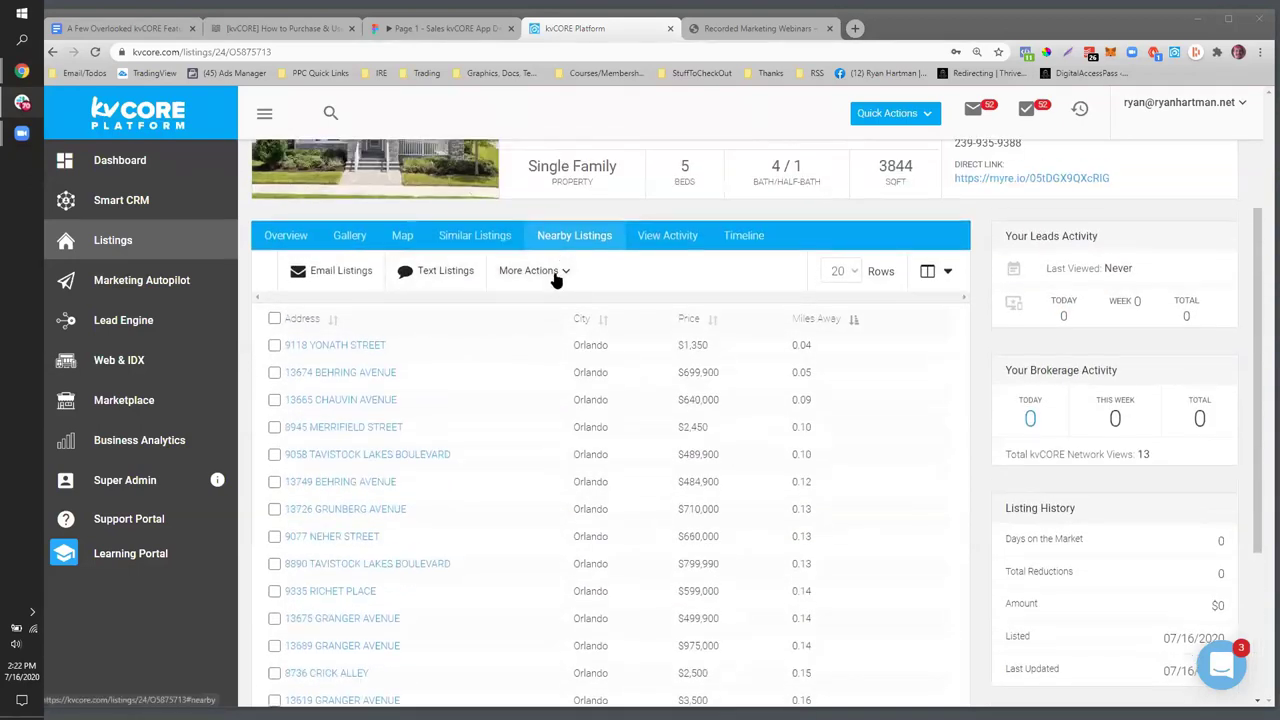
left_click(274, 345)
left_click(274, 372)
left_click(274, 399)
left_click(274, 428)
left_click(274, 455)
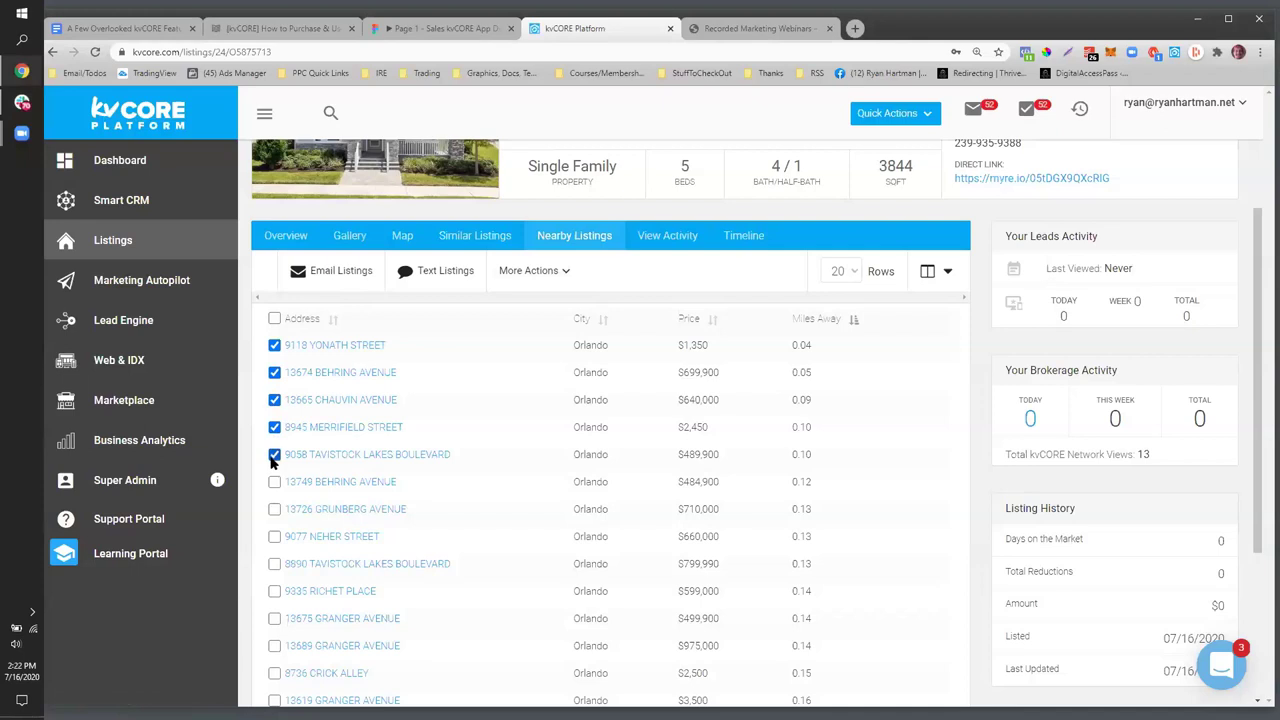
- Choose Send Text to Hashtag from More Actions for the checked listings
scroll(457, 366, "up", 2)
scroll(423, 357, "down", 2)
scroll(749, 206, "up", 2)
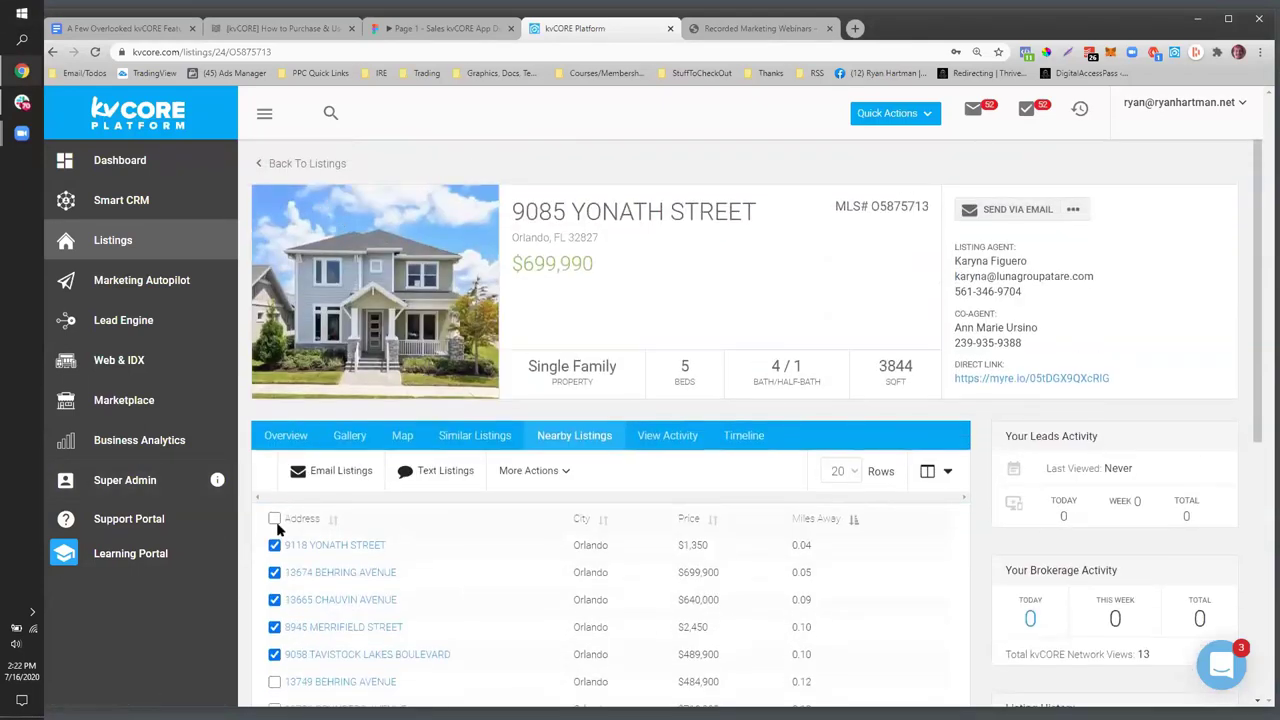
scroll(490, 518, "down", 1)
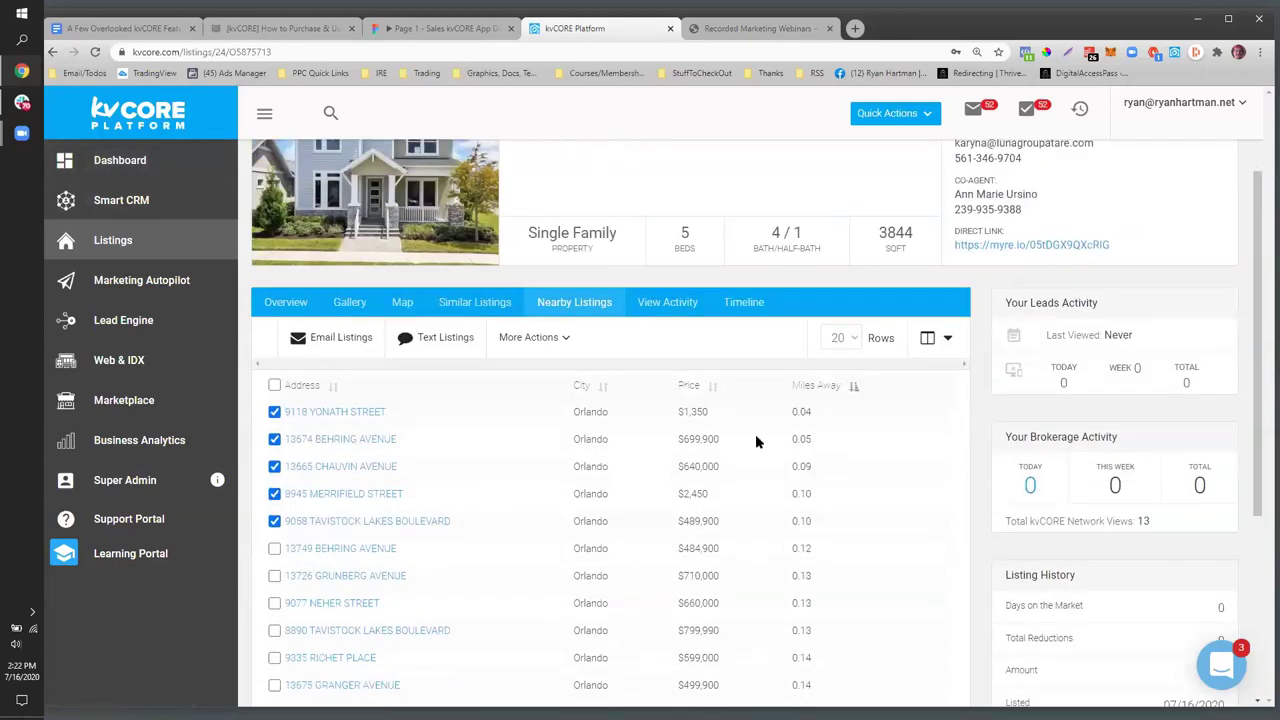
left_click(530, 337)
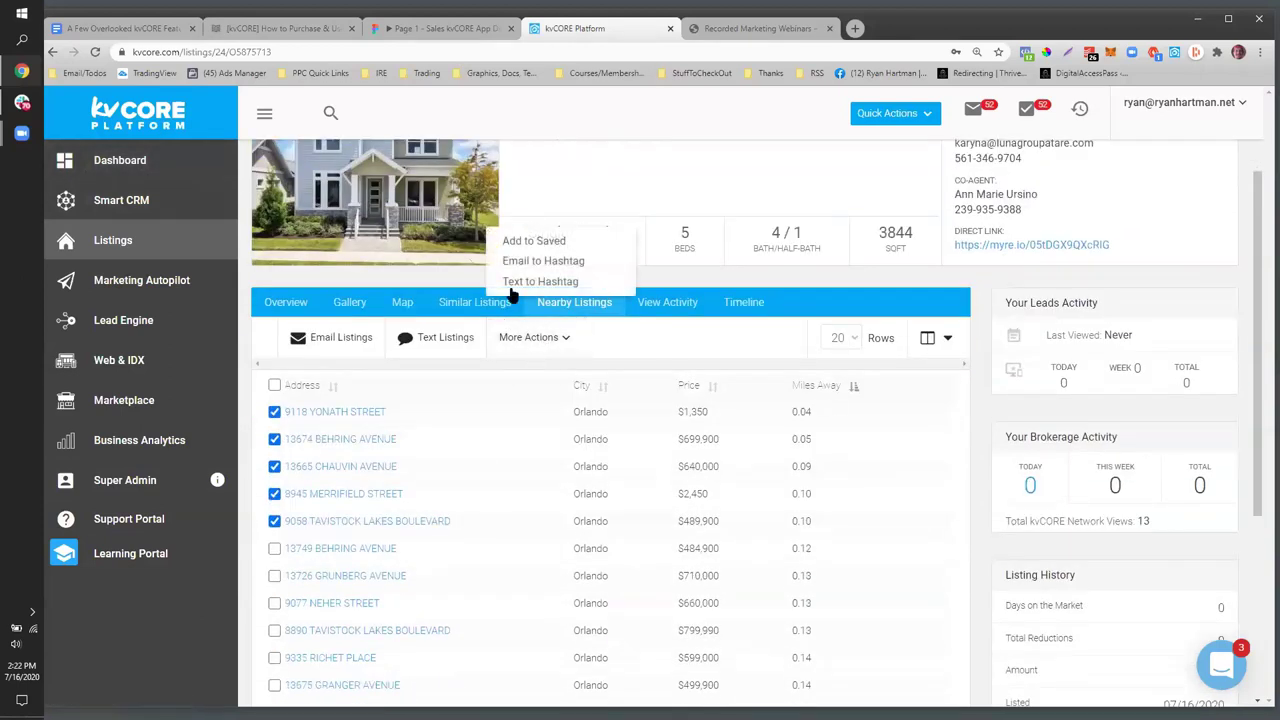
left_click(510, 284)
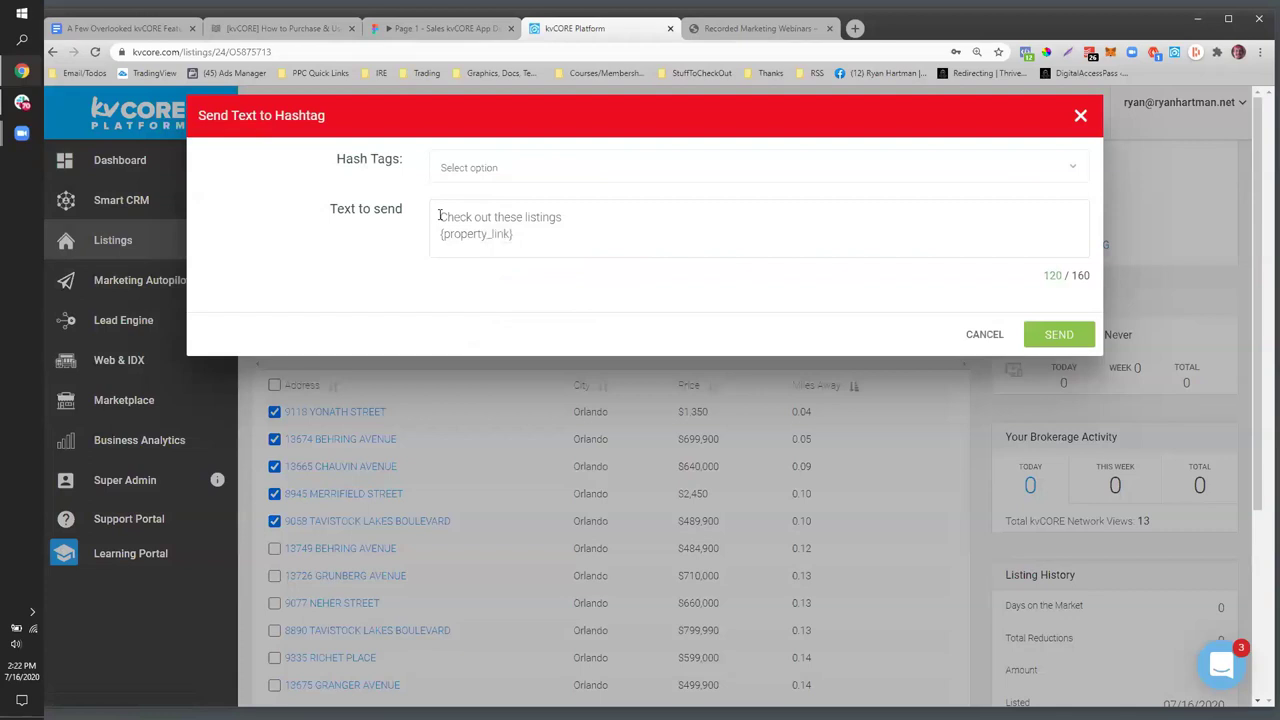
- Replace 'Check out these listings' with 'Hi saw you were checking 123 main... here's a handful of others that I pic that are similar...'
left_click_drag(440, 216, 700, 203)
type("Hi saw ")
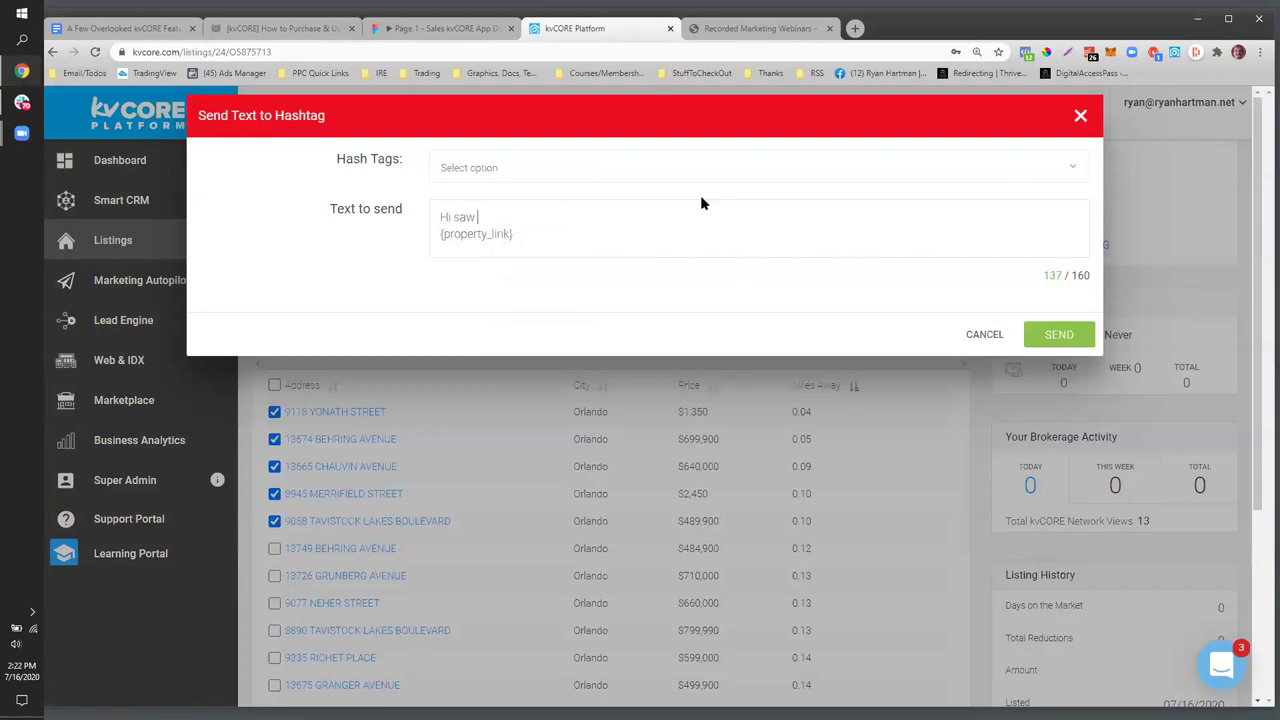
type("you were checking 123 main... here's a hand")
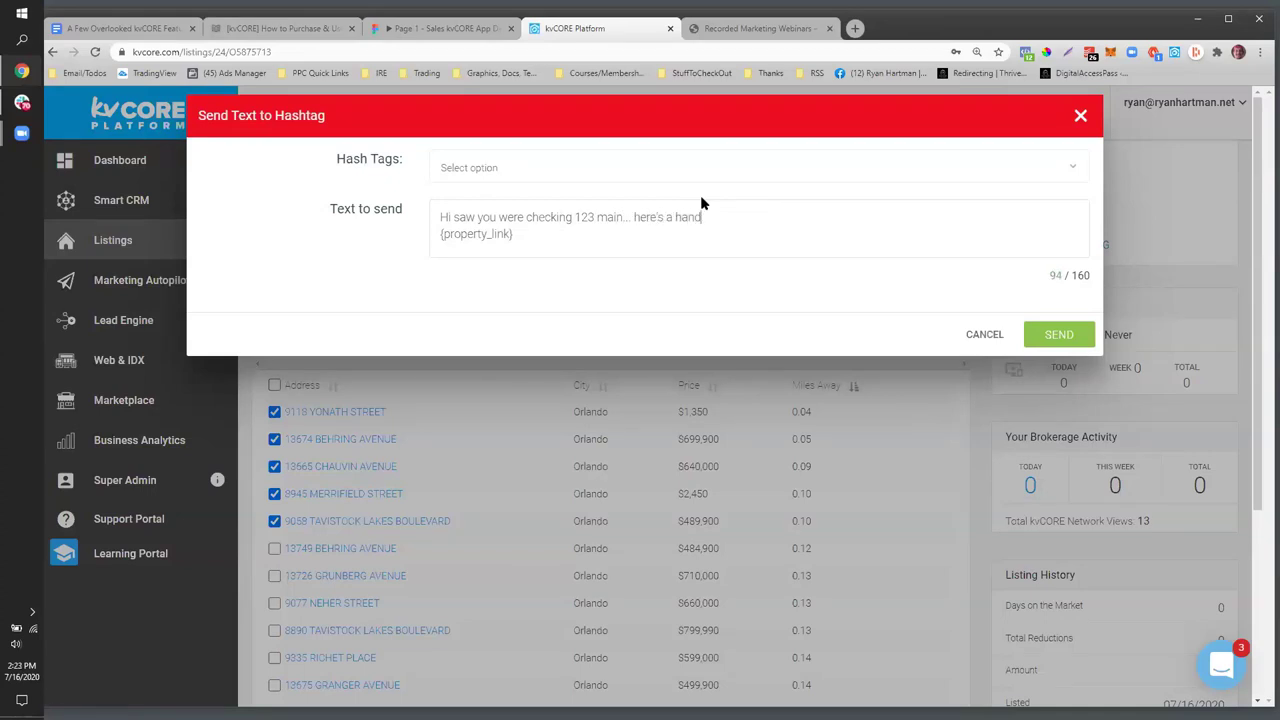
type("ful of others that I picked")
type("that are similar...")
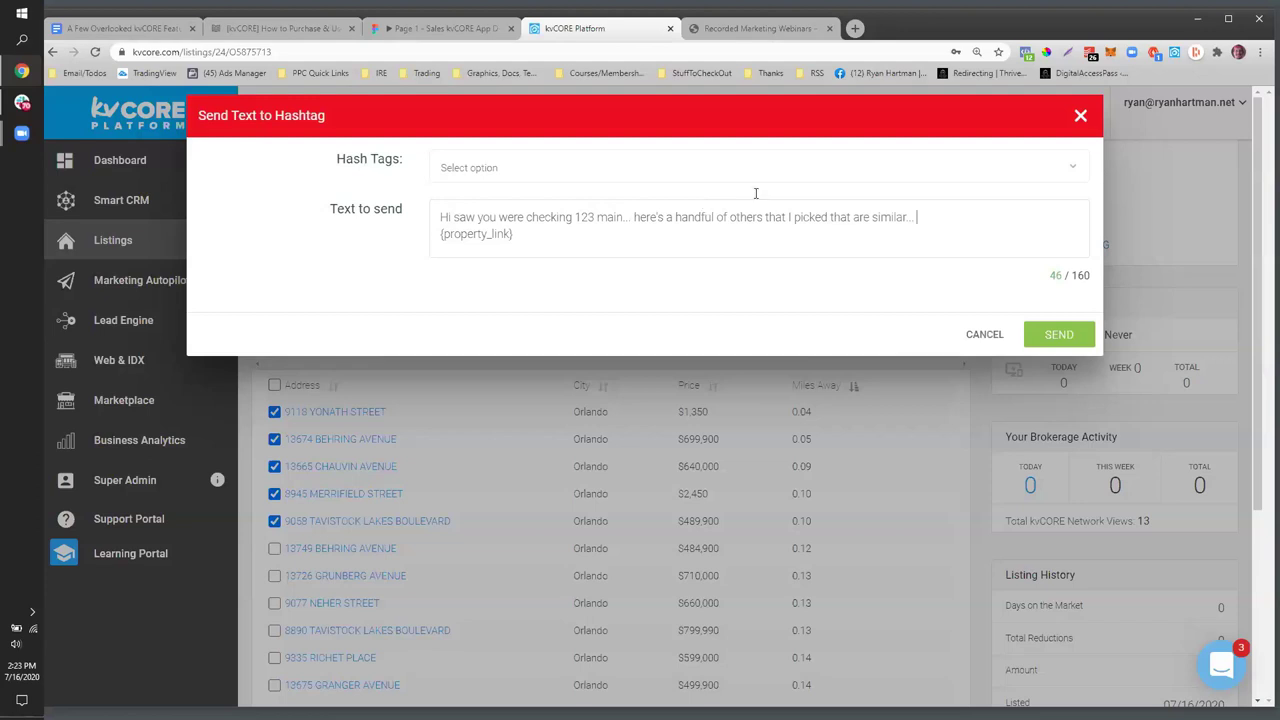
- Close the hashtag text unsent and check the listing's View Activity and Timeline tabs
left_click(1081, 116)
scroll(344, 497, "down", 2)
scroll(342, 500, "up", 2)
scroll(343, 500, "up", 2)
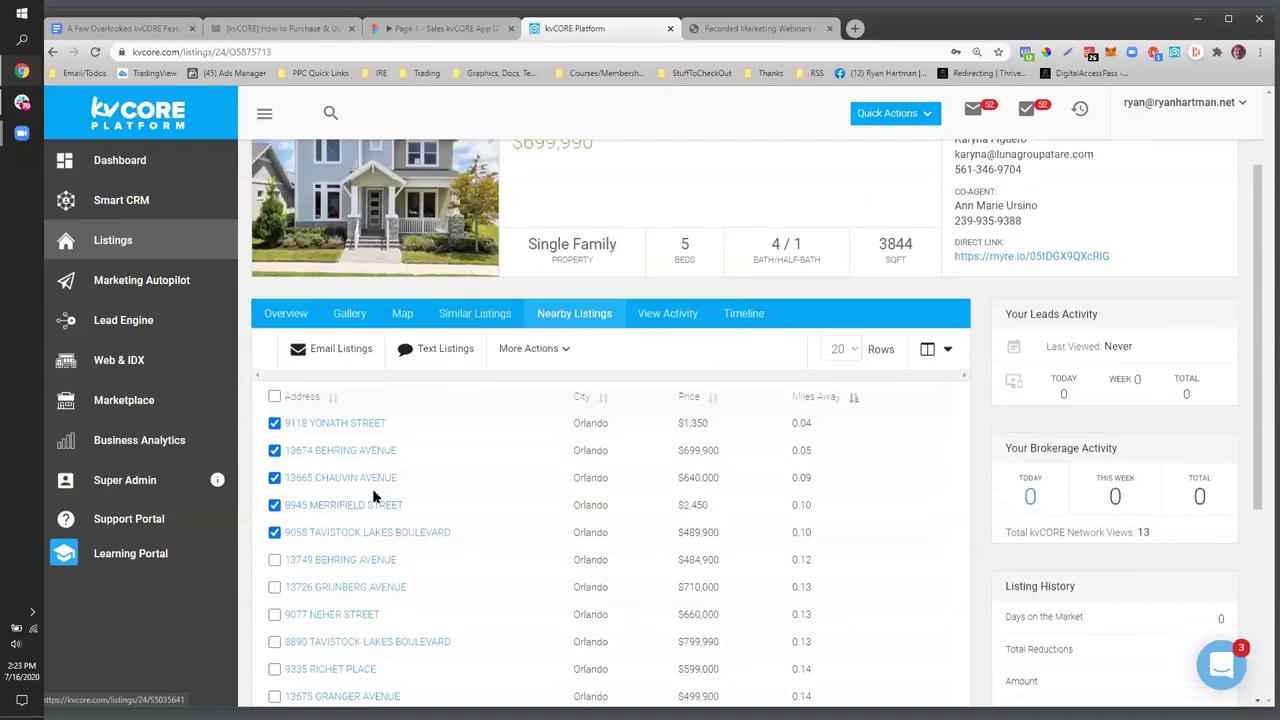
left_click(646, 443)
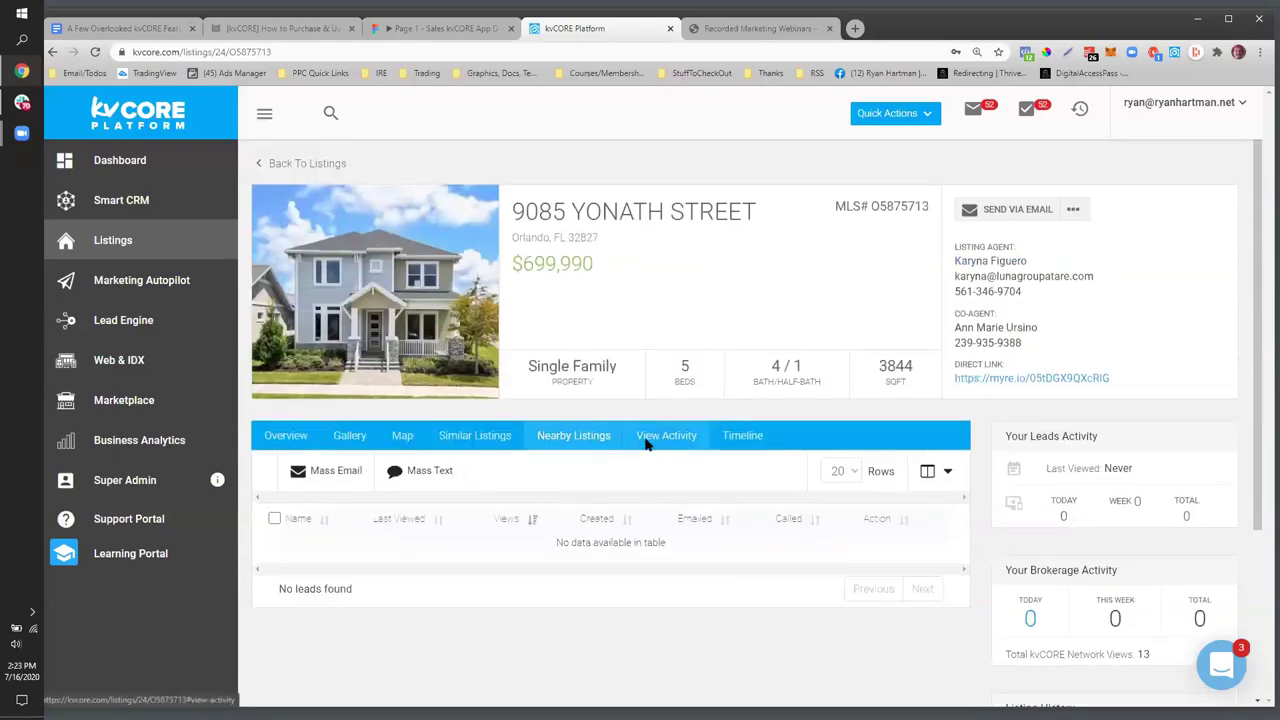
left_click(750, 439)
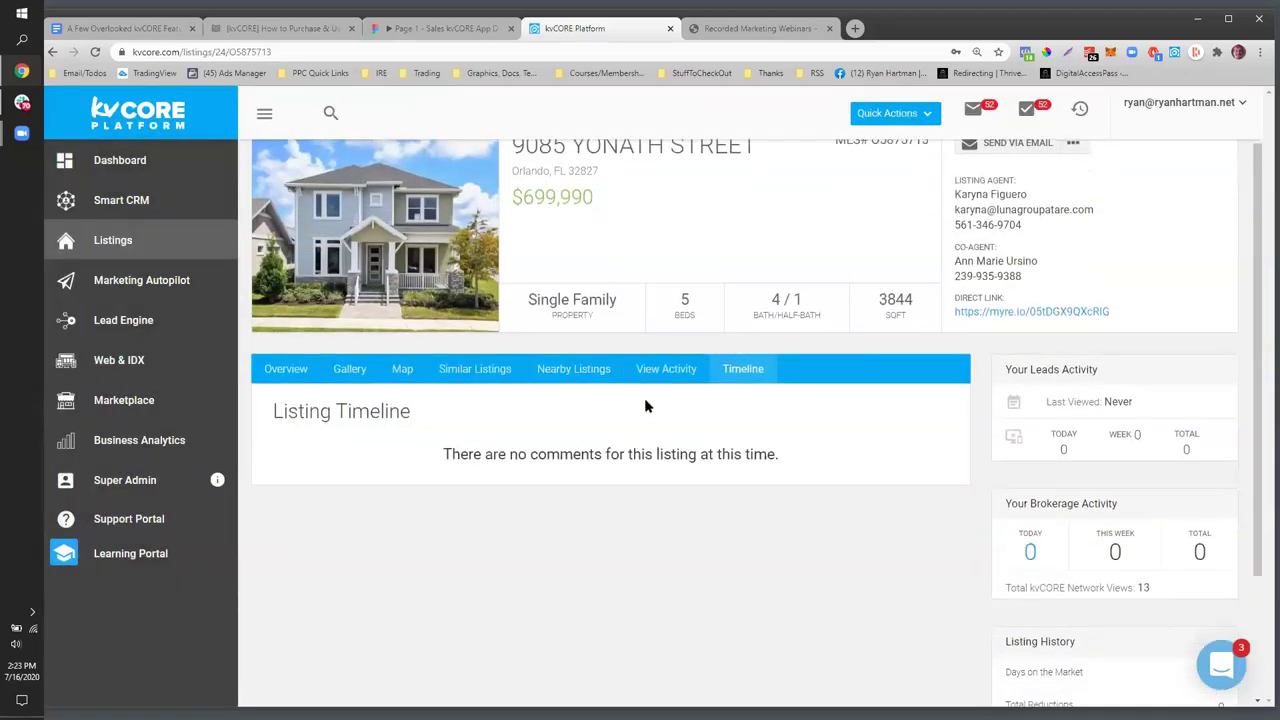
left_click(672, 370)
- Show the listing's sharing options beside Send via Email, then return to the Google Docs outline
scroll(790, 571, "up", 1)
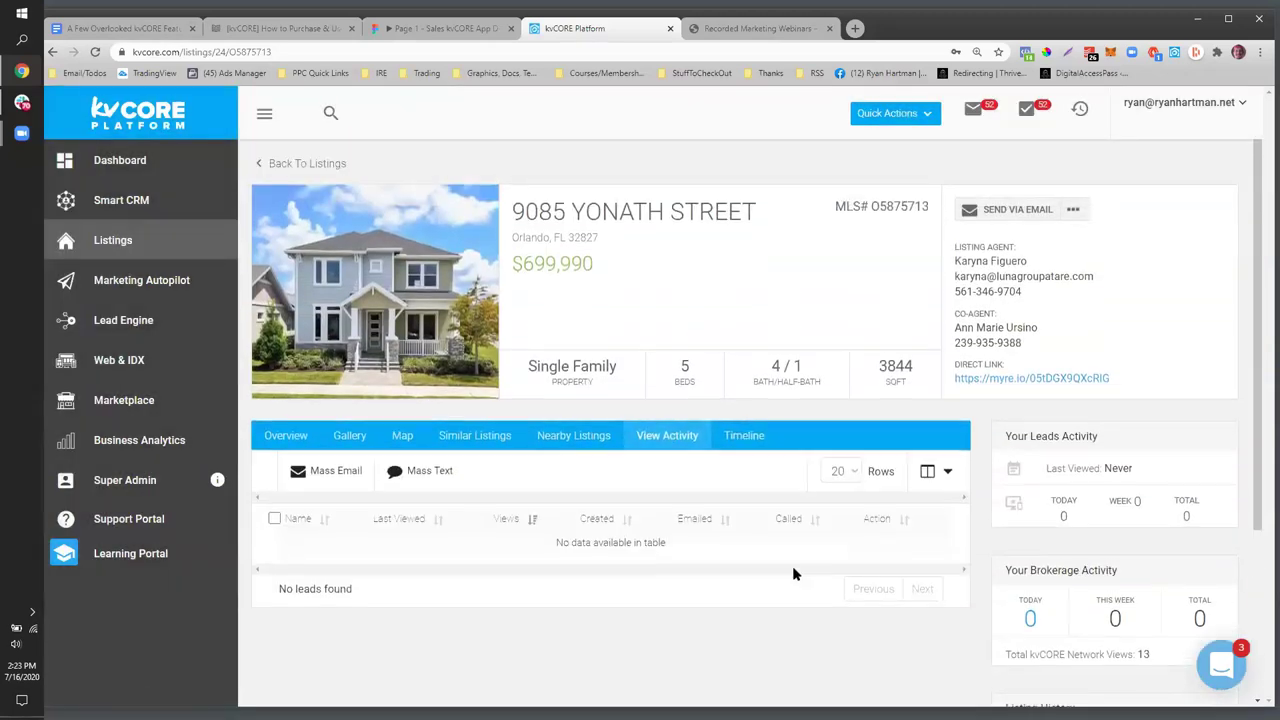
left_click(1074, 210)
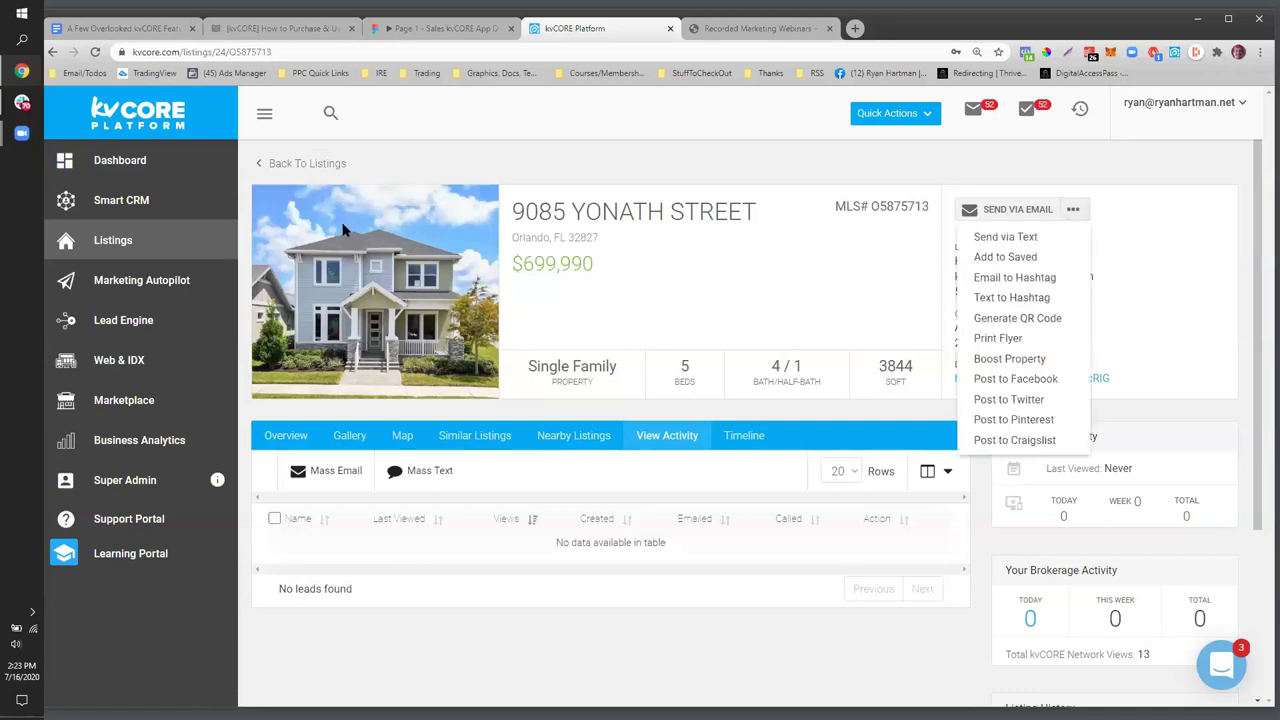
left_click(1077, 214)
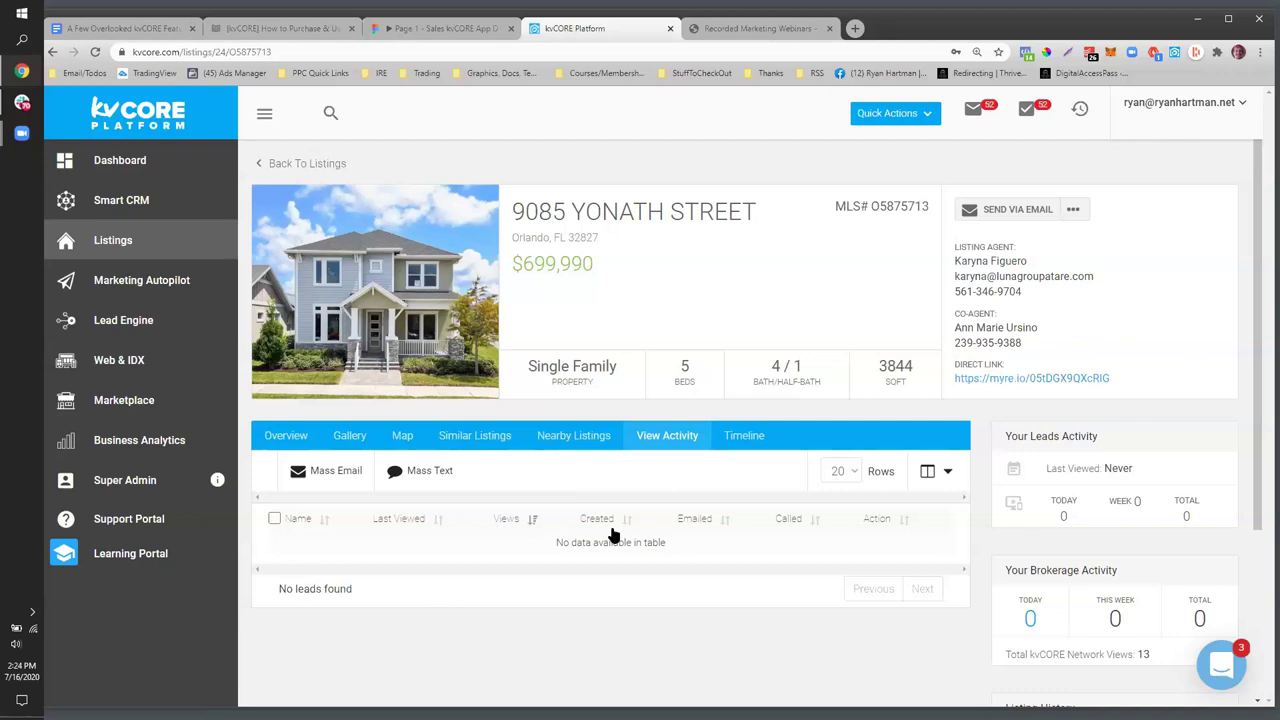
left_click(1075, 212)
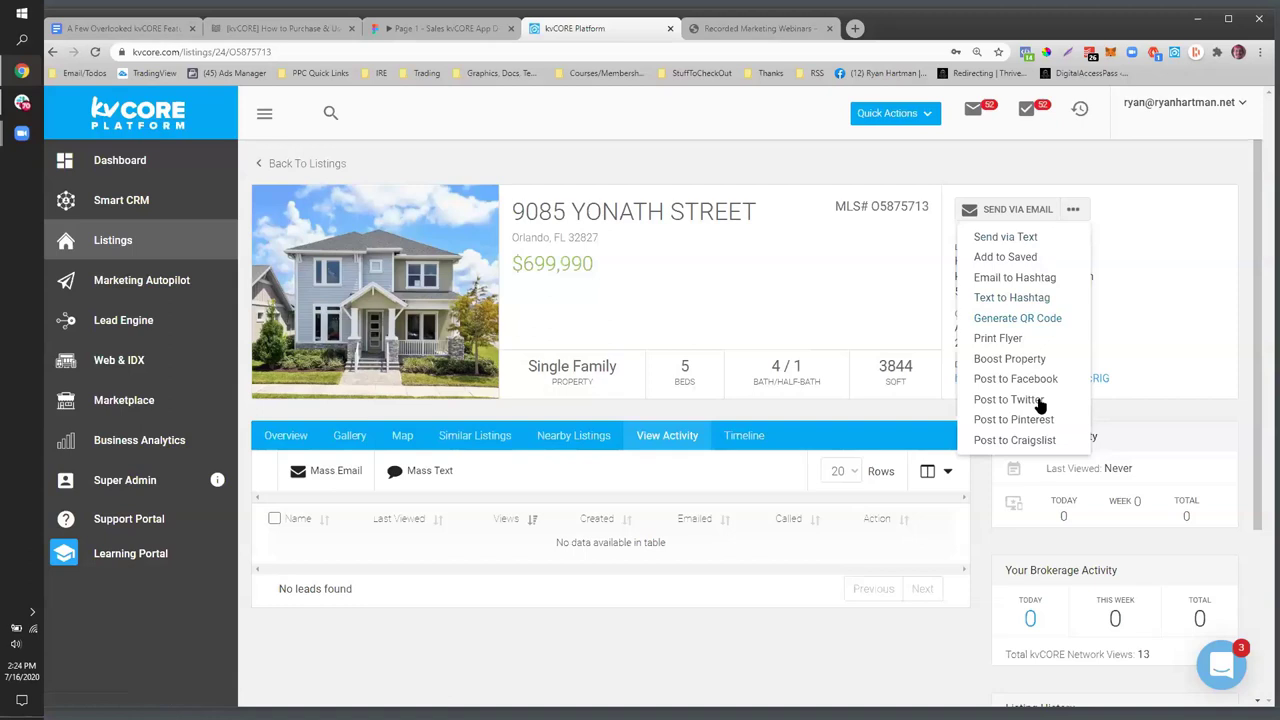
left_click(155, 33)
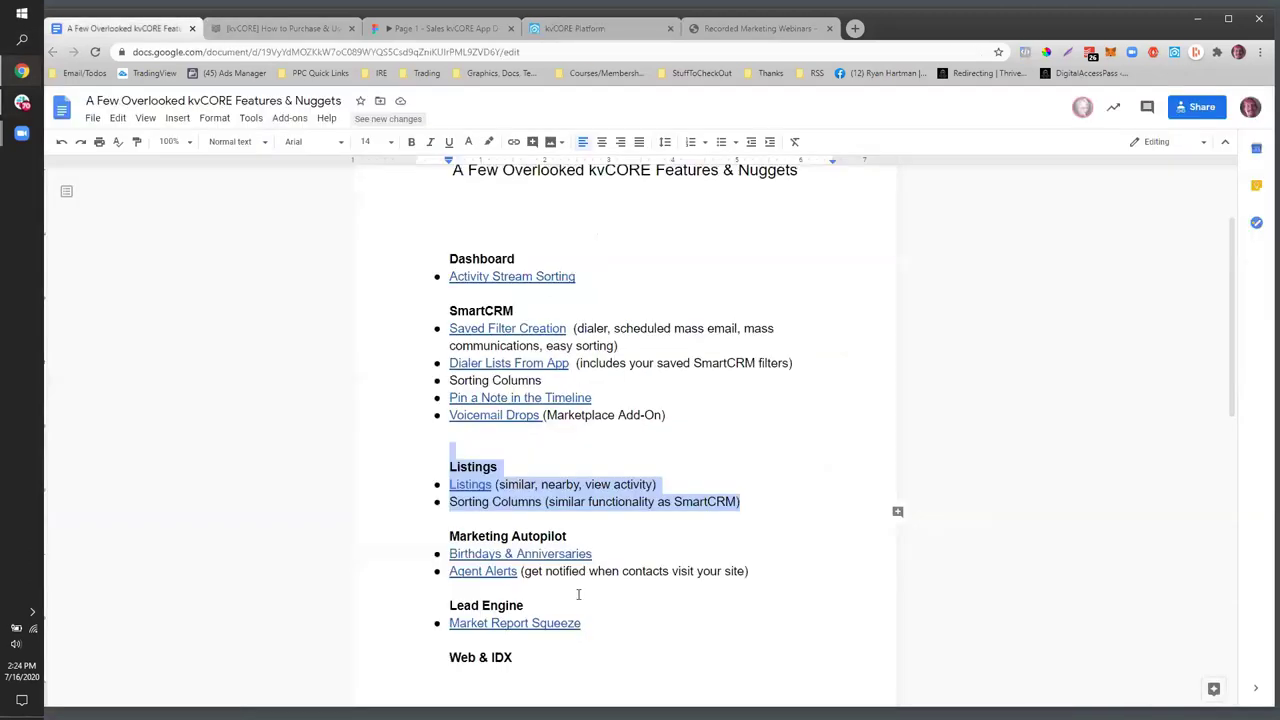
left_click(361, 495)
left_click_drag(740, 502, 437, 477)
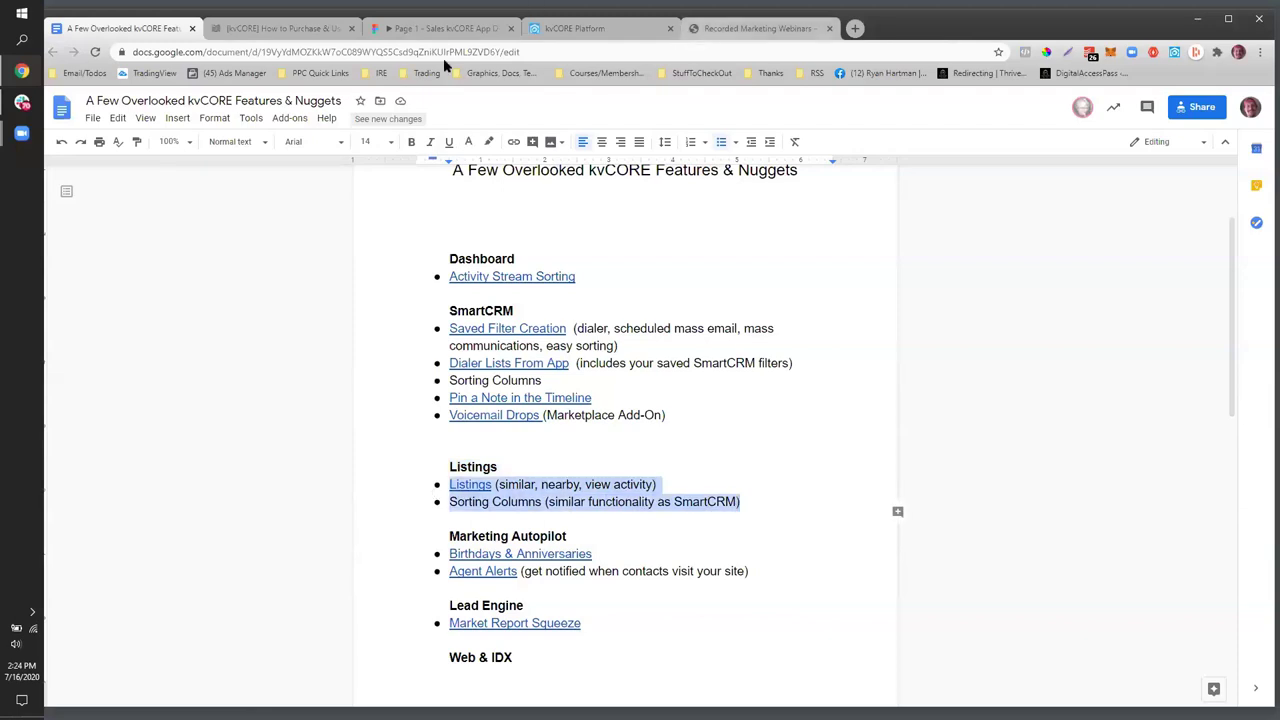
left_click(552, 33)
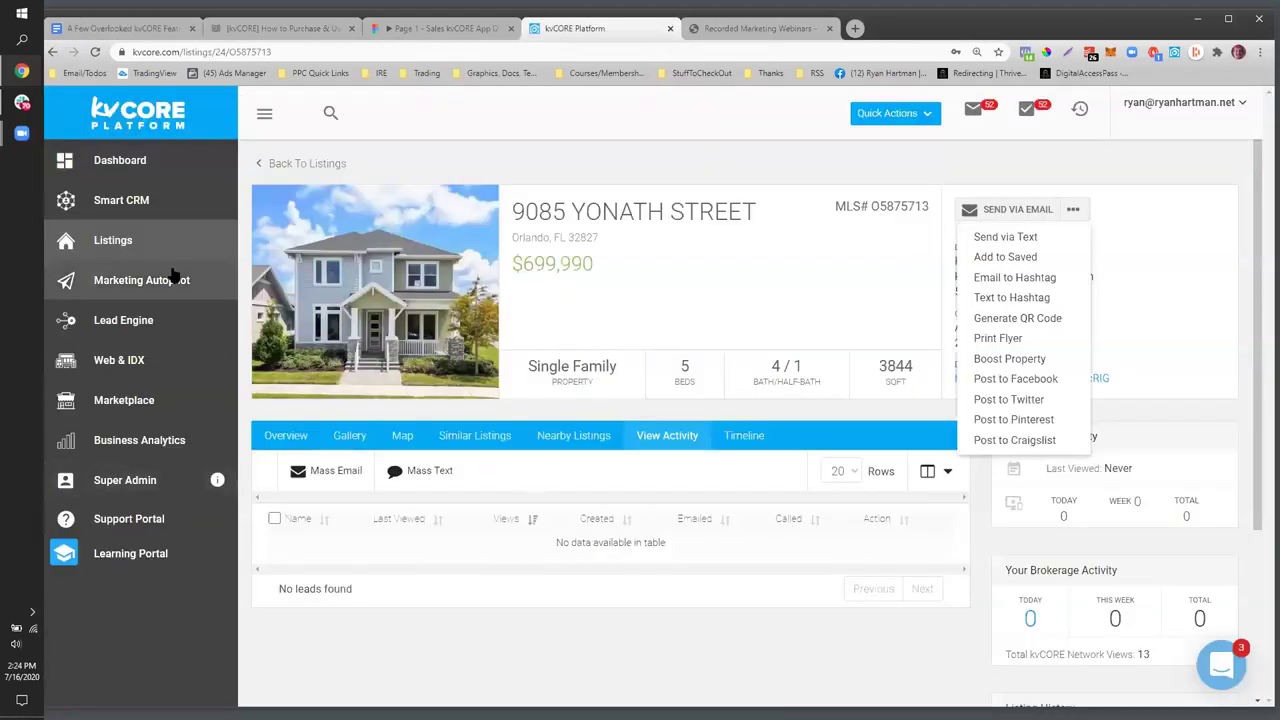
left_click(147, 245)
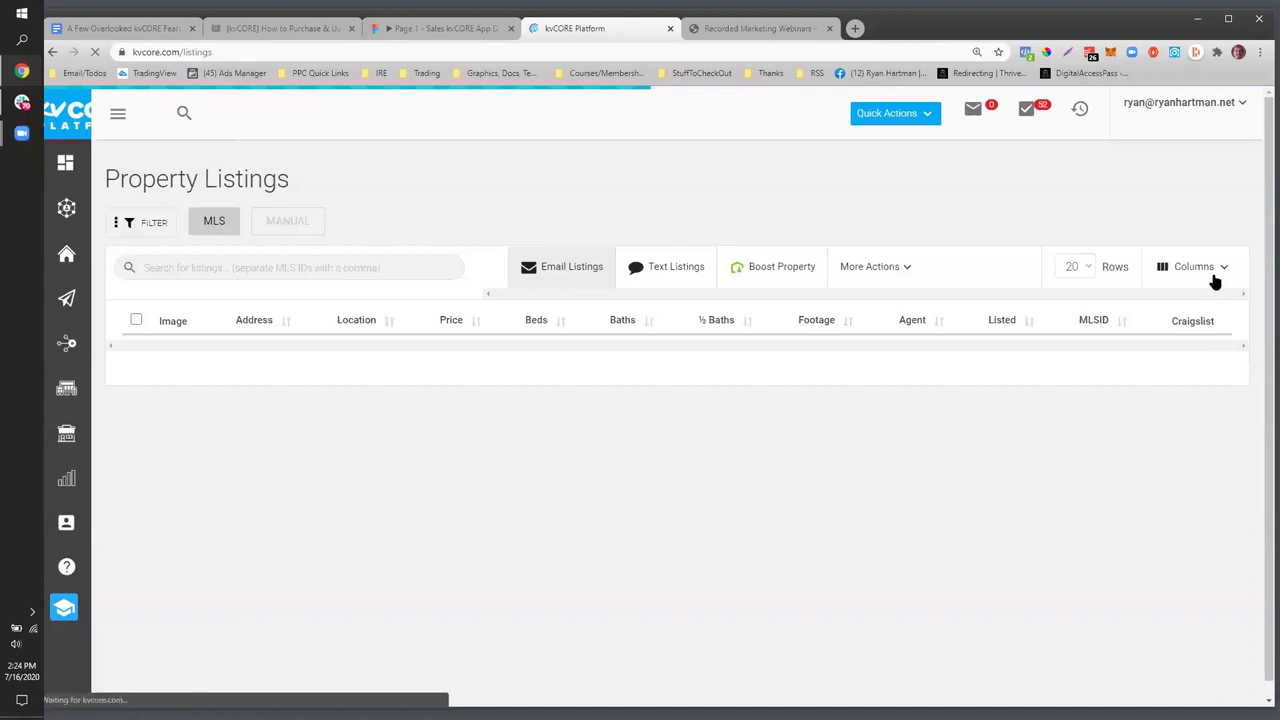
- Toggle the Baths and Craigslist columns off and back on, leaving Craigslist shown
left_click(1224, 268)
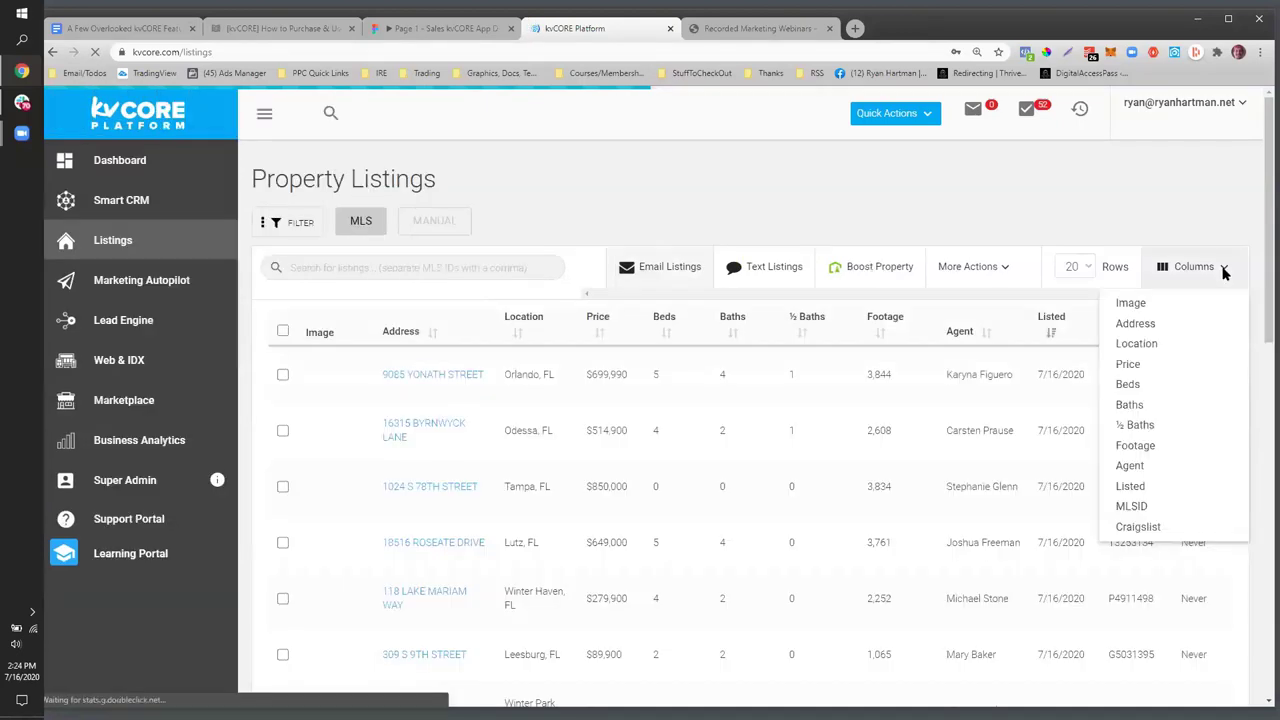
left_click(1224, 268)
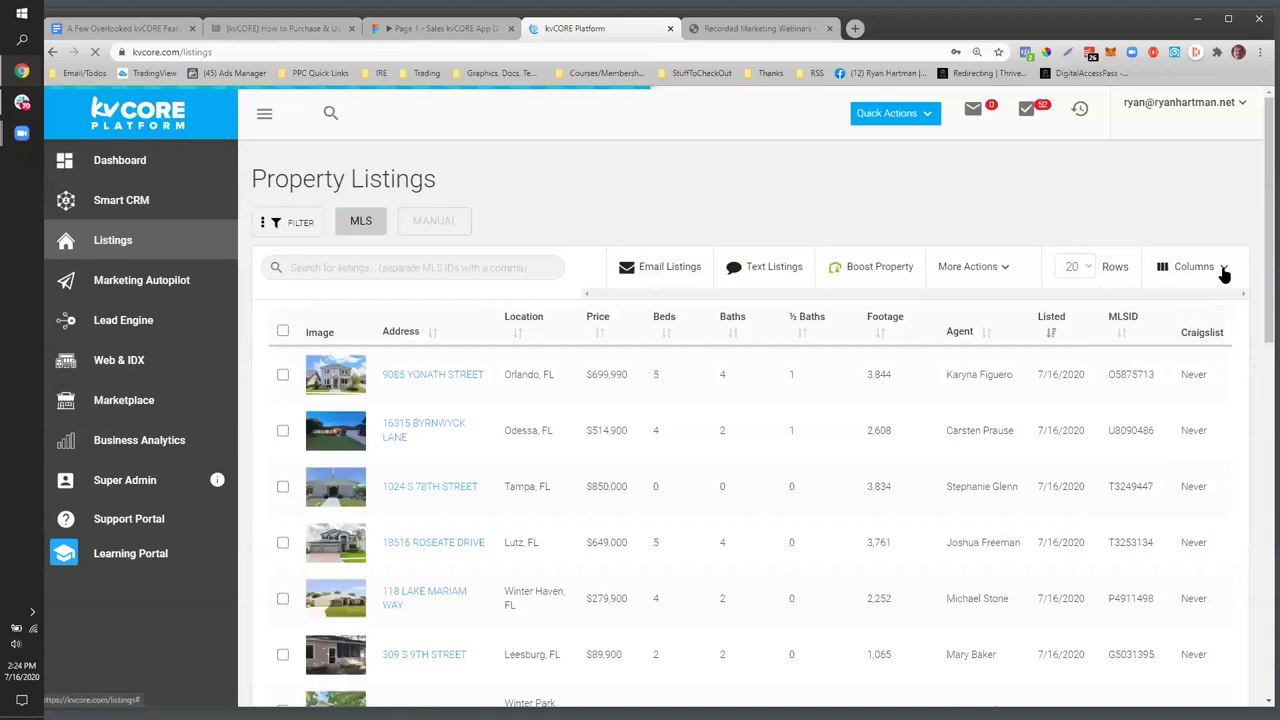
left_click(1224, 270)
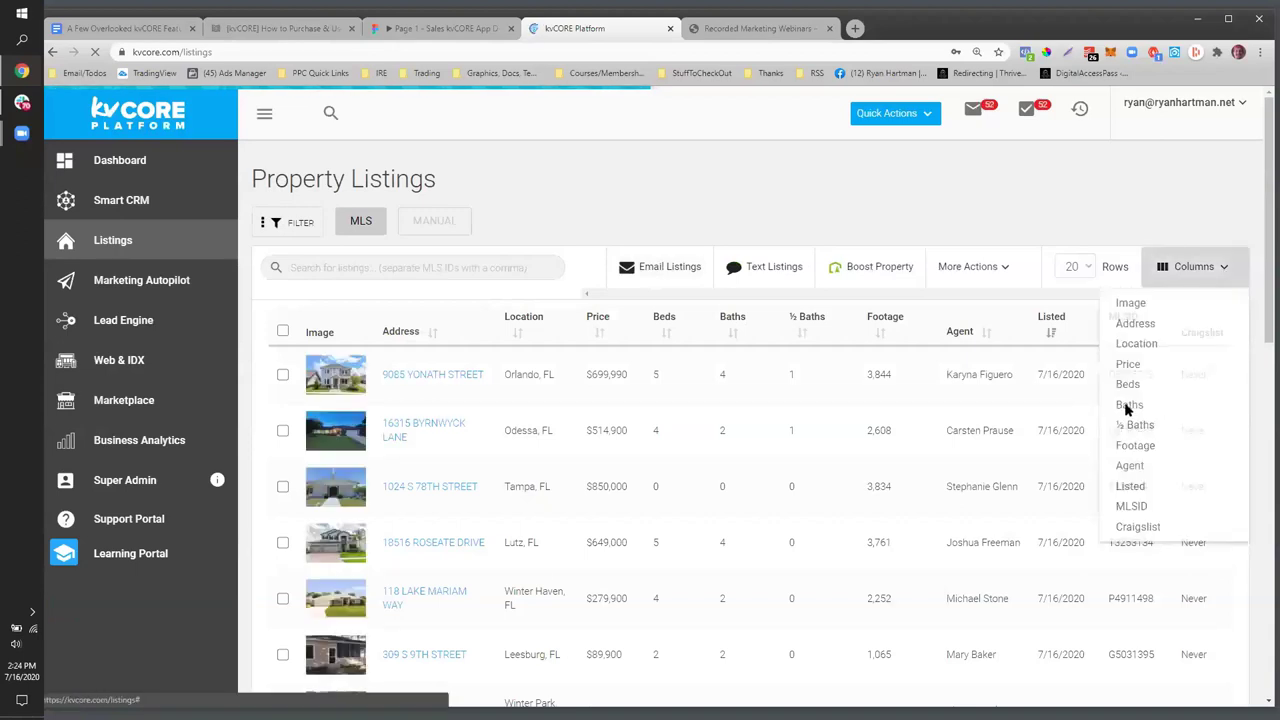
left_click(1128, 406)
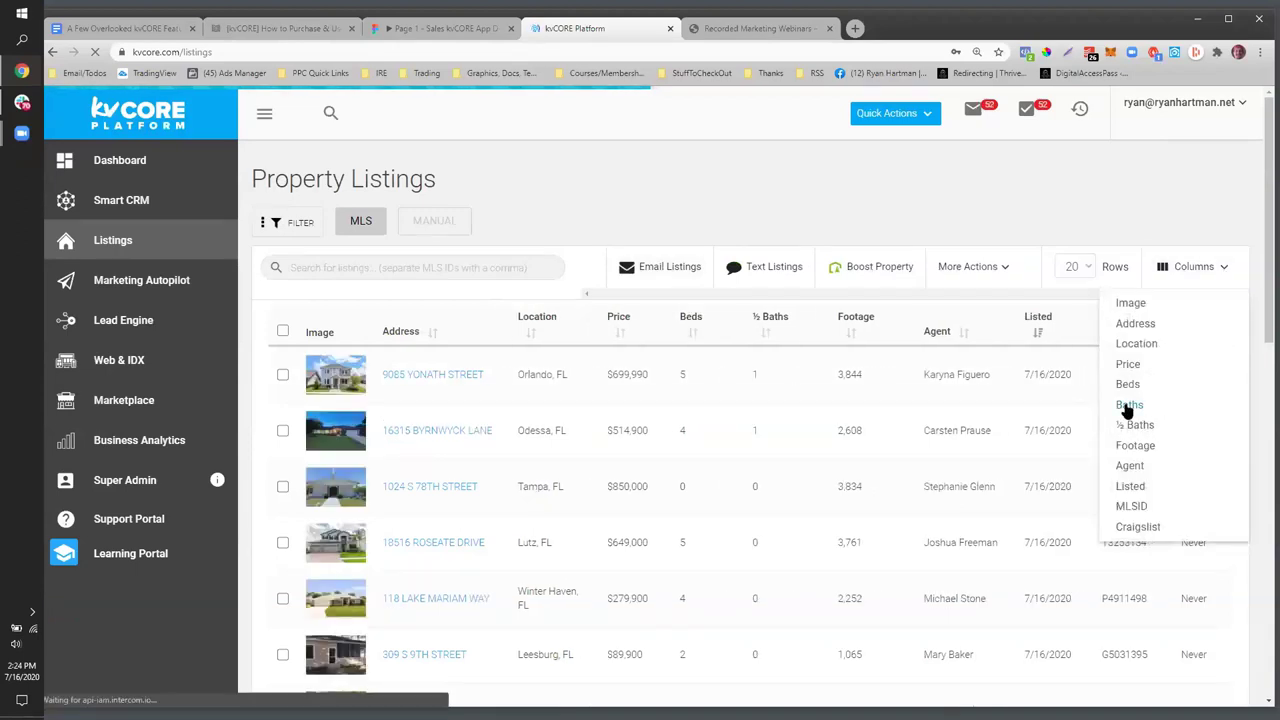
left_click(1128, 406)
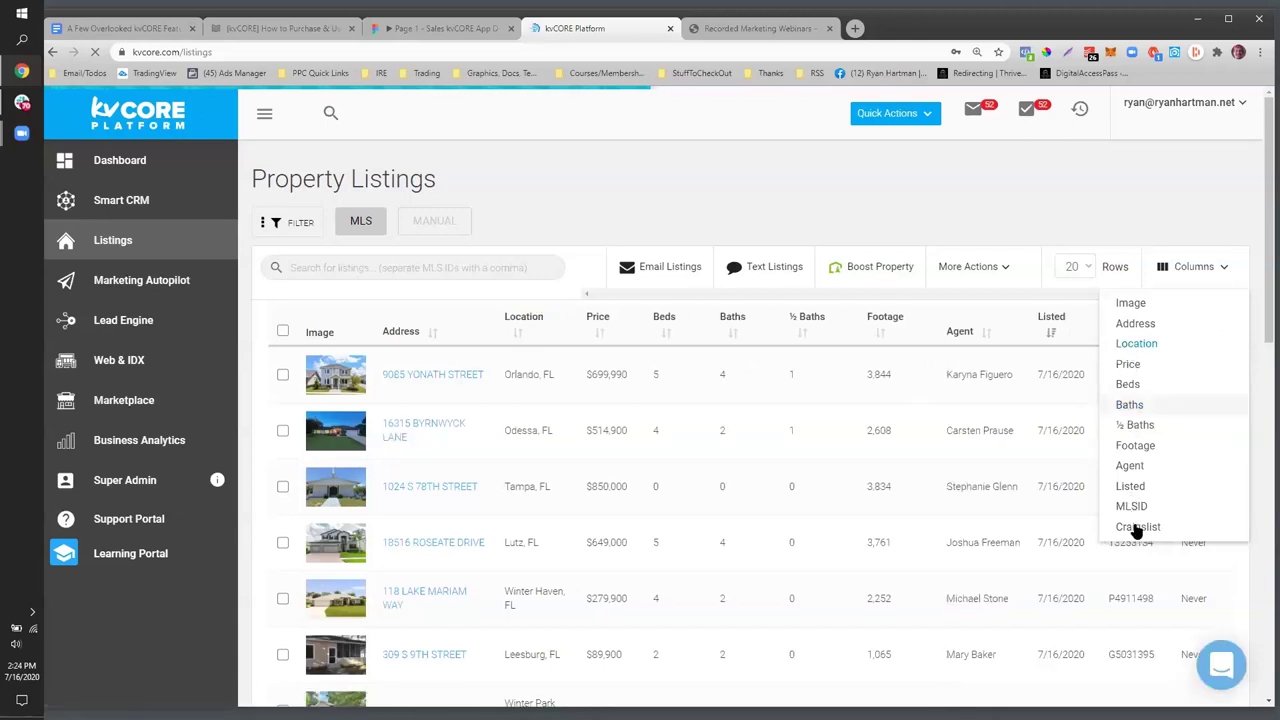
left_click(1137, 528)
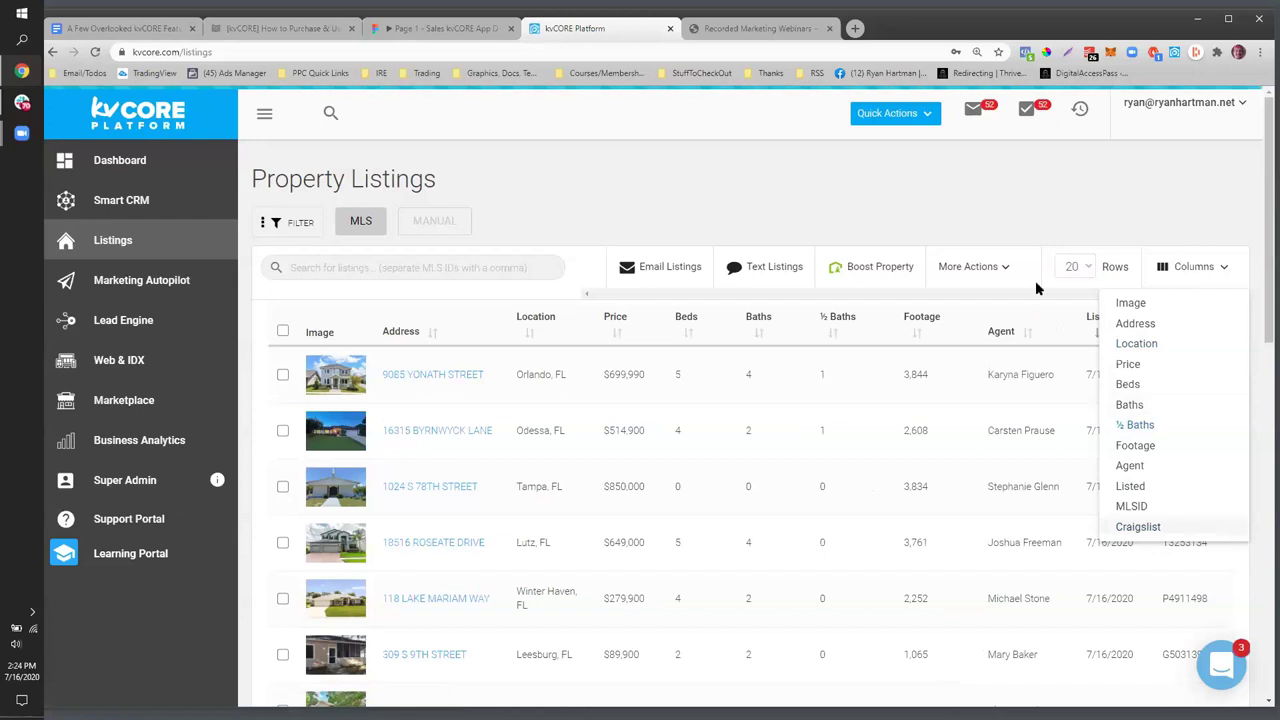
scroll(979, 571, "down", 1)
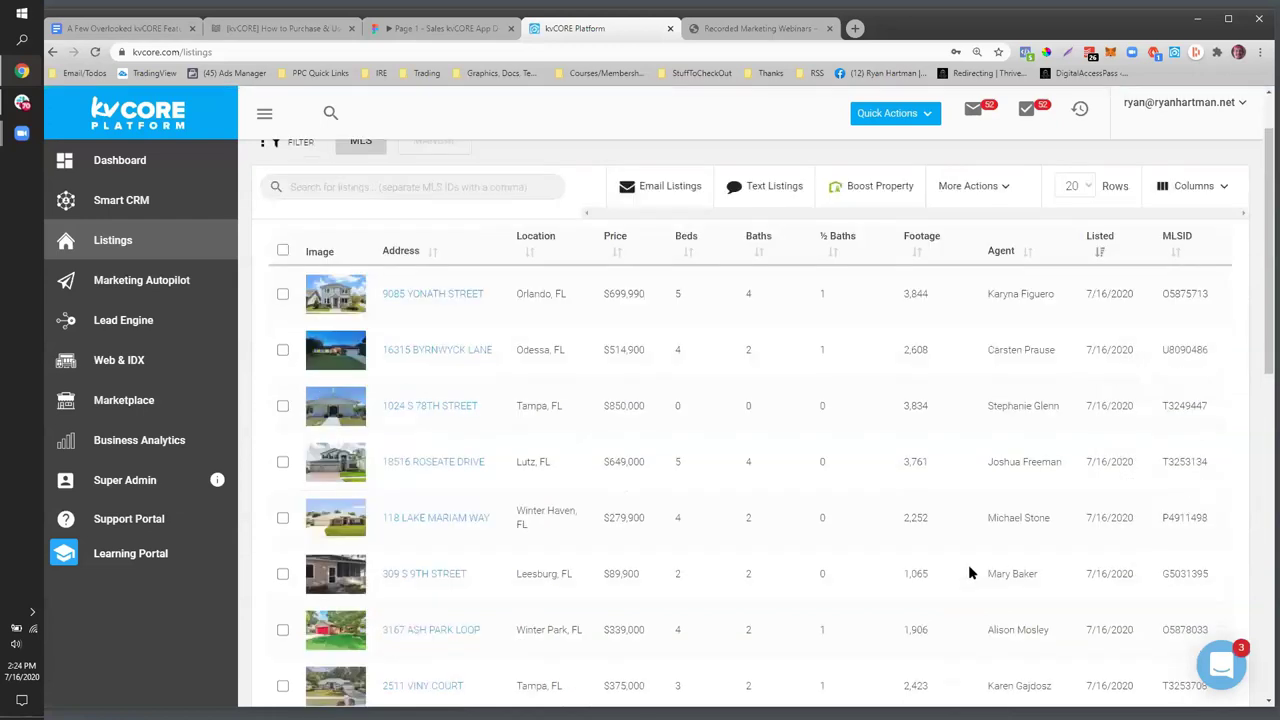
left_click(1226, 203)
left_click(1163, 461)
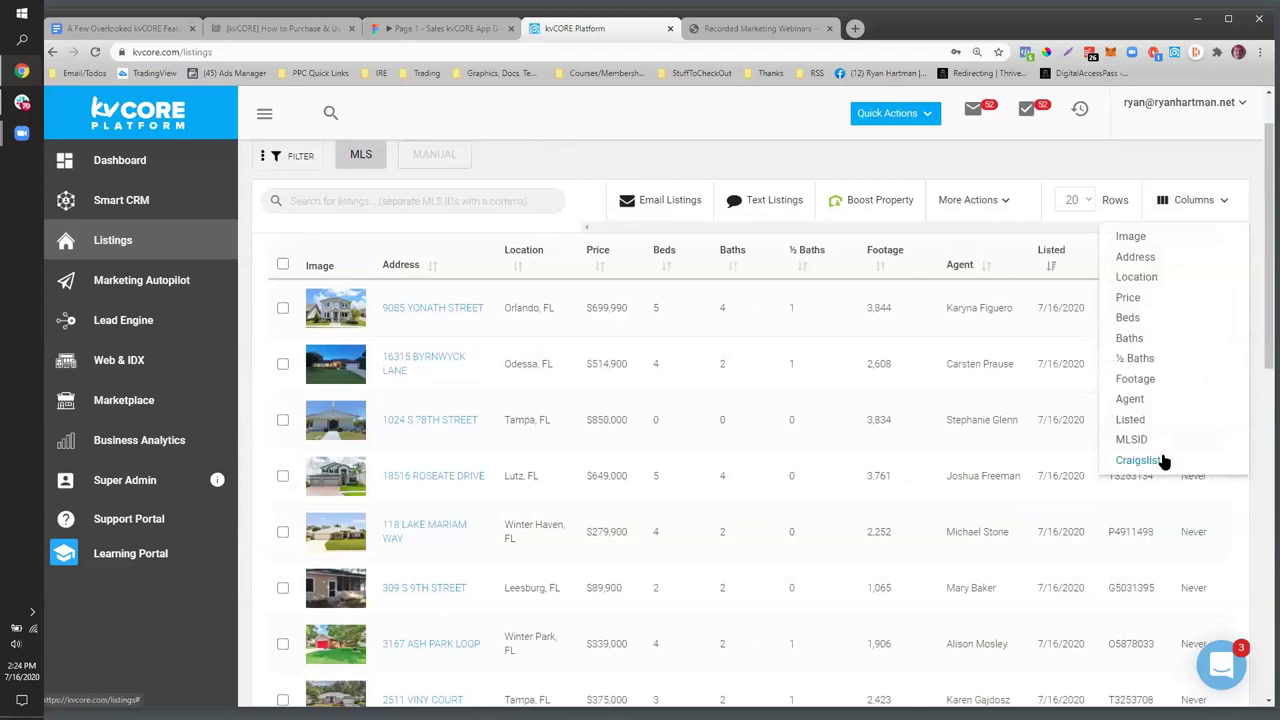
left_click(785, 150)
left_click_drag(1177, 266, 1219, 266)
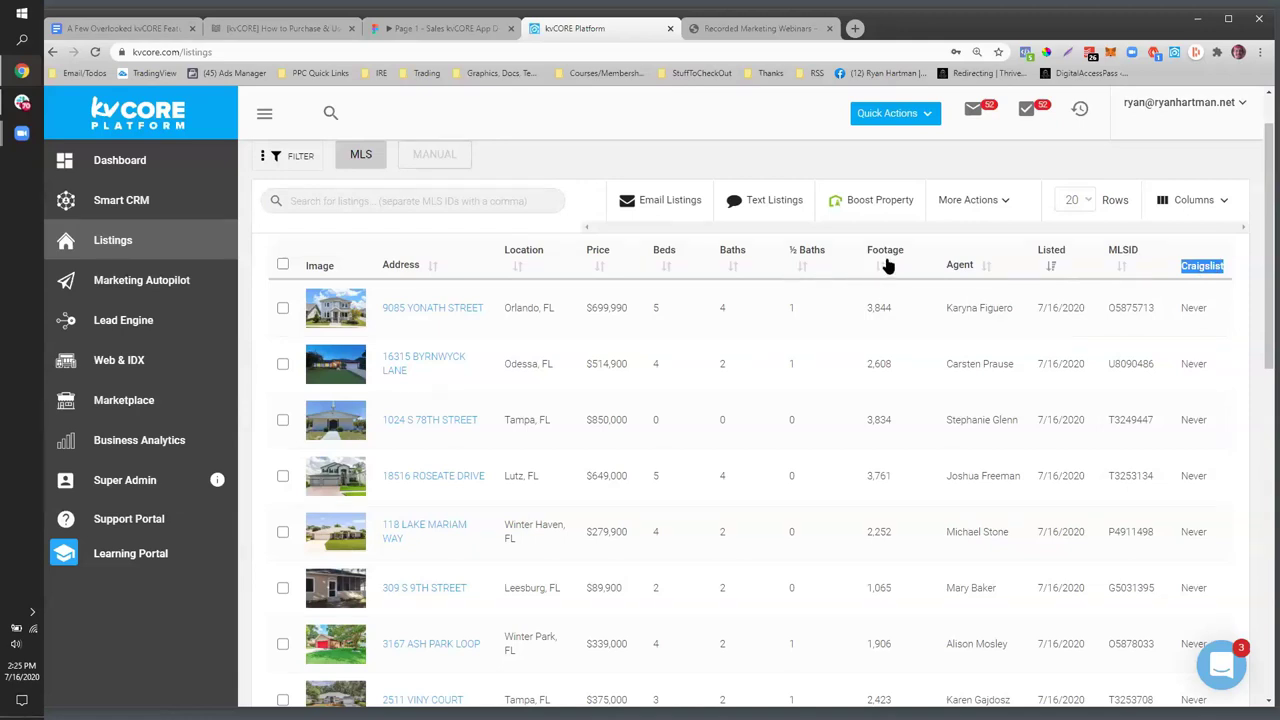
- Sort the listings by price, lowest first, then return to the feature notes document
left_click(600, 268)
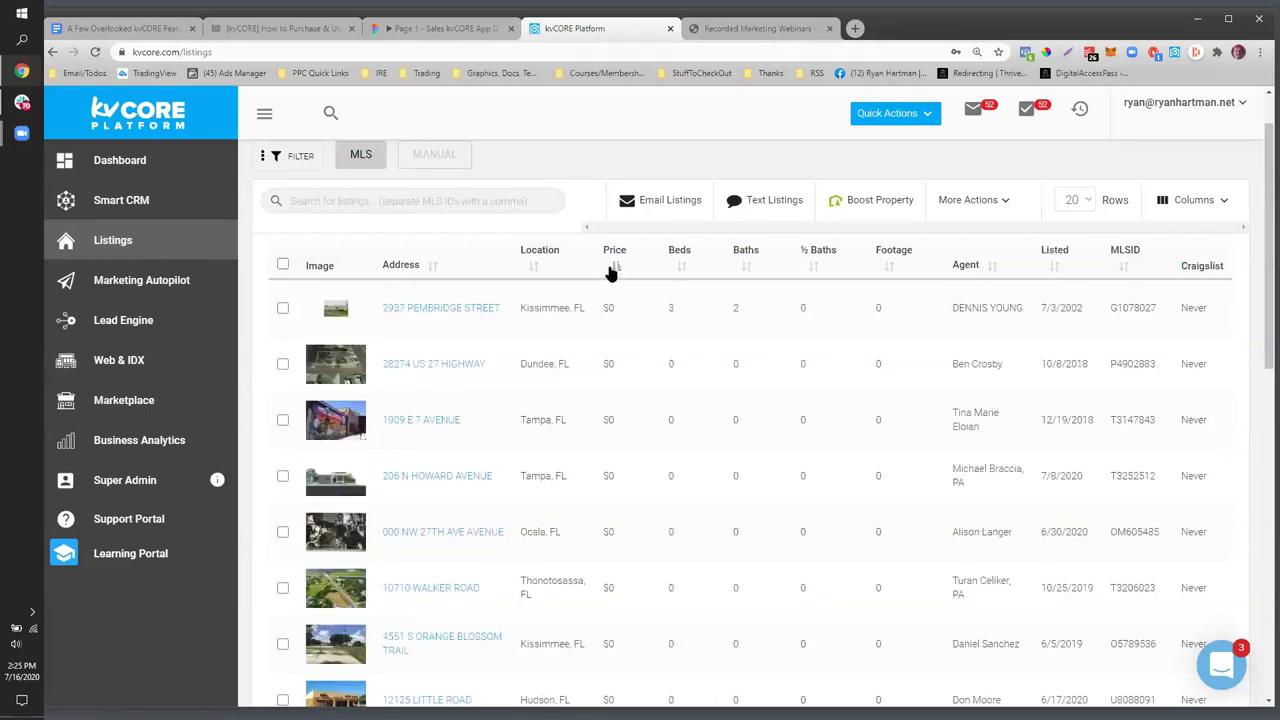
left_click(613, 269)
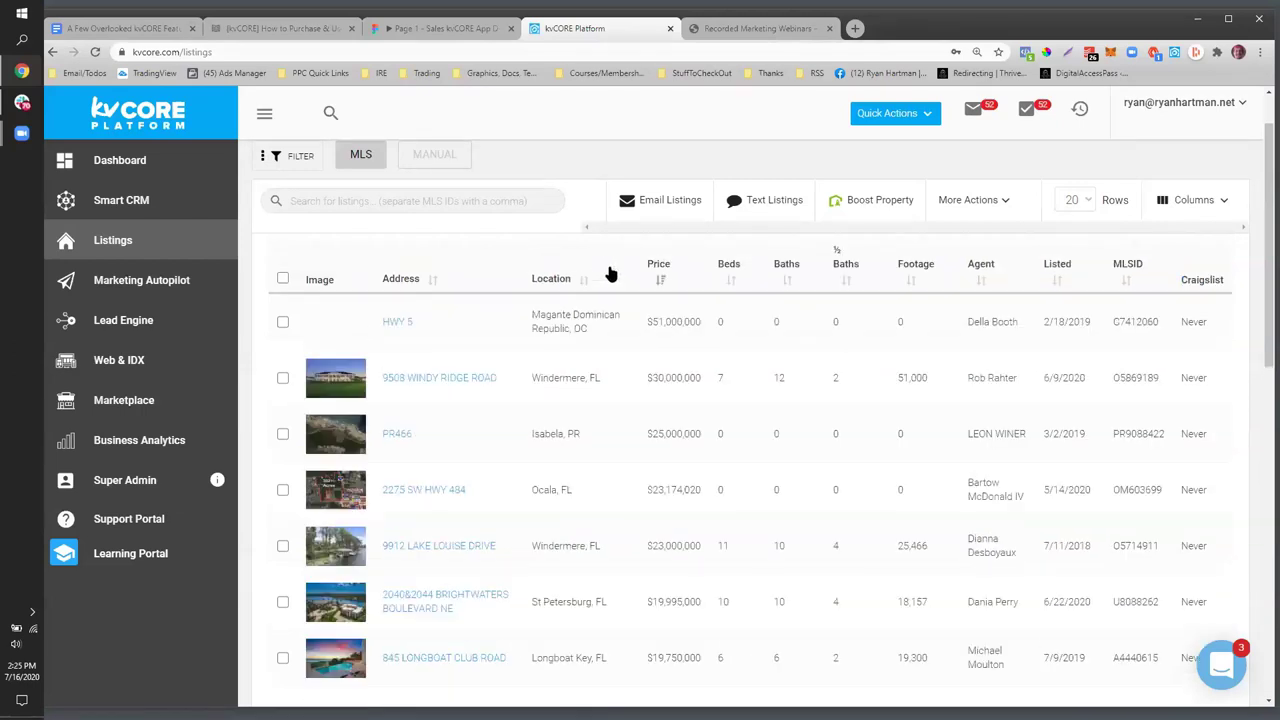
left_click(662, 283)
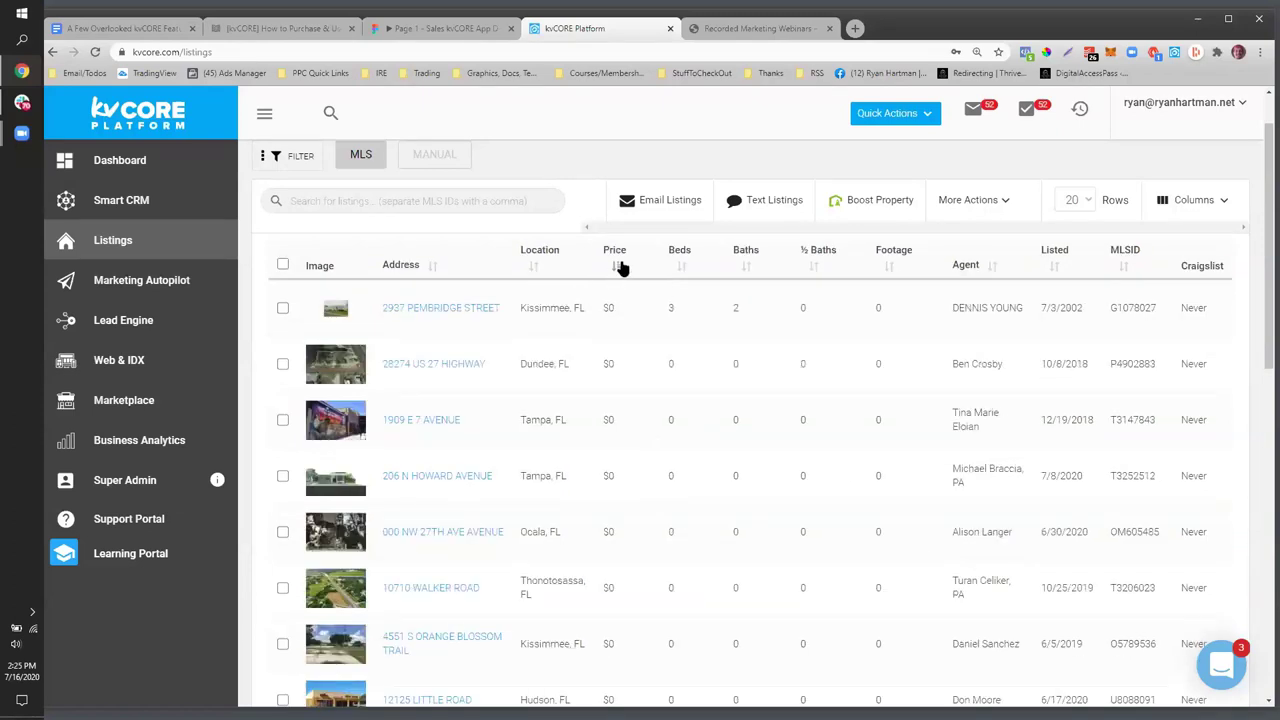
left_click(617, 268)
left_click(662, 281)
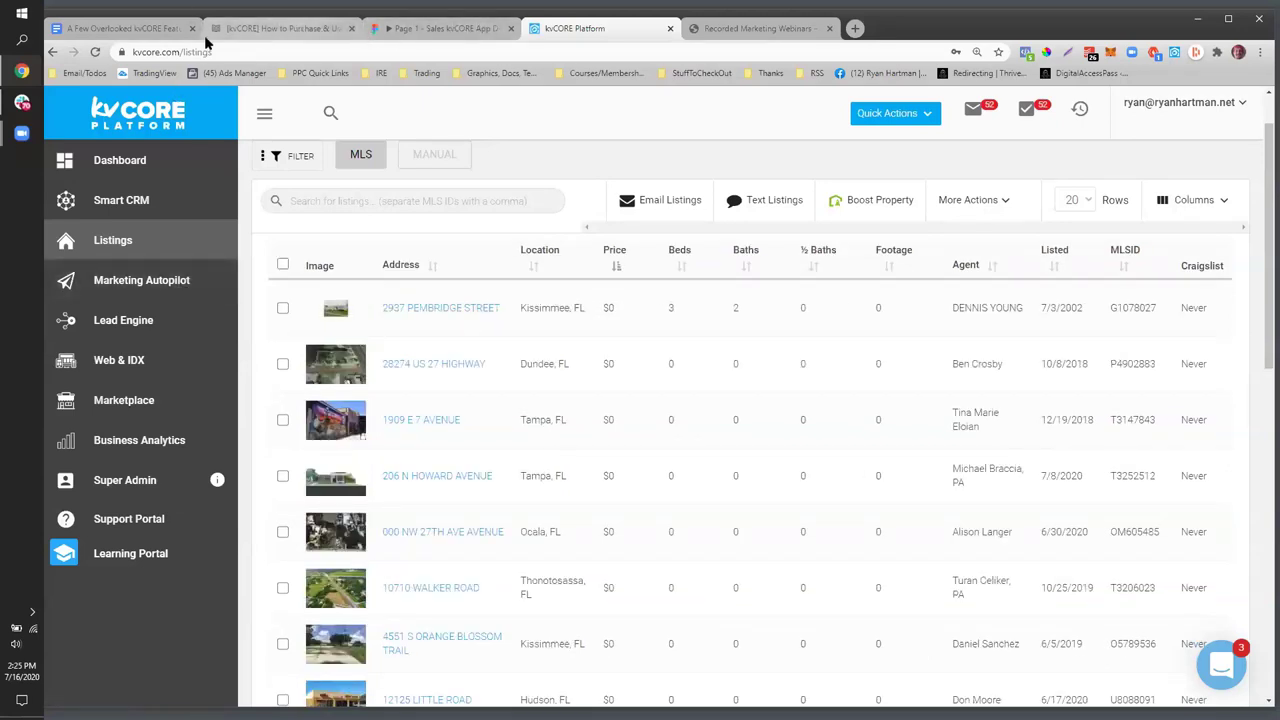
left_click(156, 29)
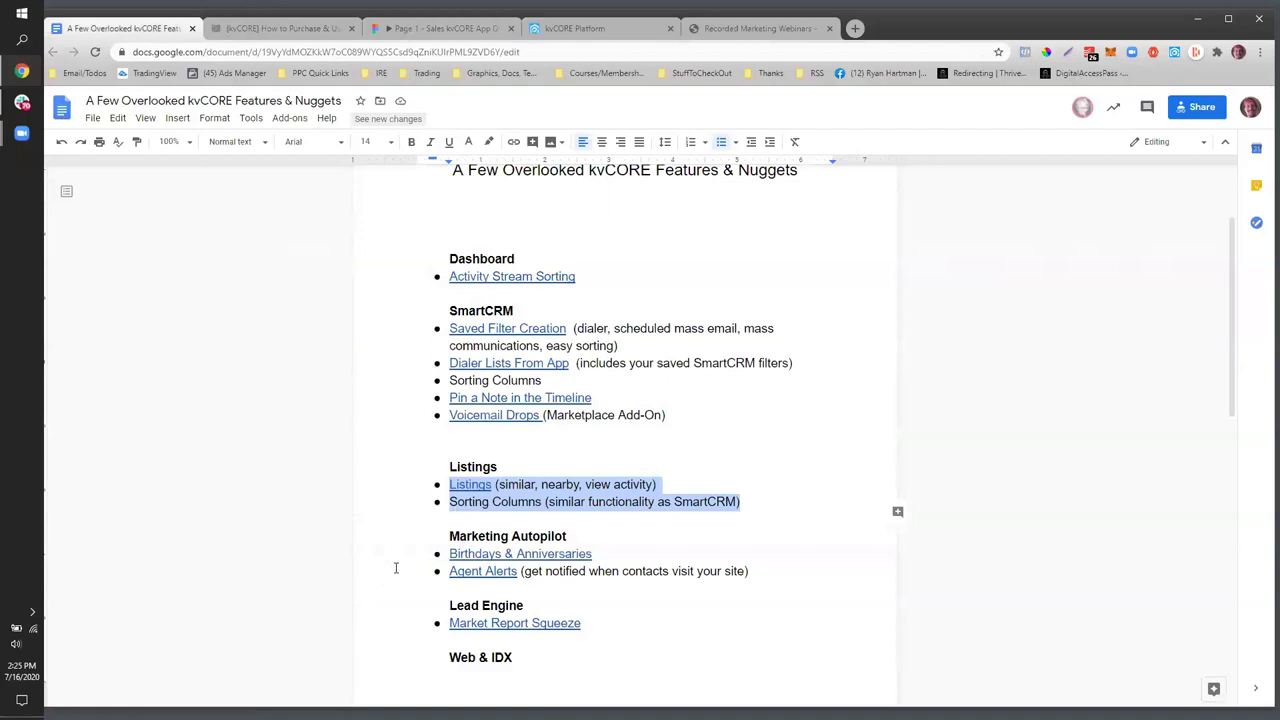
left_click(726, 560)
left_click_drag(596, 555, 406, 560)
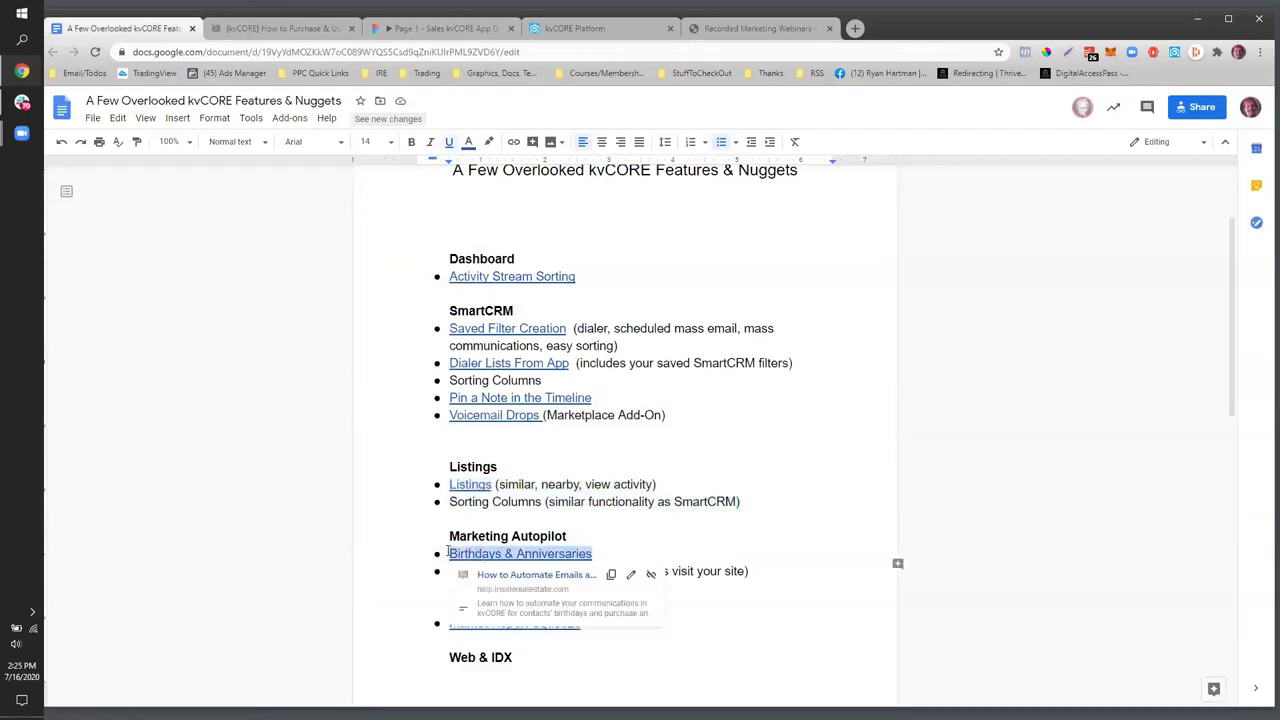
left_click(417, 659)
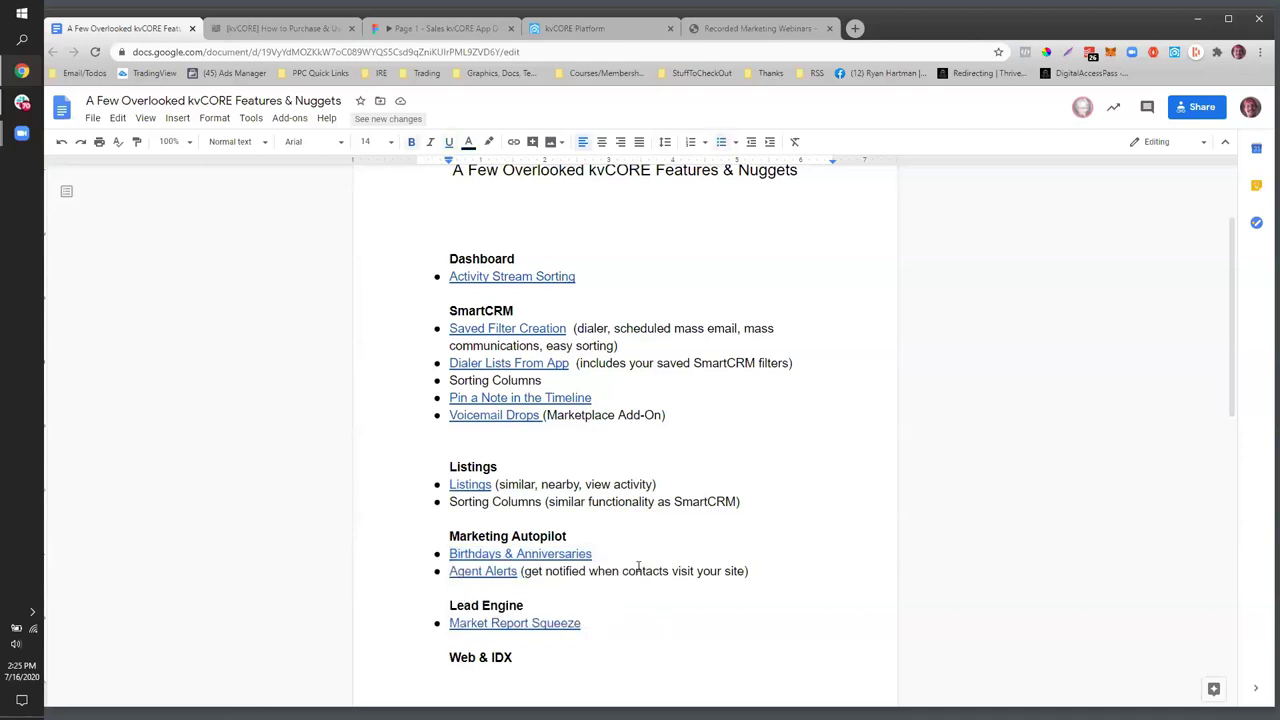
left_click_drag(594, 556, 450, 541)
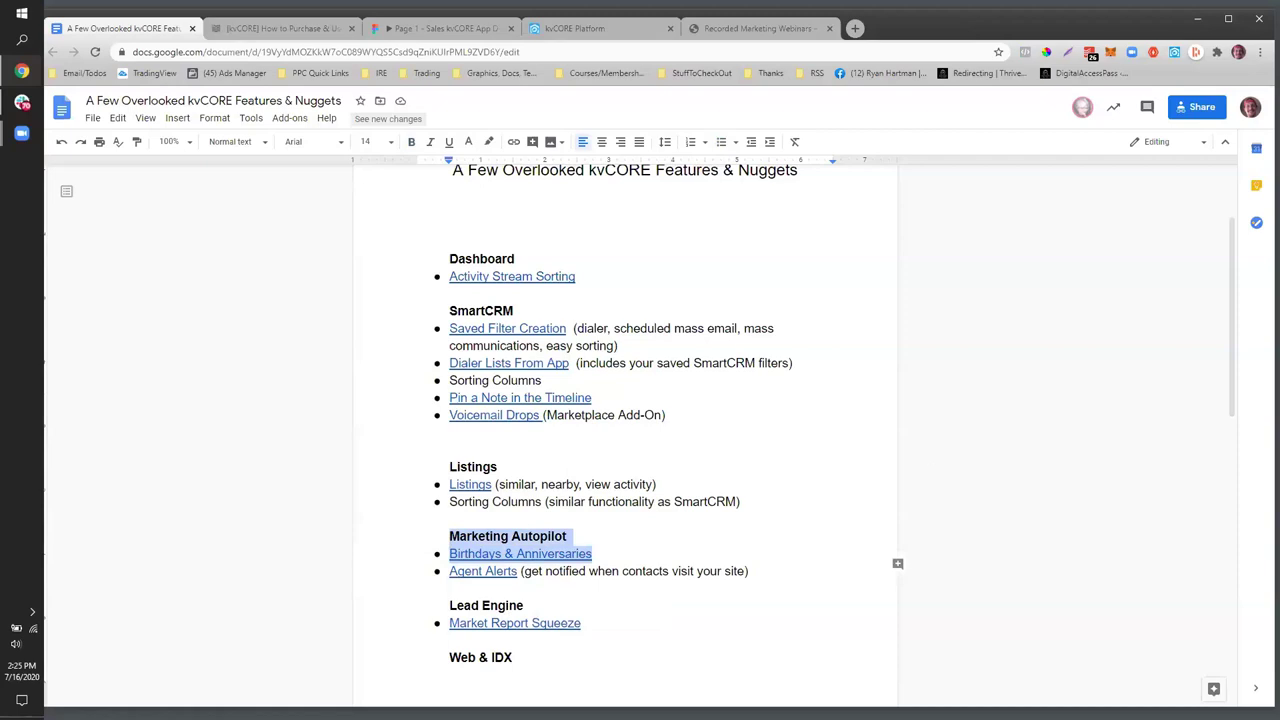
left_click(590, 28)
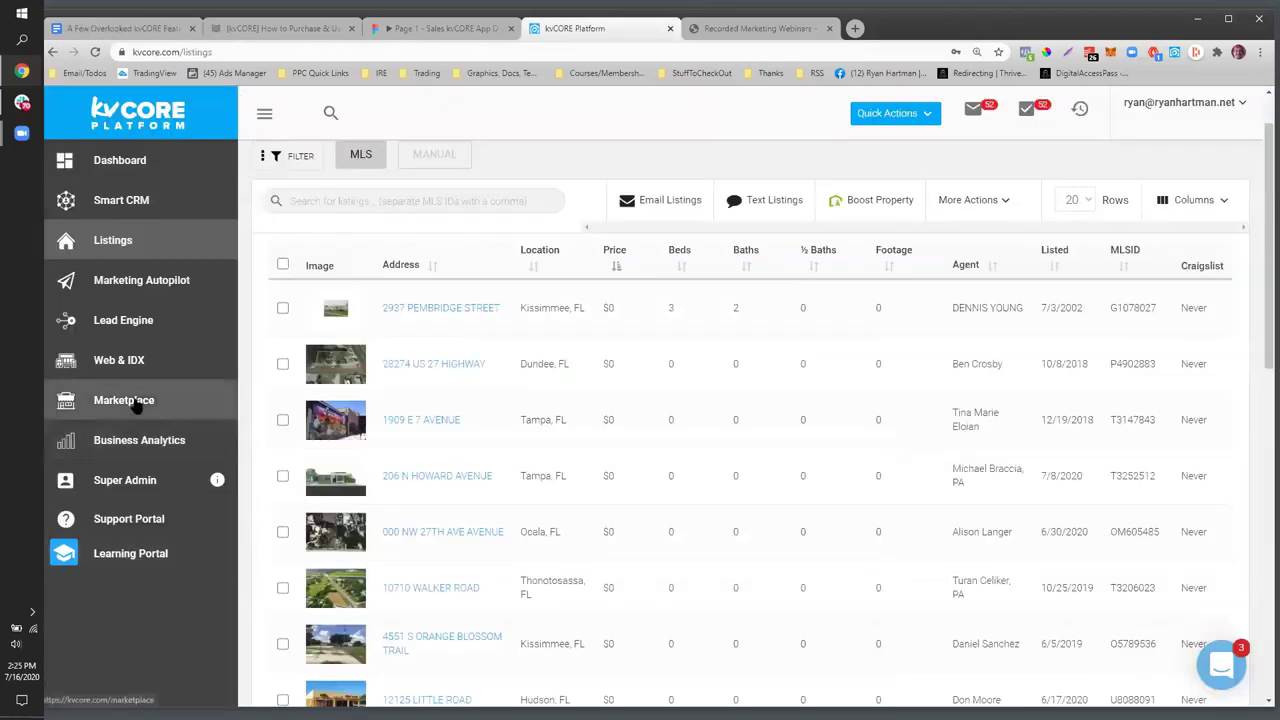
- Open the Birthdays & Anniversaries settings from the Marketing Autopilot overview
left_click(130, 284)
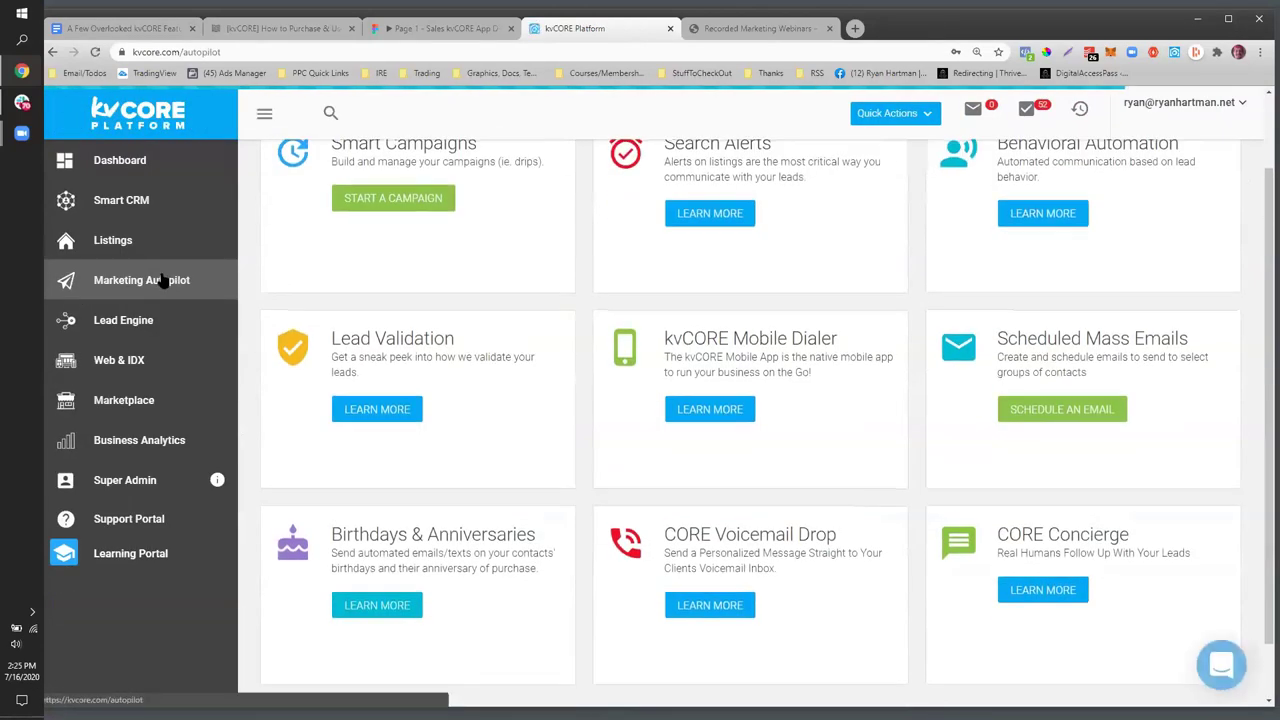
scroll(586, 434, "down", 2)
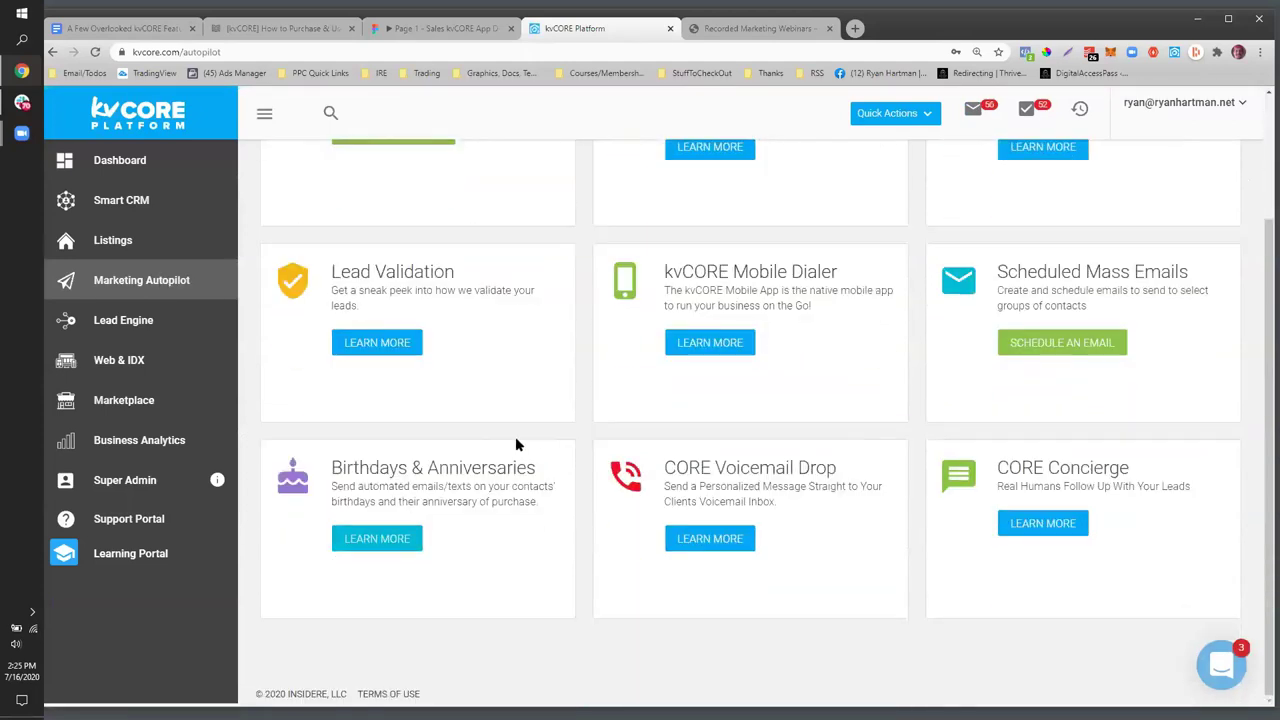
left_click(383, 546)
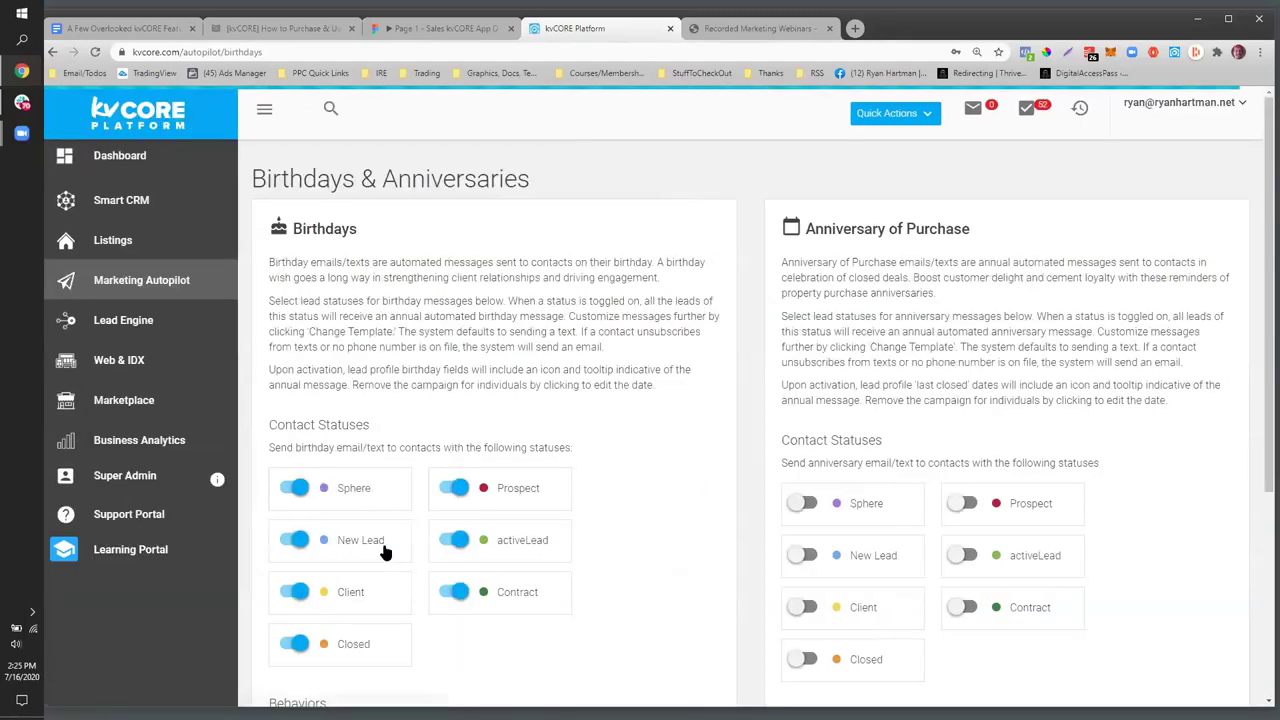
scroll(400, 430, "down", 1)
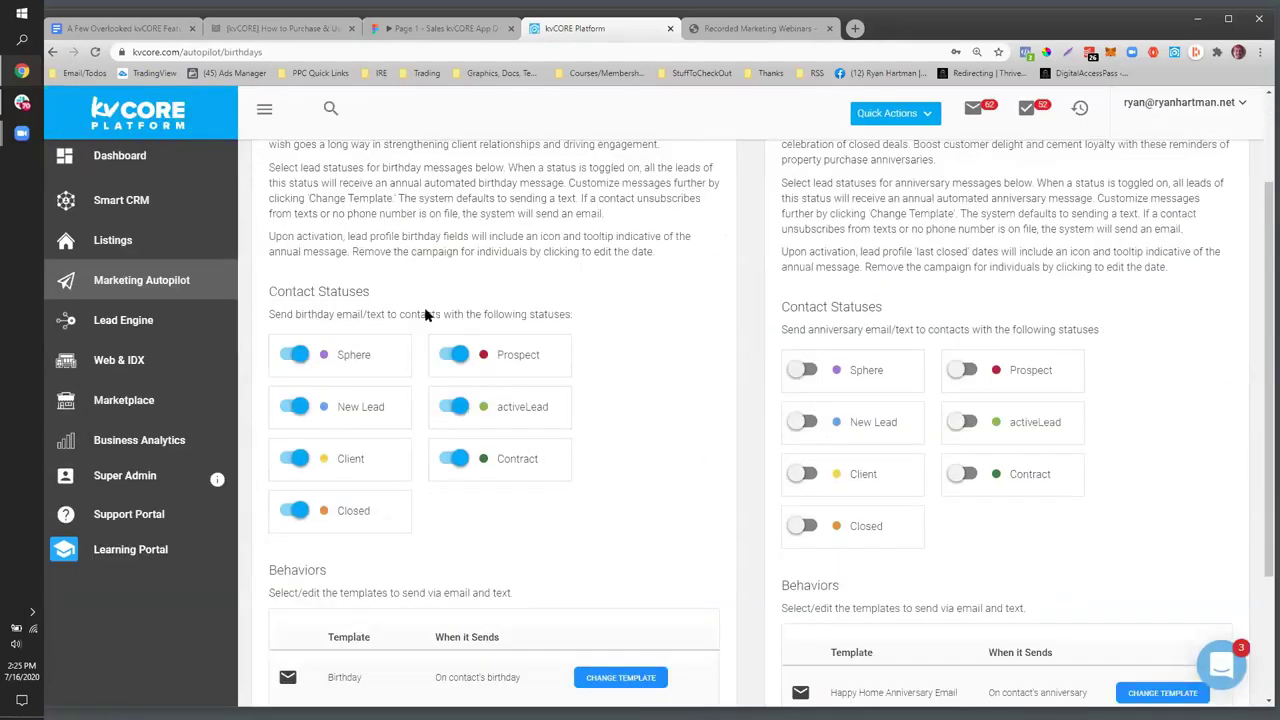
scroll(424, 310, "down", 1)
scroll(424, 307, "up", 2)
scroll(330, 535, "down", 1)
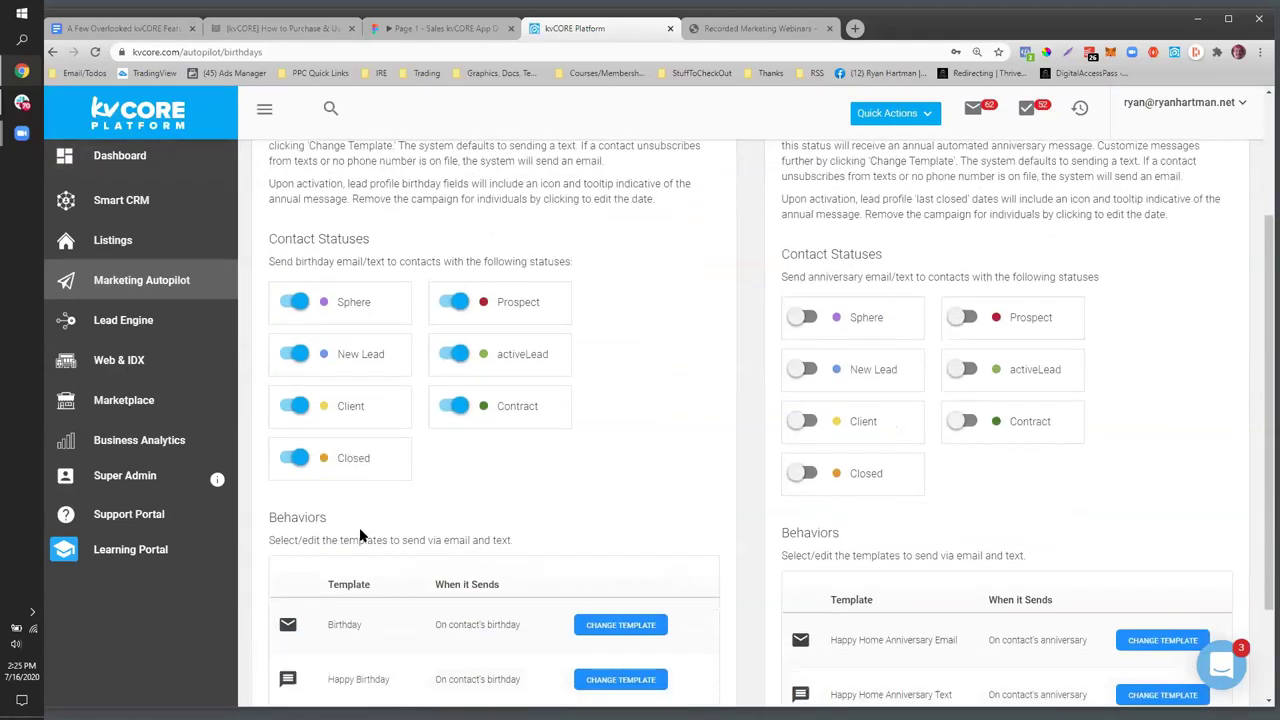
scroll(886, 466, "up", 2)
left_click_drag(806, 228, 889, 228)
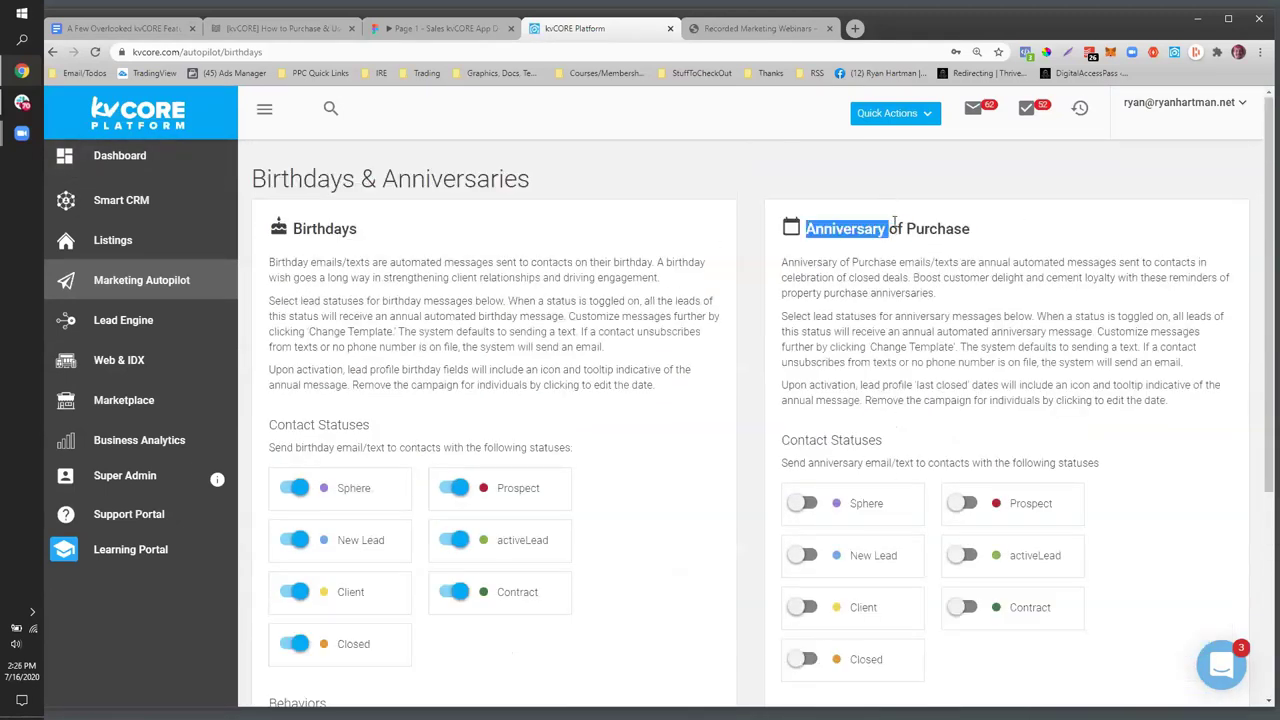
scroll(1000, 310, "down", 3)
scroll(1002, 316, "up", 3)
scroll(780, 305, "down", 2)
scroll(657, 386, "up", 2)
scroll(656, 383, "down", 4)
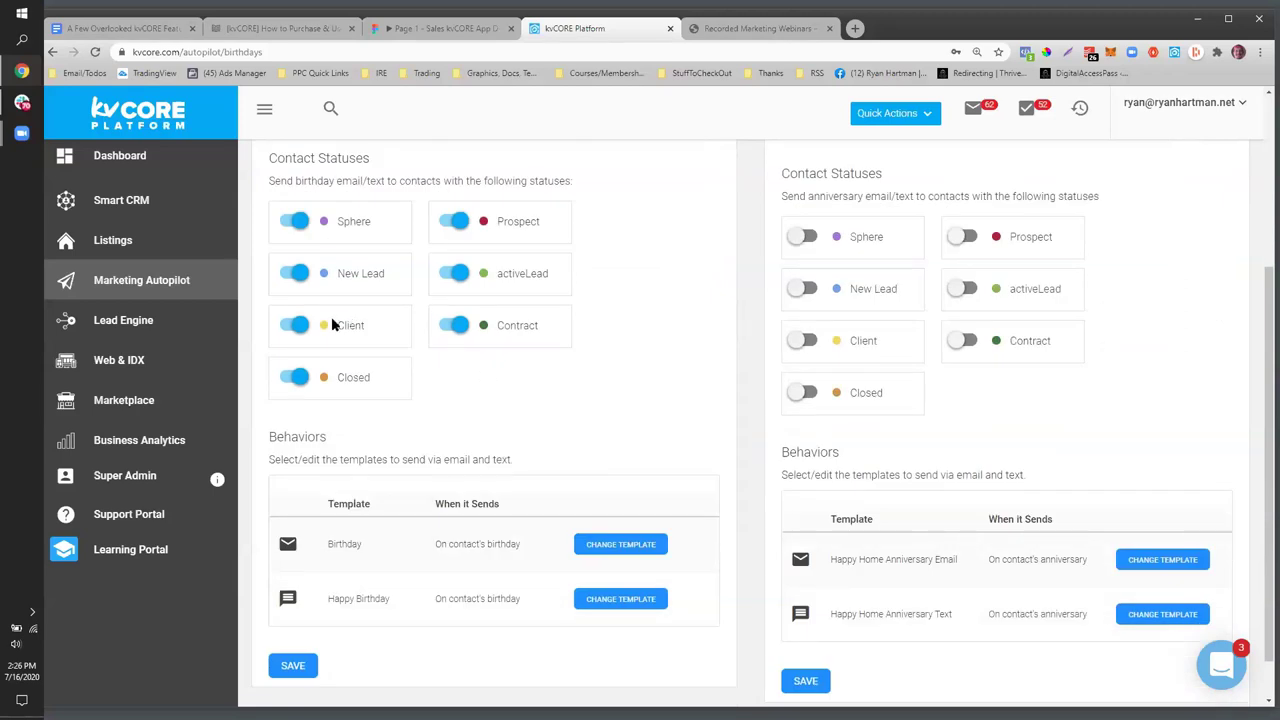
- Switch off the Client and activeLead birthday contact statuses
left_click(295, 325)
left_click(441, 277)
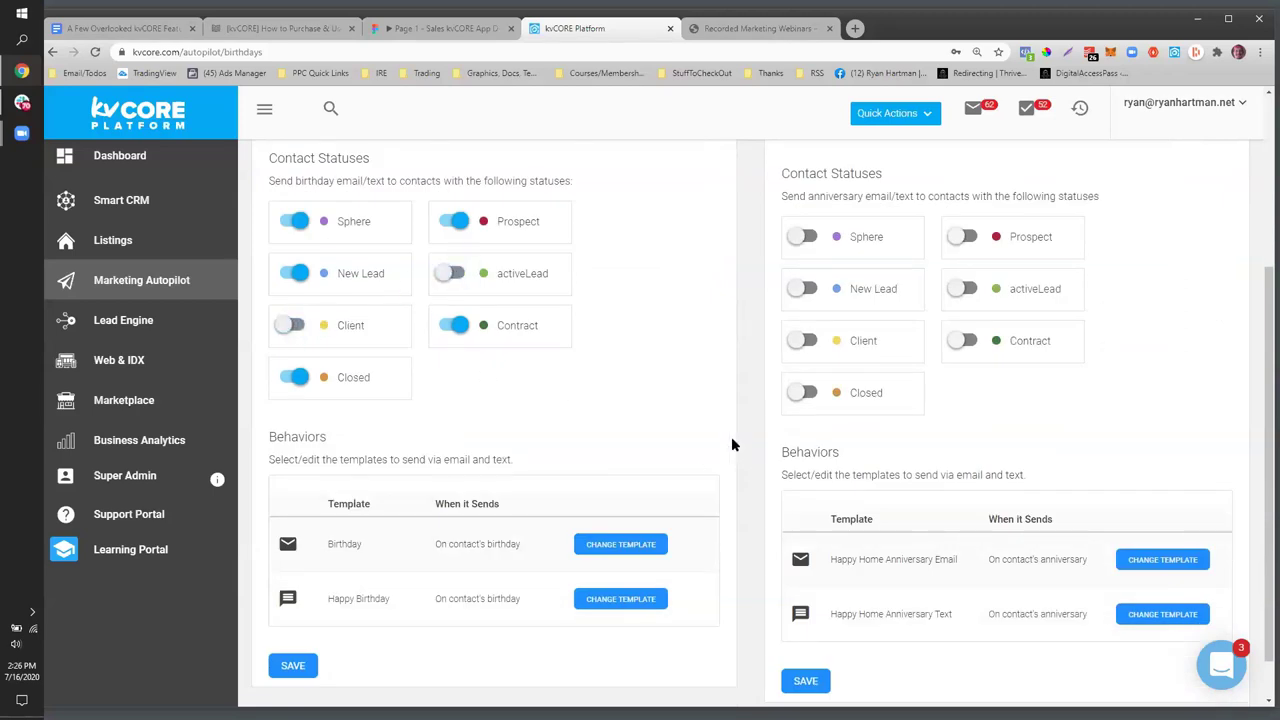
scroll(731, 436, "up", 3)
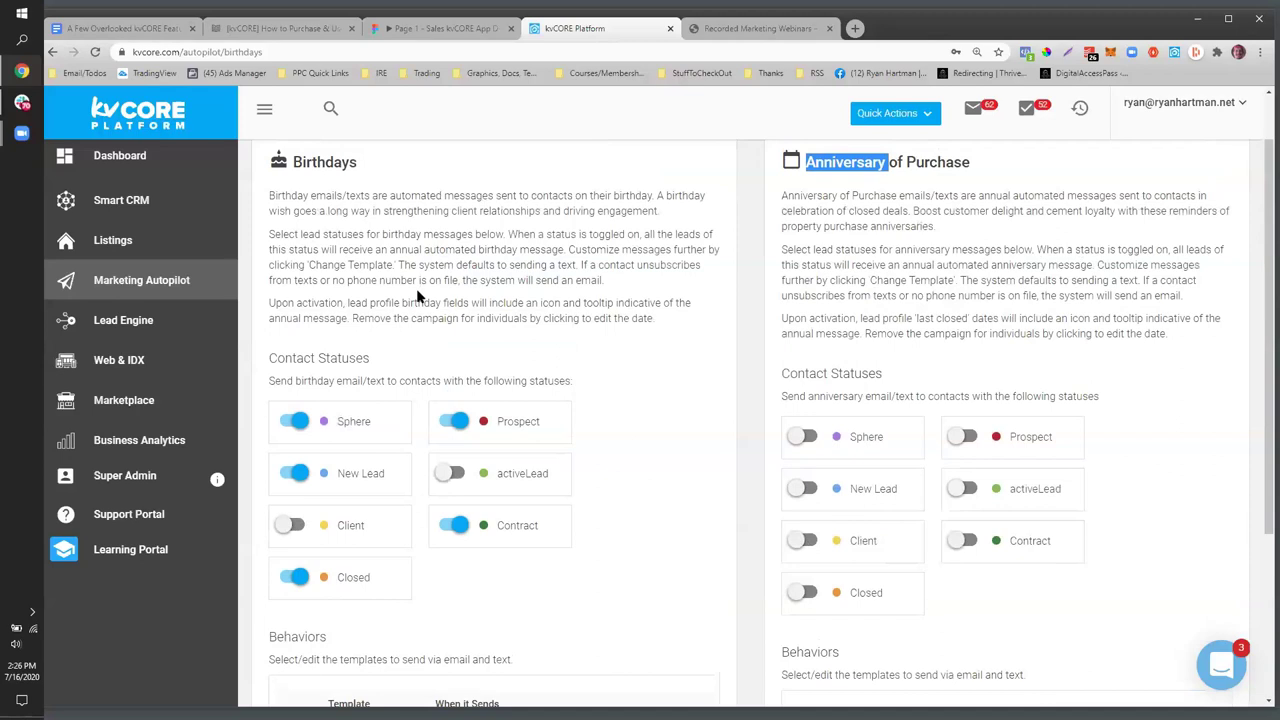
left_click_drag(428, 380, 586, 374)
scroll(860, 538, "down", 3)
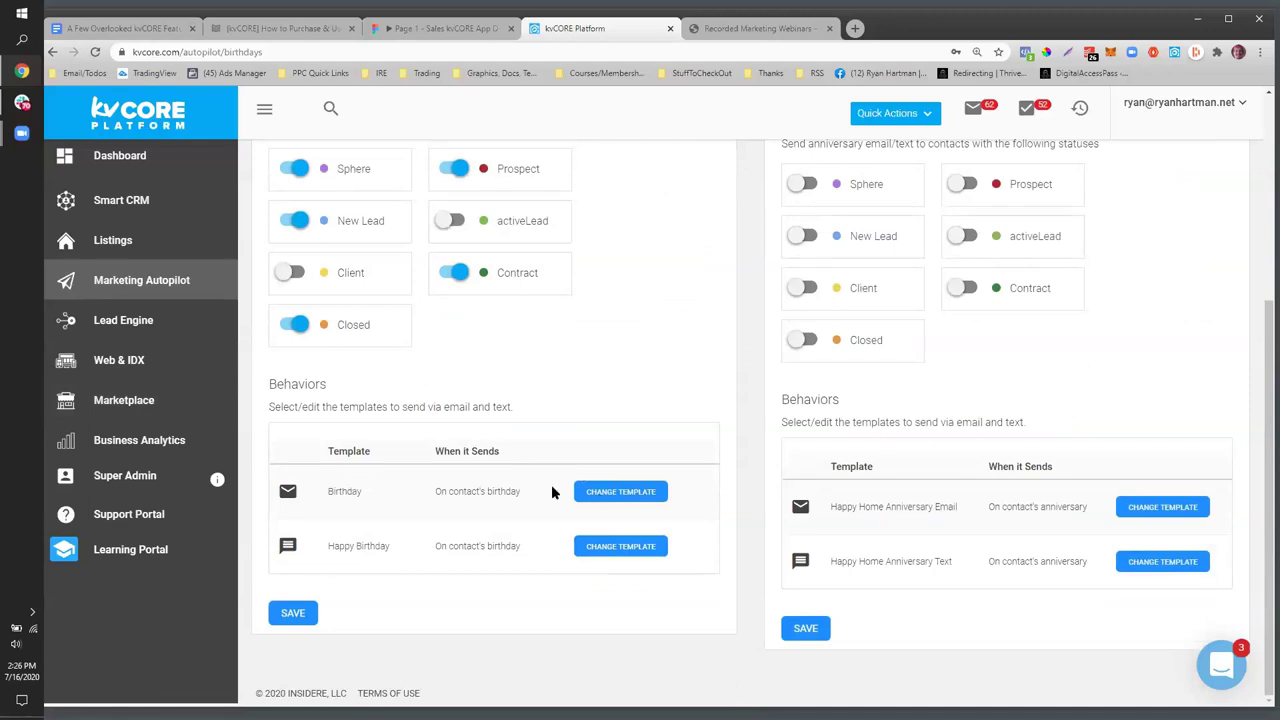
left_click_drag(477, 491, 514, 546)
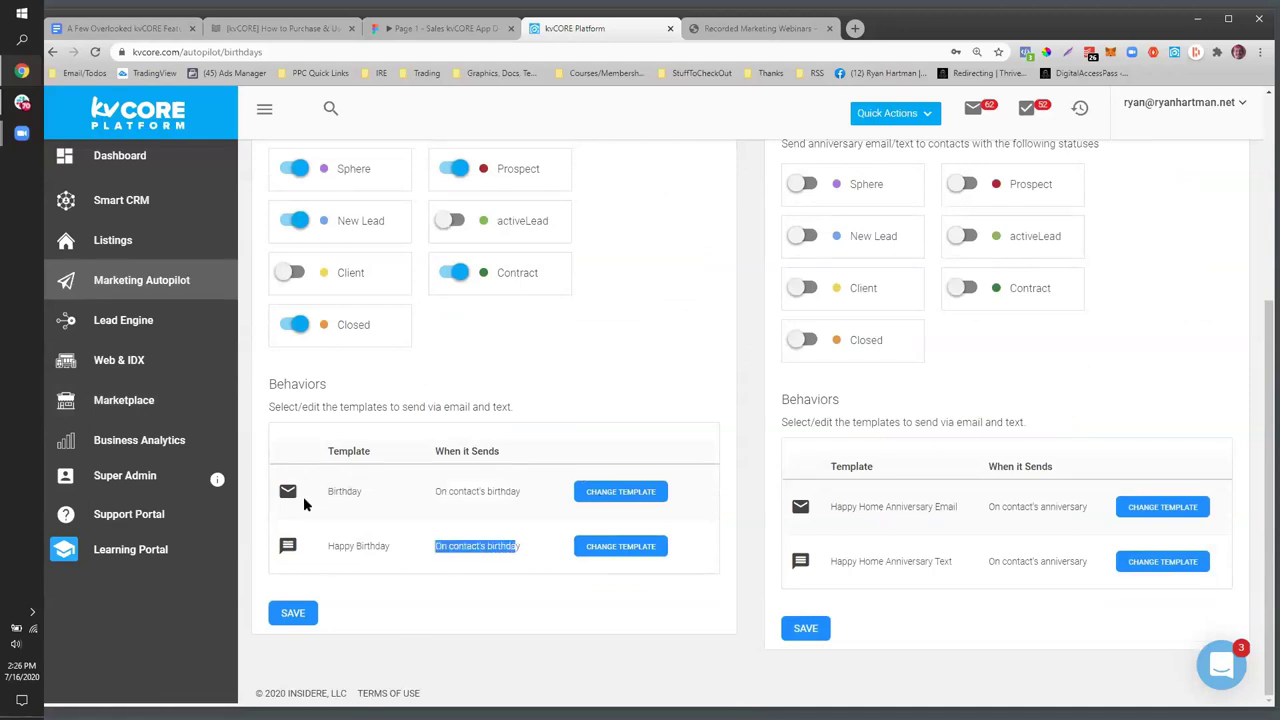
left_click(289, 499)
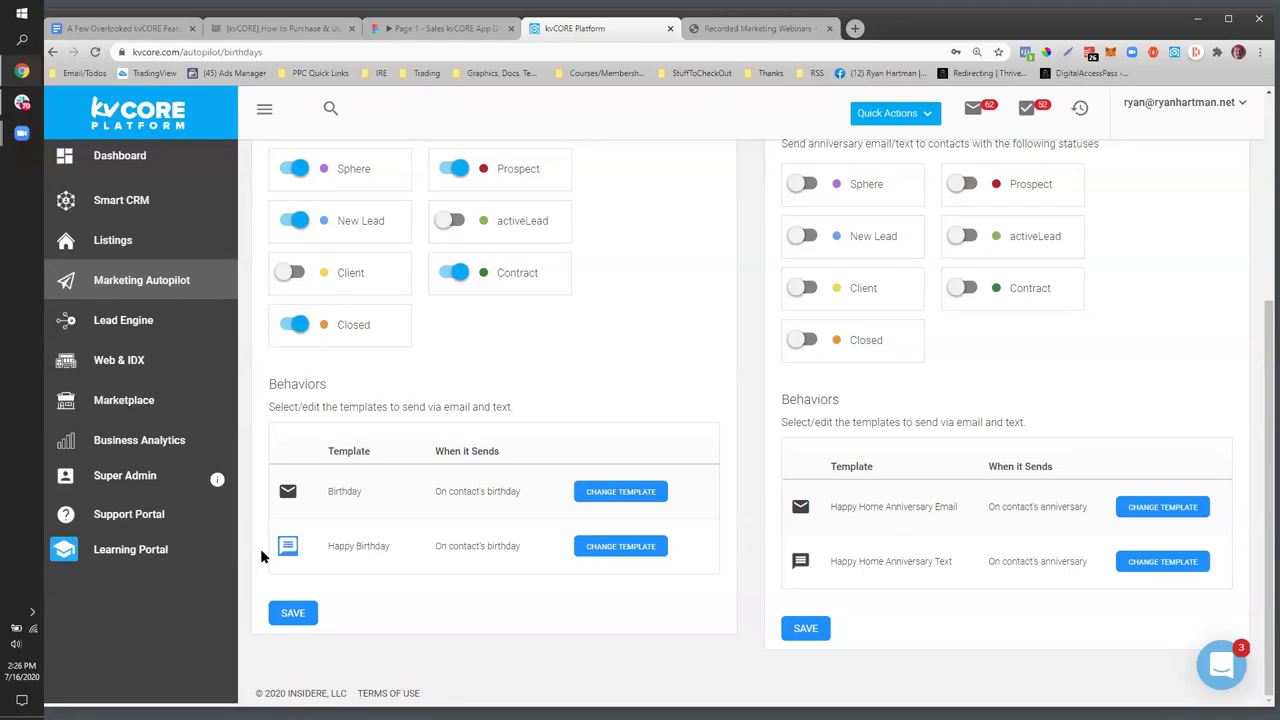
- Capture and save a screenshot of the Behaviors panel
key("Print")
left_click_drag(249, 348, 725, 694)
left_click(695, 704)
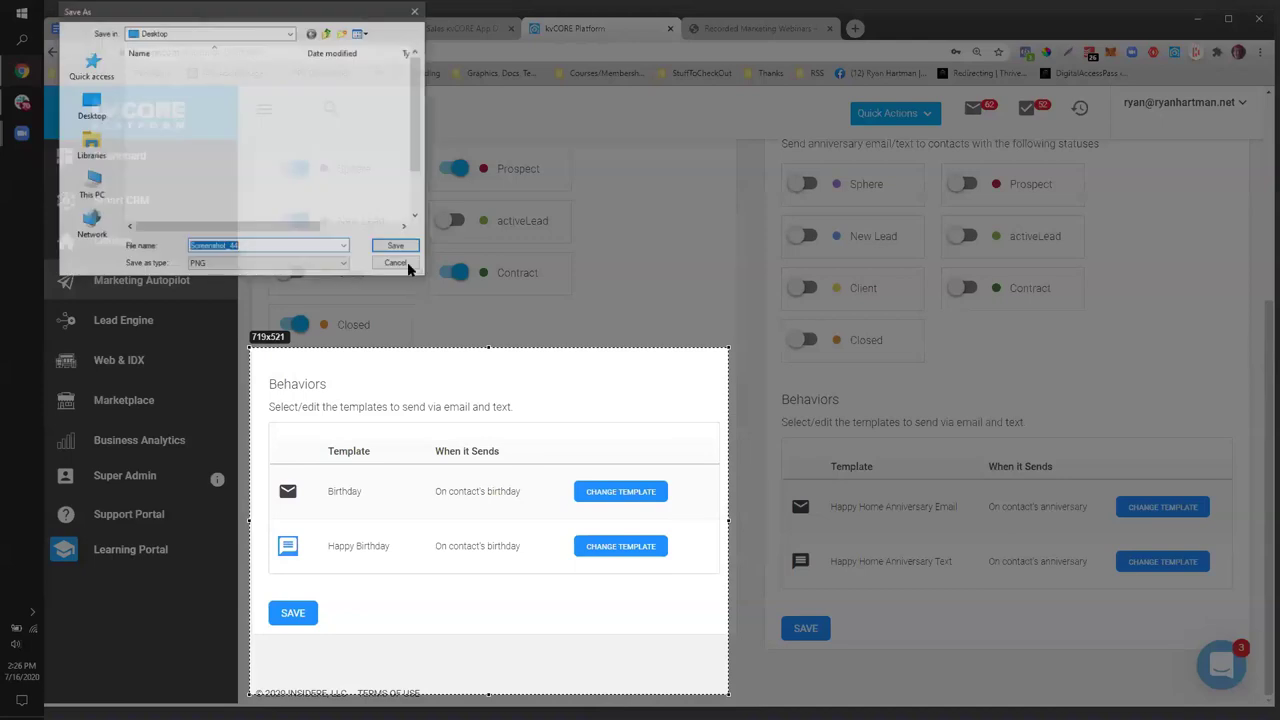
left_click(395, 245)
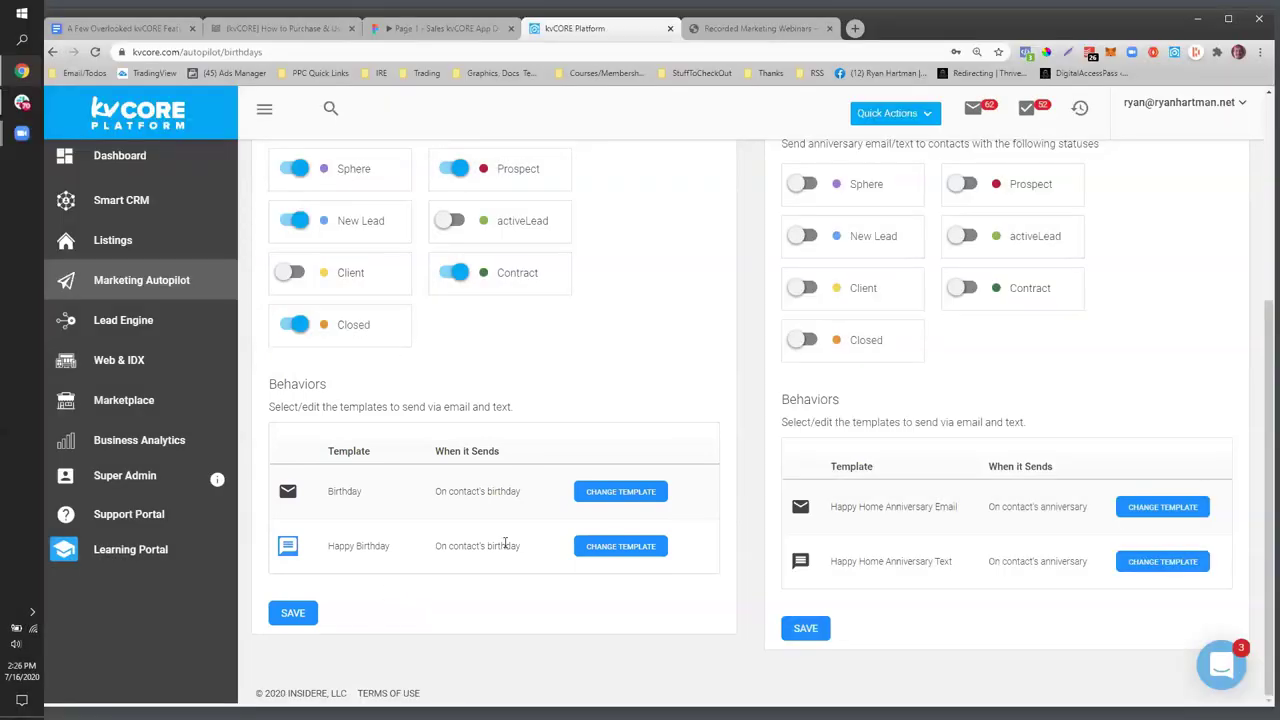
left_click(617, 552)
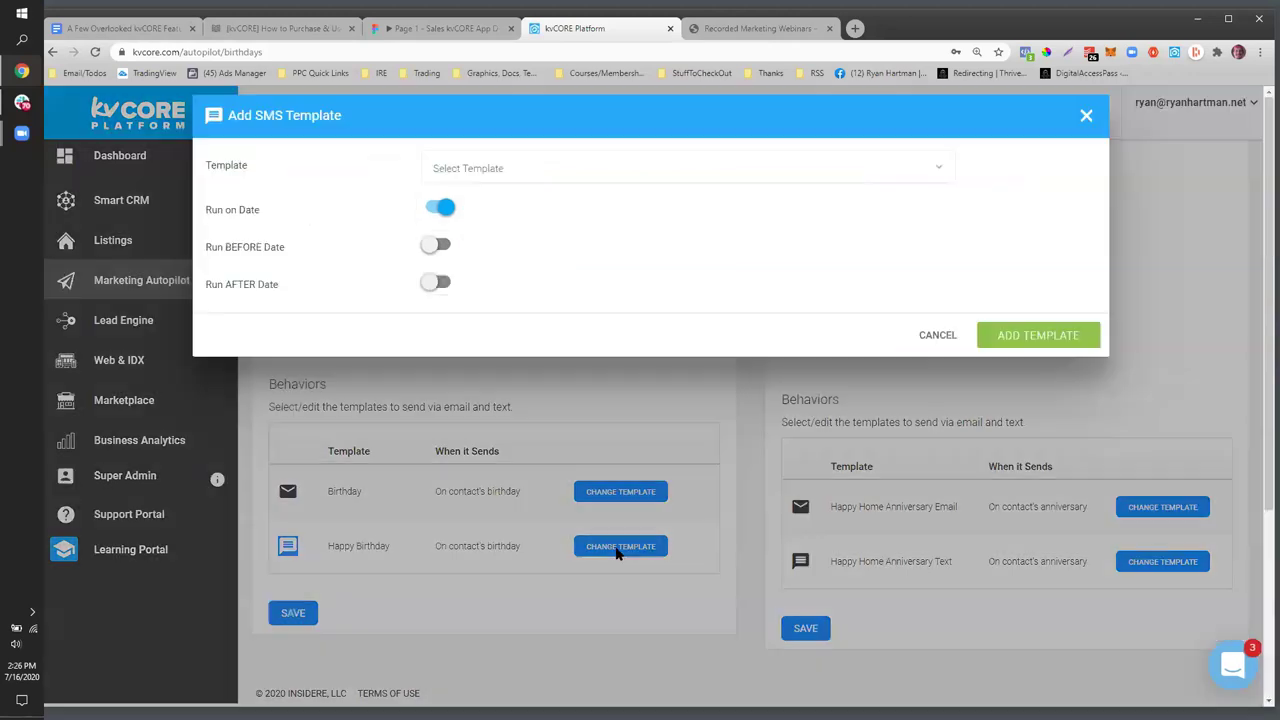
left_click(487, 168)
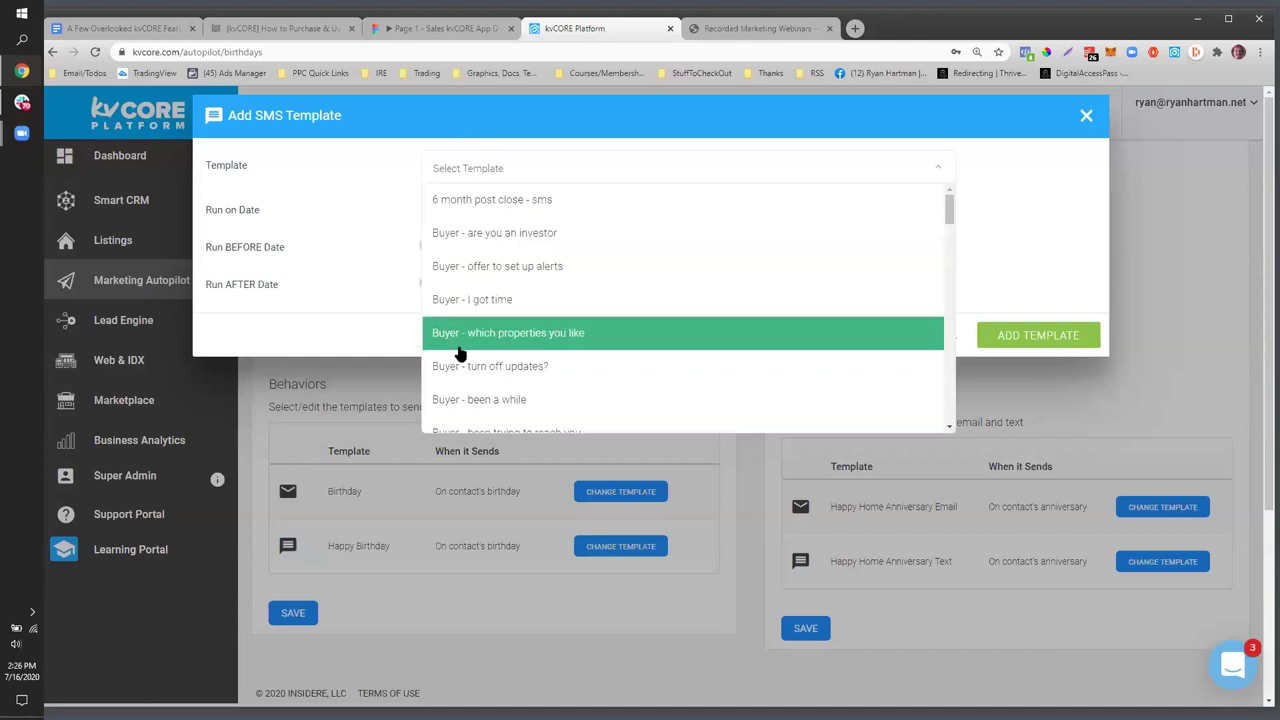
left_click(333, 157)
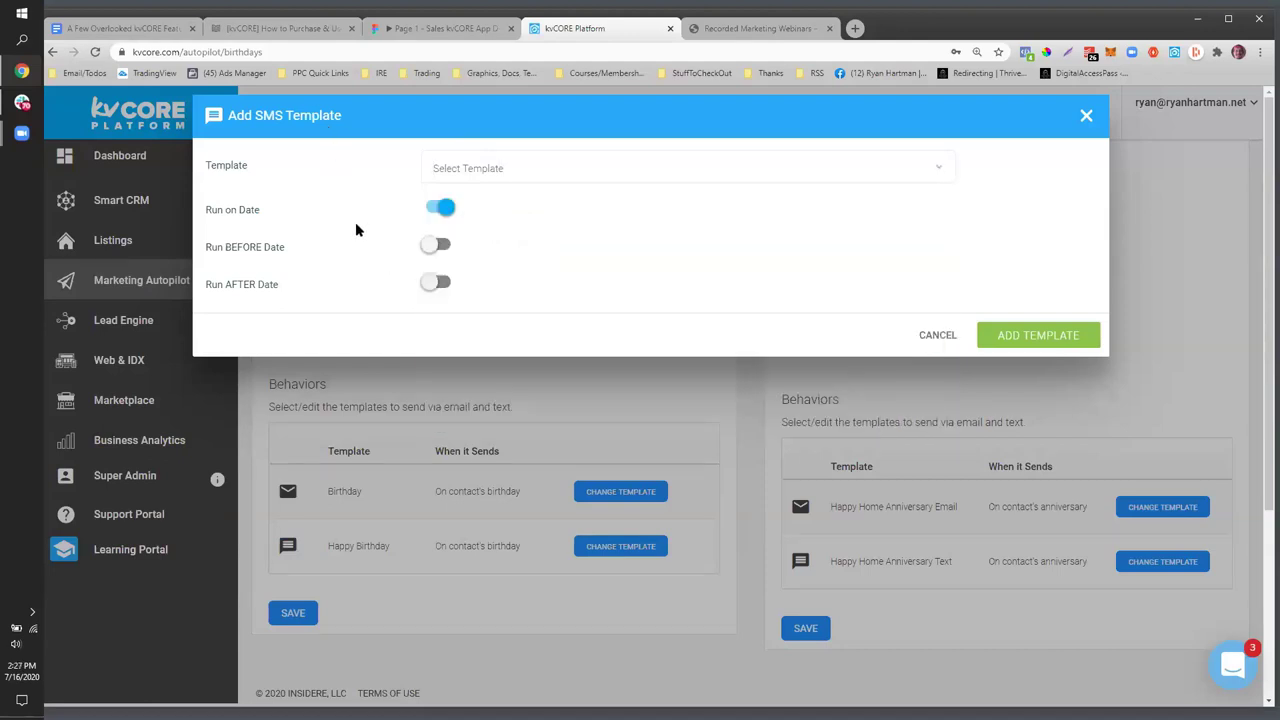
left_click(432, 210)
left_click(436, 247)
left_click(531, 223)
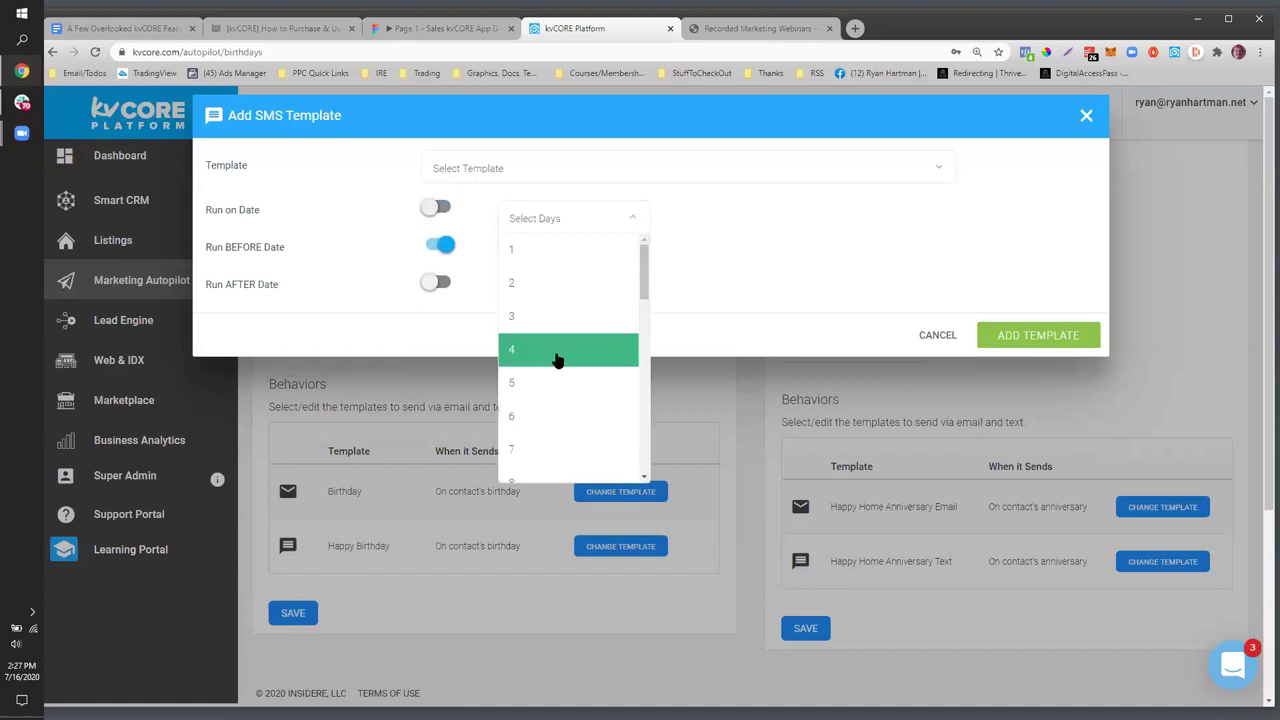
left_click(557, 357)
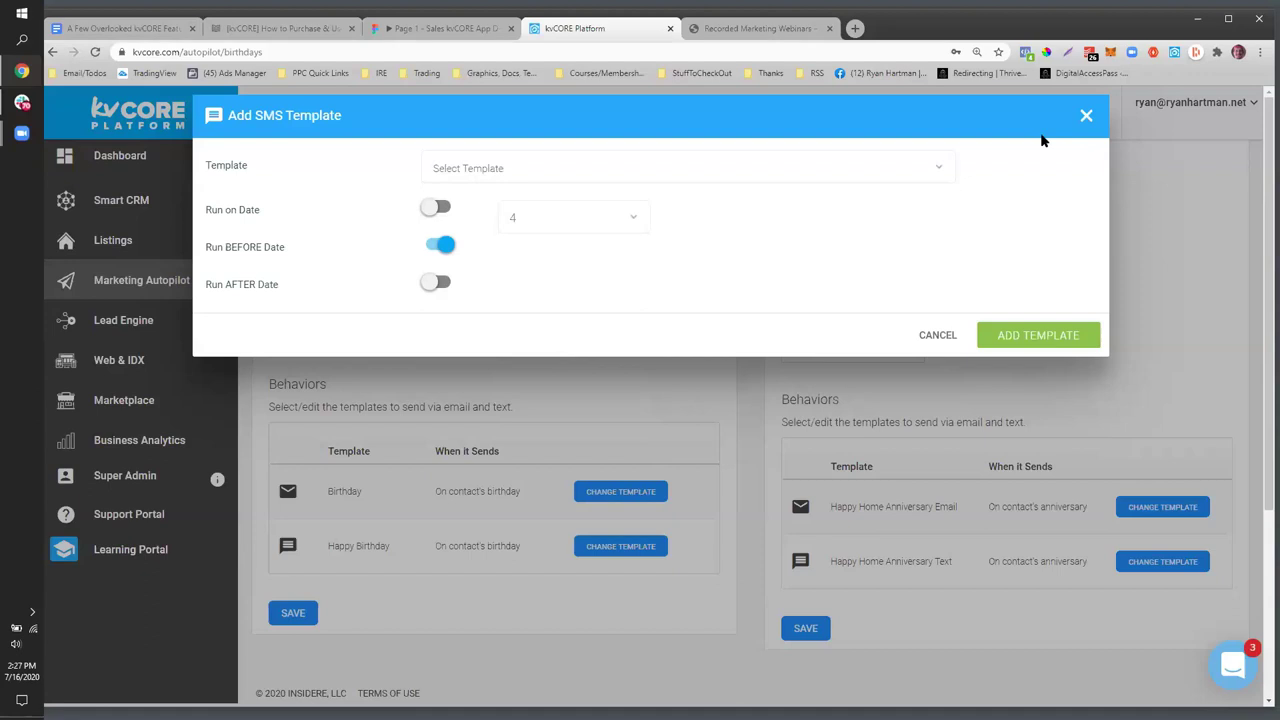
left_click(506, 386)
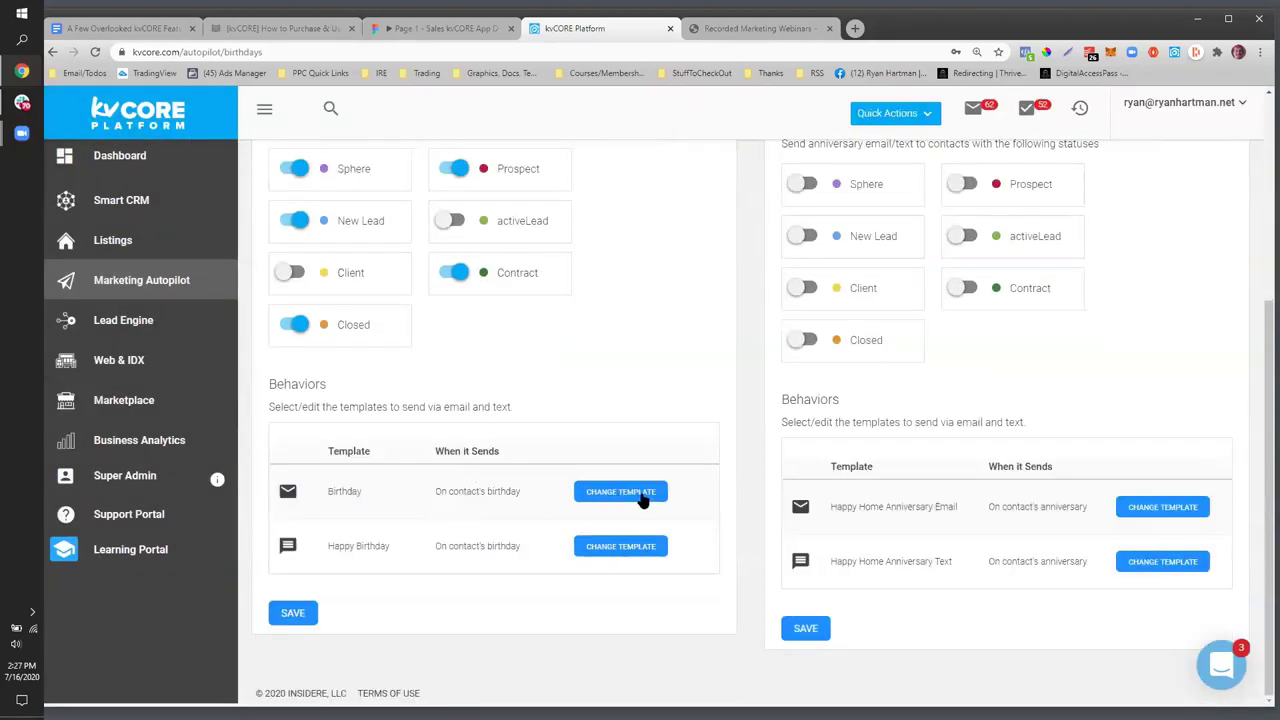
- Return to the Marketing Autopilot overview and open the Smart Campaigns library
scroll(500, 420, "up", 3)
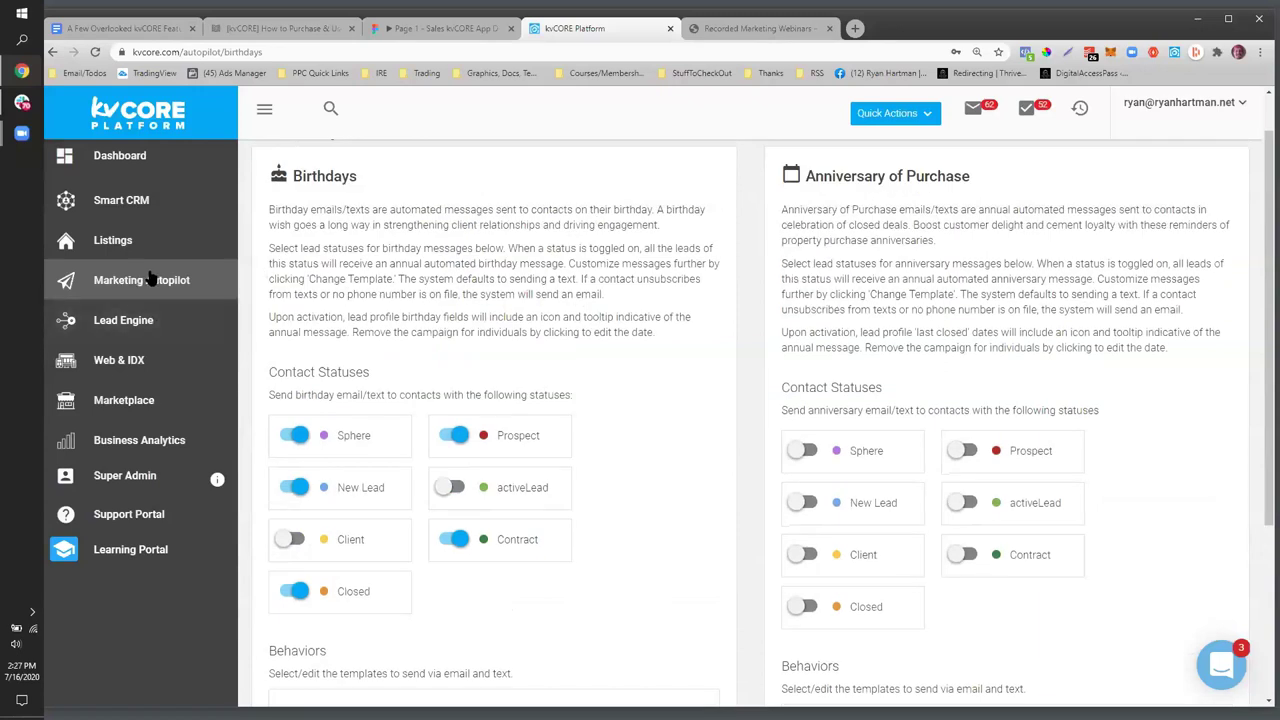
left_click(148, 288)
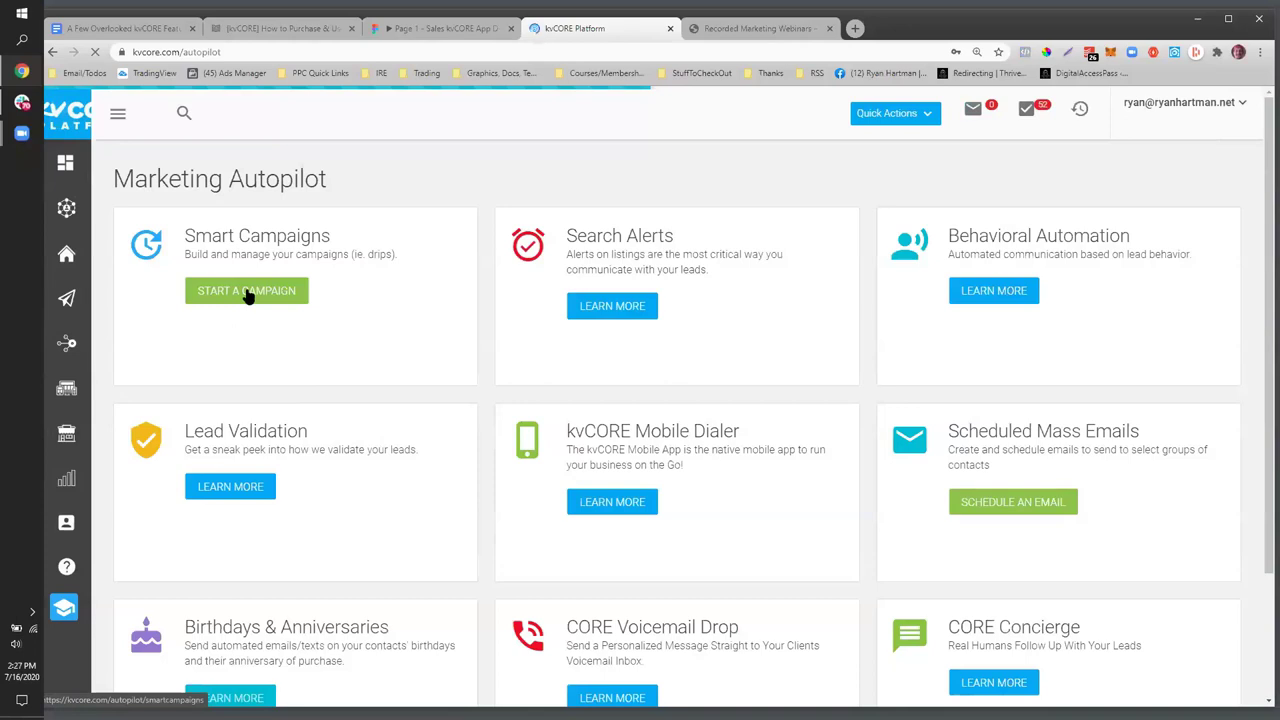
left_click(248, 292)
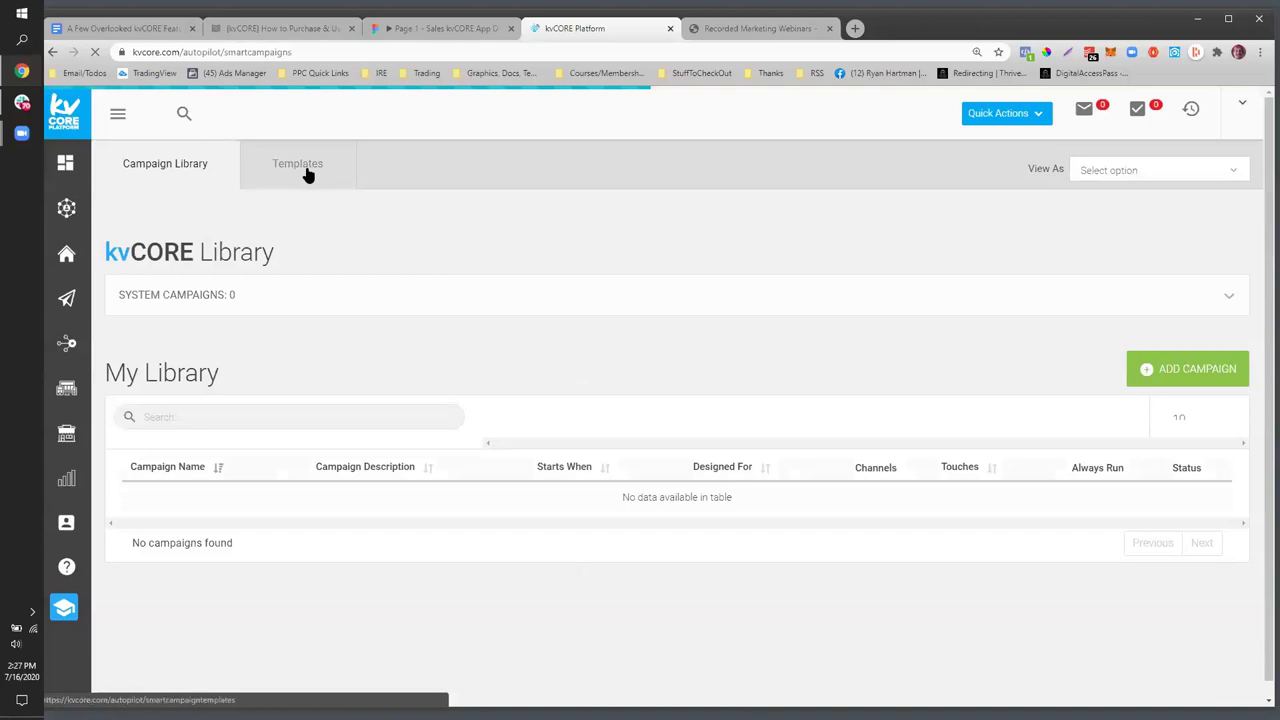
left_click(308, 174)
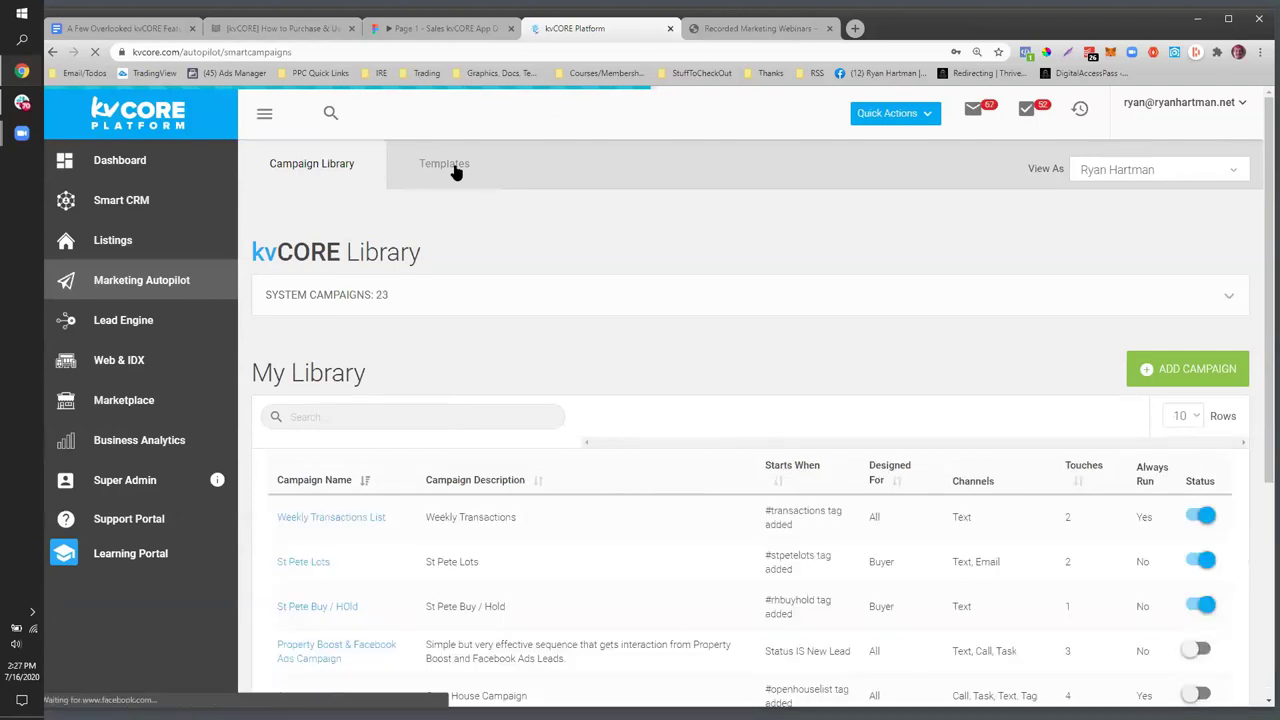
- On the Templates tab, start adding a new email template from the ADD TEMPLATE dropdown
left_click(455, 170)
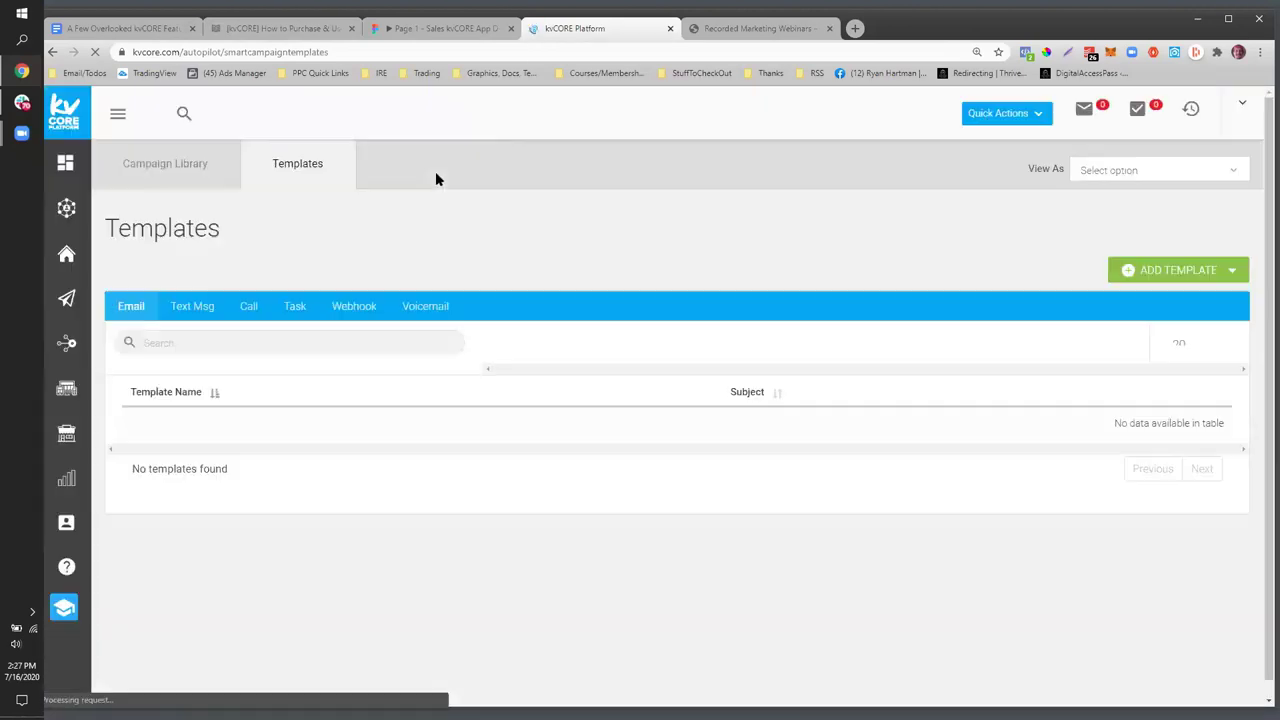
left_click(1228, 272)
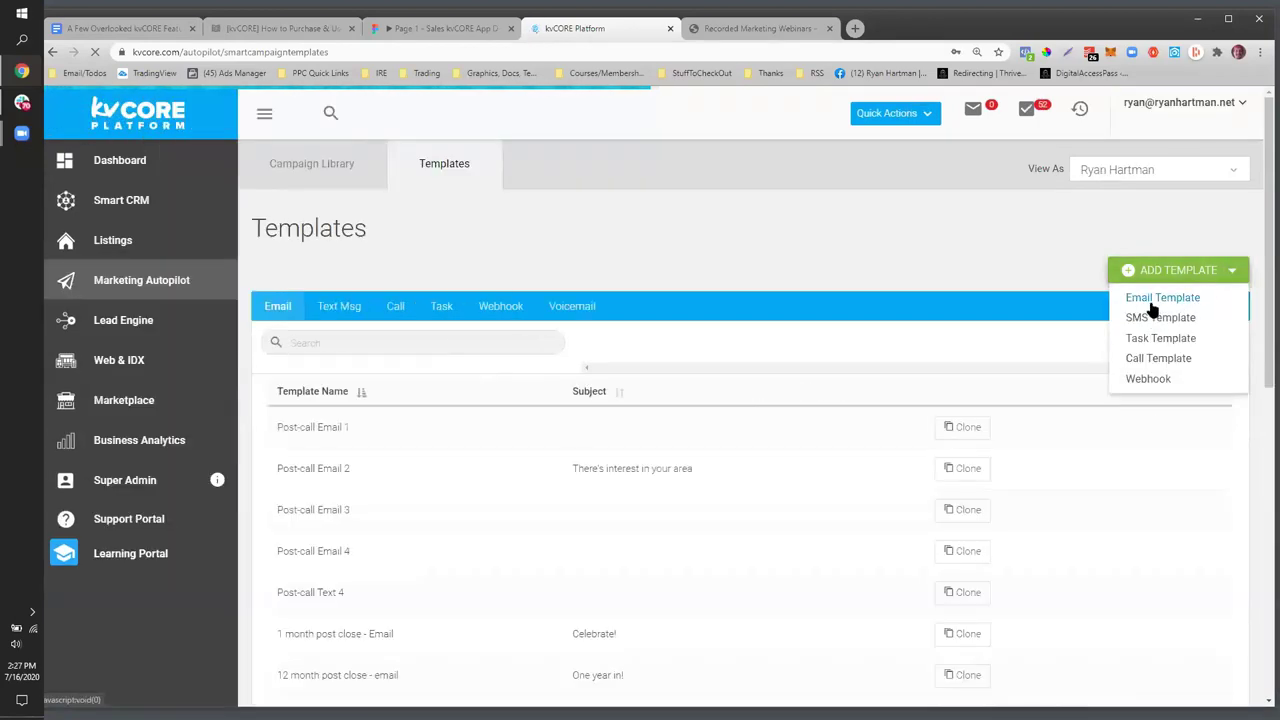
left_click(1152, 300)
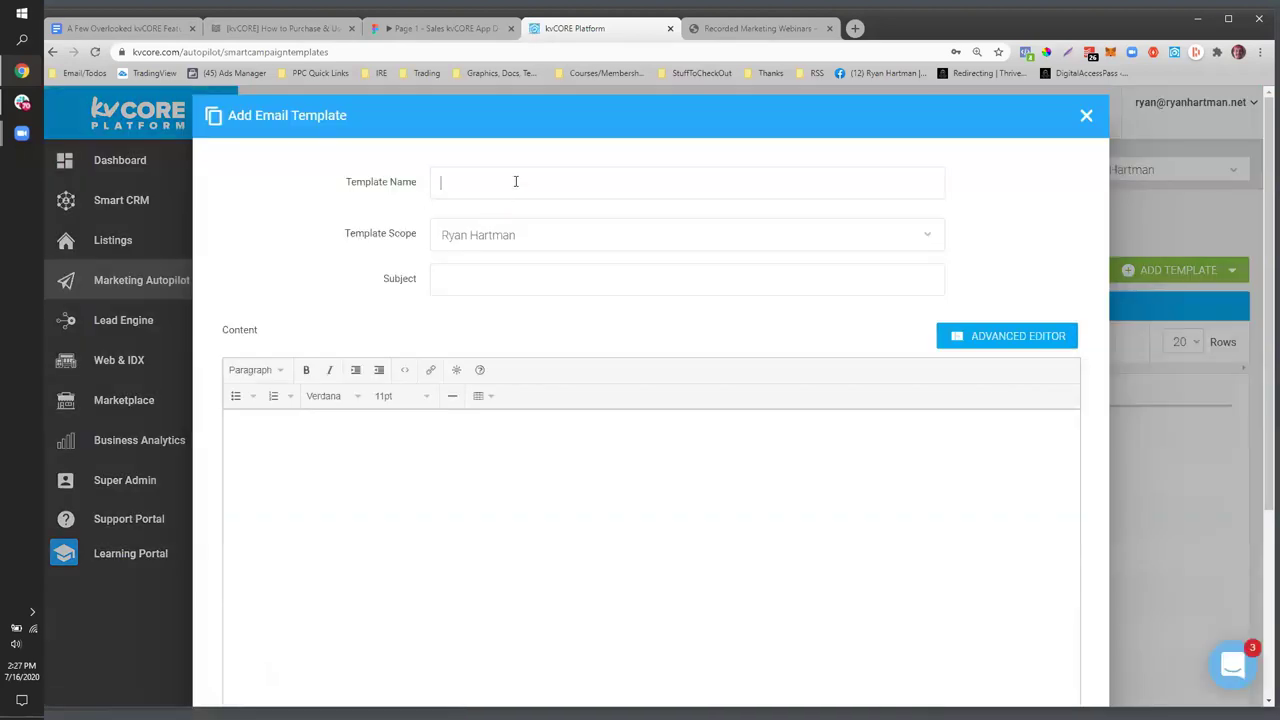
- Name the template with the agent's name plus 'Happy Birthday Video' and switch to the advanced editor
type("Ryan's Happy Birthday Video")
left_click(446, 278)
left_click(1034, 346)
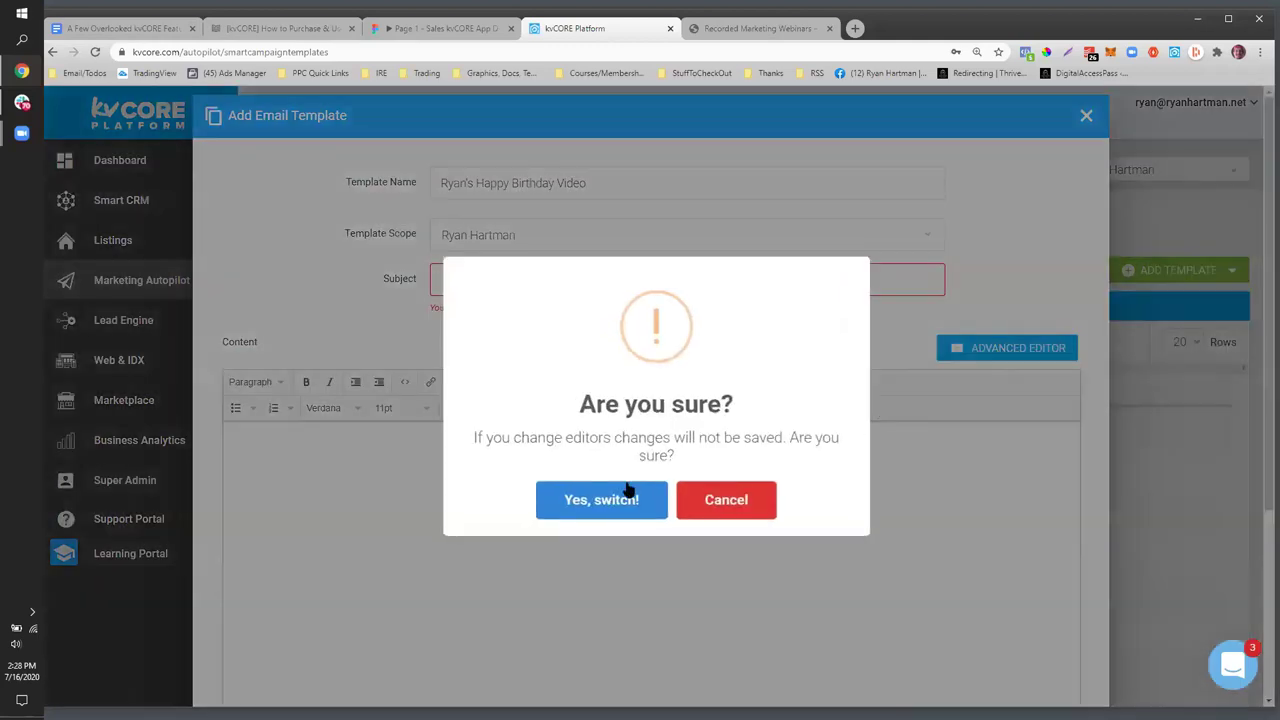
left_click(622, 490)
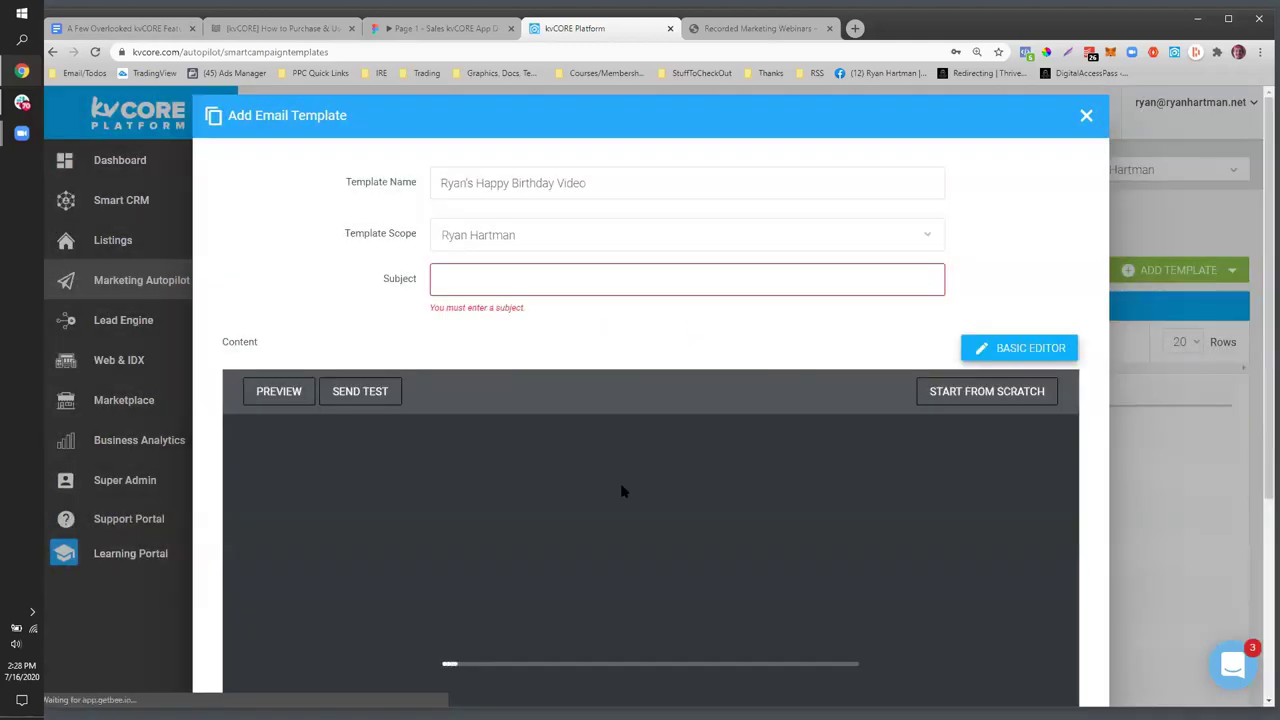
left_click(485, 282)
scroll(389, 334, "down", 5)
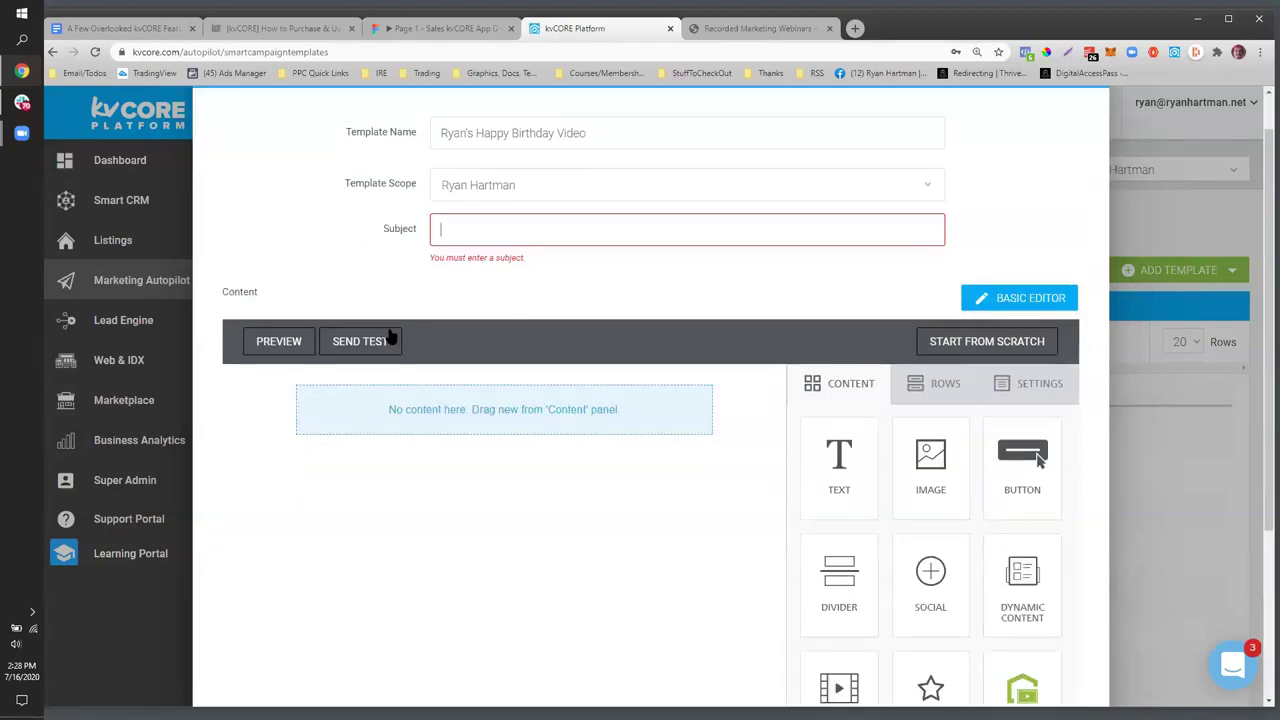
- Place a Core Video block in the email and add a text block above it
left_click_drag(1042, 464, 437, 136)
scroll(367, 308, "up", 3)
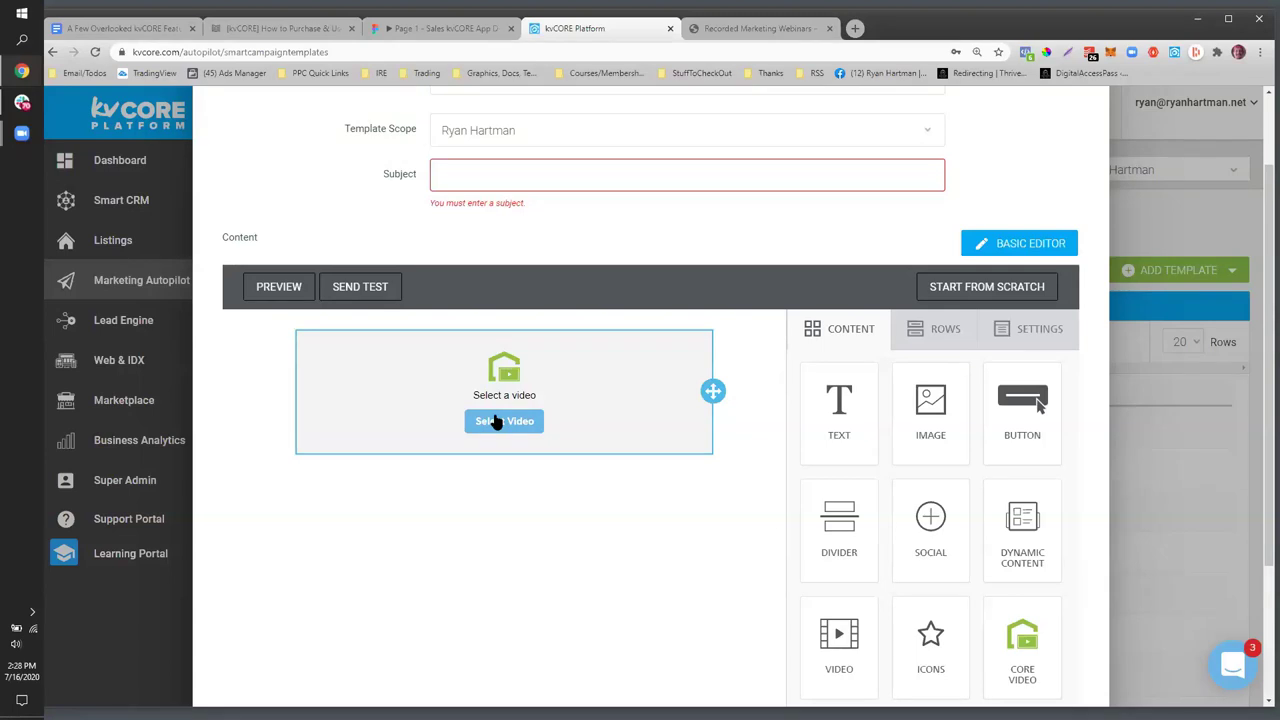
left_click_drag(849, 403, 426, 358)
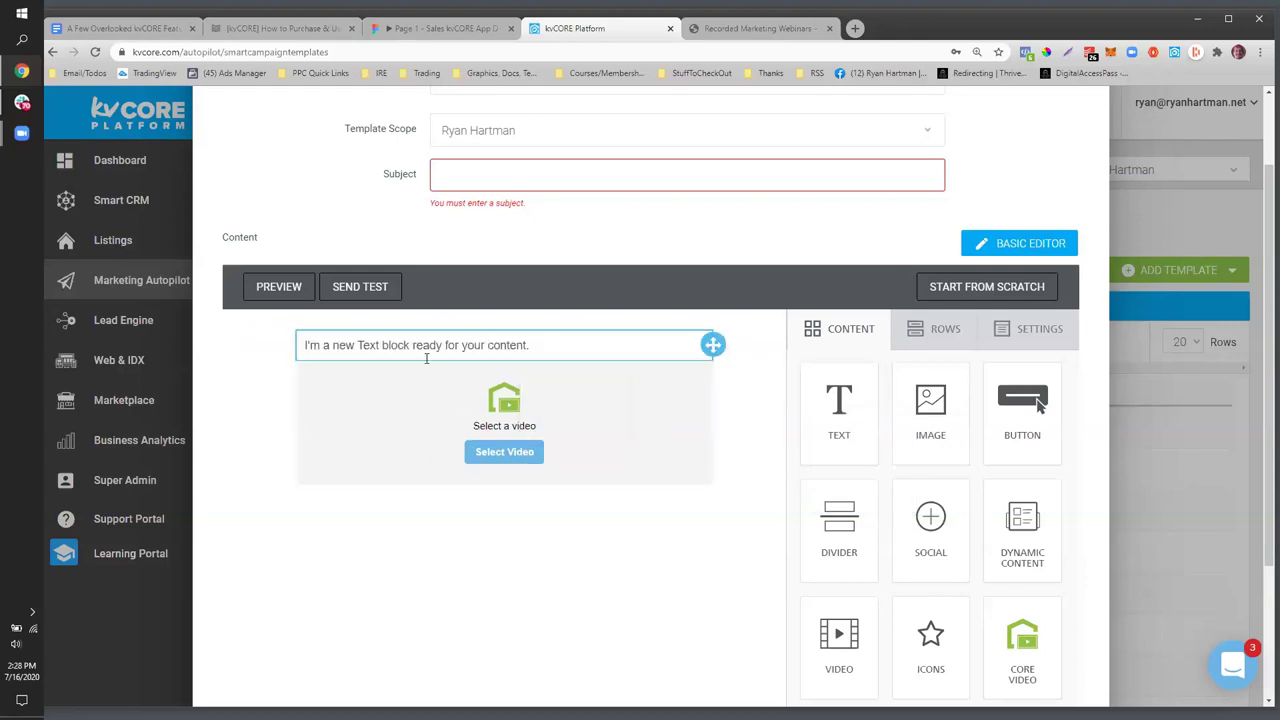
left_click(417, 347)
- Replace the placeholder with 'Hi {first_name},' and the quick happy-birthday message about singing
left_click_drag(545, 346, 276, 326)
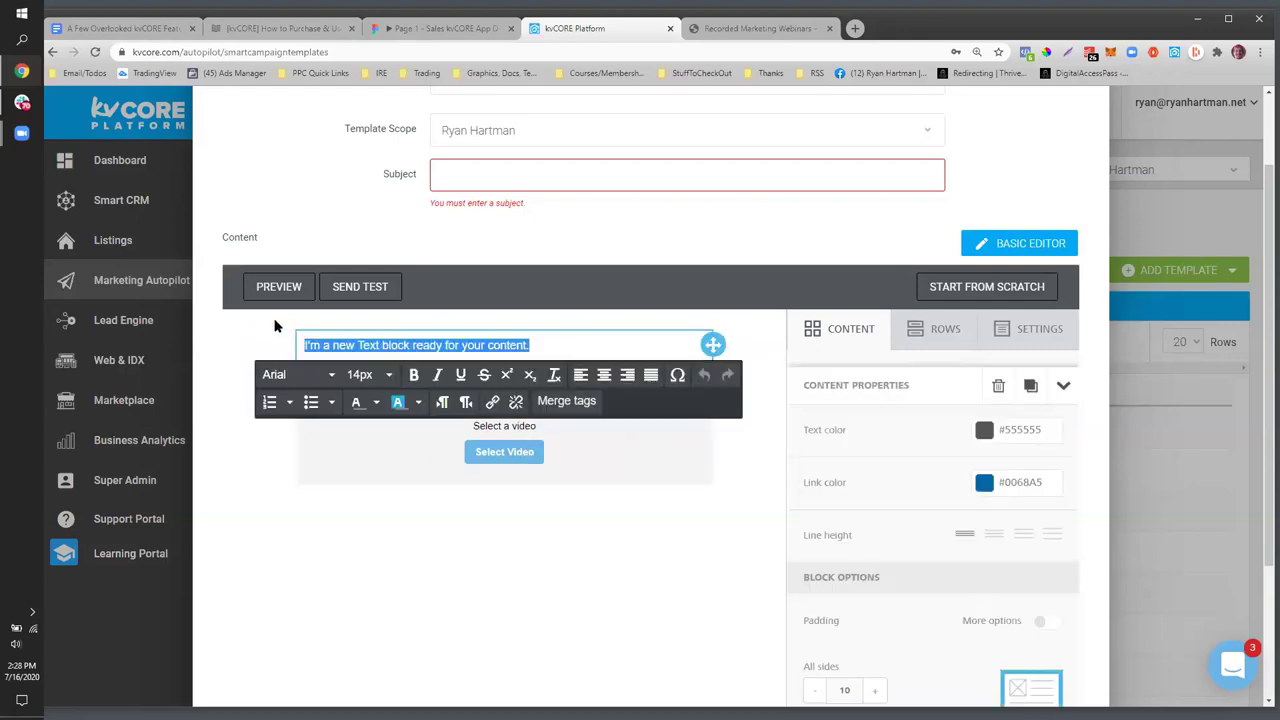
type("Hi")
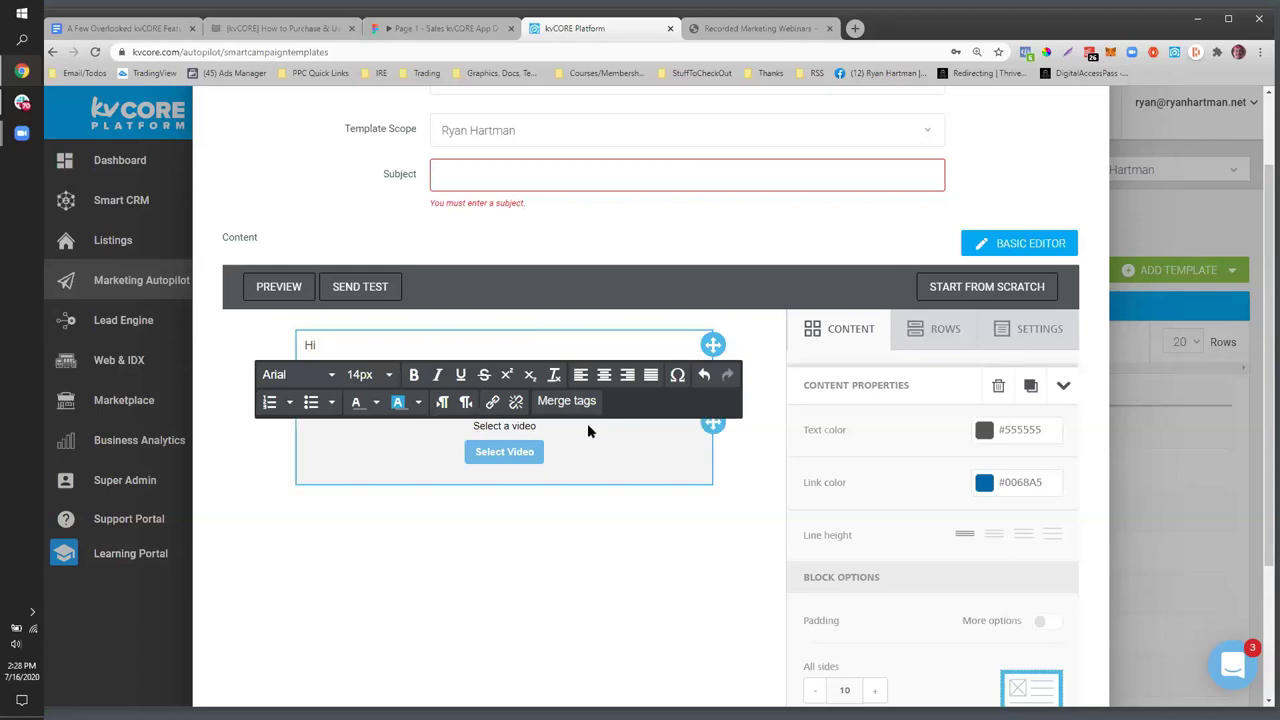
left_click(573, 410)
left_click(612, 430)
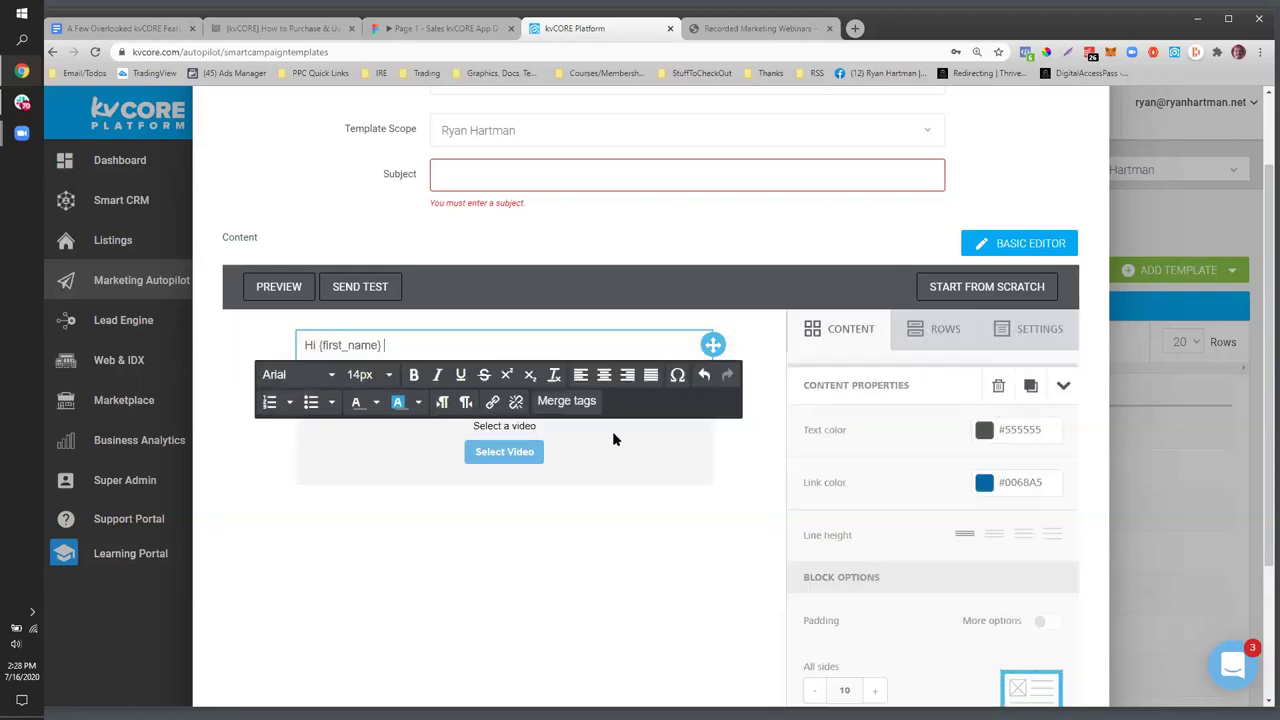
type(",")
key("Return")
type("Just wanted to wish you a quick happy ")
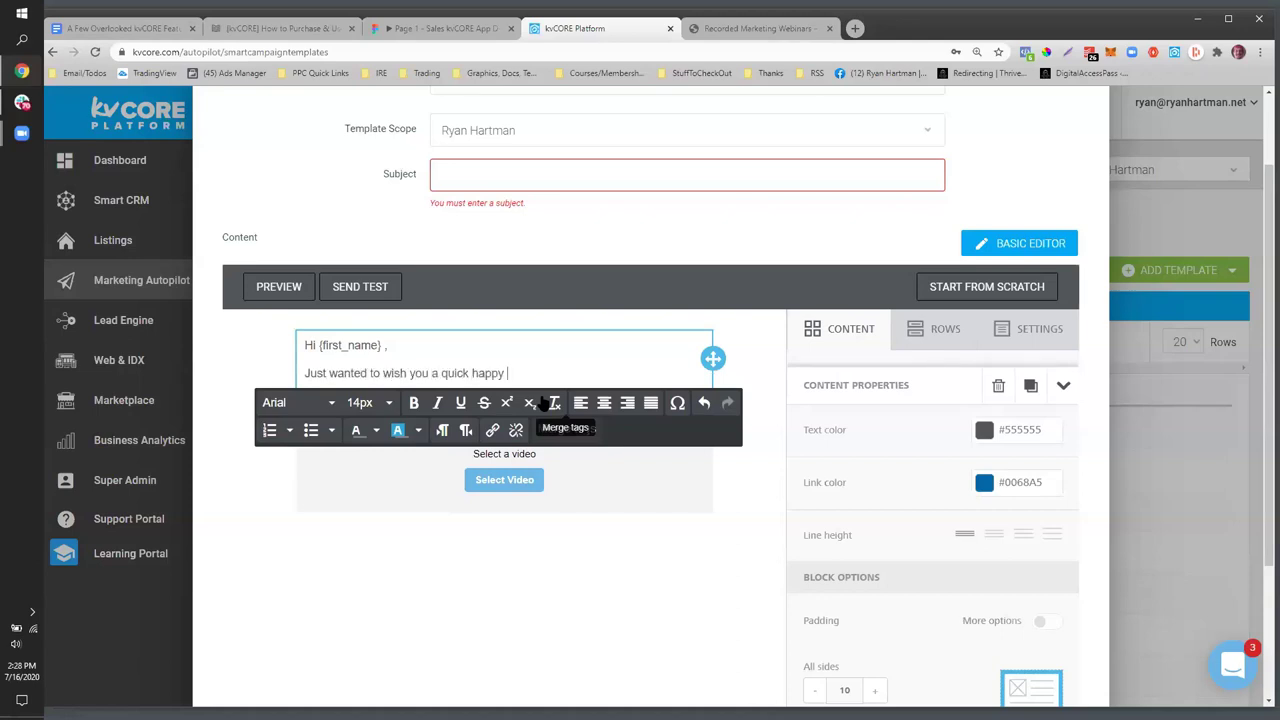
type("birthday... (don't mind my ")
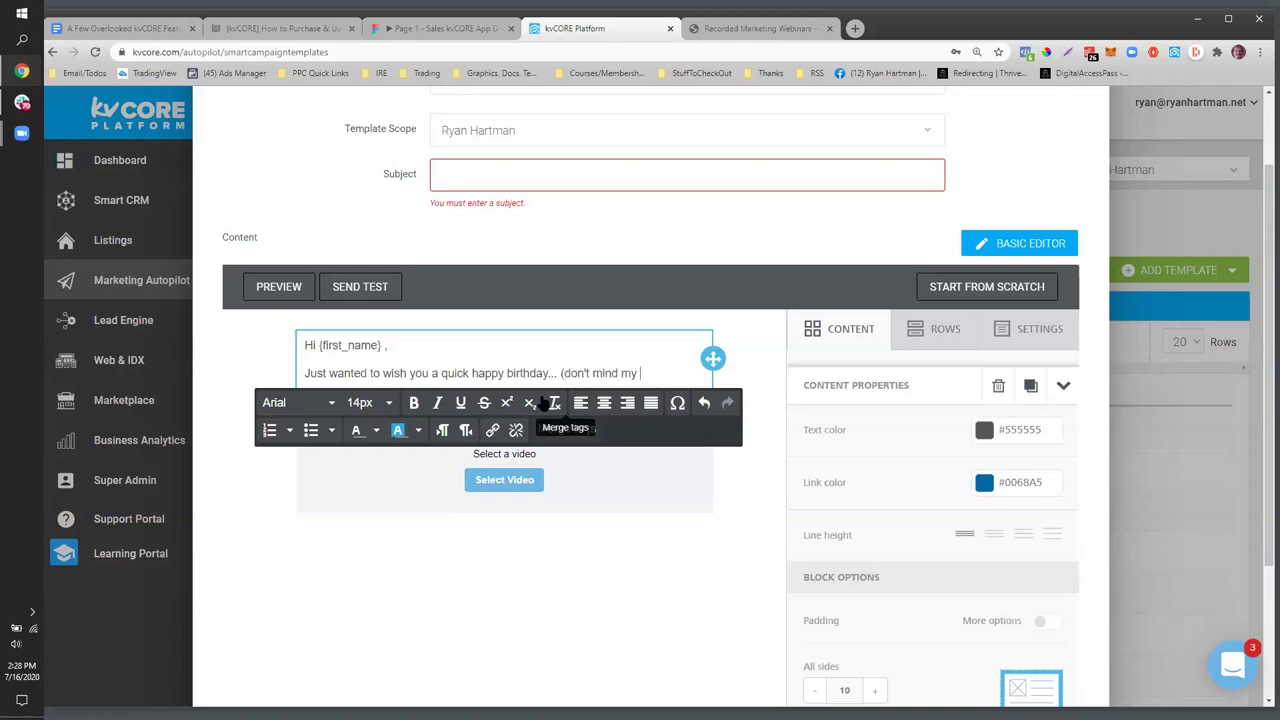
type("singing...")
scroll(414, 500, "down", 2)
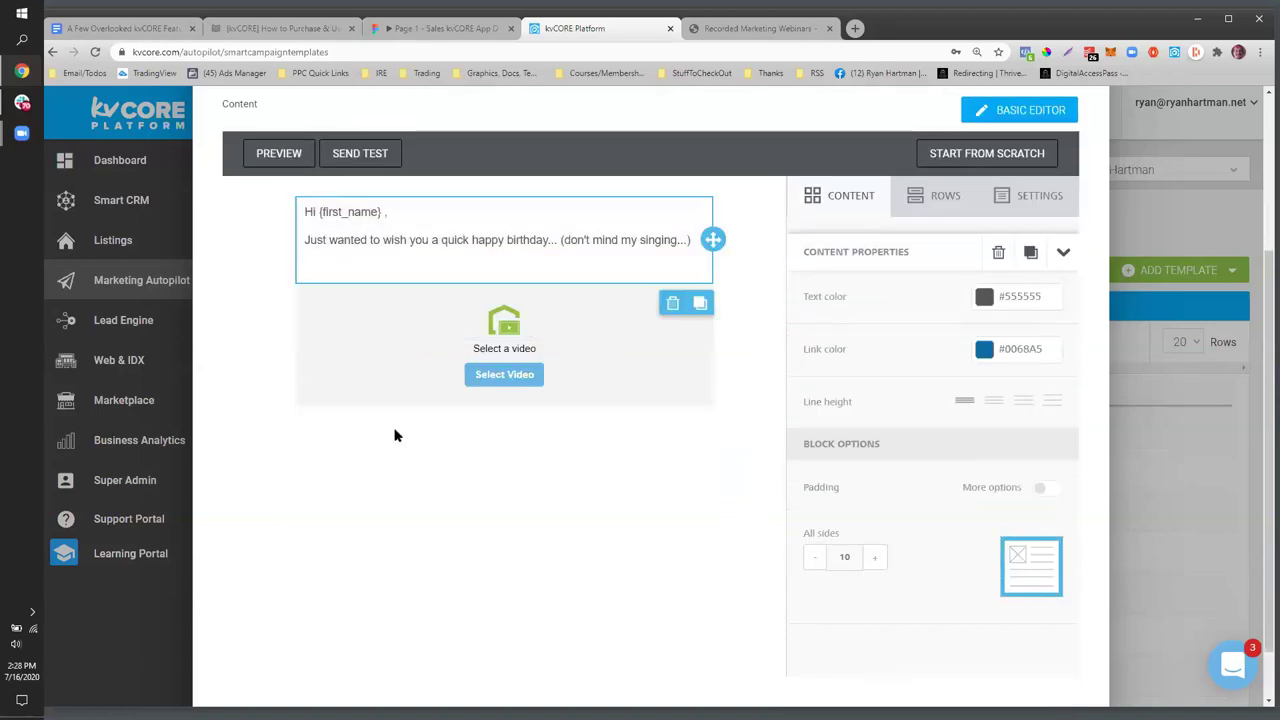
left_click(656, 241)
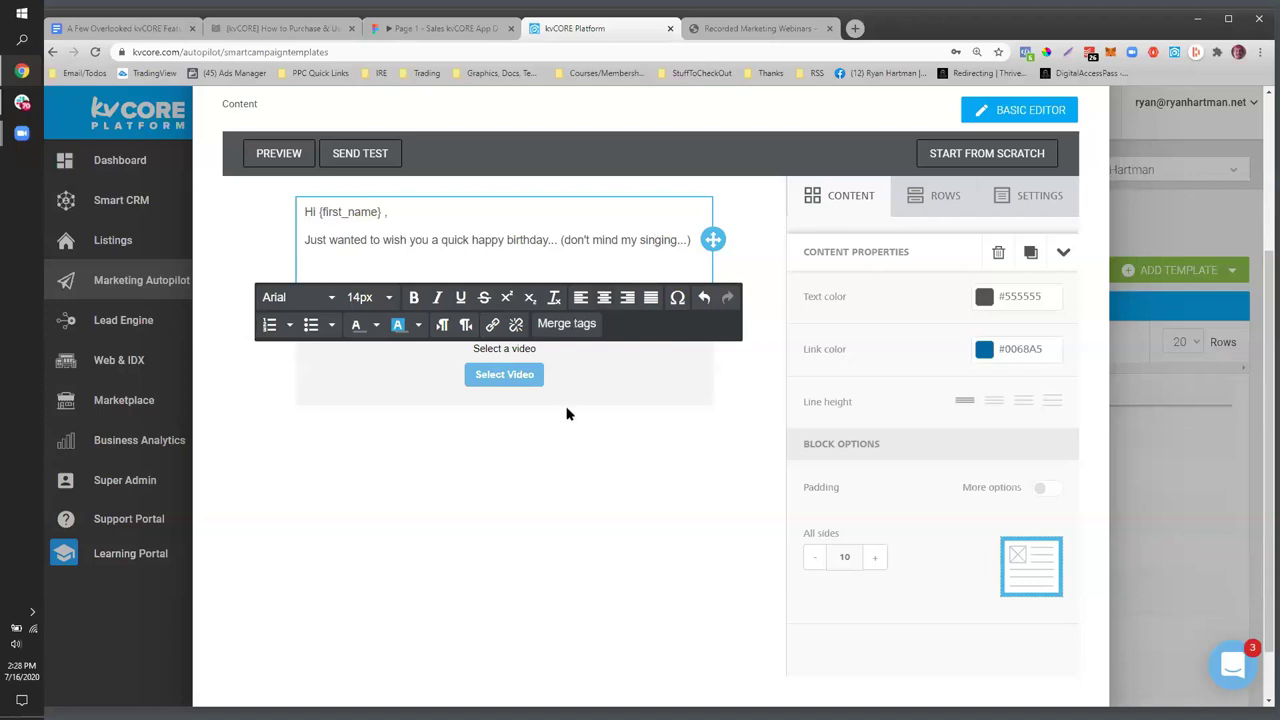
left_click(489, 457)
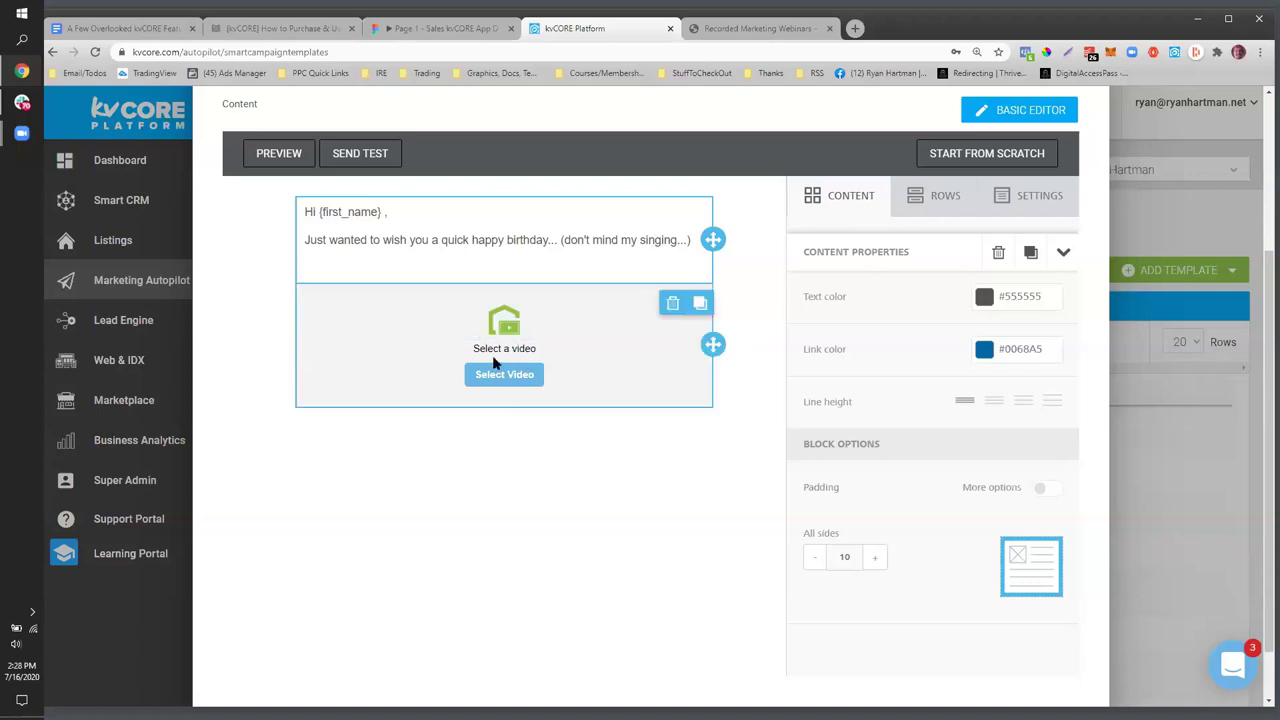
scroll(510, 380, "up", 3)
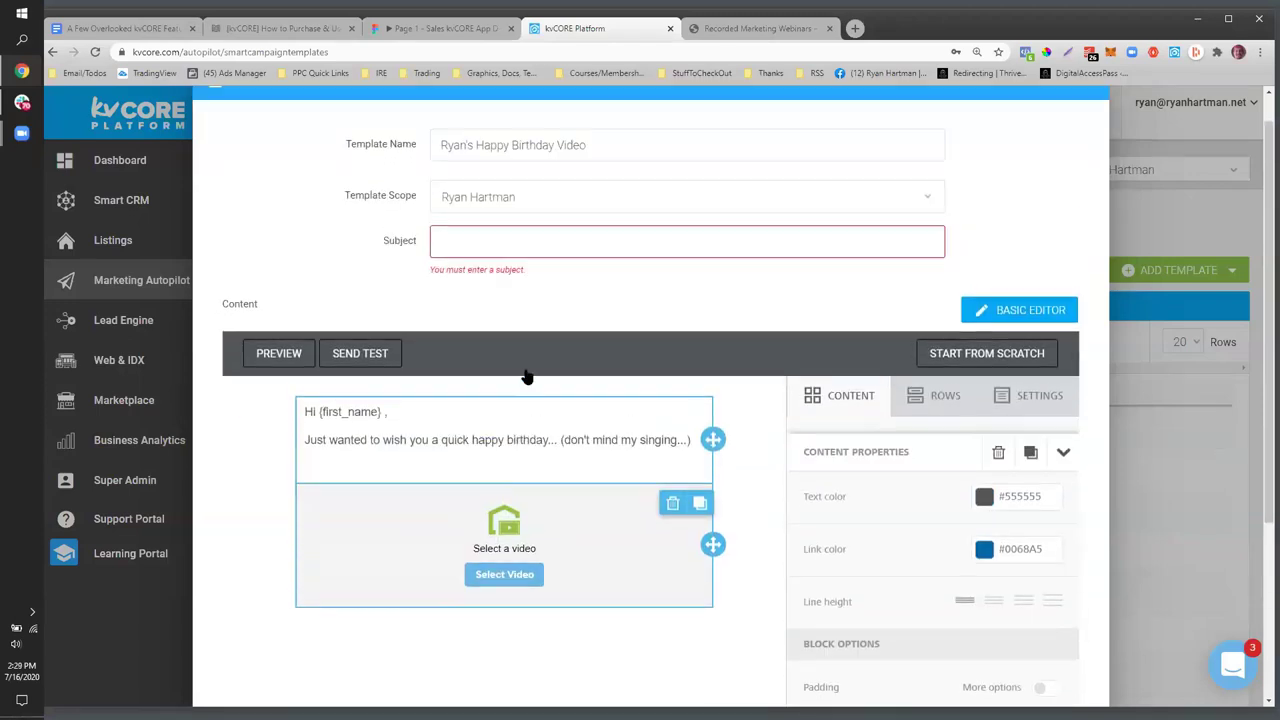
- Set the subject to 'Happy Birthday! (video enclosed)' and save the template
left_click(498, 253)
type("Happy Birthday")
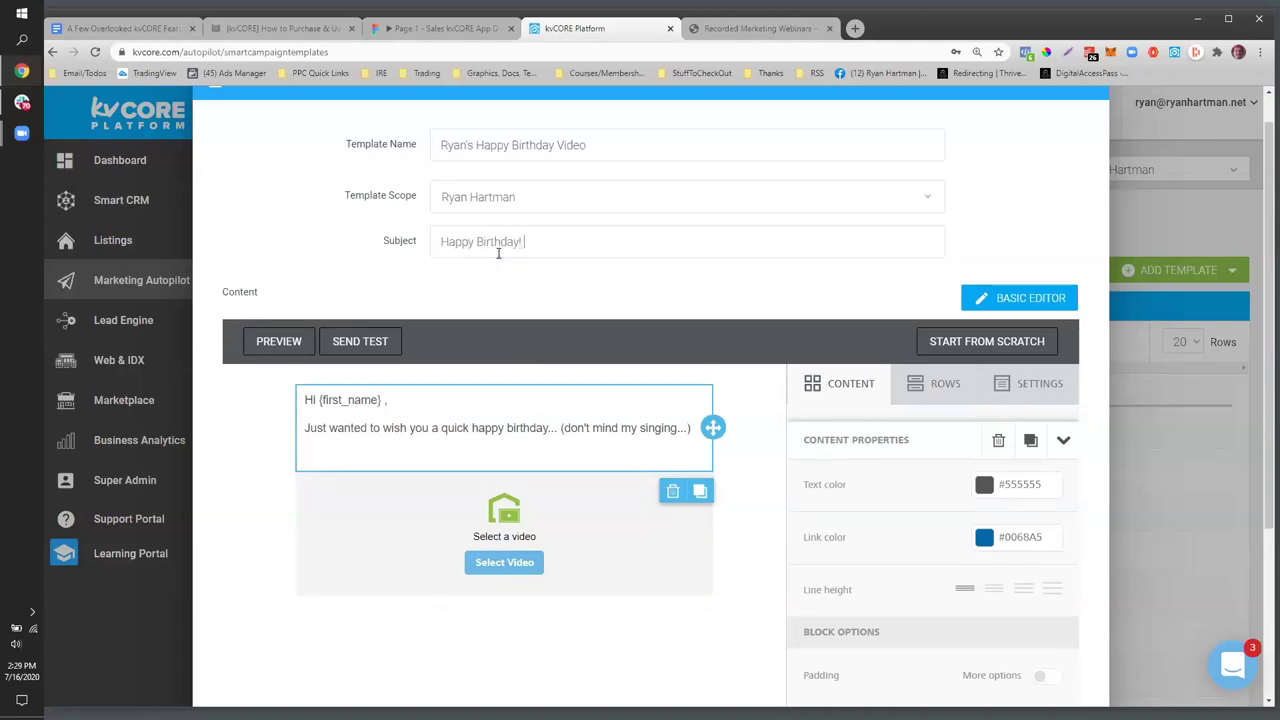
type("! (video enclosed")
scroll(763, 277, "up", 1)
scroll(863, 348, "down", 3)
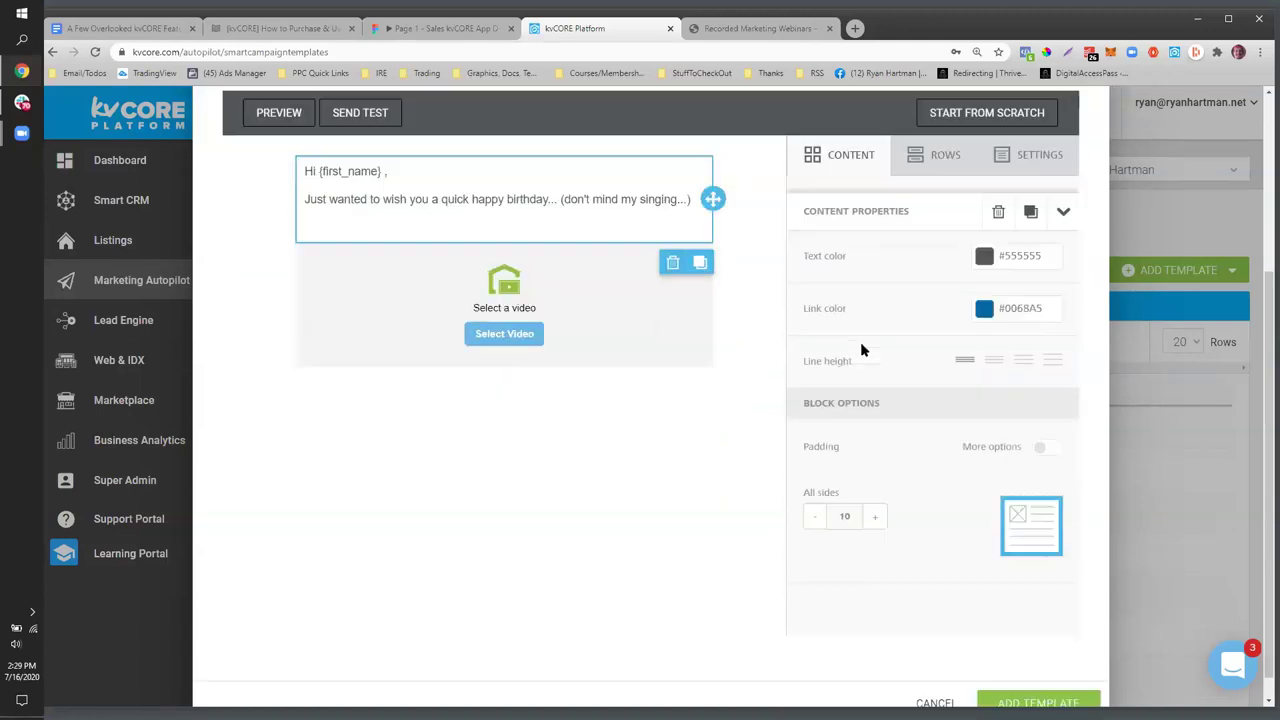
scroll(863, 348, "down", 1)
left_click(991, 687)
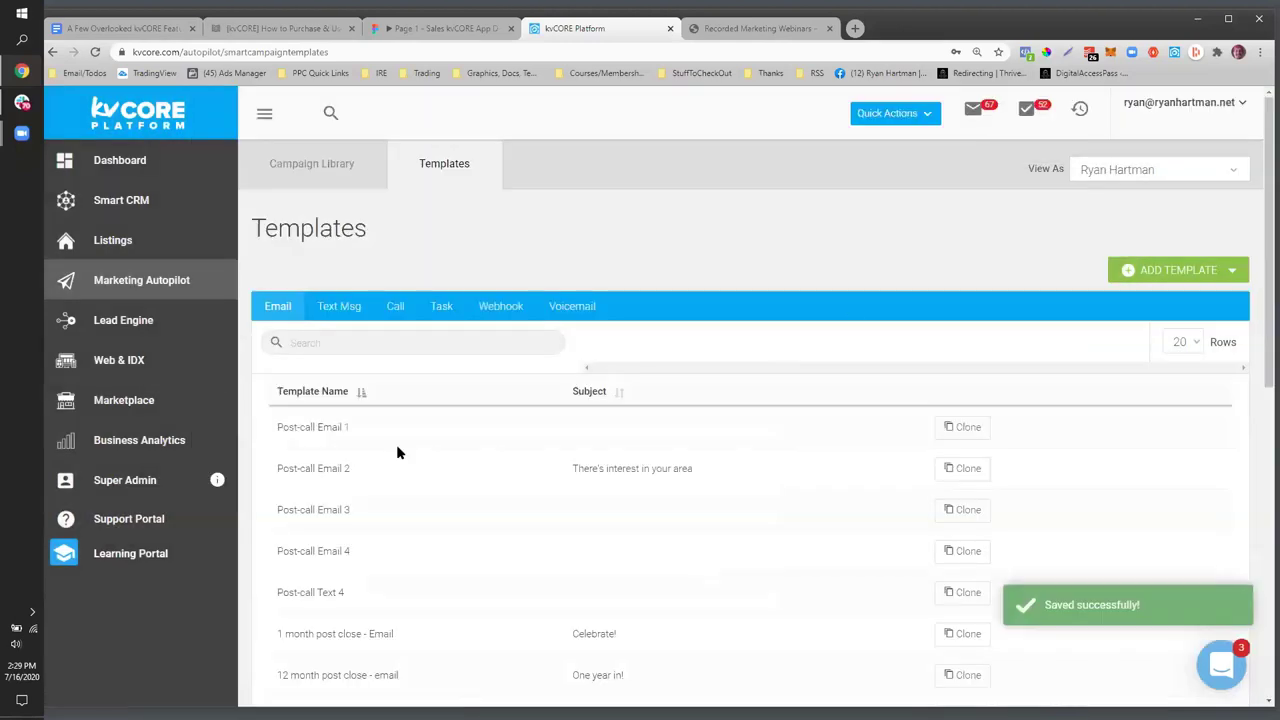
- From the Marketing Autopilot overview, open the Birthdays & Anniversaries settings page
left_click(105, 282)
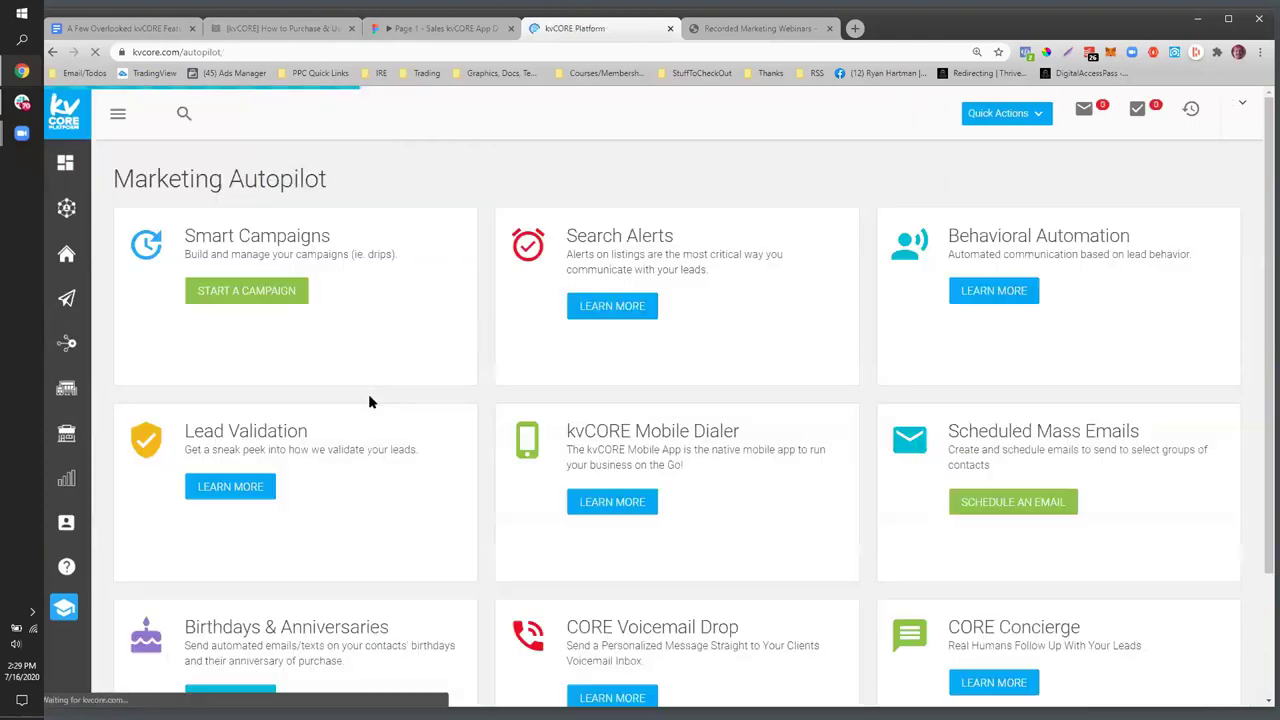
scroll(412, 445, "down", 3)
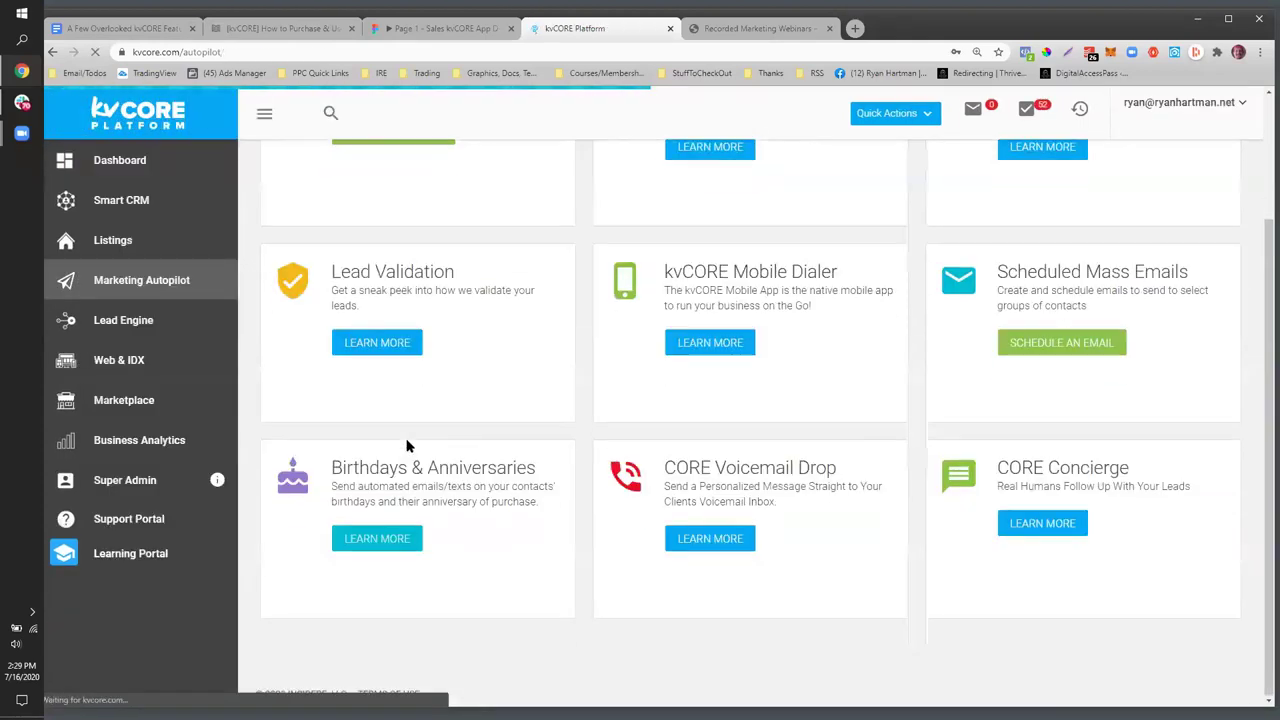
left_click(353, 545)
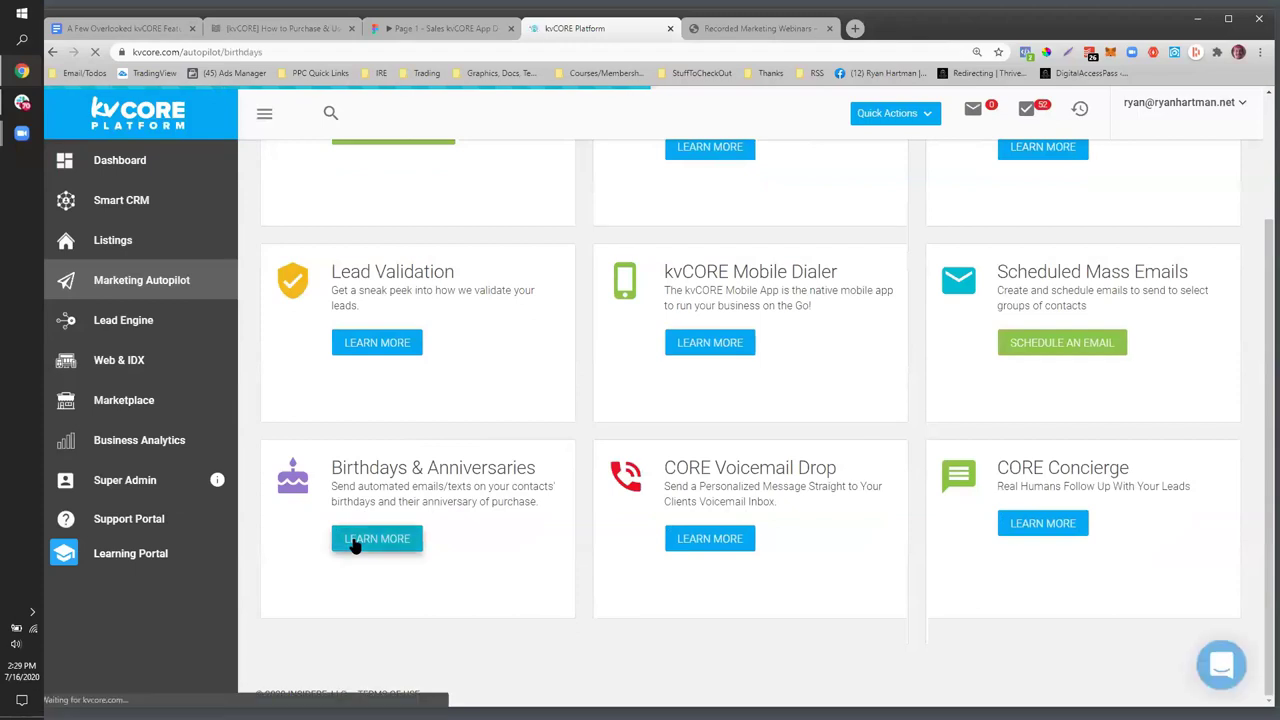
scroll(868, 328, "down", 3)
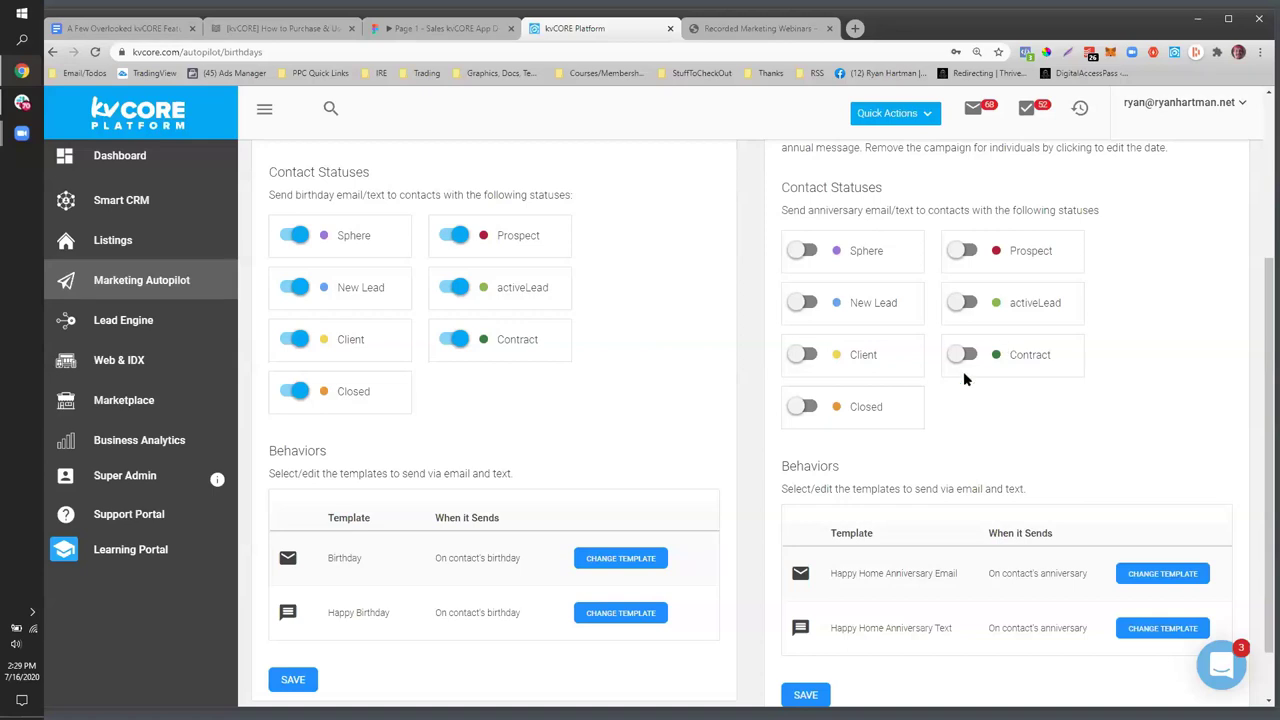
scroll(943, 374, "up", 2)
- Switch on Anniversary of Purchase messages for Closed contacts
key("space")
scroll(940, 500, "down", 3)
scroll(950, 494, "up", 3)
scroll(951, 531, "down", 3)
scroll(951, 534, "up", 3)
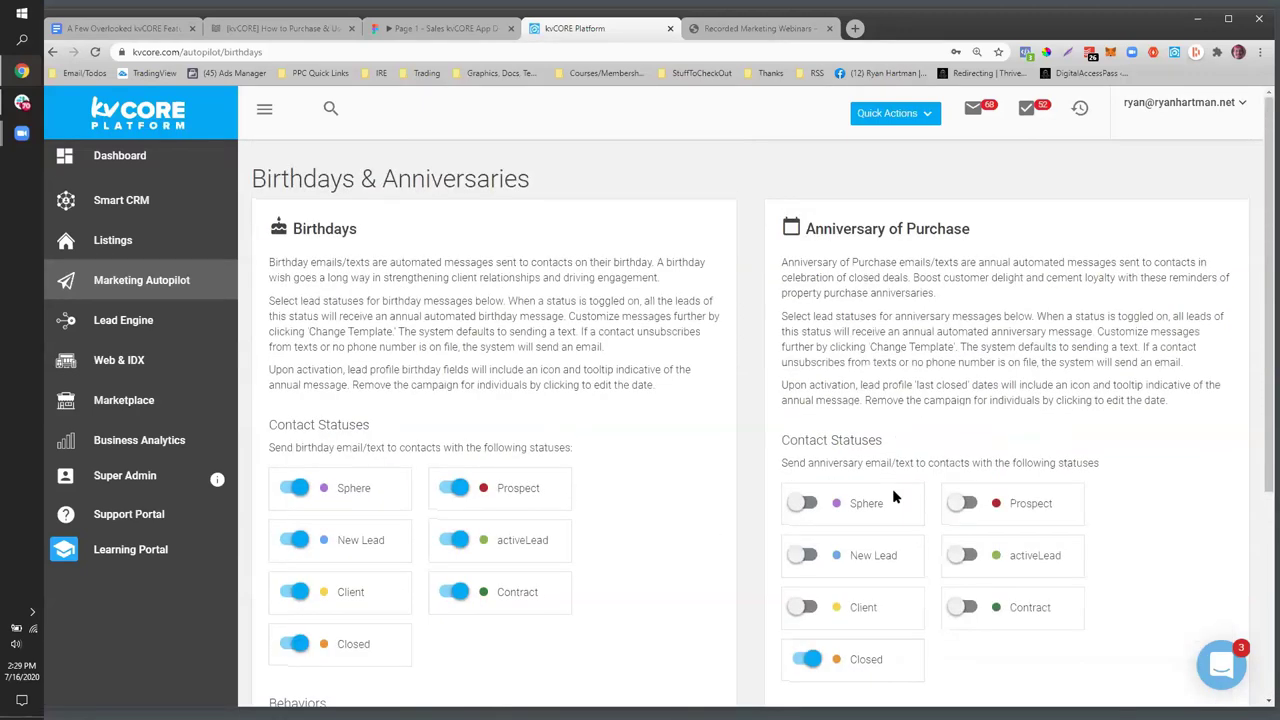
scroll(893, 495, "down", 3)
scroll(471, 446, "up", 3)
- Highlight the Birthdays explanation text, then go to the Smart CRM leads list
left_click_drag(987, 247, 715, 490)
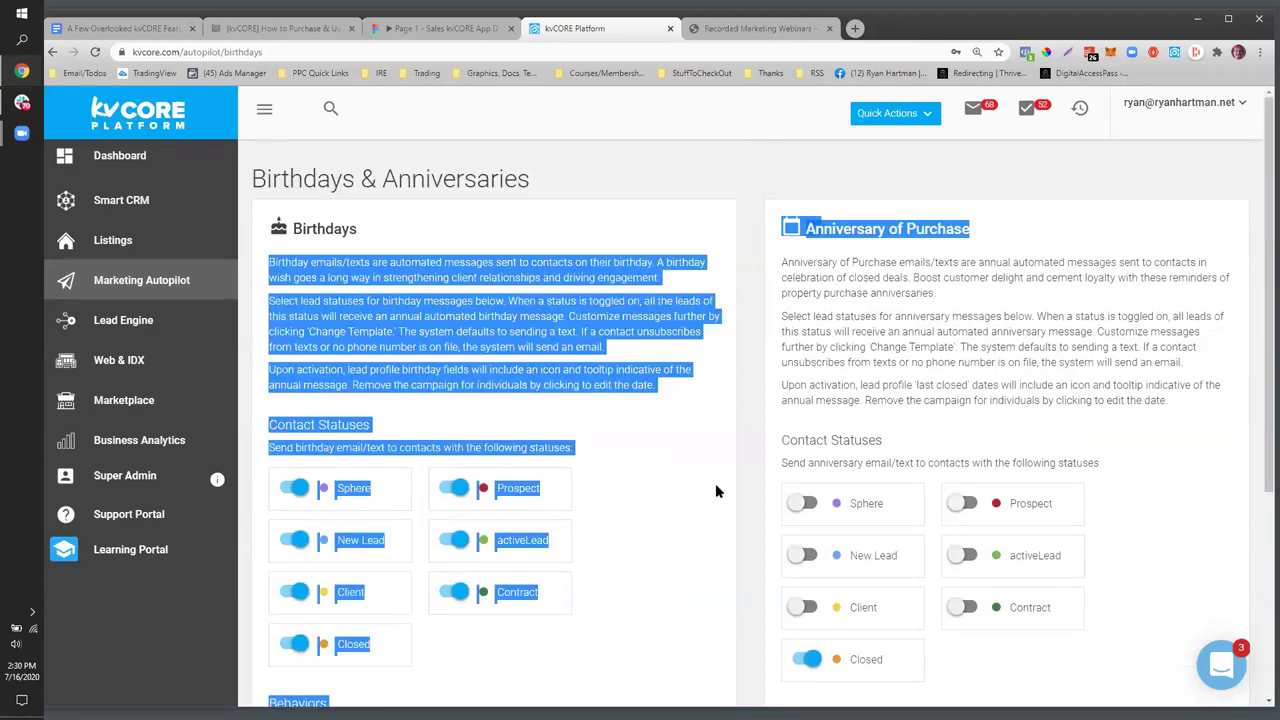
scroll(715, 490, "down", 2)
left_click(575, 305)
scroll(1087, 372, "up", 2)
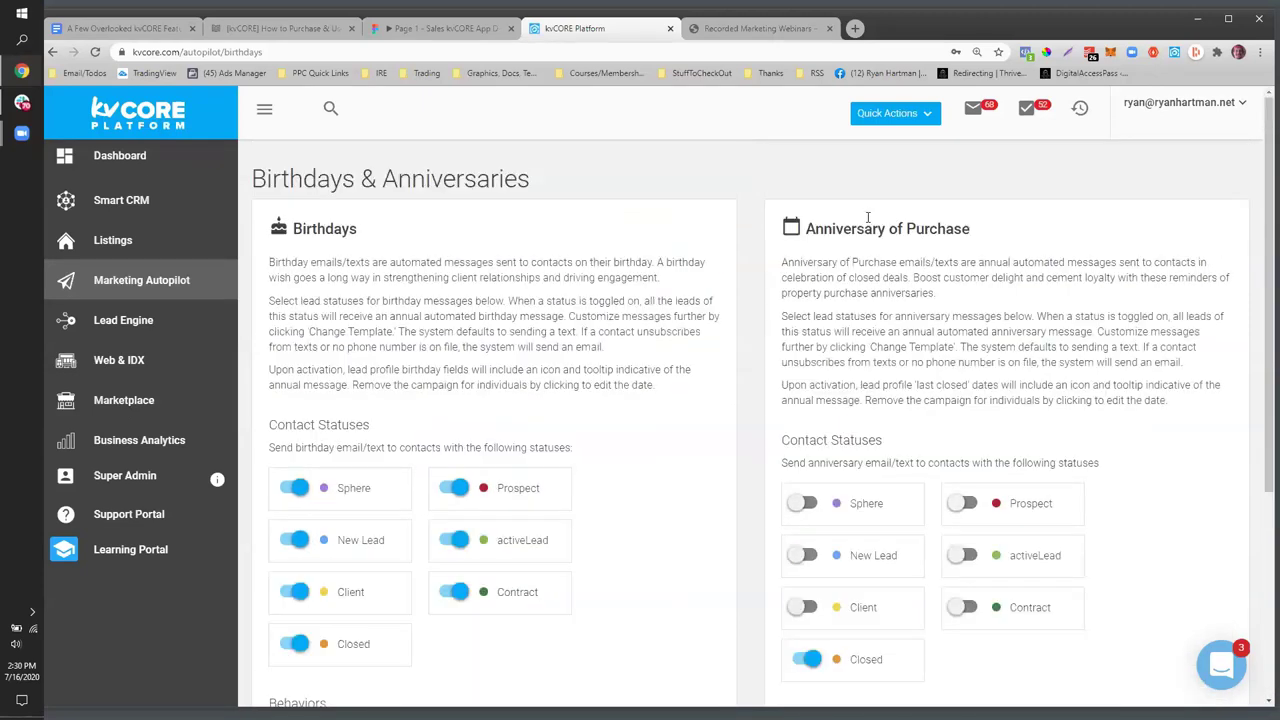
left_click(150, 200)
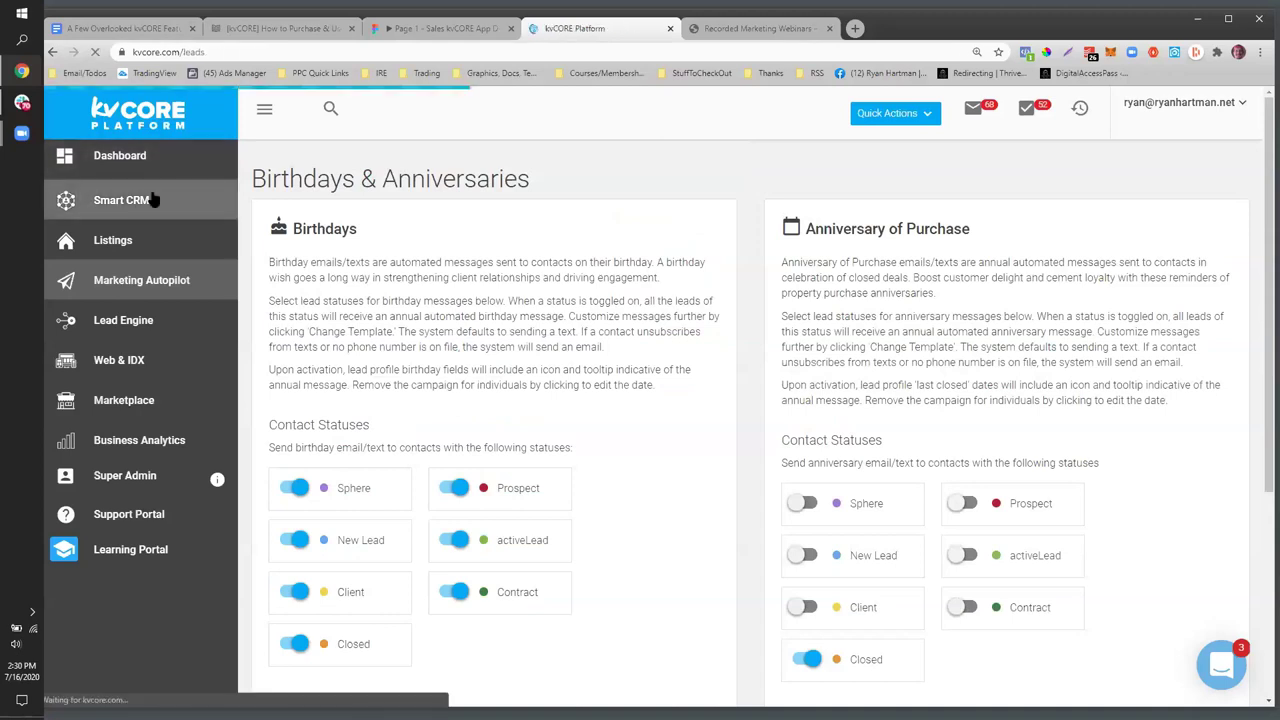
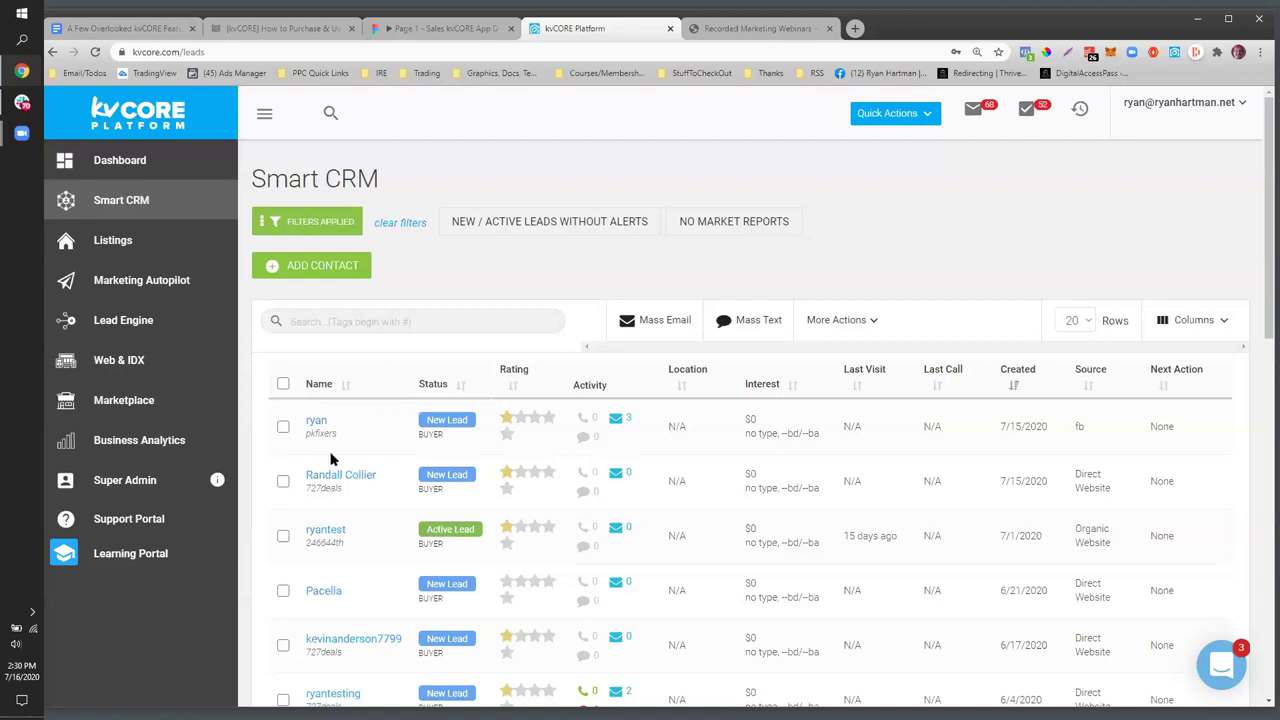
- Open the newest lead's record from Smart CRM and expand Talking Points and More Details
scroll(331, 458, "down", 2)
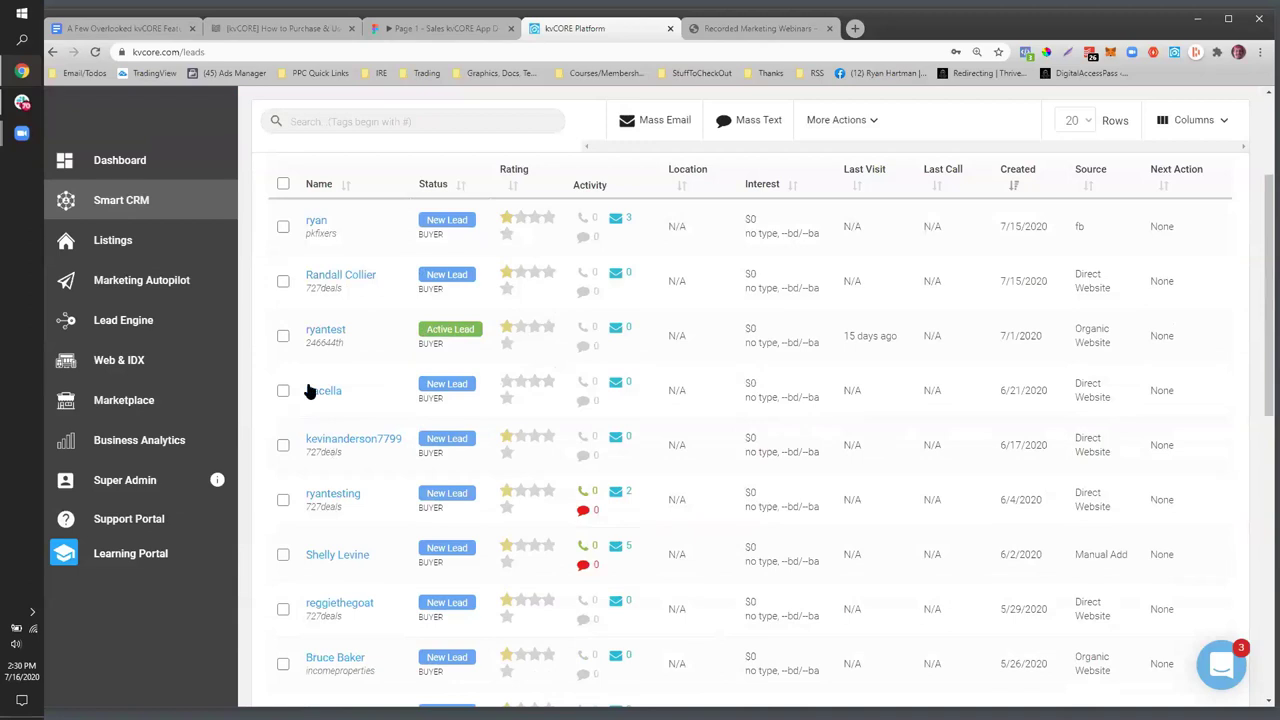
left_click(315, 224)
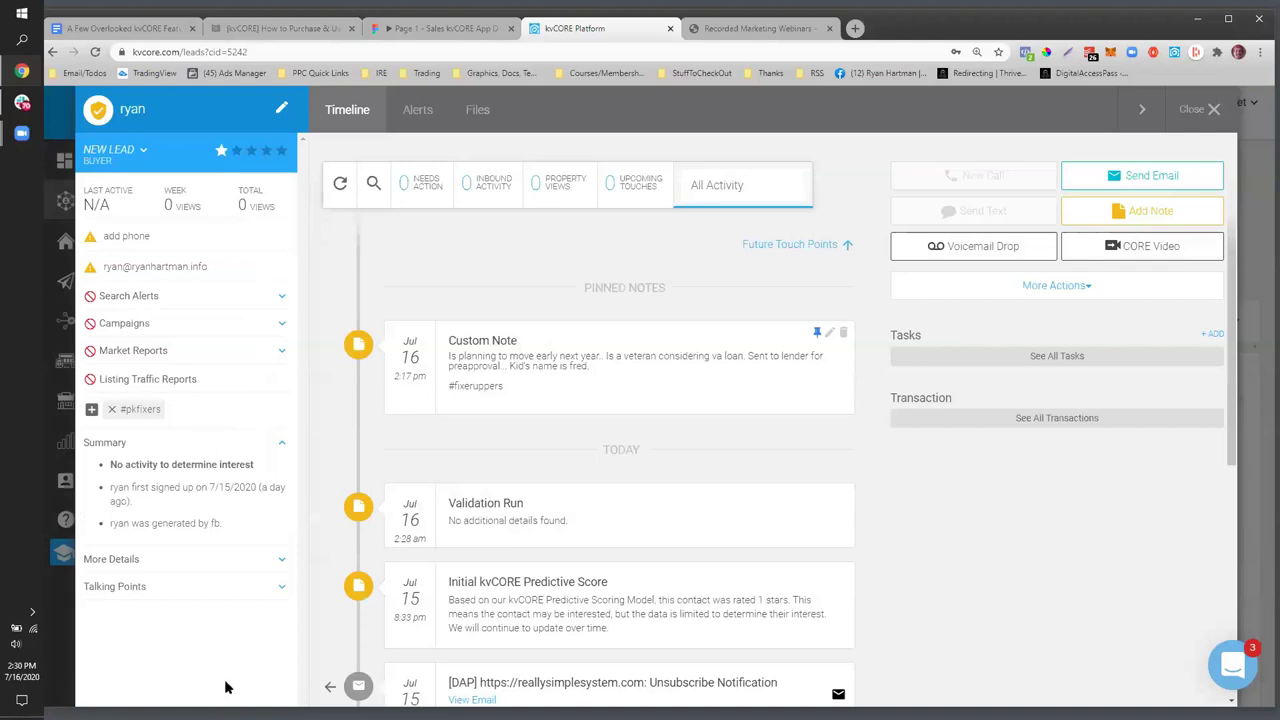
left_click(282, 588)
left_click(276, 556)
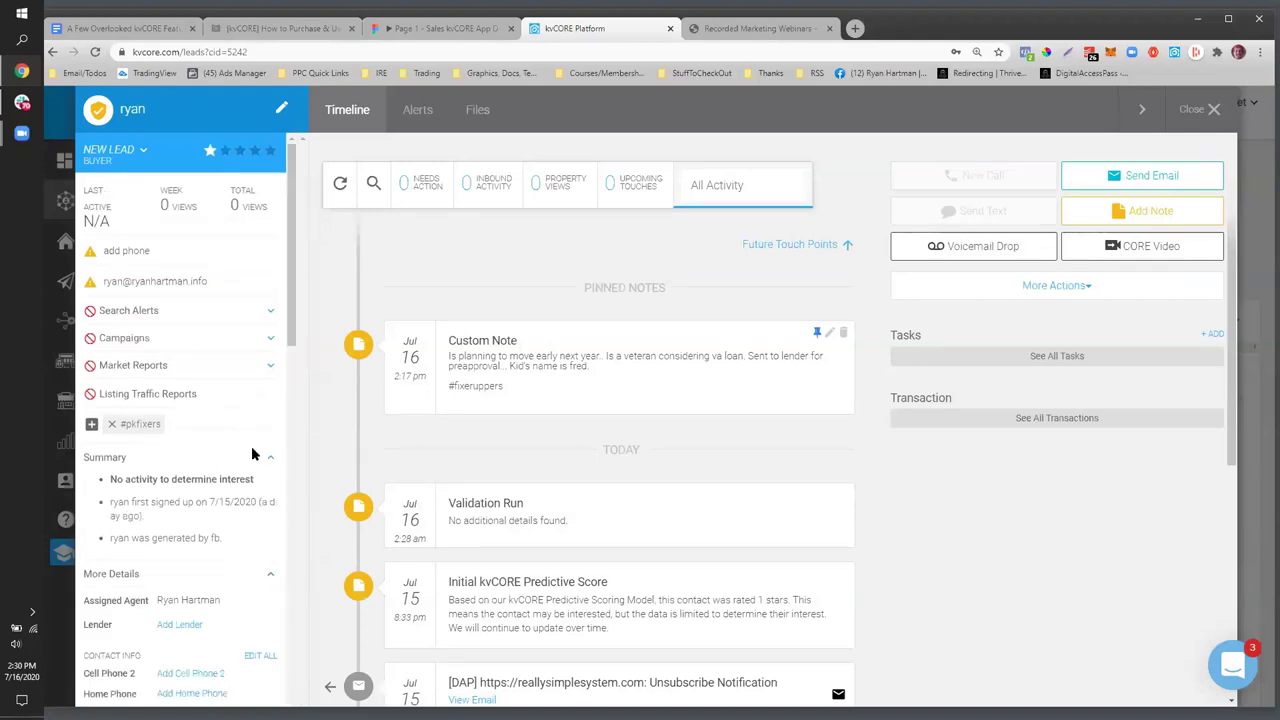
- Start adding a birthday for the lead in More Details
scroll(251, 451, "down", 3)
scroll(252, 453, "down", 5)
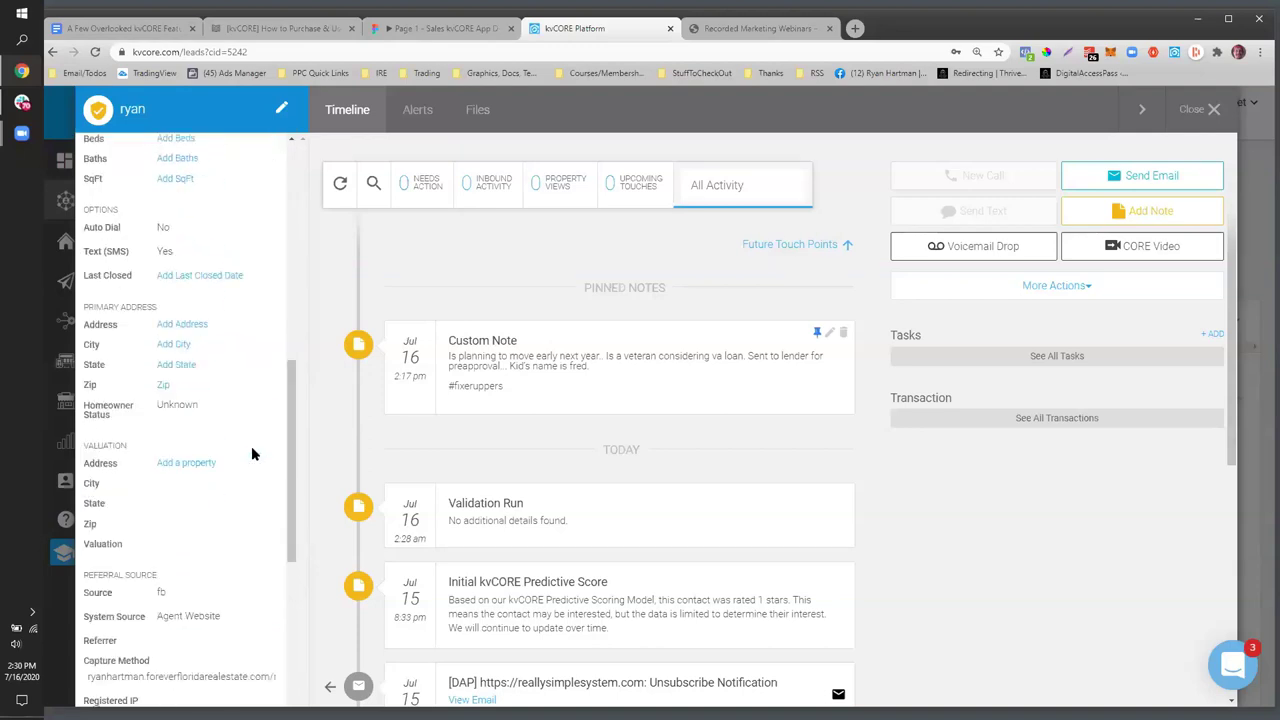
scroll(251, 453, "down", 4)
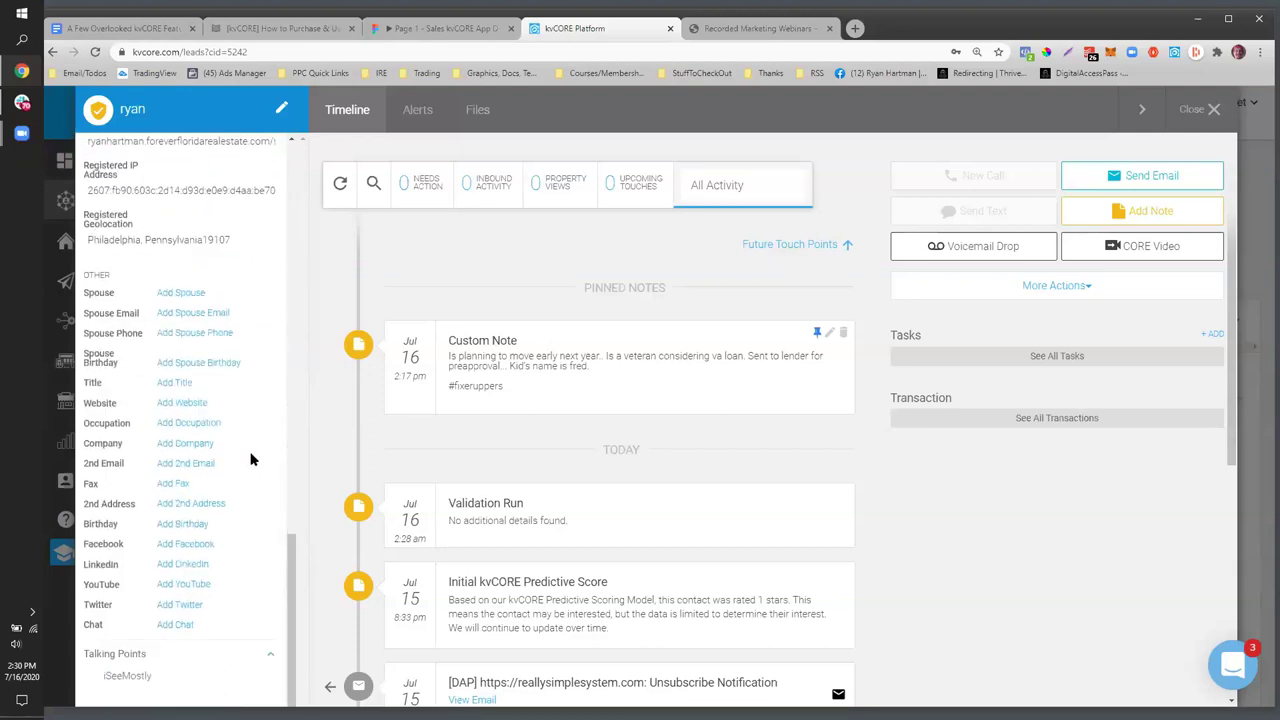
scroll(251, 515, "up", 2)
scroll(249, 512, "down", 2)
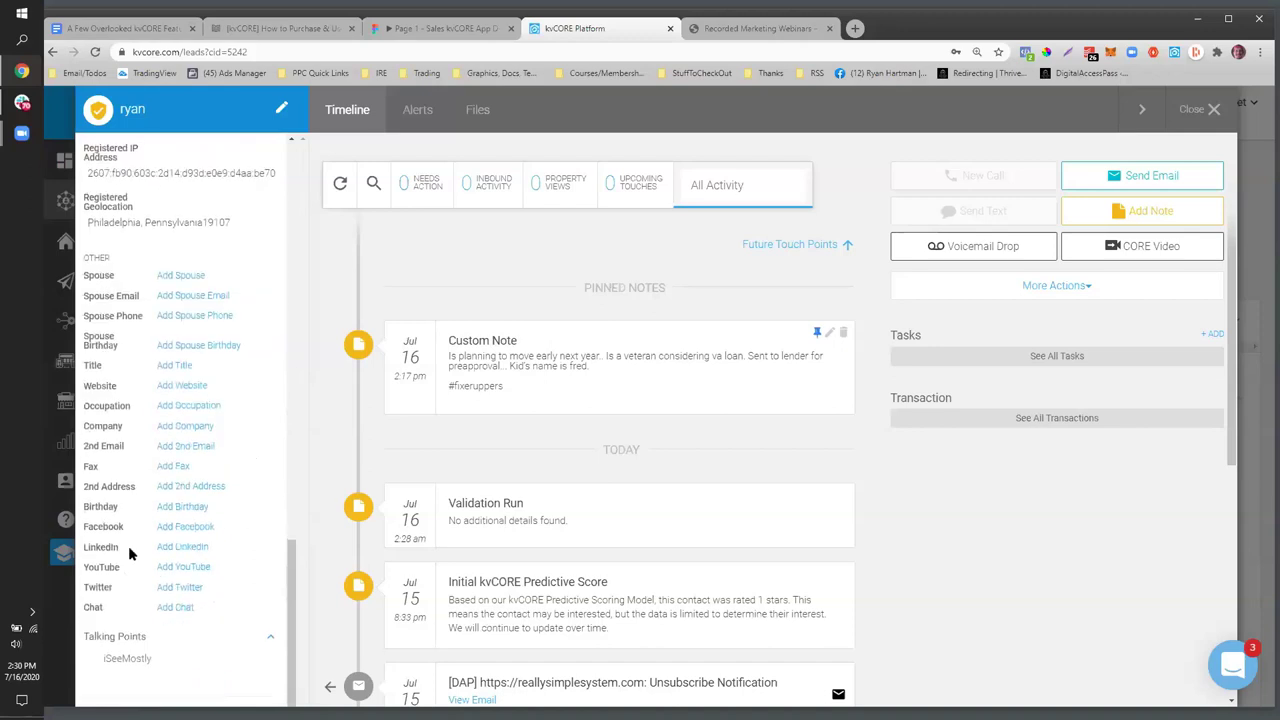
left_click(181, 514)
left_click(179, 508)
left_click(237, 512)
- Start adding the lead's Last Closed date
scroll(200, 543, "up", 2)
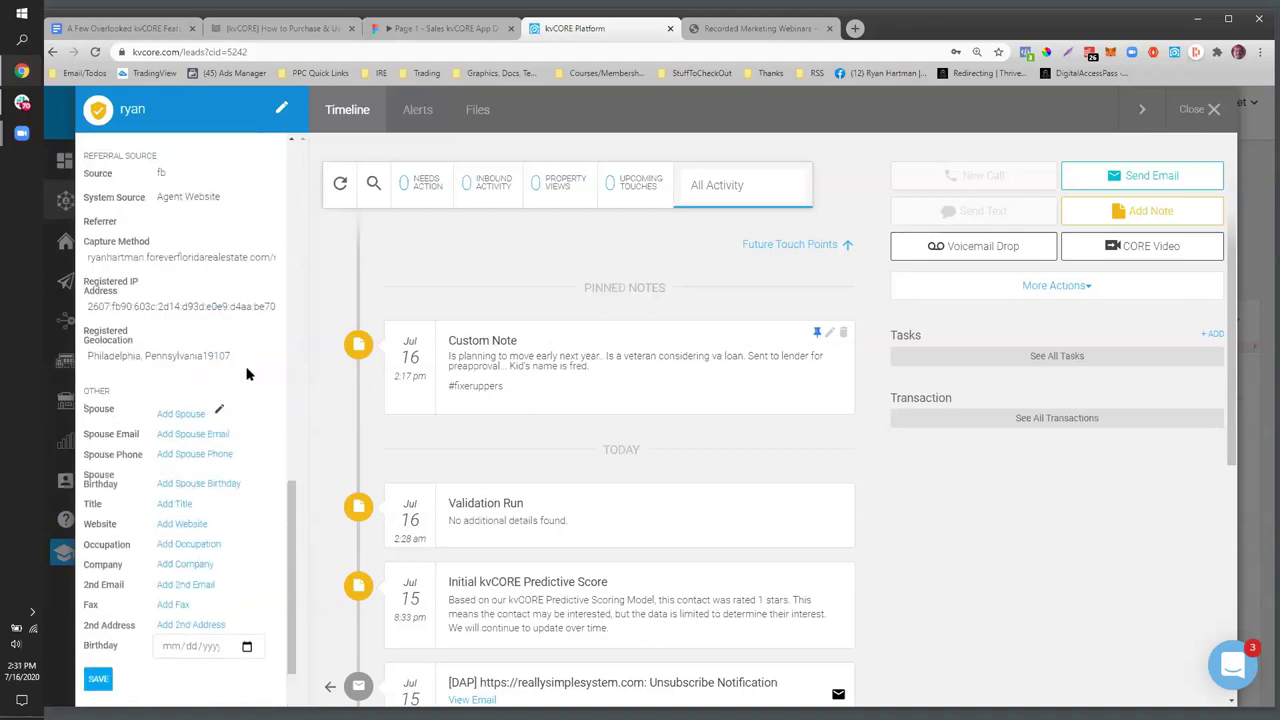
scroll(250, 362, "down", 3)
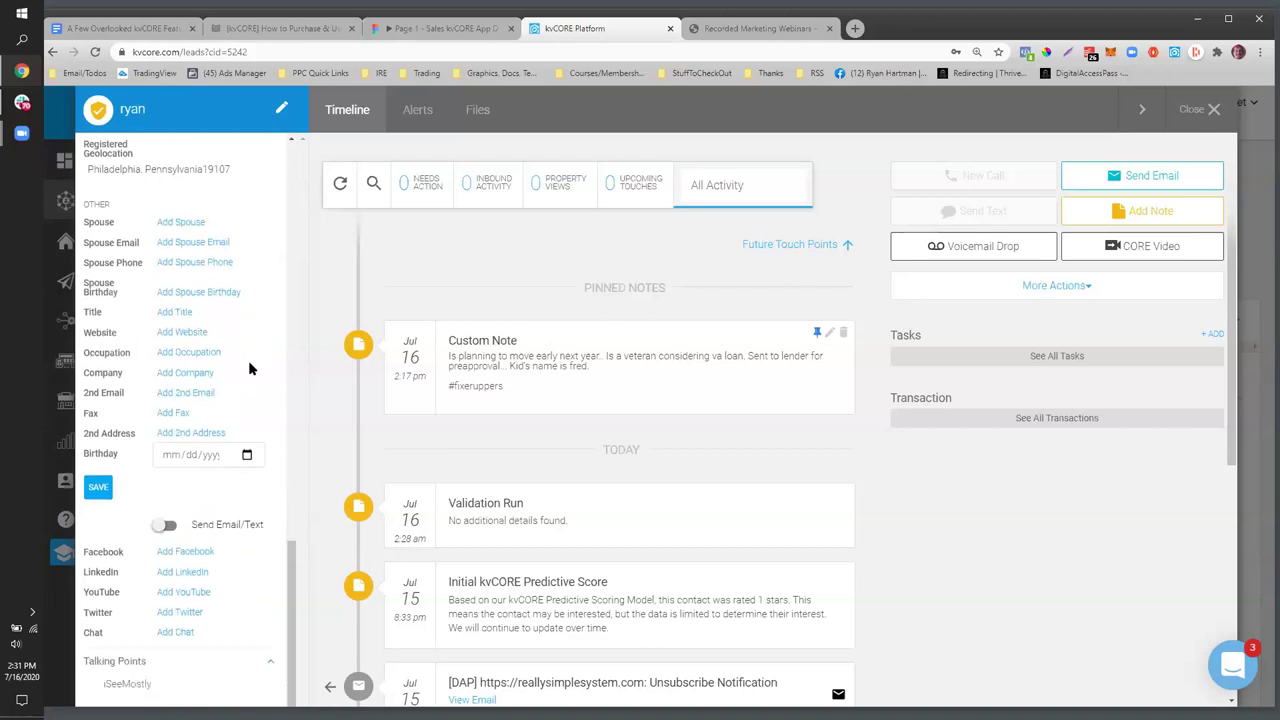
scroll(126, 526, "up", 5)
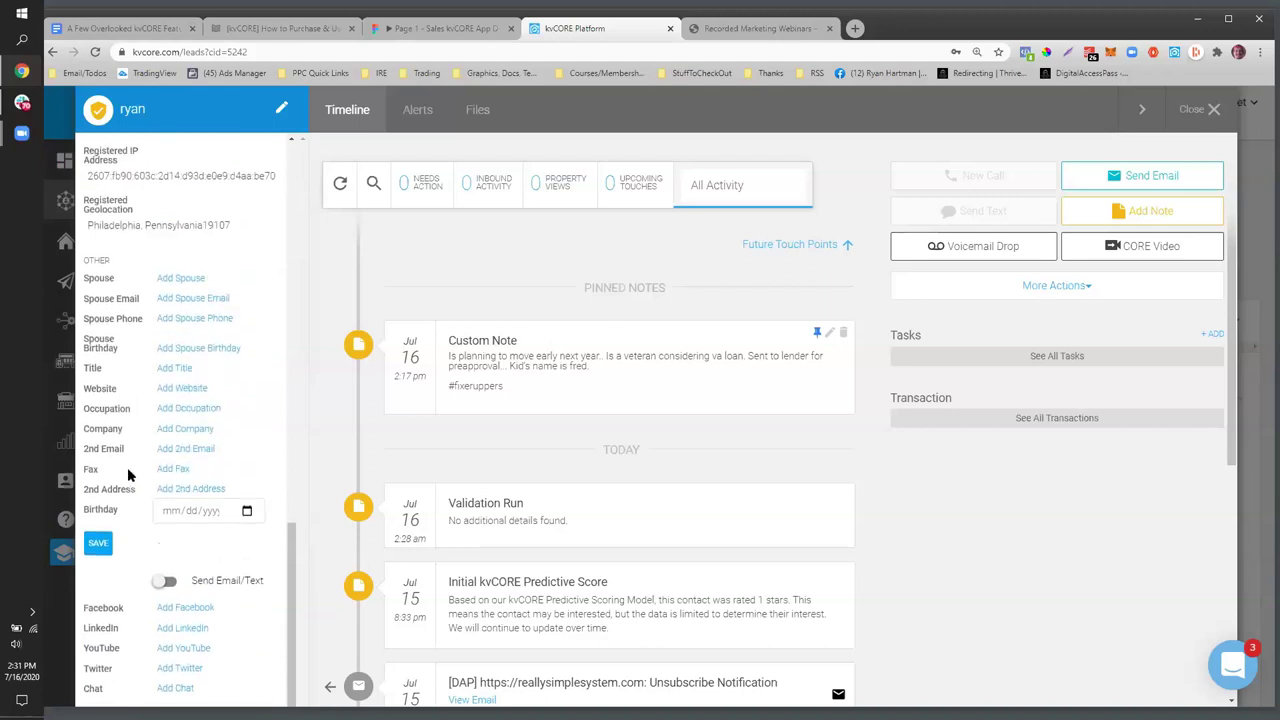
scroll(126, 526, "up", 6)
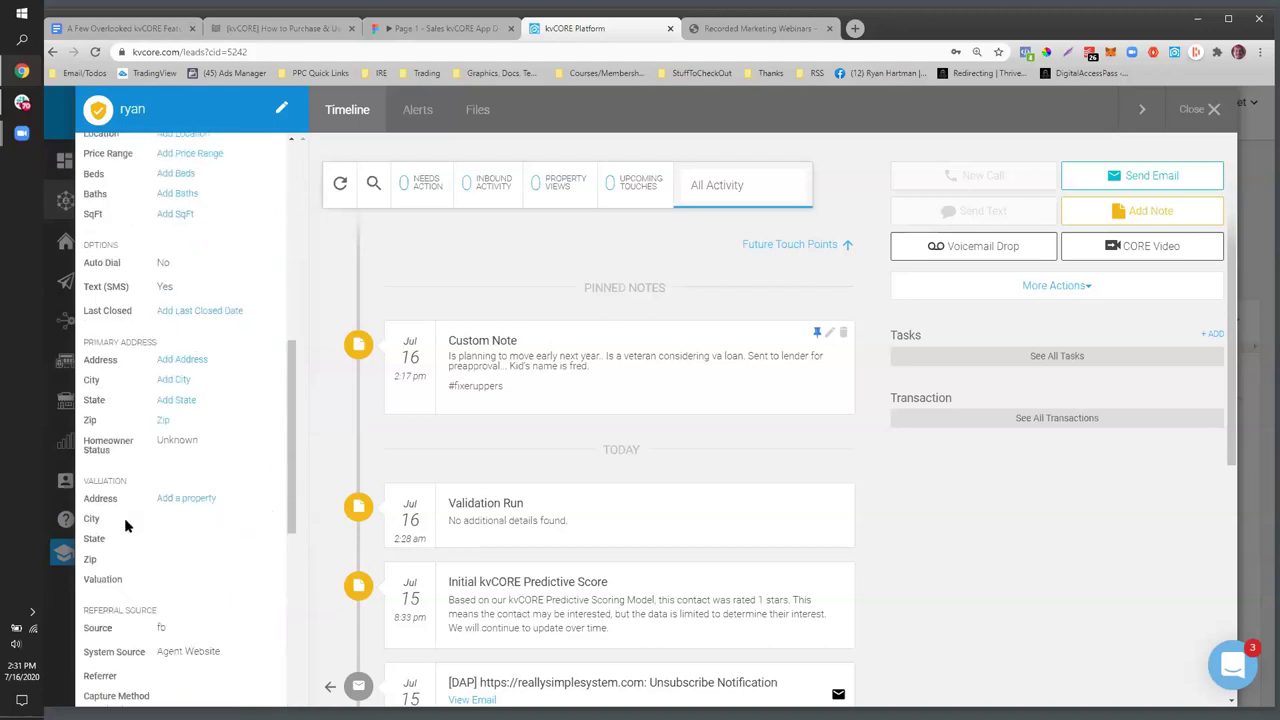
scroll(122, 551, "up", 5)
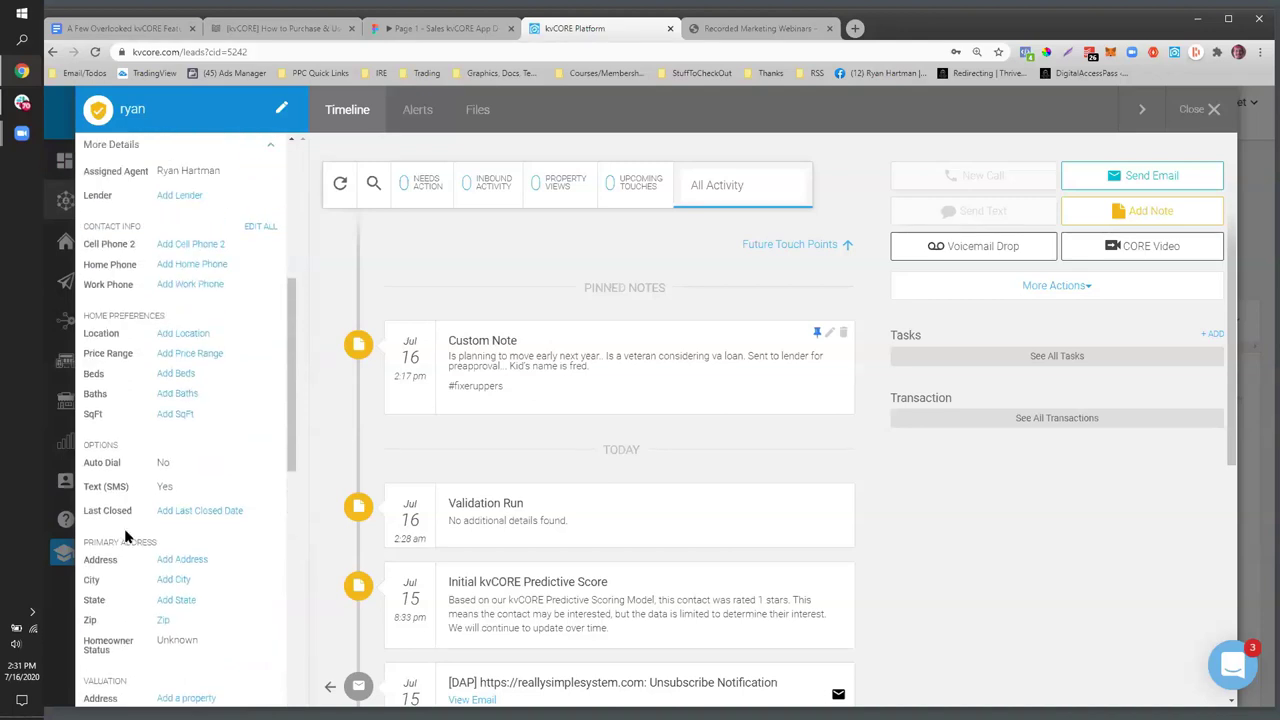
scroll(125, 537, "up", 4)
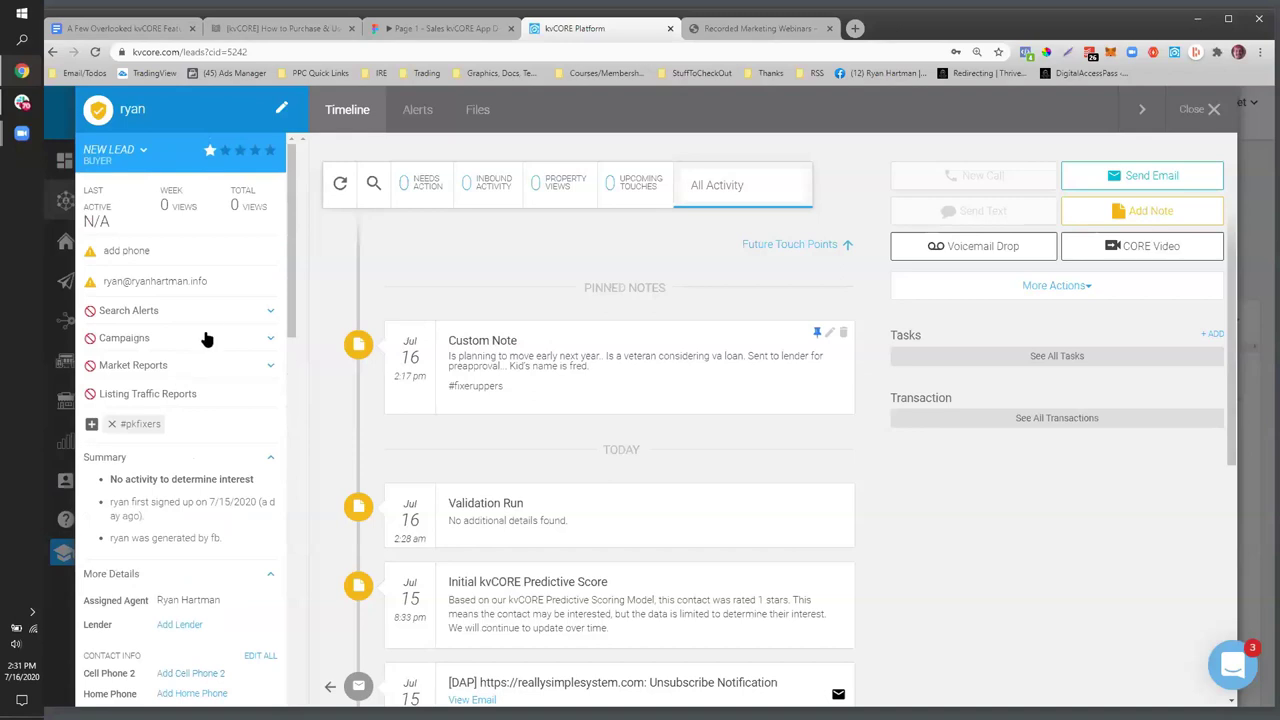
scroll(207, 340, "down", 2)
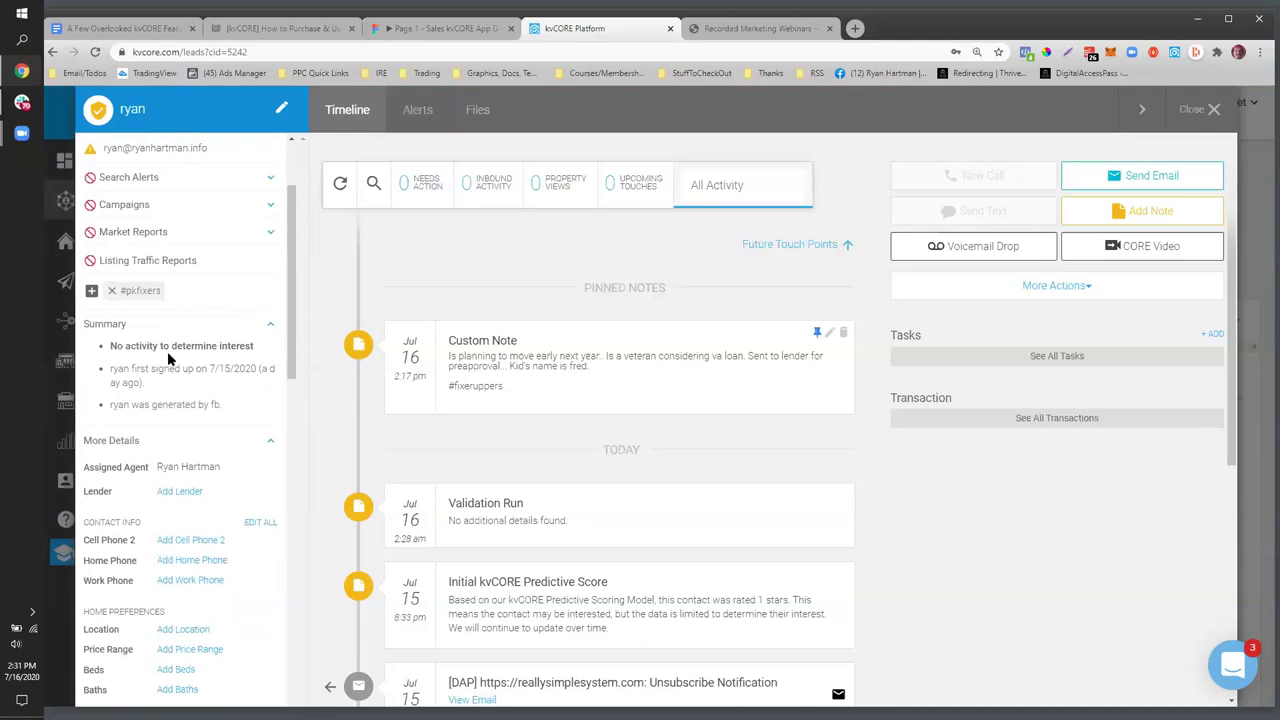
scroll(167, 351, "down", 1)
scroll(167, 351, "down", 1)
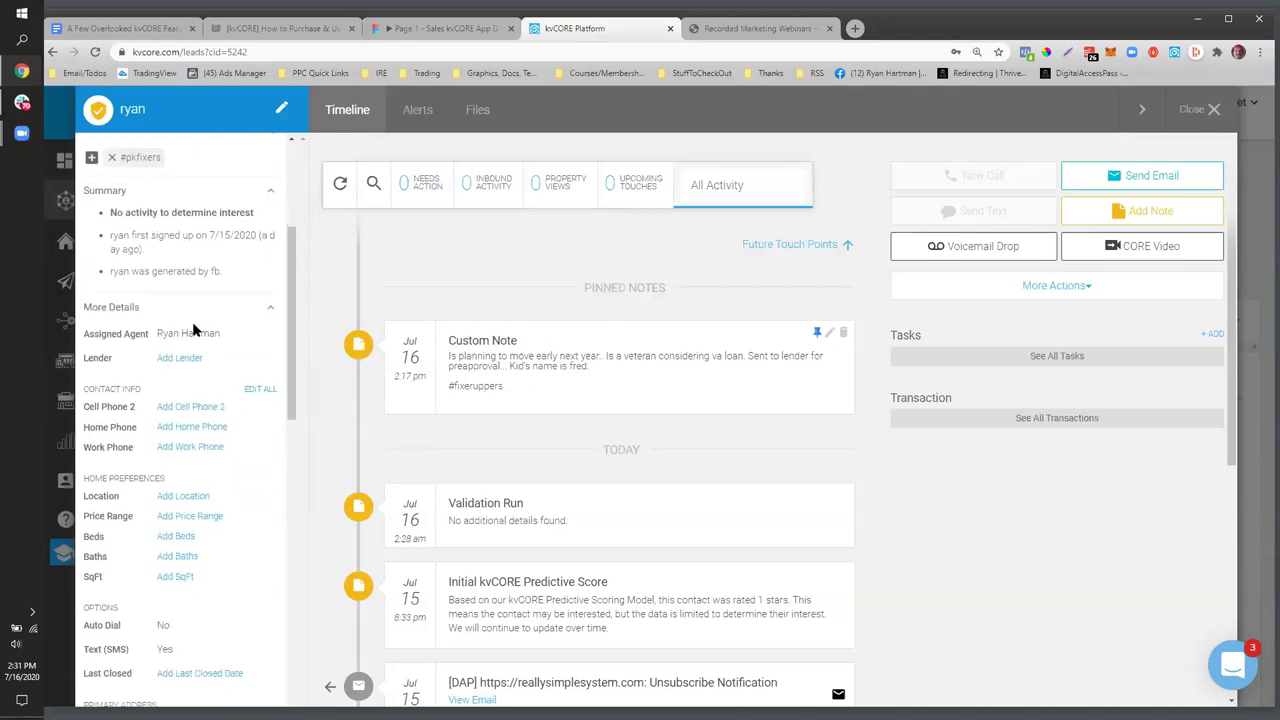
scroll(191, 322, "down", 3)
scroll(192, 326, "down", 3)
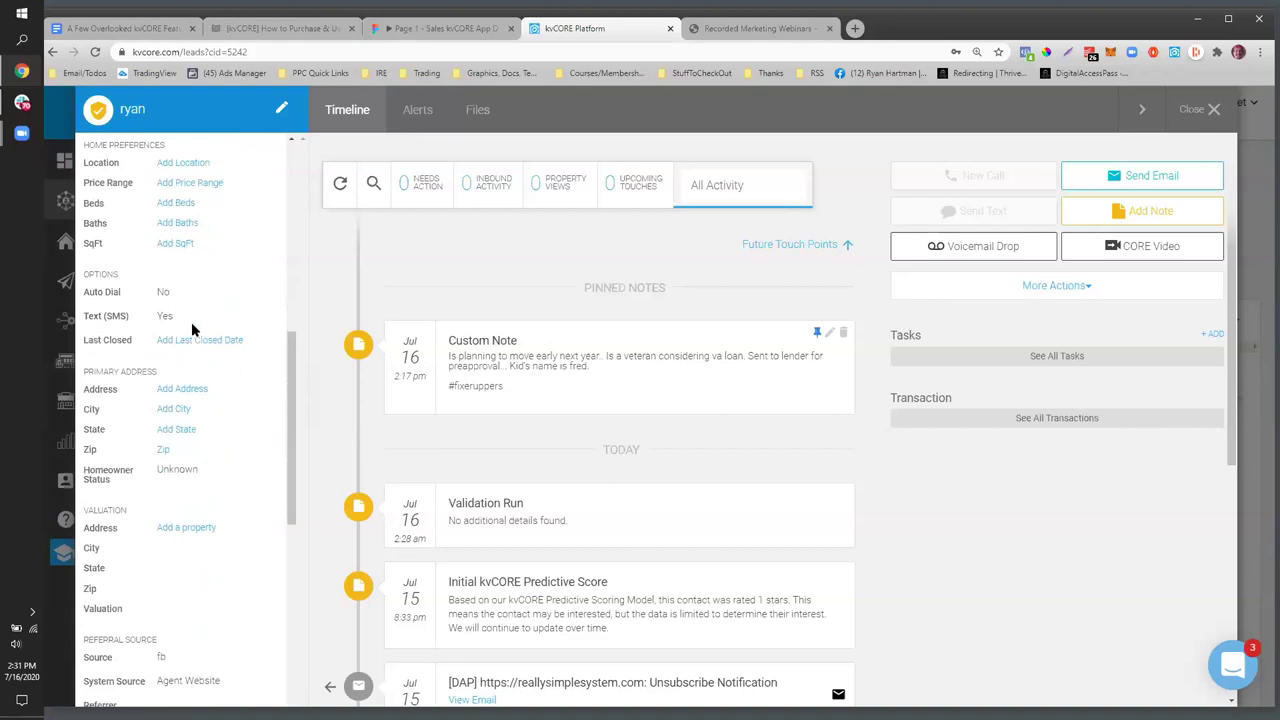
left_click(208, 275)
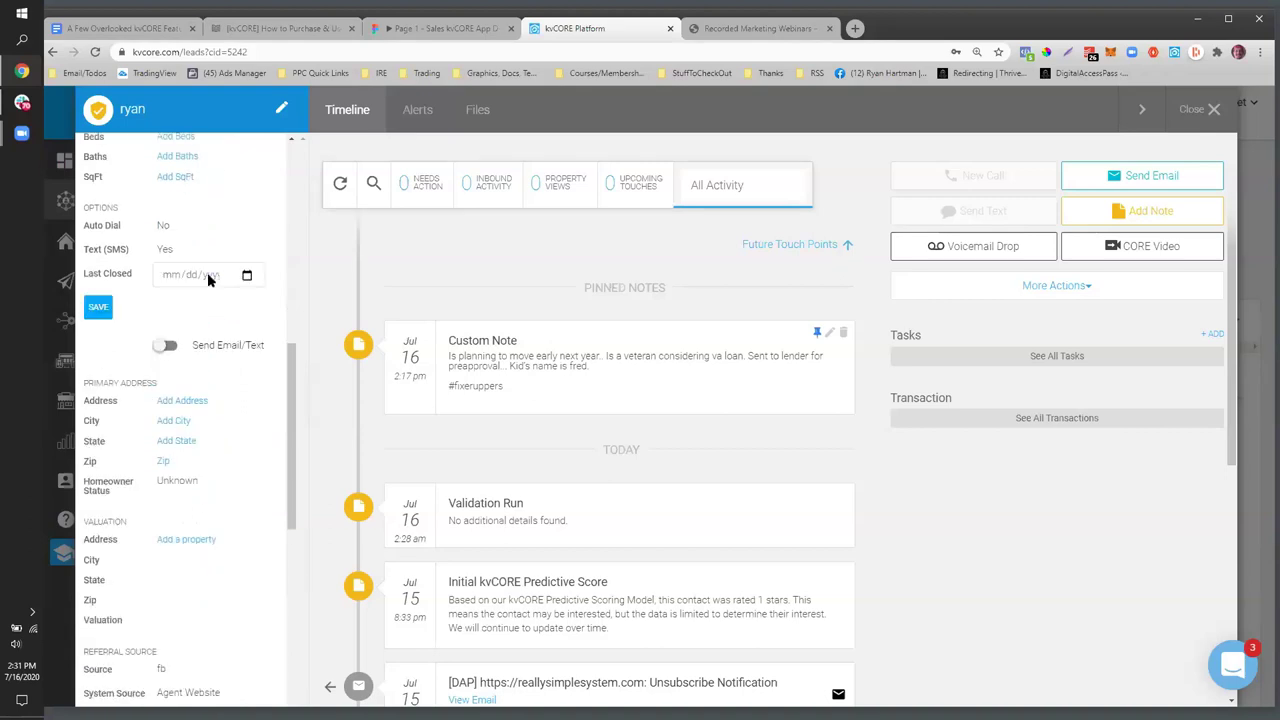
- Set the Last Closed date to 07/22/2020 from the calendar and close the lead record
left_click(247, 275)
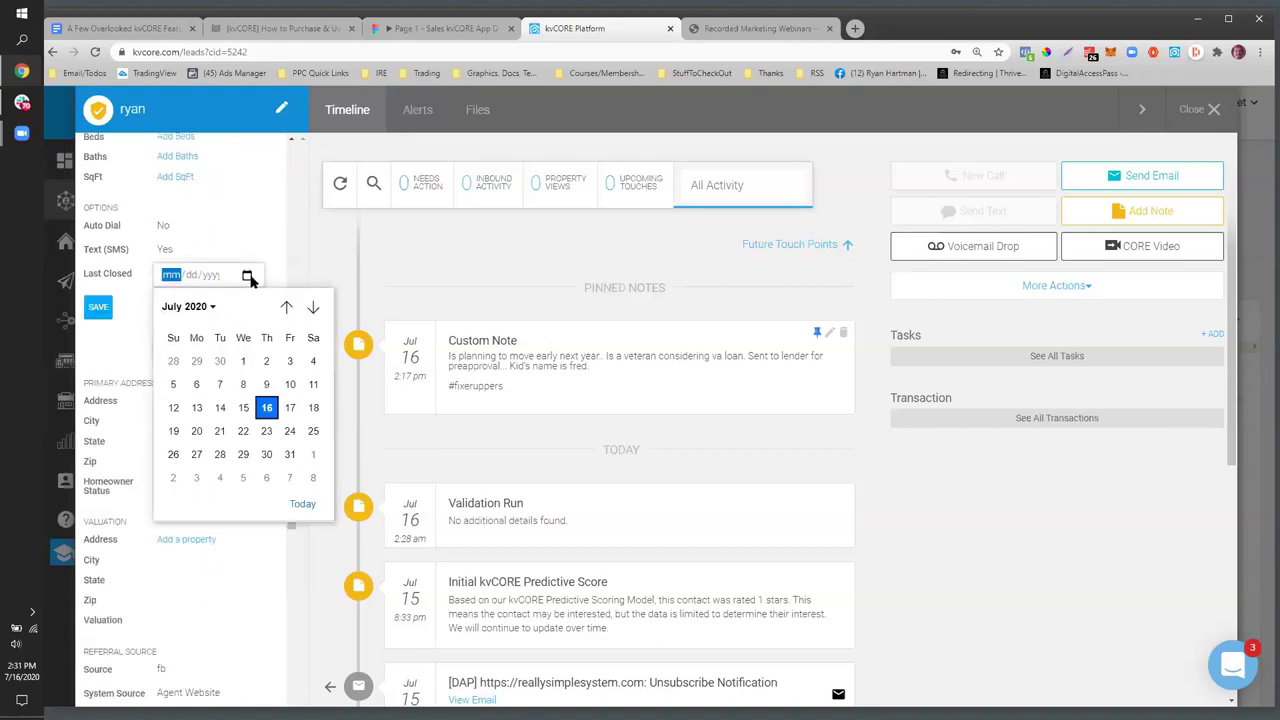
left_click(232, 418)
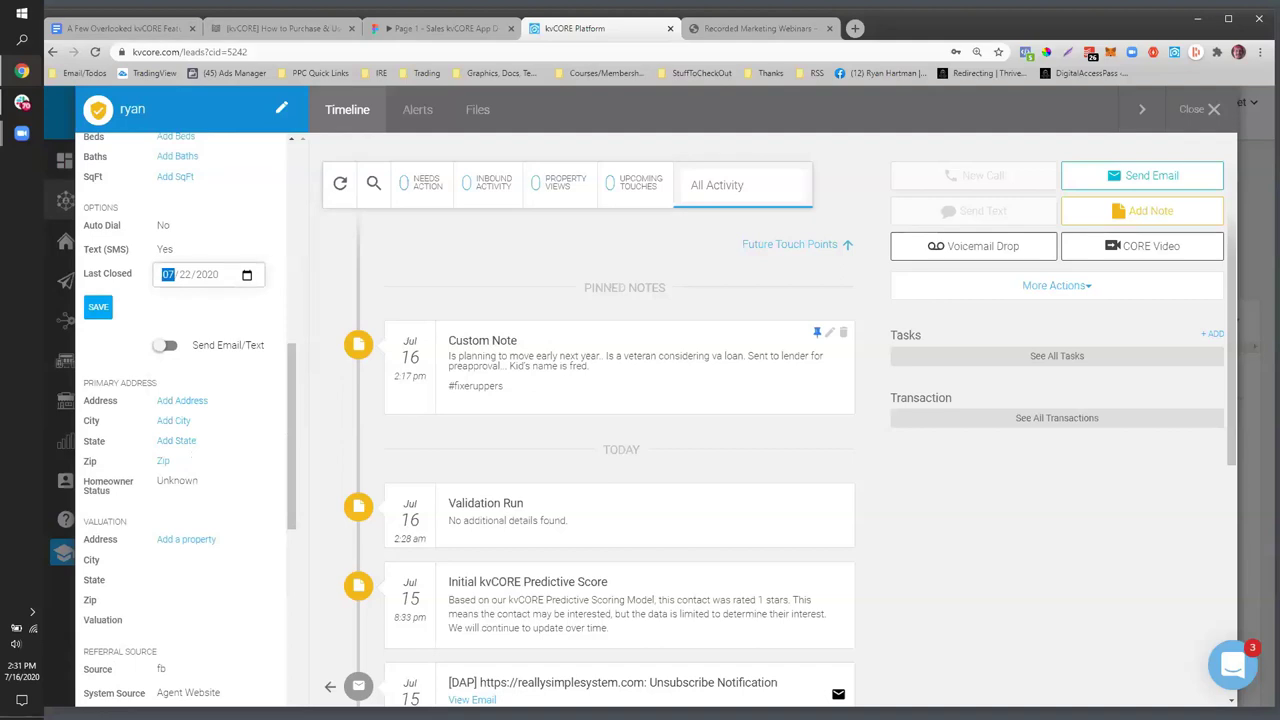
left_click(1210, 111)
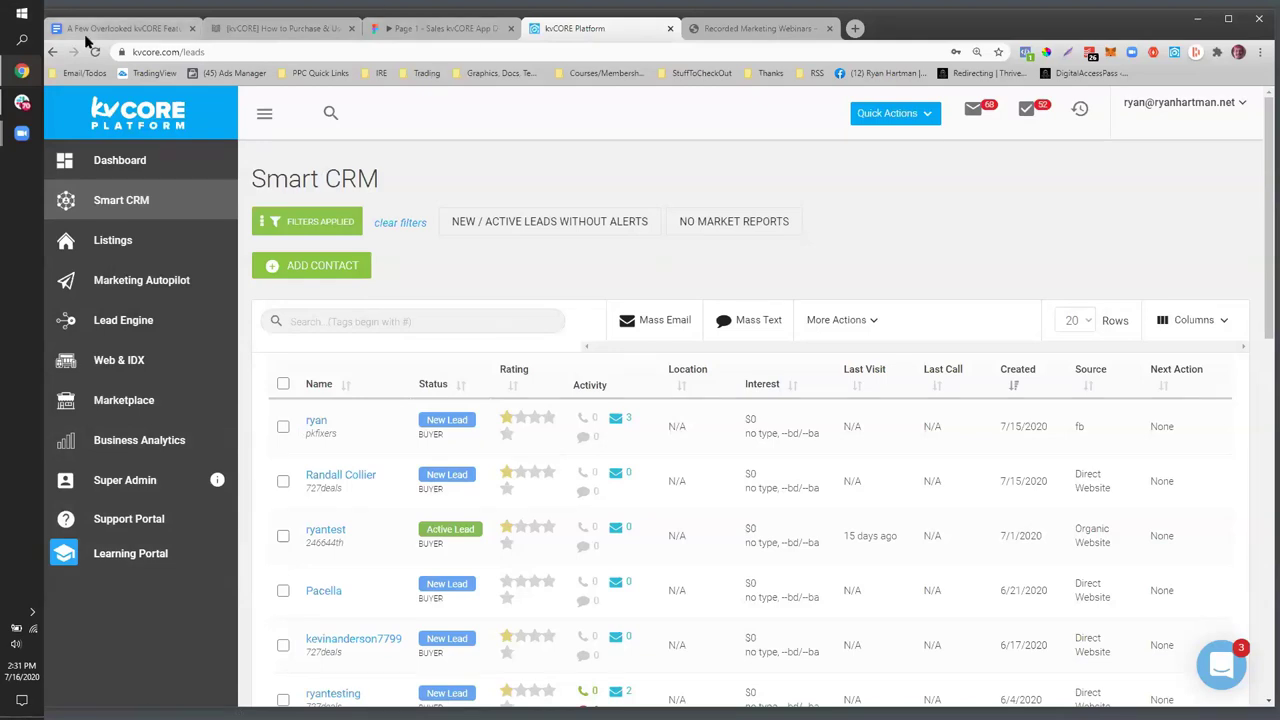
- In the feature notes document, preview where the Agent Alerts link goes
left_click(118, 28)
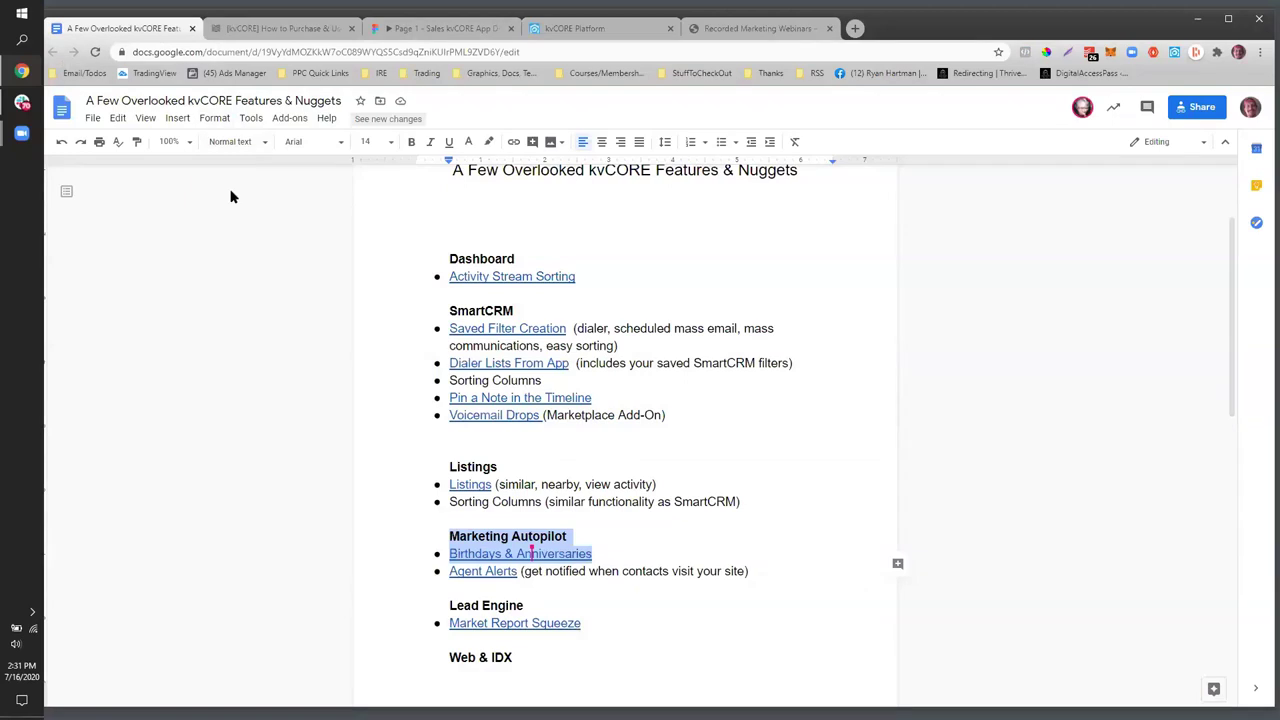
scroll(686, 438, "down", 4)
scroll(820, 500, "up", 1)
left_click(595, 470)
left_click_drag(521, 440, 451, 440)
left_click(470, 440)
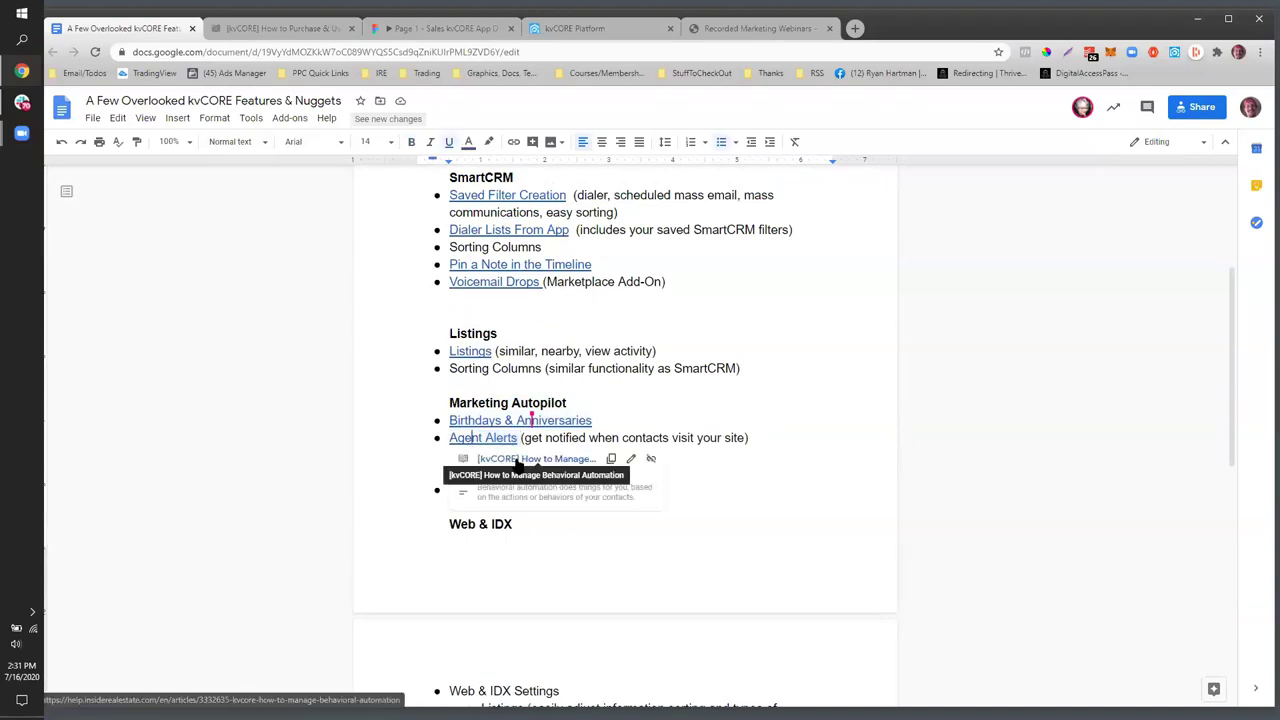
left_click(341, 448)
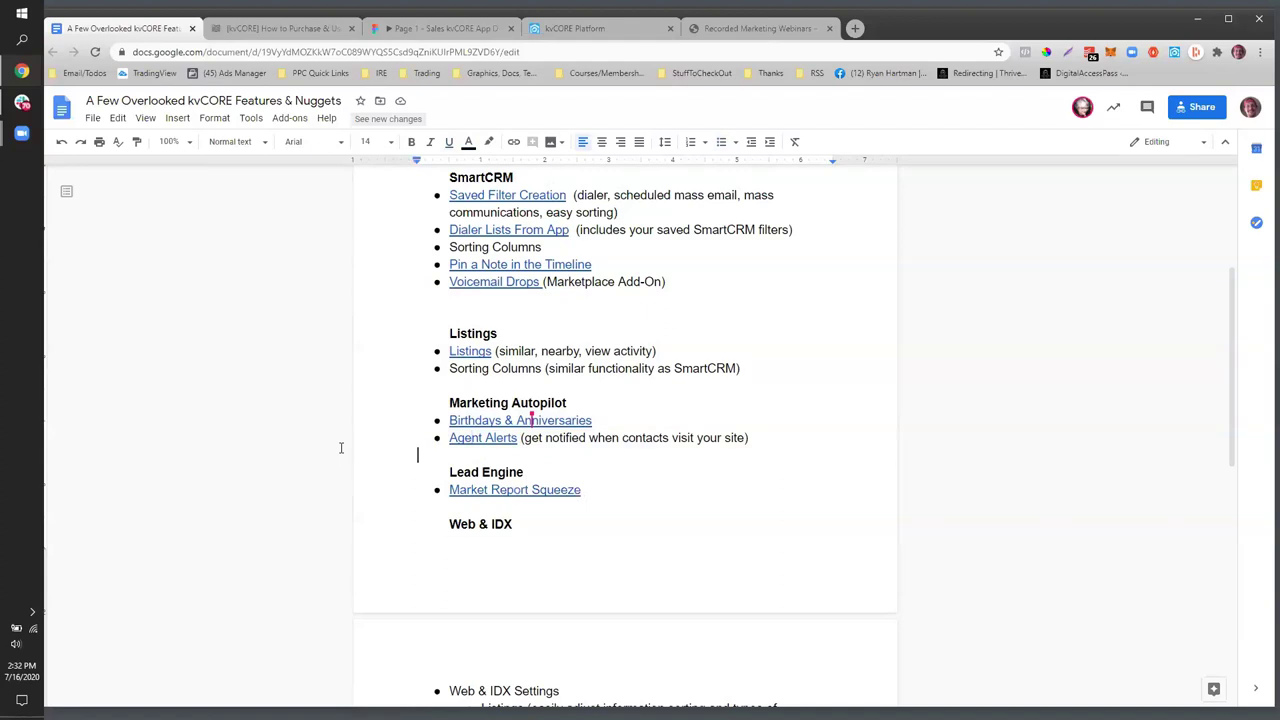
left_click(480, 440)
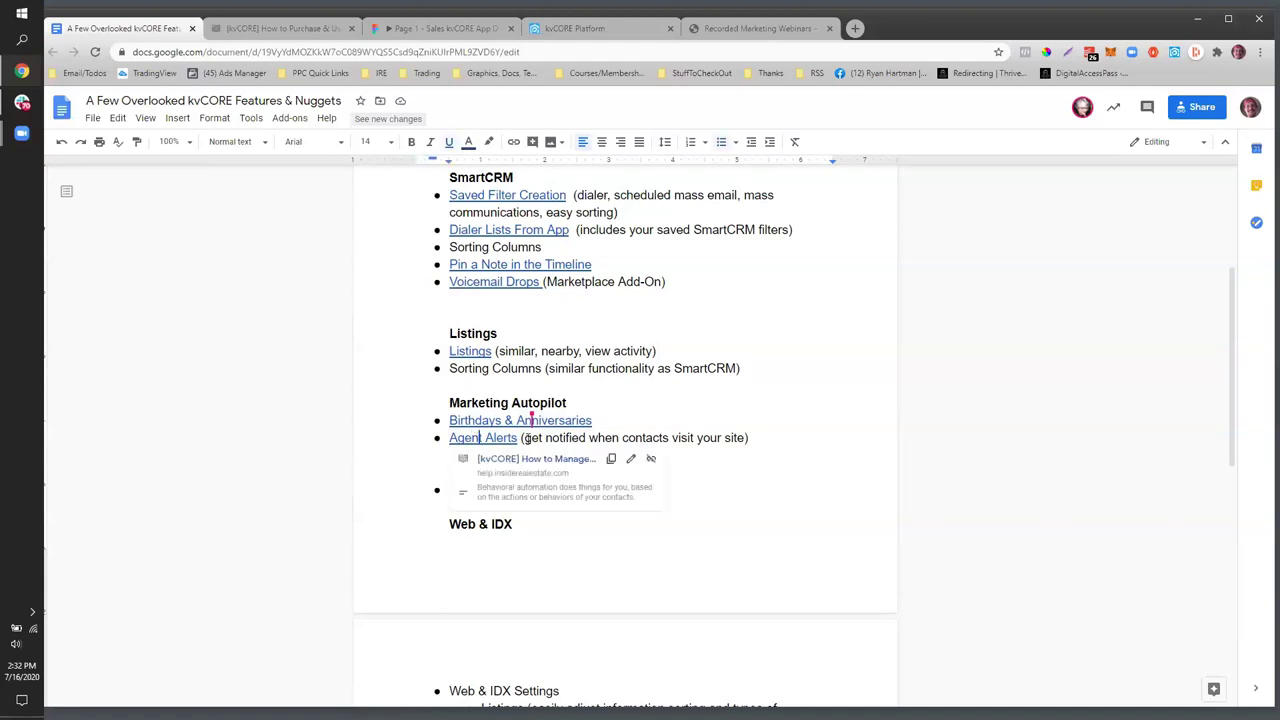
key("Up")
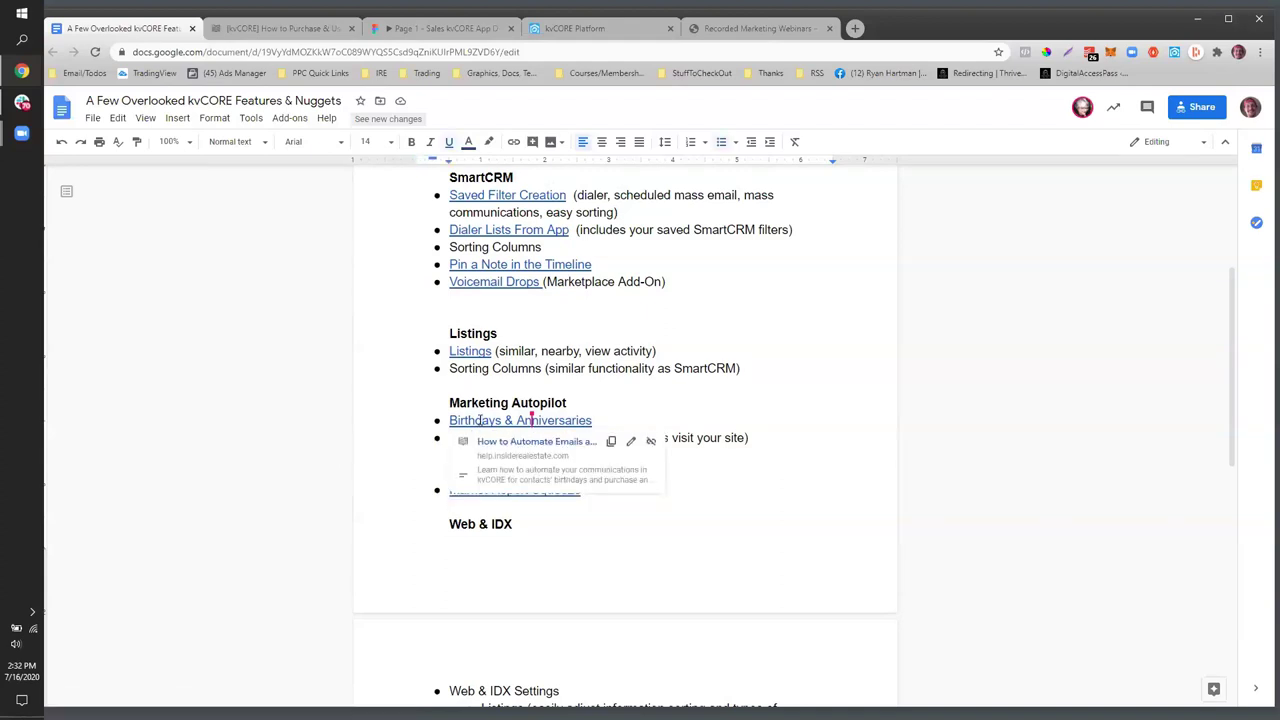
left_click(410, 471)
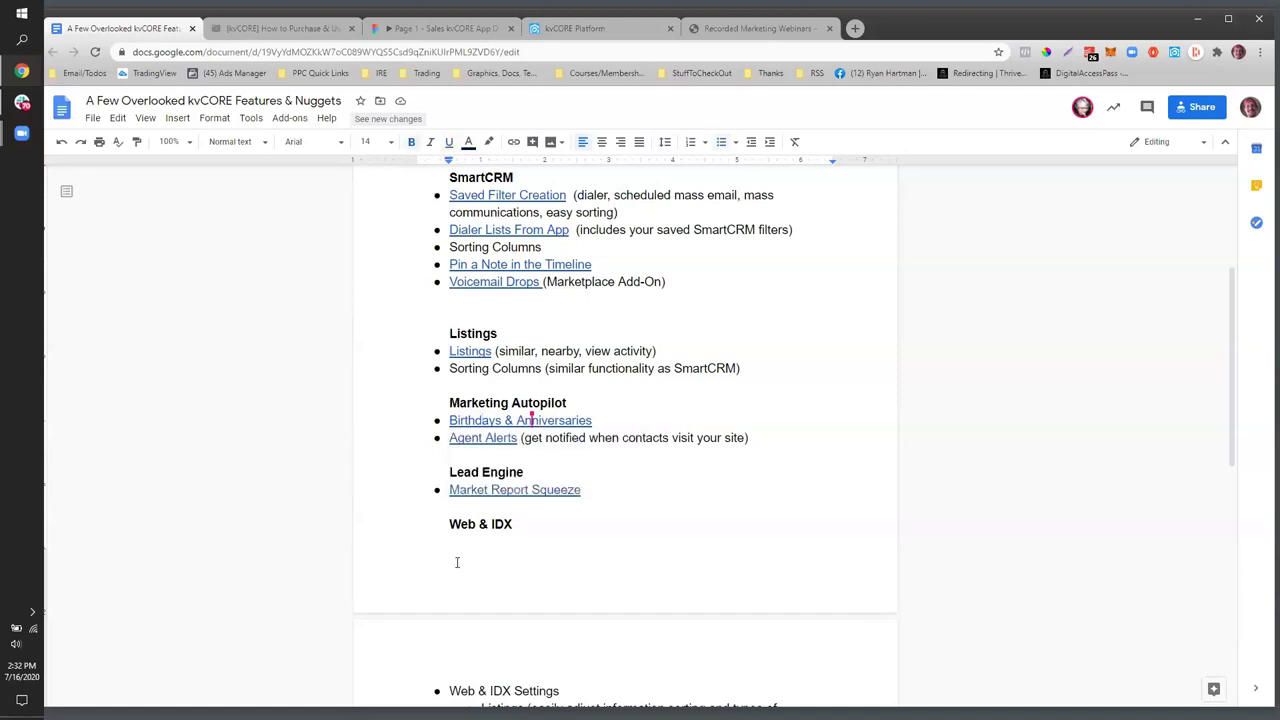
- Preview the Birthdays & Anniversaries and Agent Alerts links, then return to kvCORE
scroll(457, 562, "up", 3)
scroll(514, 534, "down", 2)
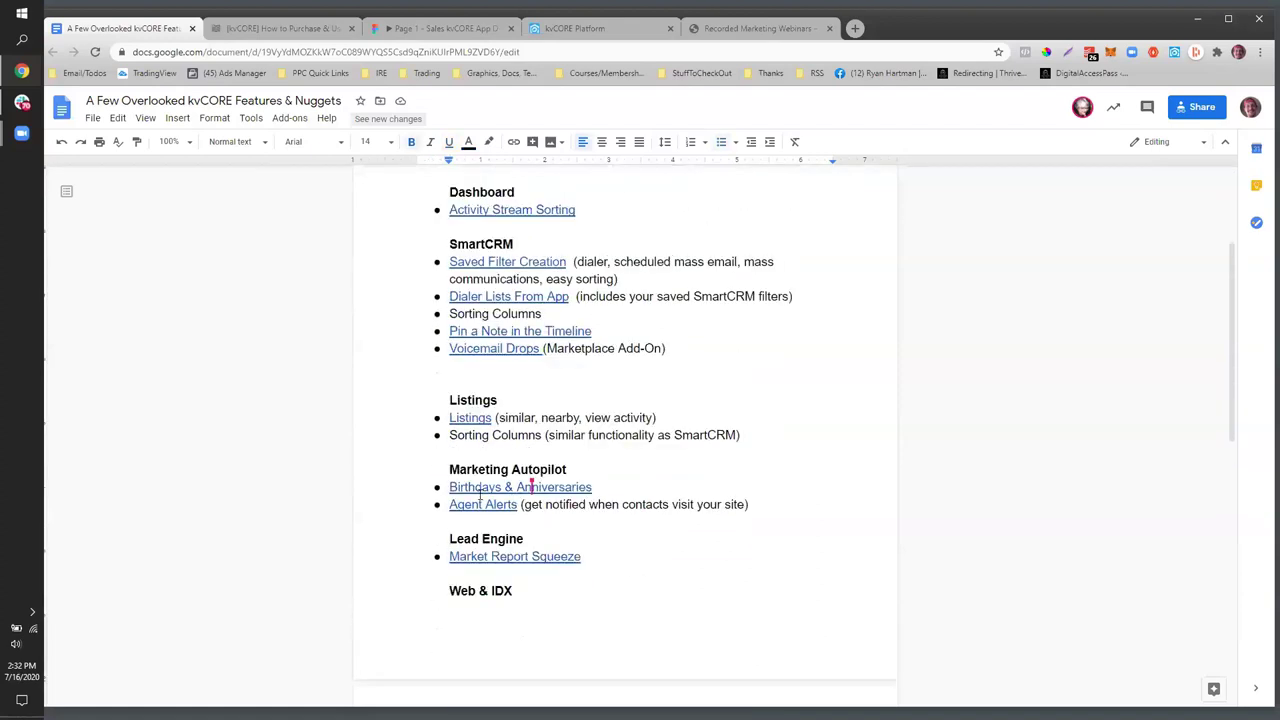
left_click(482, 489)
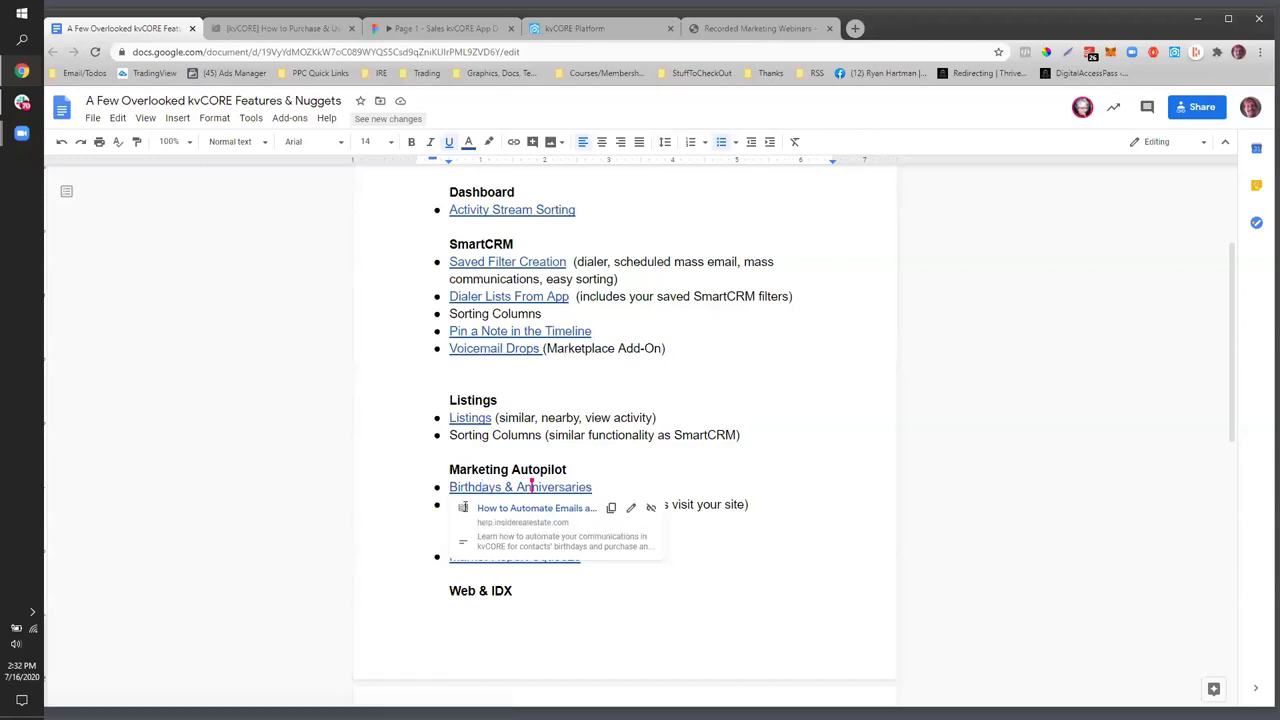
left_click(390, 498)
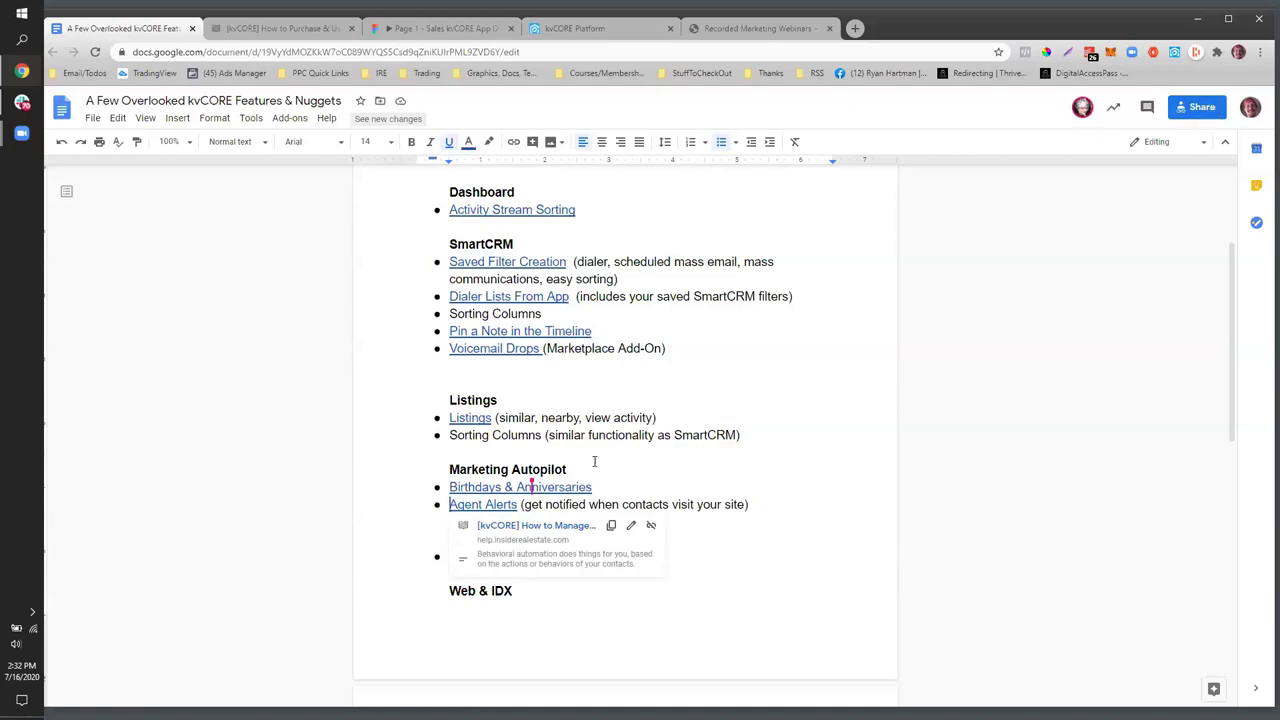
left_click(453, 485)
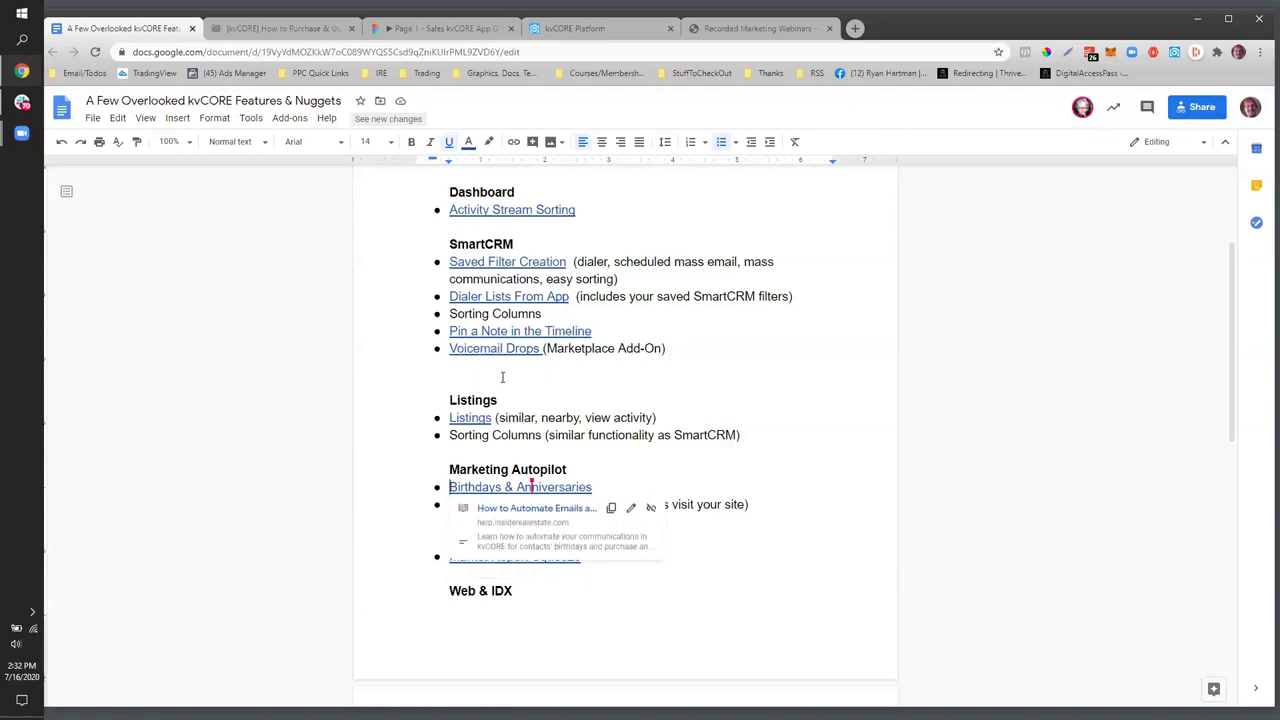
scroll(437, 483, "down", 1)
left_click(317, 521)
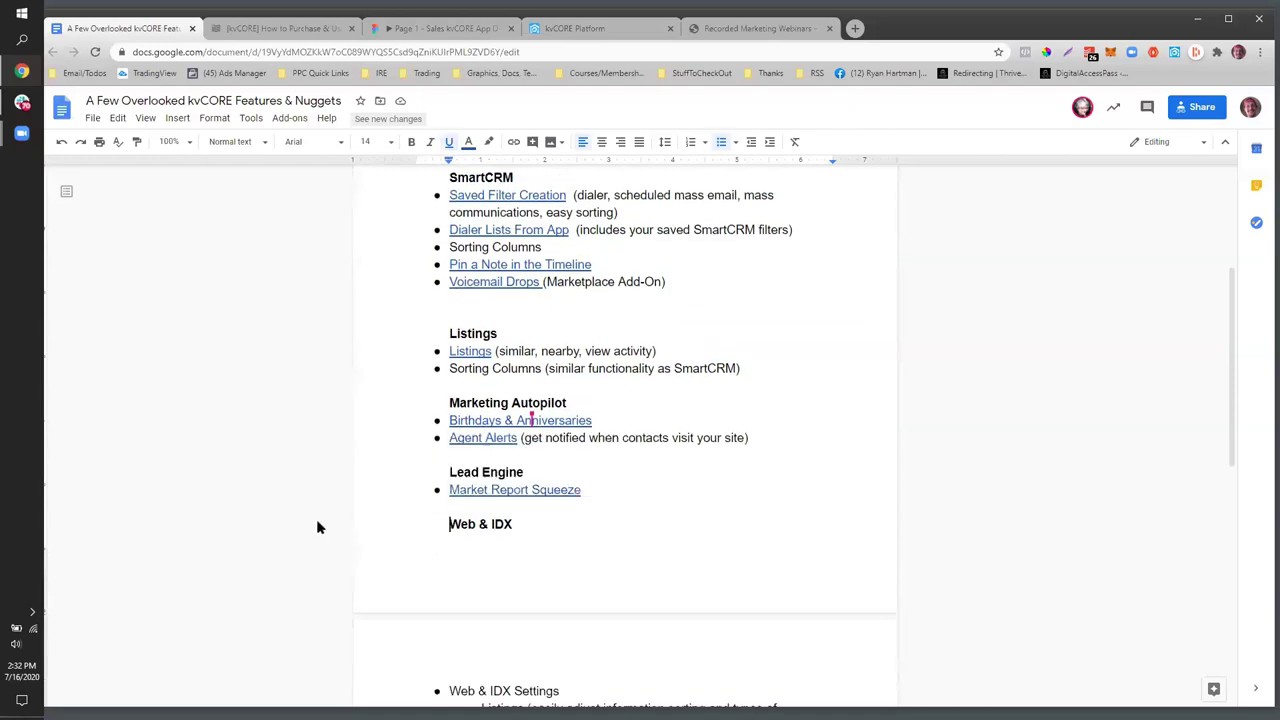
left_click(482, 437)
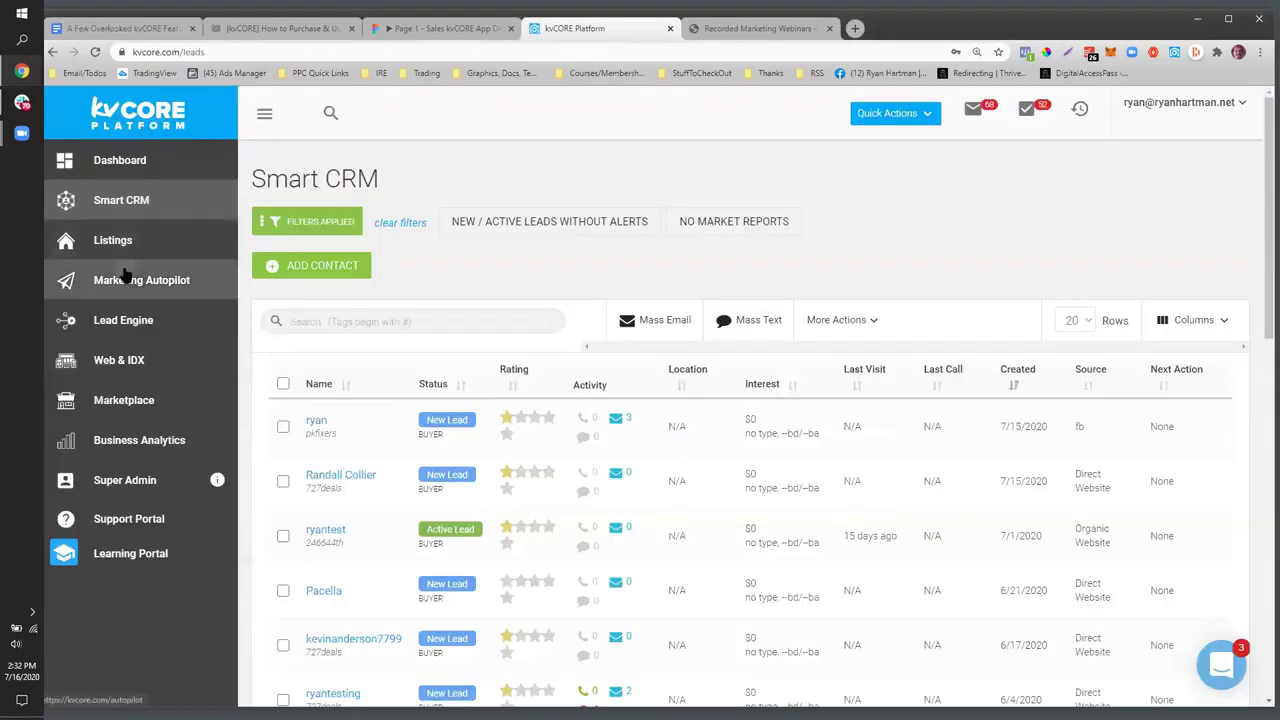
left_click(125, 277)
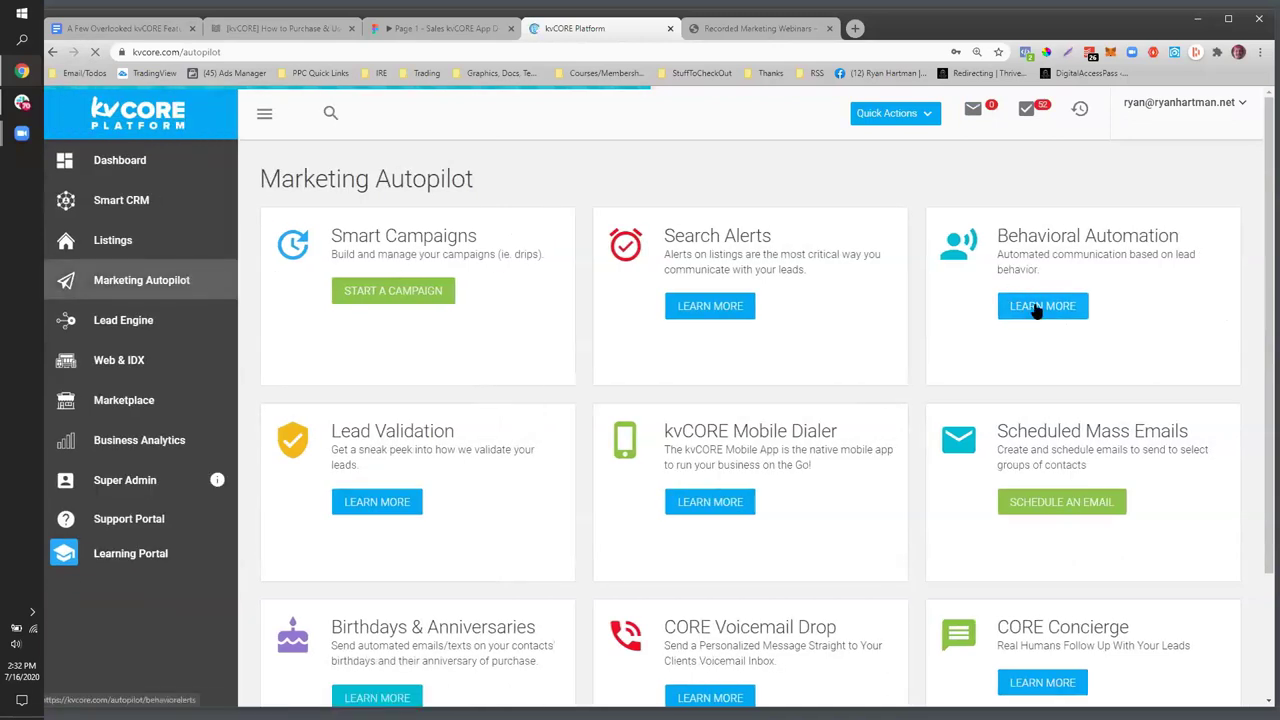
- Open Behavioral Automation and highlight the re-visit, site-visit and property-view behaviors
left_click(1037, 312)
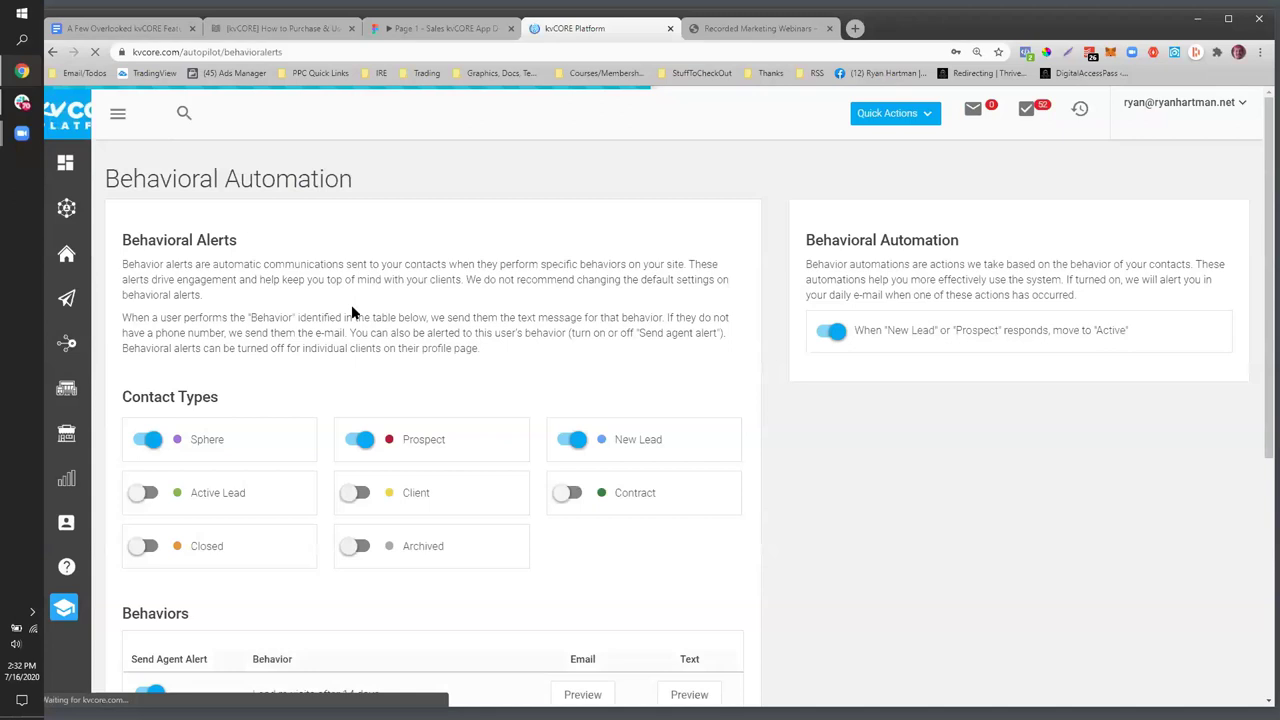
scroll(356, 313, "down", 2)
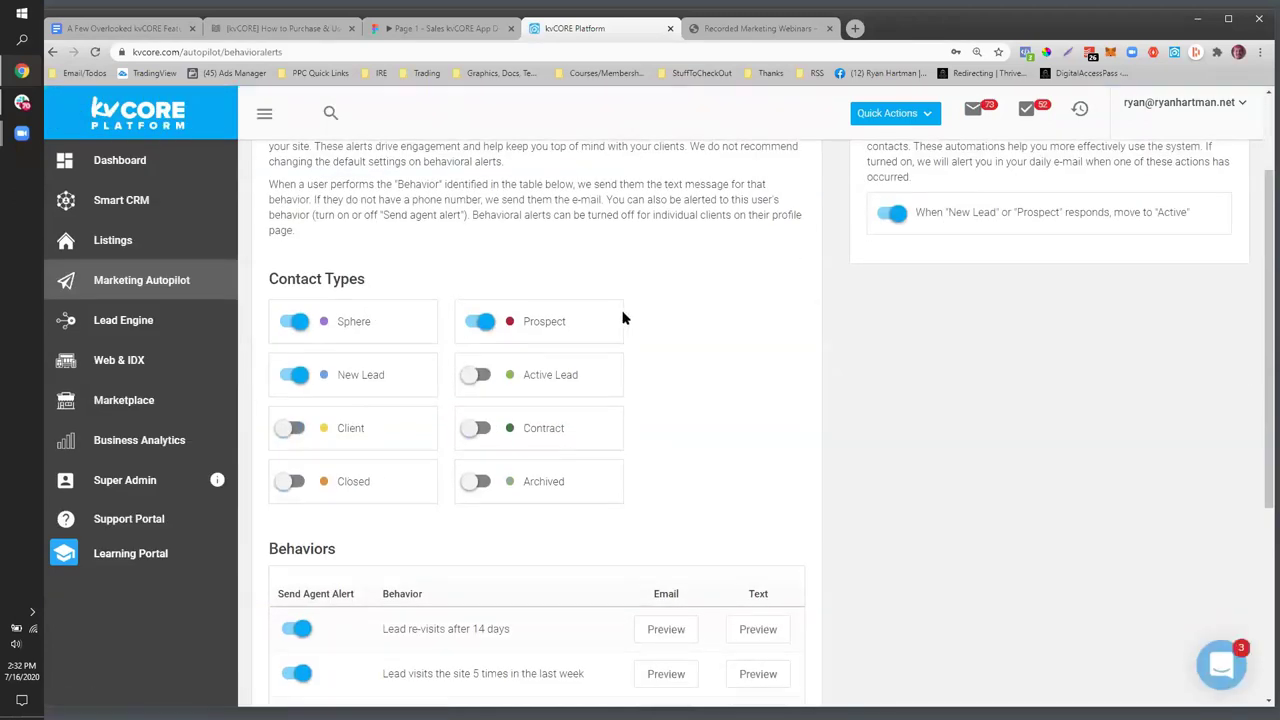
scroll(605, 318, "down", 3)
scroll(550, 328, "down", 3)
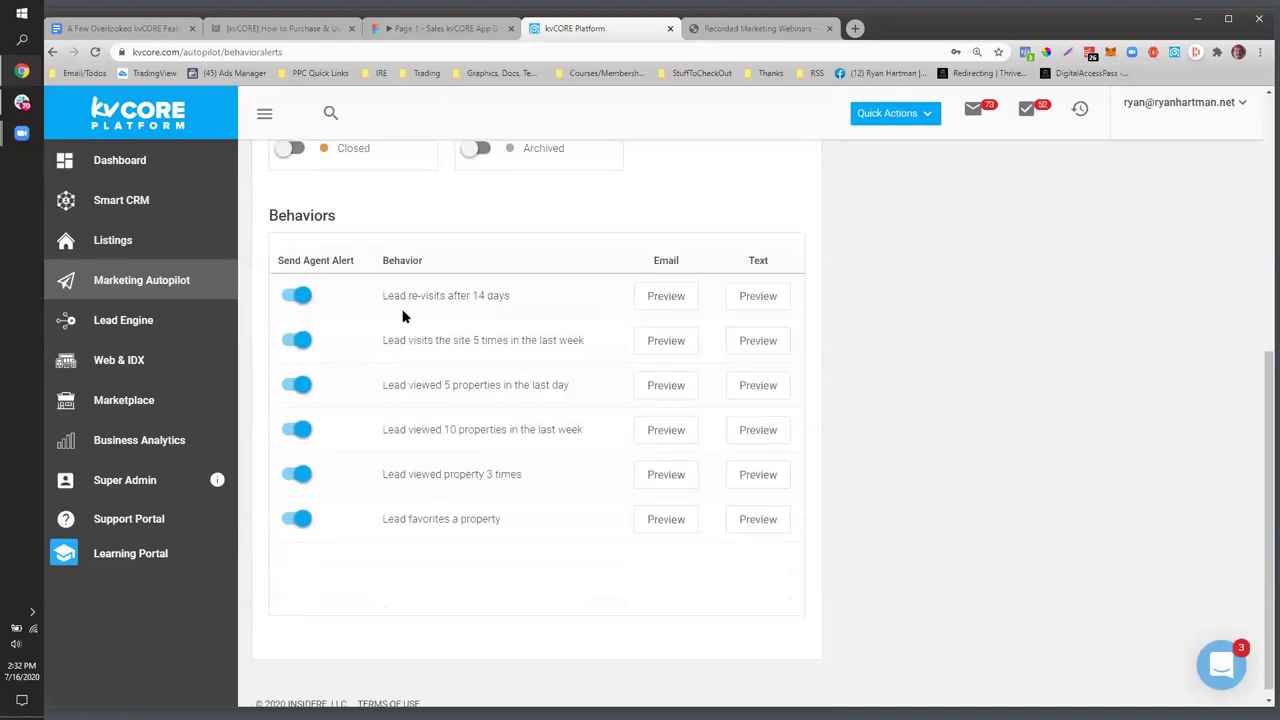
triple_click(443, 295)
left_click_drag(382, 340, 590, 348)
left_click_drag(387, 384, 597, 391)
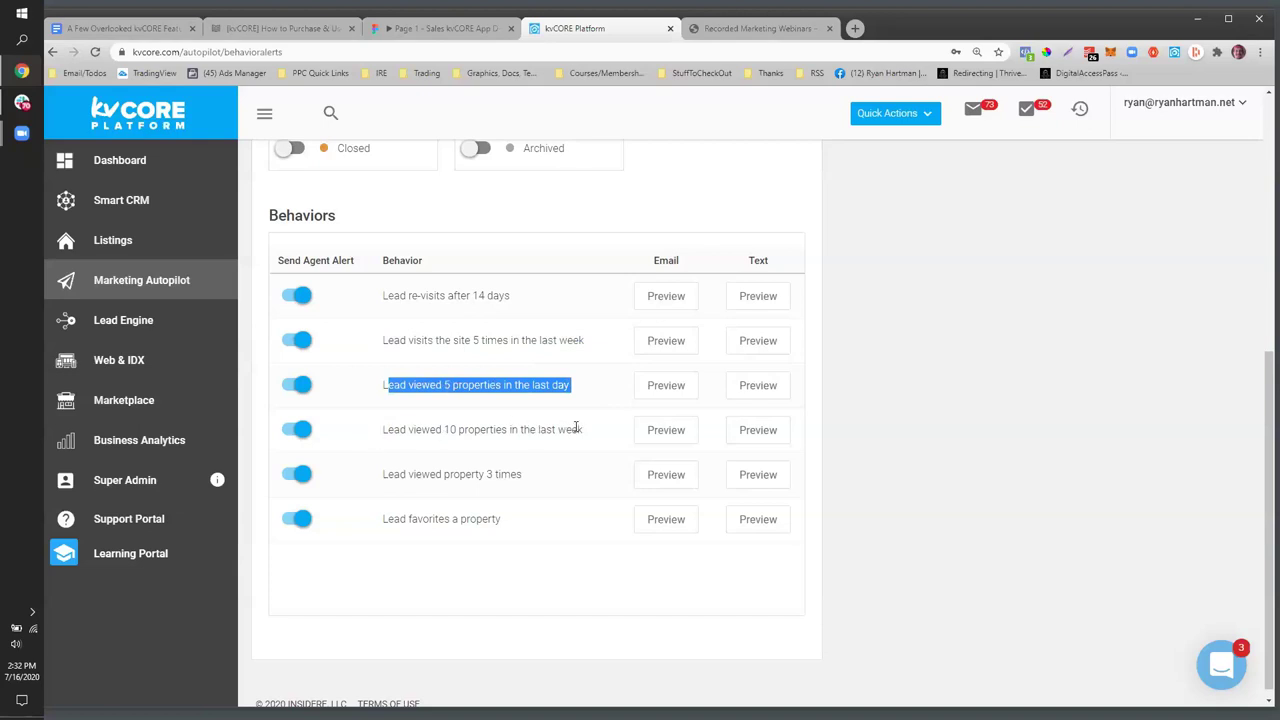
left_click_drag(601, 436, 386, 430)
left_click_drag(387, 476, 400, 519)
- Toggle Send Agent Alert off and on for 14-day re-visits and five site visits, leaving both on
scroll(424, 512, "up", 1)
left_click_drag(356, 327, 276, 330)
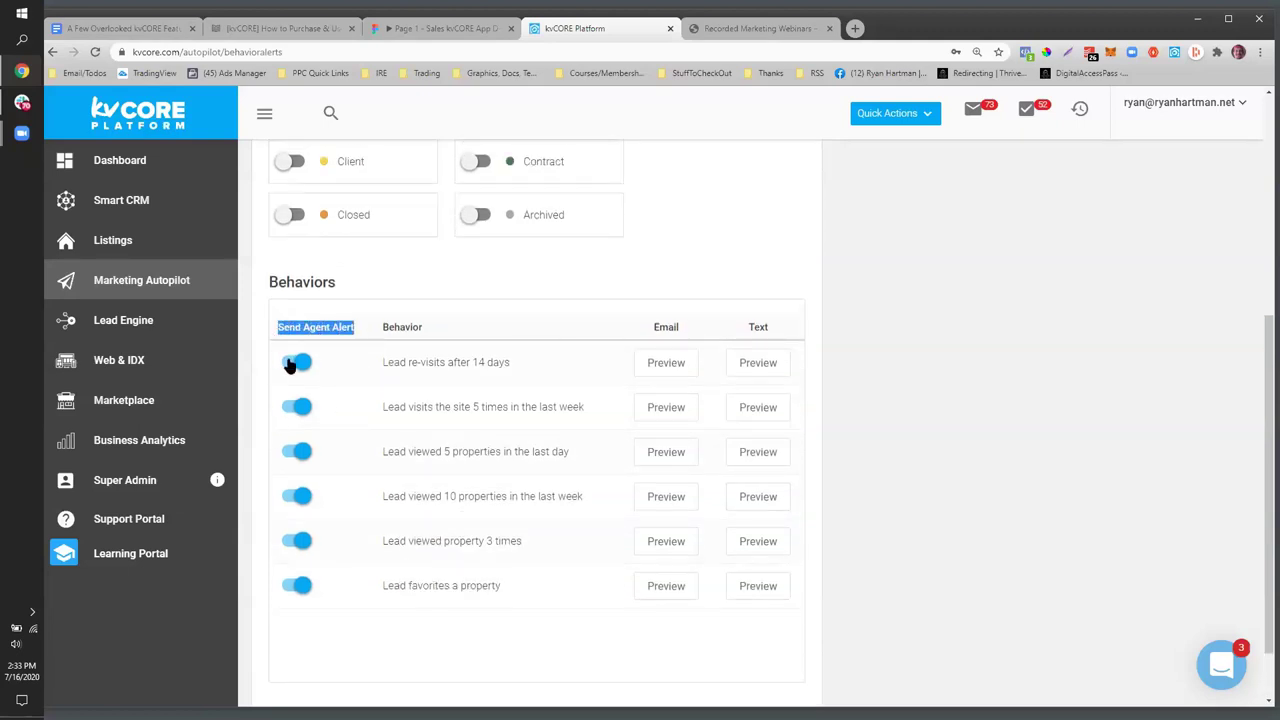
left_click(291, 364)
left_click(292, 416)
left_click(291, 410)
left_click(294, 363)
left_click(292, 410)
left_click(294, 362)
left_click(298, 406)
scroll(891, 451, "up", 3)
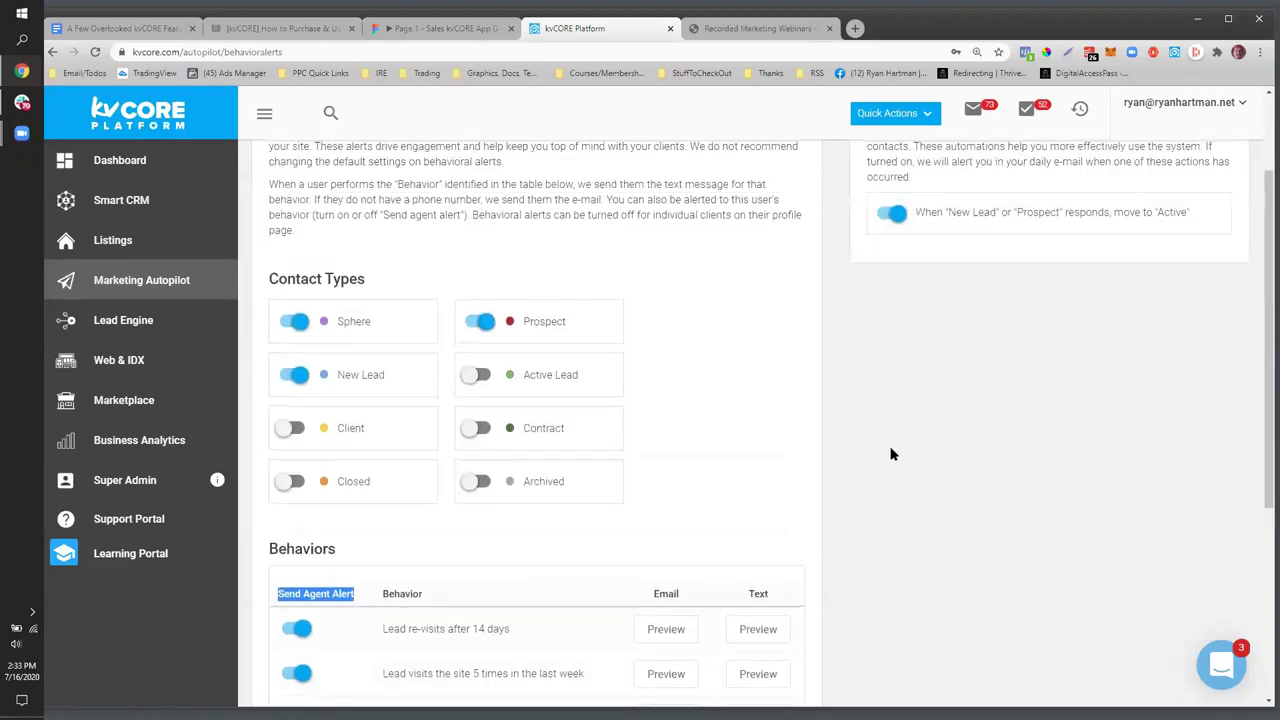
scroll(885, 459, "down", 1)
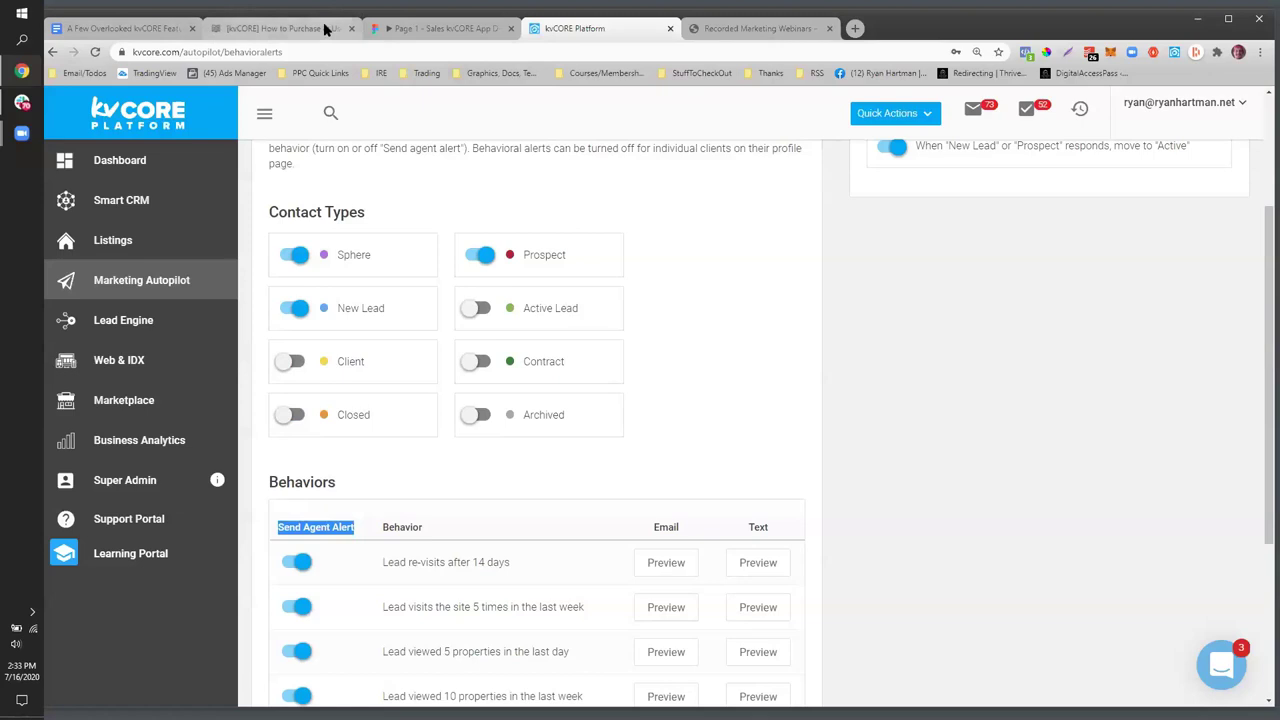
left_click(434, 30)
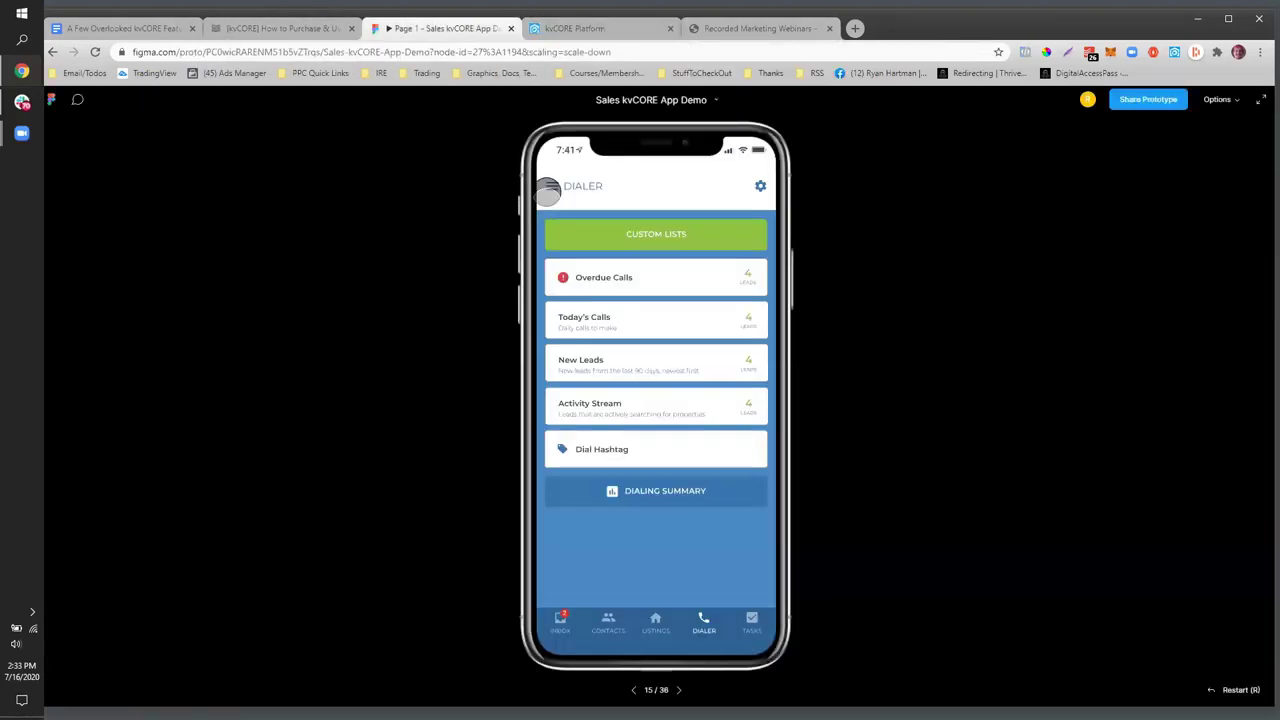
left_click(553, 188)
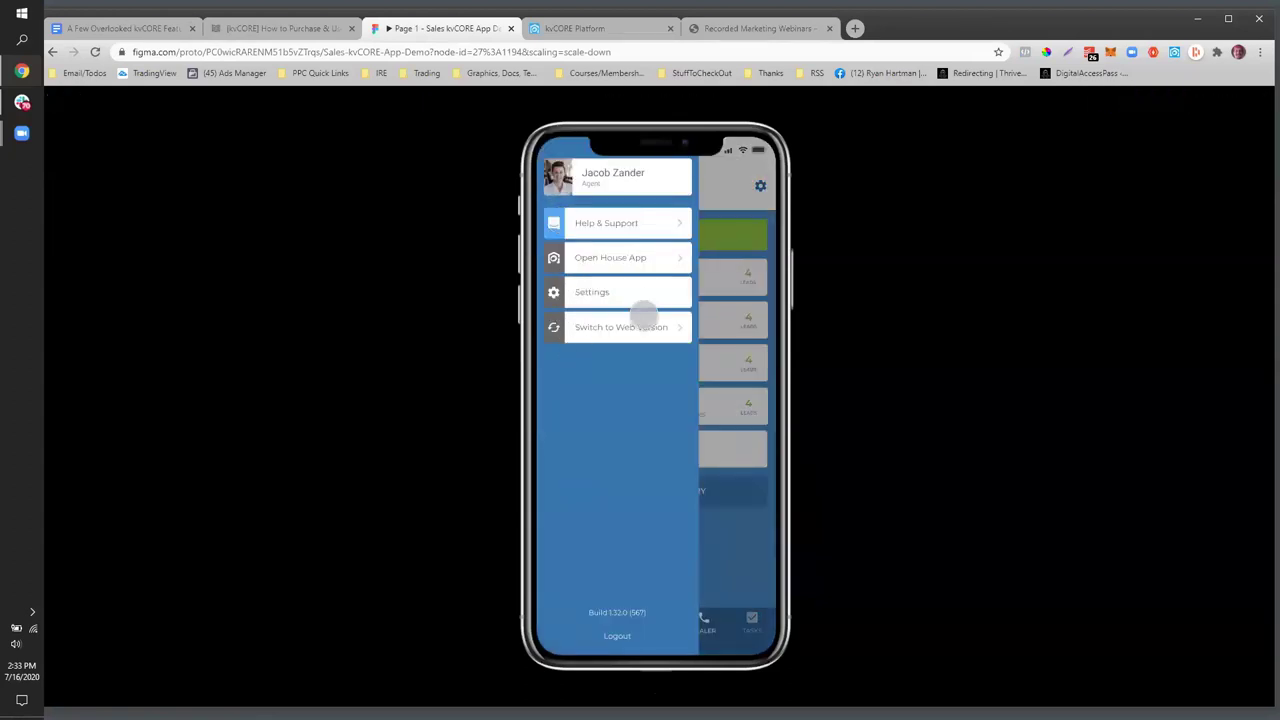
left_click(553, 291)
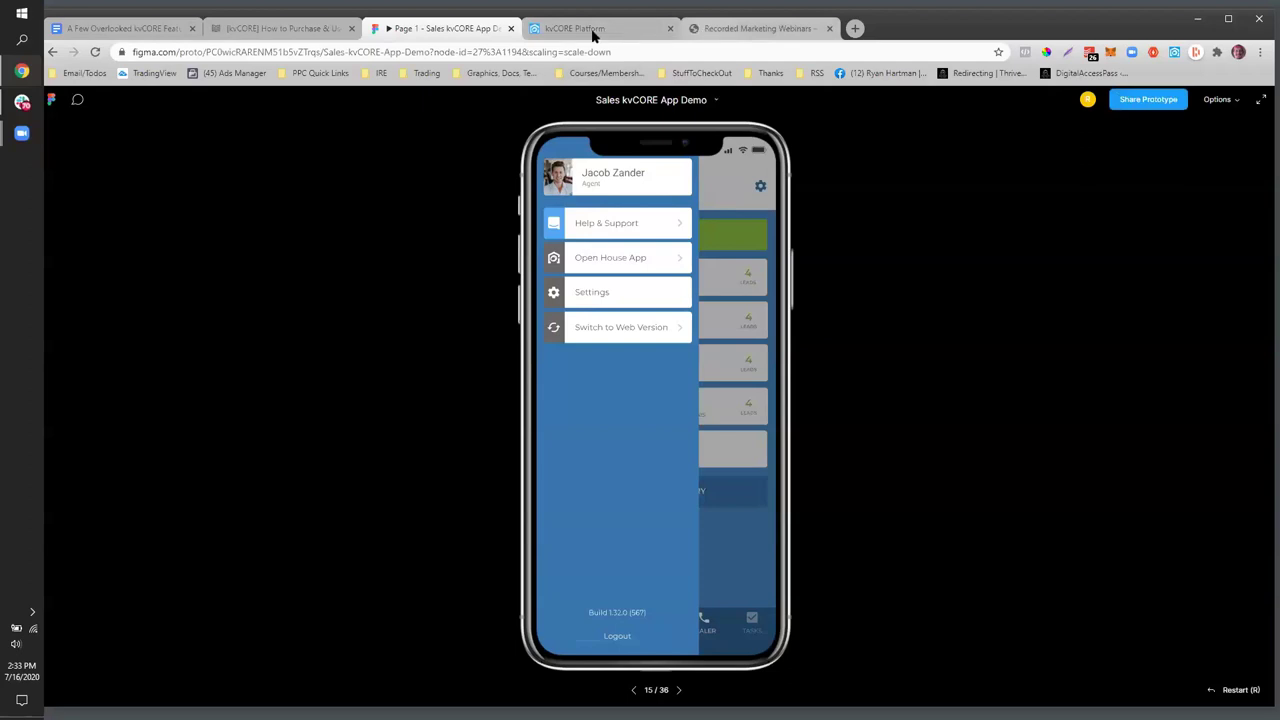
key("ctrl+5")
key("ctrl+4")
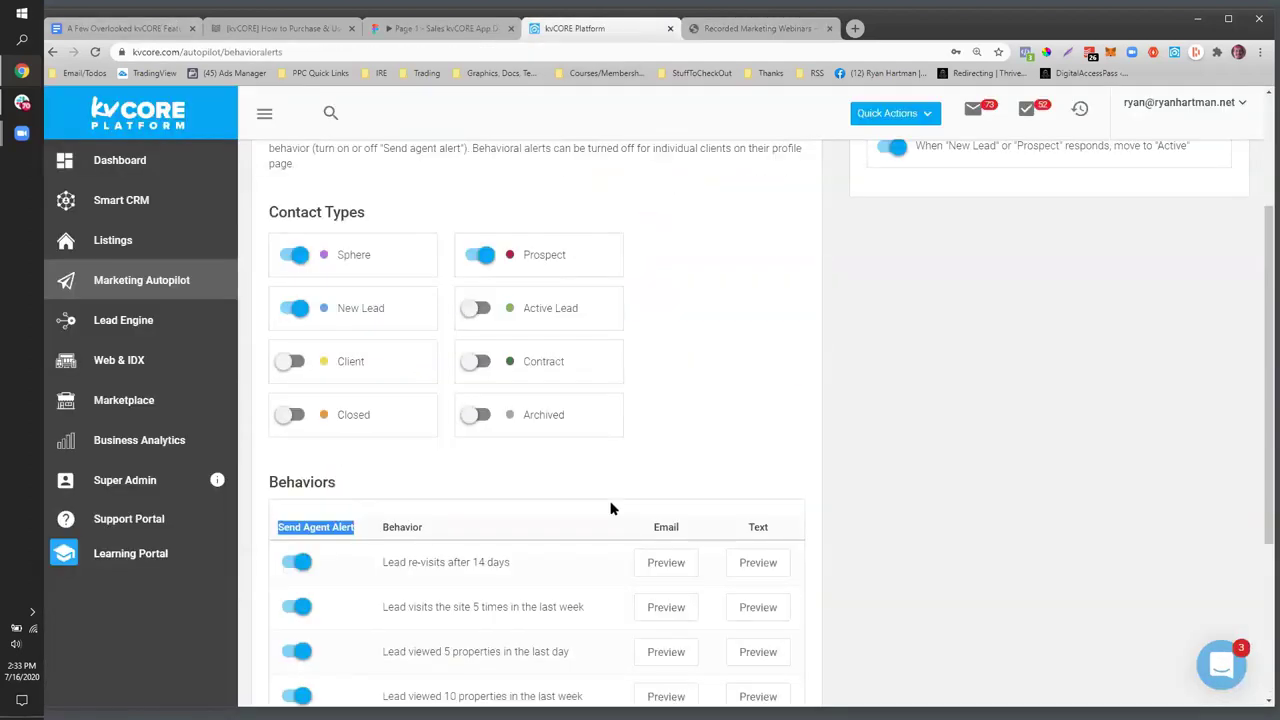
scroll(612, 509, "up", 3)
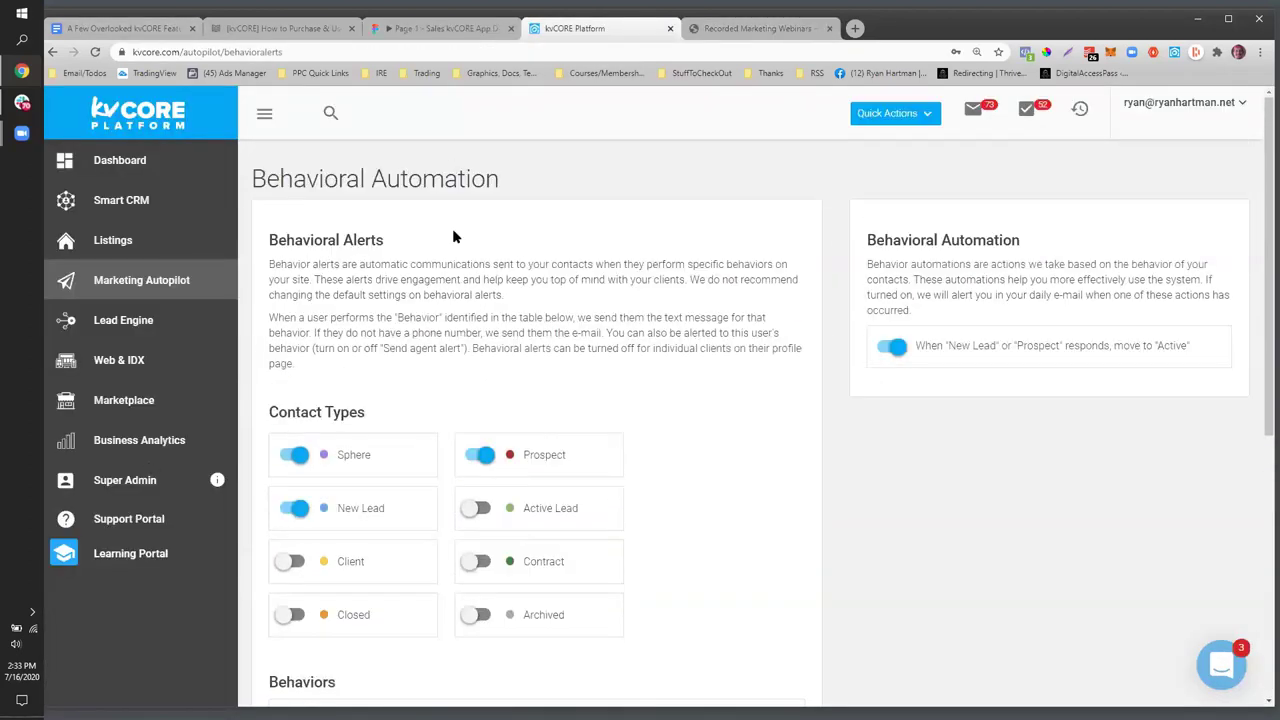
scroll(686, 463, "down", 2)
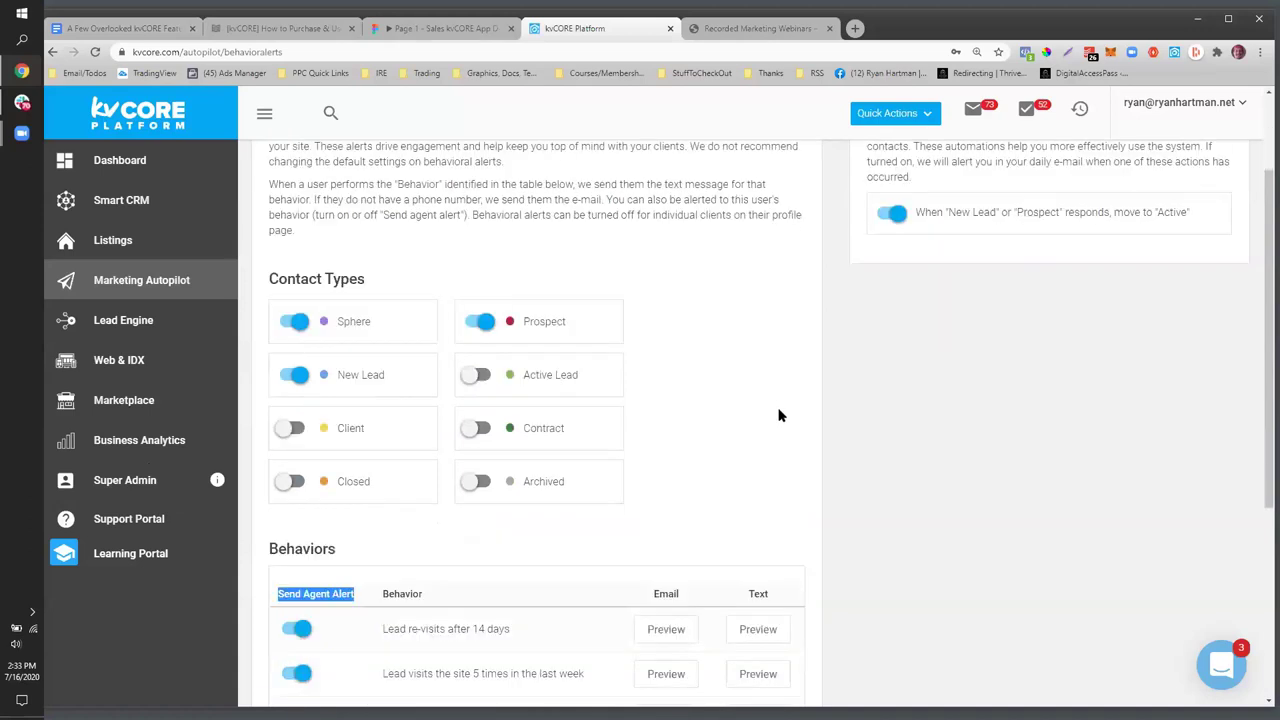
scroll(560, 500, "down", 3)
scroll(651, 529, "up", 3)
scroll(393, 354, "up", 2)
left_click(290, 456)
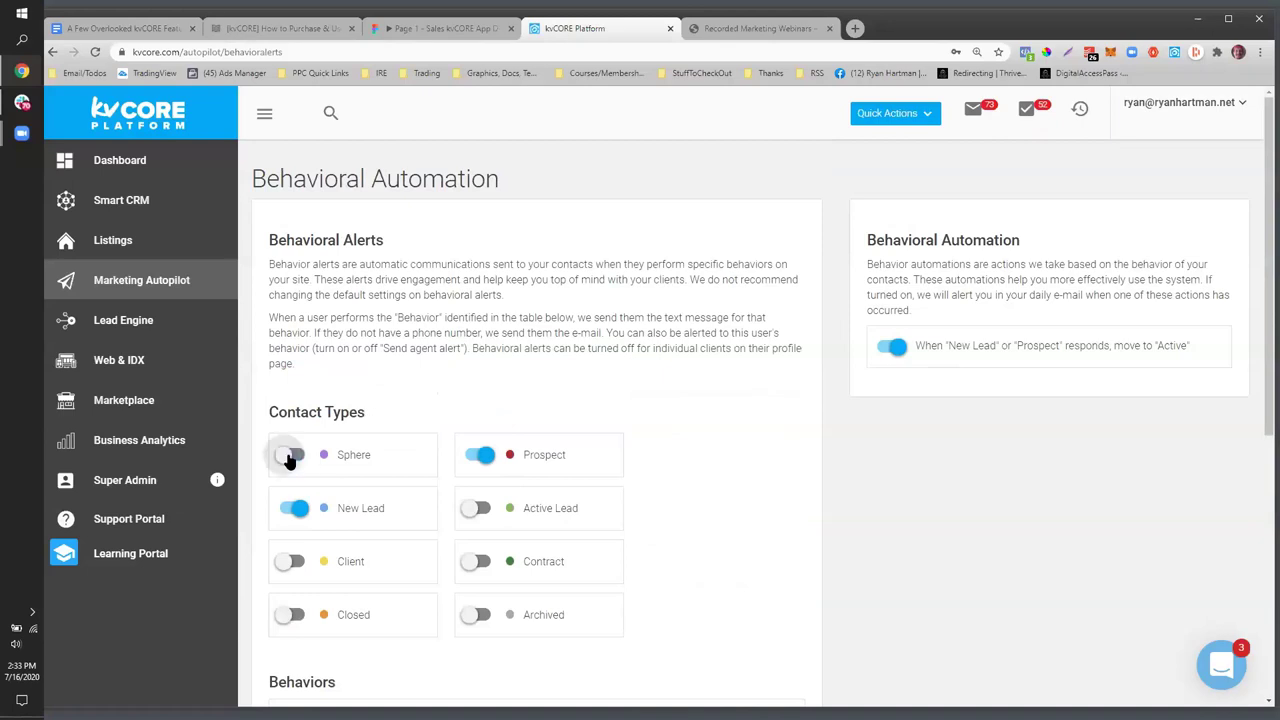
left_click(480, 456)
left_click_drag(527, 514, 578, 510)
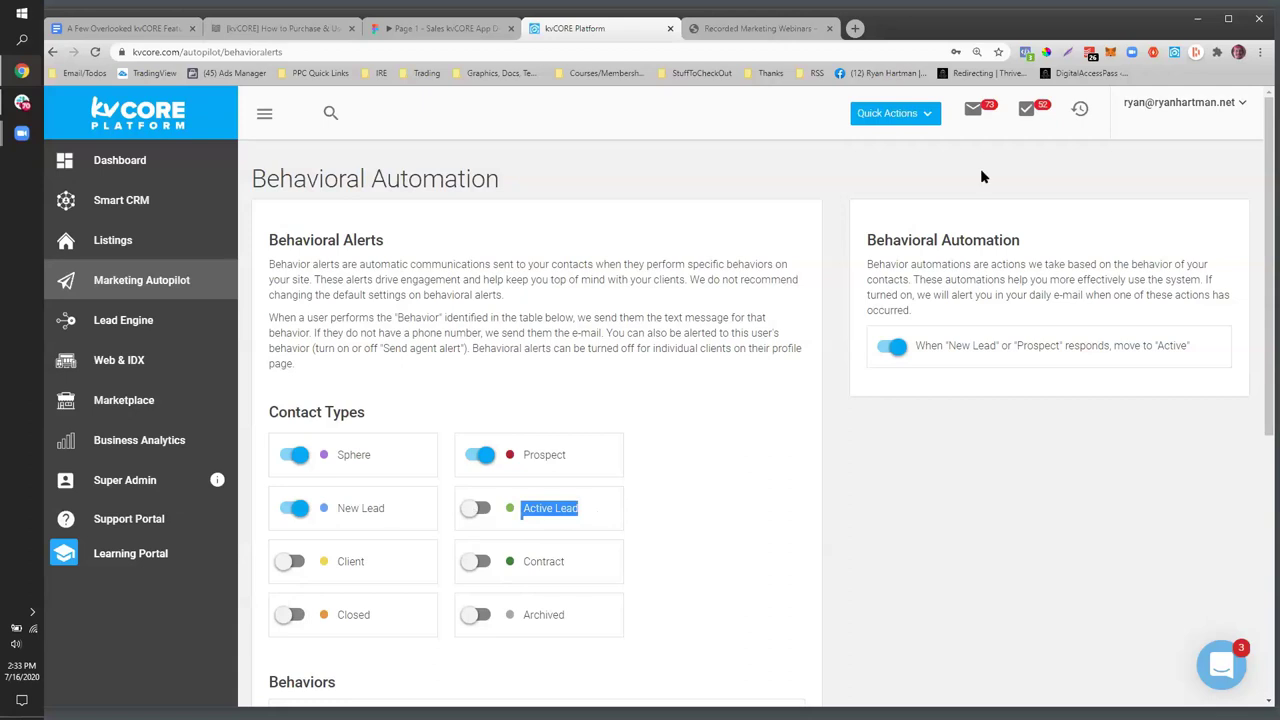
left_click_drag(1040, 240, 857, 240)
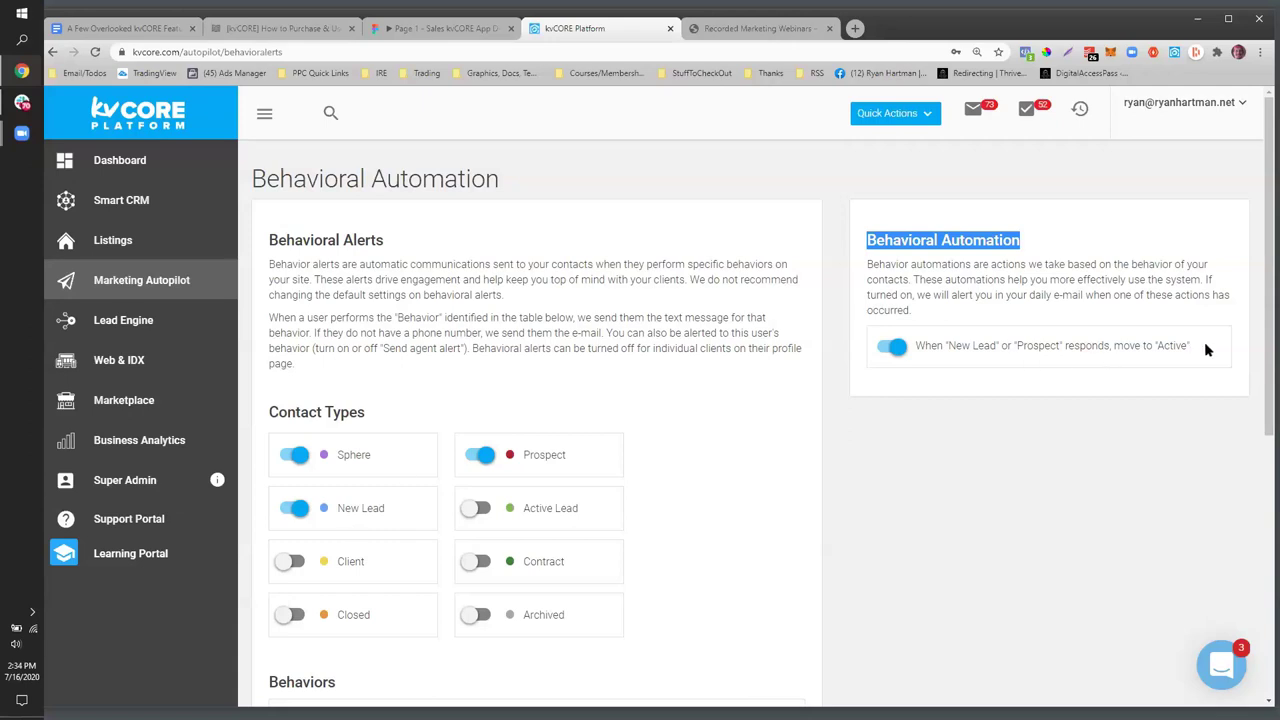
left_click_drag(1190, 346, 1104, 346)
left_click_drag(582, 509, 521, 509)
scroll(678, 467, "down", 1)
scroll(678, 467, "down", 2)
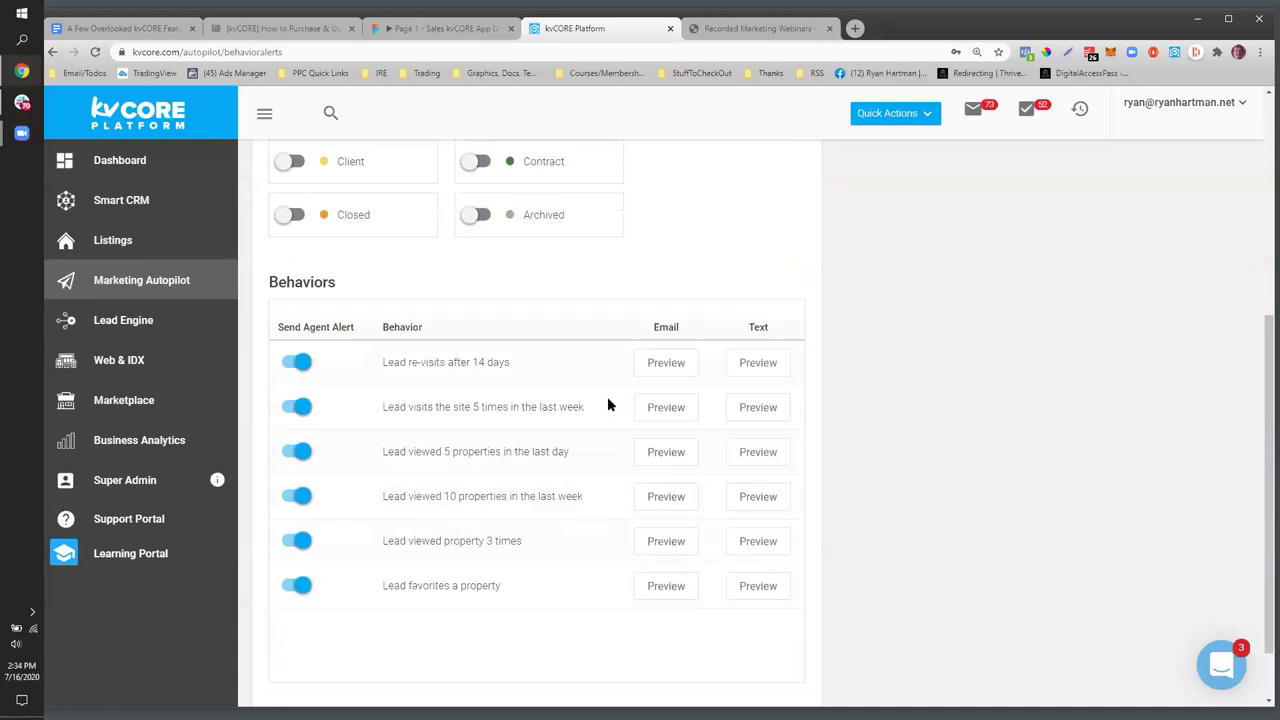
left_click_drag(523, 363, 393, 363)
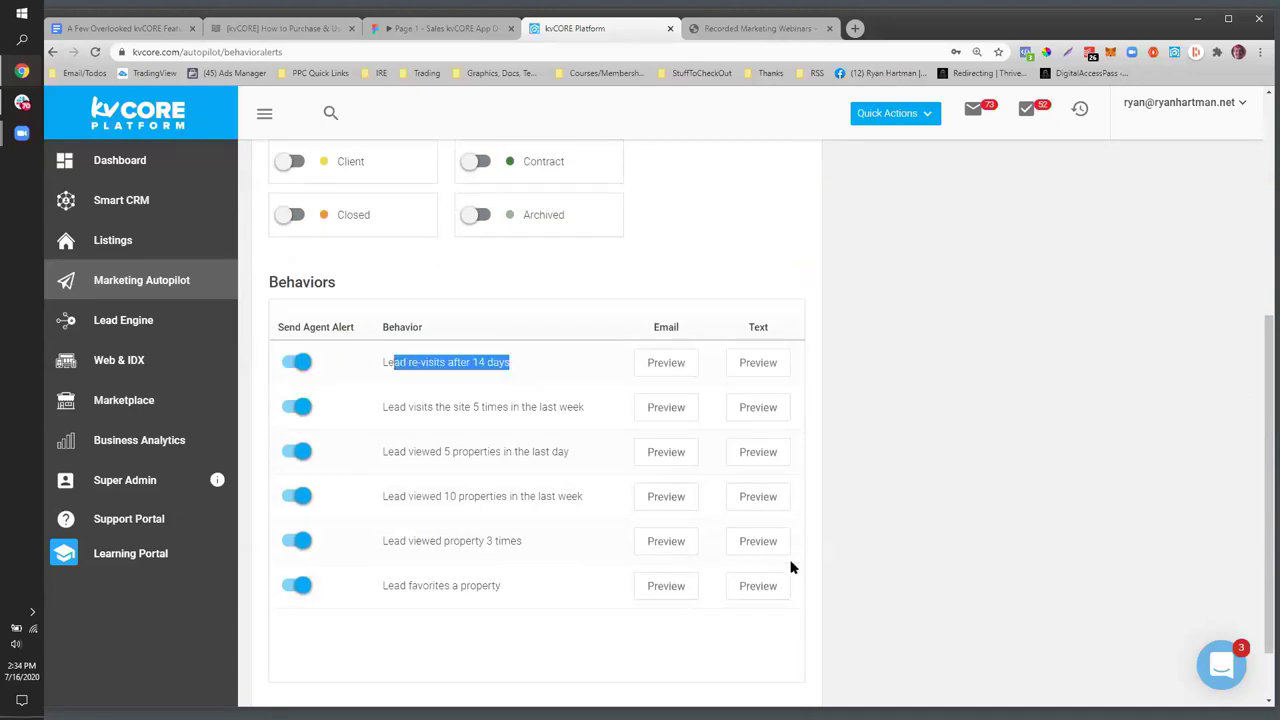
scroll(791, 563, "up", 2)
scroll(791, 567, "up", 1)
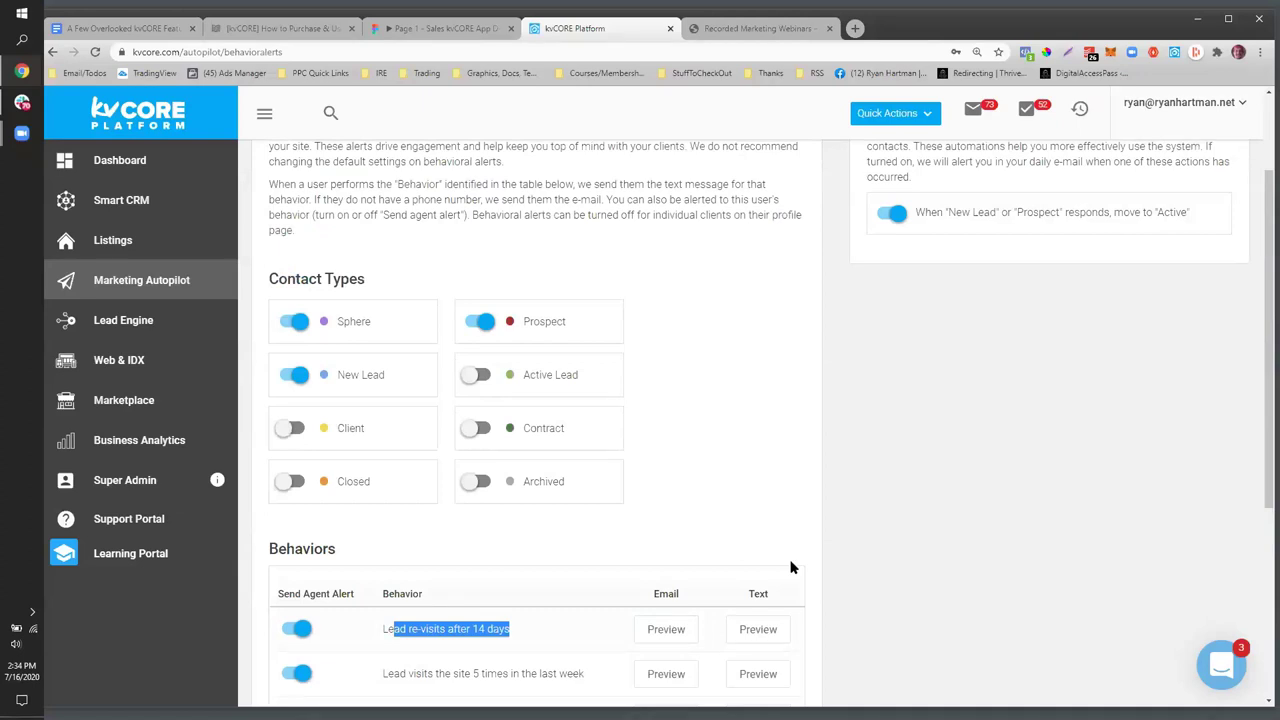
scroll(429, 534, "down", 2)
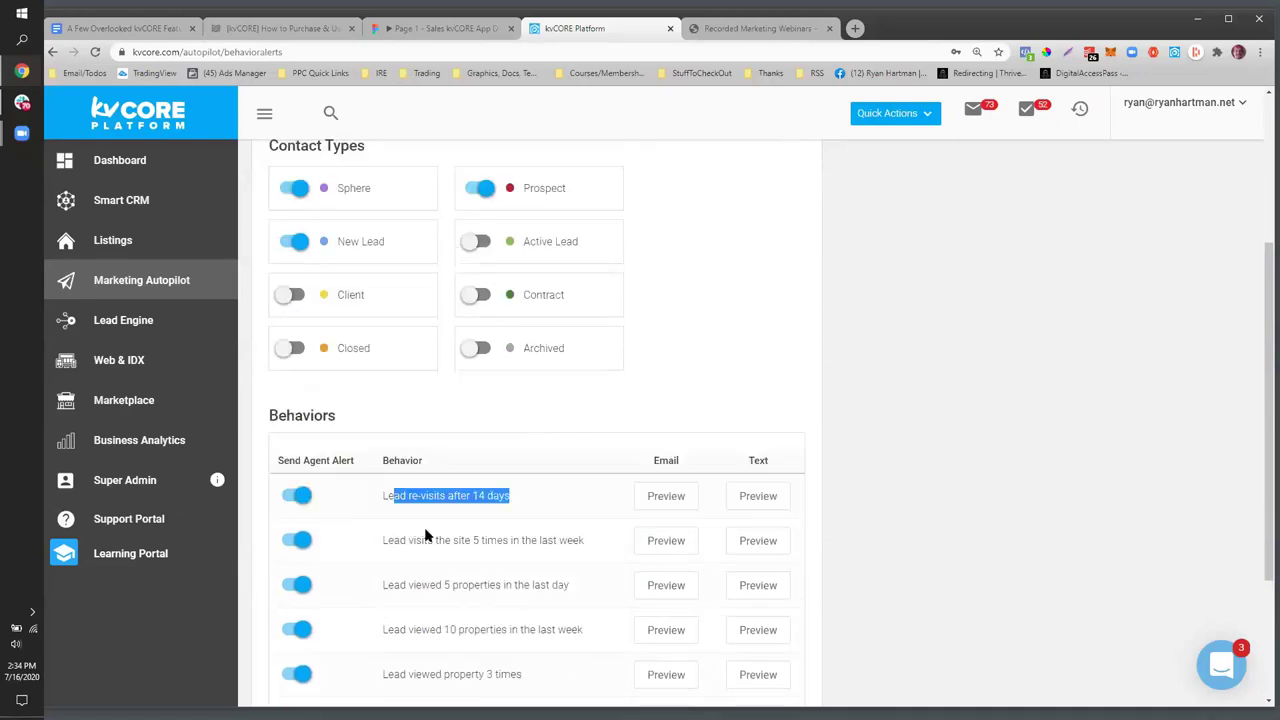
scroll(510, 520, "down", 1)
scroll(600, 545, "down", 1)
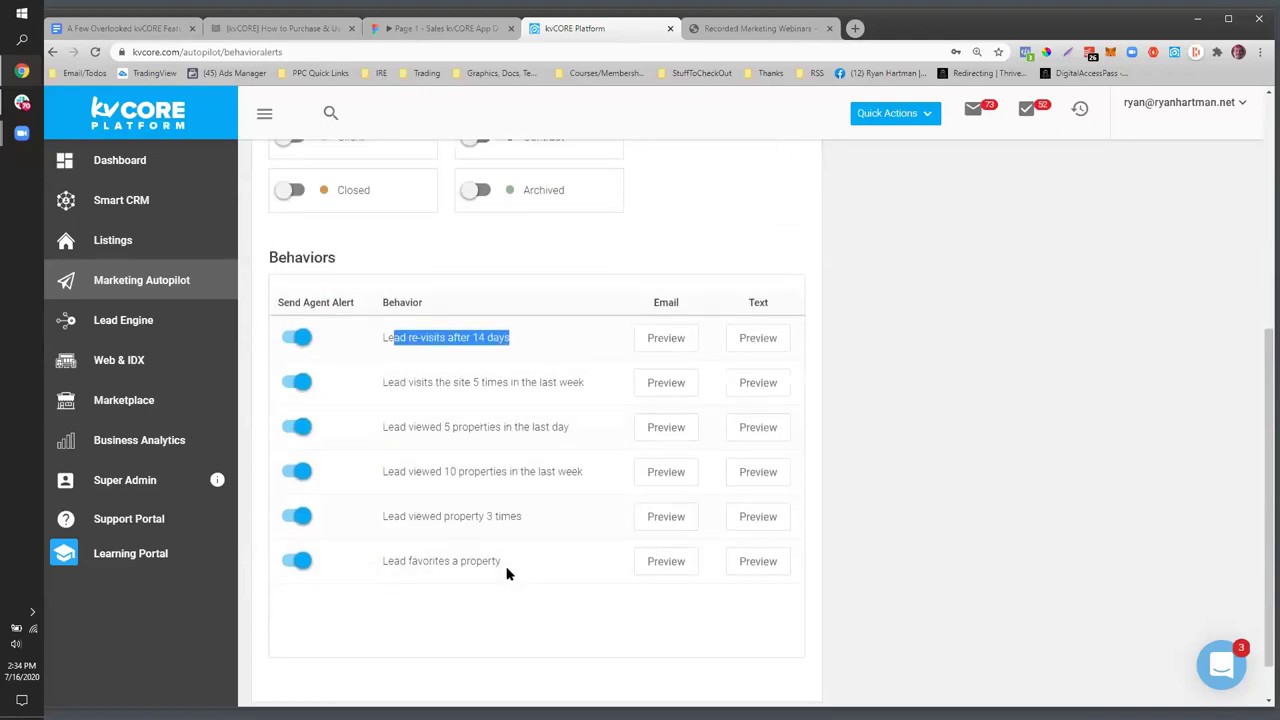
left_click_drag(502, 518, 362, 511)
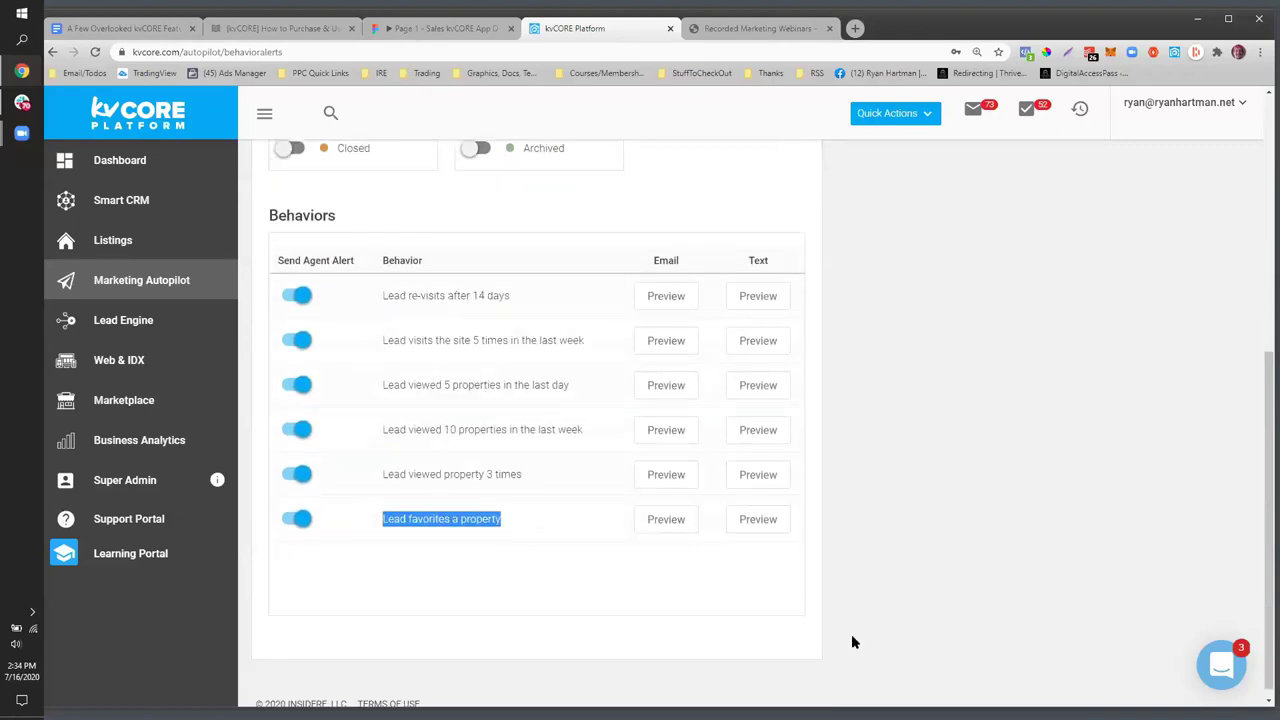
scroll(851, 634, "up", 4)
scroll(851, 497, "down", 4)
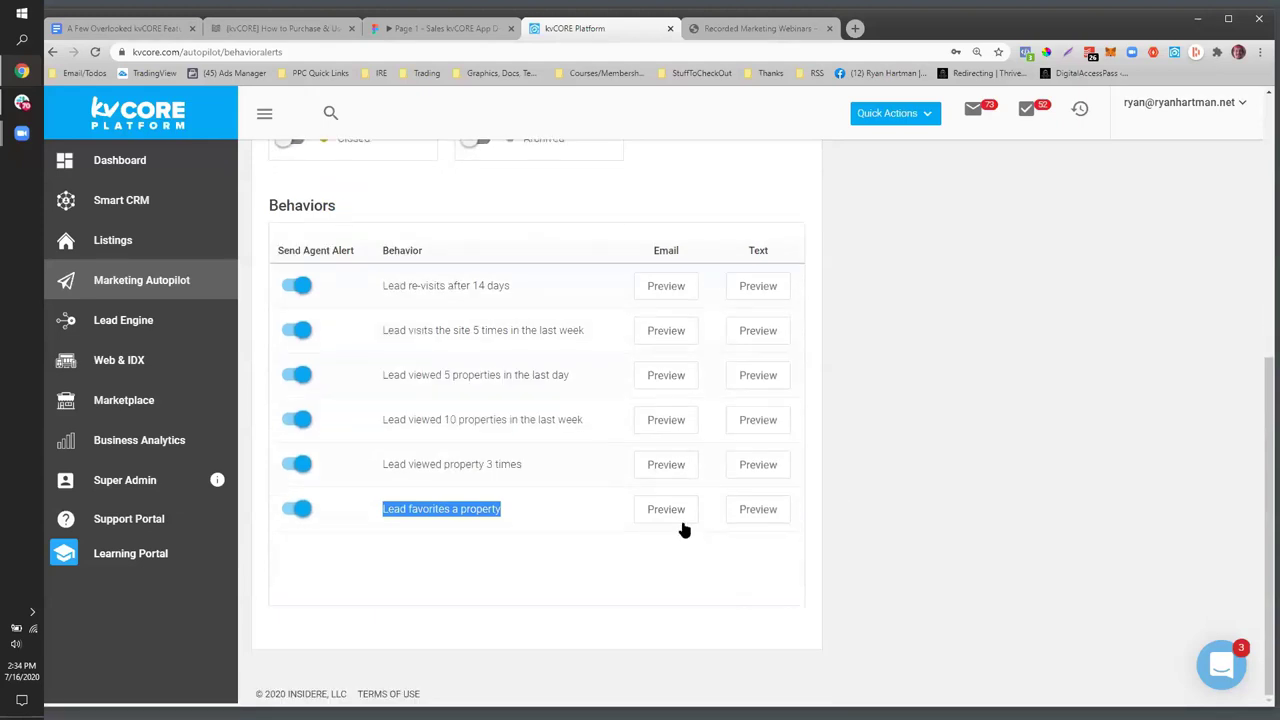
left_click(676, 512)
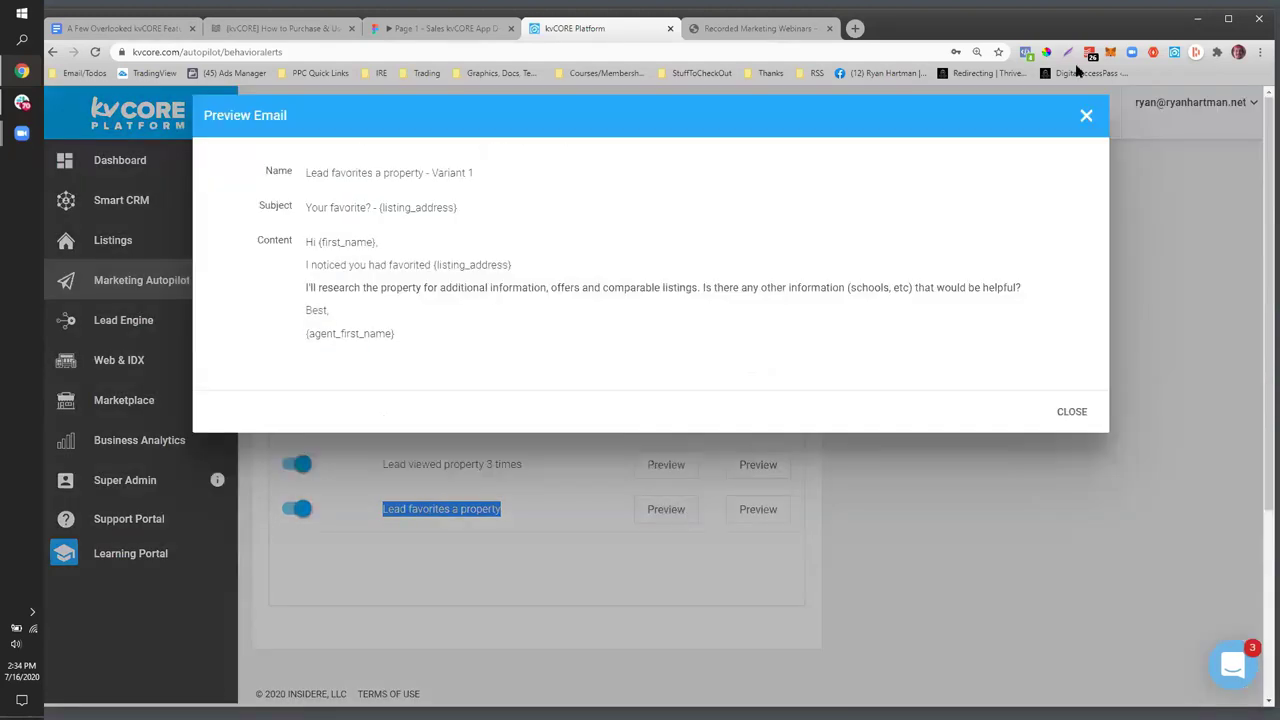
left_click(1086, 116)
scroll(817, 394, "up", 3)
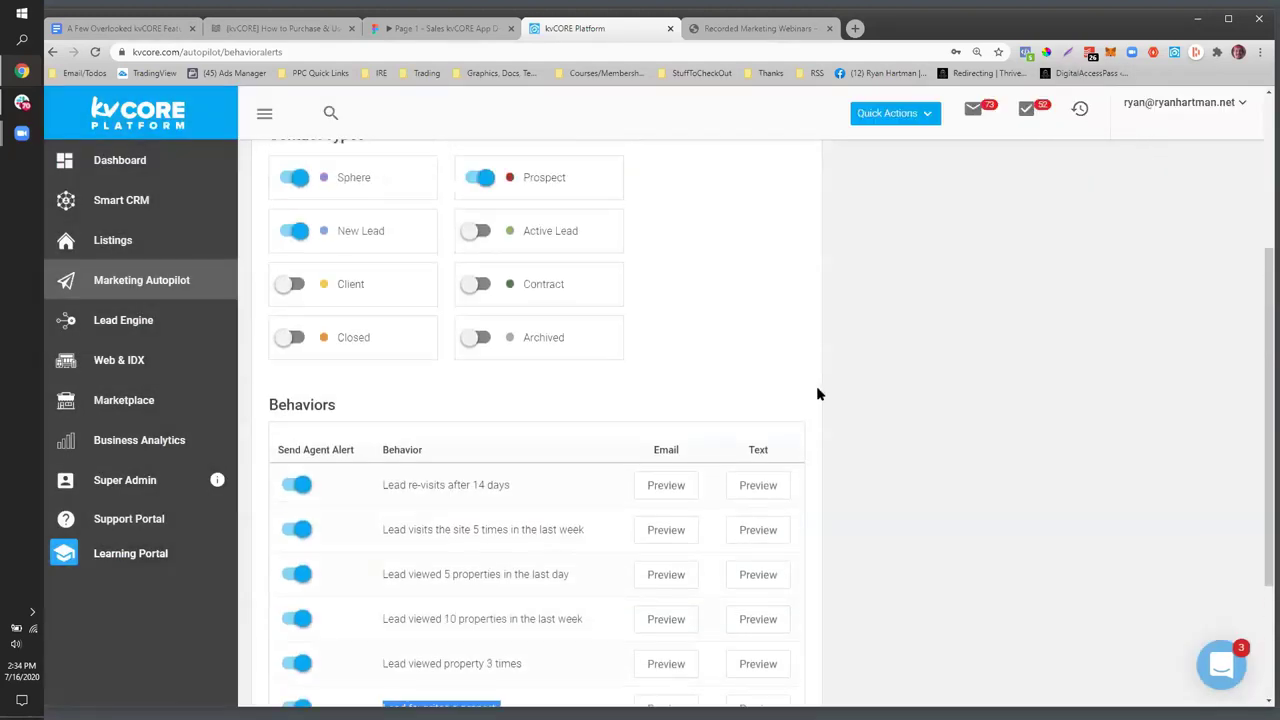
scroll(817, 394, "up", 2)
left_click_drag(594, 443, 507, 443)
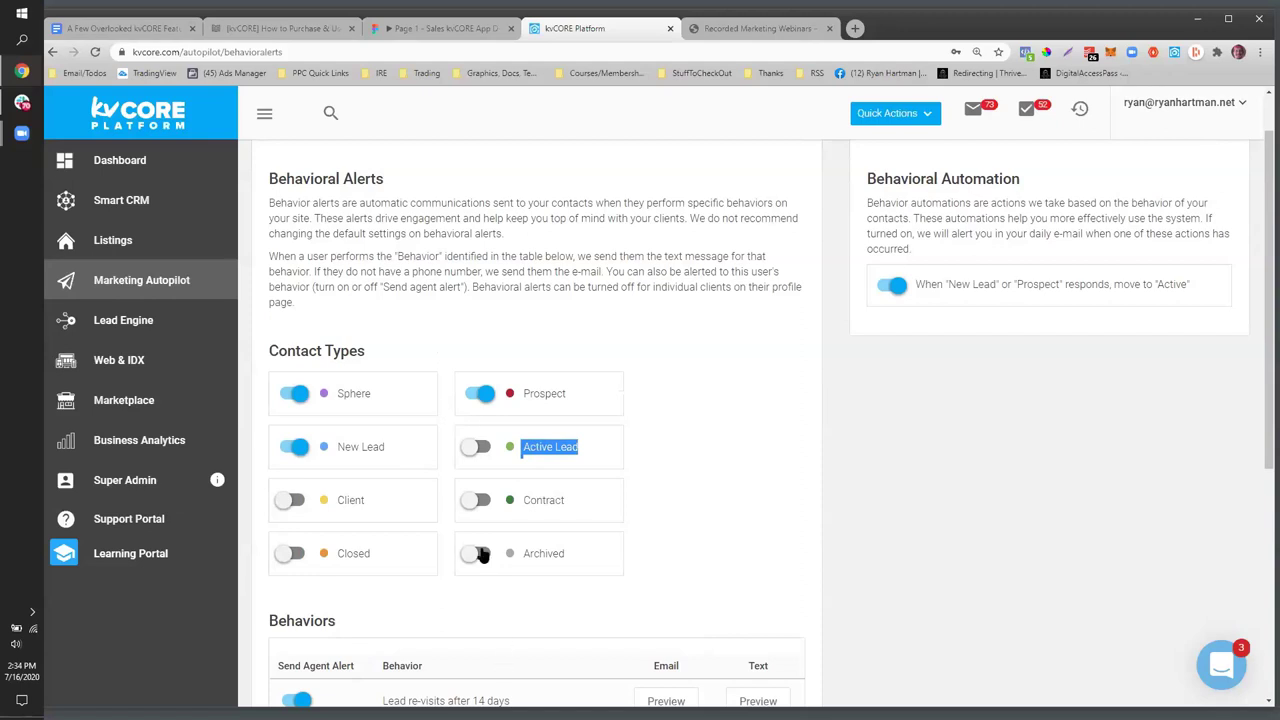
left_click(580, 449)
left_click_drag(578, 447, 320, 360)
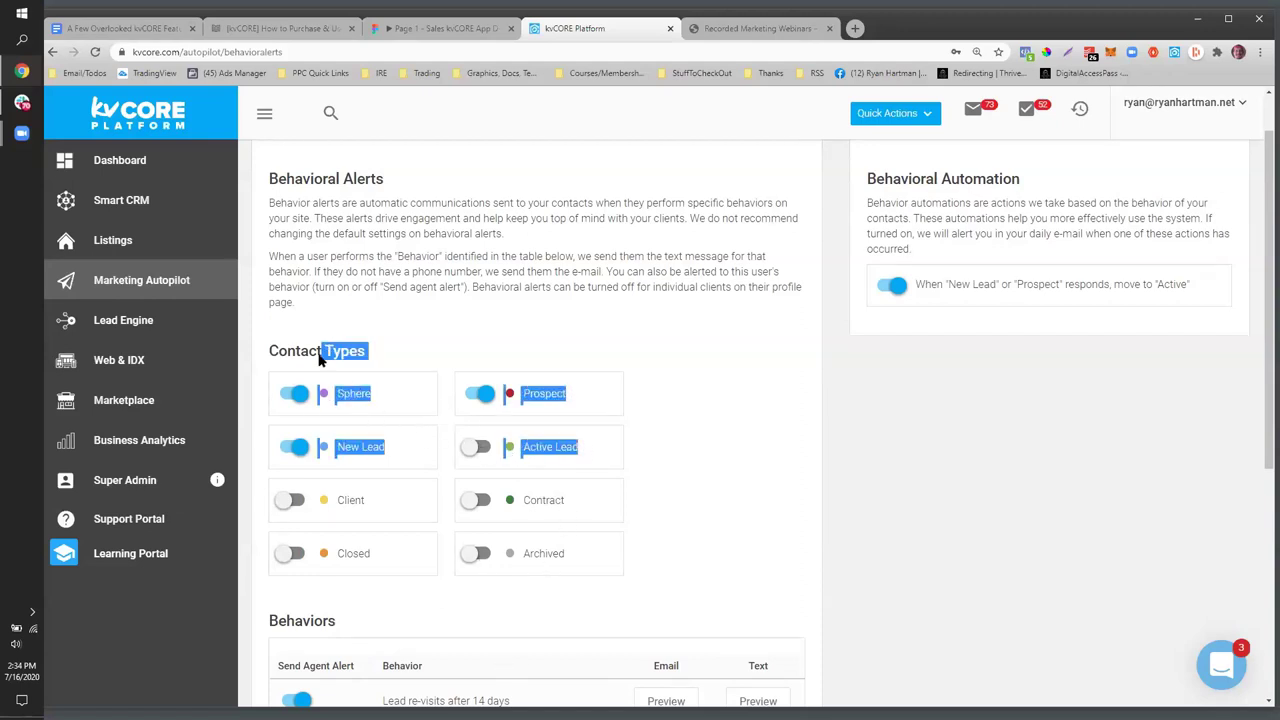
left_click(150, 219)
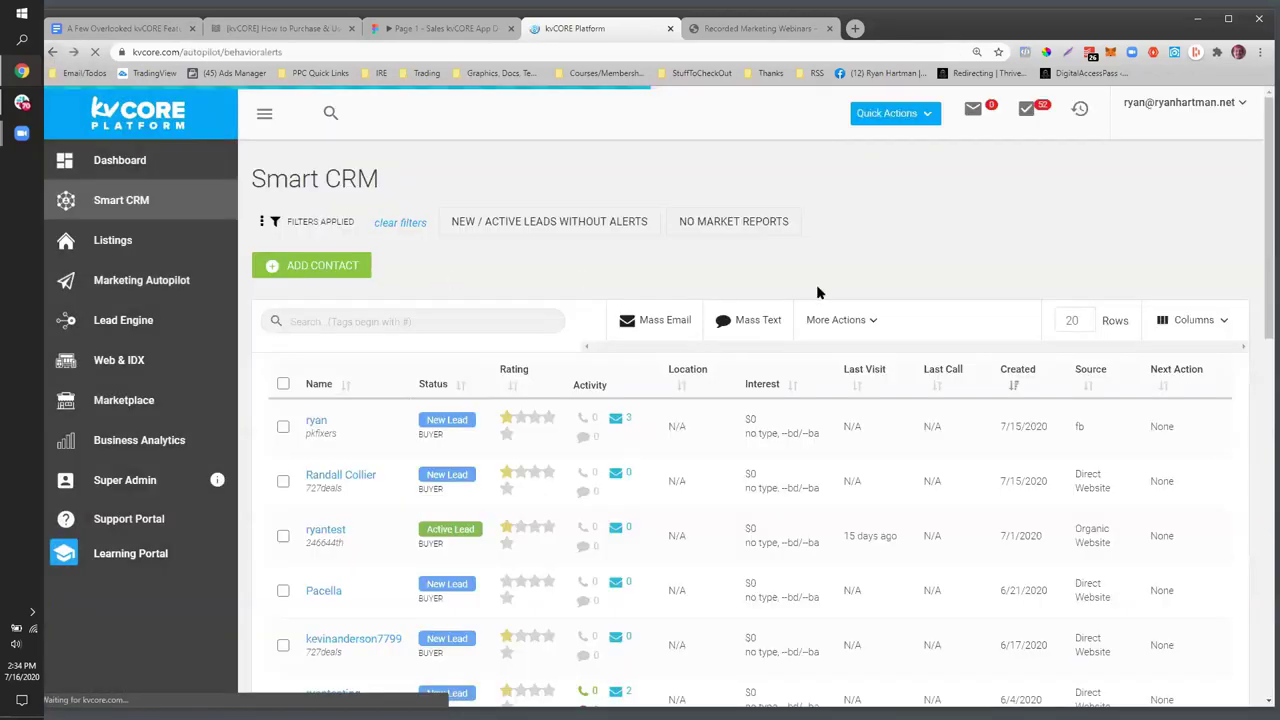
key("alt+Left")
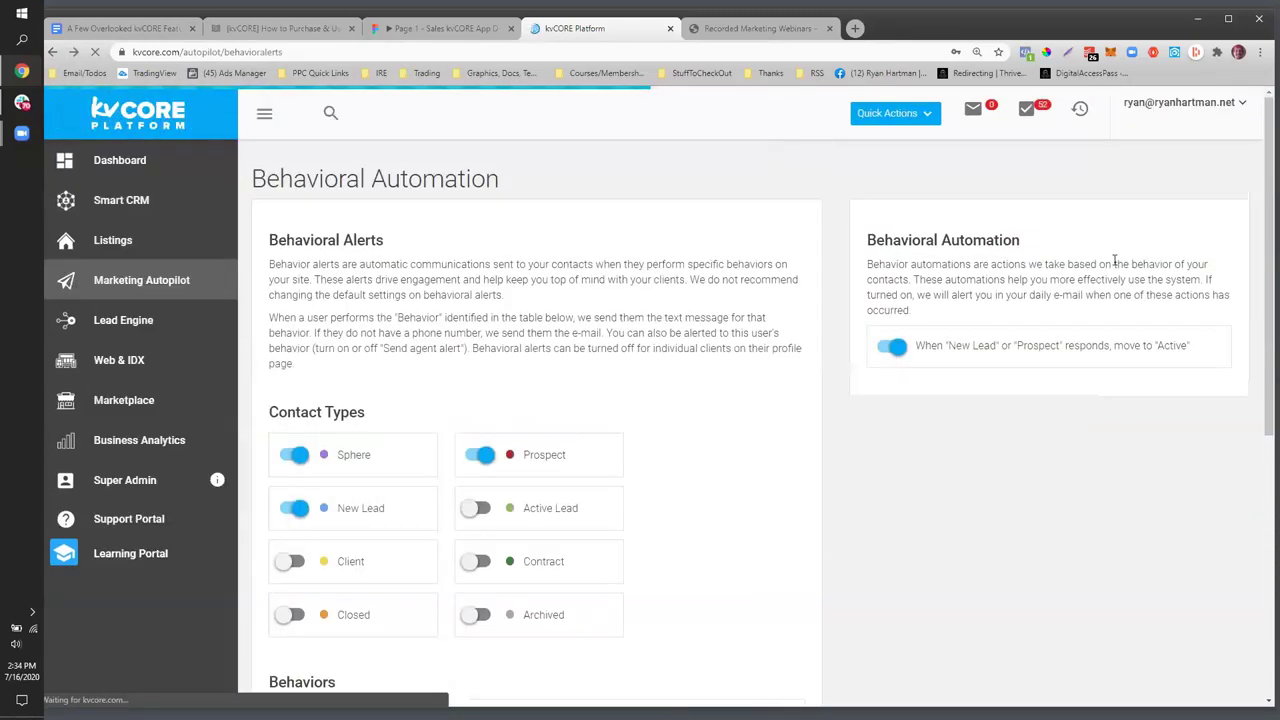
left_click_drag(996, 312, 890, 258)
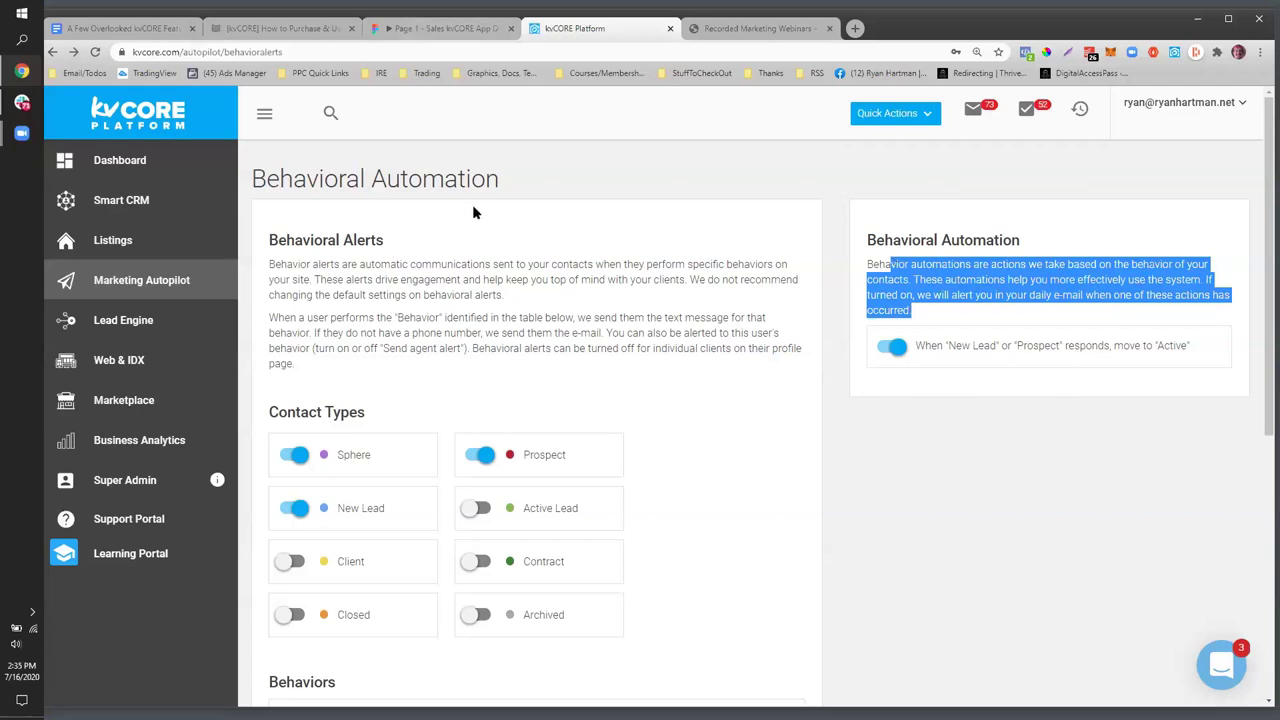
left_click_drag(506, 189, 263, 192)
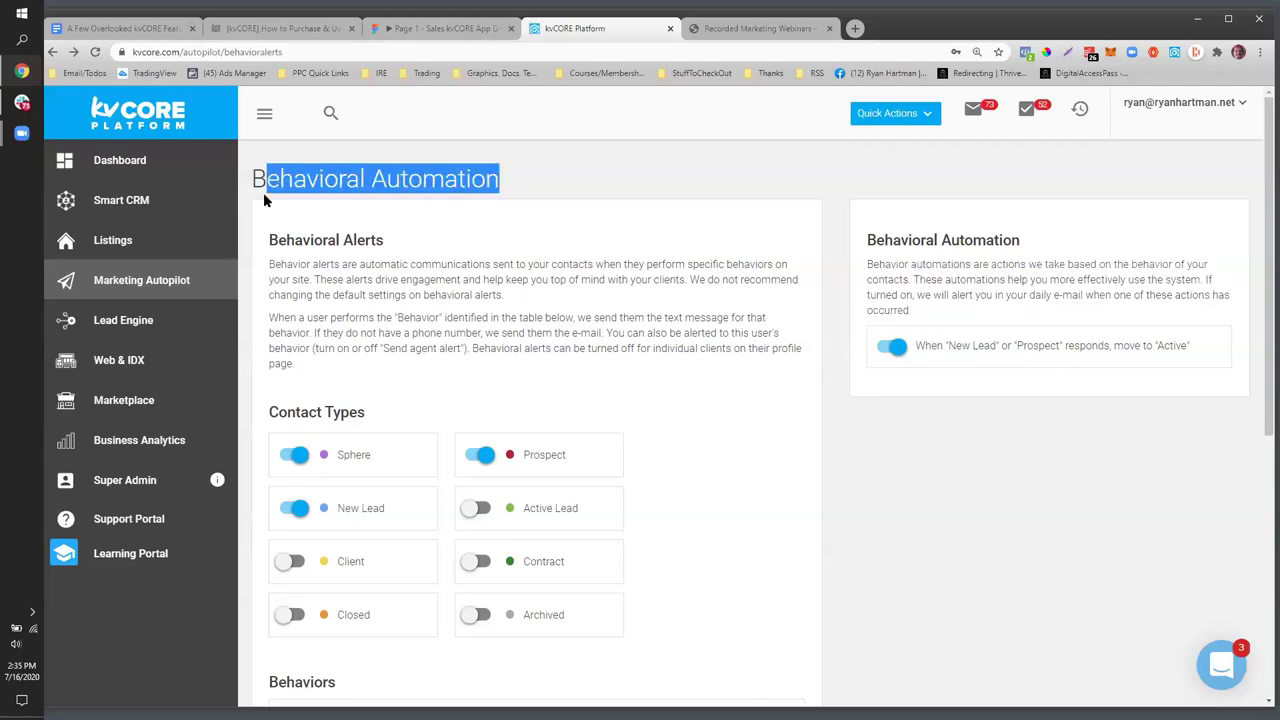
left_click(92, 31)
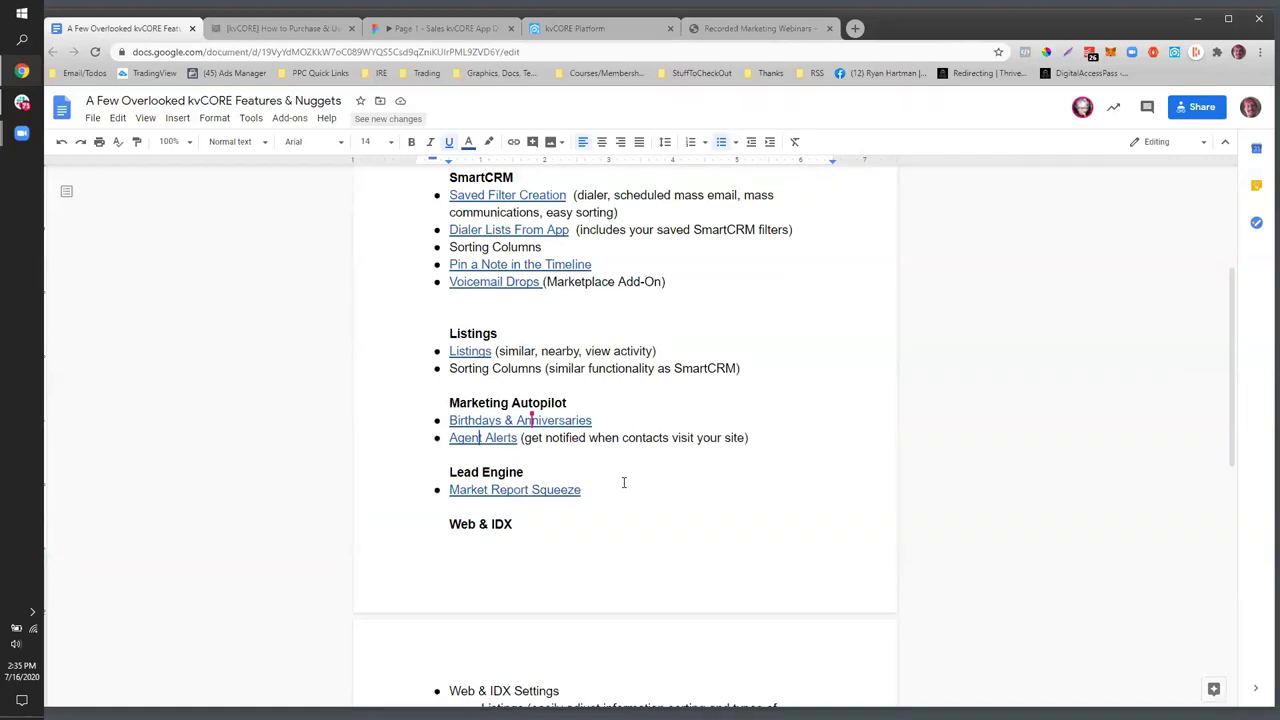
- Add 'in Behavioral Notifications' after the Agent Alerts bullet, then return to kvCORE
scroll(540, 440, "down", 1)
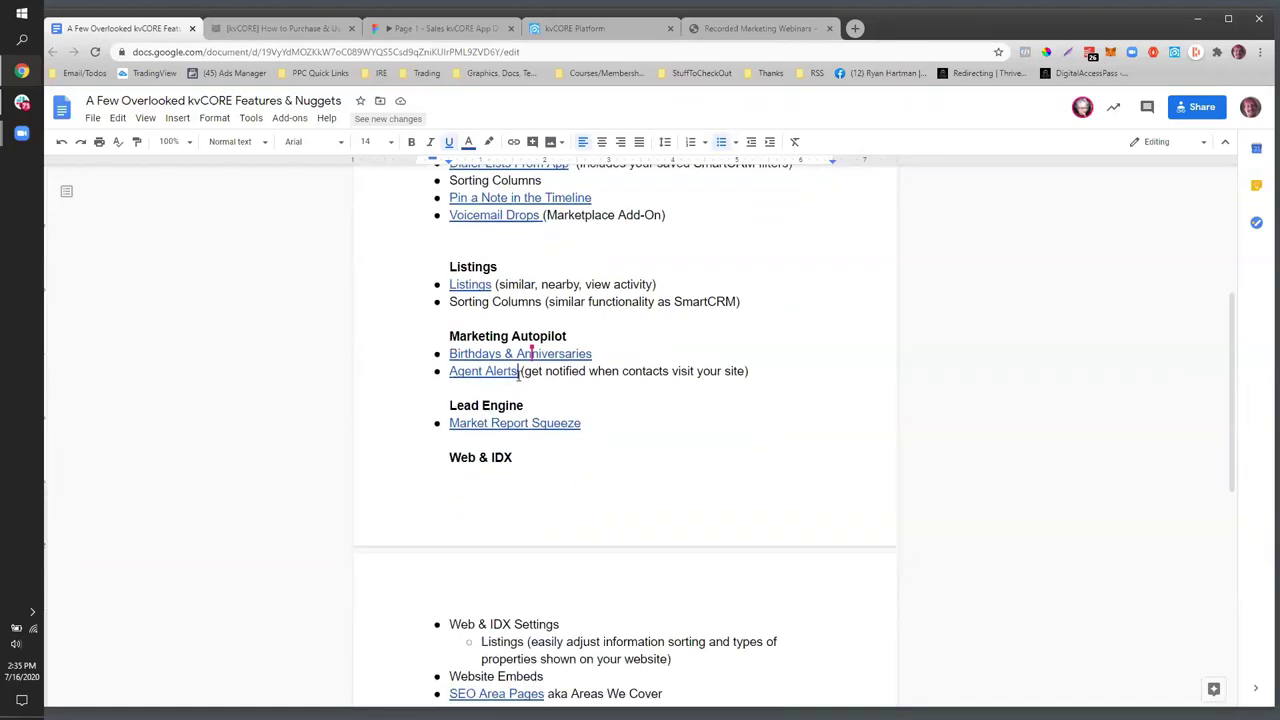
type("in Behavioral")
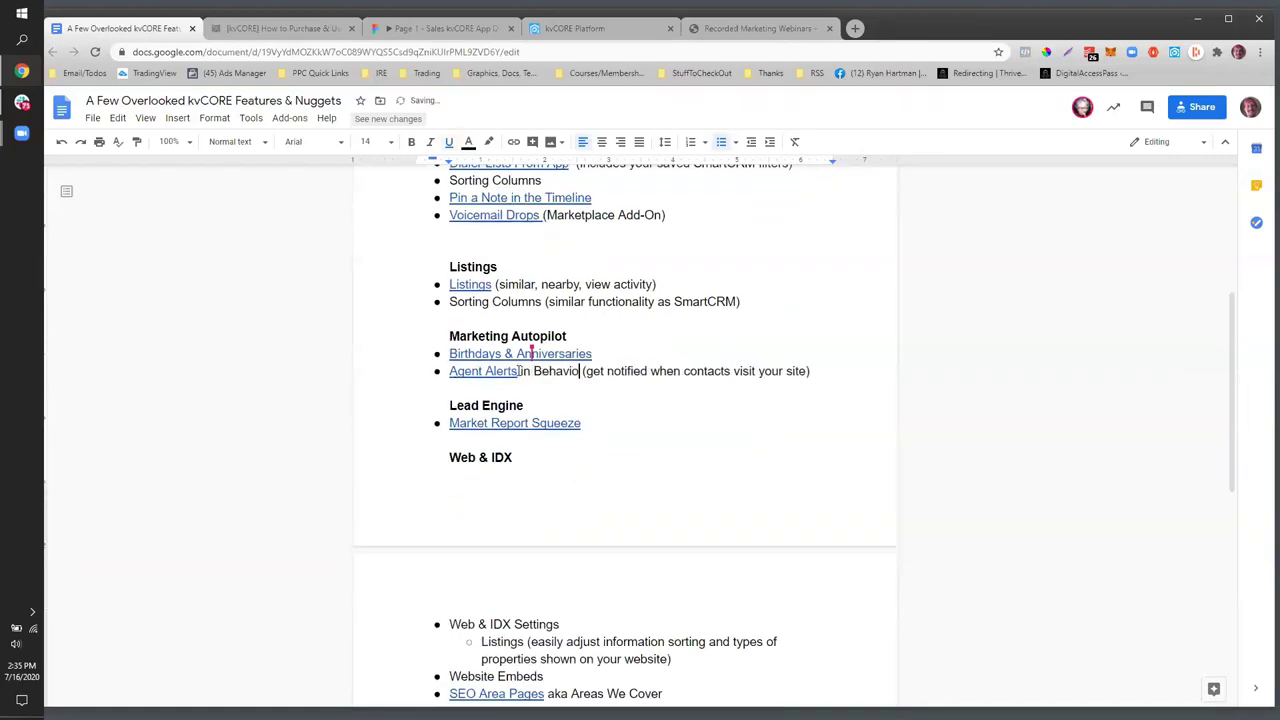
type(" Notifications")
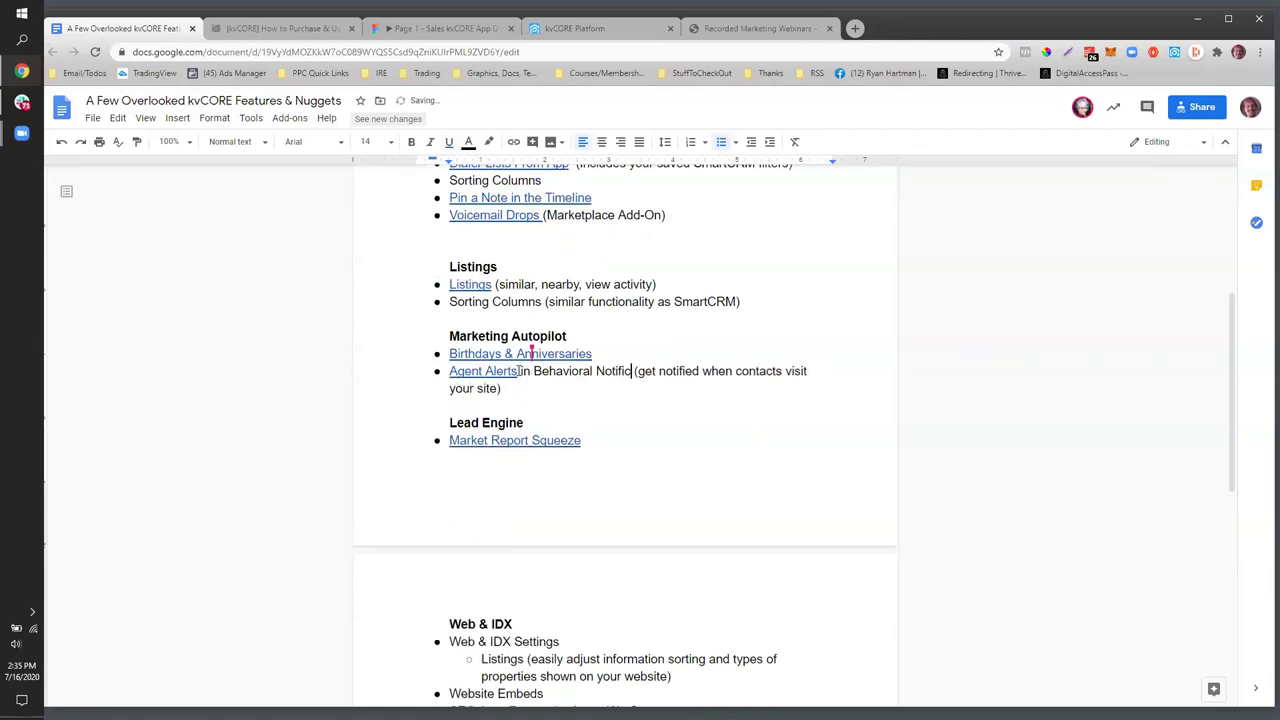
left_click(505, 441)
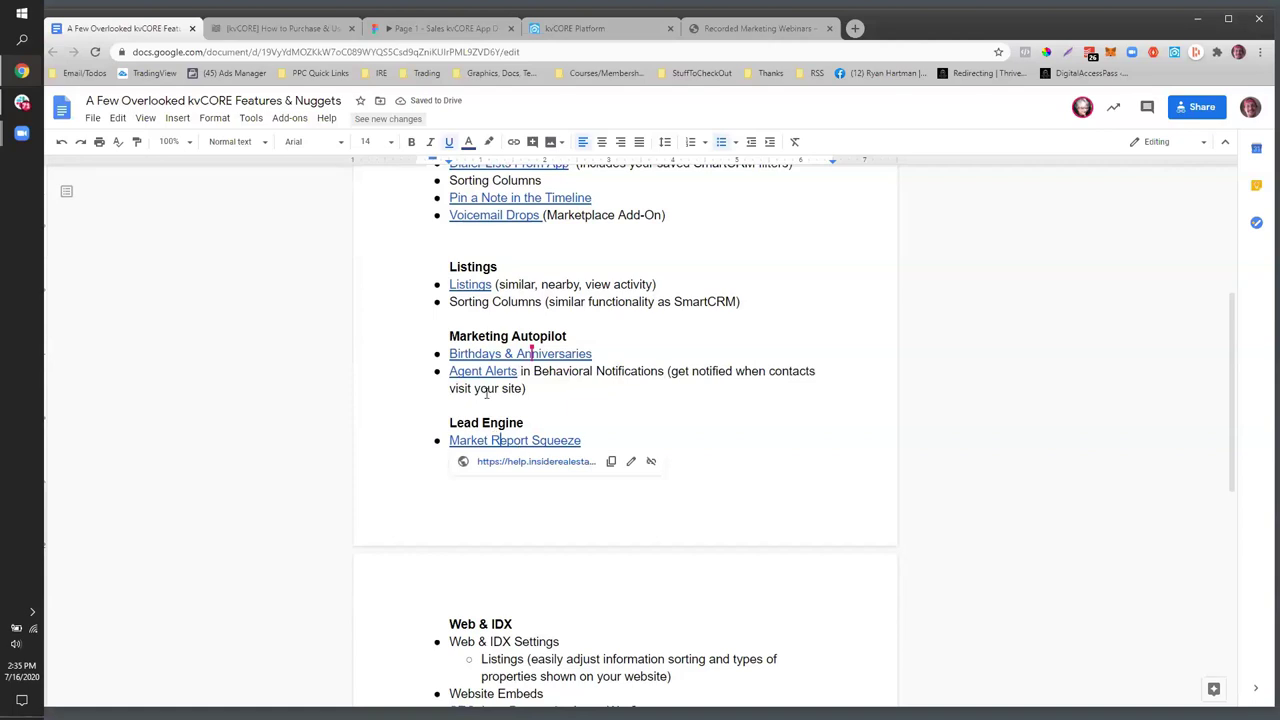
scroll(486, 395, "down", 1)
scroll(486, 400, "up", 1)
left_click(567, 30)
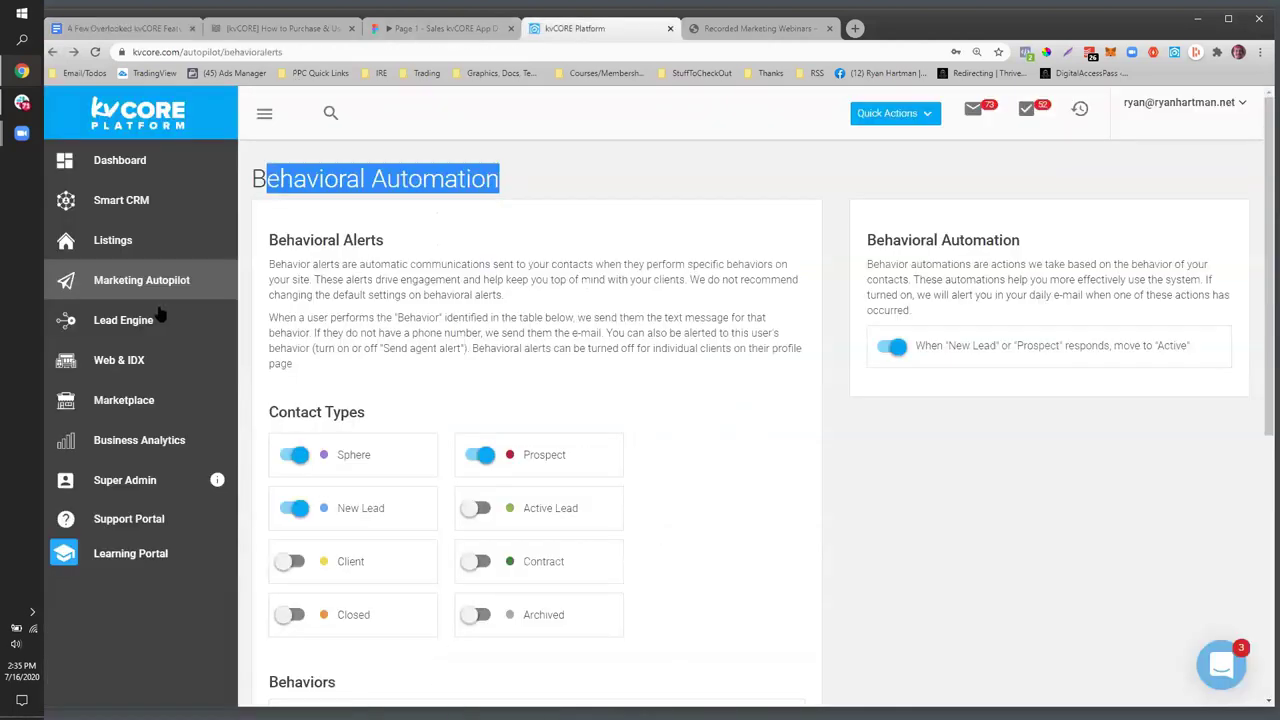
- Start building an IDX squeeze page for the website domain in Lead Engine
left_click(155, 320)
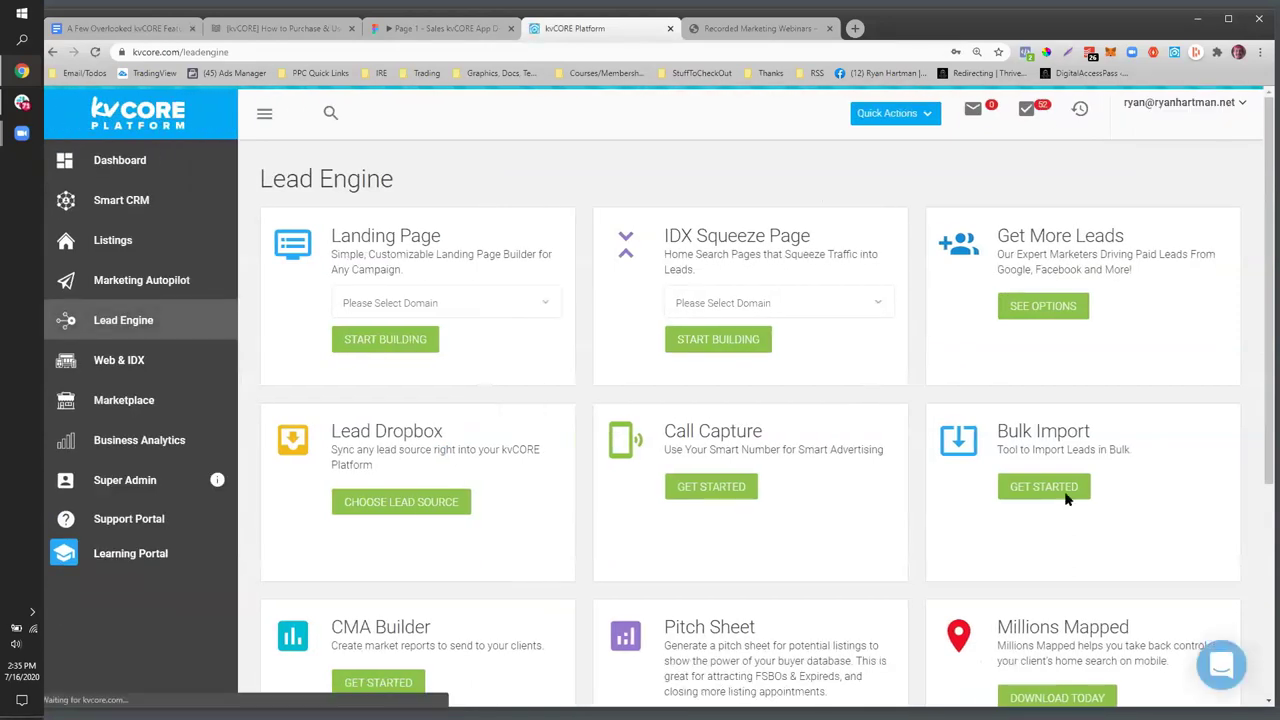
left_click(761, 307)
left_click(737, 338)
left_click(702, 341)
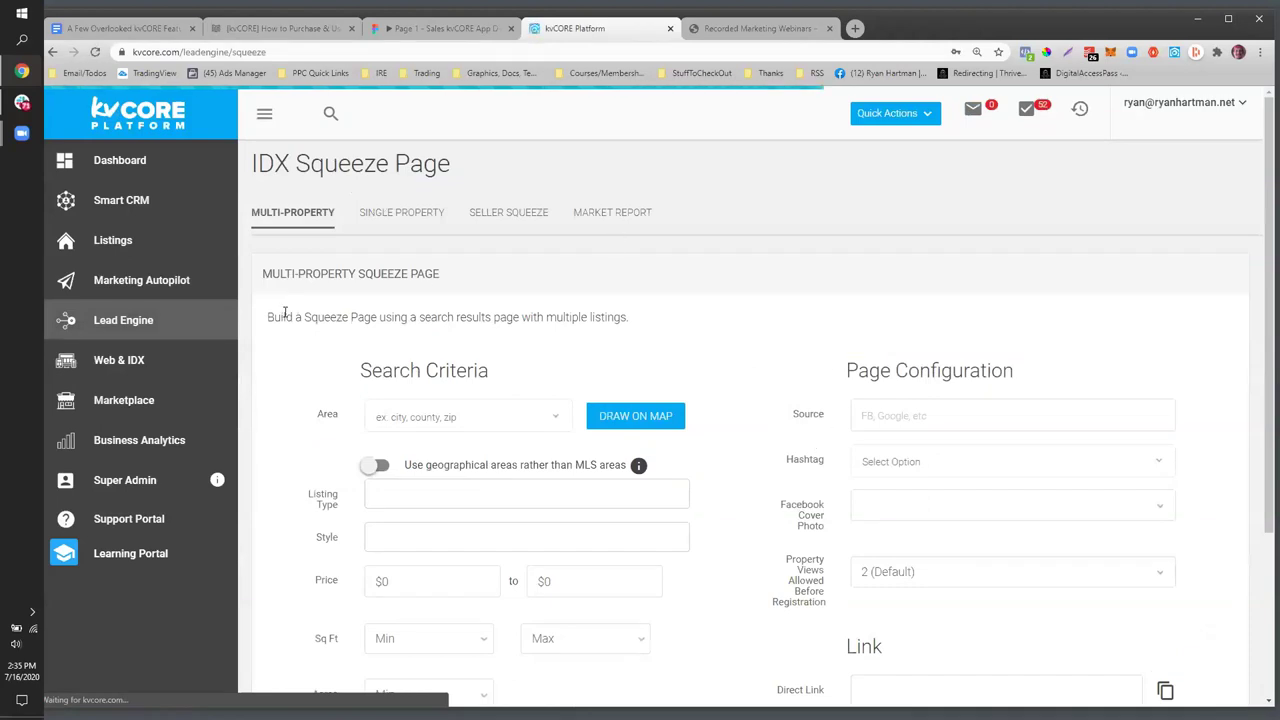
- Review the property-view limit, Single Property and Seller forms, then open Market Report
scroll(563, 451, "down", 2)
scroll(563, 445, "down", 2)
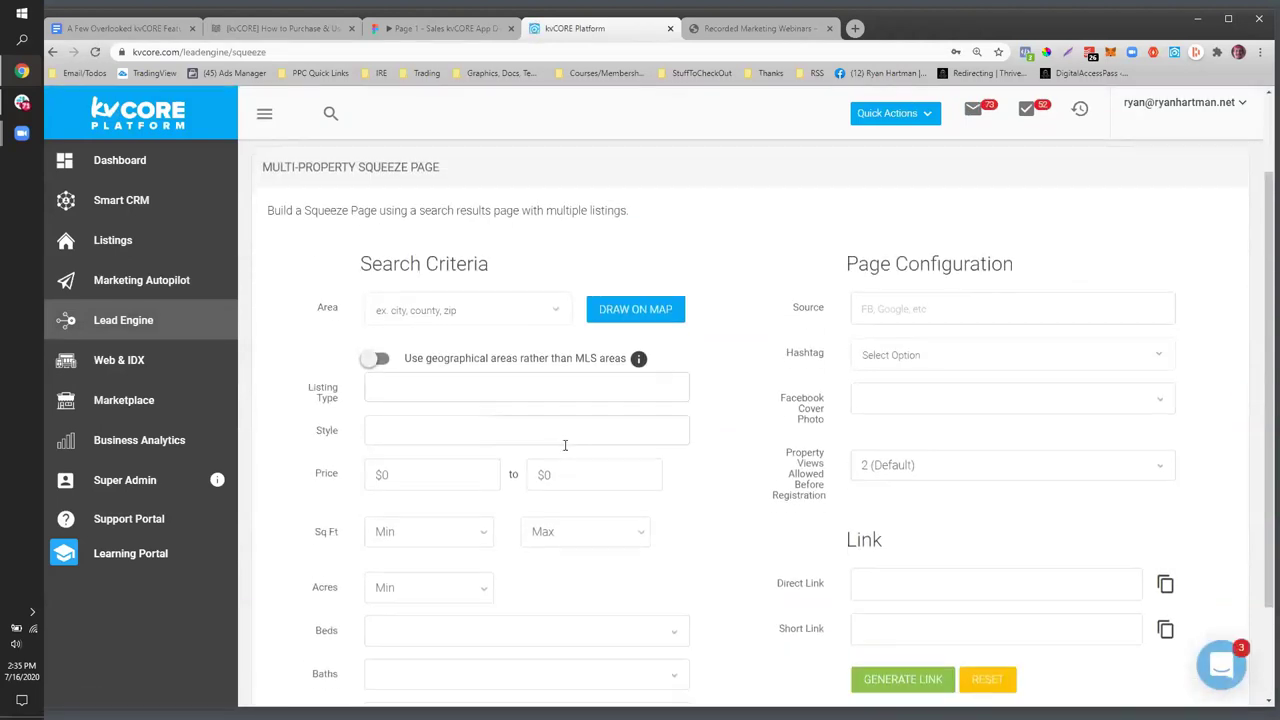
left_click(923, 338)
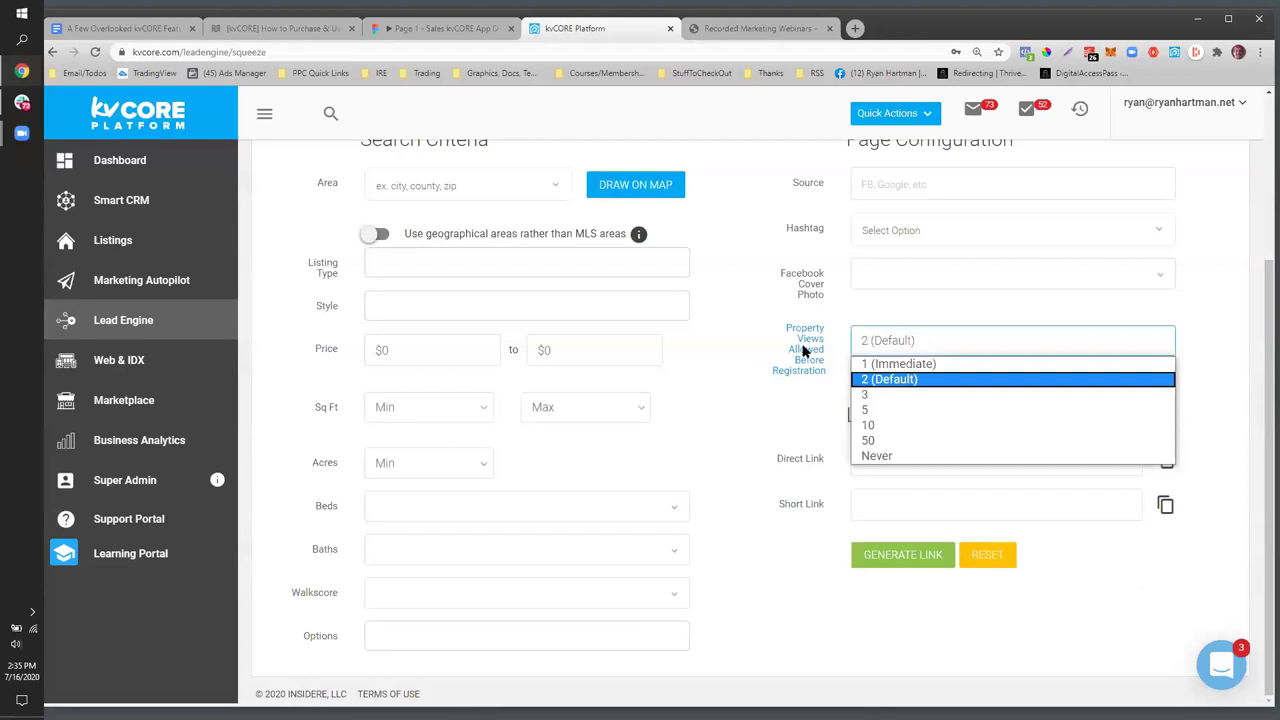
scroll(697, 354, "up", 3)
left_click(417, 214)
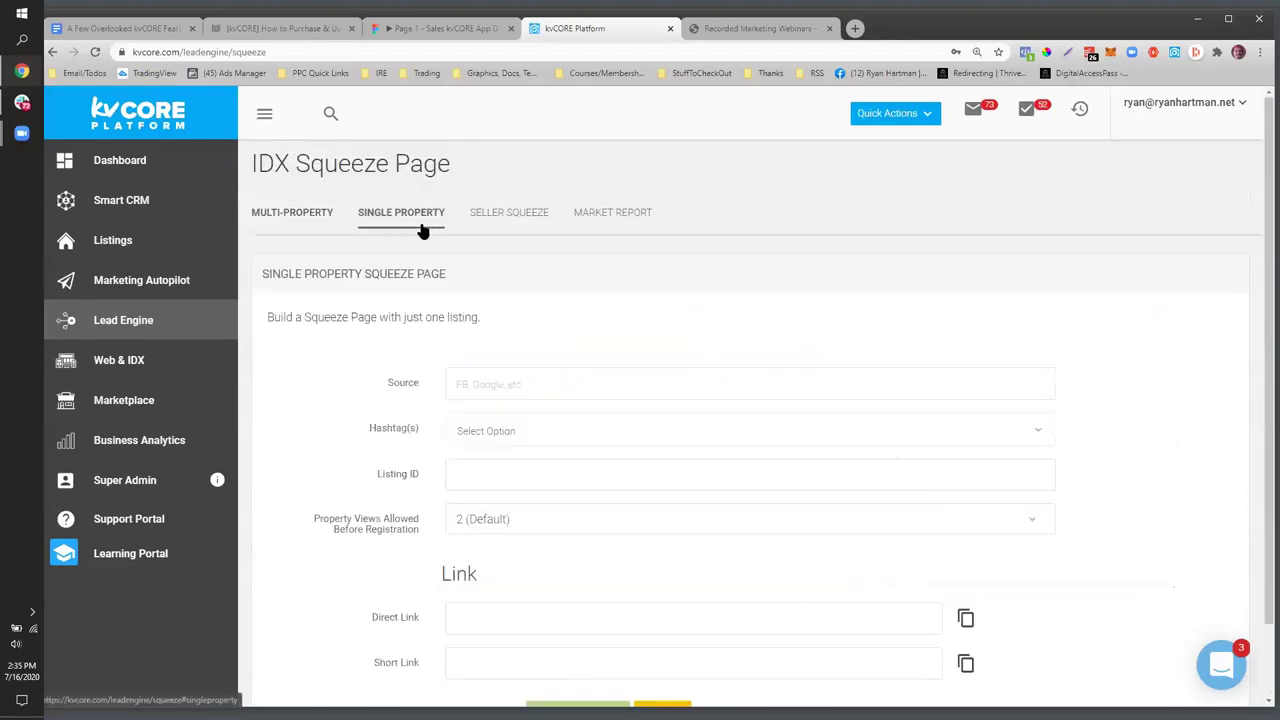
left_click(491, 218)
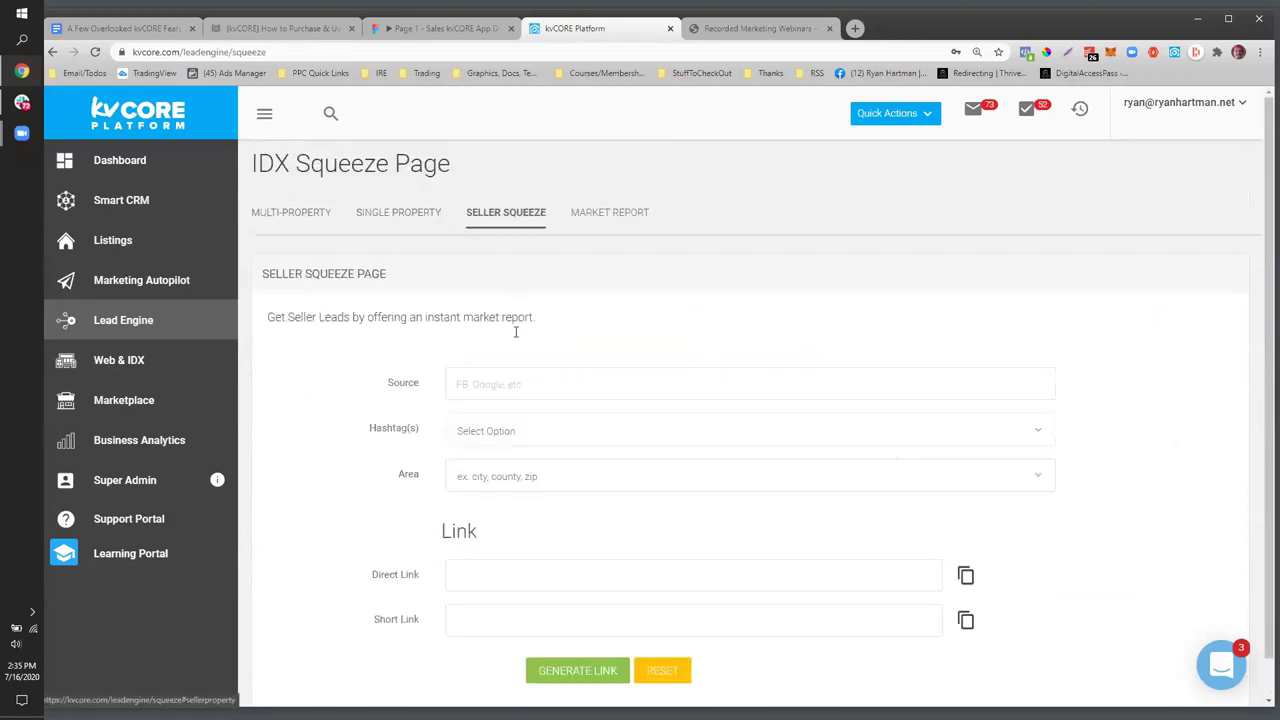
scroll(745, 355, "down", 1)
scroll(700, 320, "up", 1)
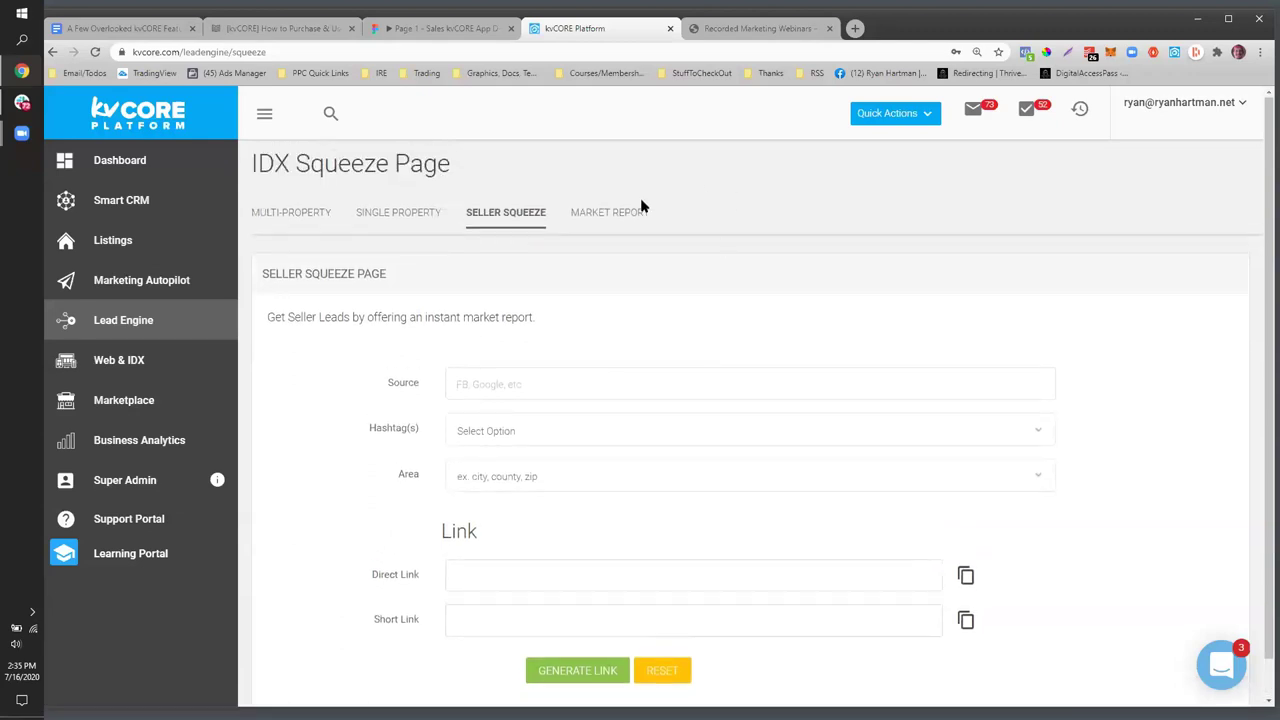
left_click(604, 212)
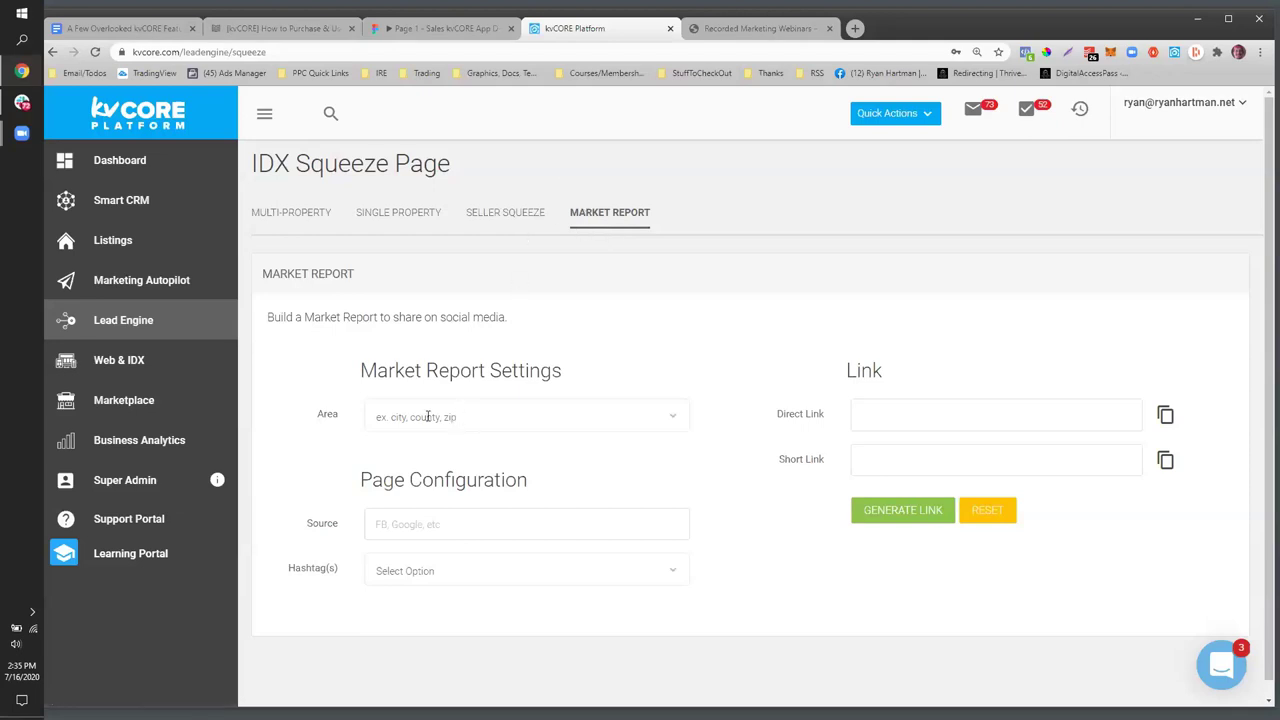
- Generate a market report link for area Tampa, source fb, hashtag pkfixers, and select the direct link
type("tampa")
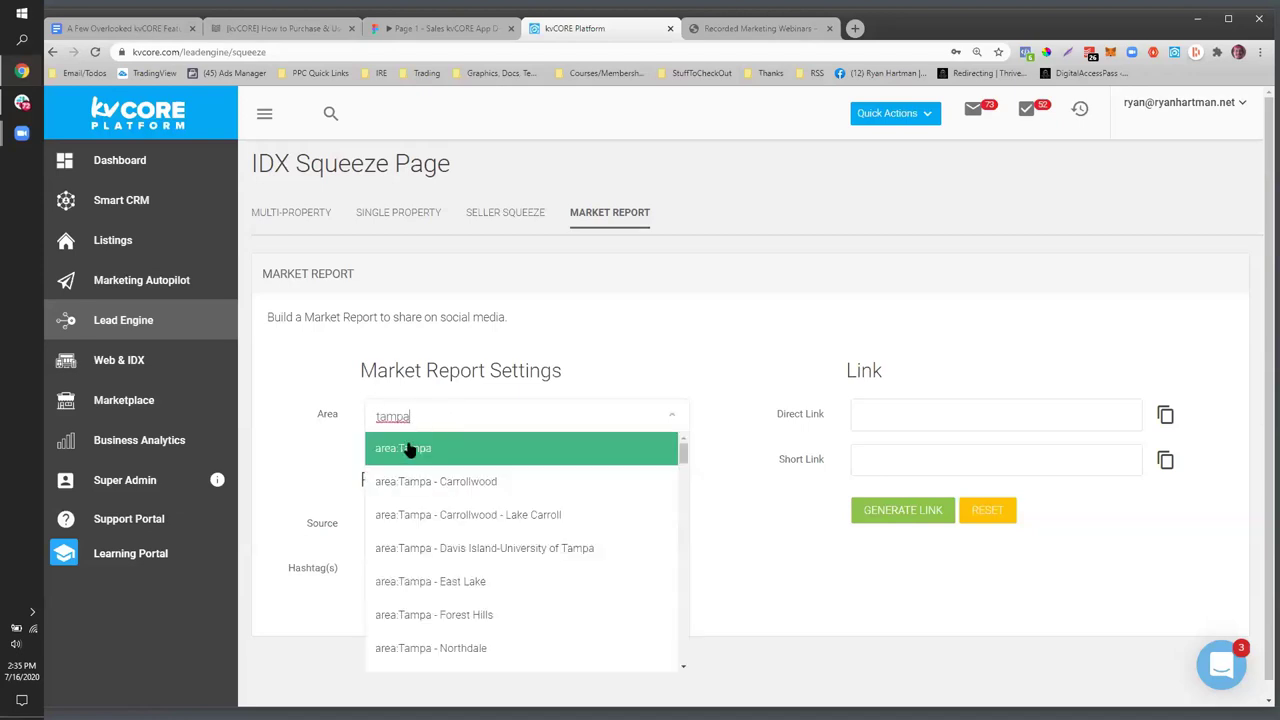
left_click(411, 449)
left_click(407, 525)
type("fb")
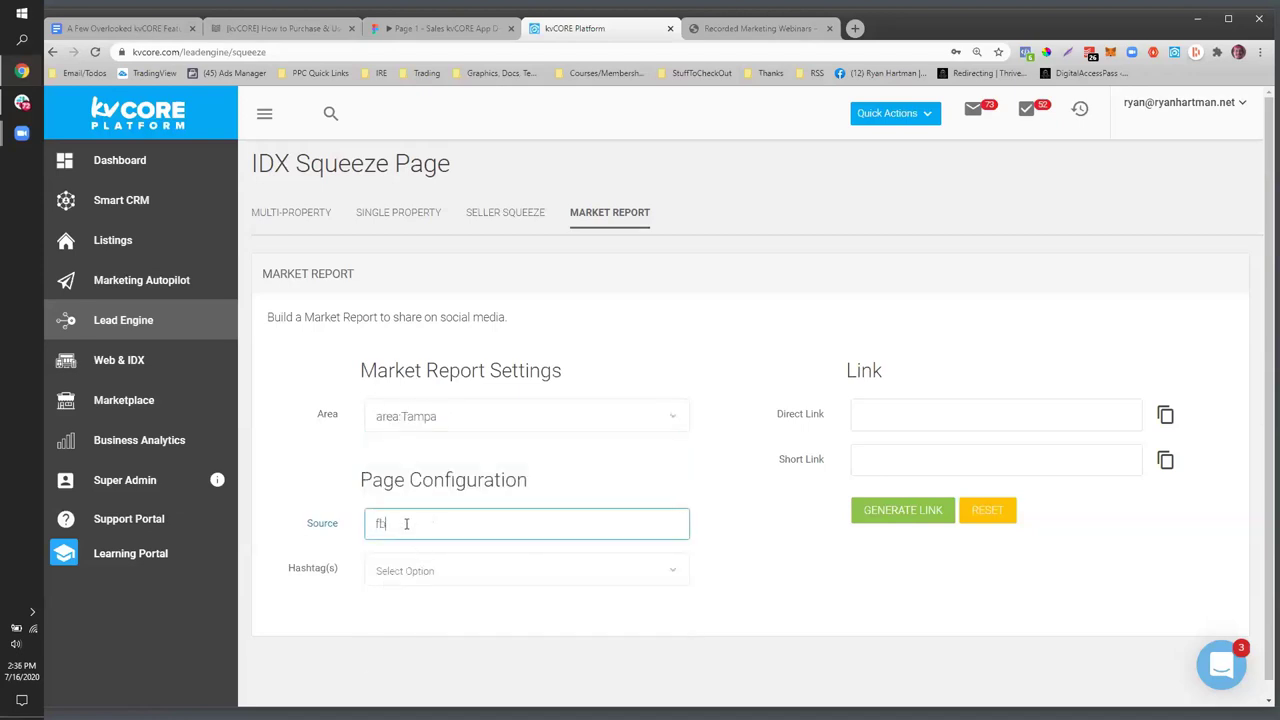
left_click(389, 571)
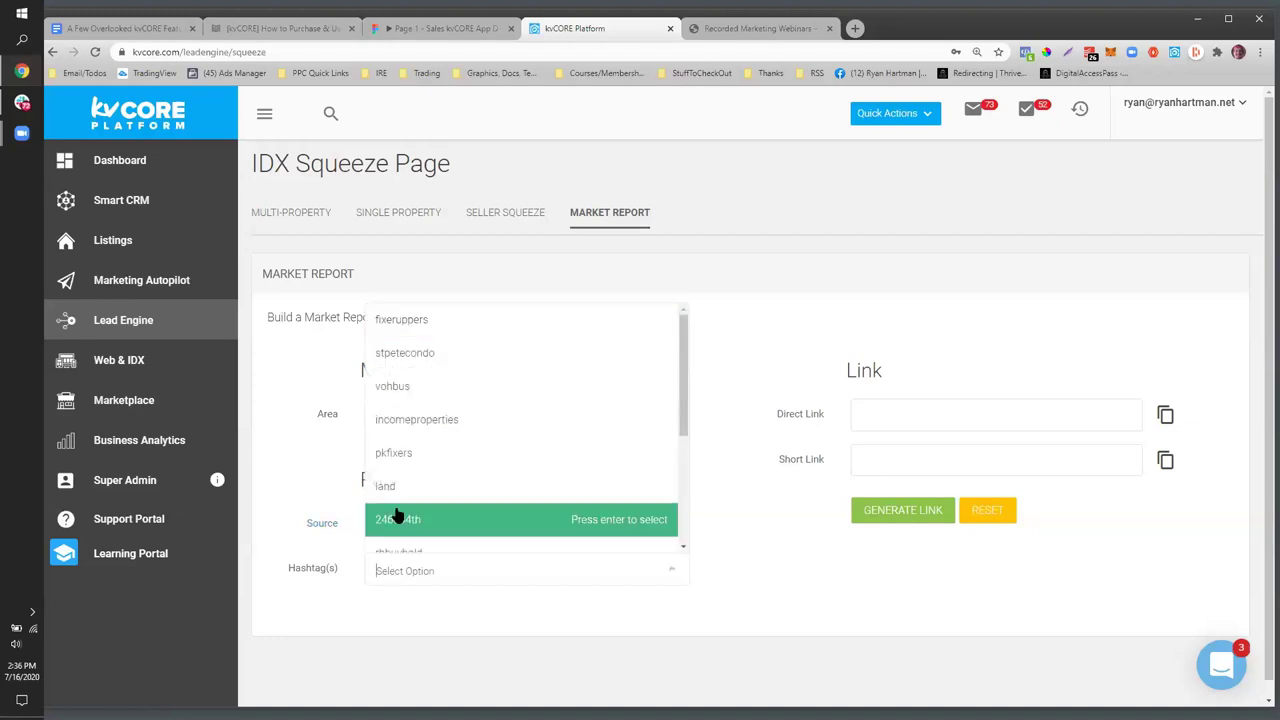
left_click(393, 453)
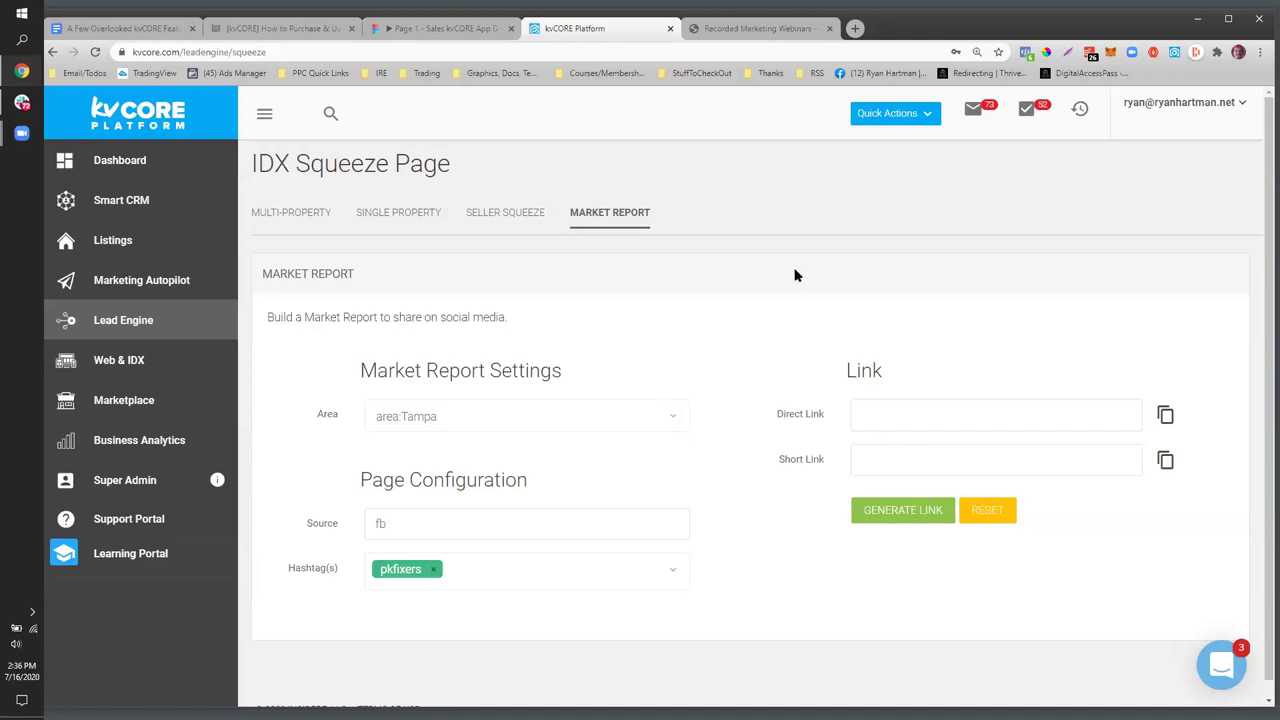
left_click(896, 521)
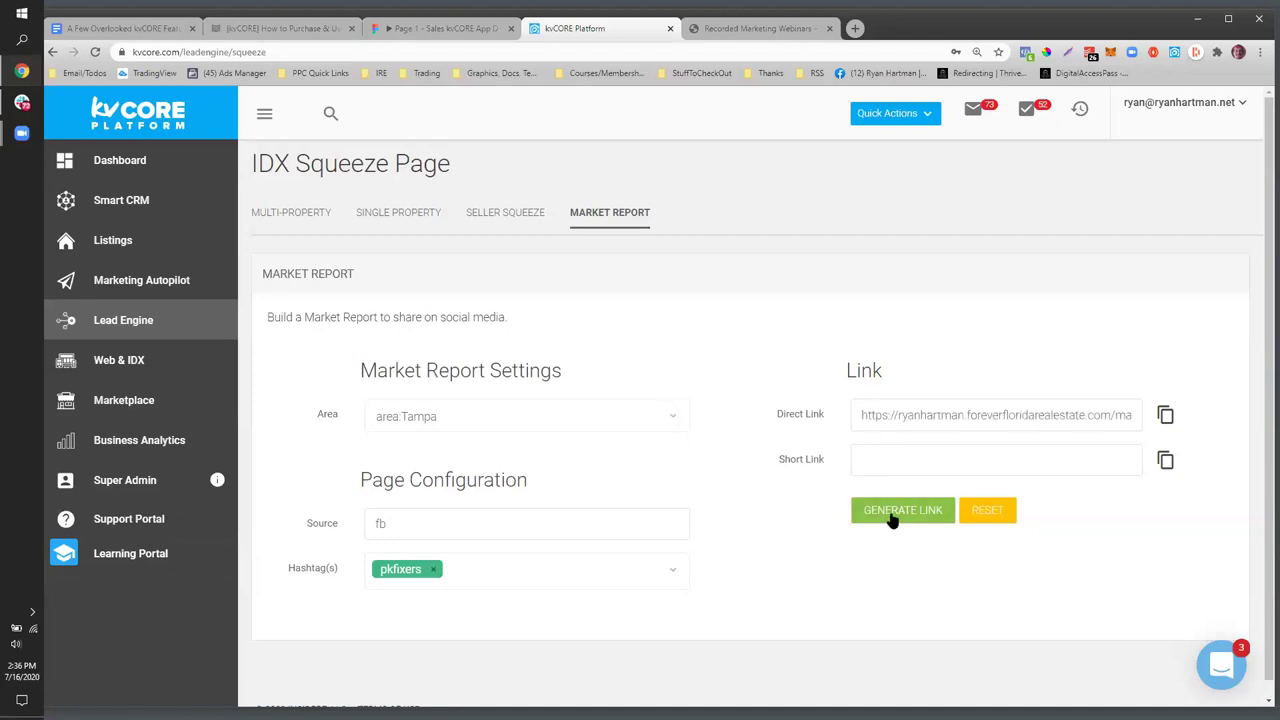
triple_click(1047, 411)
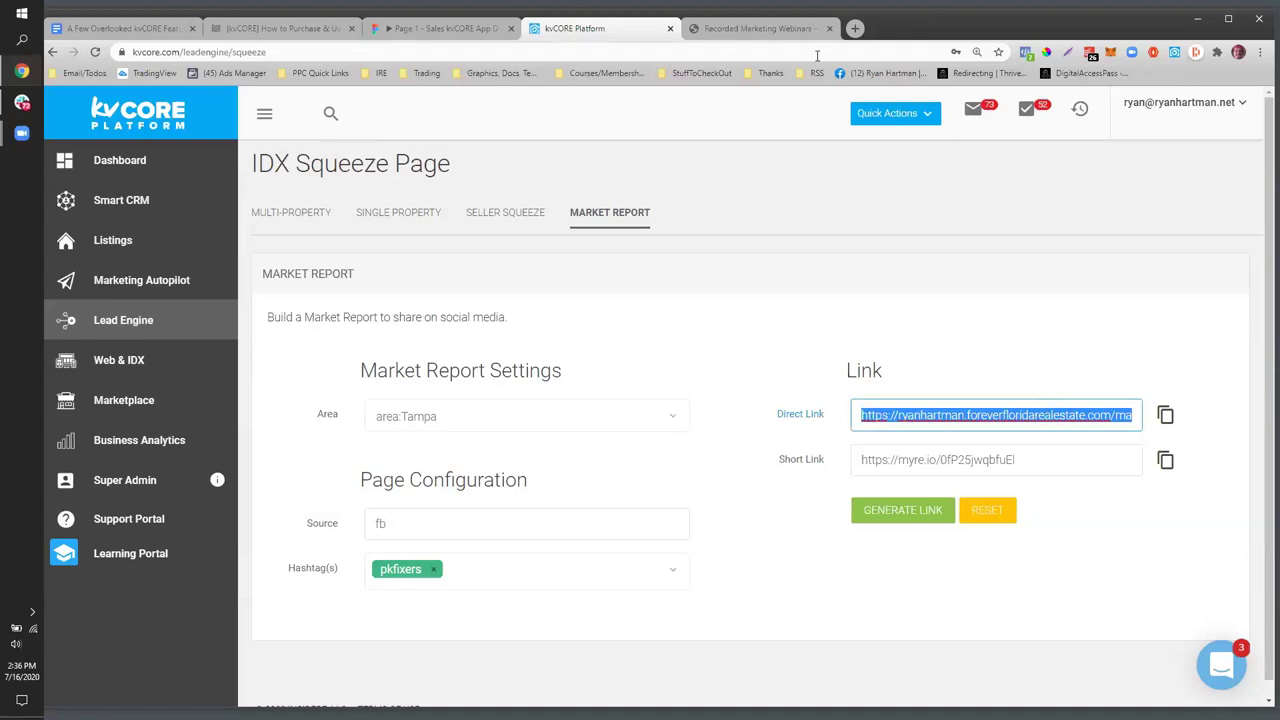
left_click(855, 28)
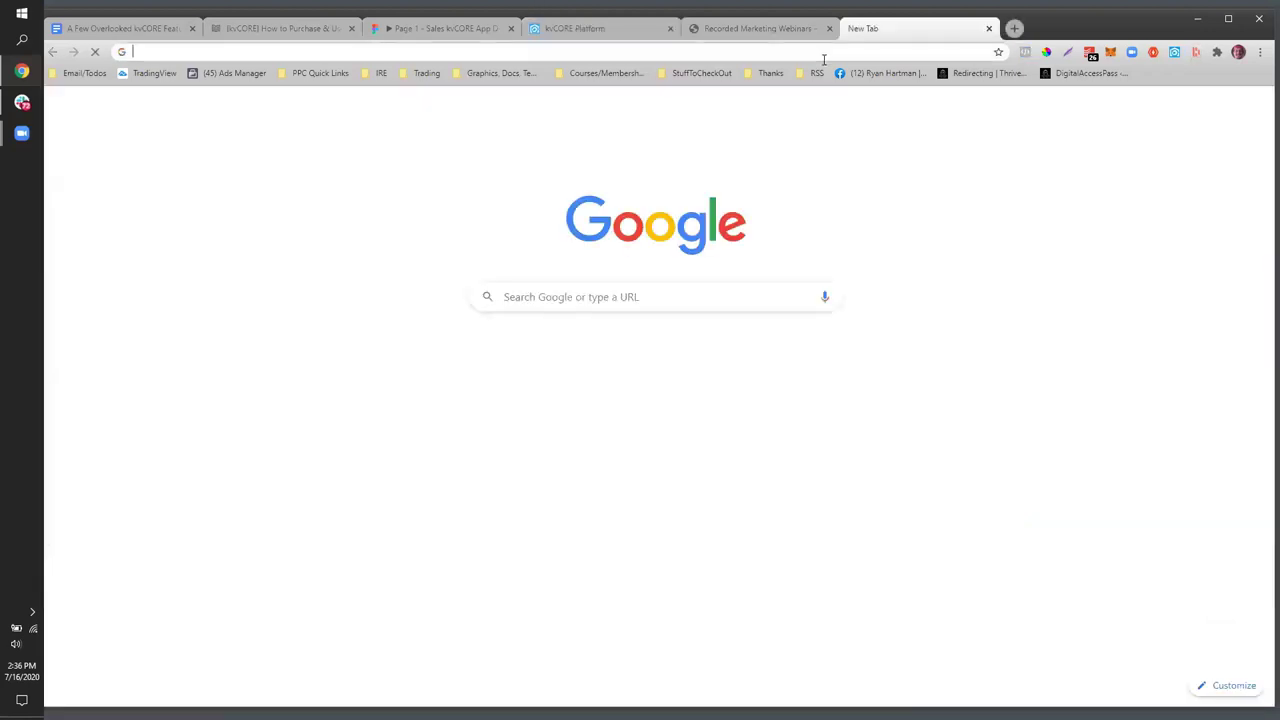
- Paste the direct link in a new tab to load the Tampa market report with 992 homes
type("https://ryanhartman.foreverfloridarealestate.com/market-report?area=area:Tampa&state=FL&ppc=fb&addht=pkfixers")
key("Return")
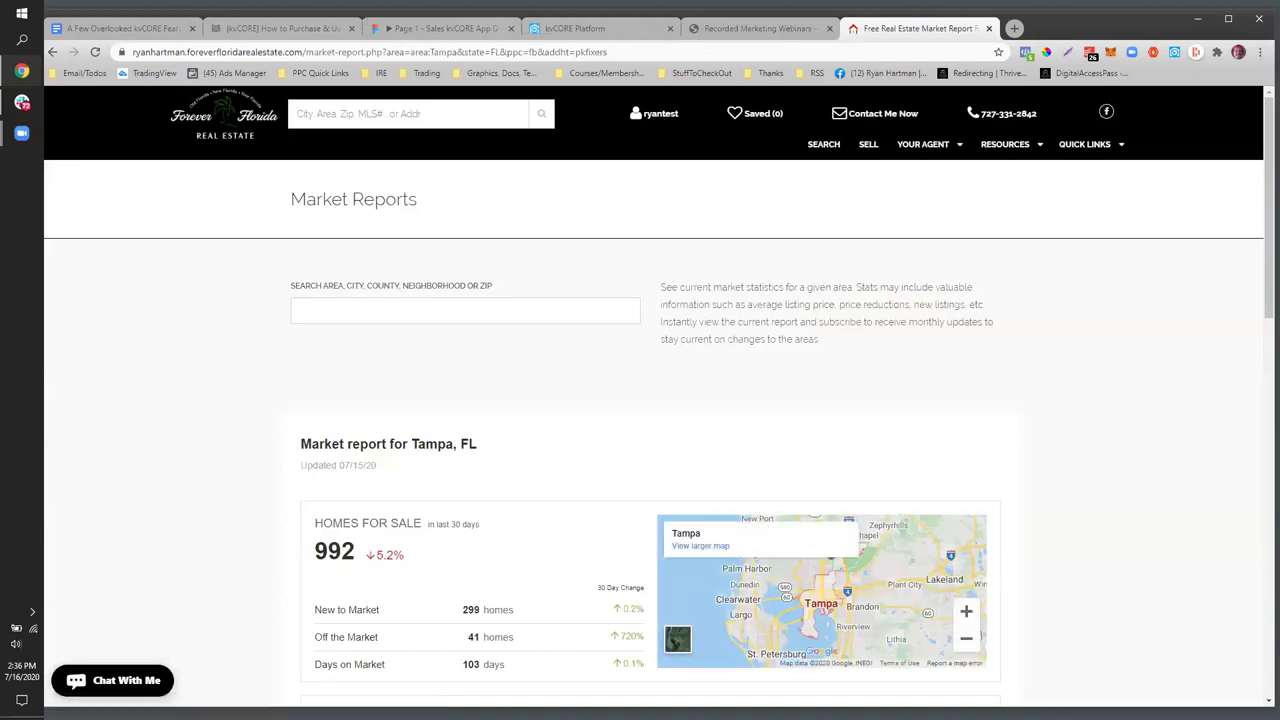
left_click(1260, 52)
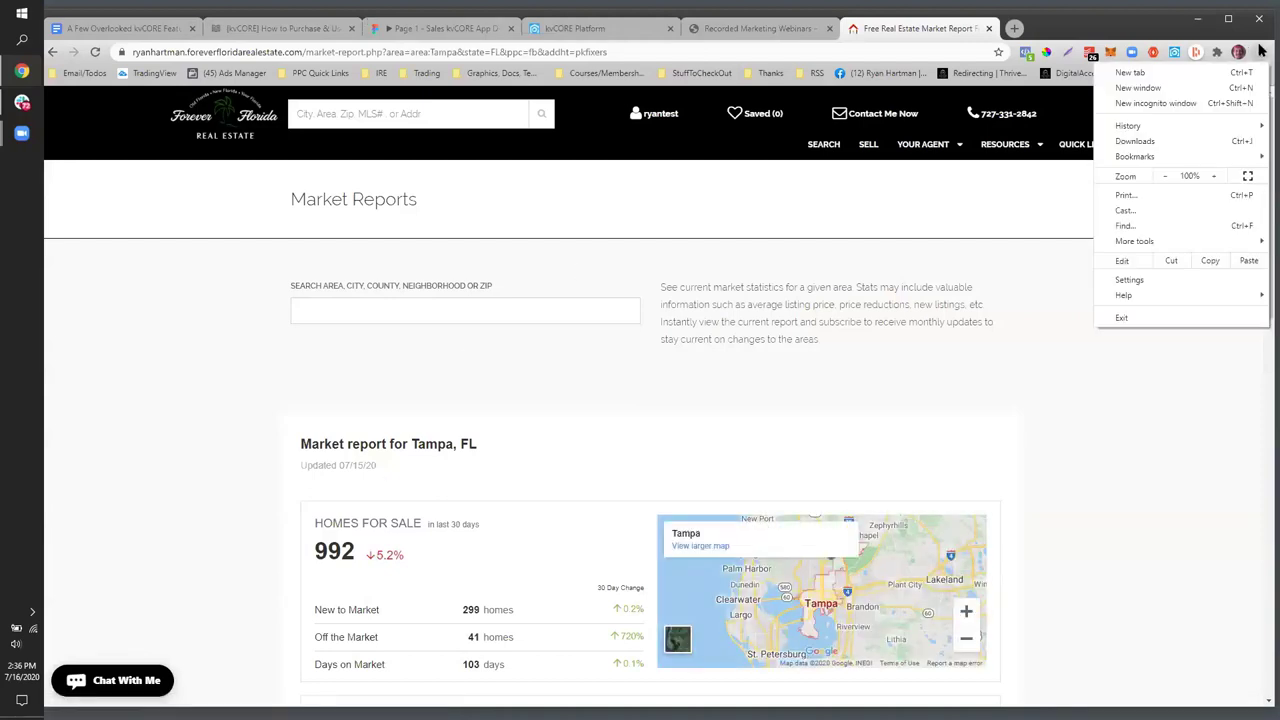
- Load the Tampa market report in an incognito window and inspect its registration prompt
left_click(1197, 100)
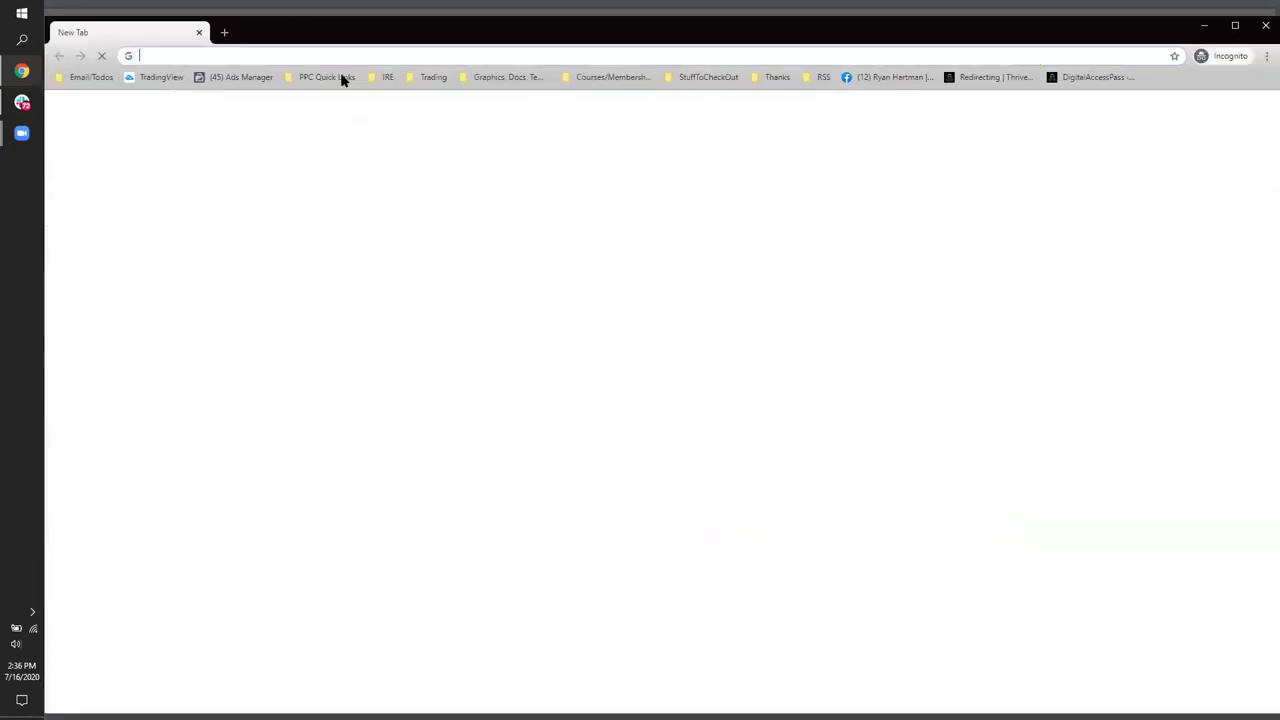
type("https://ryanhartman.foreverfloridarealestate.com/market-report?area=area:Tampa&state=FL&ppc=fb&addht=pkfixers")
key("Return")
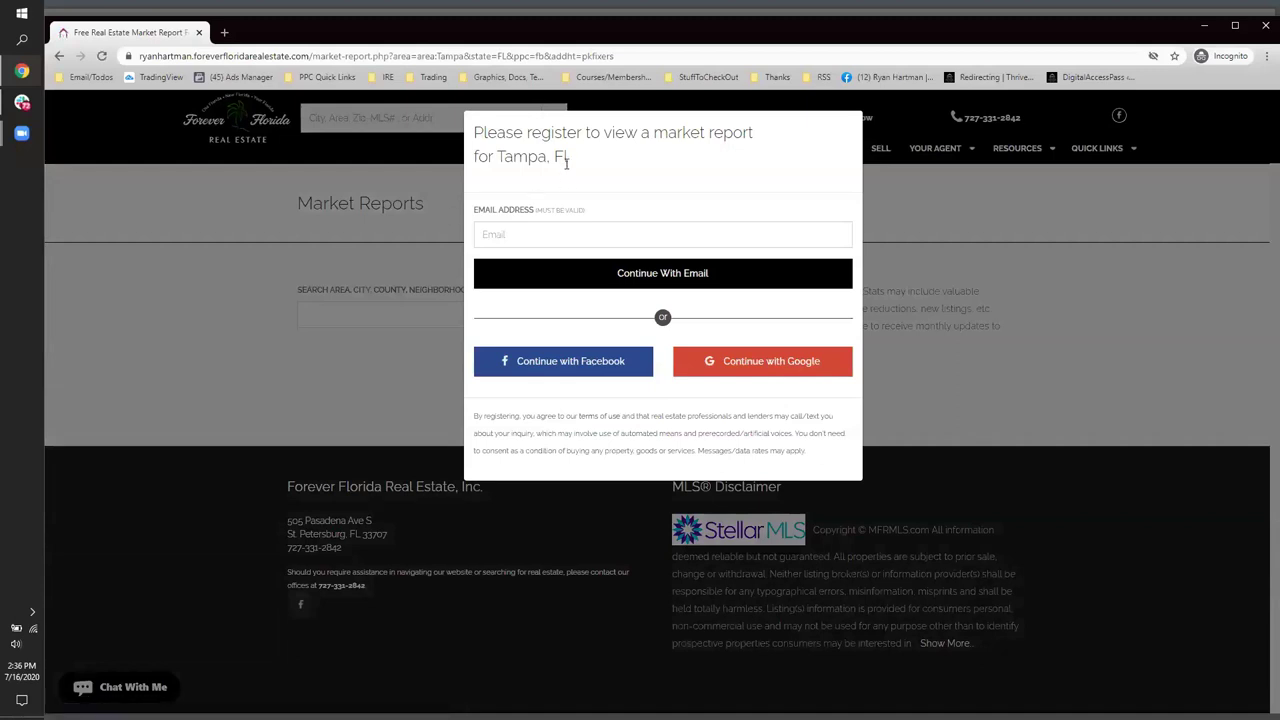
left_click_drag(566, 160, 471, 135)
left_click_drag(574, 152, 541, 132)
left_click_drag(619, 167, 474, 133)
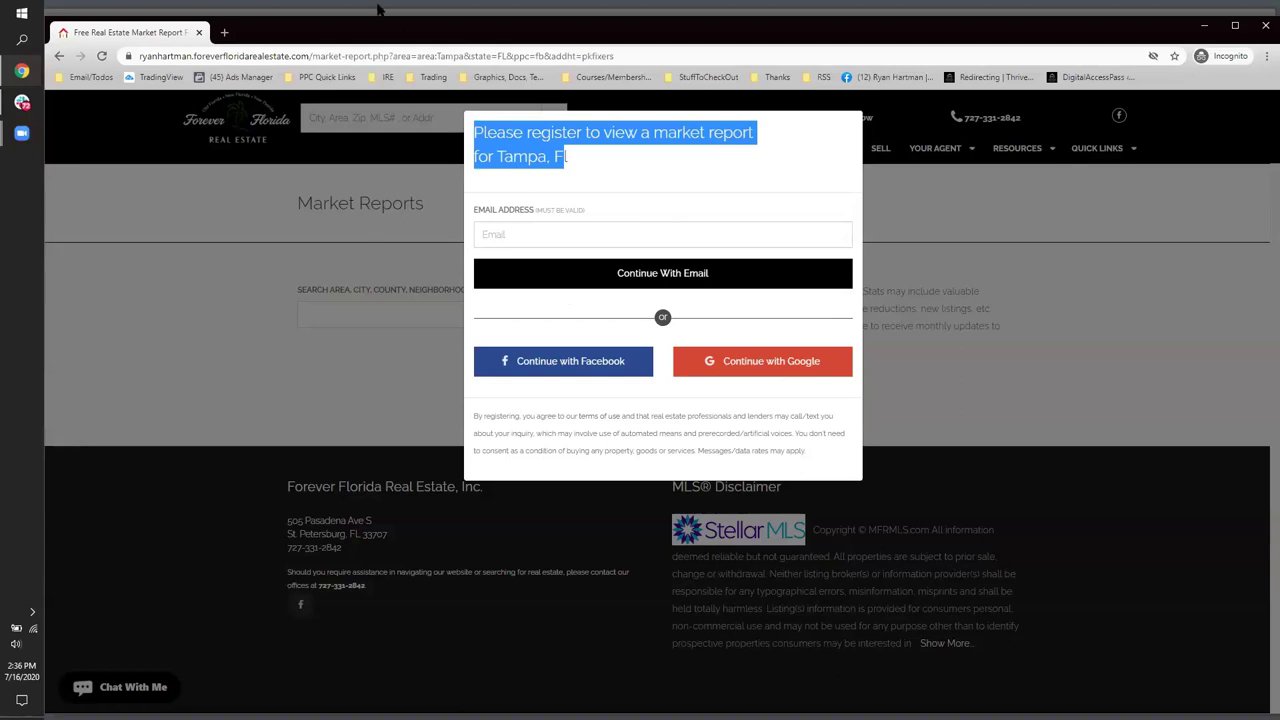
left_click(495, 232)
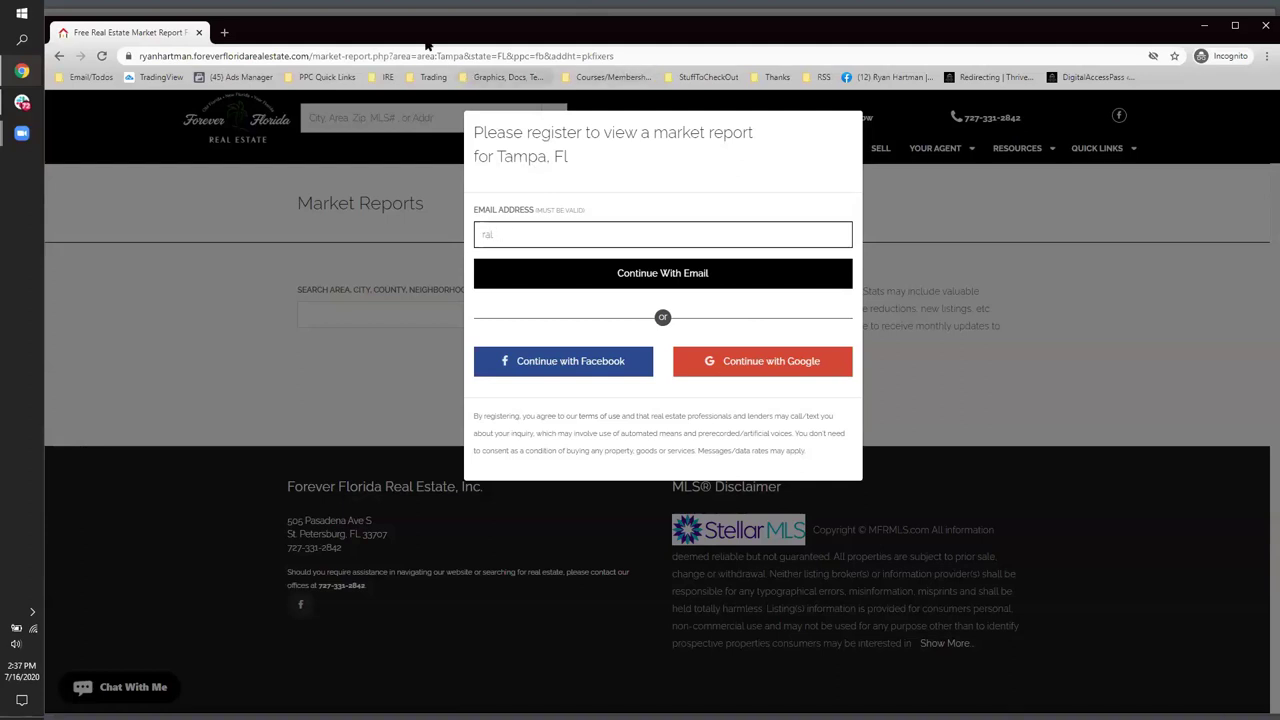
- Leave the incognito window and return to the Google Docs feature notes
key("super+Down")
key("super+Down")
scroll(579, 435, "down", 6)
scroll(579, 443, "down", 3)
scroll(571, 443, "up", 9)
scroll(571, 443, "up", 2)
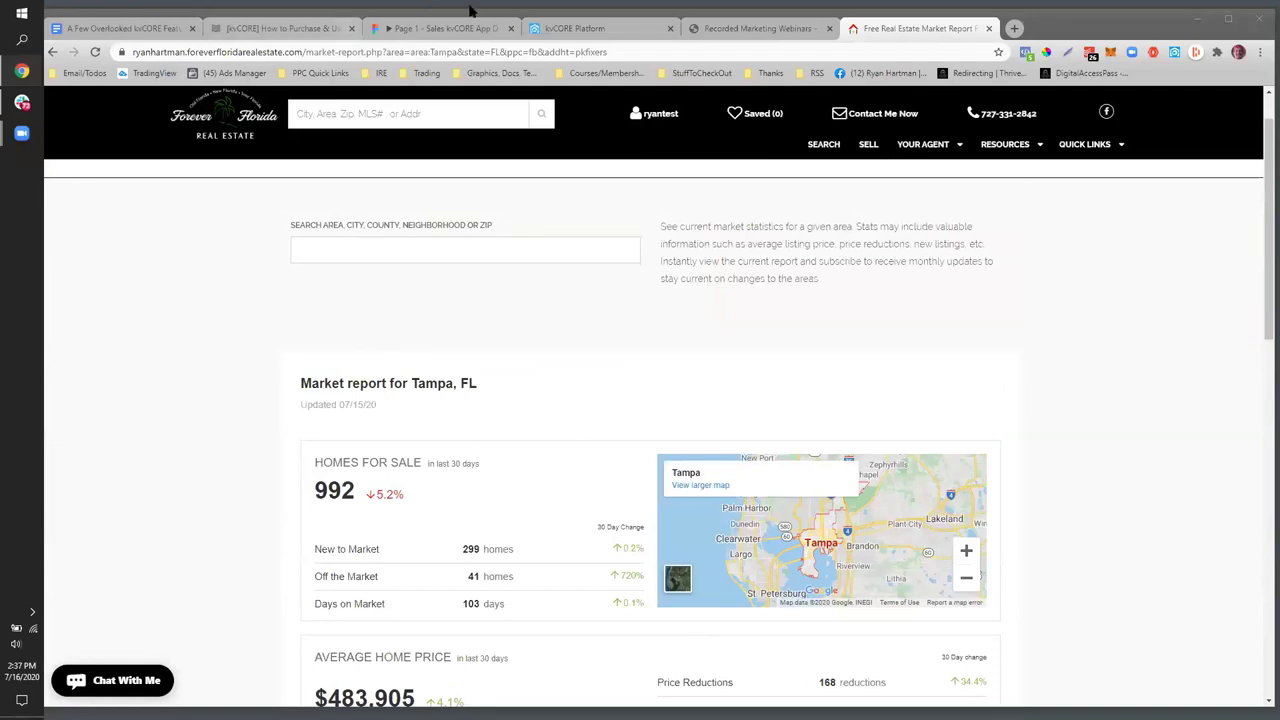
left_click(585, 30)
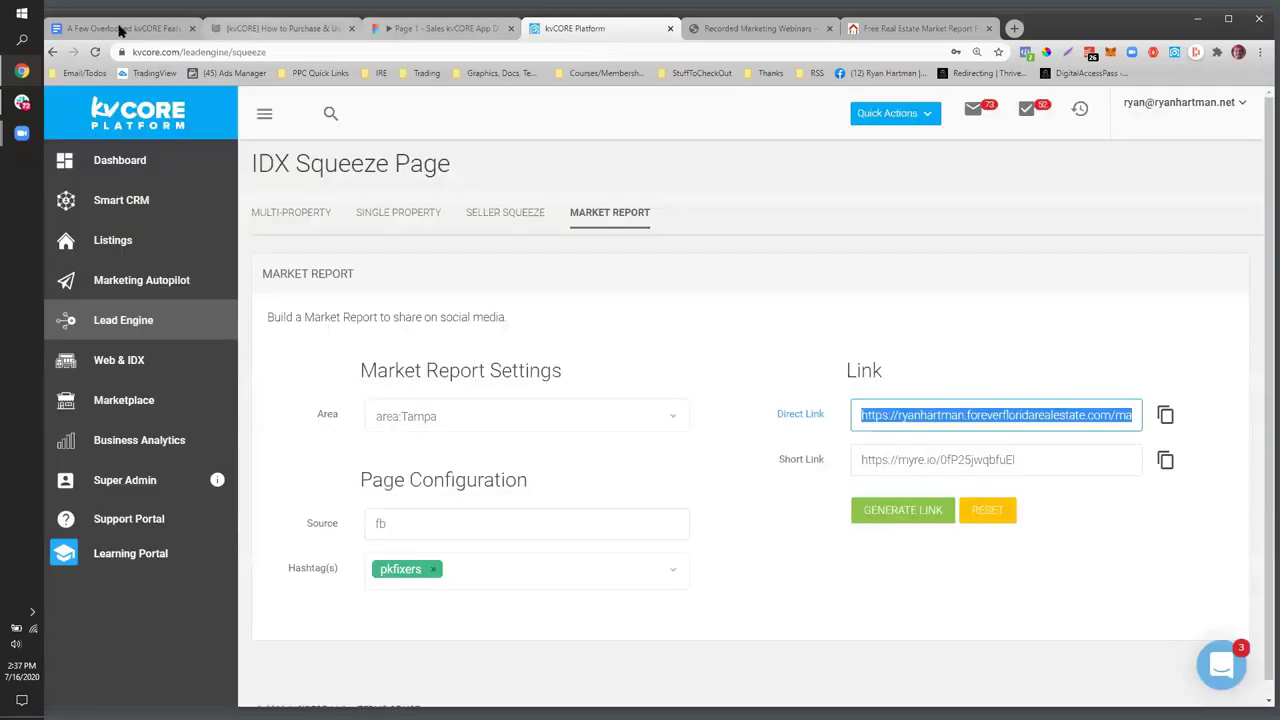
left_click(118, 30)
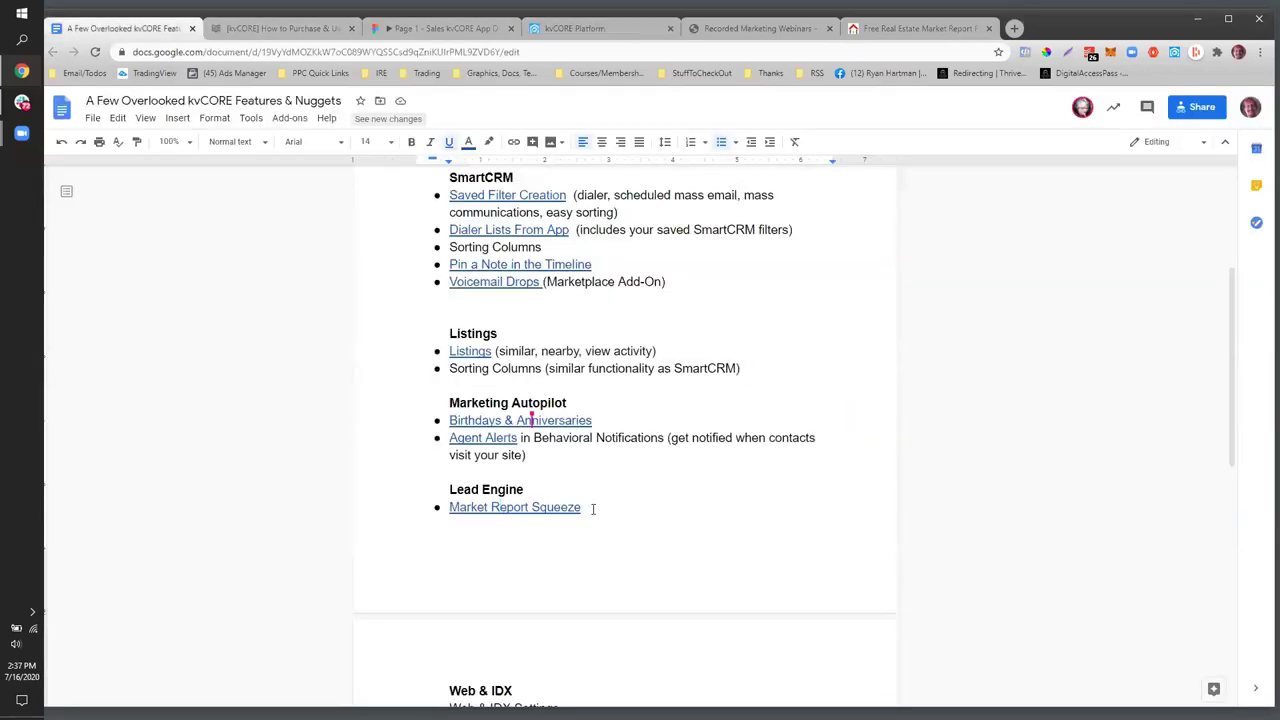
scroll(593, 509, "down", 4)
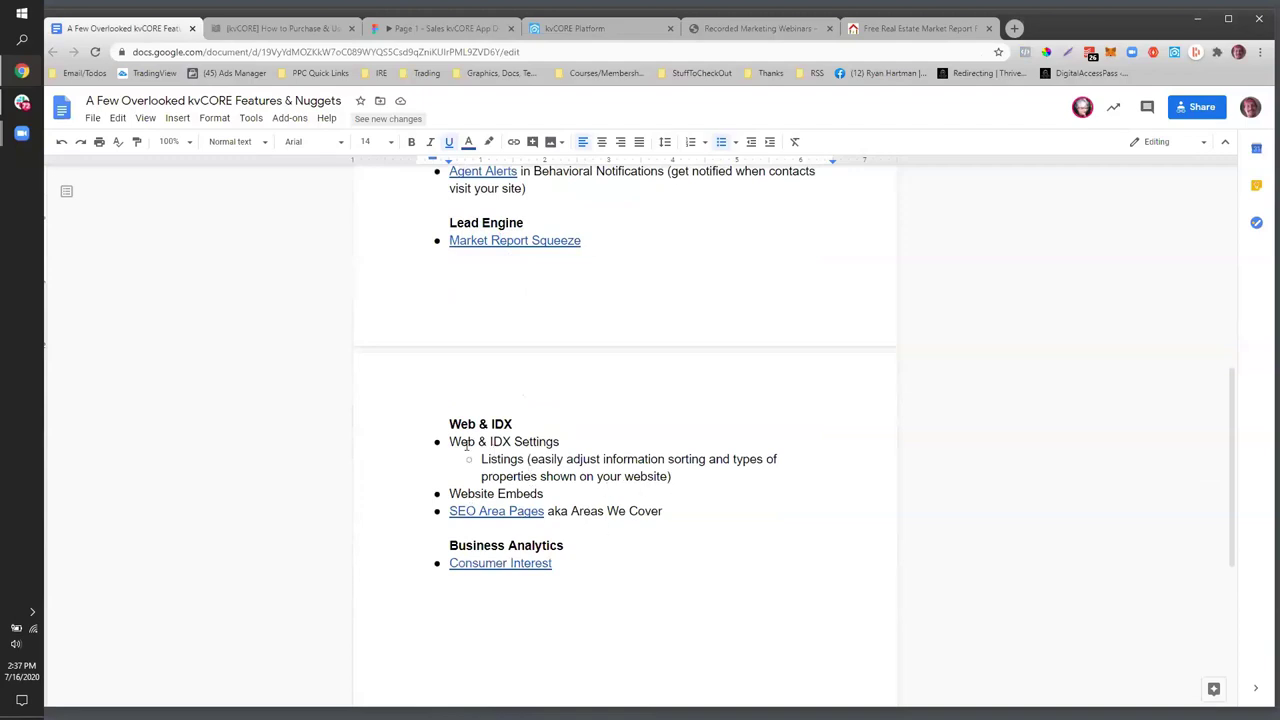
- Highlight the Web & IDX Settings and SEO Area Pages notes, then switch to kvCORE
left_click_drag(449, 442, 548, 494)
left_click(630, 511)
left_click_drag(675, 511, 461, 517)
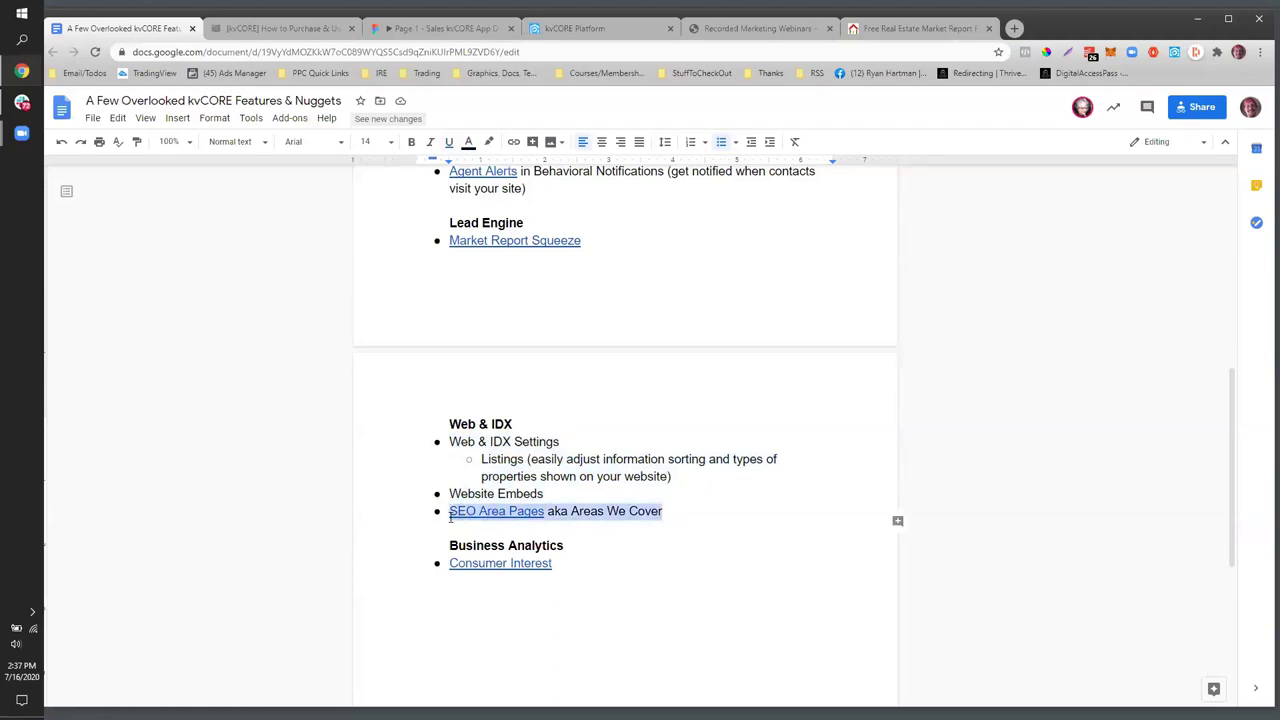
left_click(572, 28)
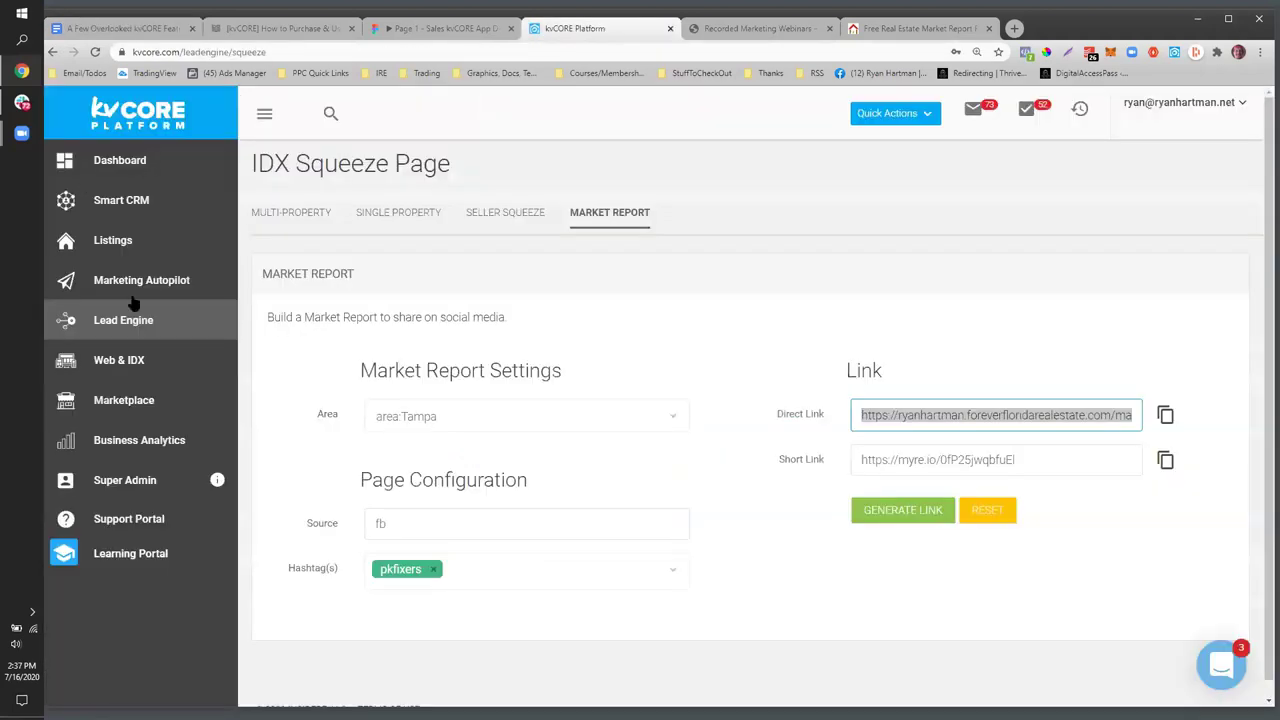
- From Web & IDX, open the Service Areas and SEO list with Adjuntas, Aguada and Aguadilla pages
left_click(125, 363)
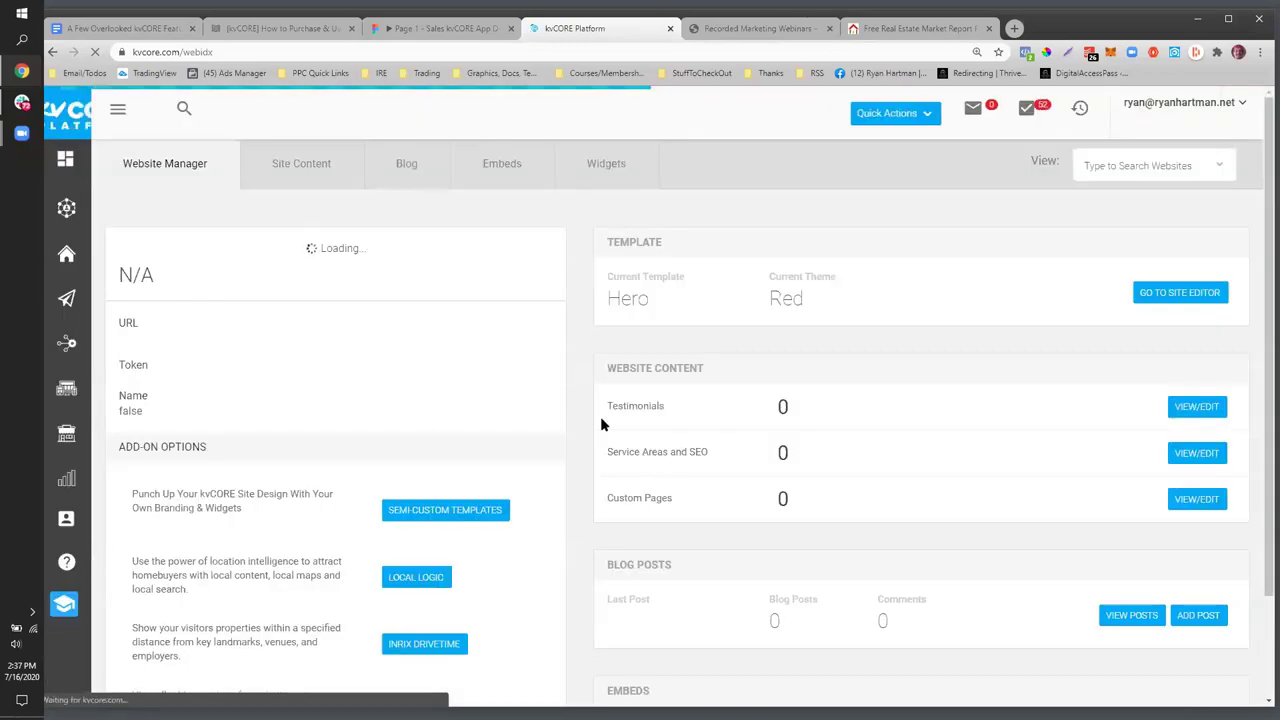
mouse_move(143, 258)
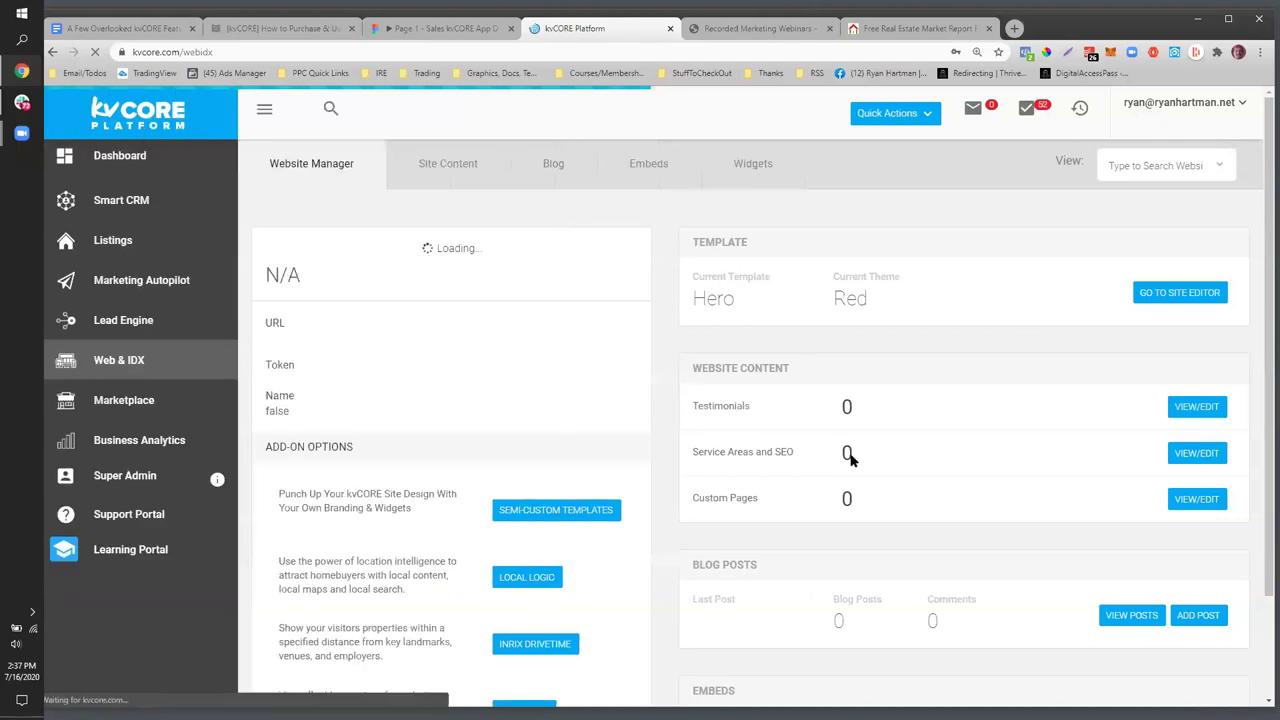
left_click_drag(812, 455, 694, 455)
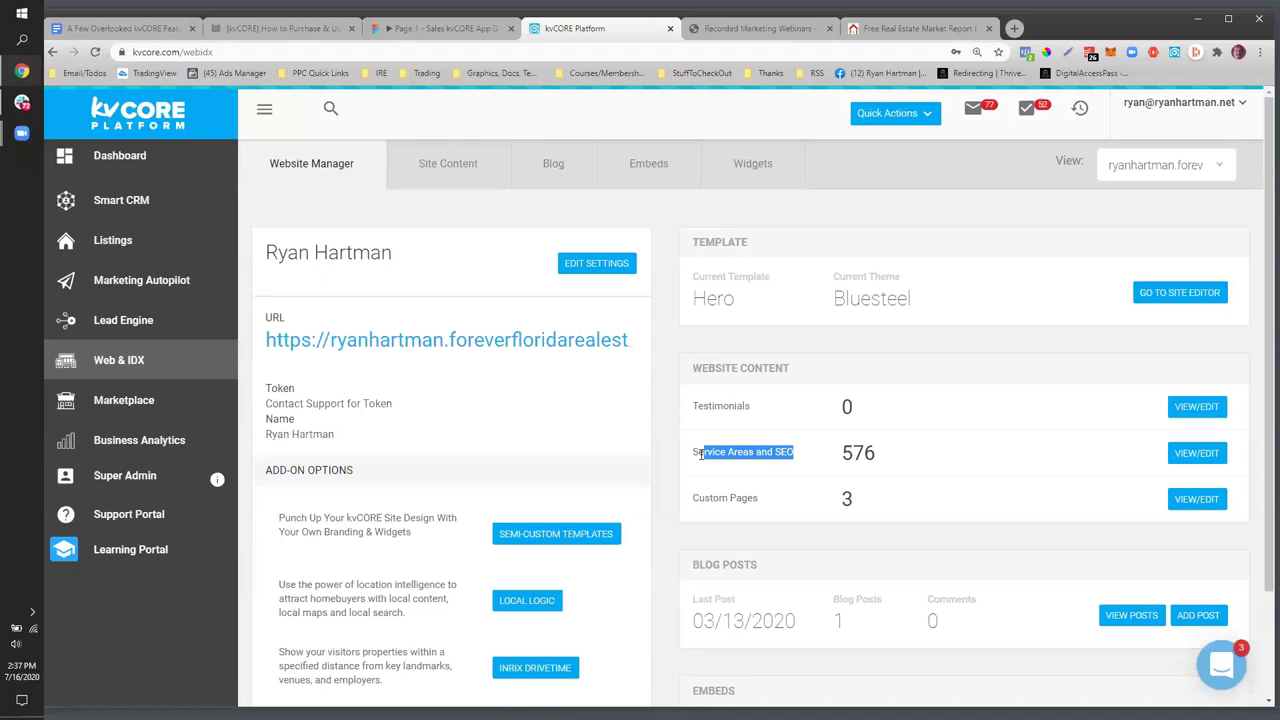
left_click(1178, 464)
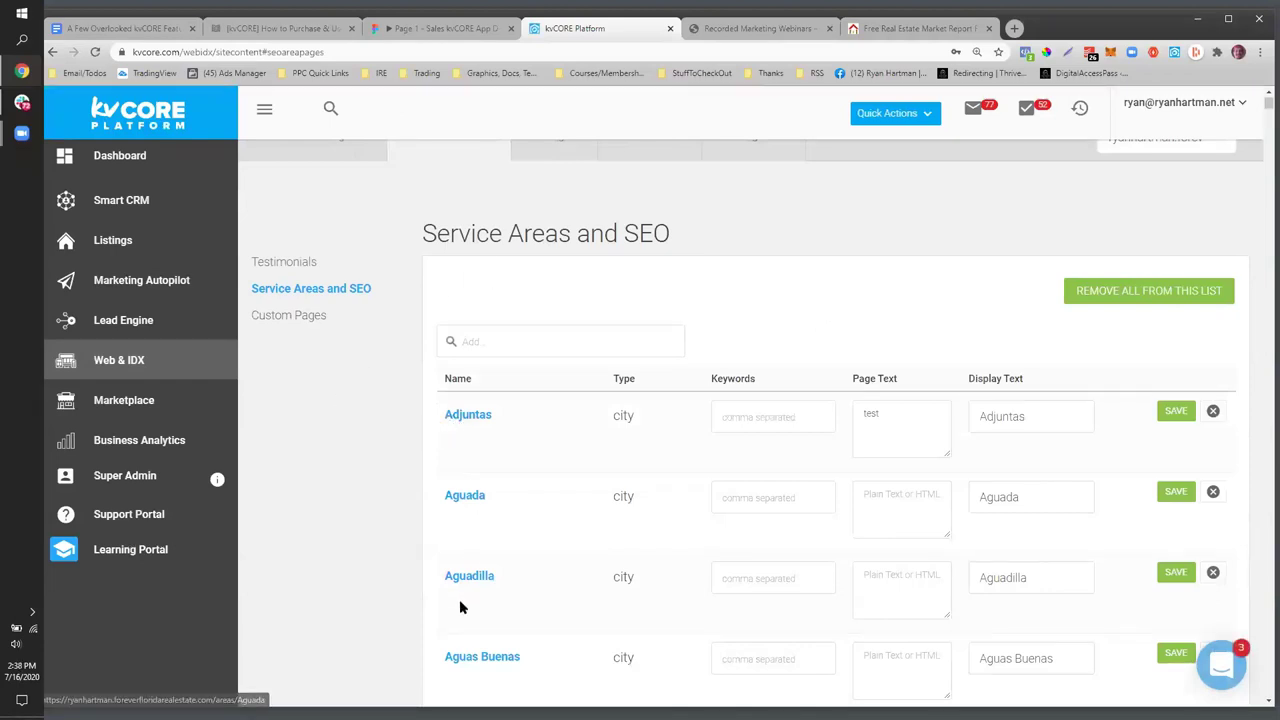
right_click(487, 419)
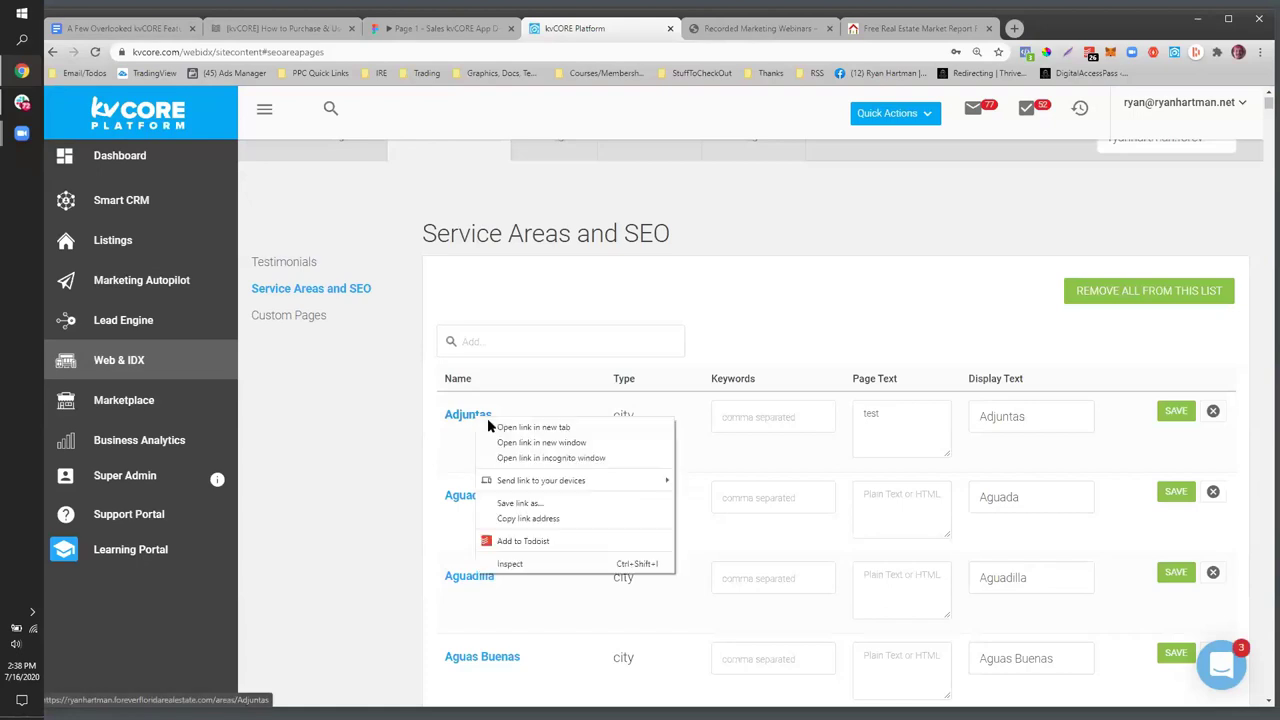
- Open the Adjuntas area page in a new tab, inspect its URL, and return to the kvCORE list
left_click(491, 427)
left_click(705, 30)
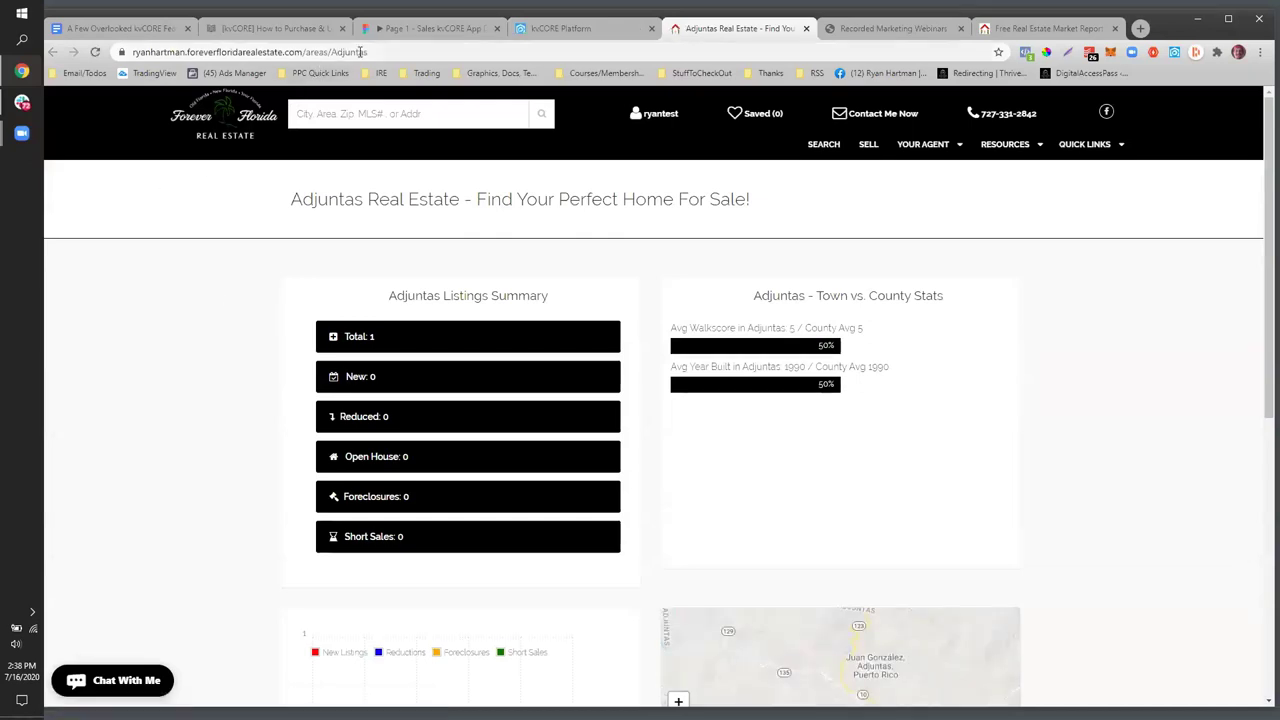
left_click_drag(366, 54, 421, 55)
double_click(393, 56)
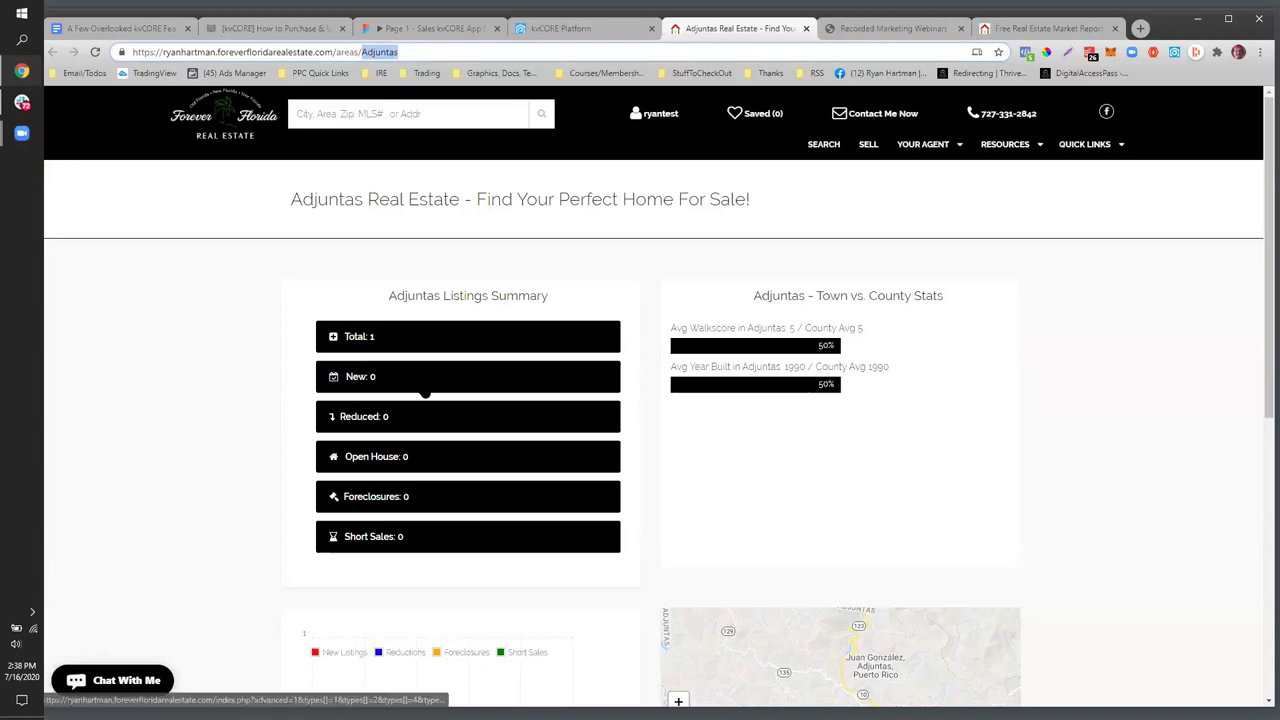
scroll(516, 258, "down", 5)
scroll(516, 258, "up", 6)
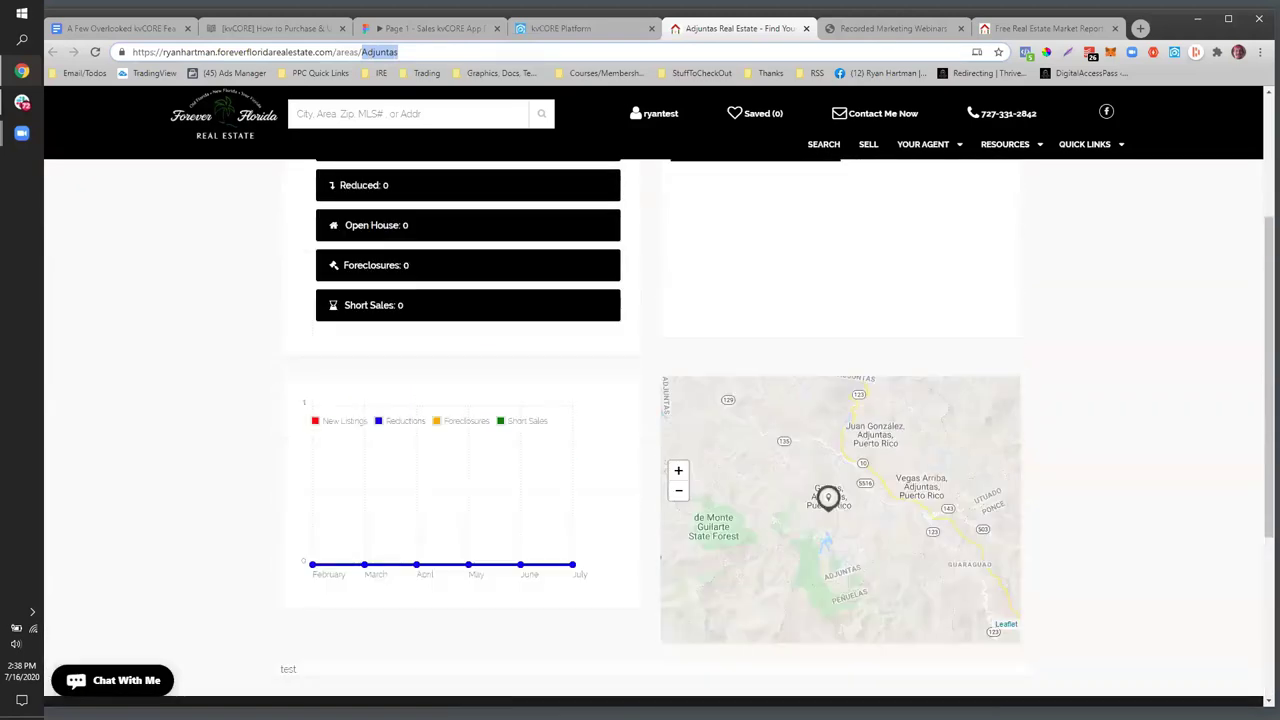
left_click(560, 28)
scroll(640, 500, "down", 2)
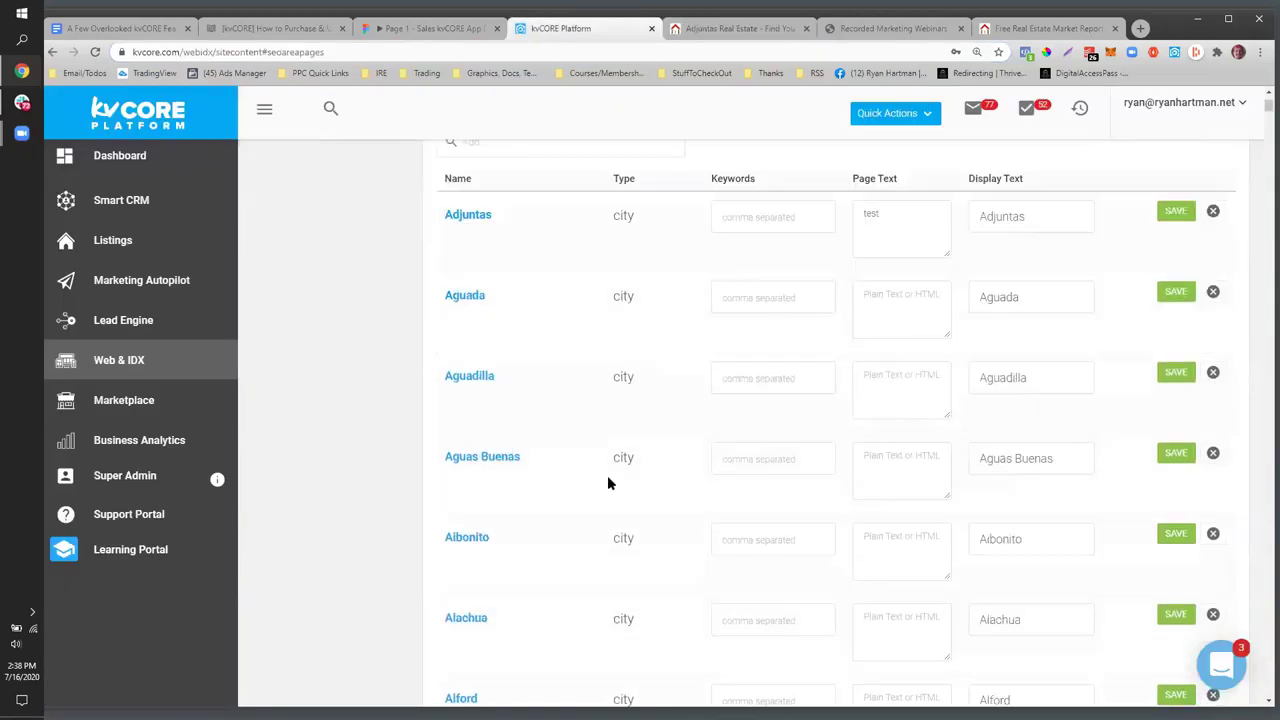
- Search for 'gulfport' in the Service Areas Add search field
scroll(490, 340, "up", 1)
left_click(502, 283)
type("gulfport")
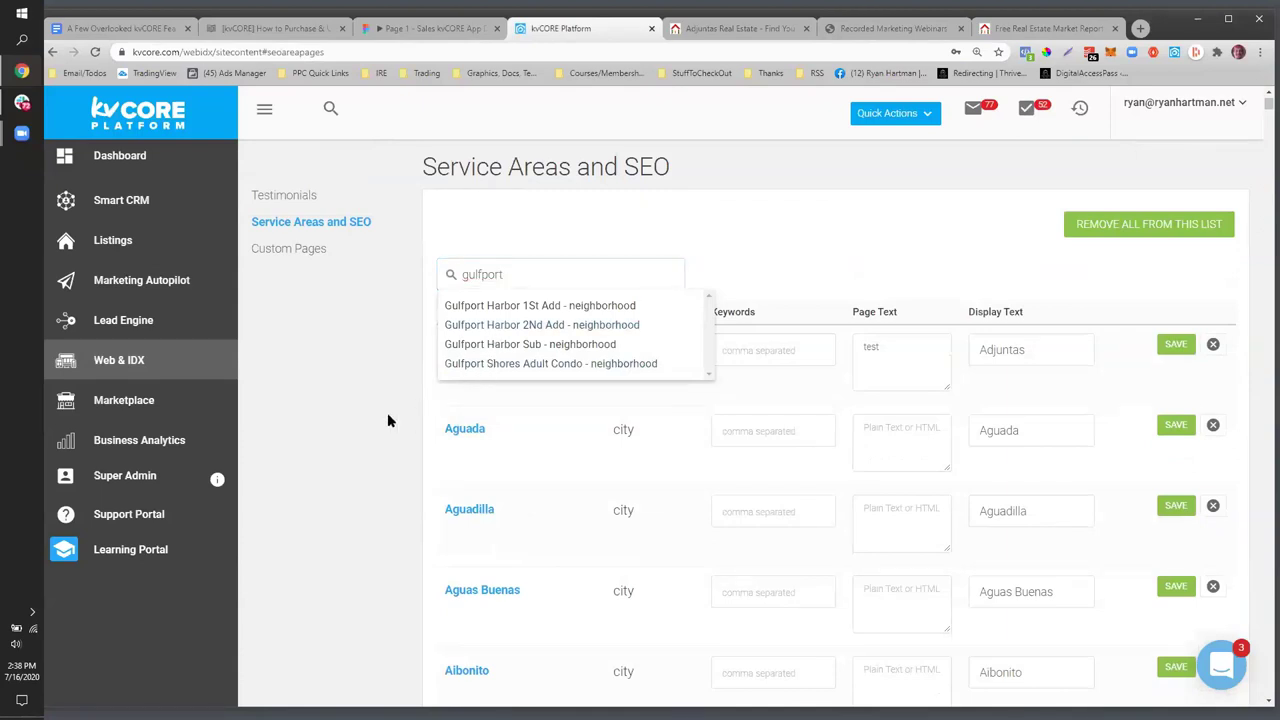
scroll(797, 513, "down", 2)
- Change the Adjuntas page URL to Gulfport, browse that area page, then return to kvCORE
left_click(771, 28)
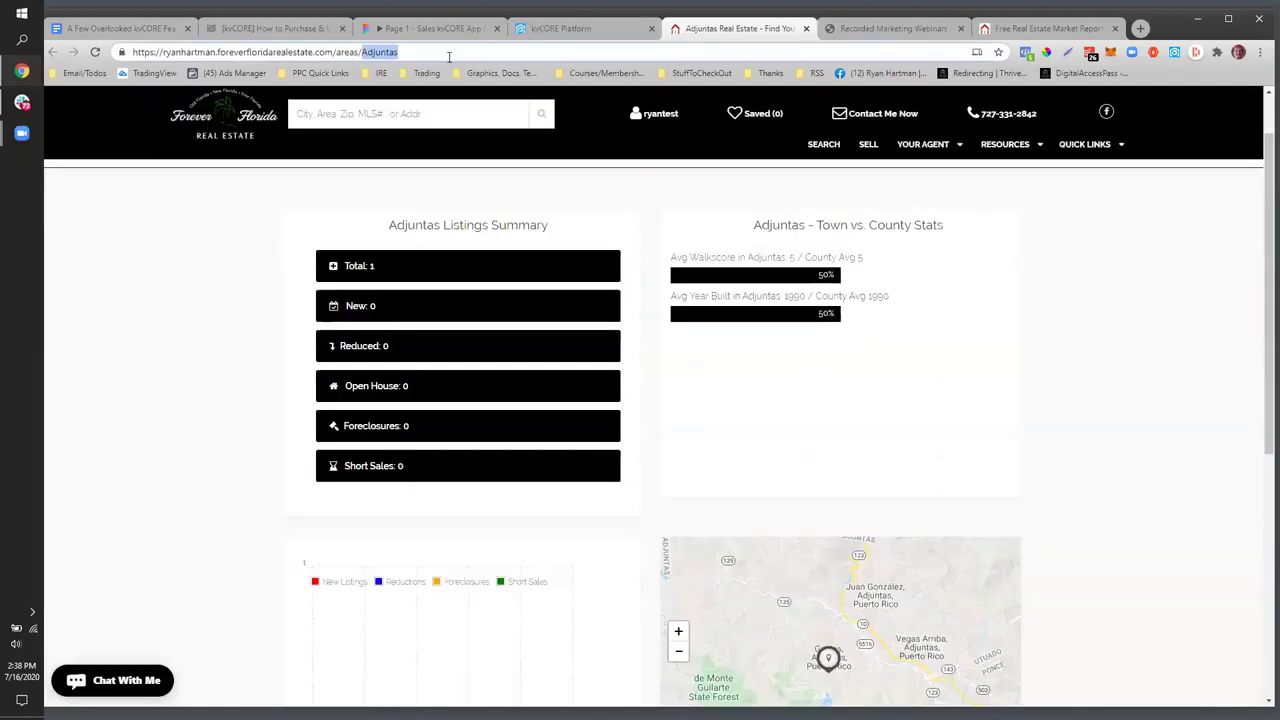
type("Gulfport")
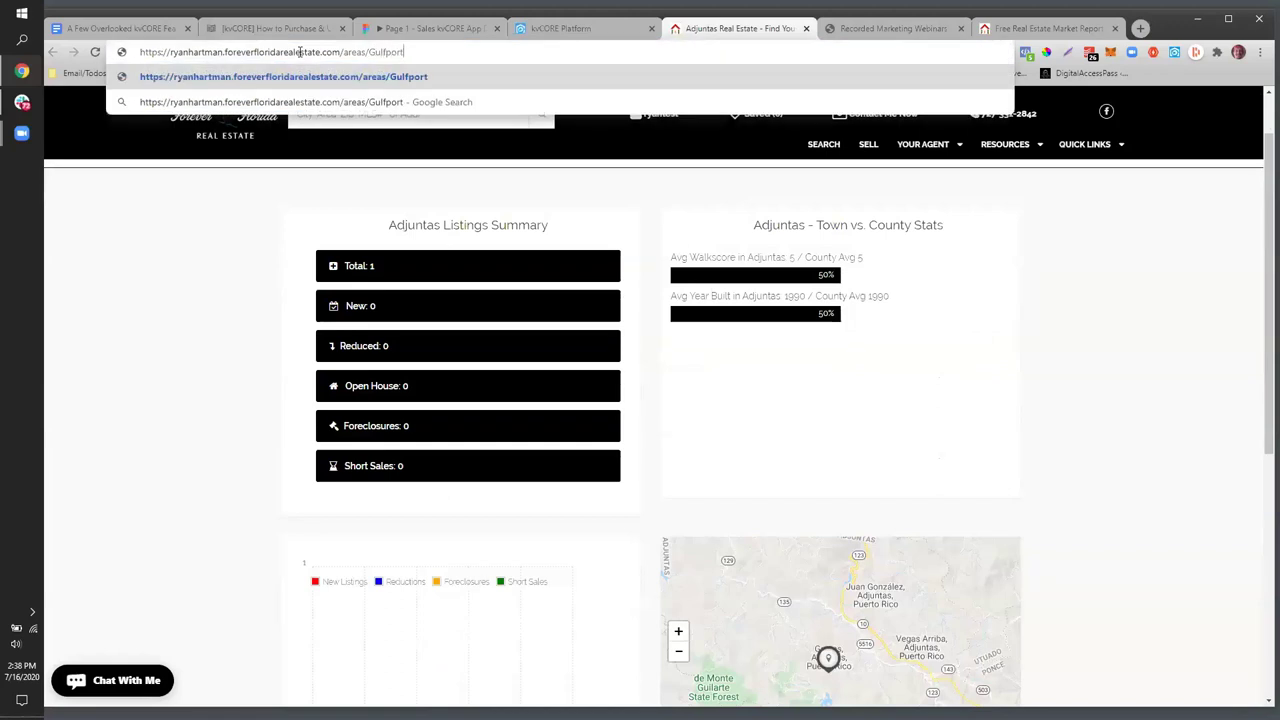
key("Return")
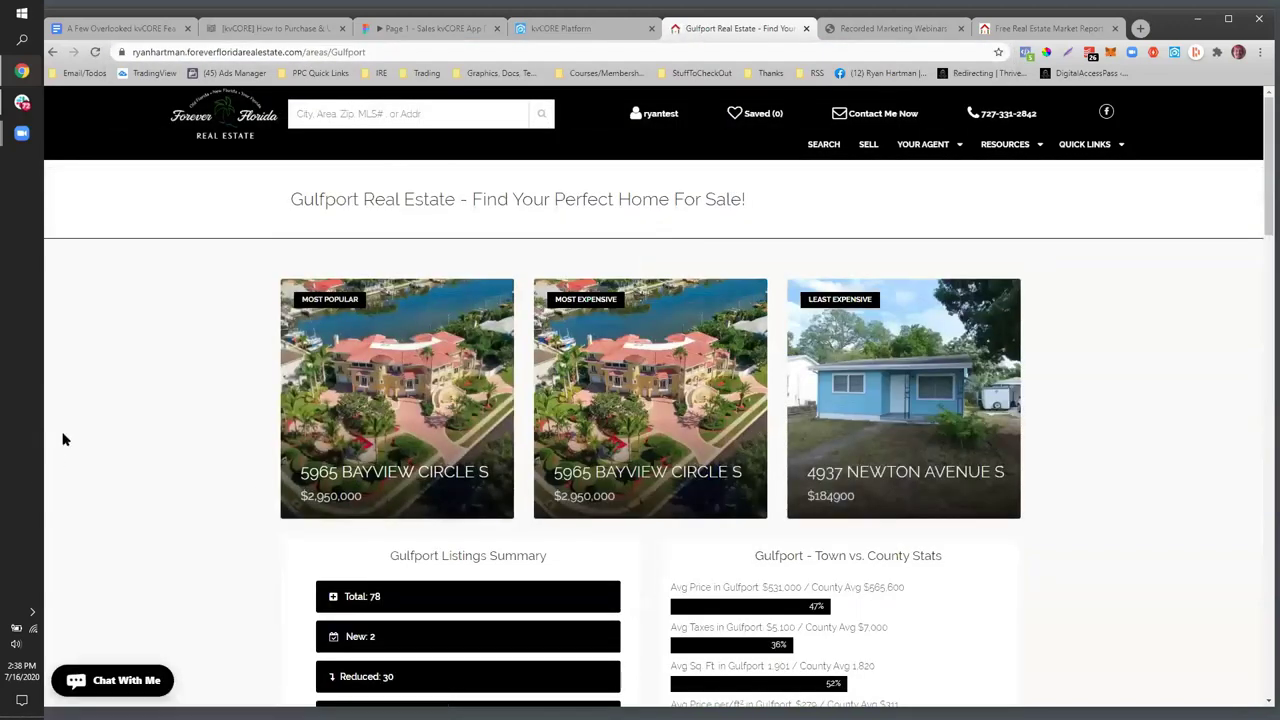
scroll(65, 432, "down", 2)
scroll(75, 425, "up", 2)
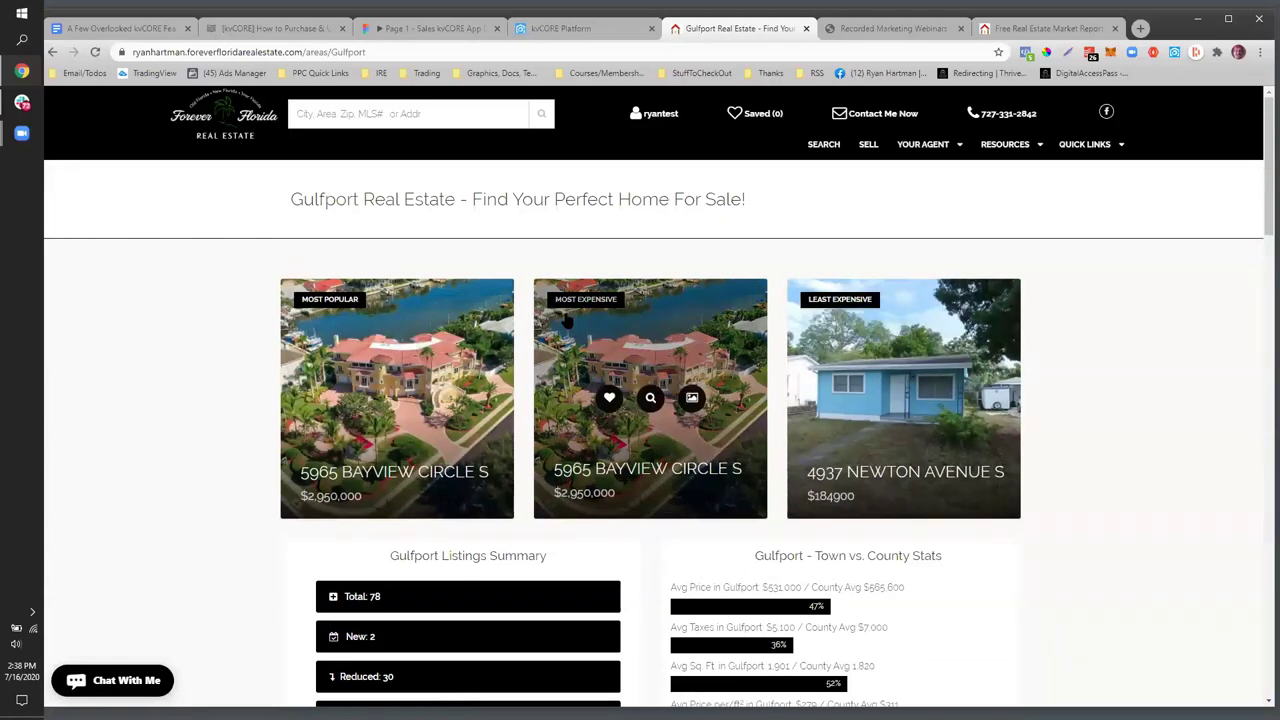
scroll(870, 315, "down", 3)
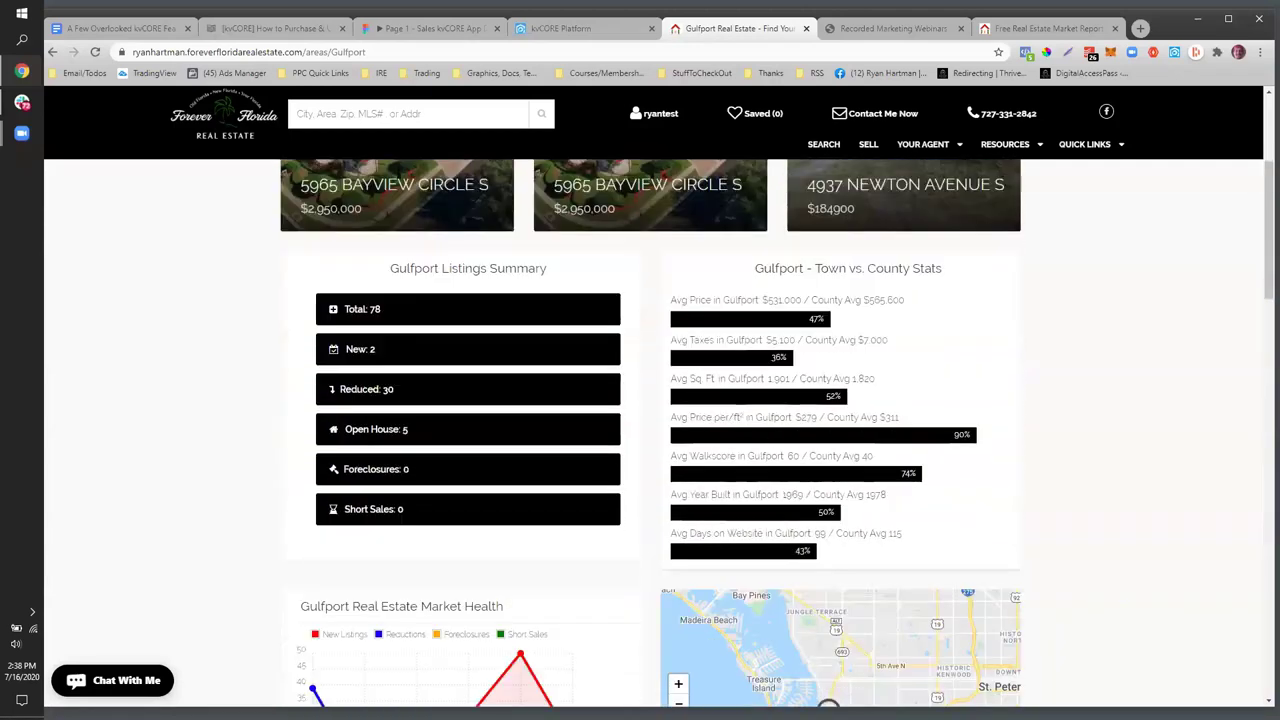
scroll(836, 475, "down", 10)
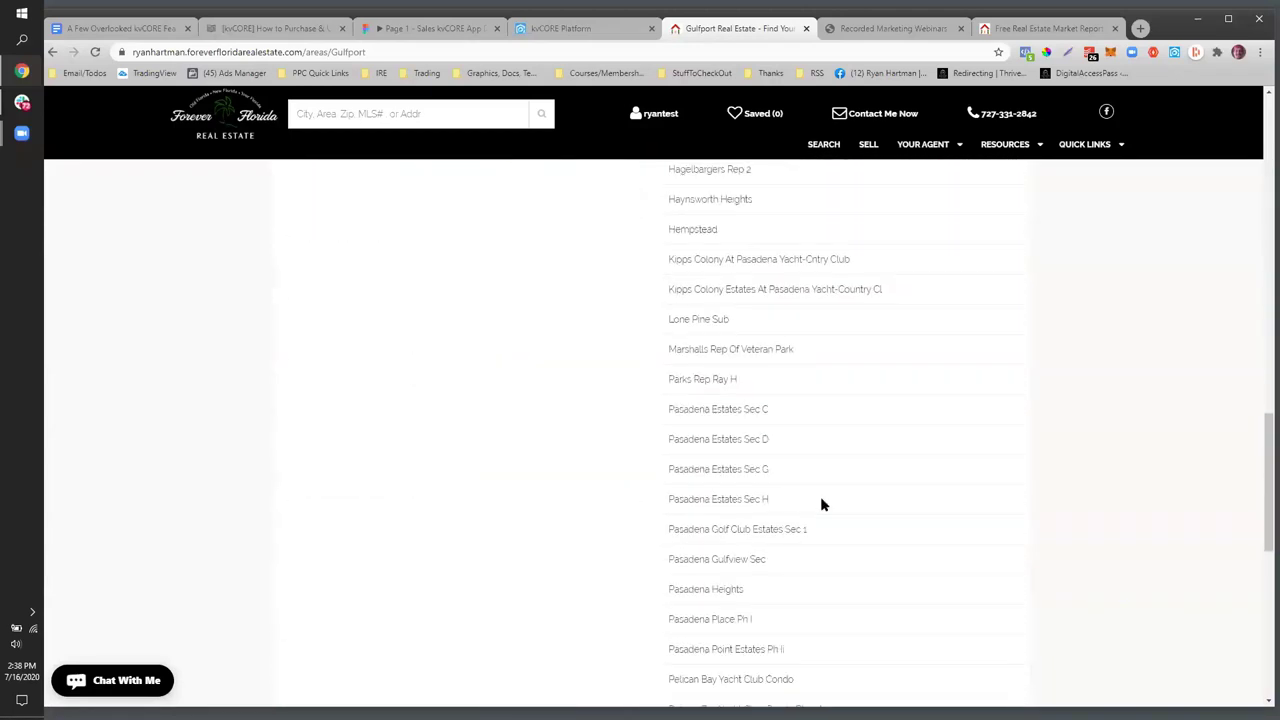
scroll(820, 496, "down", 6)
scroll(820, 505, "up", 7)
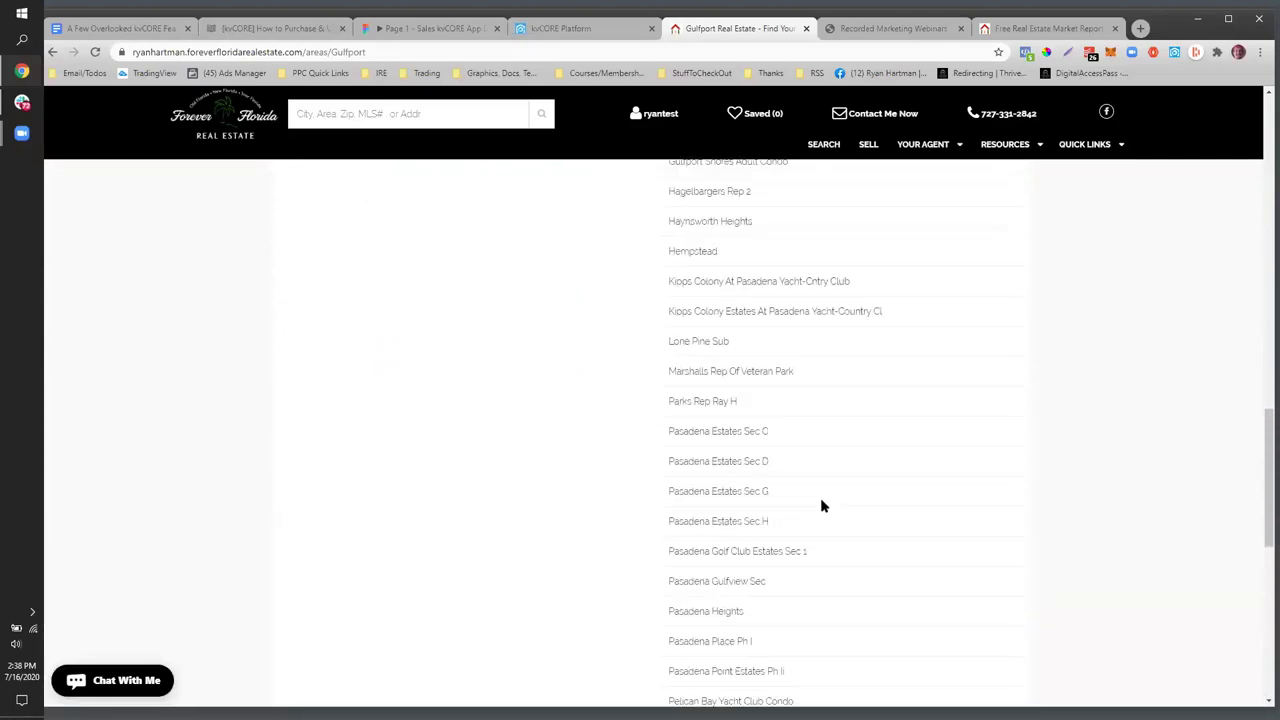
scroll(820, 506, "up", 5)
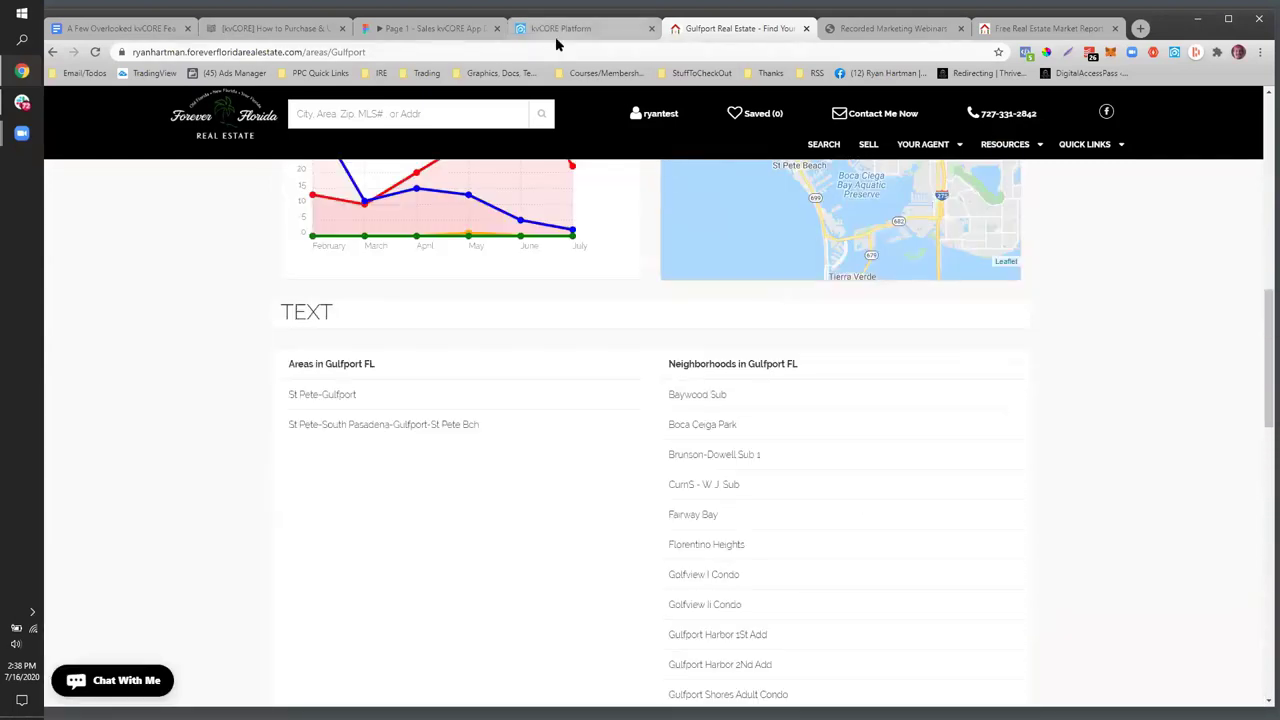
left_click(555, 35)
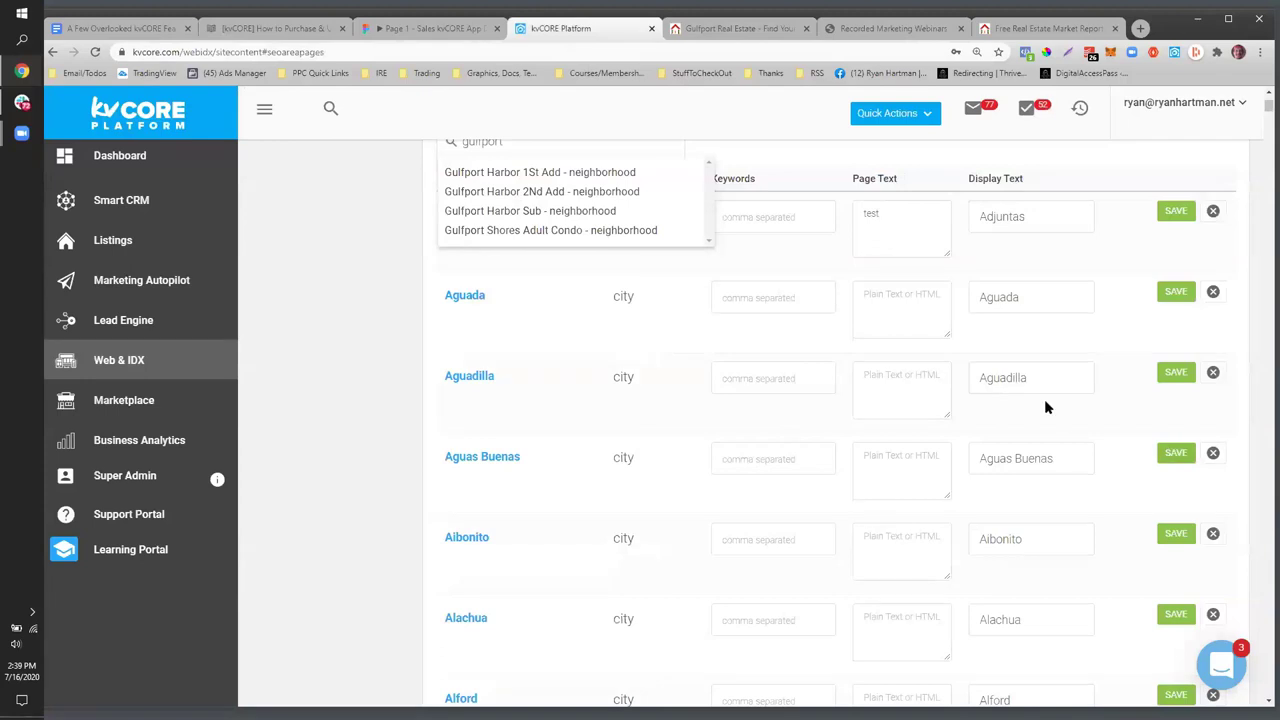
scroll(600, 329, "up", 2)
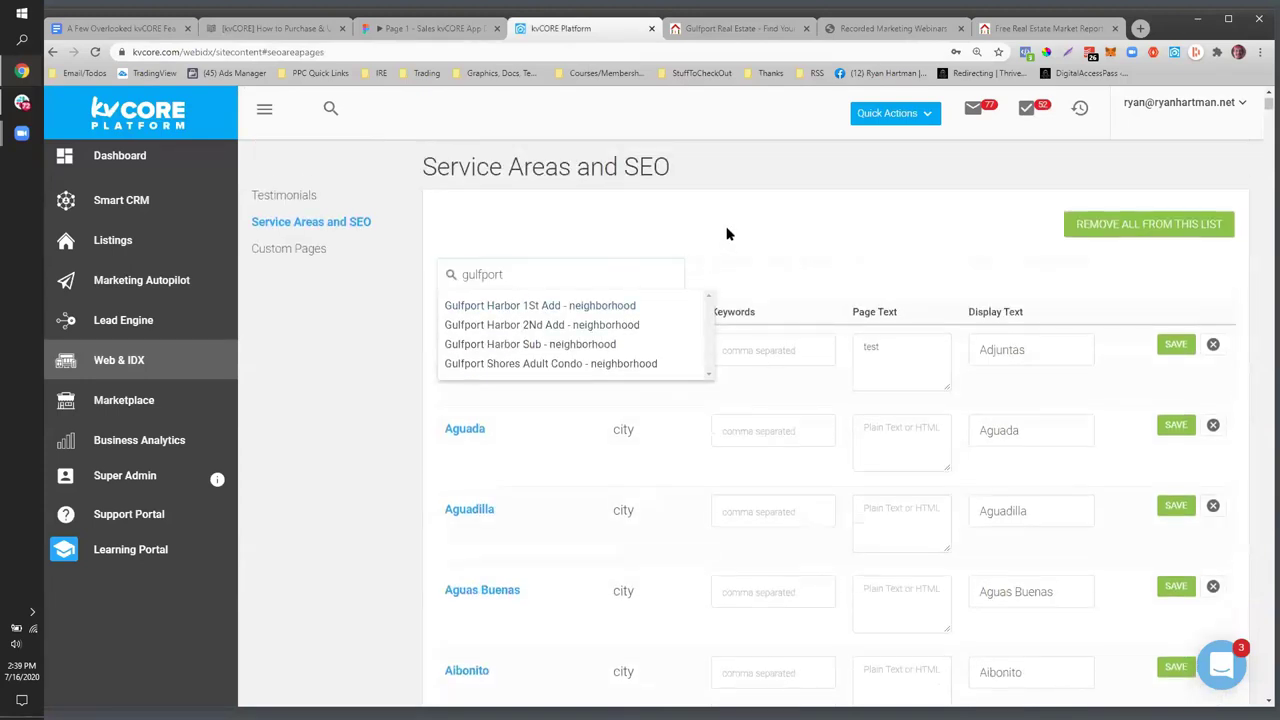
- Locate the Aguada row's Page Text box, clearing a stray character typed into it
key("ctrl+f")
type("s")
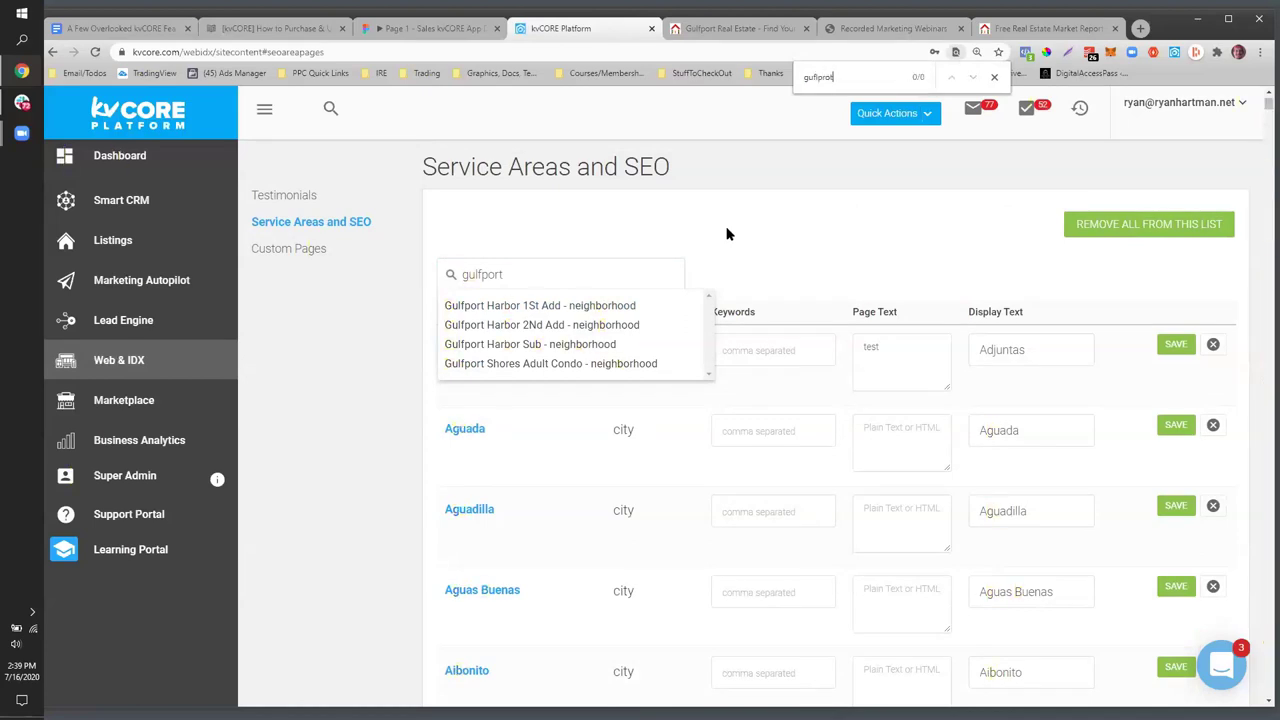
left_click(493, 278)
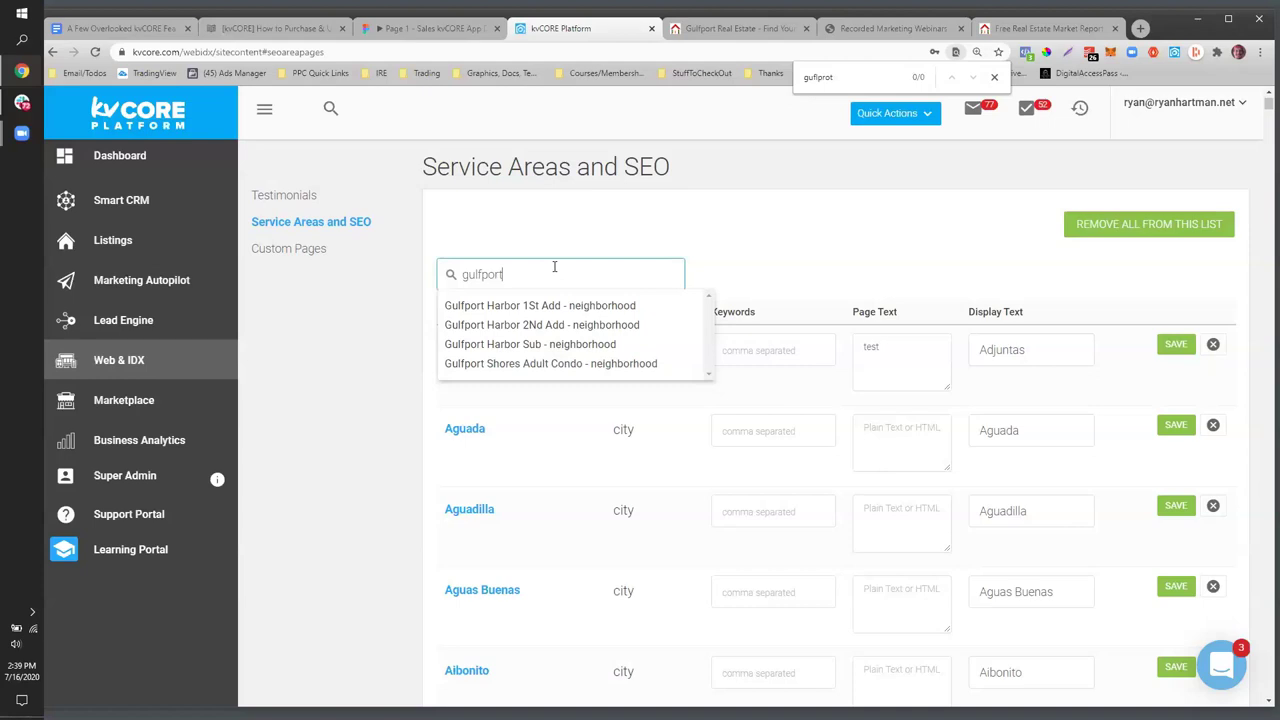
left_click(896, 386)
left_click(893, 429)
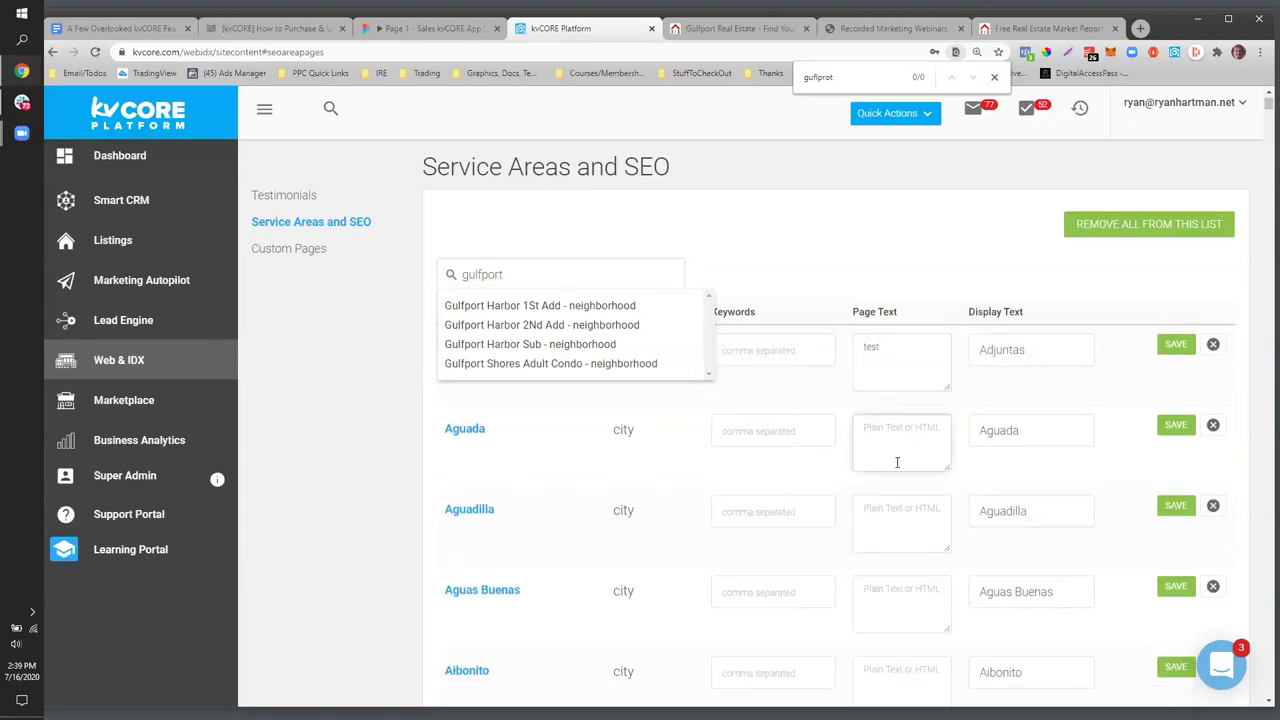
type("<")
key("BackSpace")
left_click_drag(894, 344, 848, 349)
left_click(424, 482)
- Enter 'Here is where the text or html shows' as Aguada's page text, save, and open its page
left_click(880, 445)
type("Hel")
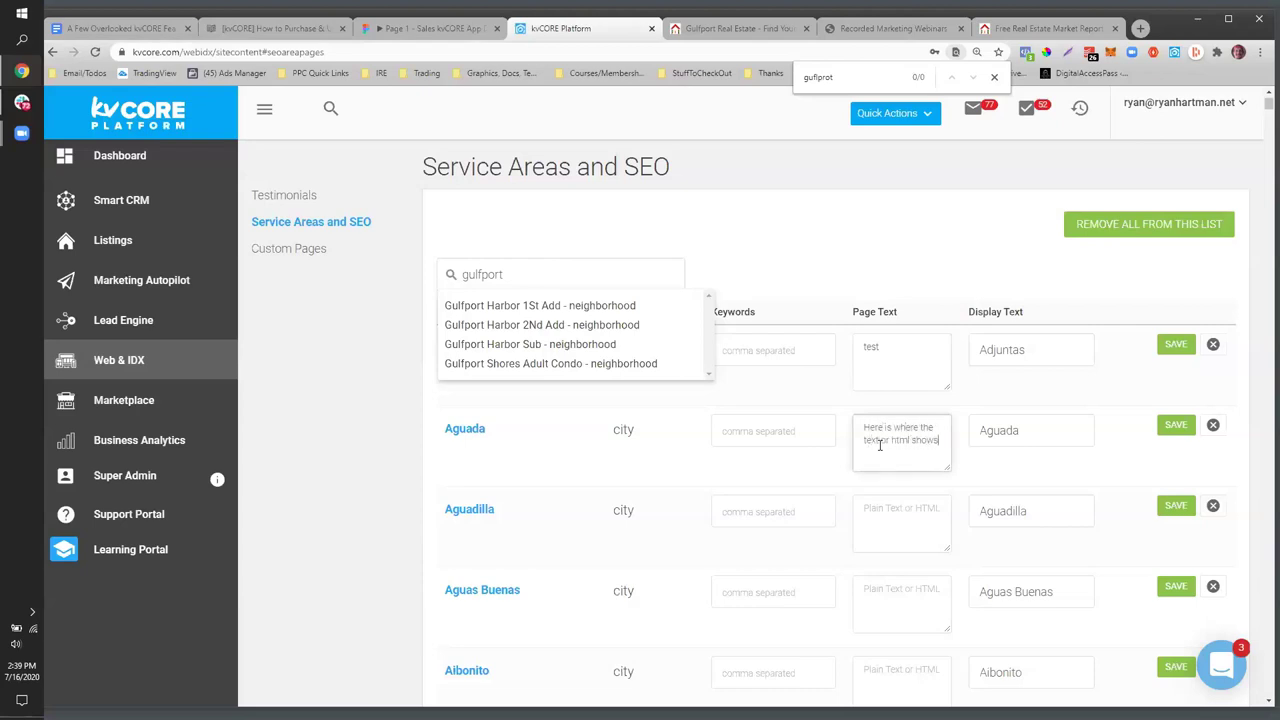
left_click(1175, 435)
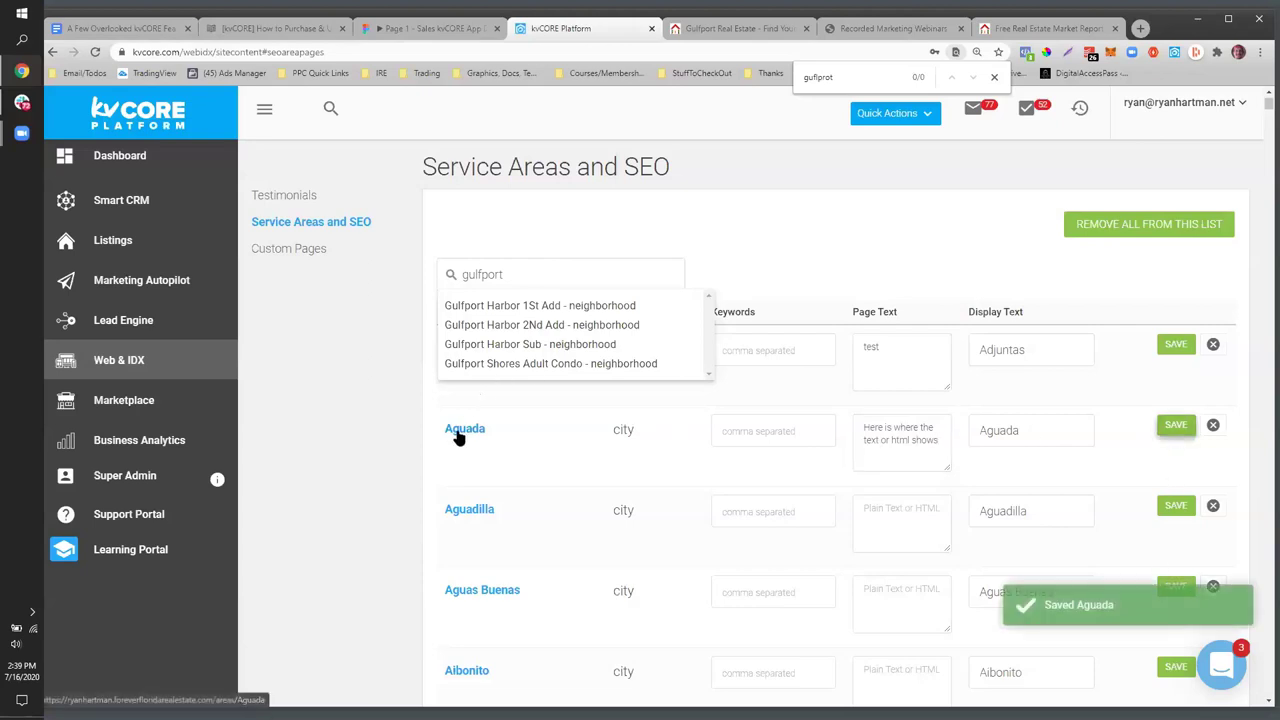
left_click(458, 433)
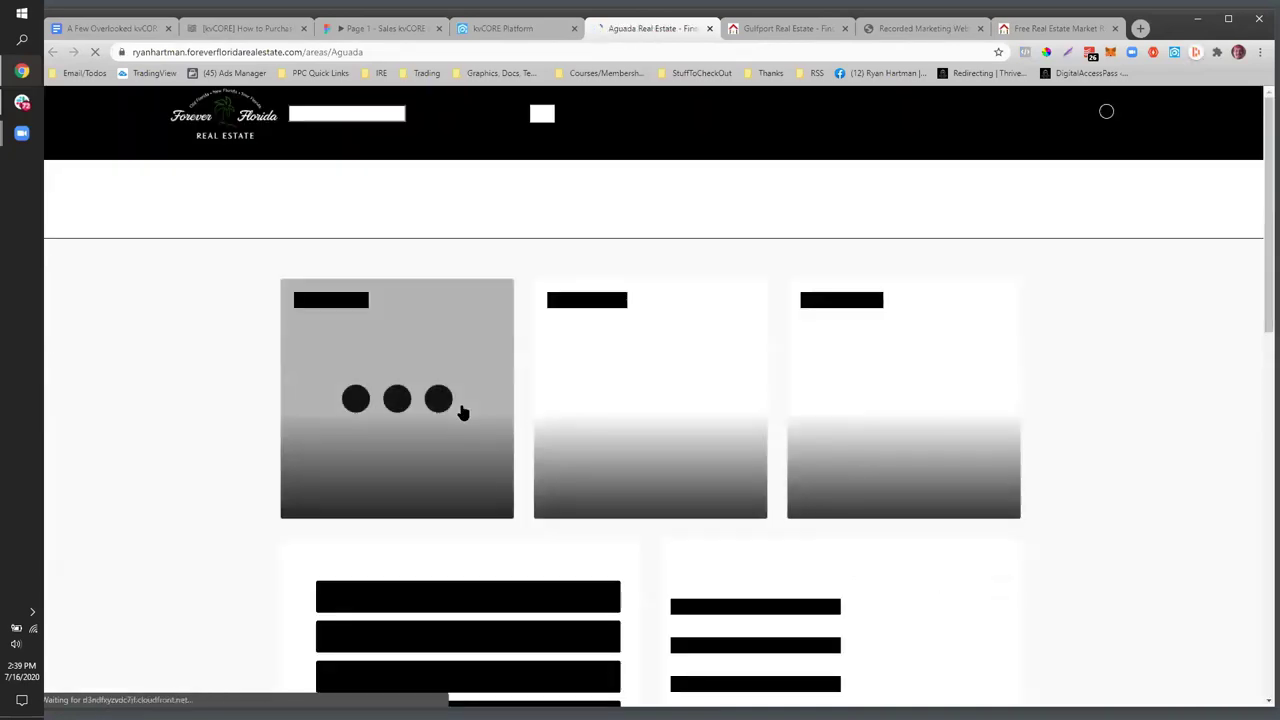
- View the new page text on the Aguada area page, then go back to the Google Docs notes
scroll(462, 410, "down", 12)
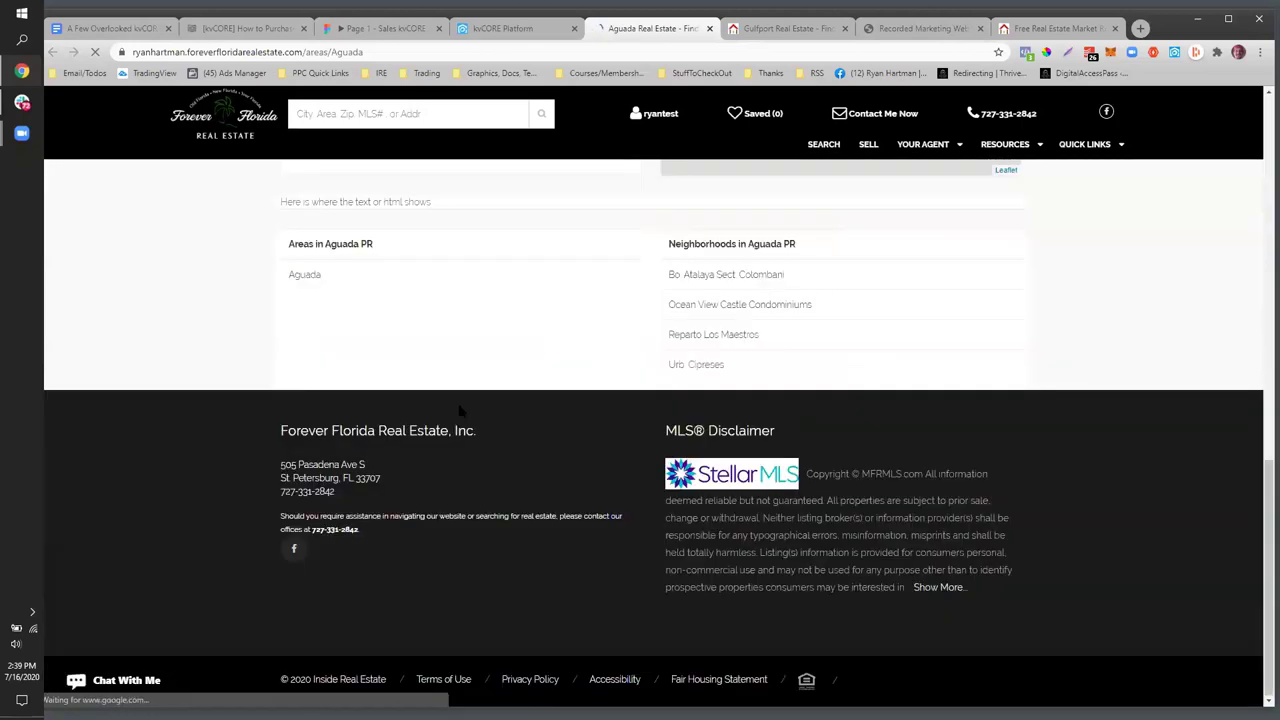
scroll(476, 372, "up", 1)
left_click_drag(435, 341, 272, 342)
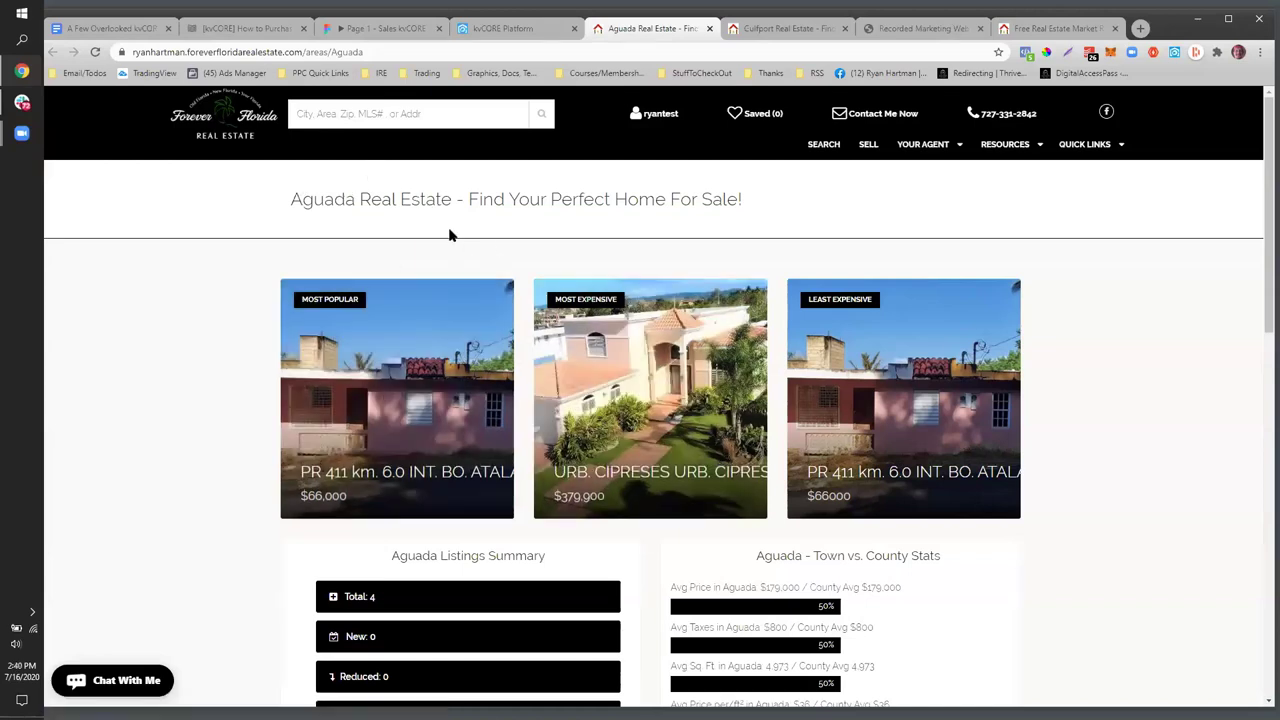
scroll(689, 262, "down", 8)
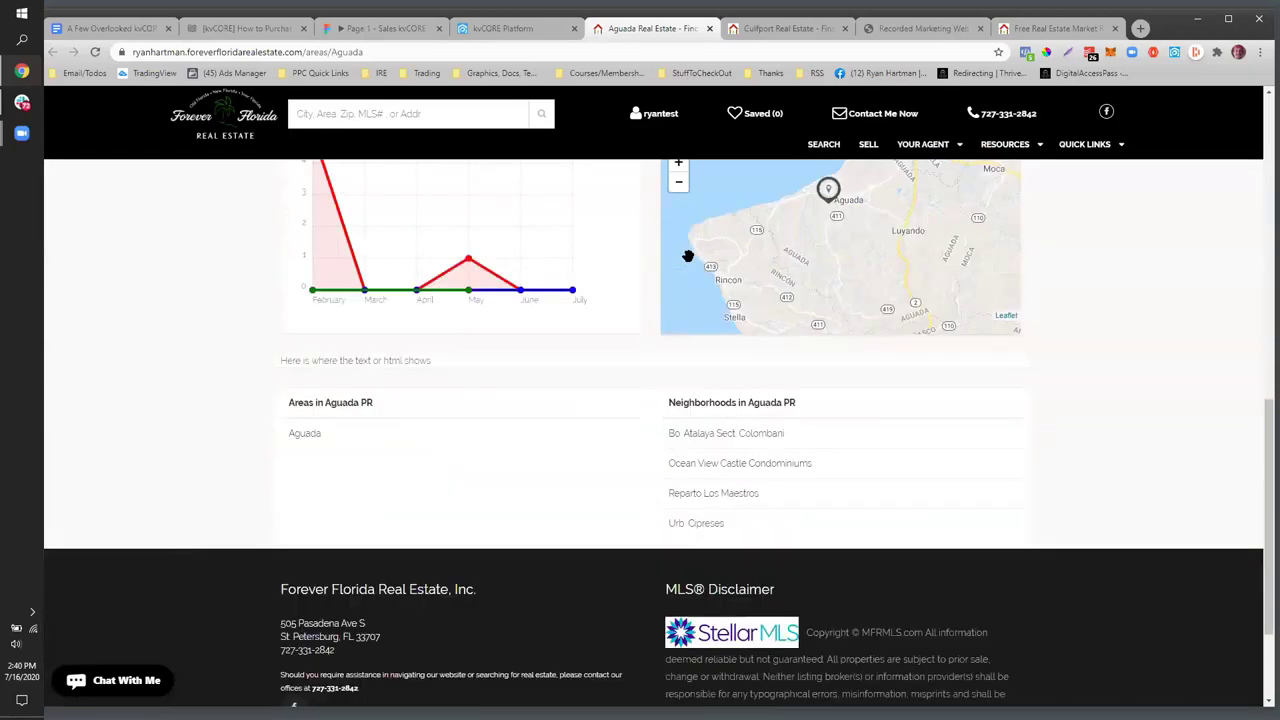
scroll(688, 256, "up", 8)
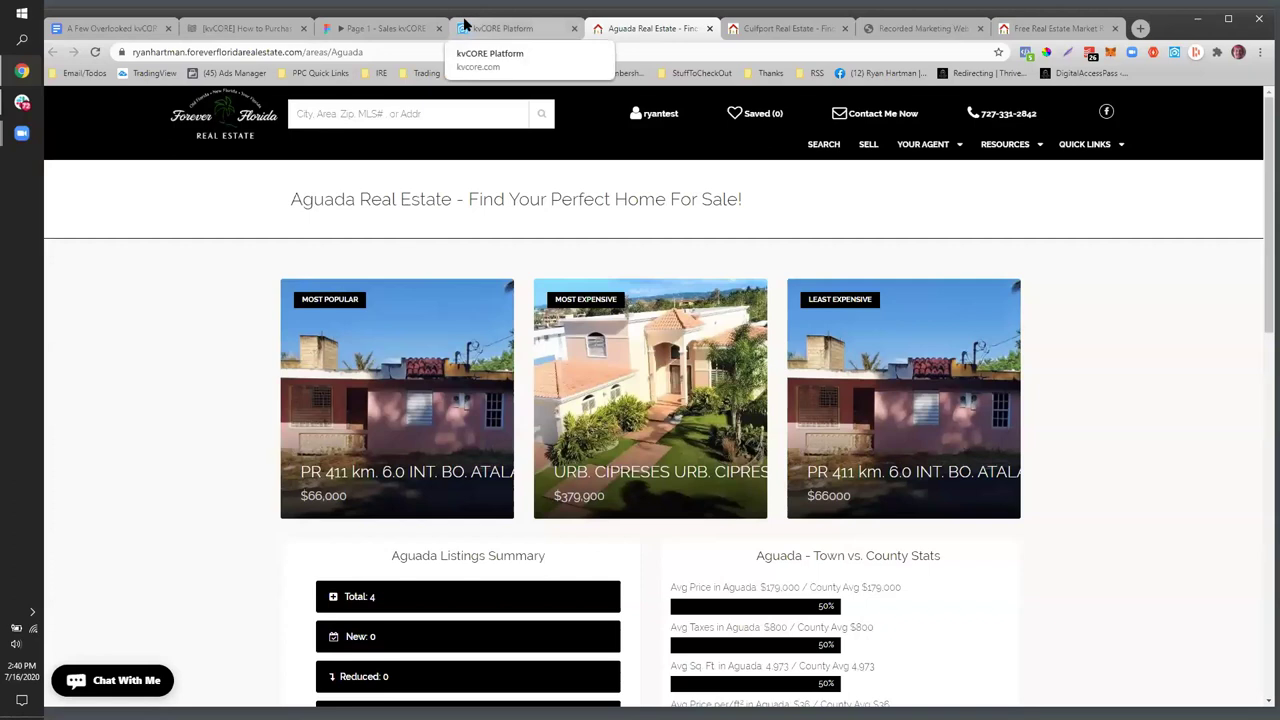
left_click(100, 28)
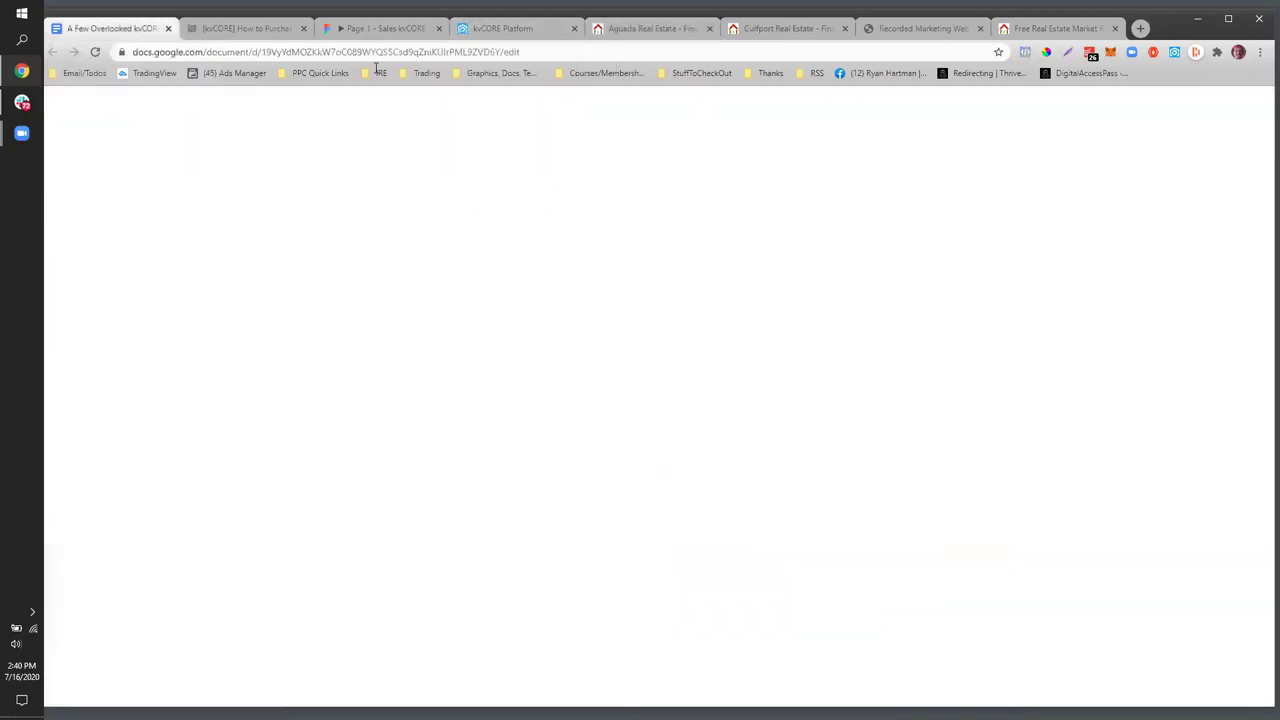
- Check the Consumer Interest link in the Web & IDX notes of the outline
left_click(571, 491)
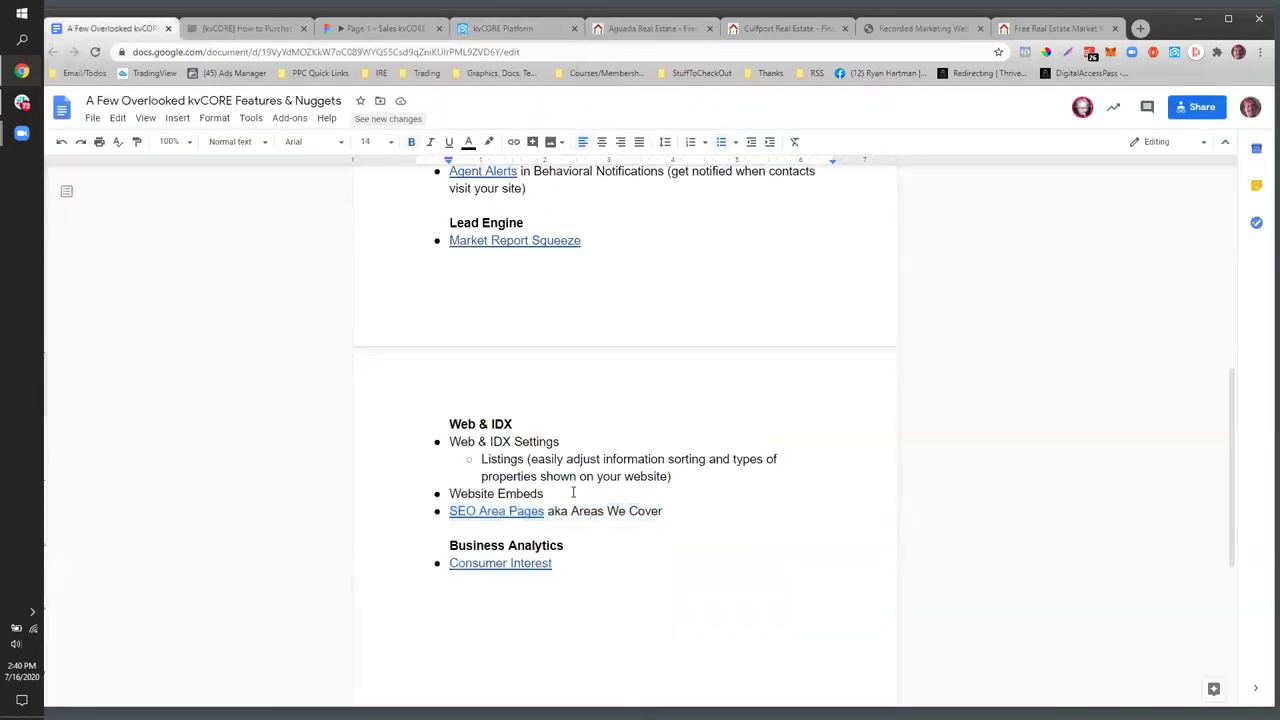
left_click(532, 563)
left_click(425, 536)
- Open the kvCORE website Settings page from the Web & IDX website manager
key("ctrl+4")
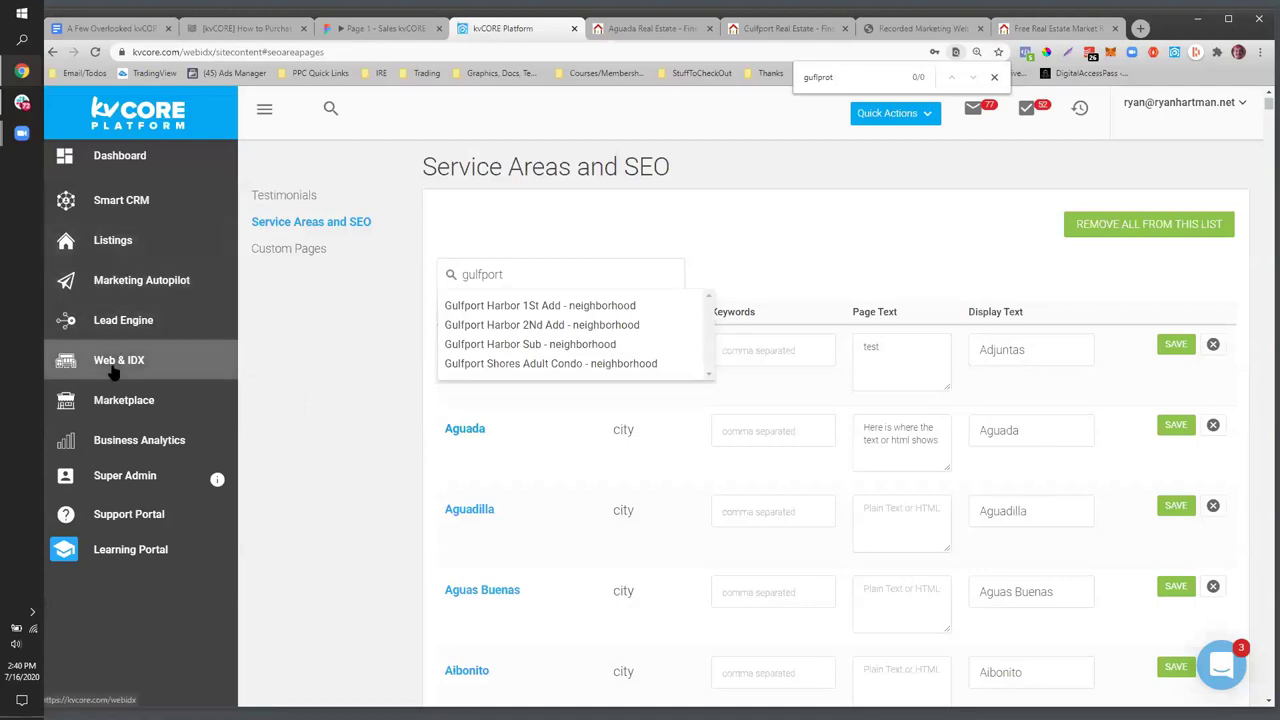
left_click(113, 365)
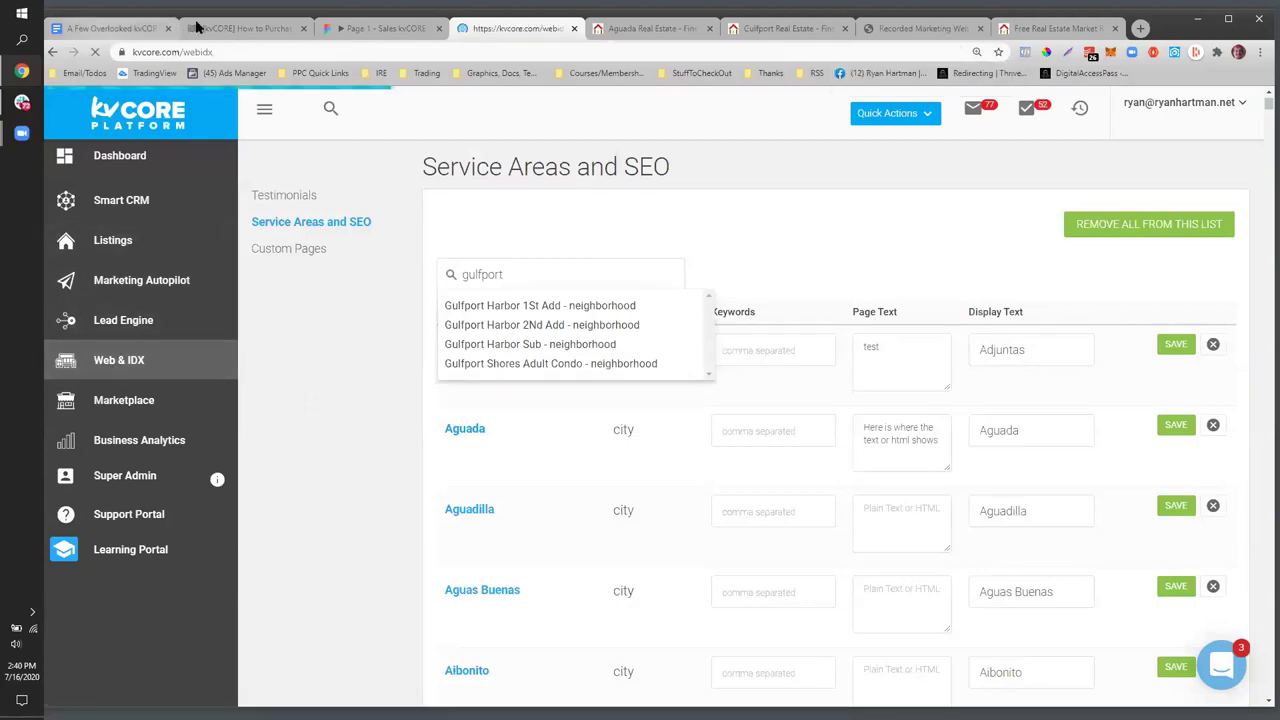
key("ctrl+1")
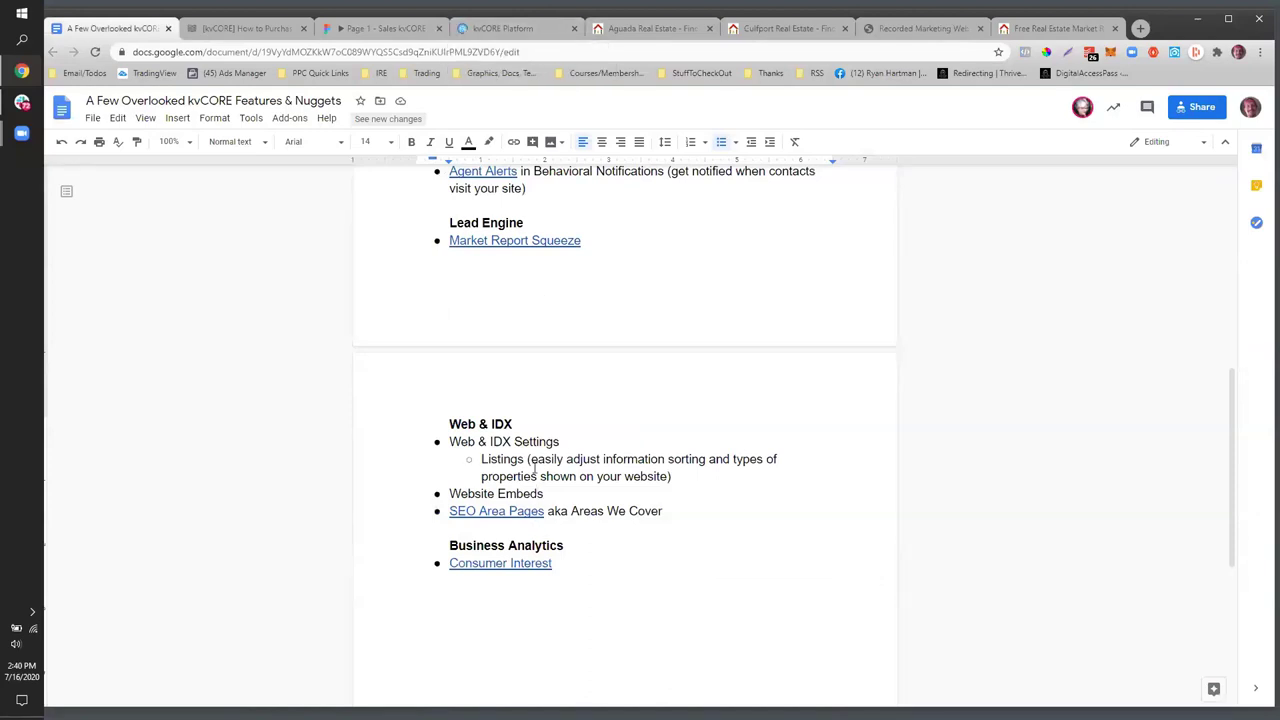
left_click(485, 30)
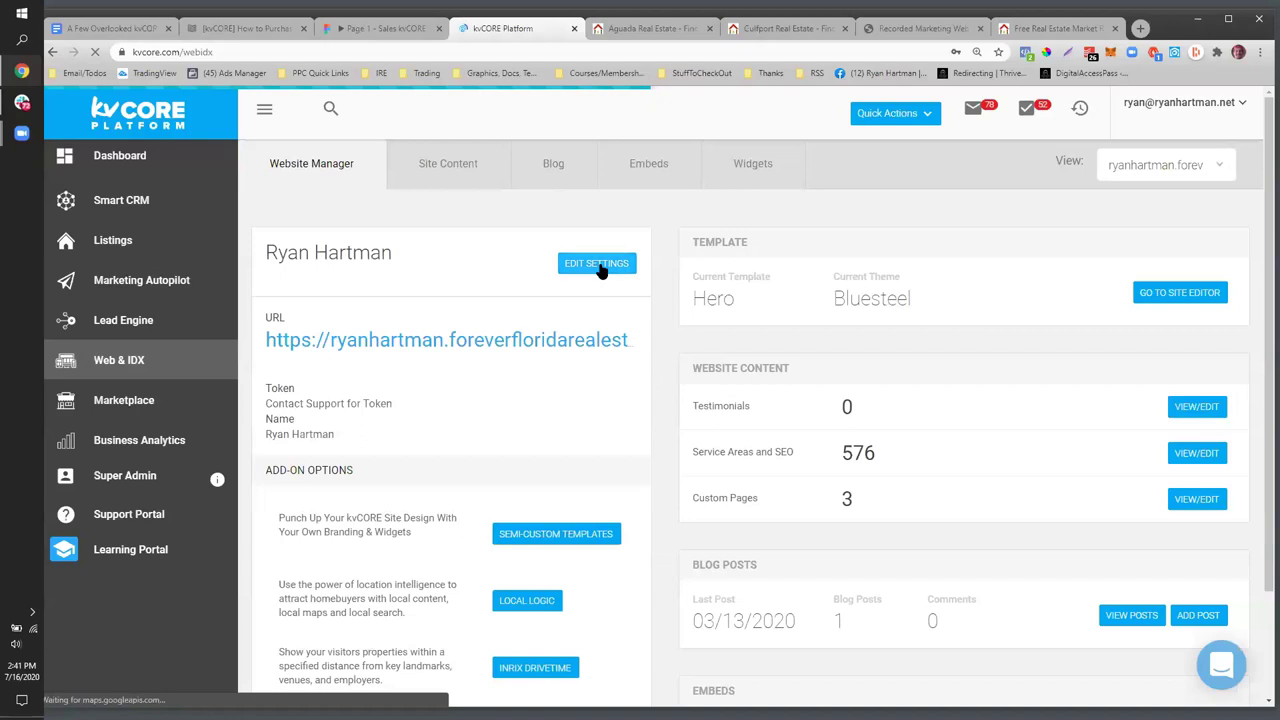
left_click(598, 266)
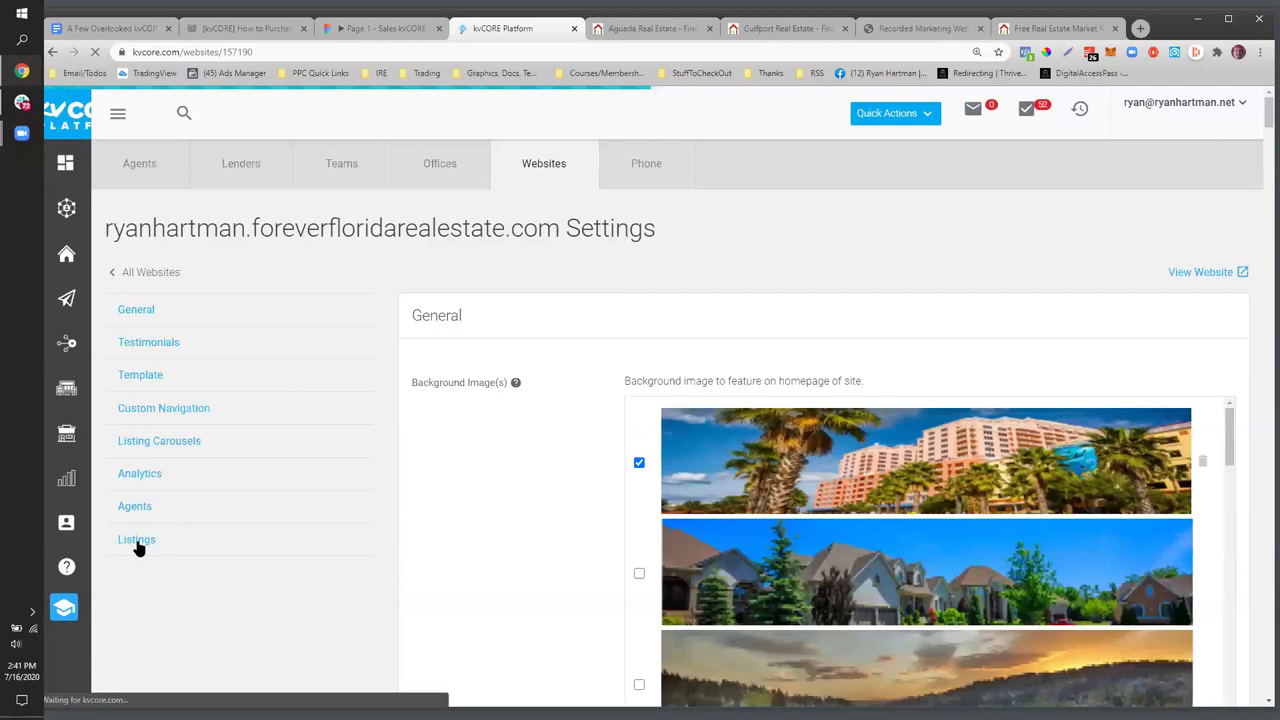
- Go to the Listings section of the website settings and review the Types Served options
left_click(137, 540)
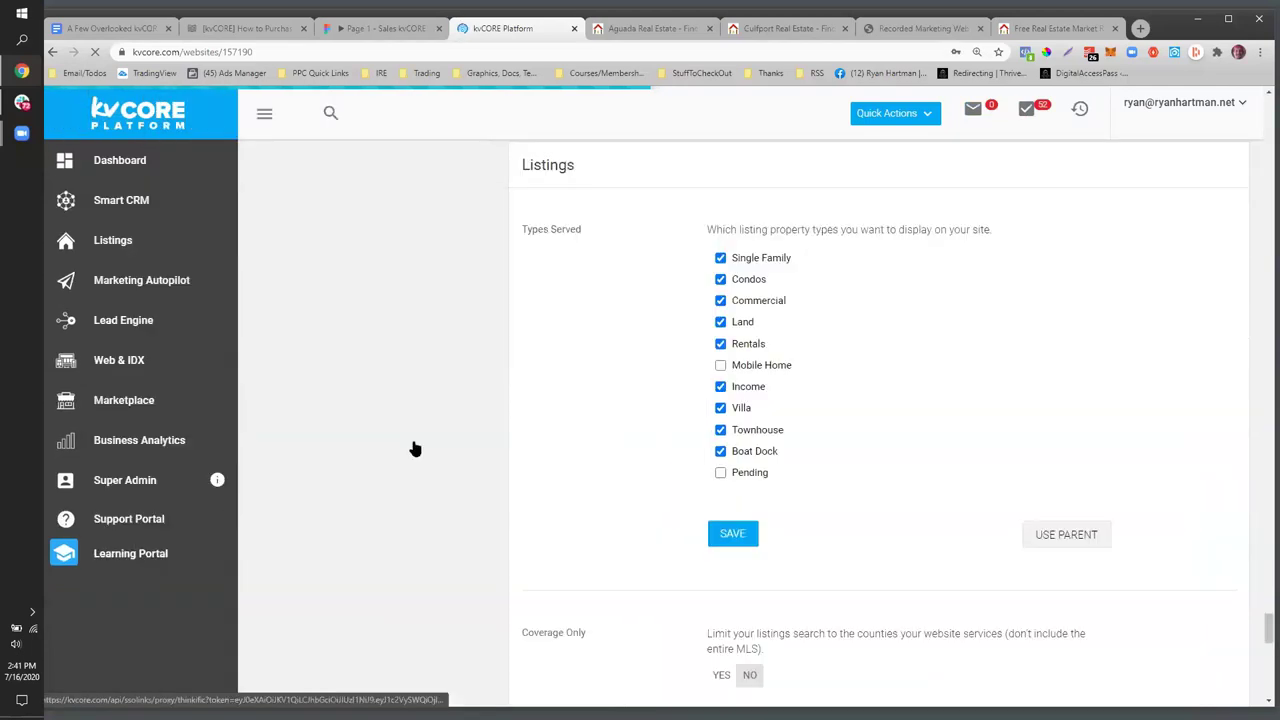
scroll(613, 395, "down", 2)
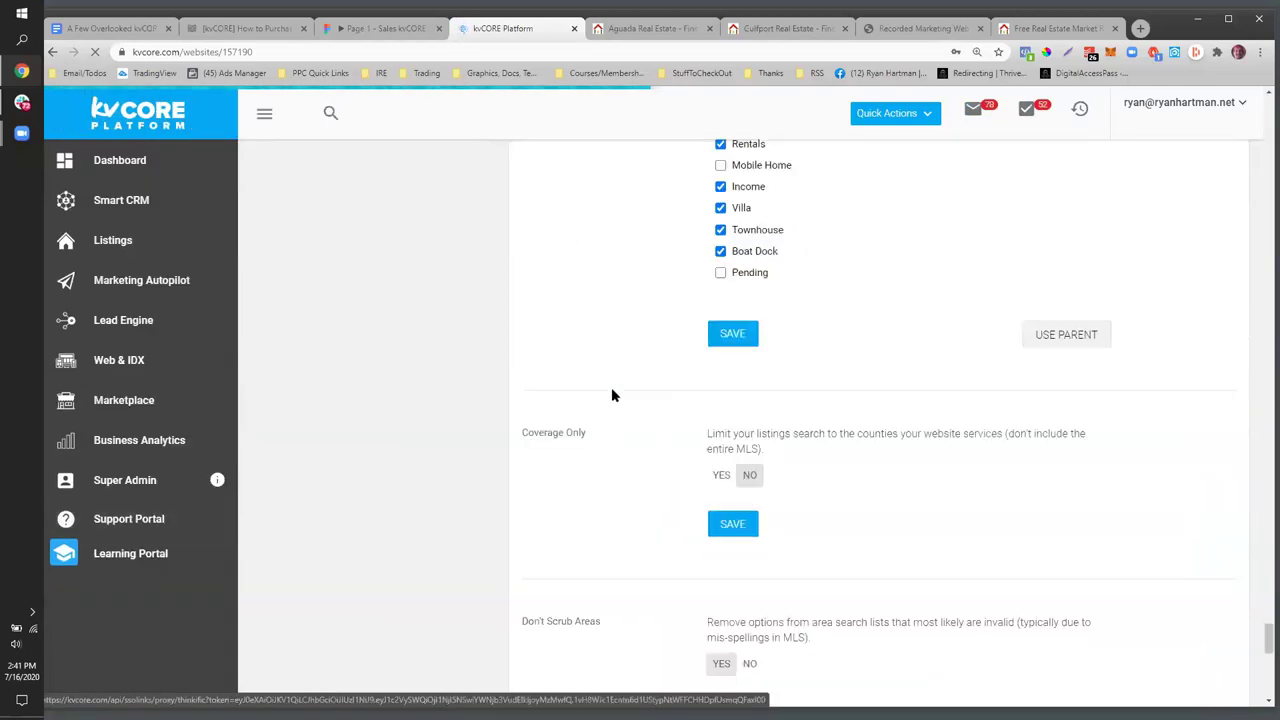
scroll(613, 395, "down", 3)
scroll(613, 395, "down", 2)
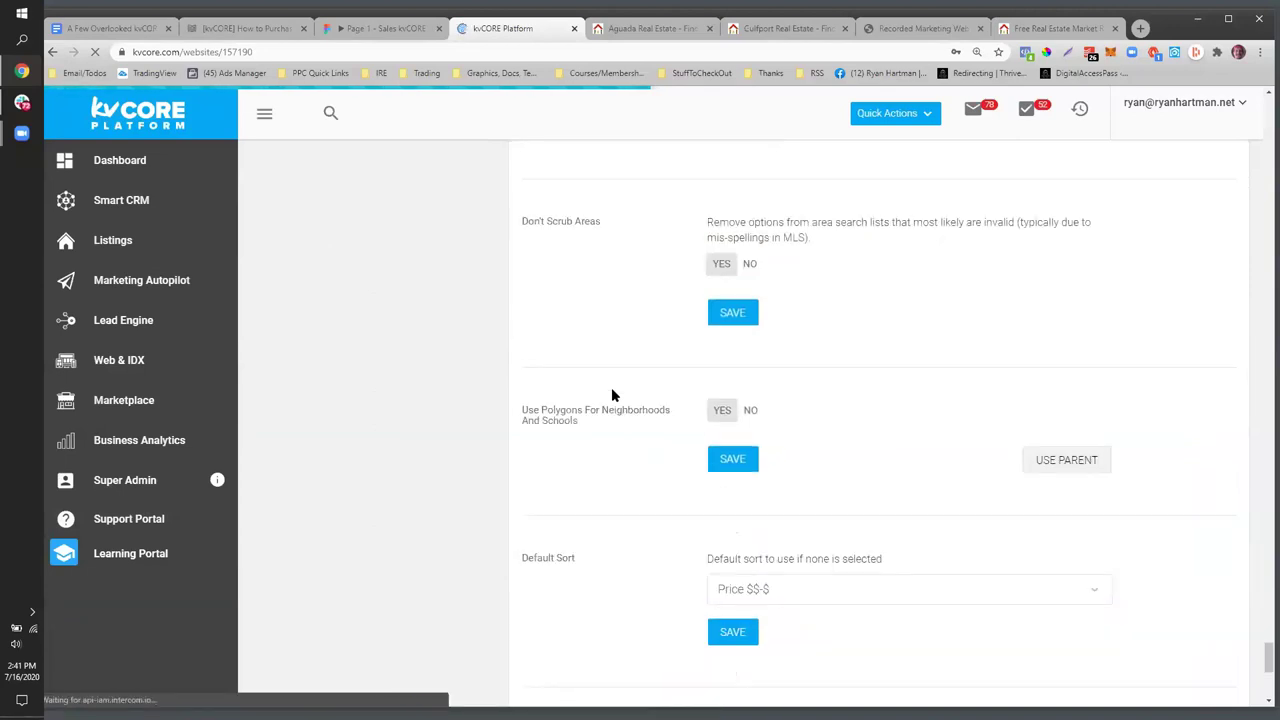
scroll(613, 395, "up", 1)
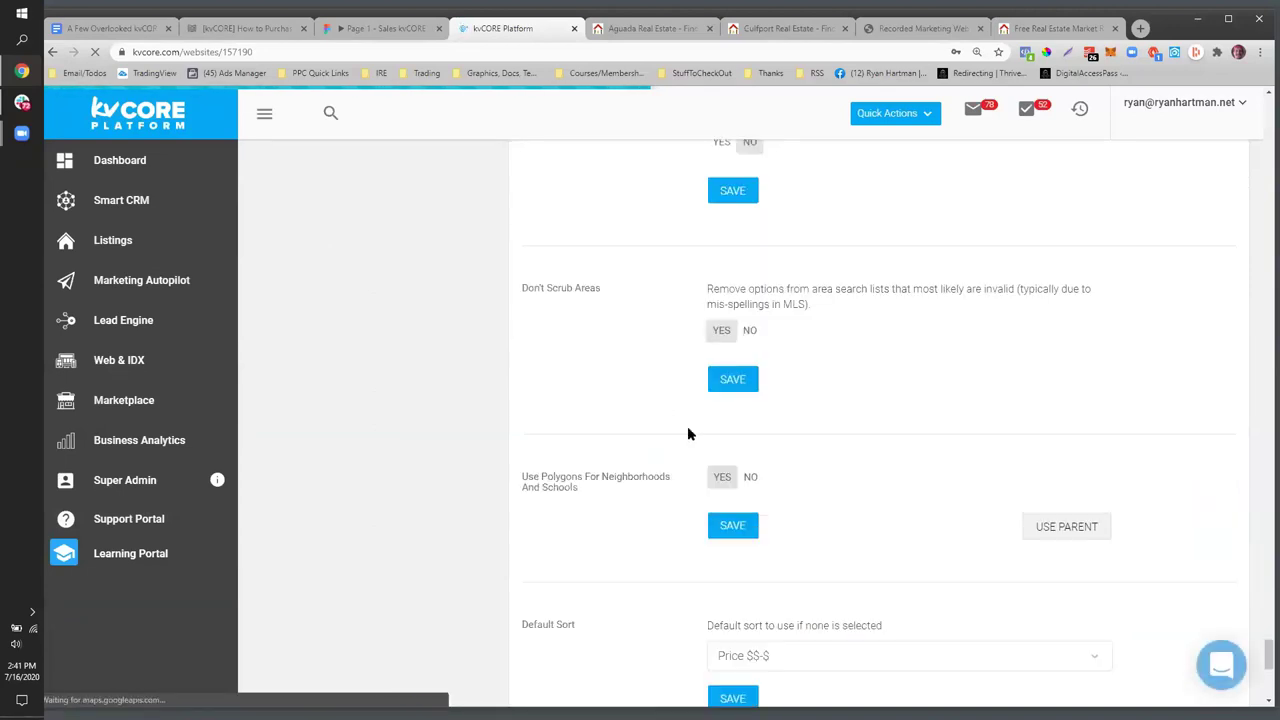
scroll(633, 433, "up", 1)
scroll(633, 433, "down", 3)
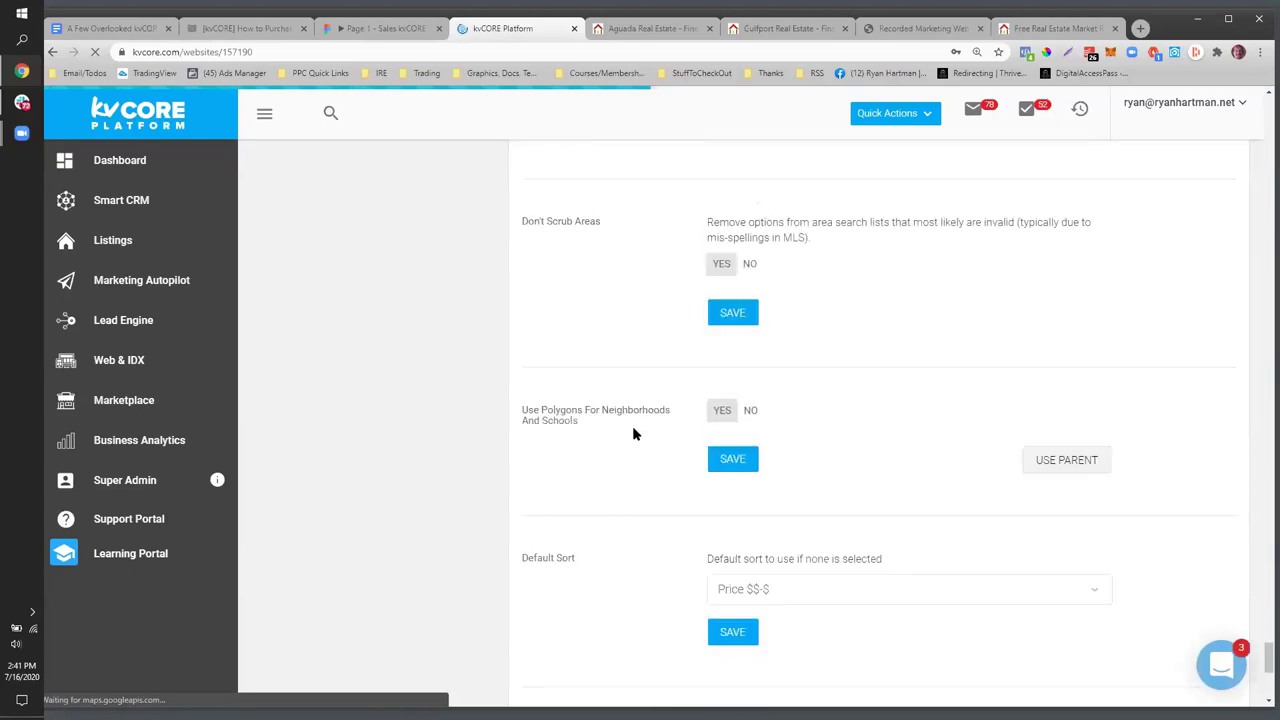
scroll(633, 433, "down", 3)
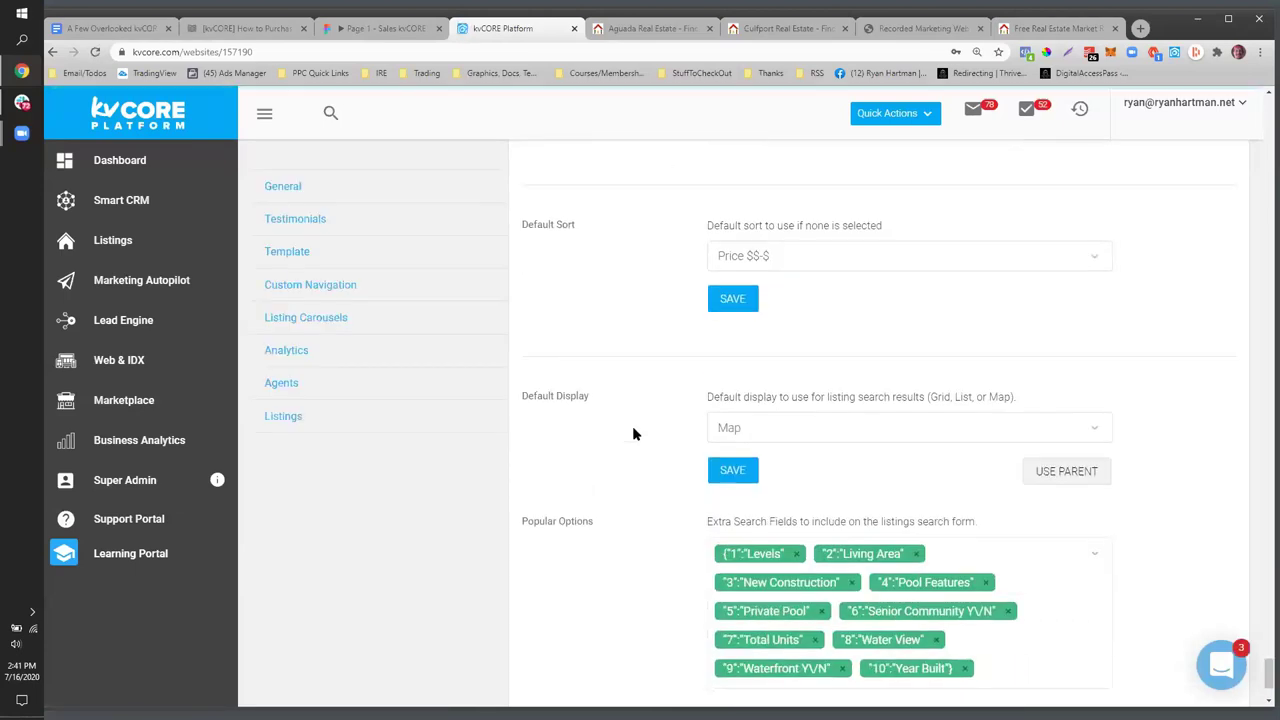
scroll(633, 433, "up", 4)
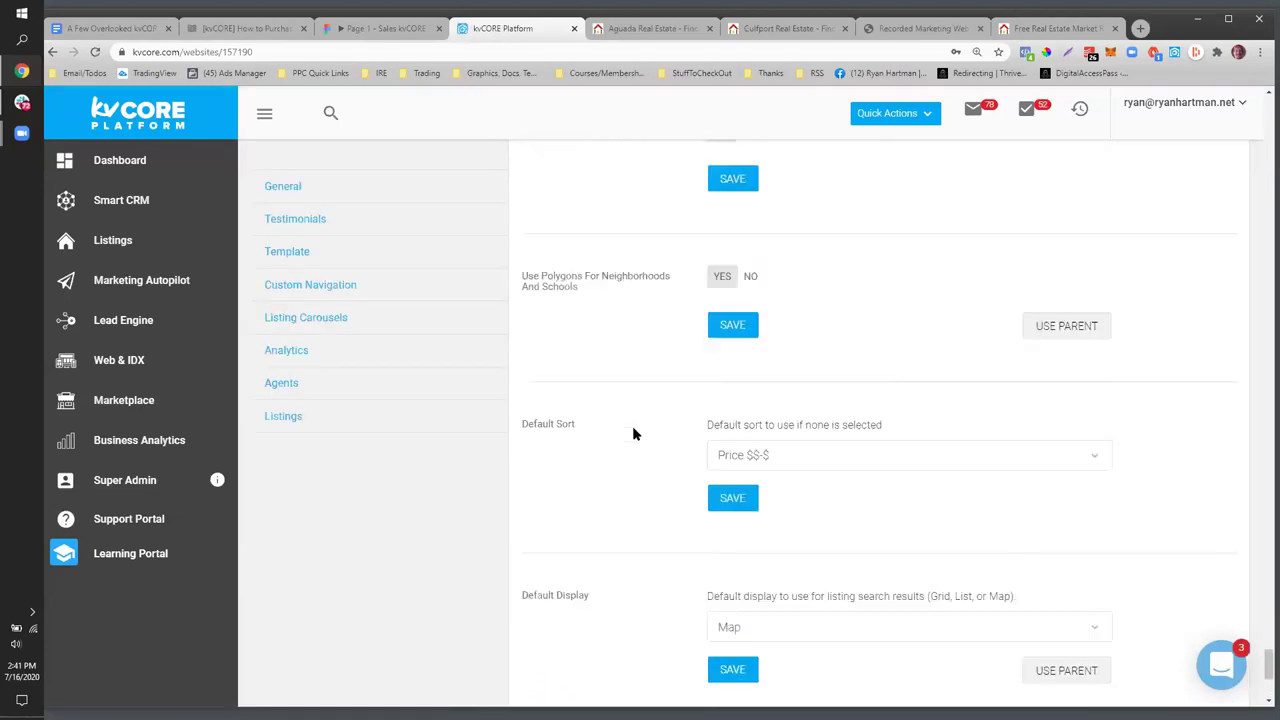
scroll(633, 433, "up", 5)
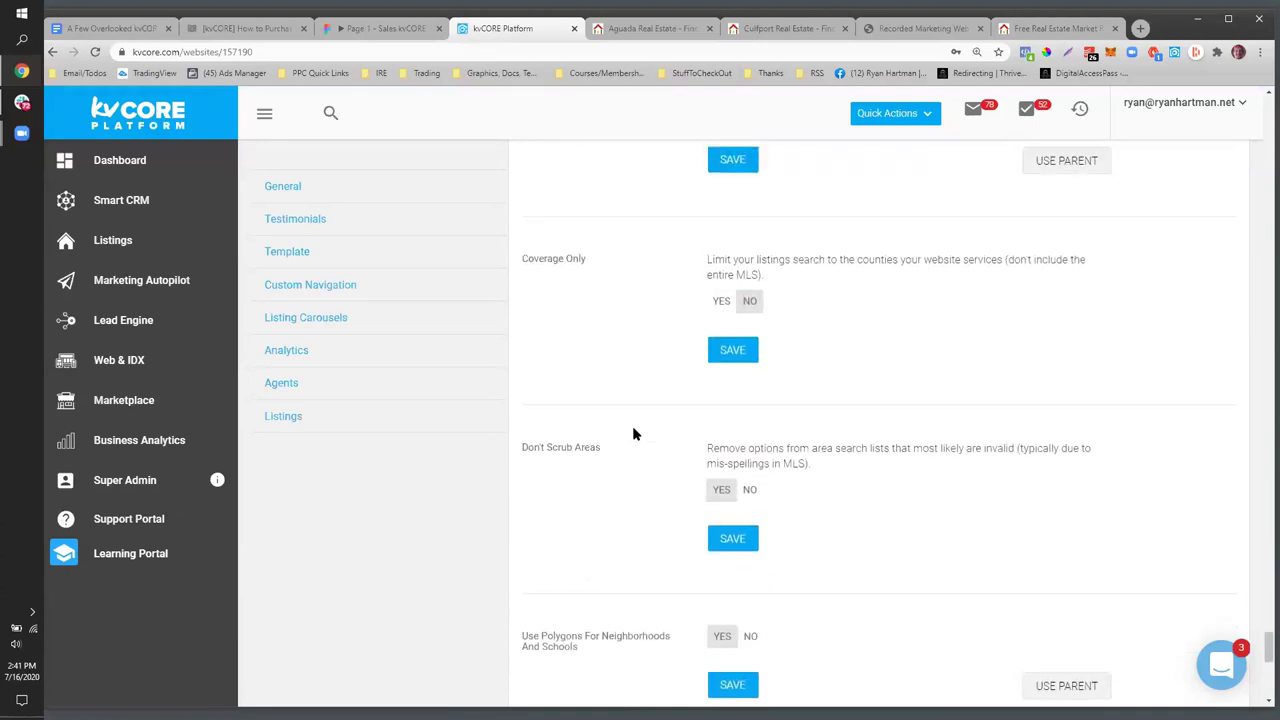
scroll(745, 543, "up", 3)
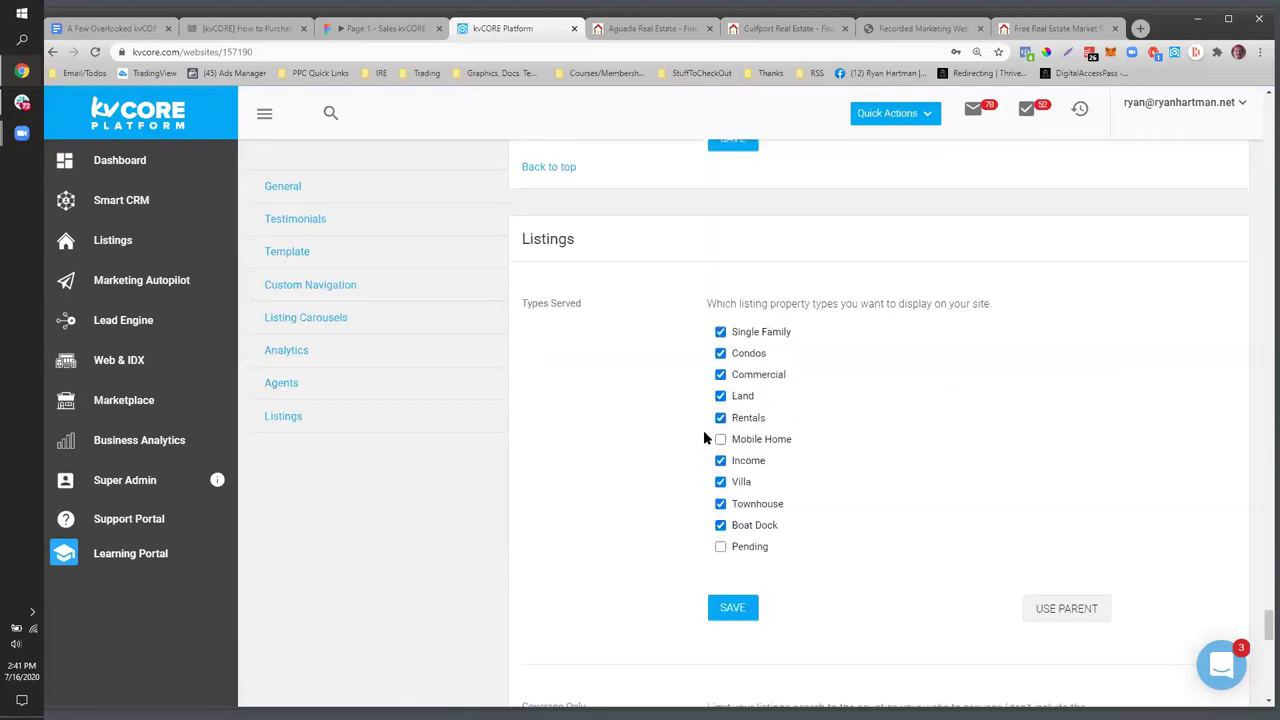
- Adjust Types Served to show Boat Dock, Mobile Home, Land, Rentals and Commercial listings, and save
left_click(721, 417)
left_click(720, 396)
left_click(718, 527)
left_click(720, 440)
left_click(721, 548)
left_click(720, 396)
left_click(720, 418)
left_click(720, 375)
left_click(730, 606)
scroll(680, 560, "down", 12)
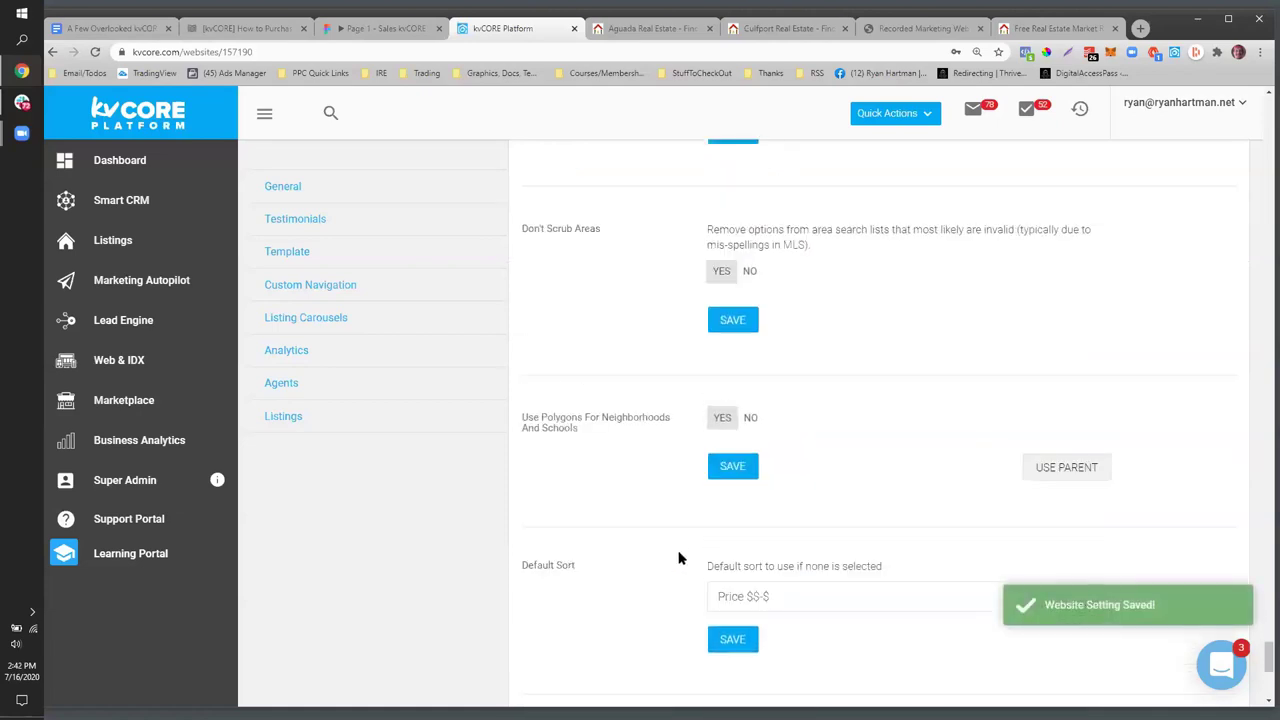
scroll(650, 550, "down", 3)
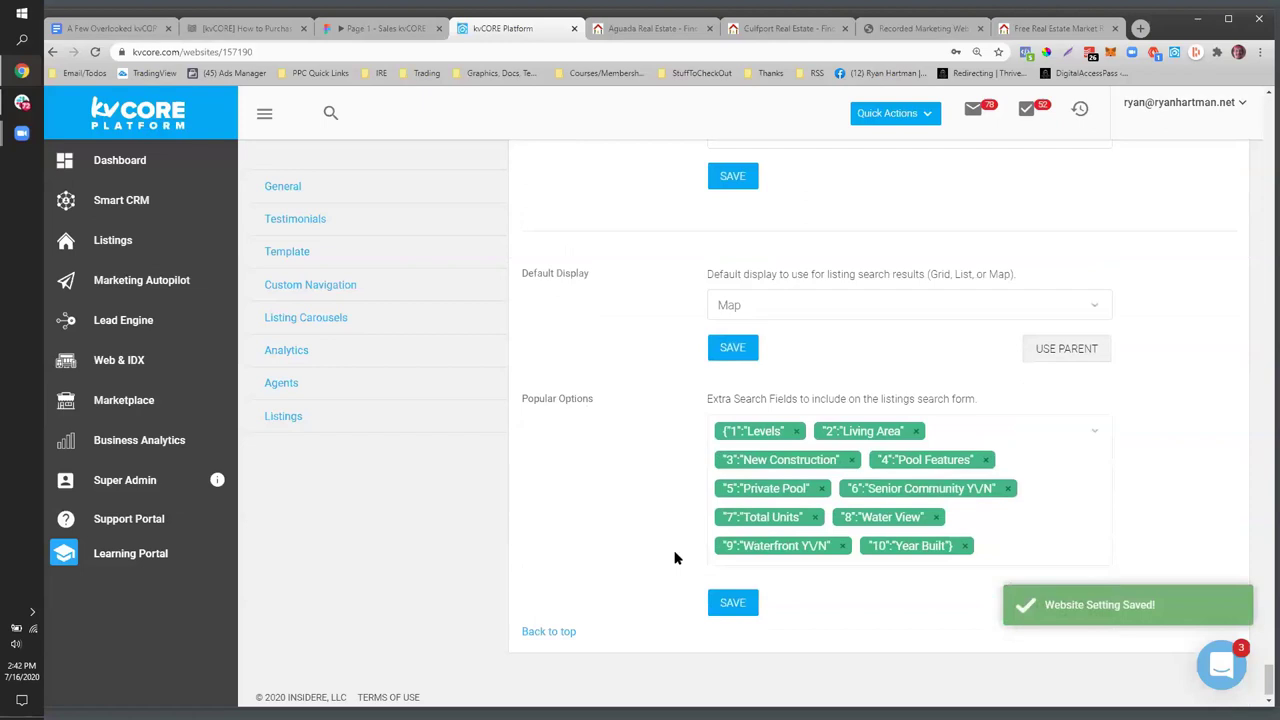
- Add Zoning as an extra search field, keeping the default results display on Map
left_click(998, 430)
scroll(929, 349, "down", 2)
scroll(900, 337, "down", 10)
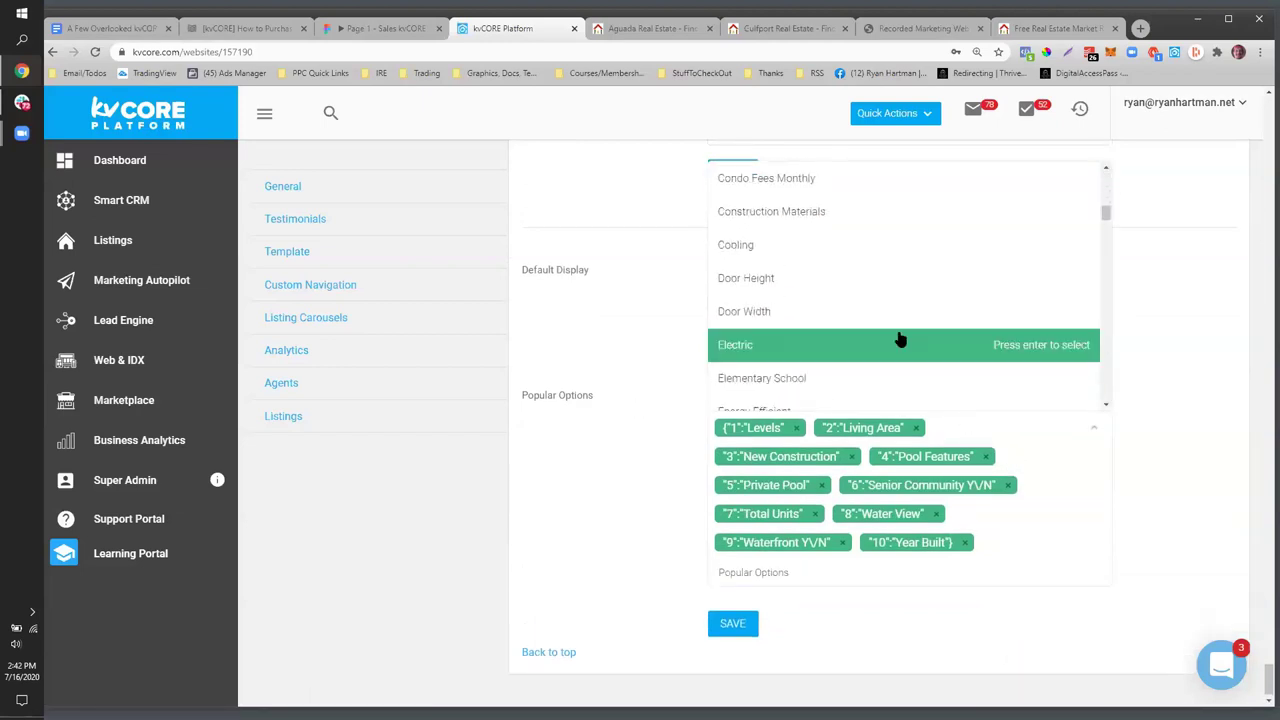
scroll(877, 320, "down", 4)
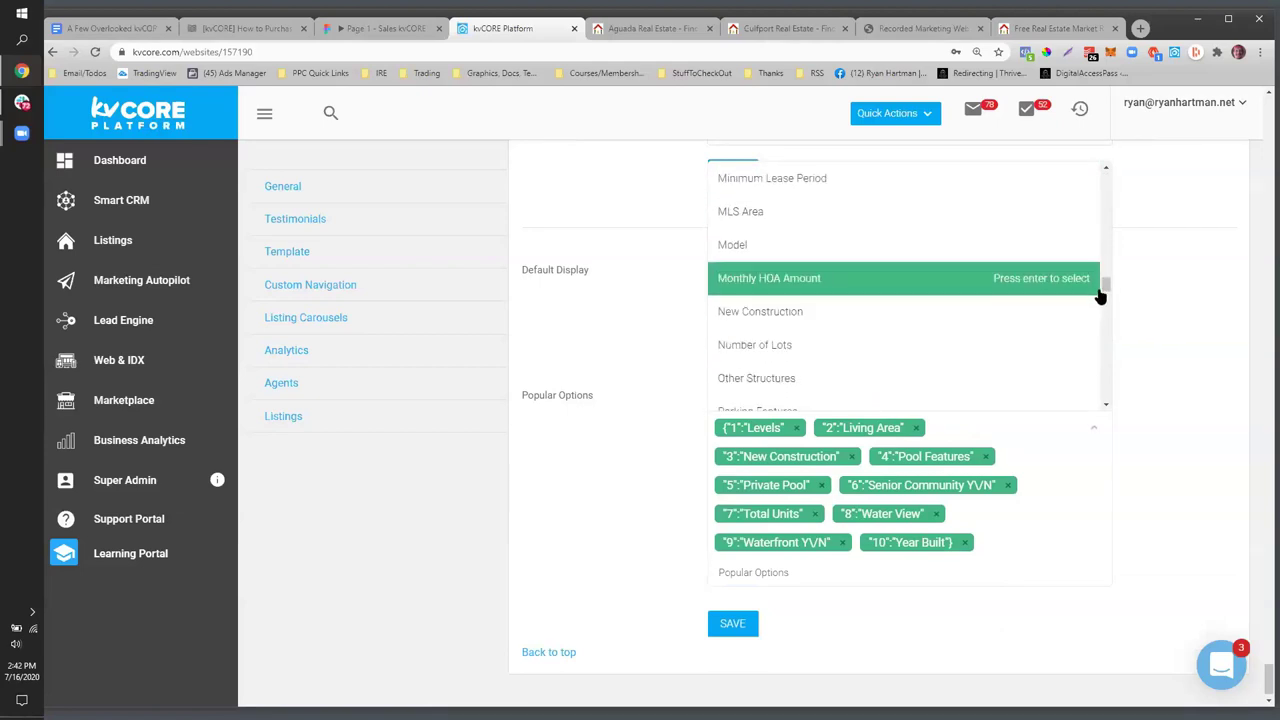
left_click_drag(1106, 285, 1106, 398)
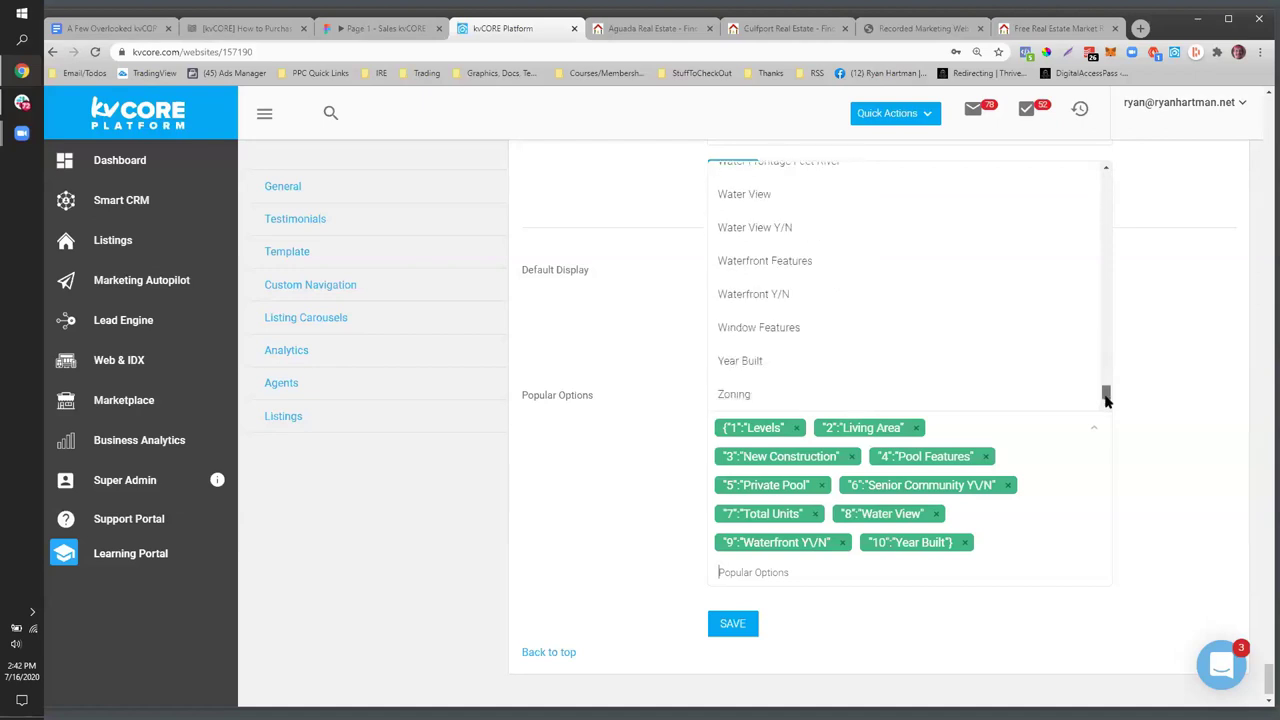
left_click(760, 392)
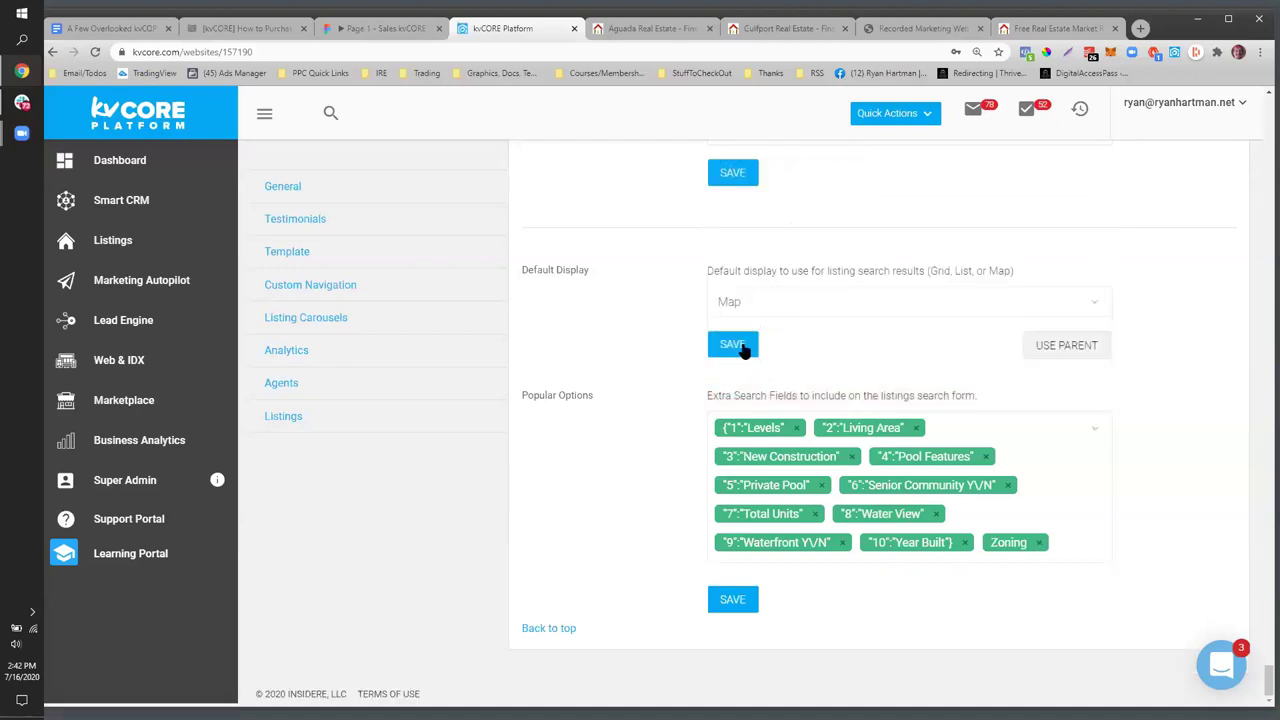
left_click(1090, 293)
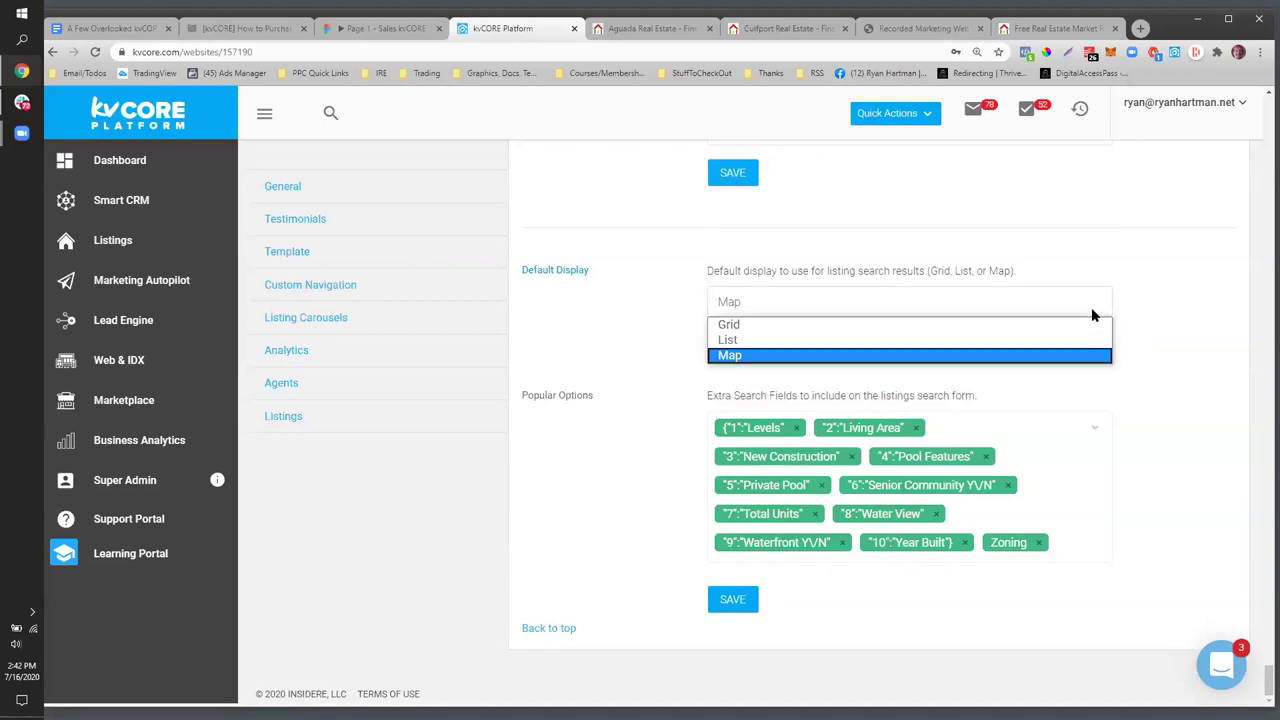
left_click(891, 255)
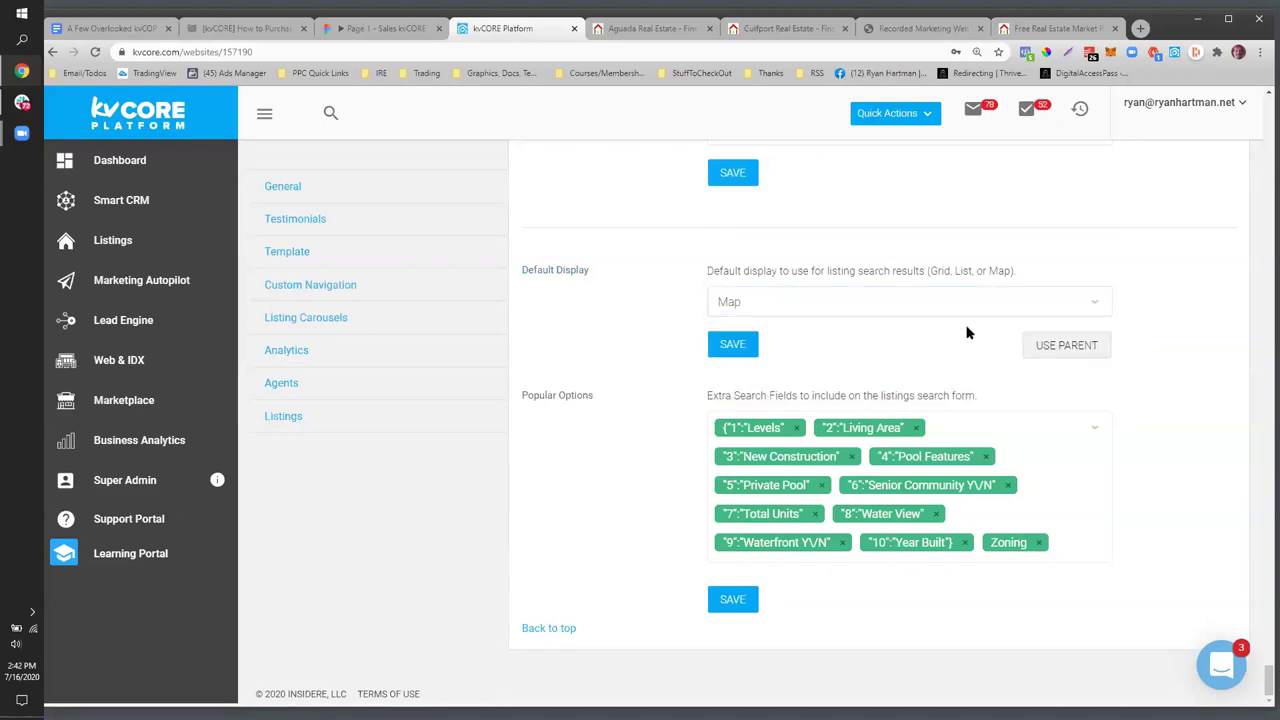
- Add Waterfront Features as an extra search field, with the default display still Map
left_click(958, 434)
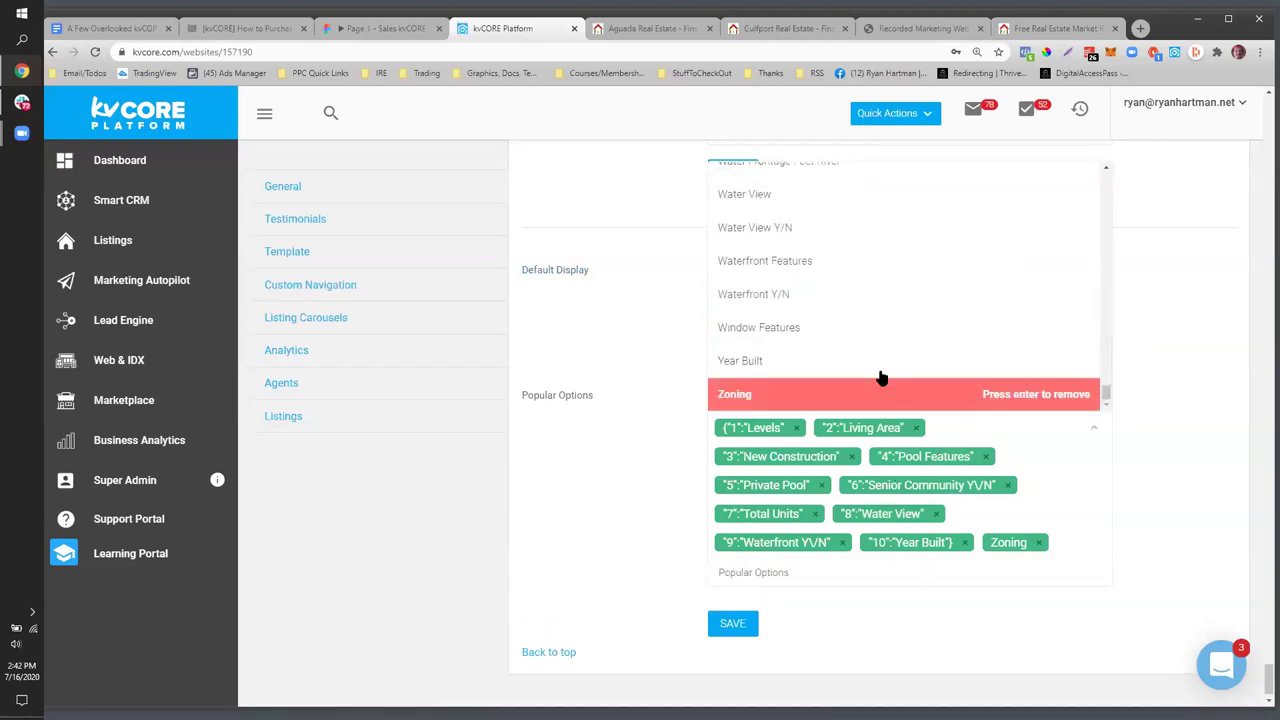
scroll(882, 377, "up", 1)
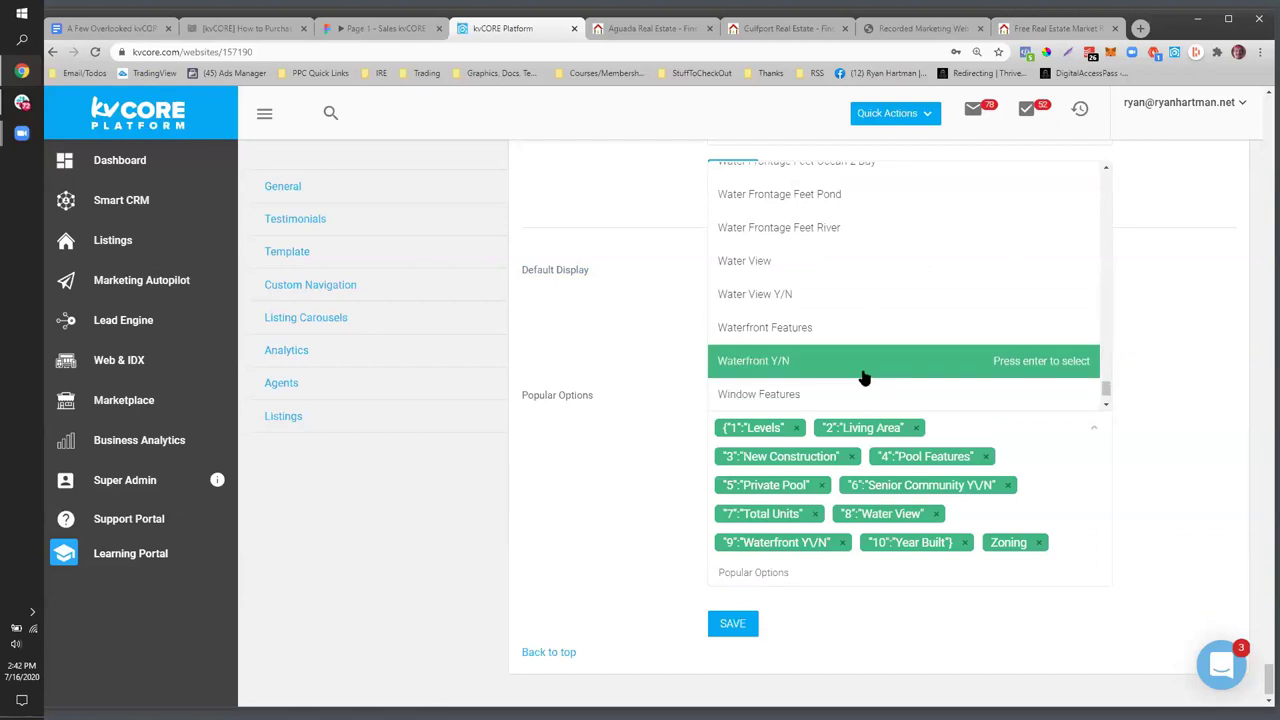
left_click(802, 331)
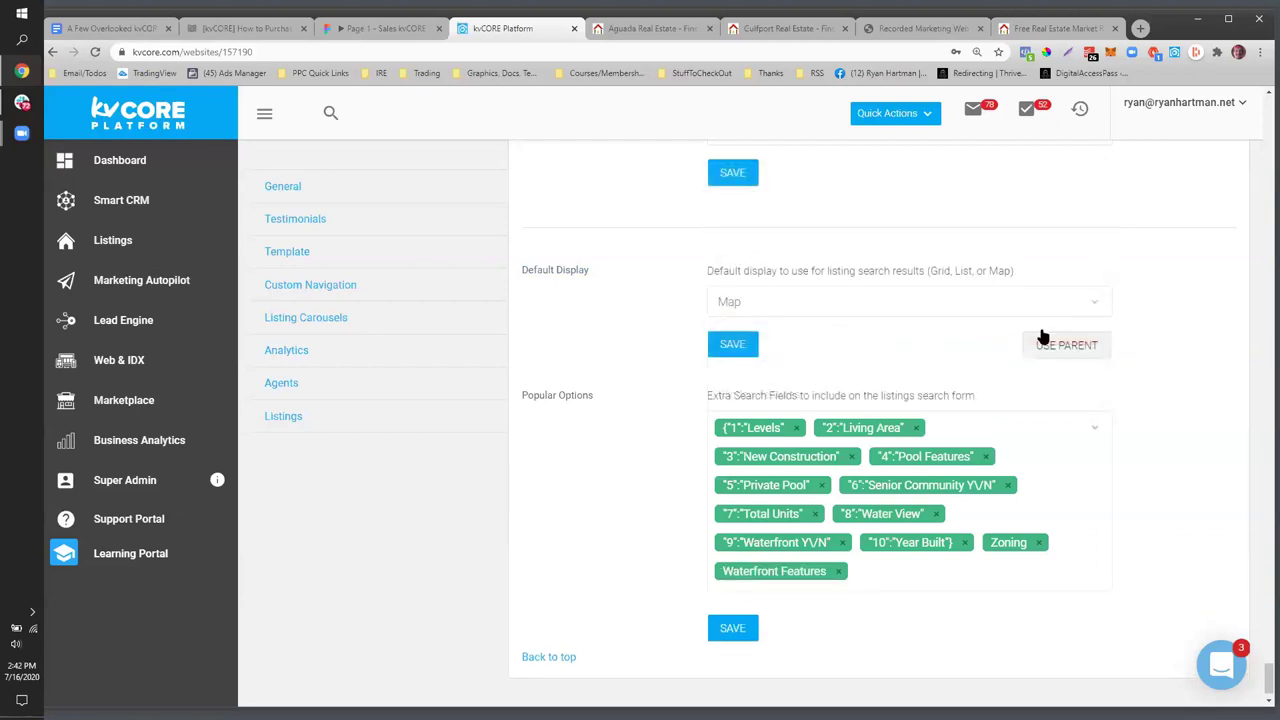
left_click(1104, 313)
left_click(1091, 302)
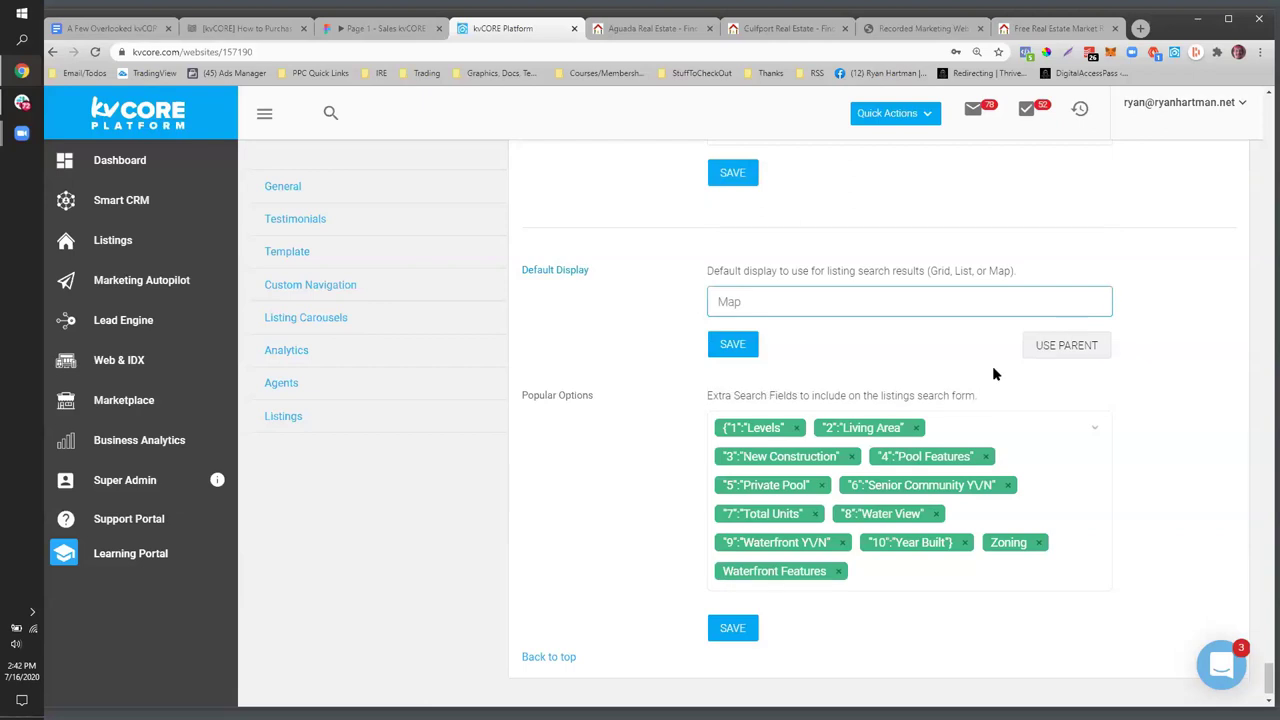
- Browse the remaining extra search field options, then close the list
left_click(995, 441)
scroll(889, 323, "up", 2)
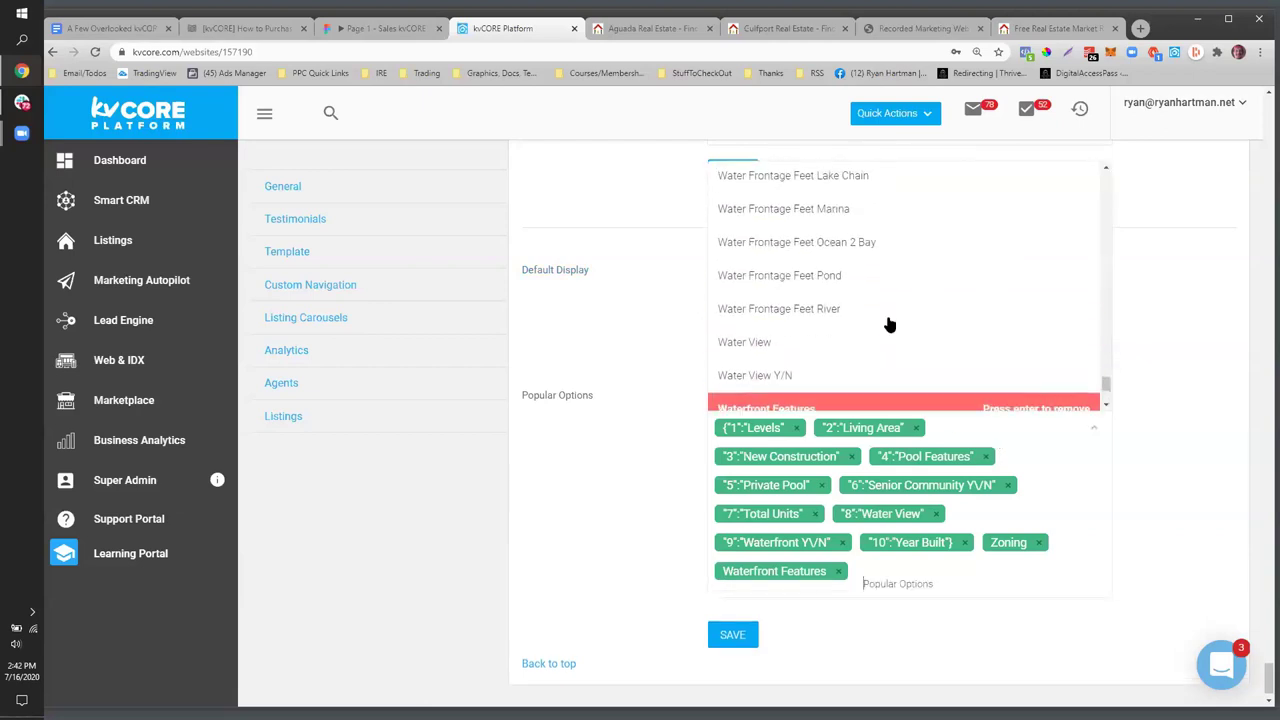
scroll(889, 323, "up", 5)
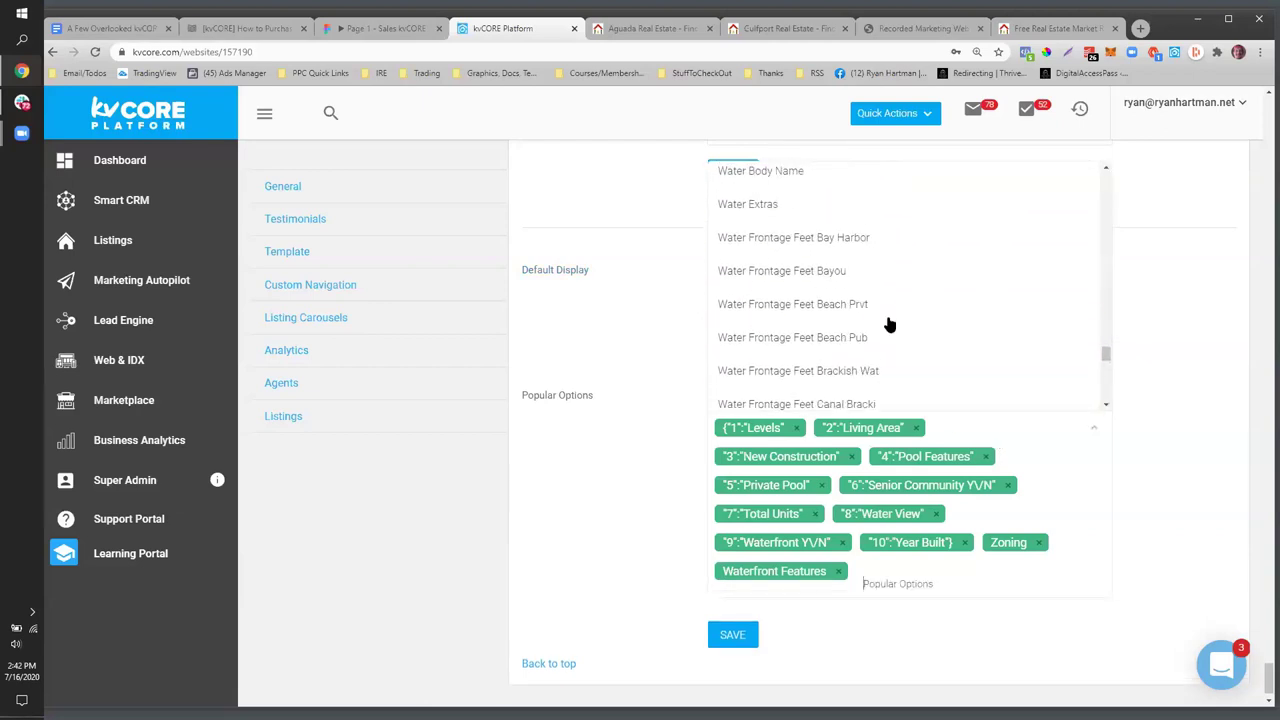
scroll(889, 323, "up", 5)
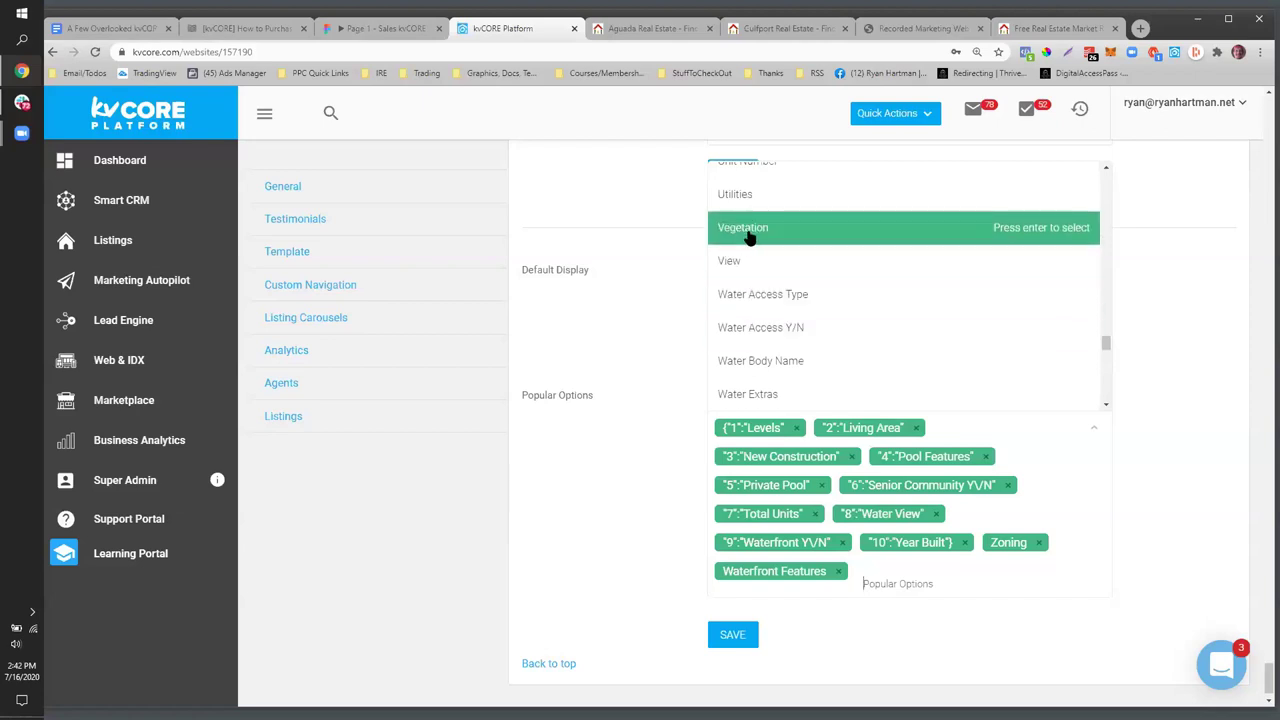
scroll(808, 331, "up", 5)
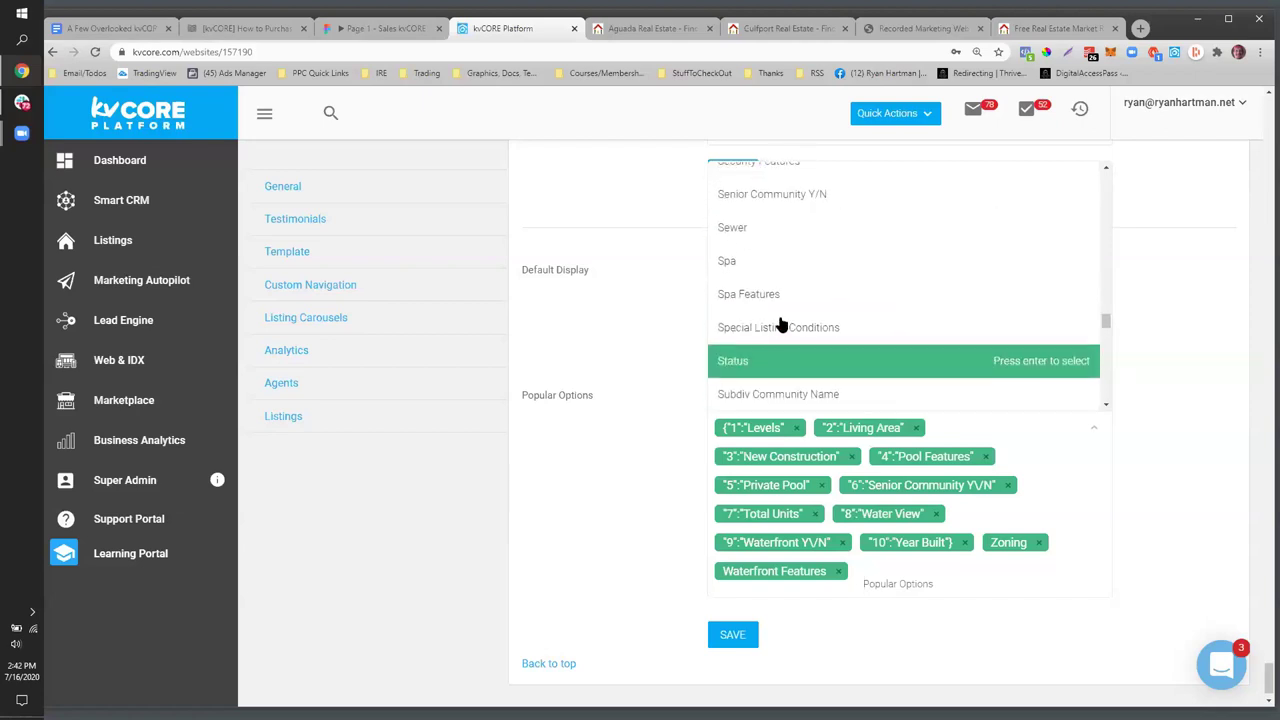
scroll(795, 340, "up", 3)
scroll(808, 360, "up", 2)
scroll(808, 360, "down", 6)
scroll(808, 360, "down", 5)
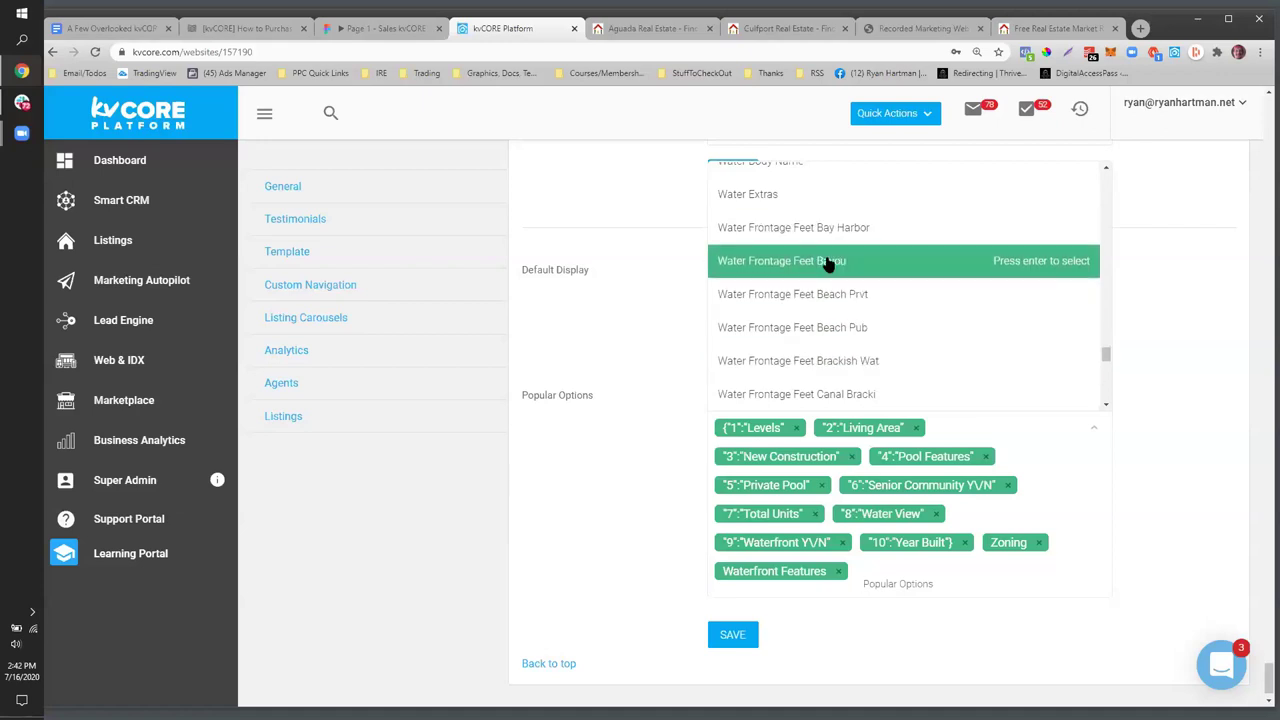
scroll(825, 260, "down", 7)
scroll(812, 262, "down", 3)
scroll(814, 277, "up", 5)
left_click(647, 314)
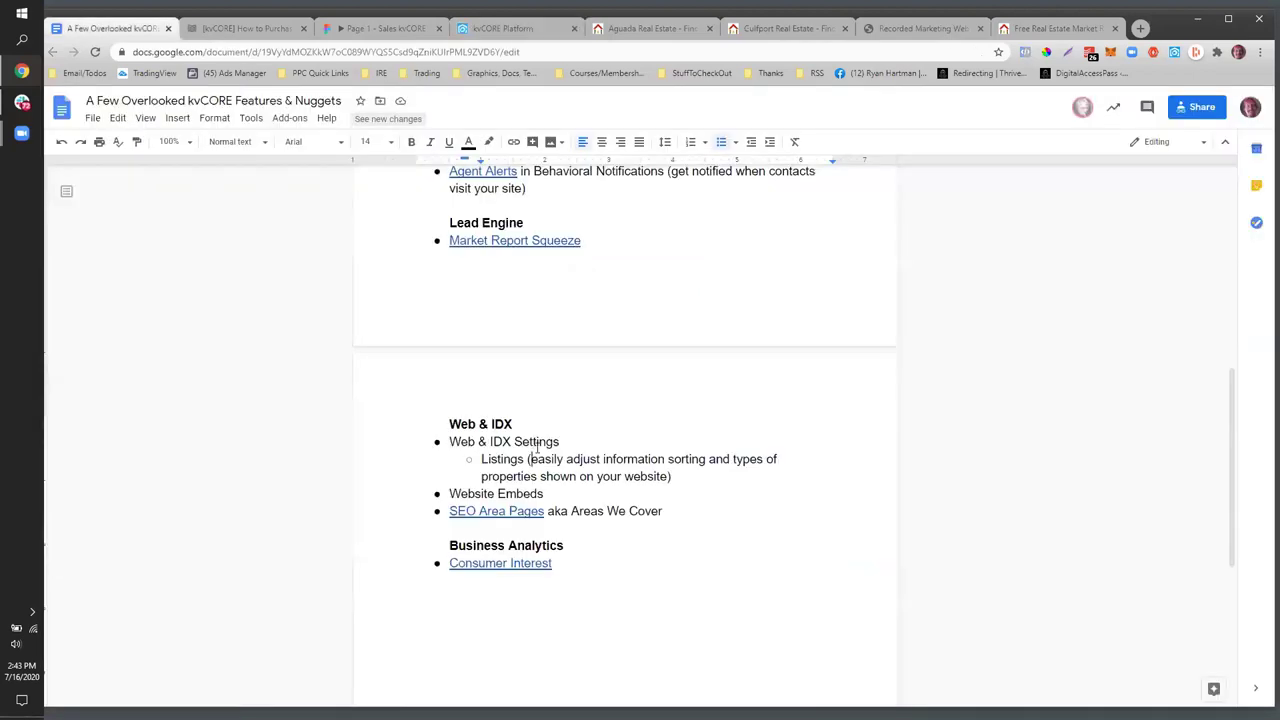
- Return to kvCORE and scroll to the top of the website Settings page
left_click(490, 29)
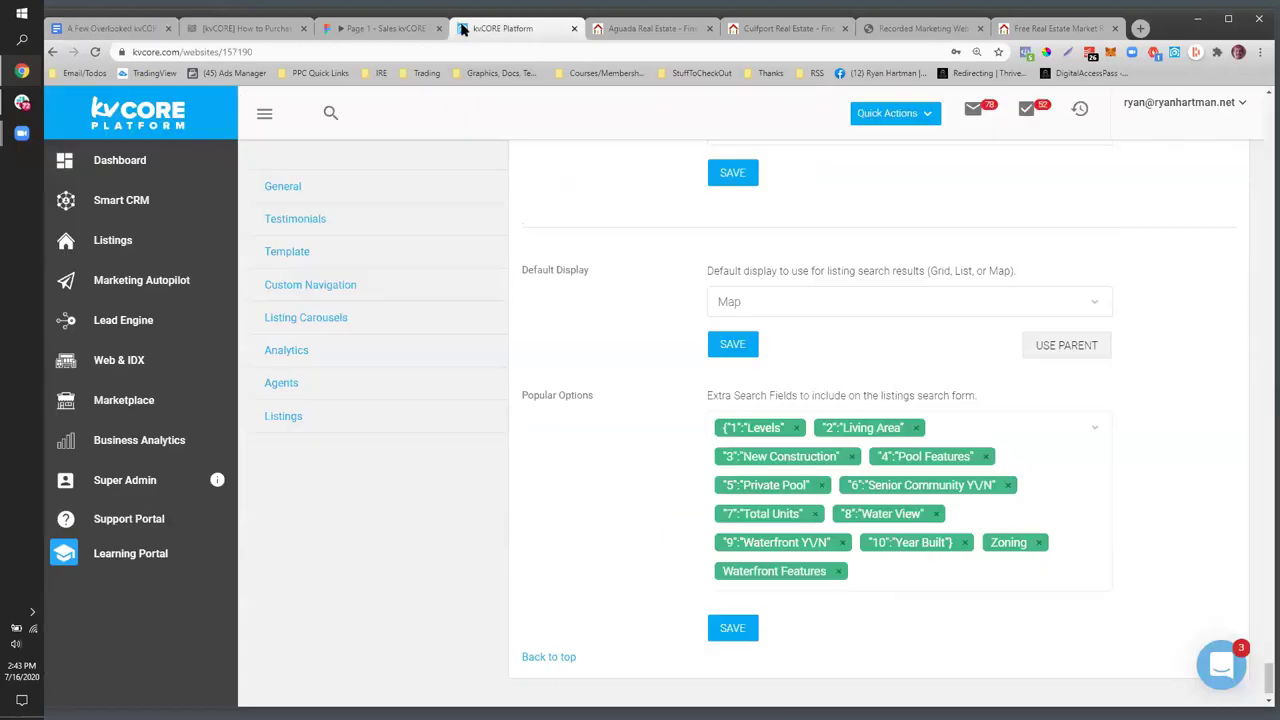
scroll(531, 414, "up", 10)
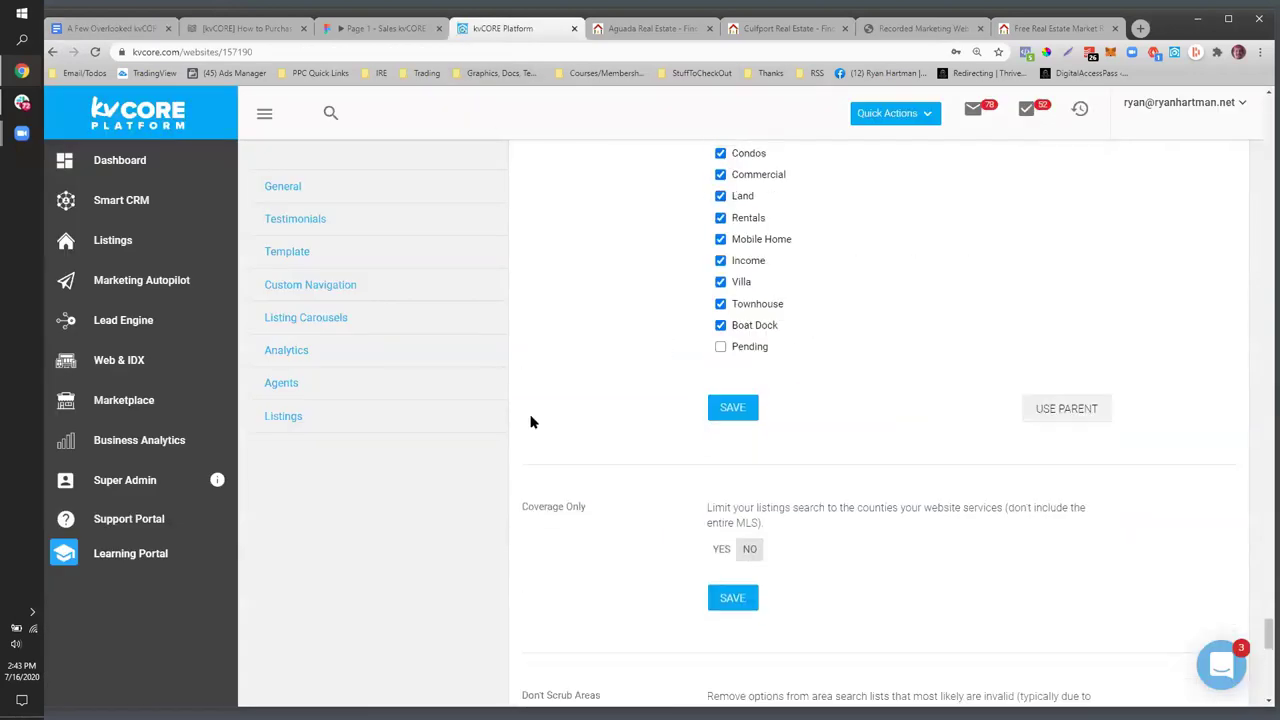
scroll(1250, 470, "up", 5)
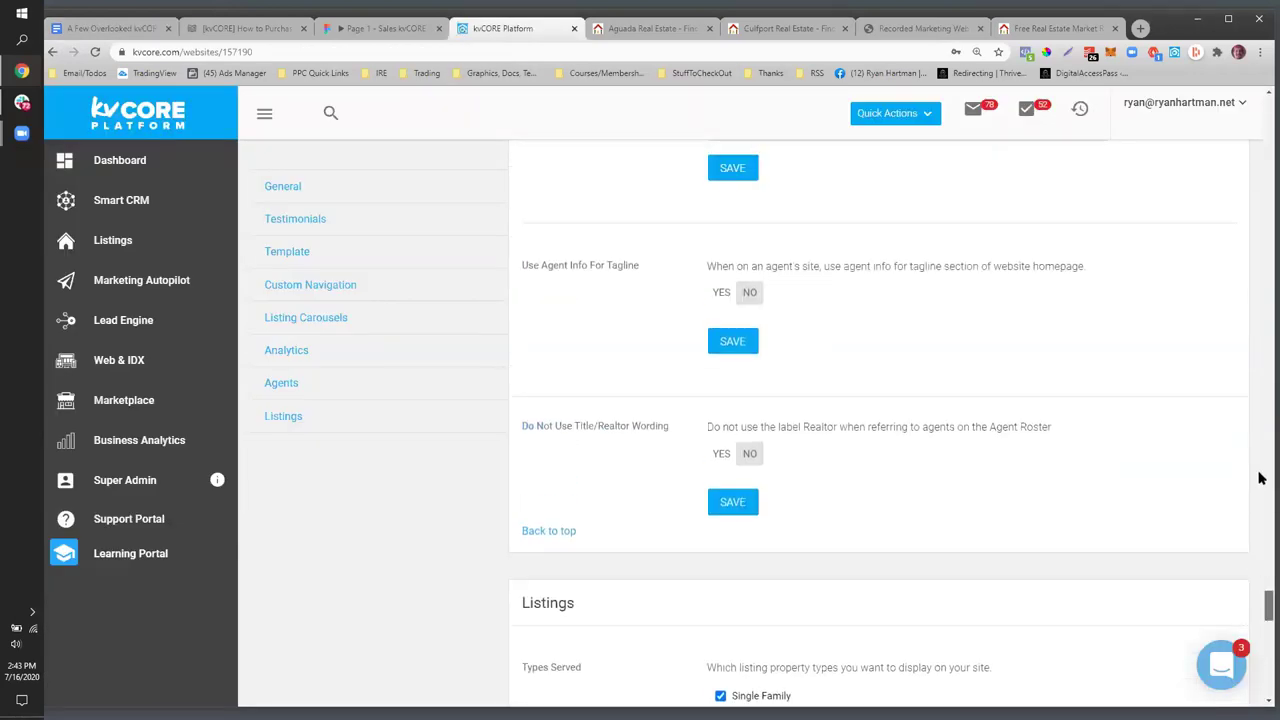
scroll(1230, 265, "up", 10)
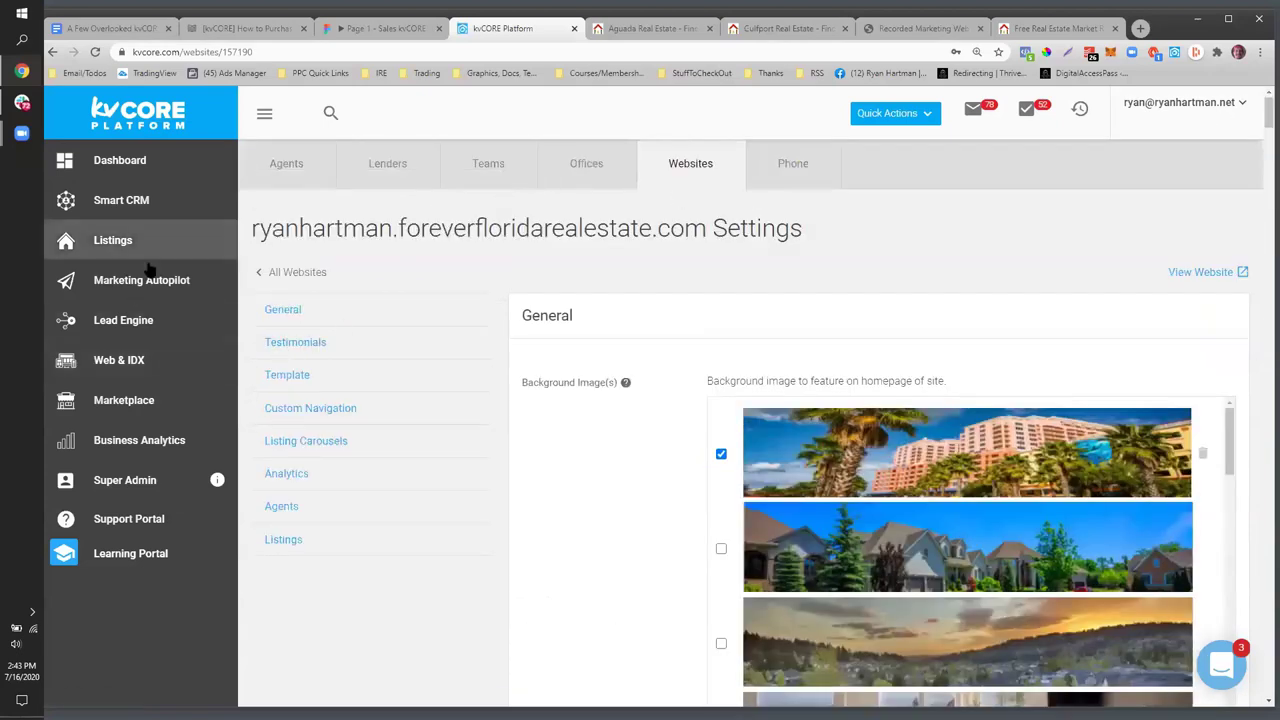
- Go to the Web & IDX Embeds page and generate the Forever Florida Real Estate website's QR code
left_click(137, 366)
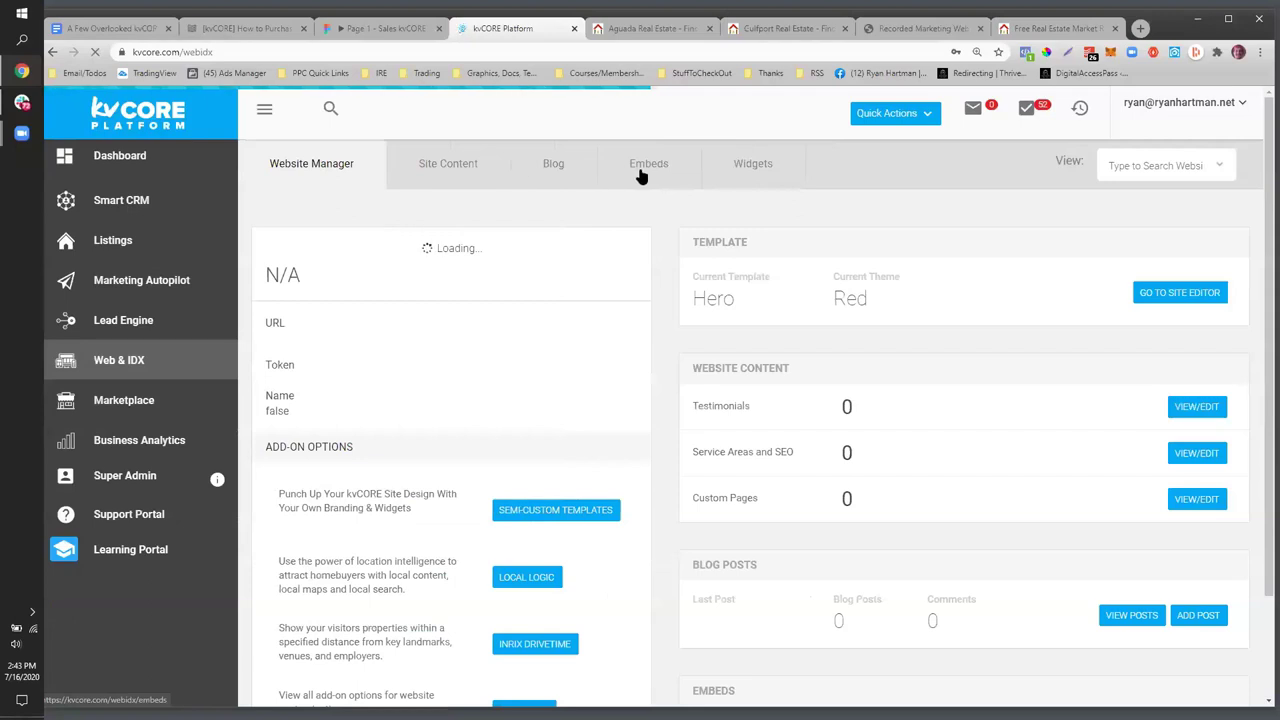
mouse_move(633, 172)
left_mouse_down()
mouse_move(686, 169)
mouse_move(617, 171)
left_mouse_up()
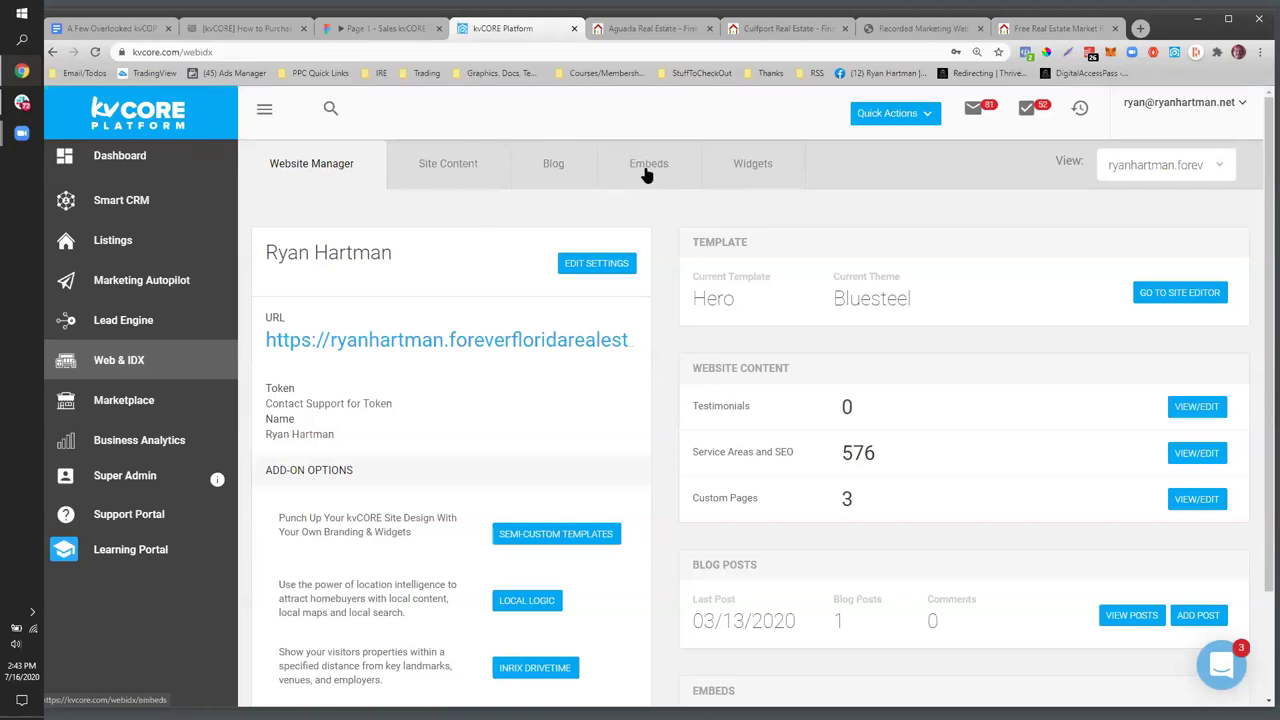
left_click(645, 172)
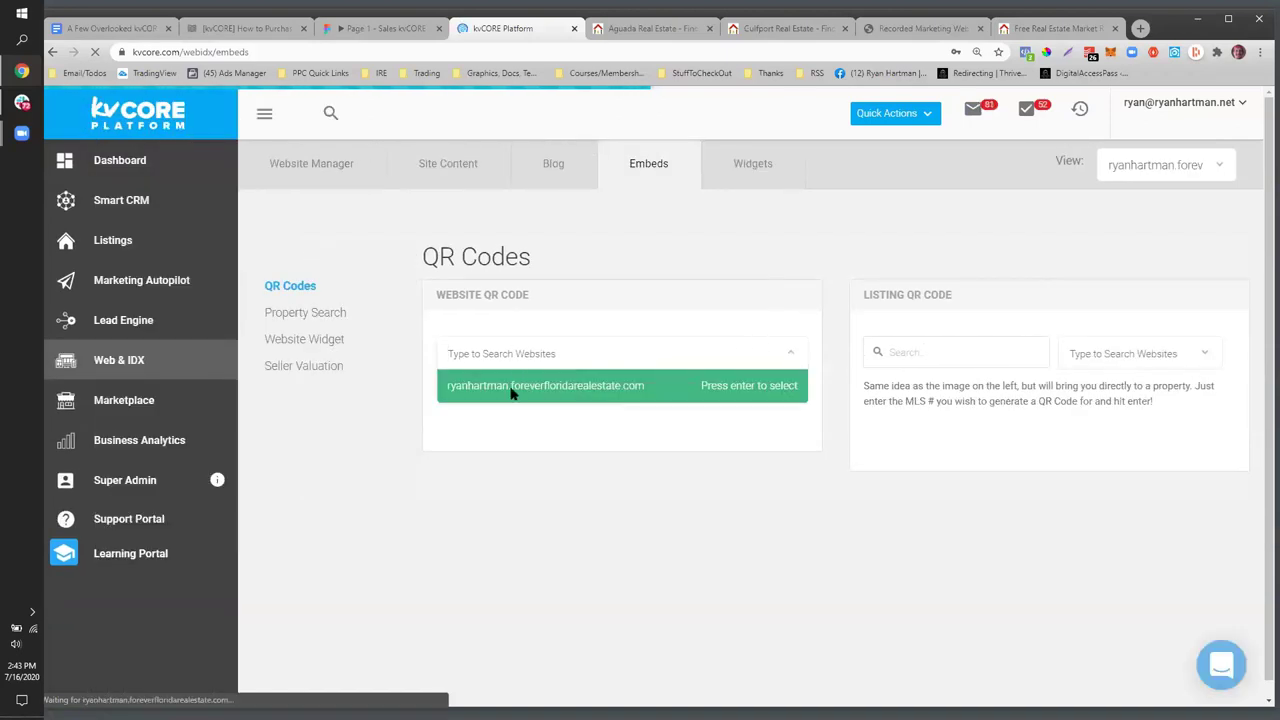
left_click(743, 393)
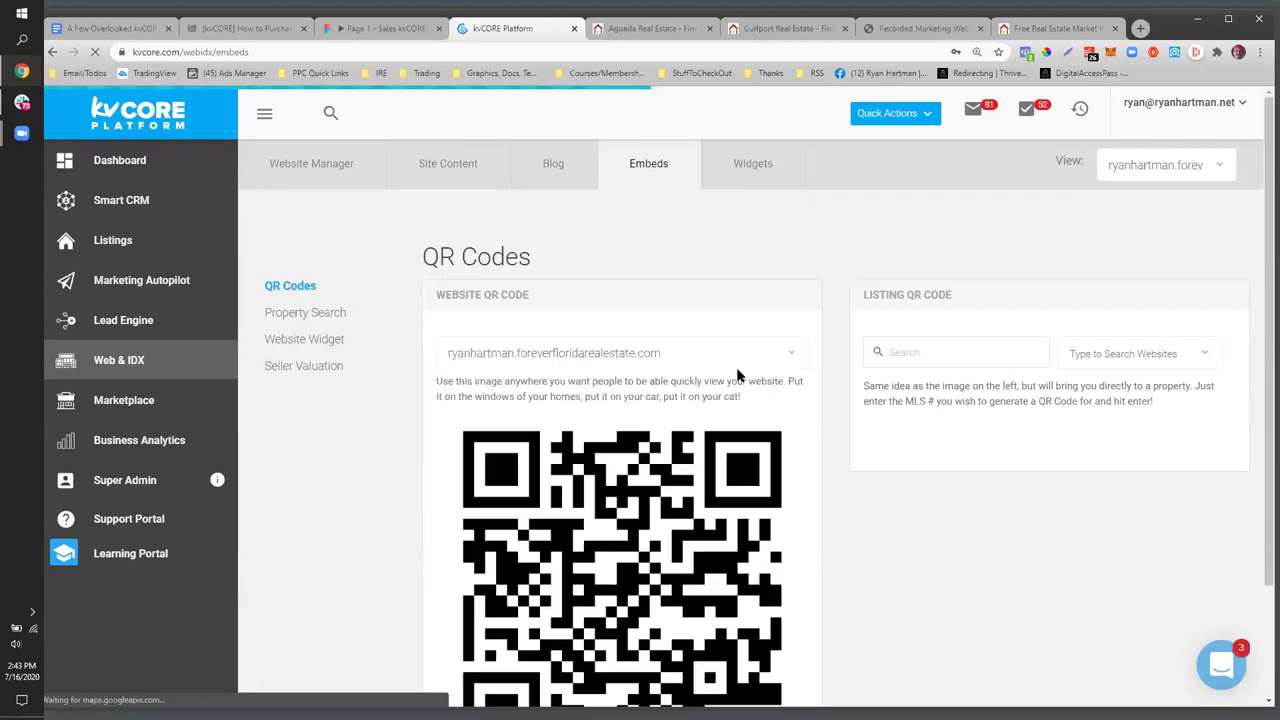
- Glance at the live Gulfport and Aguada Real Estate area pages, then return to the kvCORE QR codes page
scroll(619, 465, "down", 1)
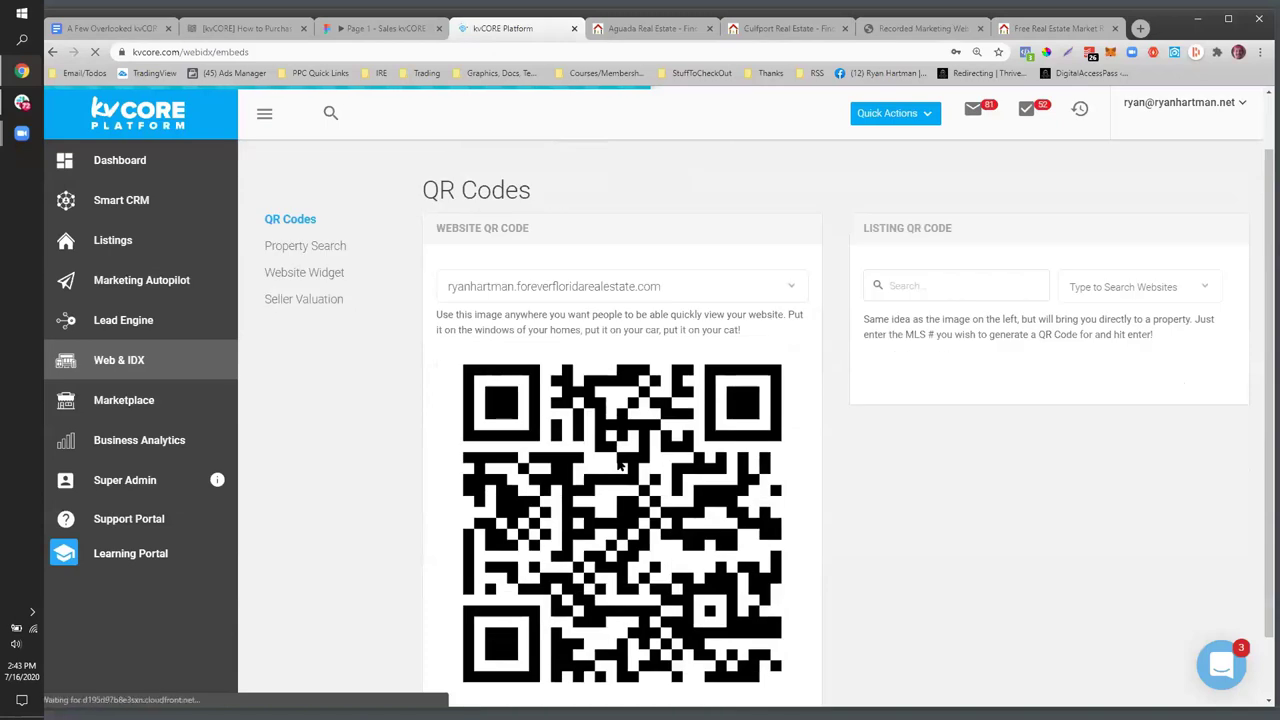
left_click(756, 32)
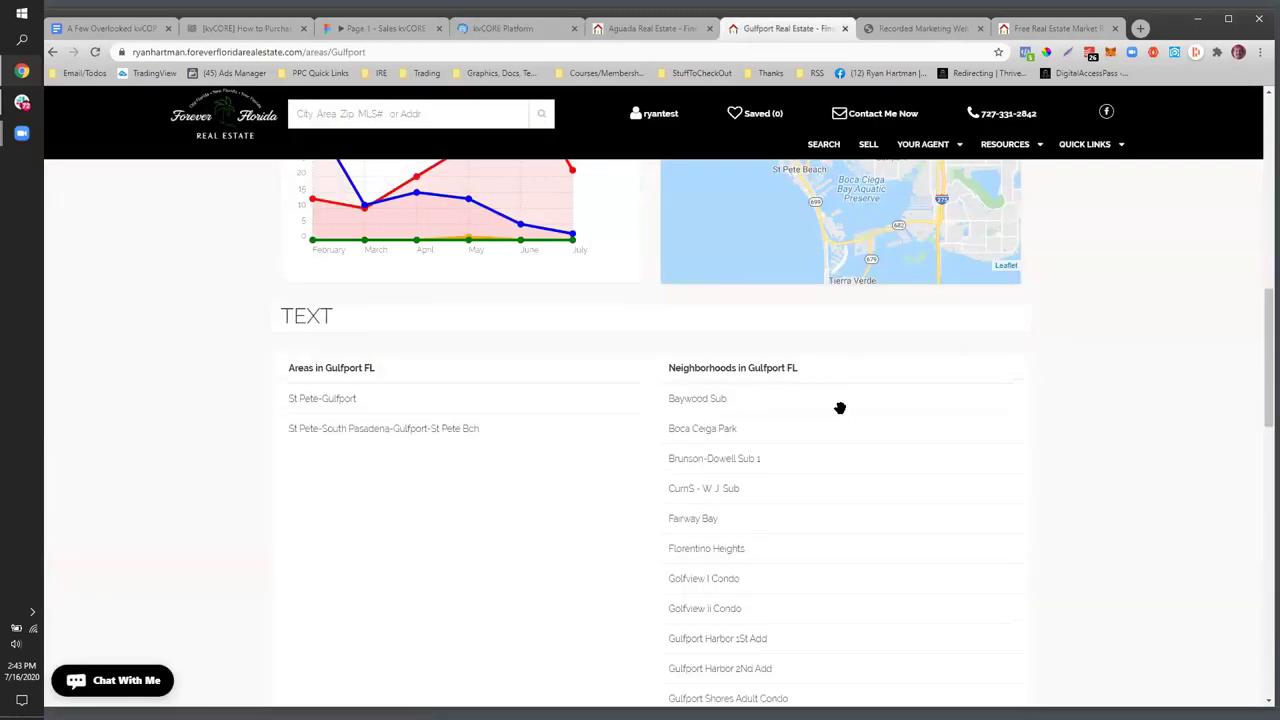
scroll(840, 408, "up", 5)
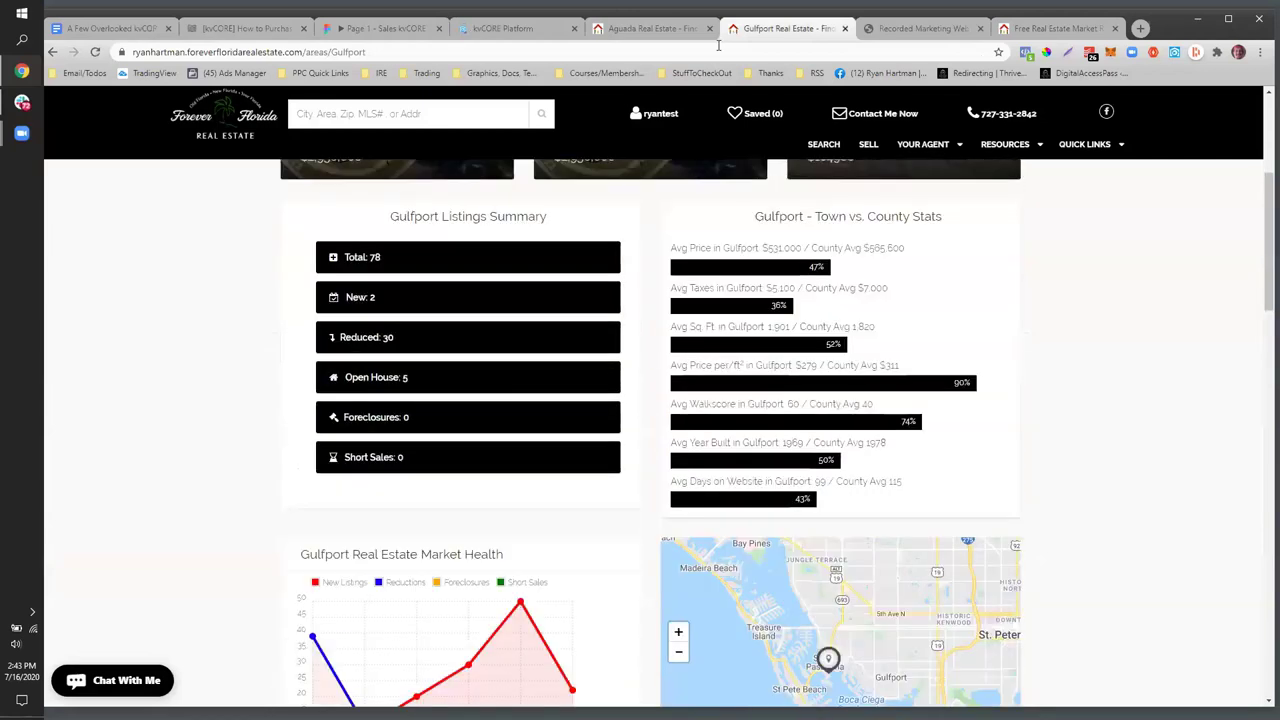
left_click(643, 30)
left_click(530, 32)
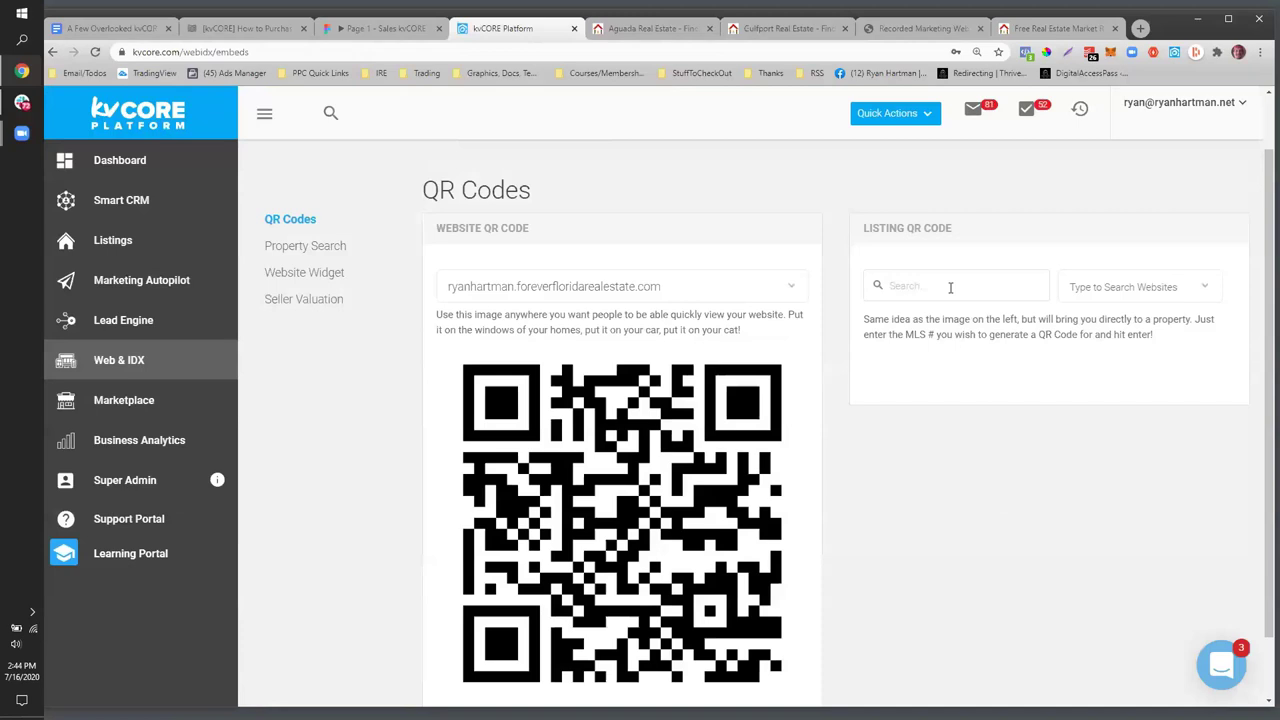
- Start a listing QR code search and review its website choices
left_click(1090, 287)
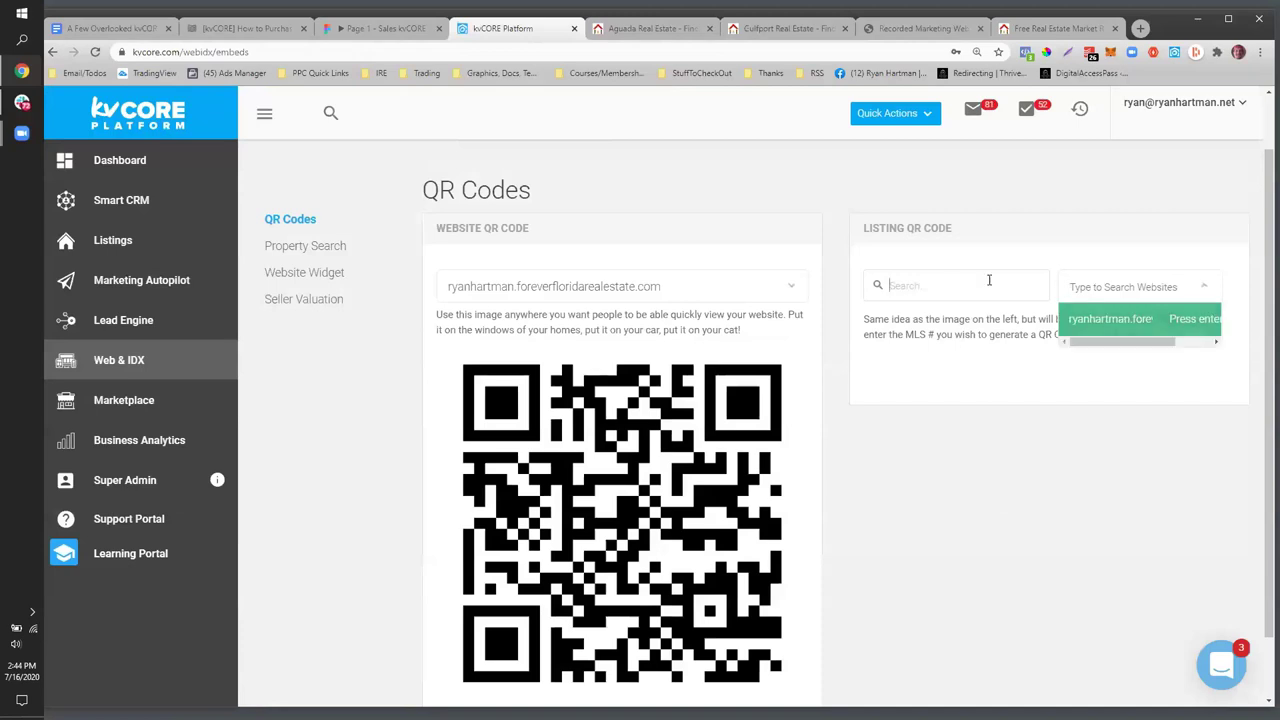
left_click(987, 284)
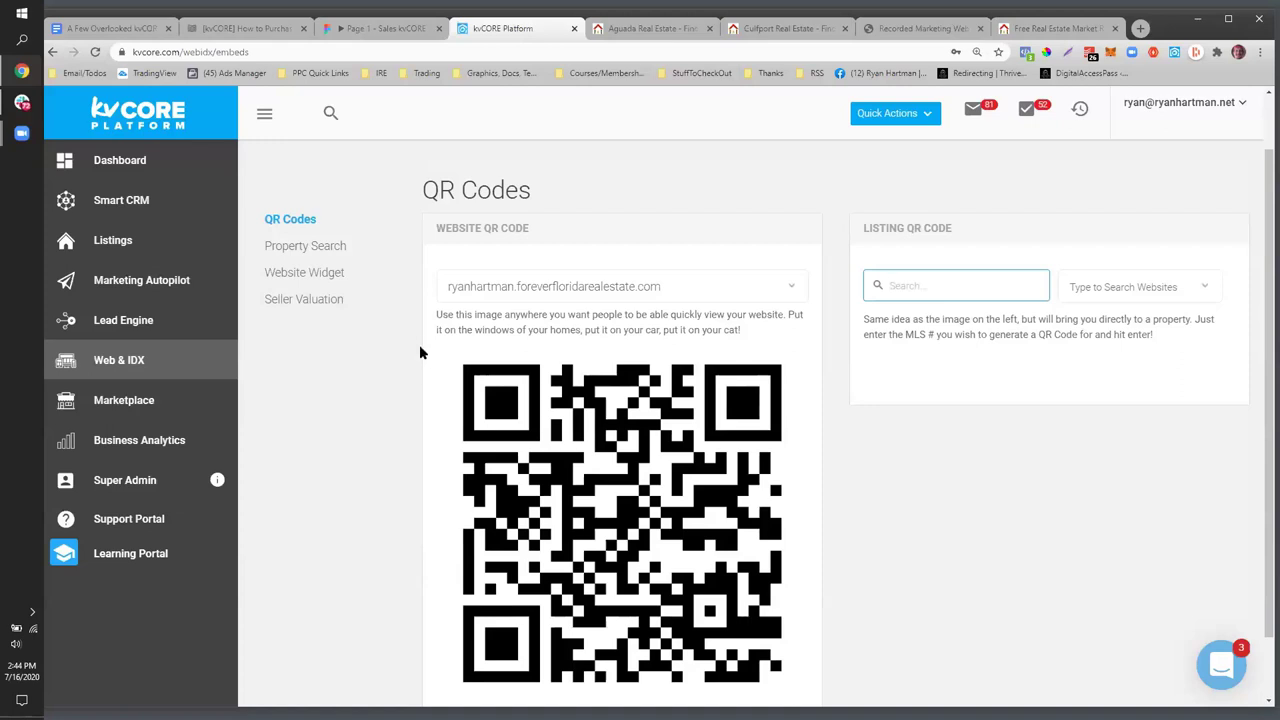
scroll(415, 340, "up", 1)
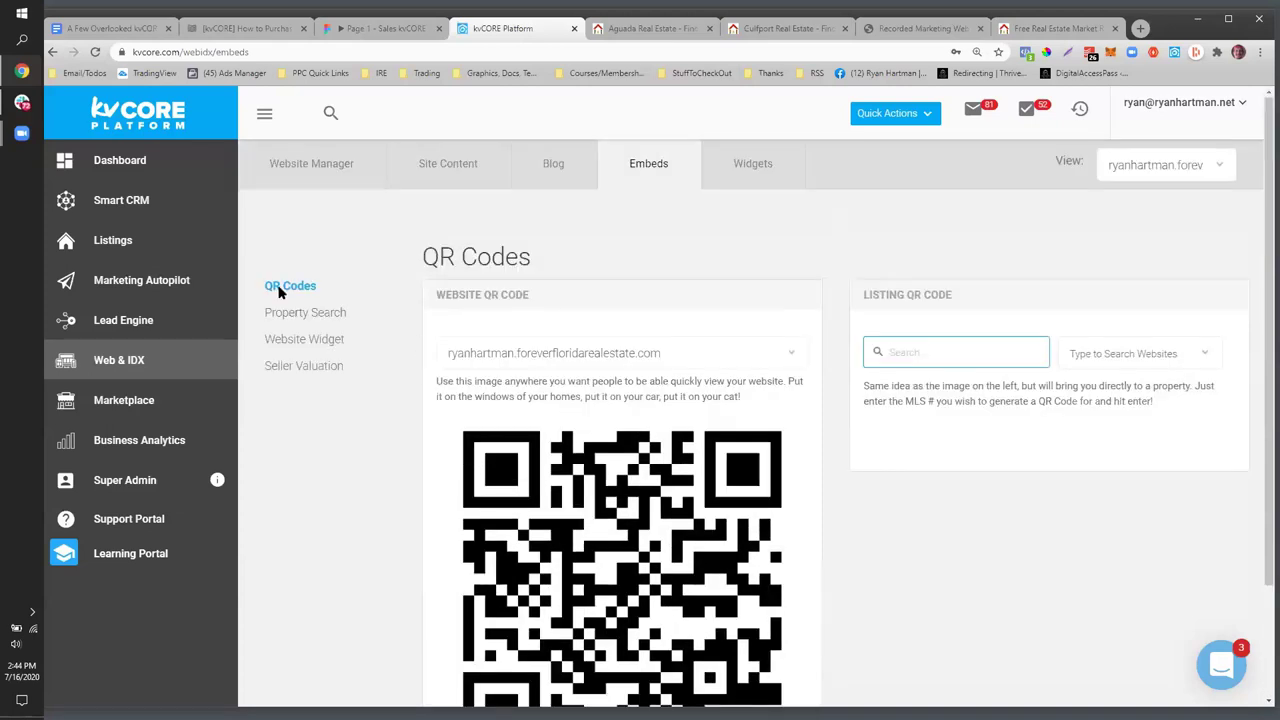
- Close the Zoom Cloud Meetings window and return to the feature outline document
mouse_move(20, 130)
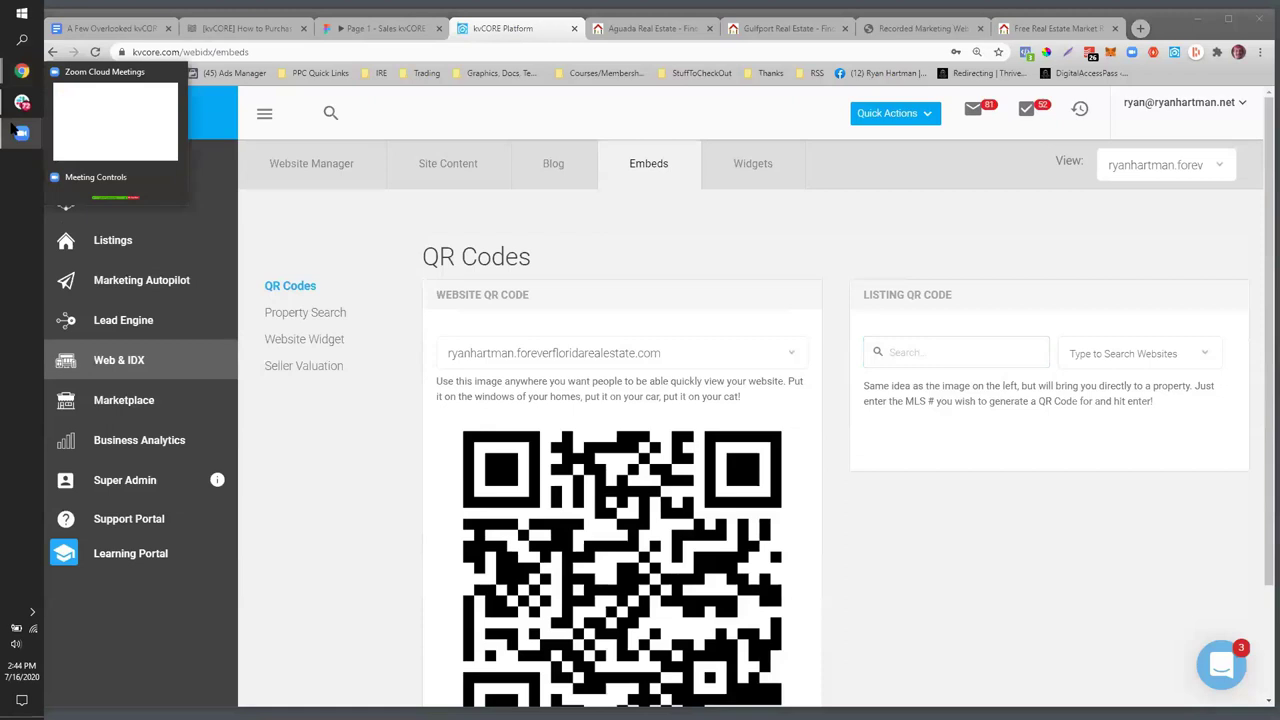
mouse_move(81, 153)
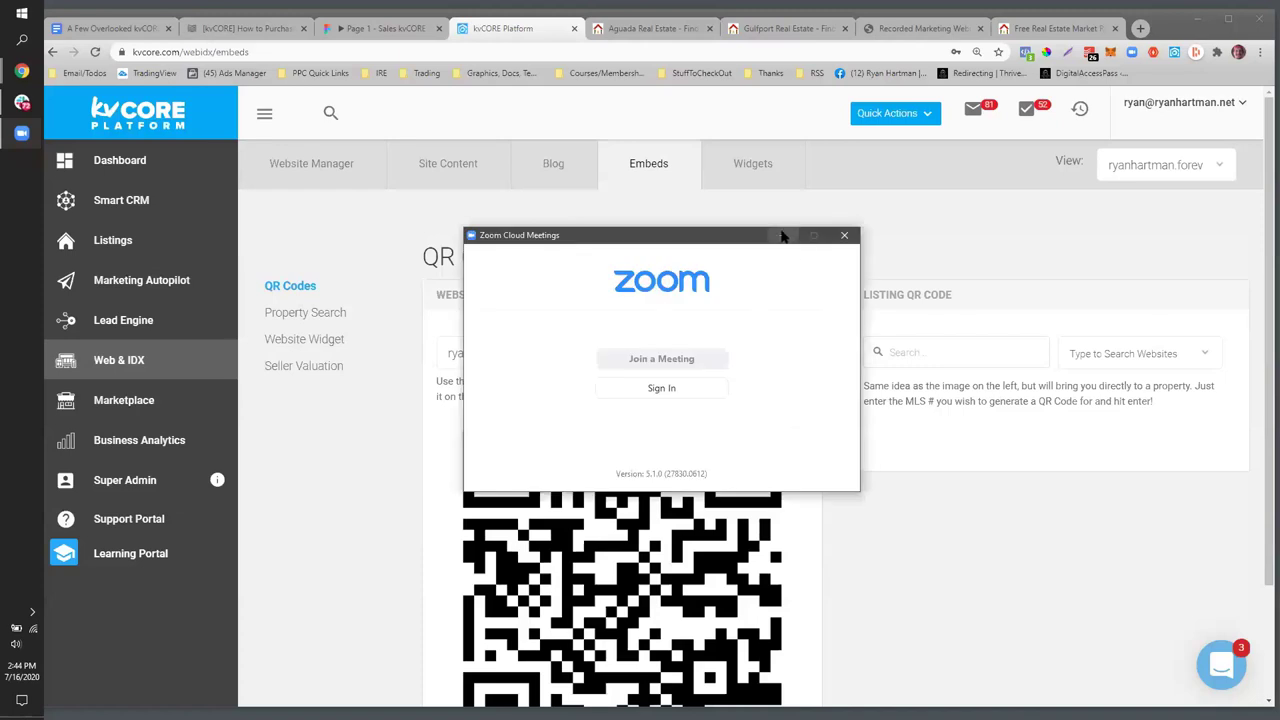
left_click(844, 235)
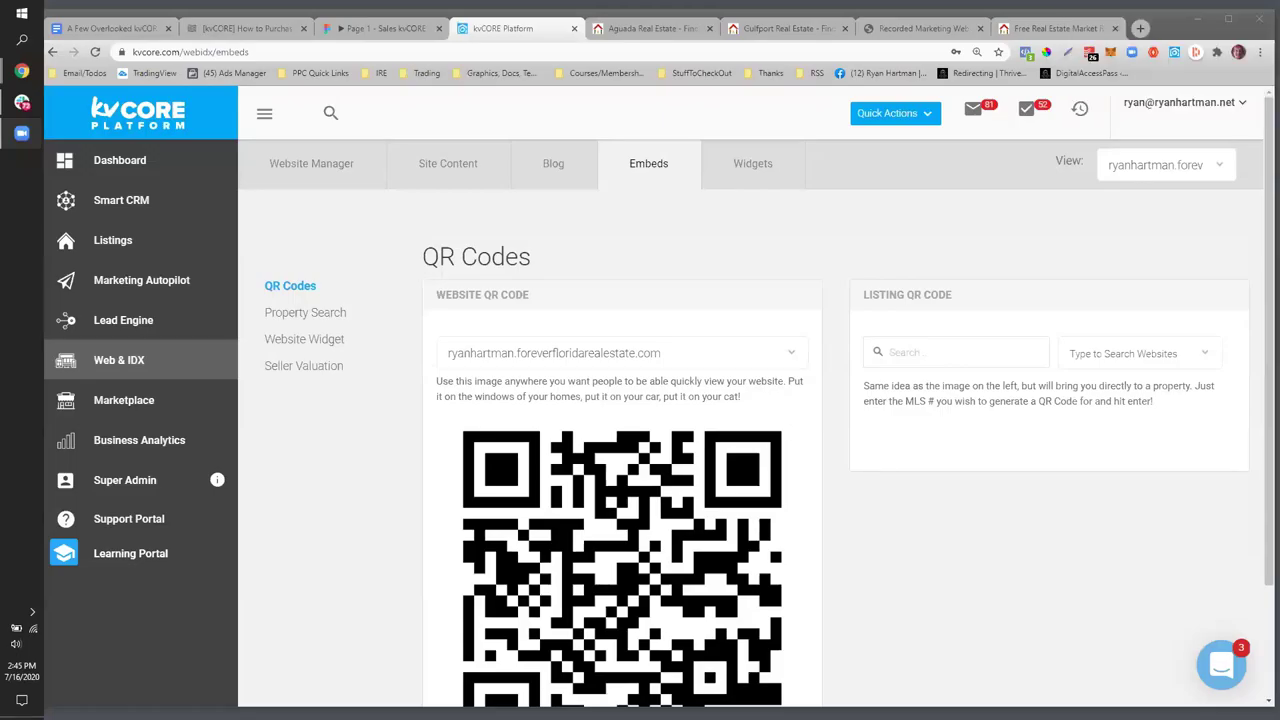
scroll(750, 450, "down", 3)
scroll(750, 450, "up", 3)
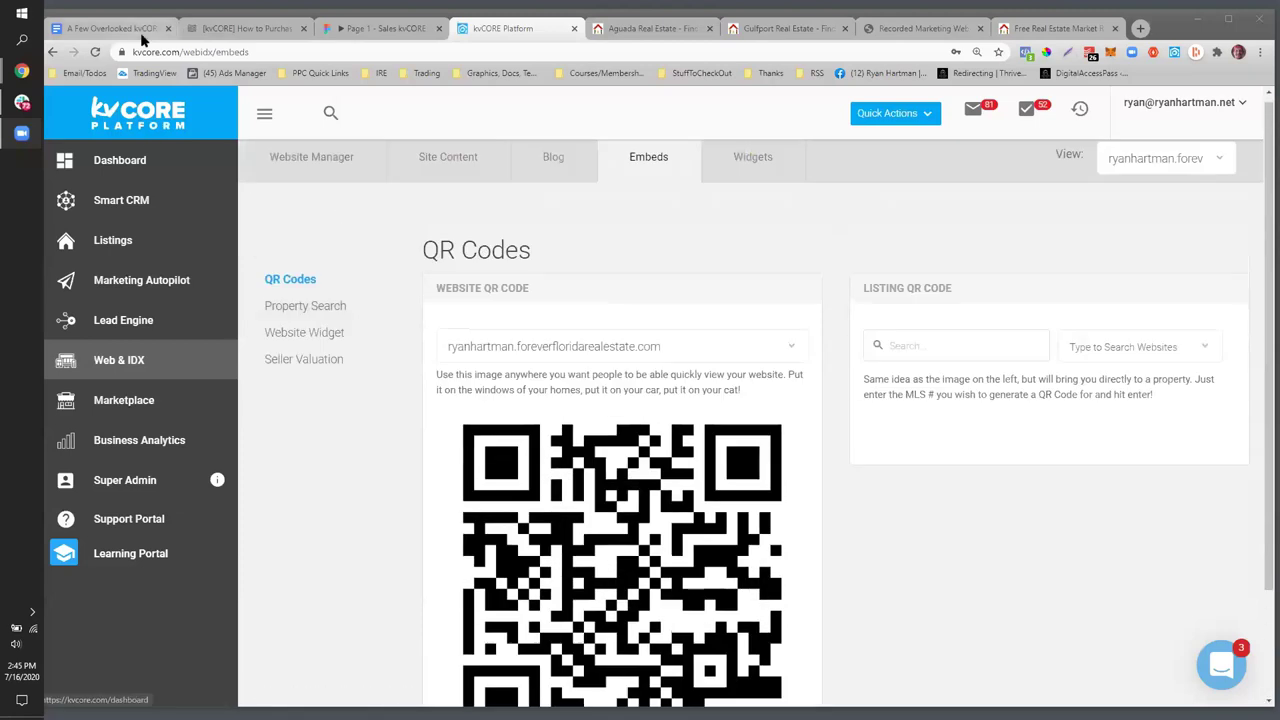
left_click(110, 28)
- Highlight the Web & IDX outline items in the notes, then clear the highlight
scroll(521, 510, "up", 1)
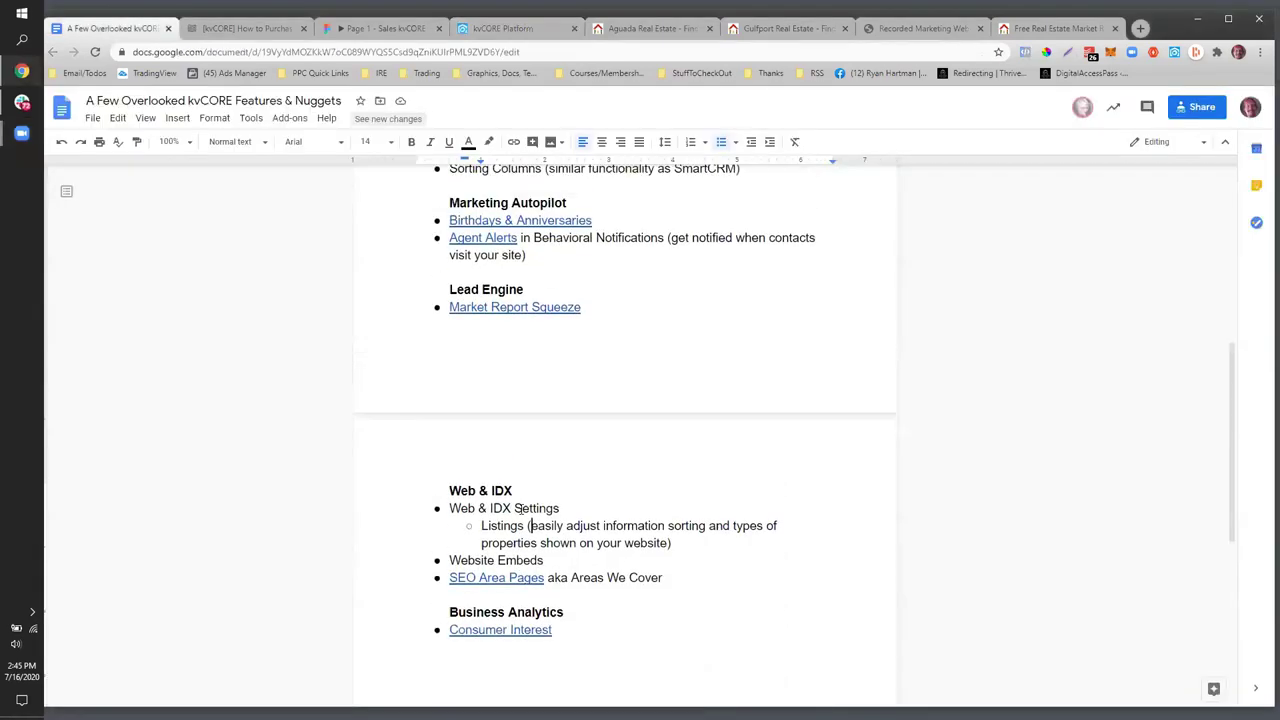
scroll(521, 510, "down", 2)
scroll(521, 510, "down", 1)
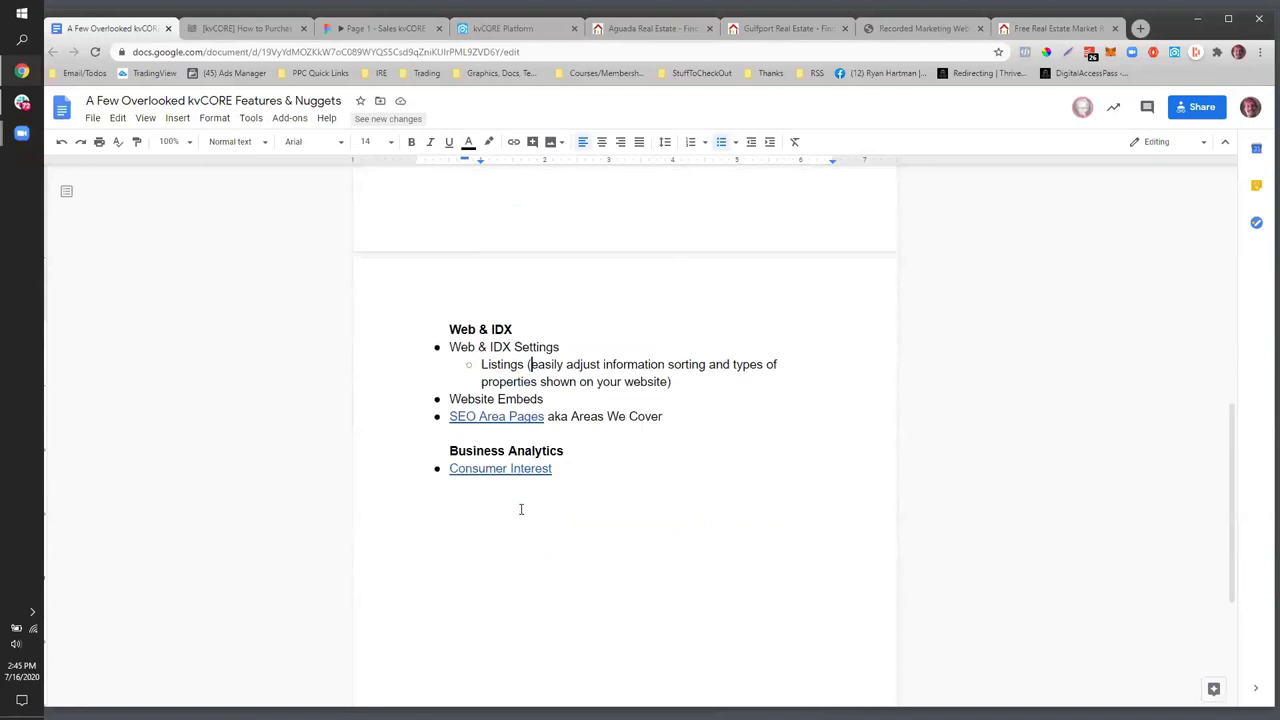
scroll(521, 508, "up", 1)
left_click_drag(548, 428, 458, 376)
left_click(610, 462)
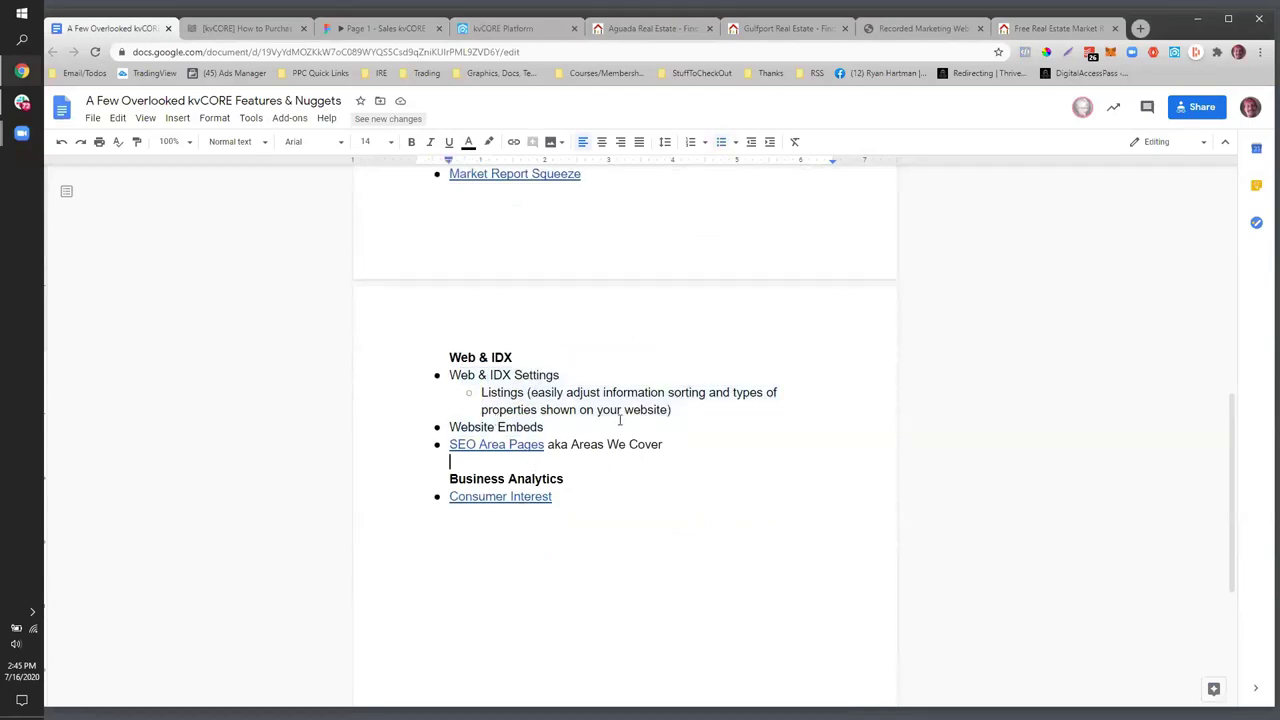
left_click_drag(691, 470, 651, 445)
- Select the Business Analytics and Consumer Interest lines and open the Consumer Interest link in a new window
scroll(597, 309, "down", 3)
scroll(614, 340, "up", 2)
scroll(614, 343, "up", 5)
scroll(598, 364, "down", 1)
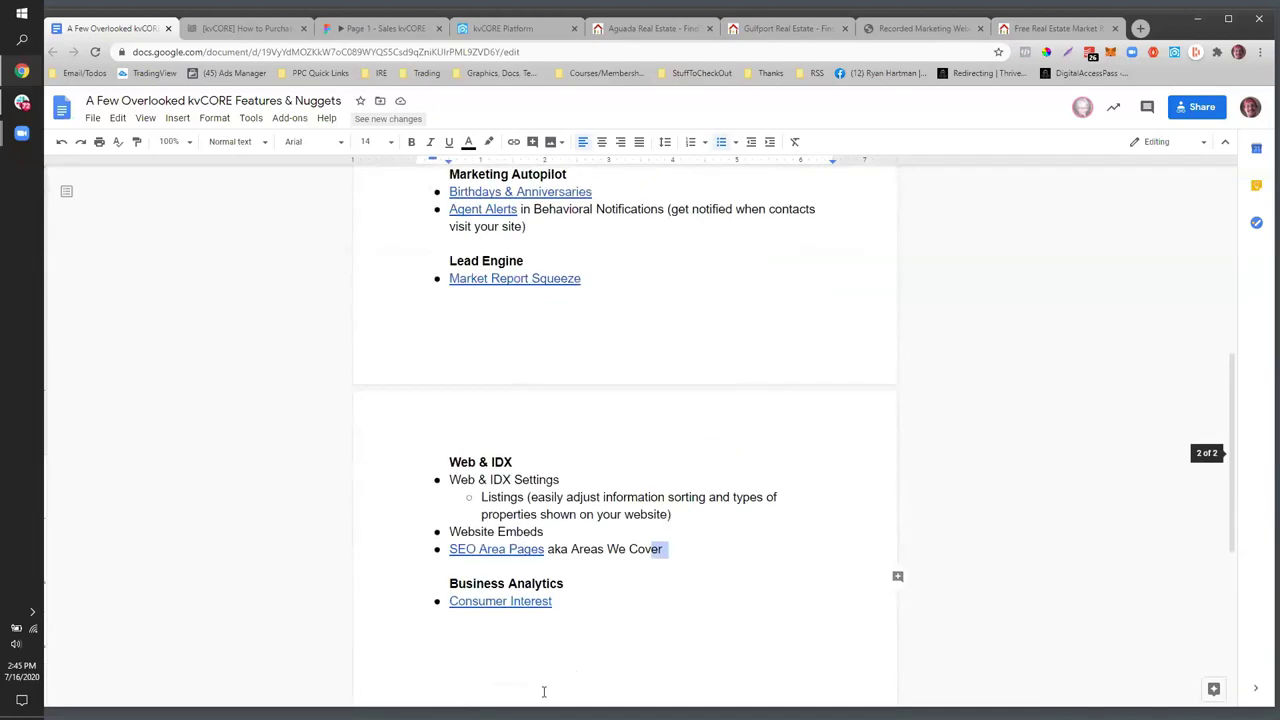
scroll(561, 687, "down", 3)
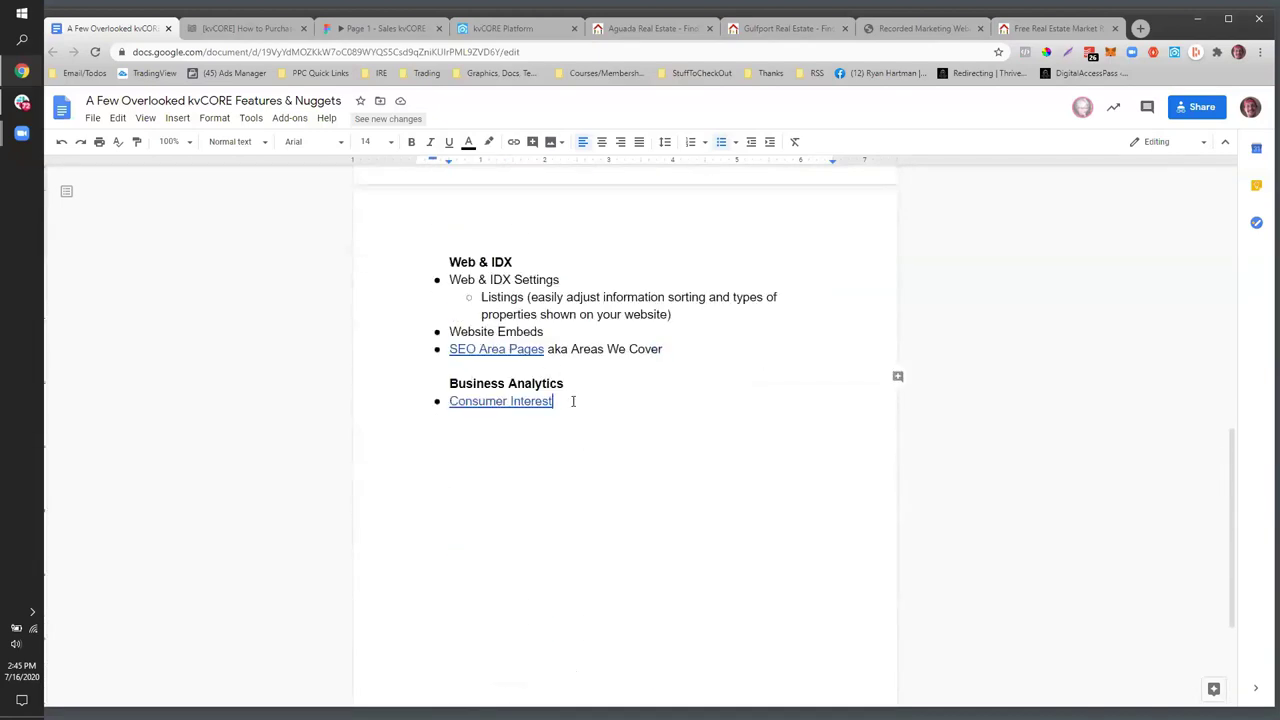
left_click_drag(571, 400, 429, 388)
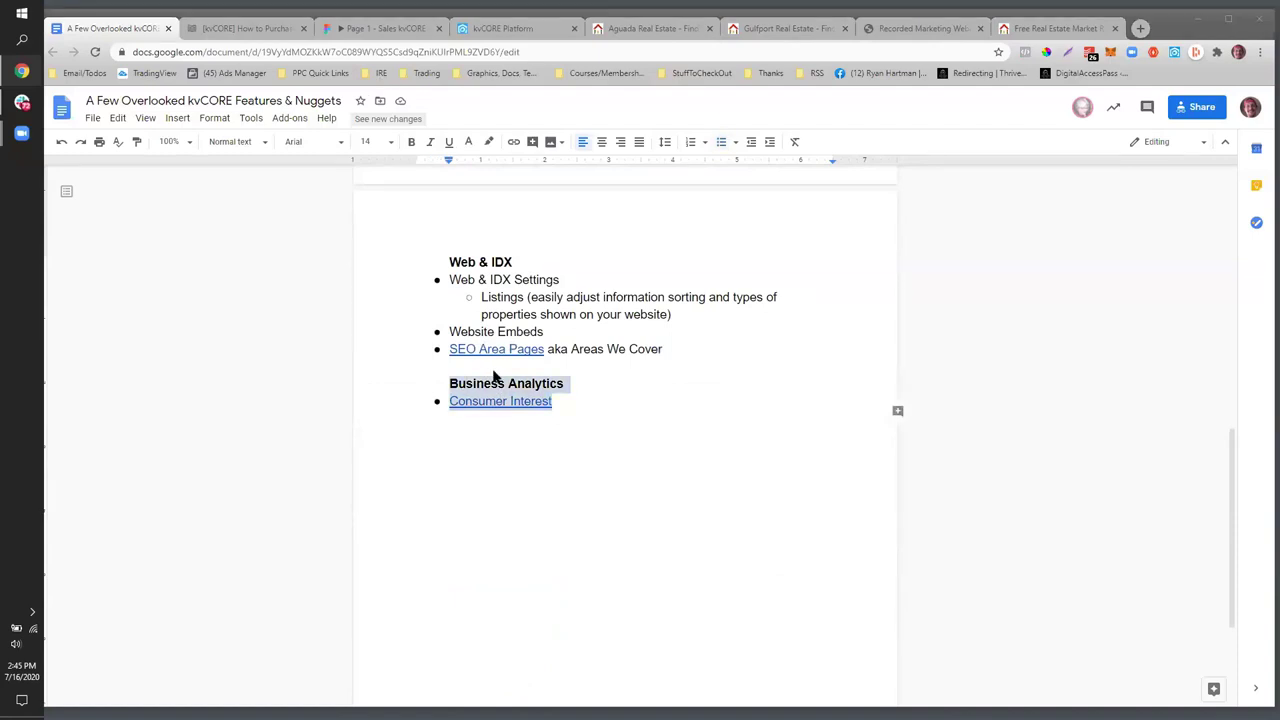
key("alt+Return")
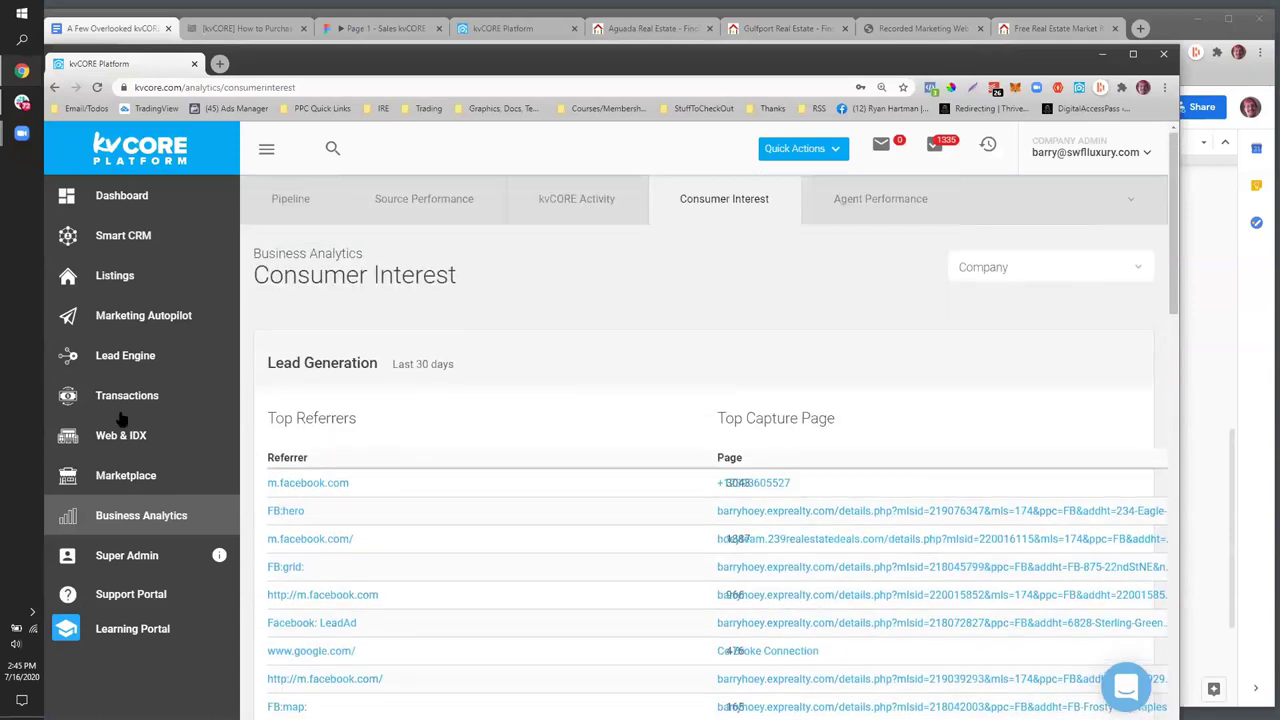
- Switch from the Consumer Interest report to the Pipeline analytics report
left_click_drag(202, 523, 120, 515)
left_click(299, 216)
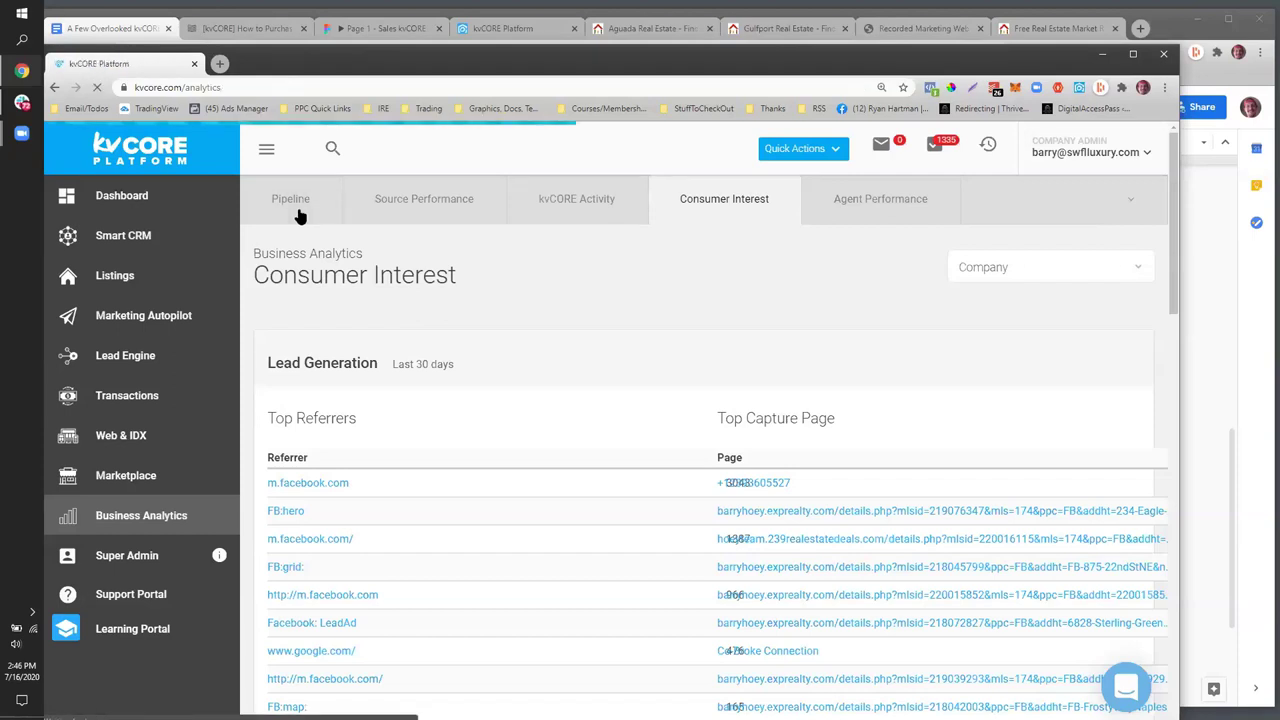